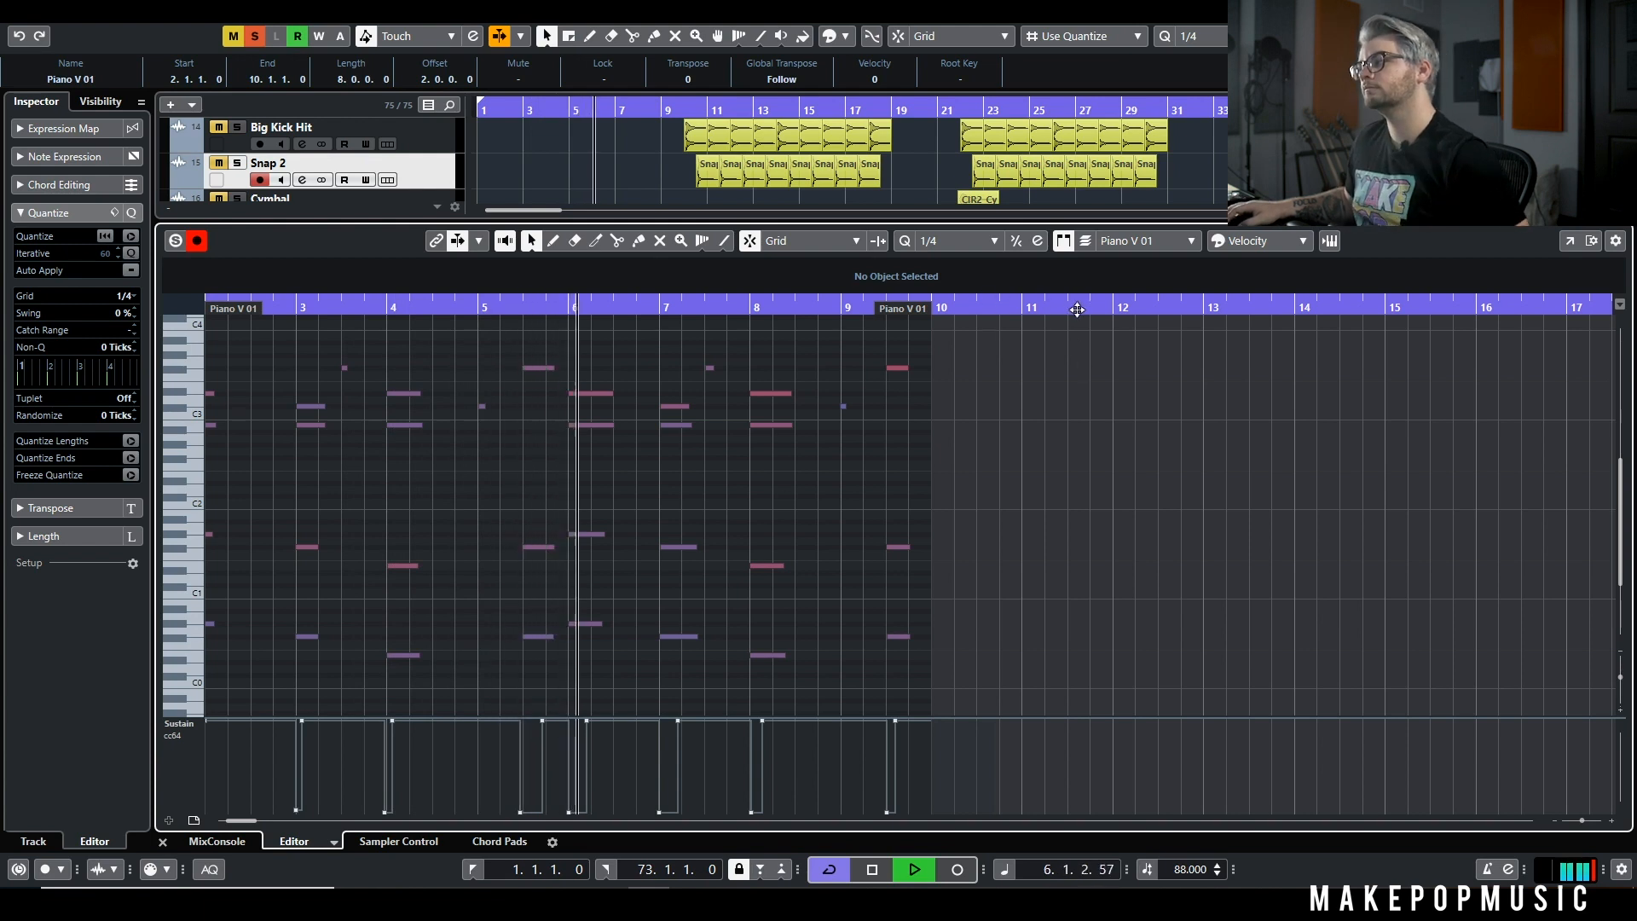
Step: Stop playback and hide the lower-zone MIDI editor to show the full track arrangement
key("space")
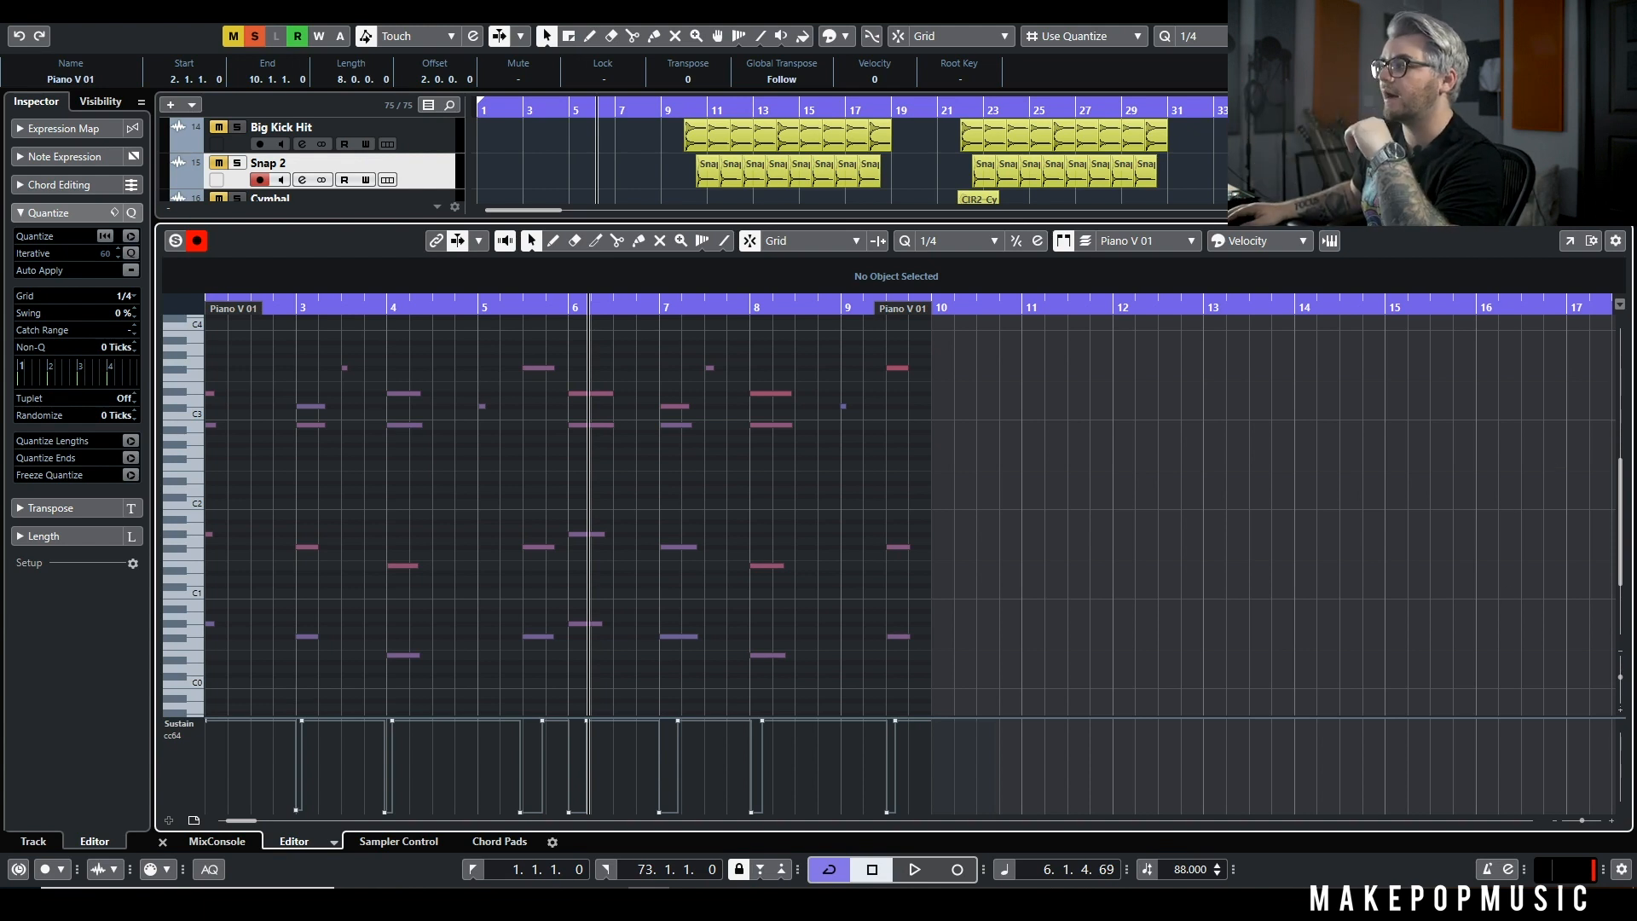
key("ctrl+alt+r")
key("ctrl+alt+e")
key("ctrl+alt+r")
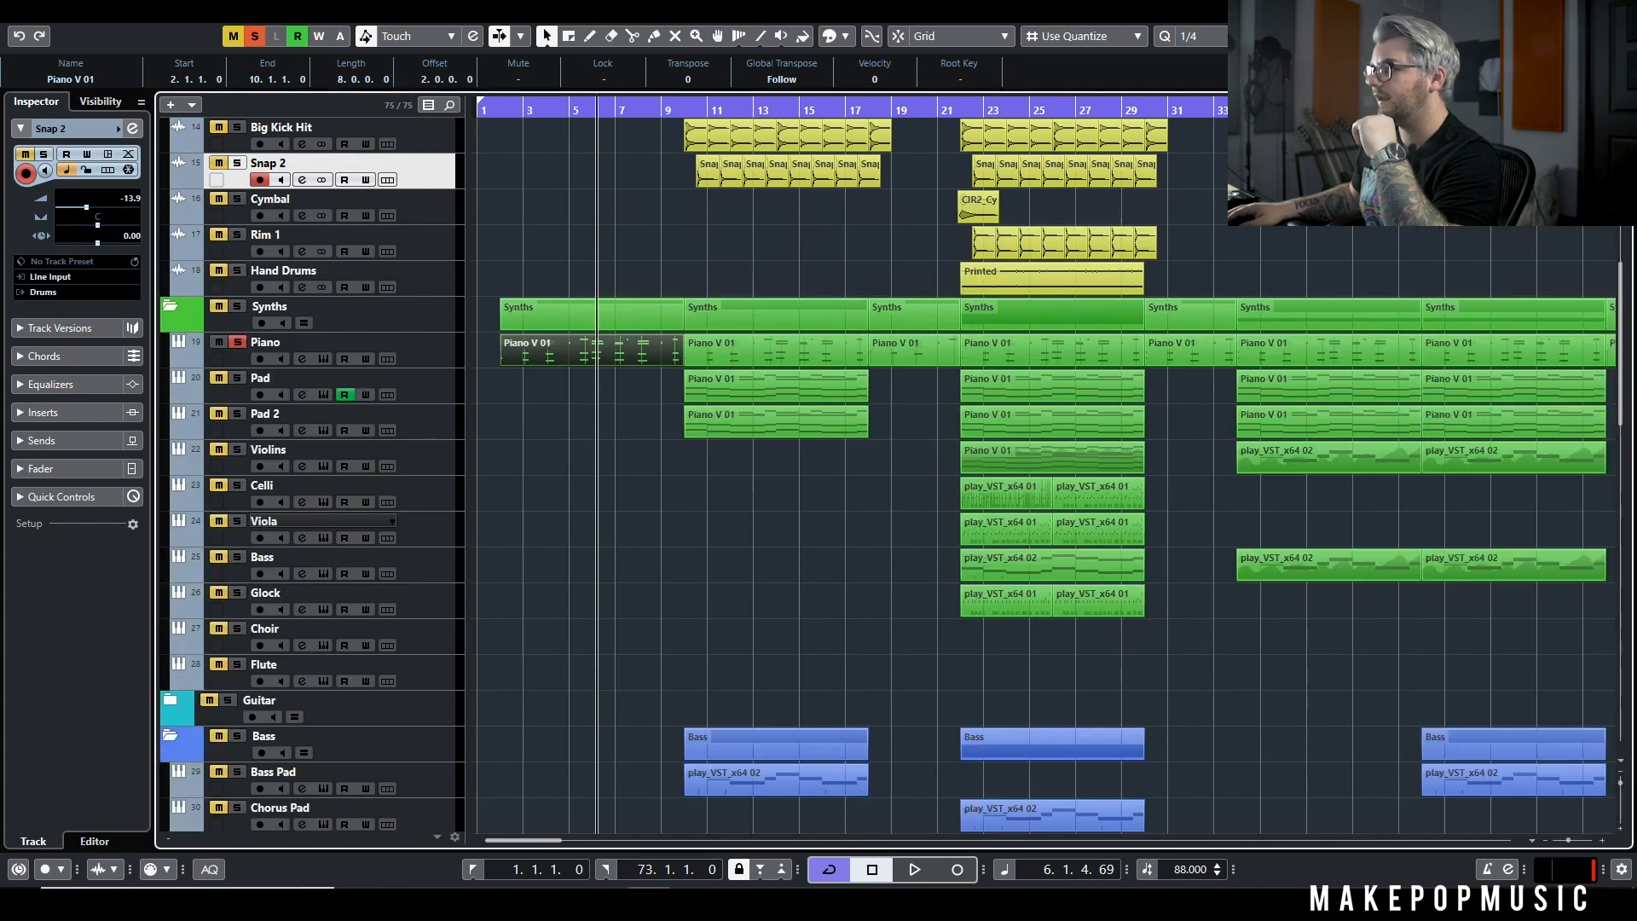
Step: Open the Piano track's Piano V instrument and expand its Action and Mix sections
left_click(322, 358)
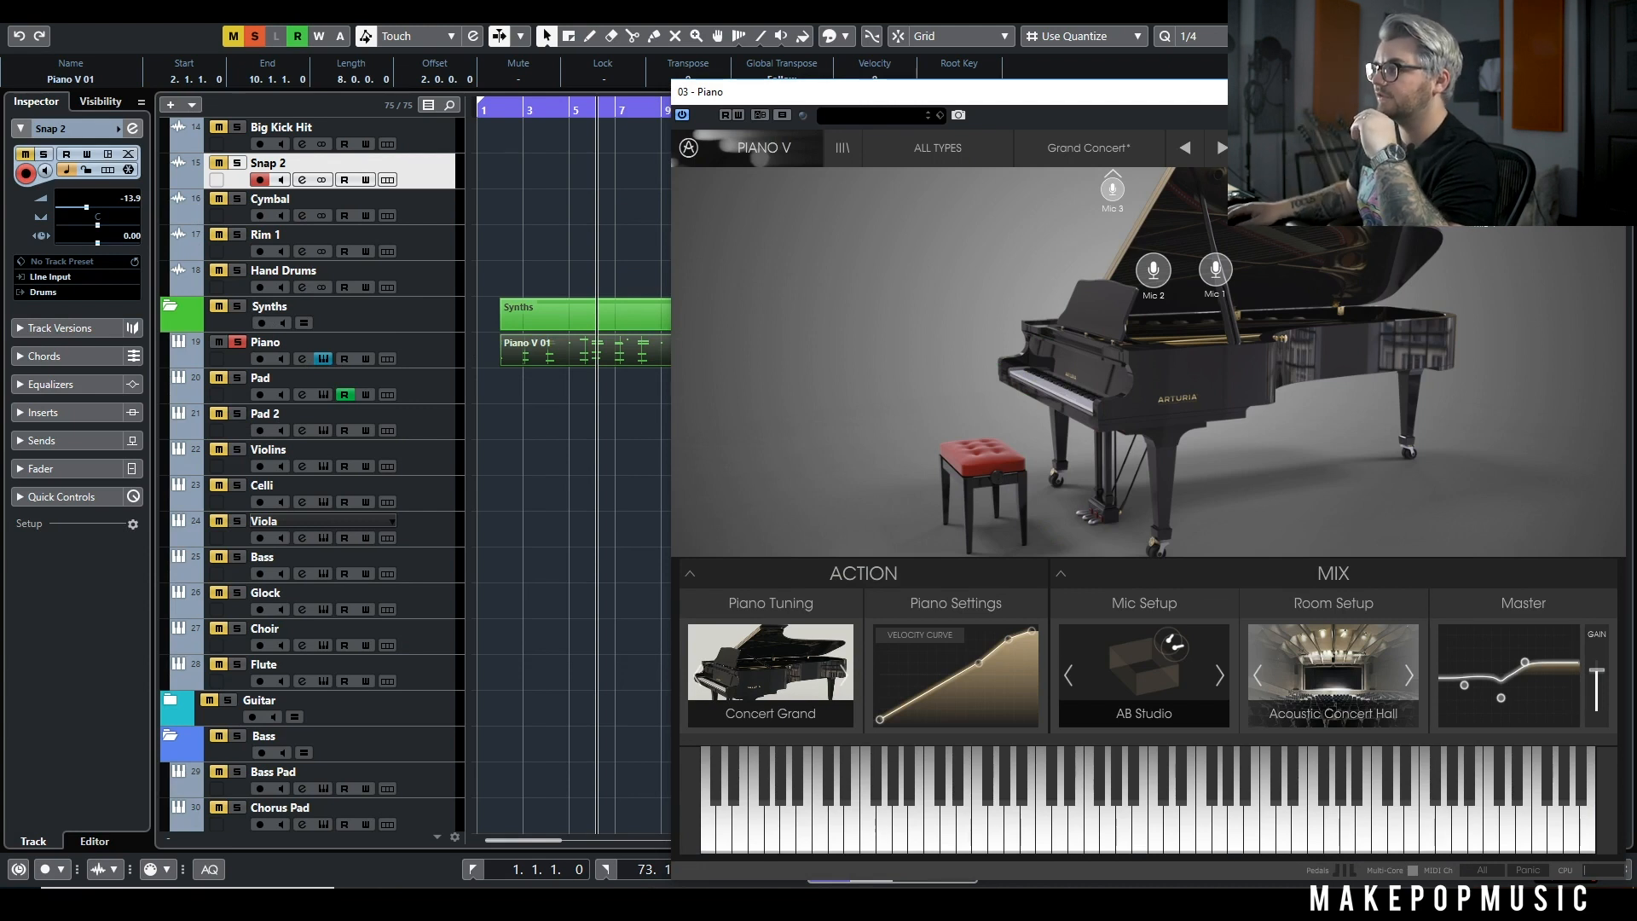
left_click_drag(1263, 93, 1081, 62)
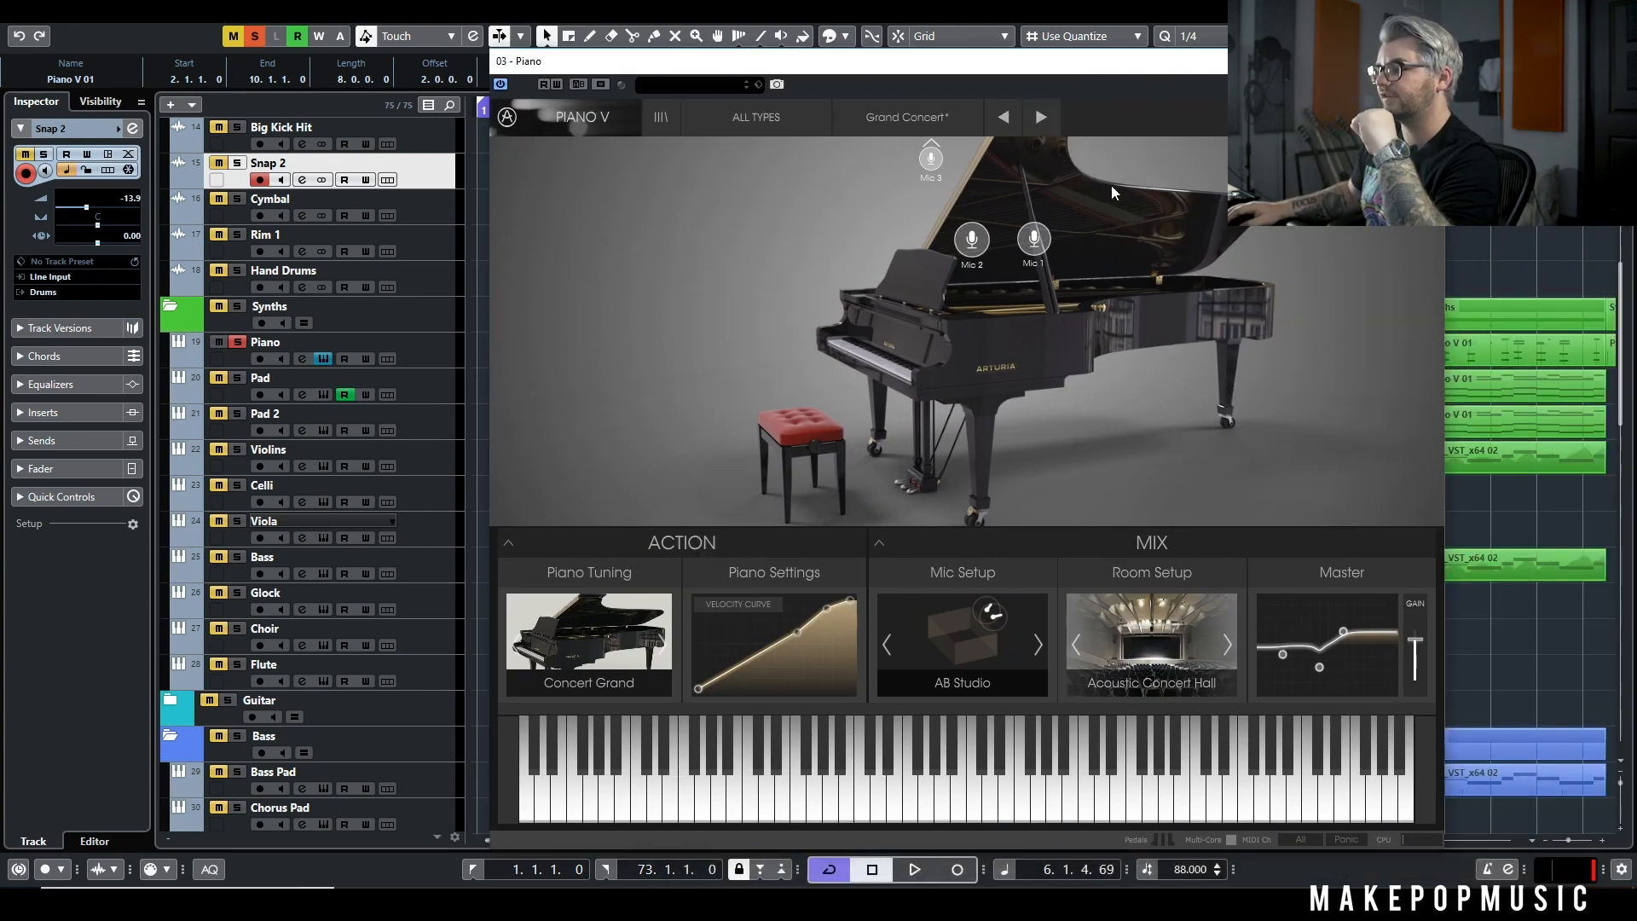
left_click(720, 546)
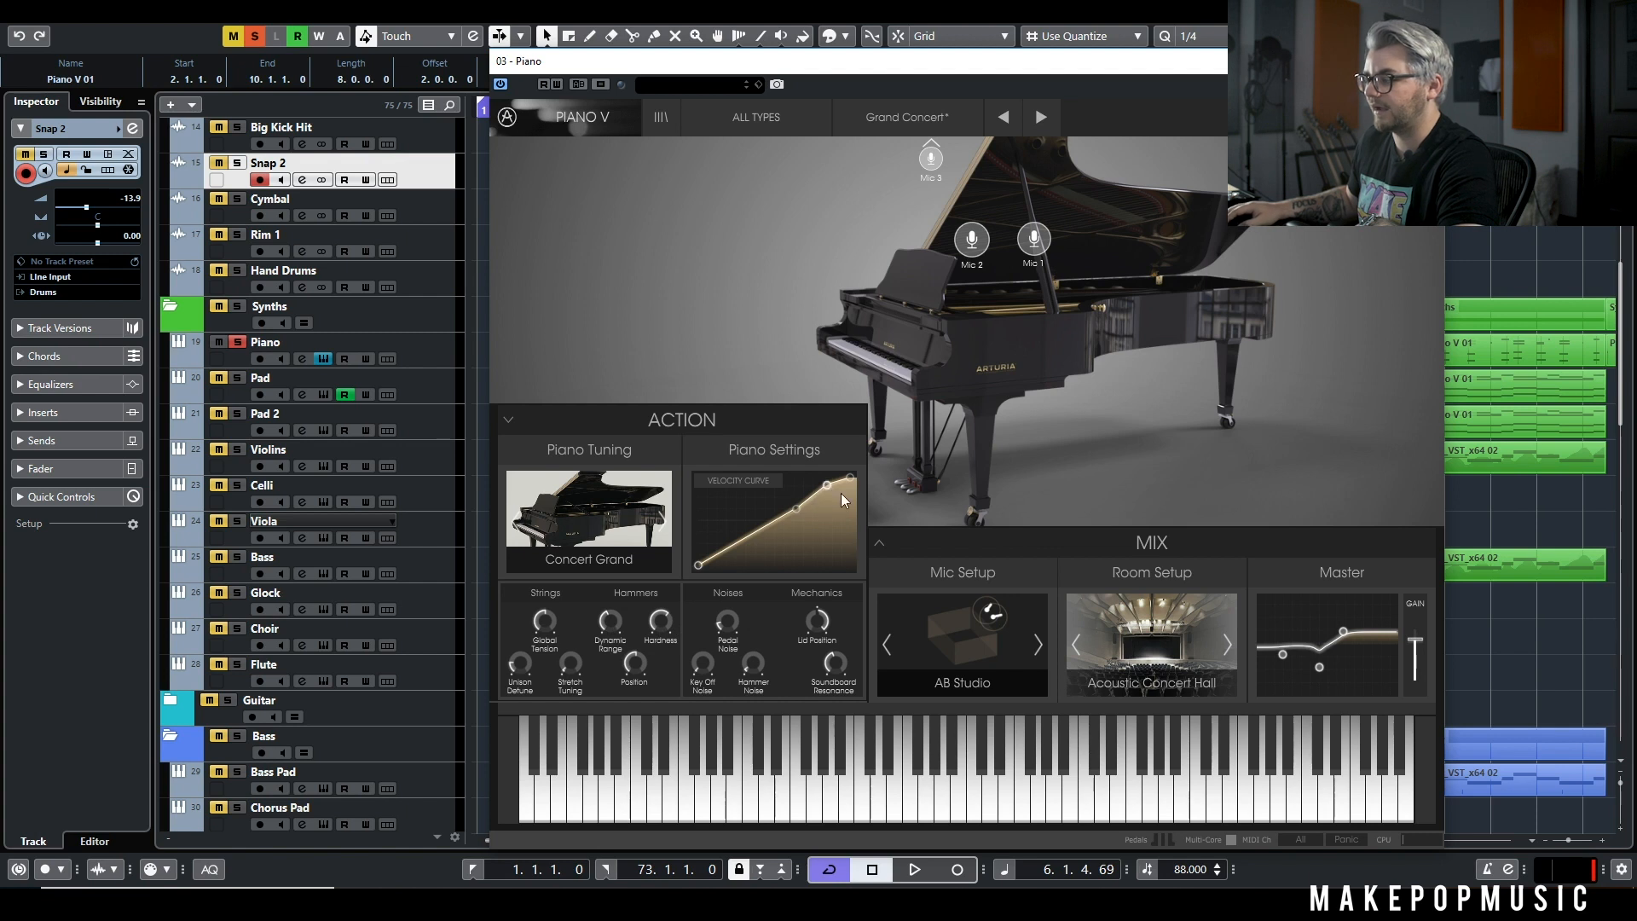
left_click(965, 544)
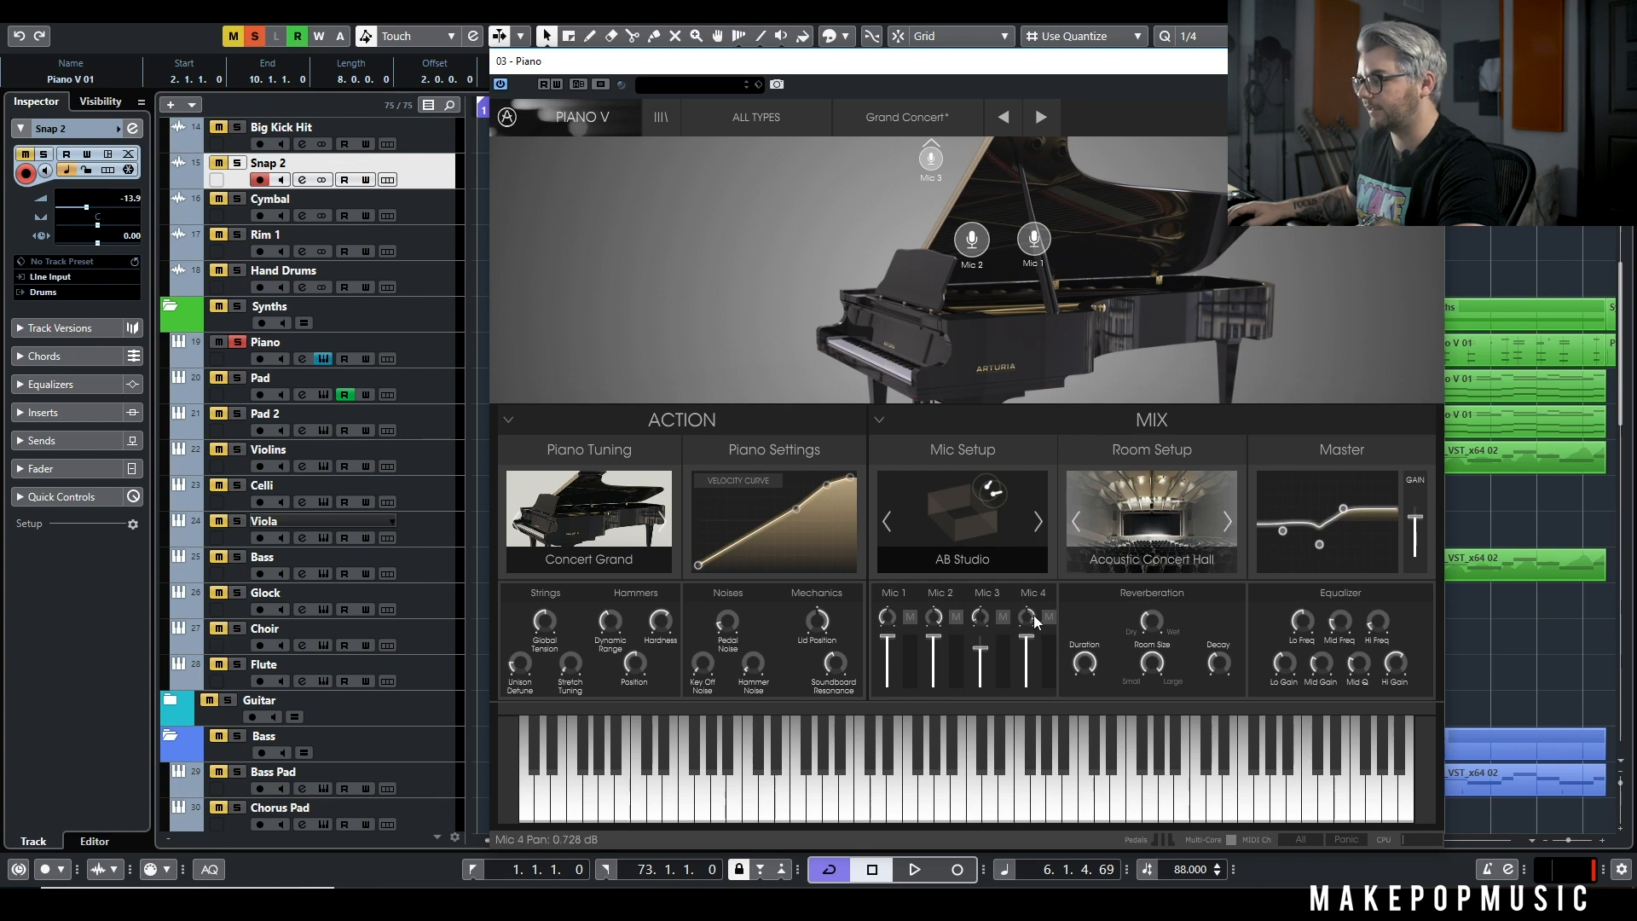
Step: Play the piano part and audition it with Mic 3 and Mic 4 muted, then unmute both
key("space")
left_click_drag(749, 61, 821, 32)
left_click(1076, 587)
left_click(1122, 588)
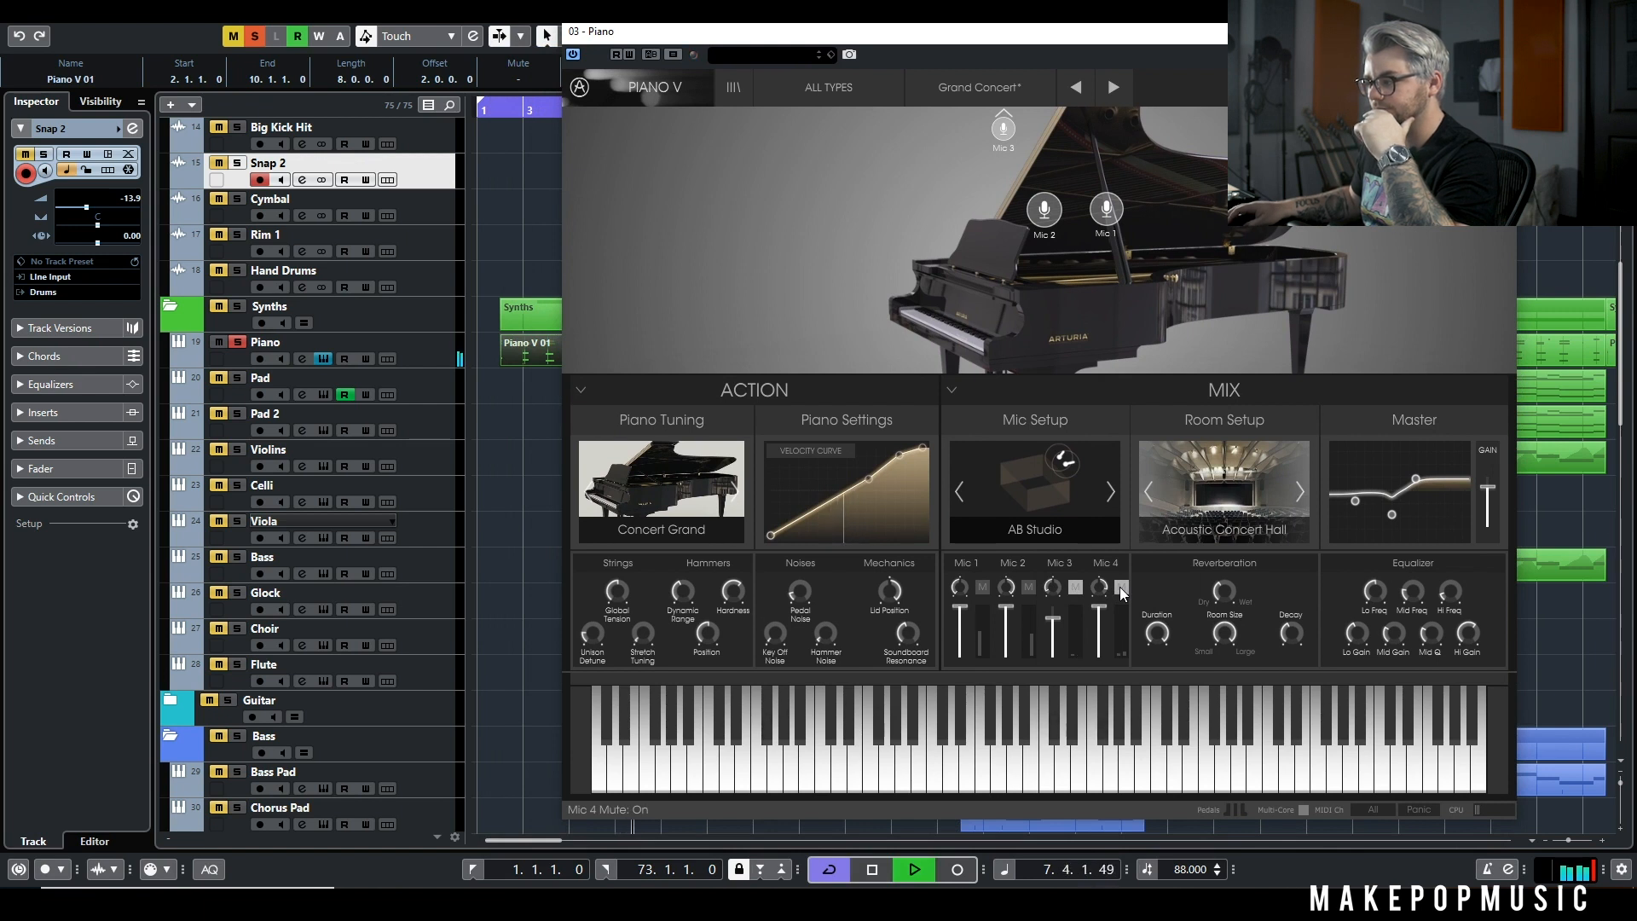
left_click(1121, 587)
left_click(1075, 587)
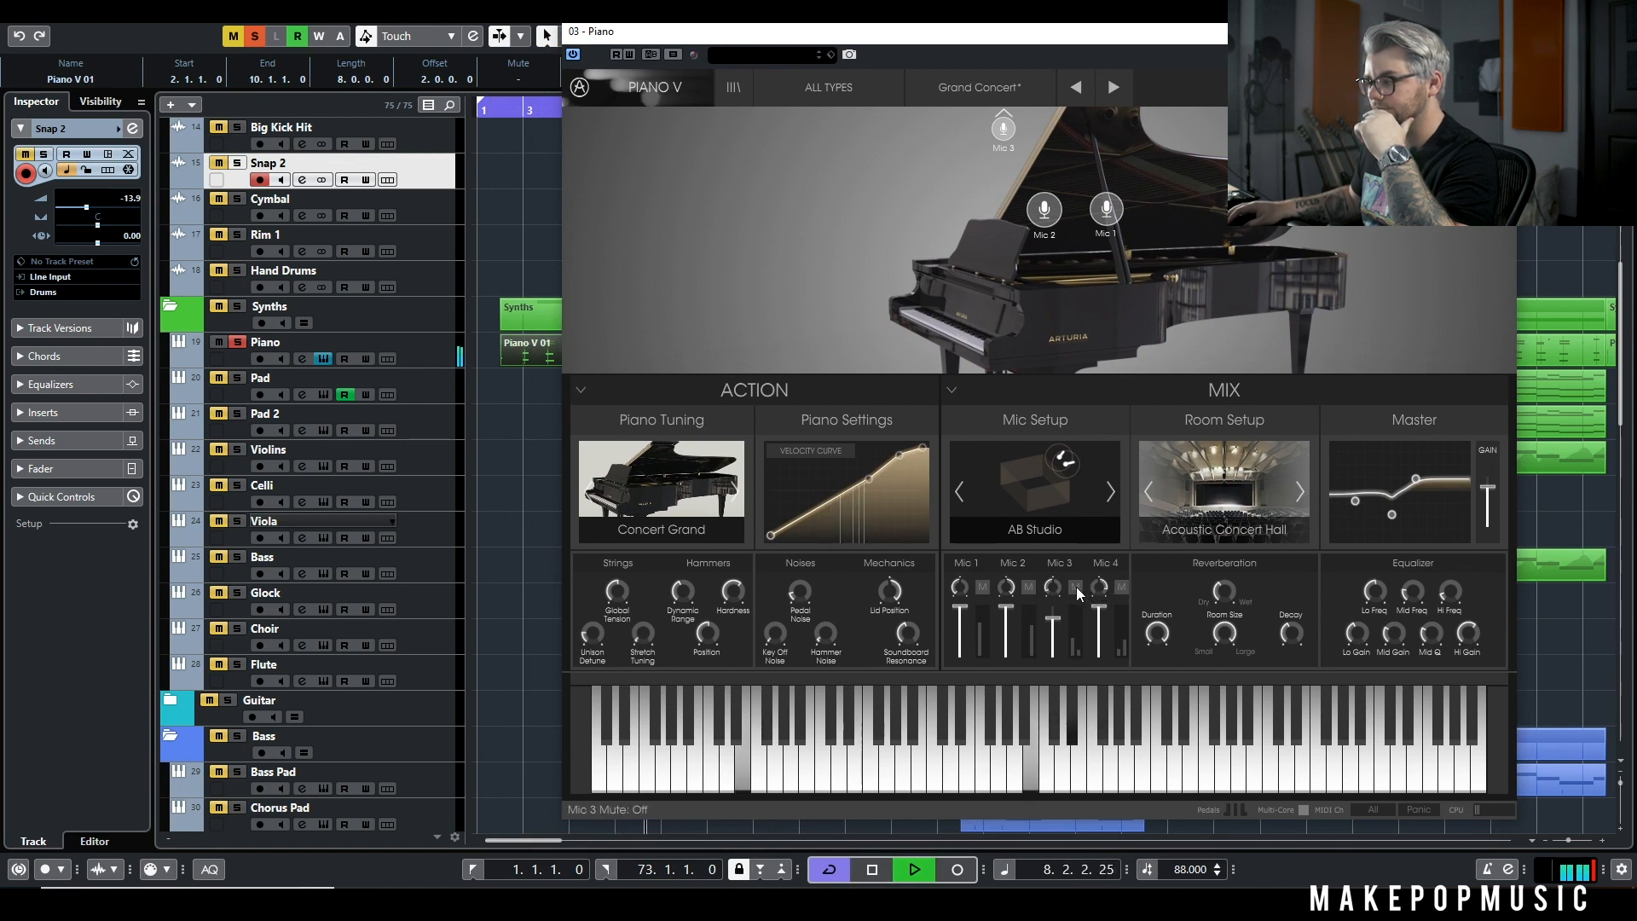
Step: Audition the piano with Mic 2 and Mic 1 muted, restore both microphones, and stop playback
left_click(1028, 588)
left_click(982, 588)
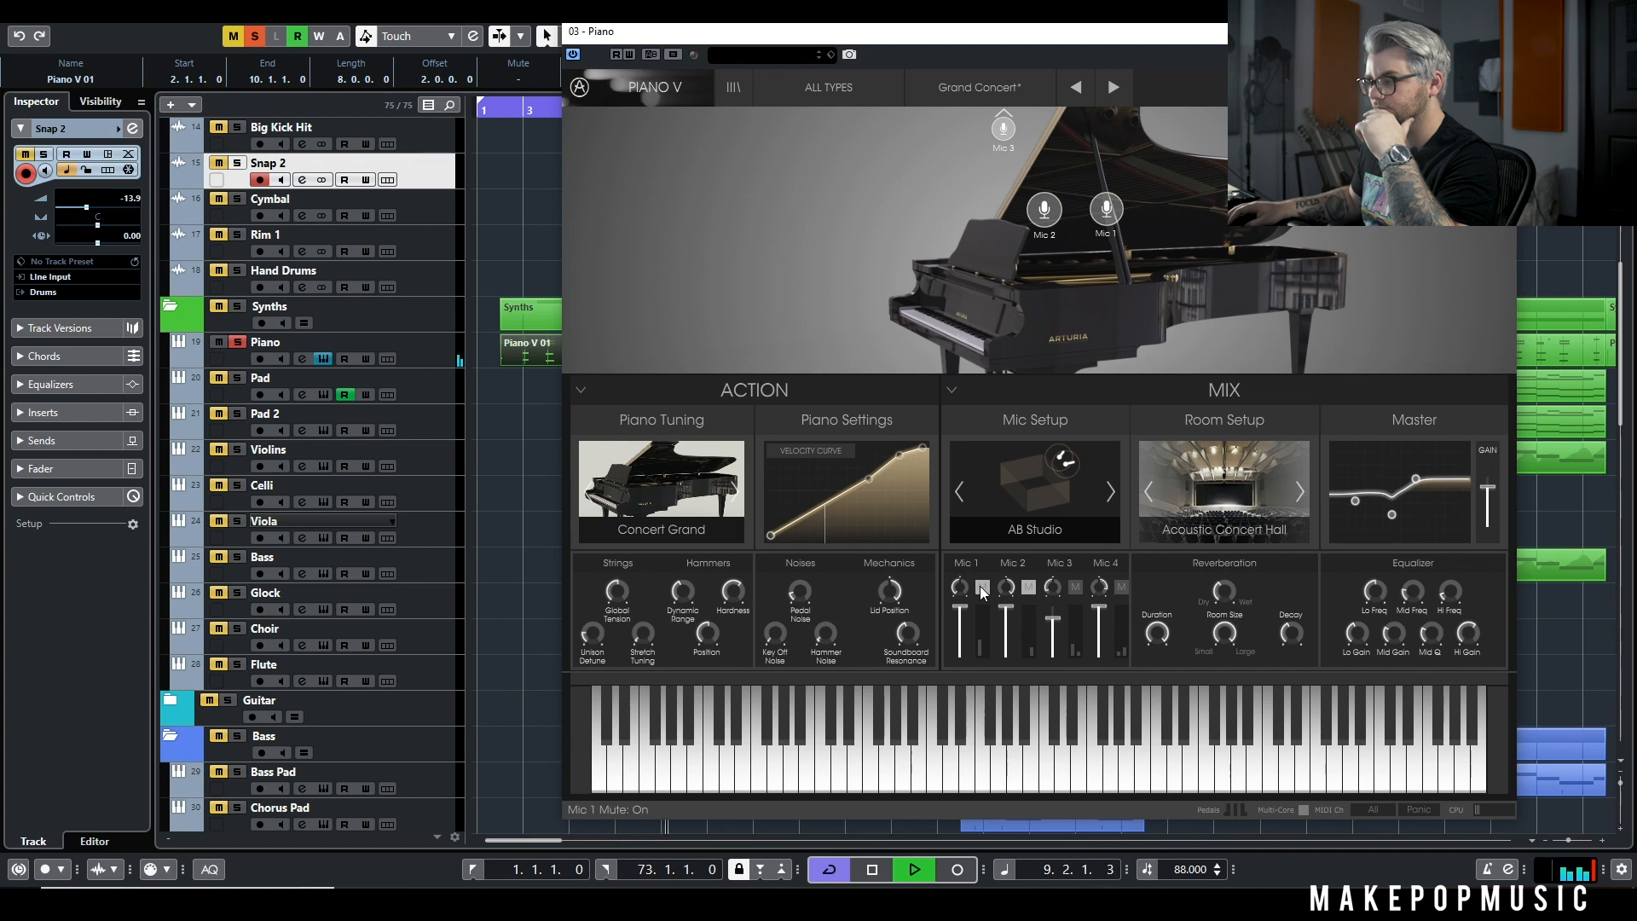
left_click(982, 587)
left_click(1028, 588)
left_click(1030, 588)
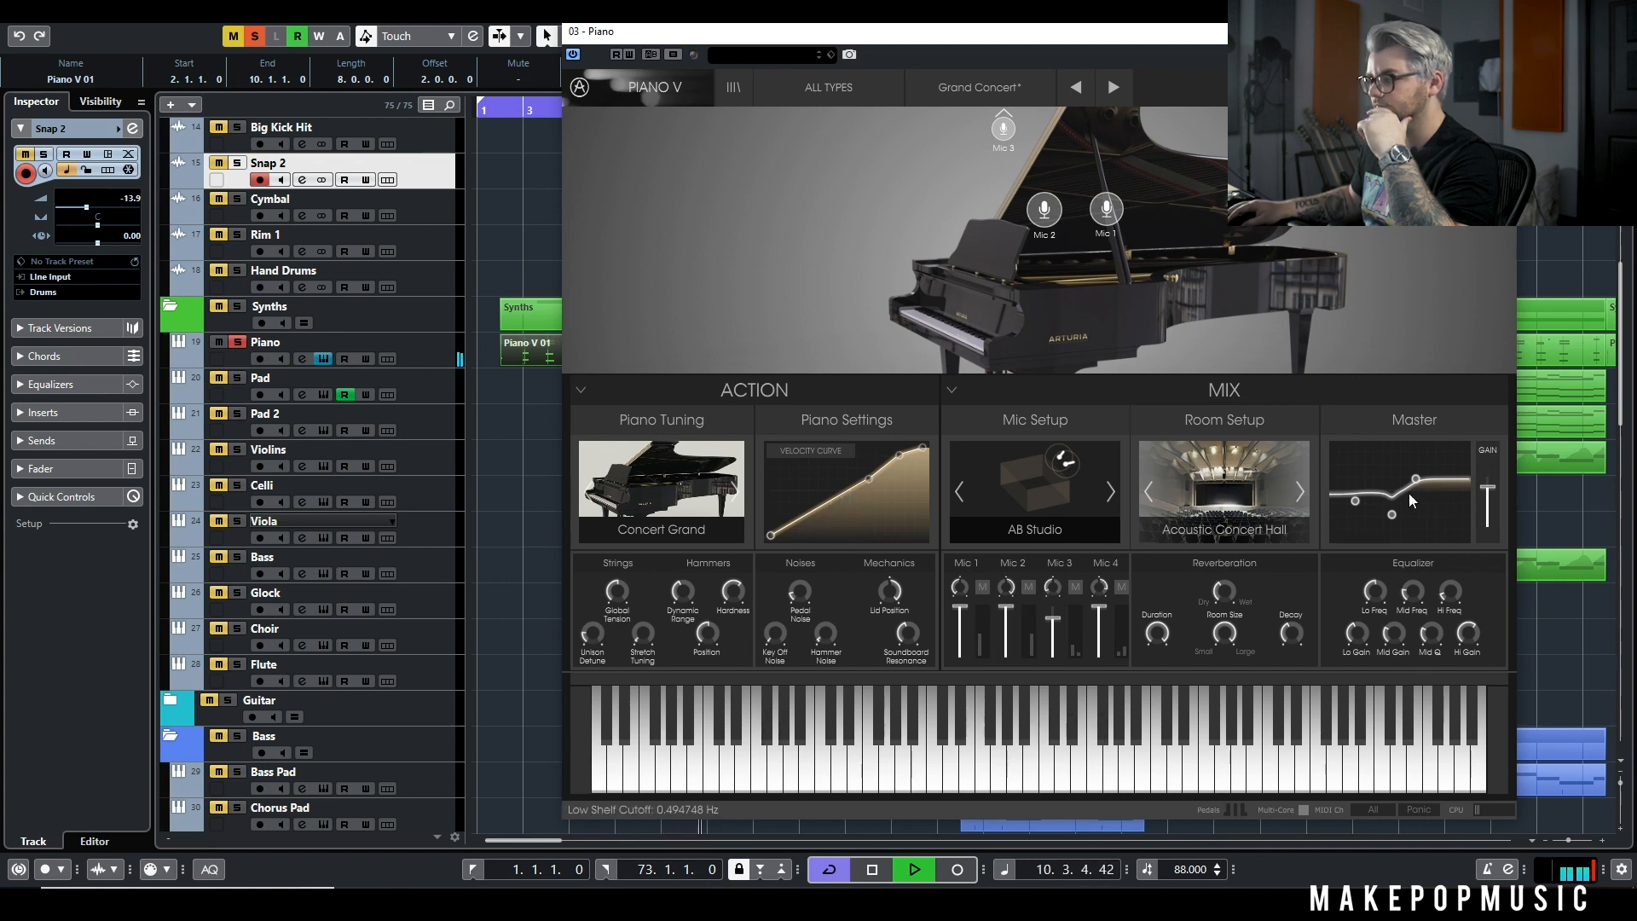
key("space")
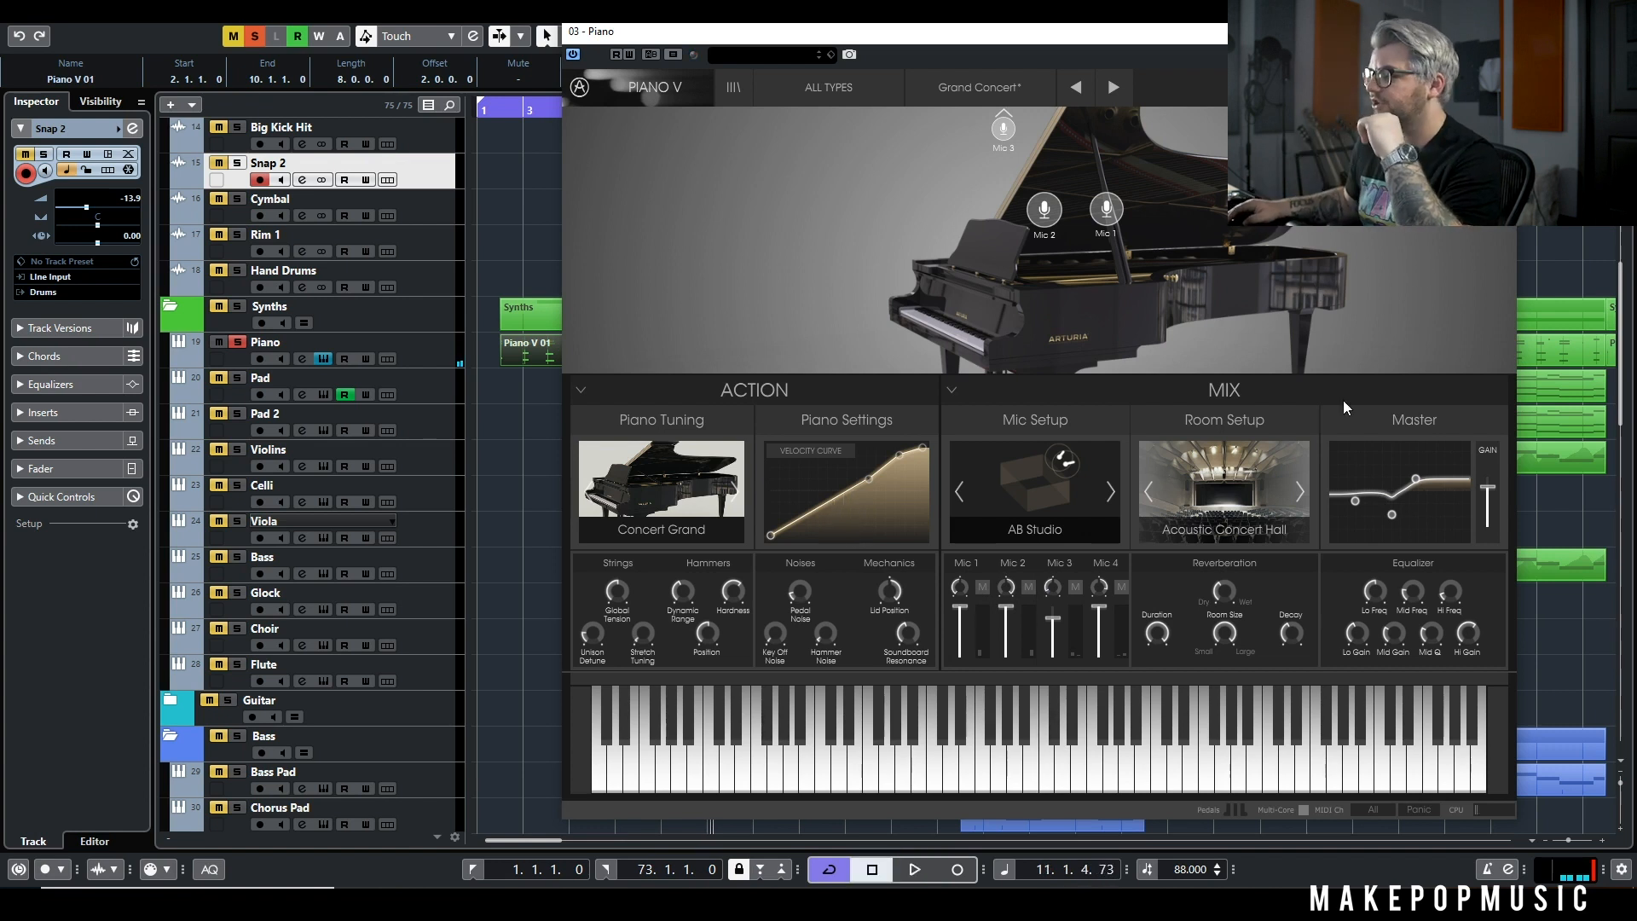
Step: Collapse and re-expand the Mix section of Piano V, and close the instrument window
left_click(1241, 388)
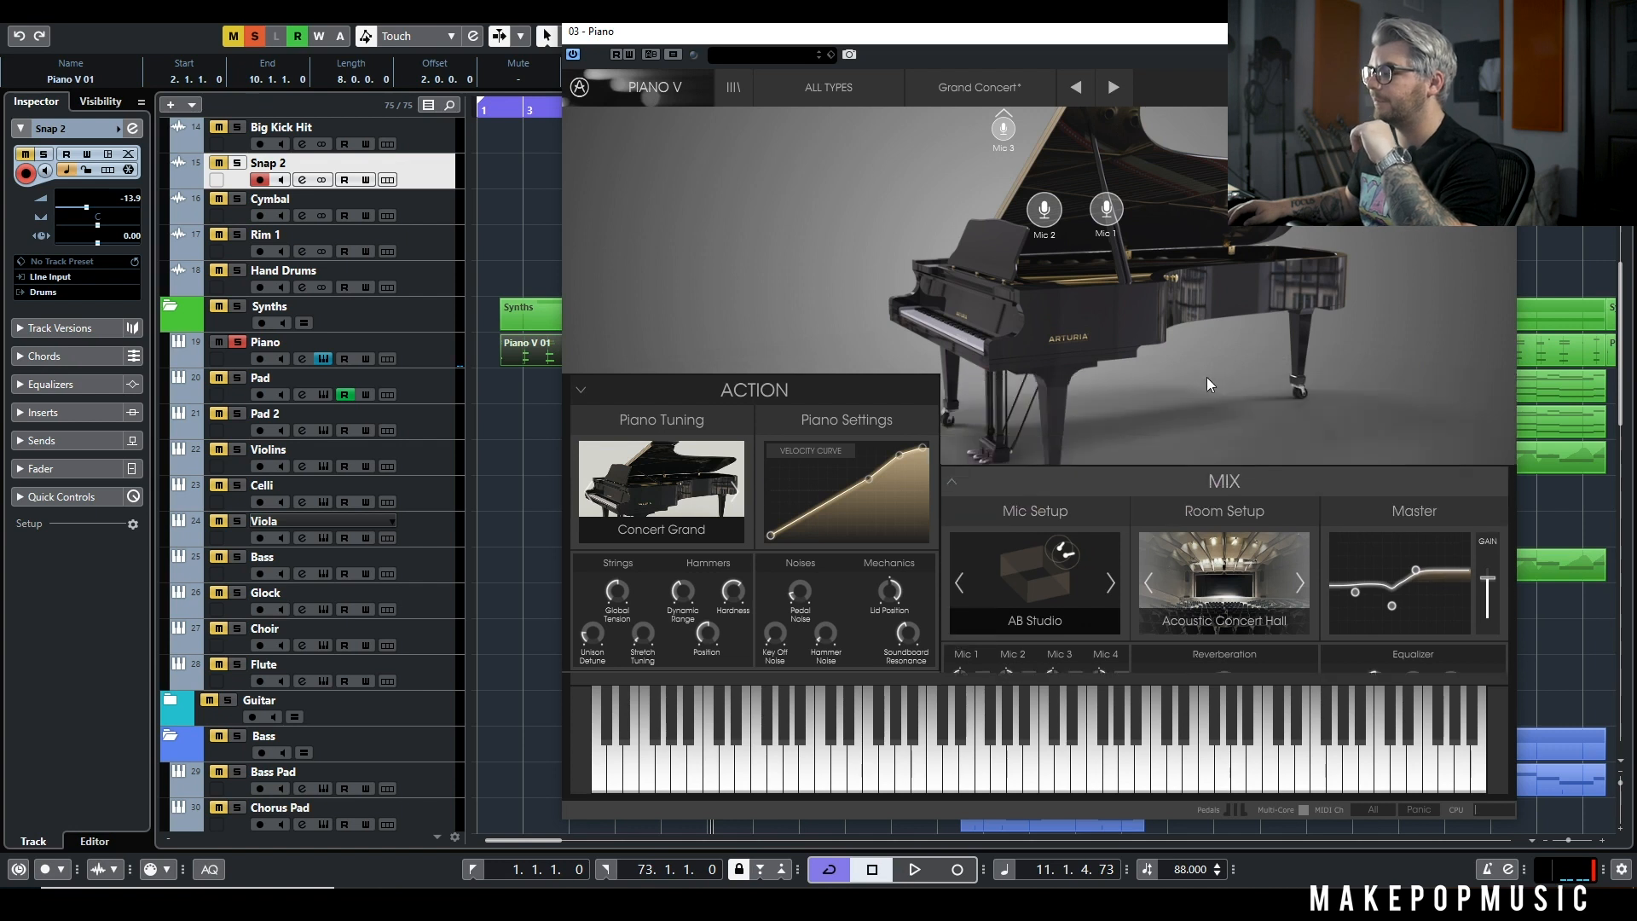
left_click(1232, 504)
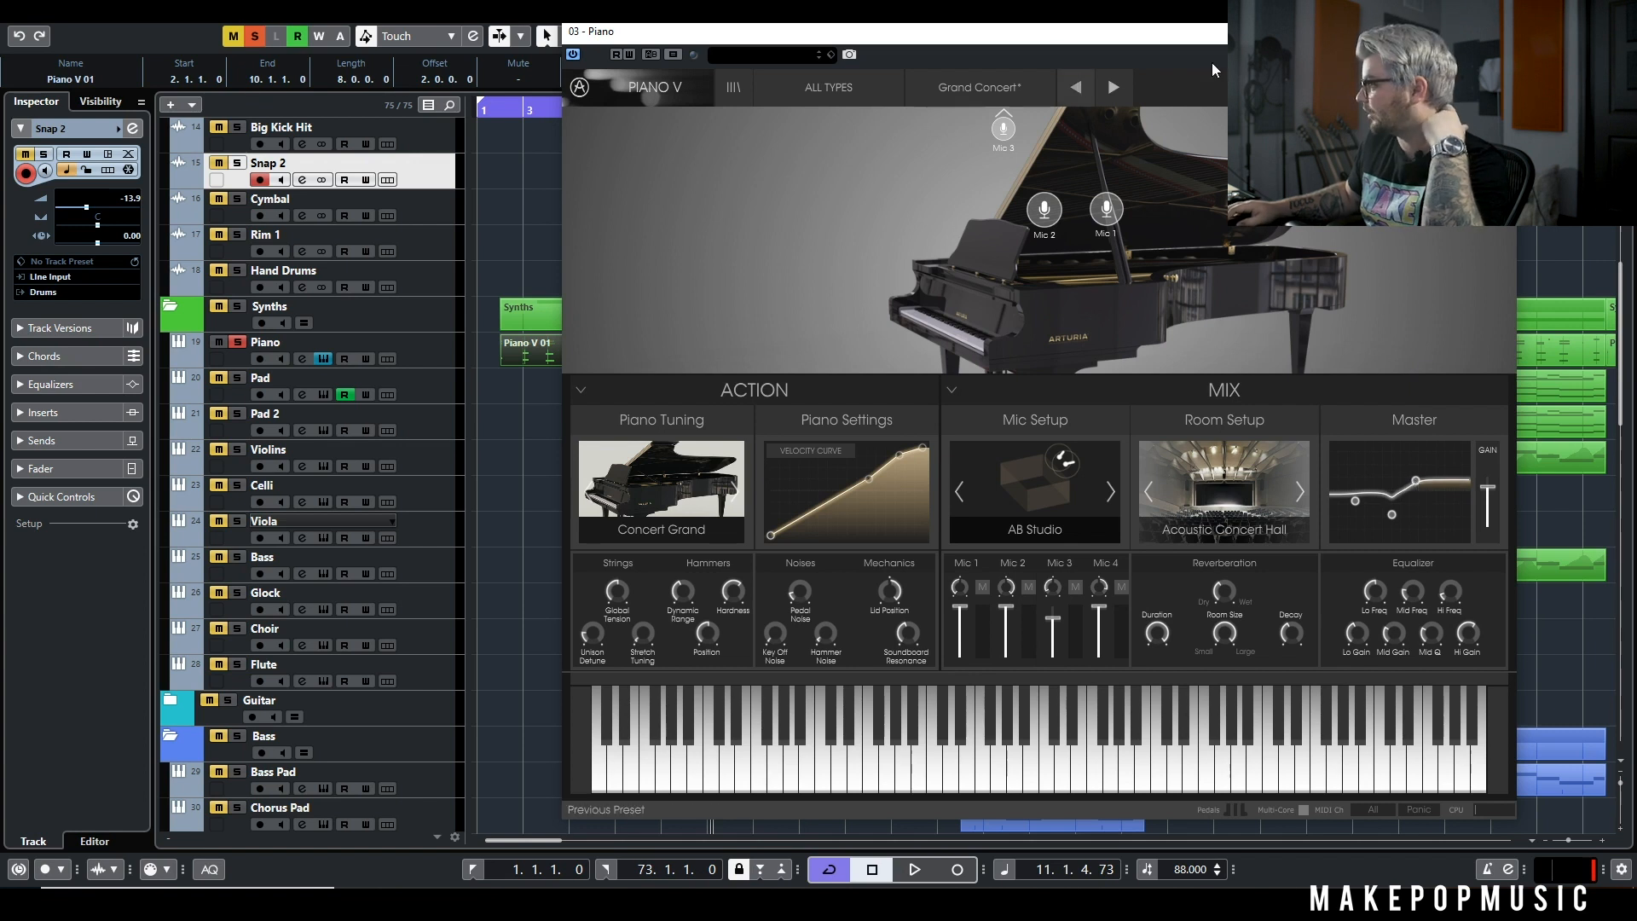
left_click(1498, 32)
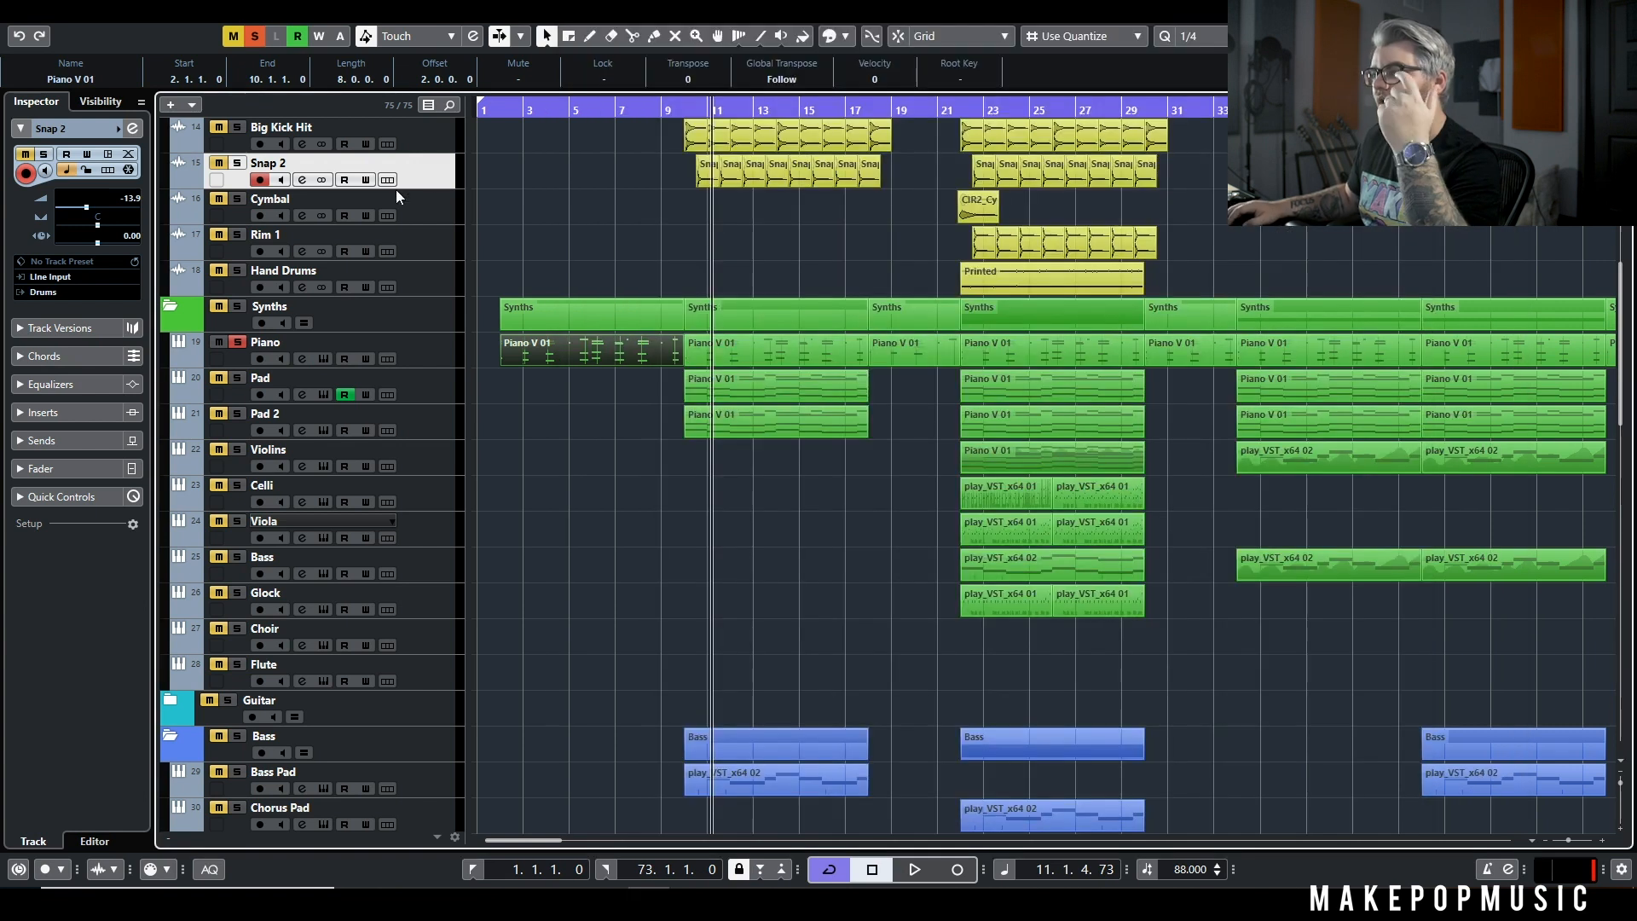
Step: Open the FabFilter Pro-Q insert on the Piano channel and audition the piano from near the song's start
left_click(303, 358)
left_click(531, 357)
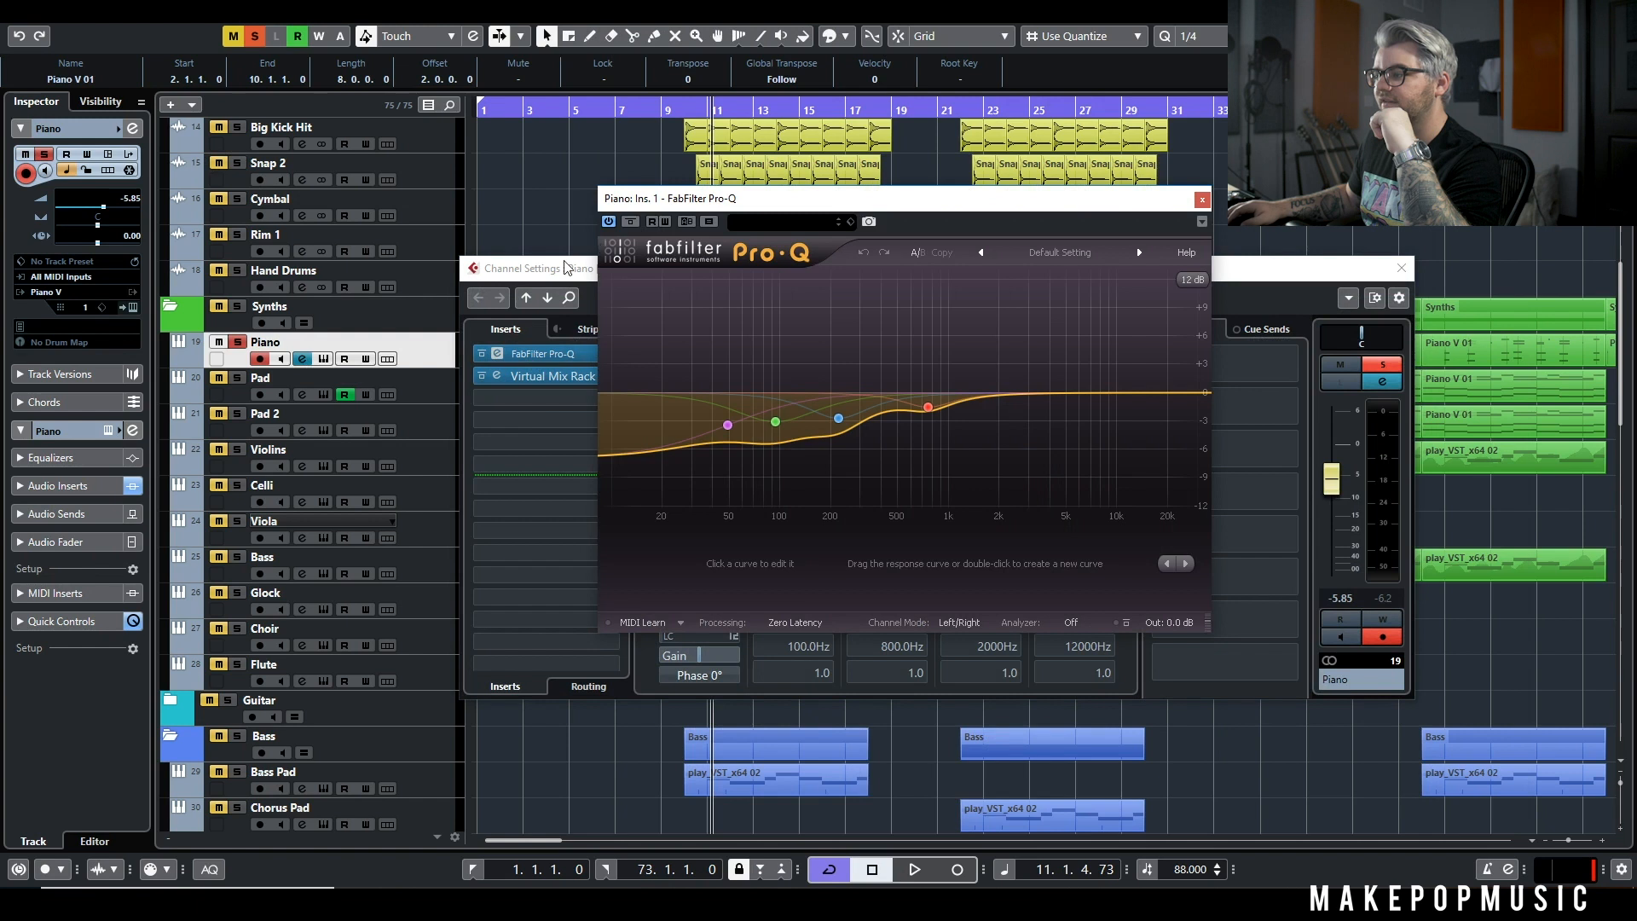
left_click_drag(531, 268, 502, 321)
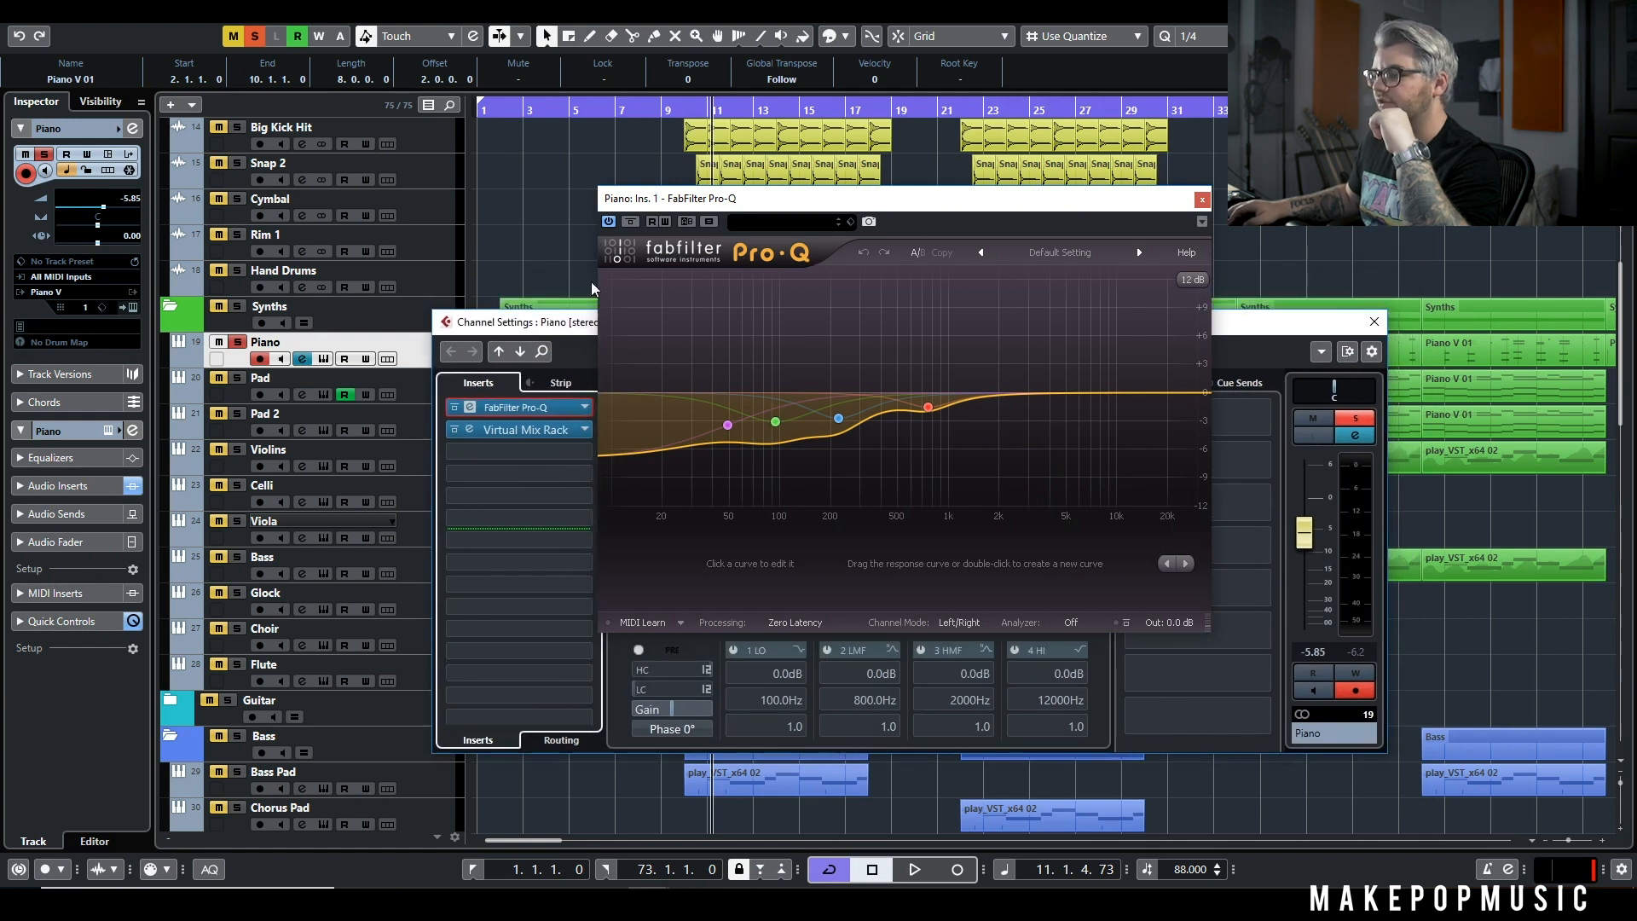
left_click(505, 113)
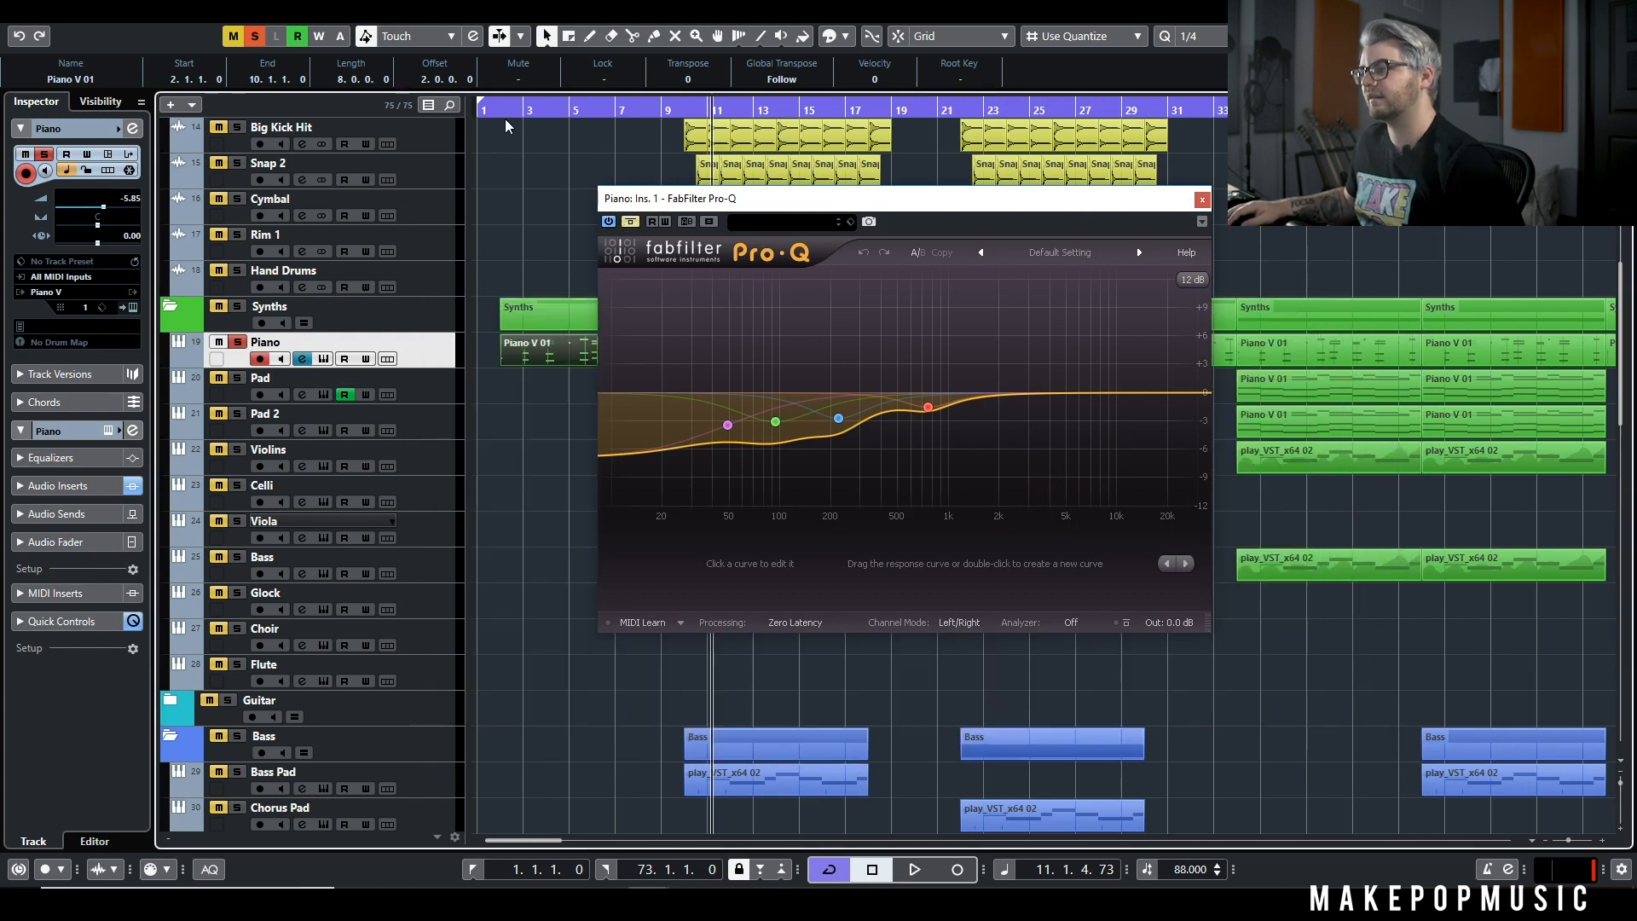
key("space")
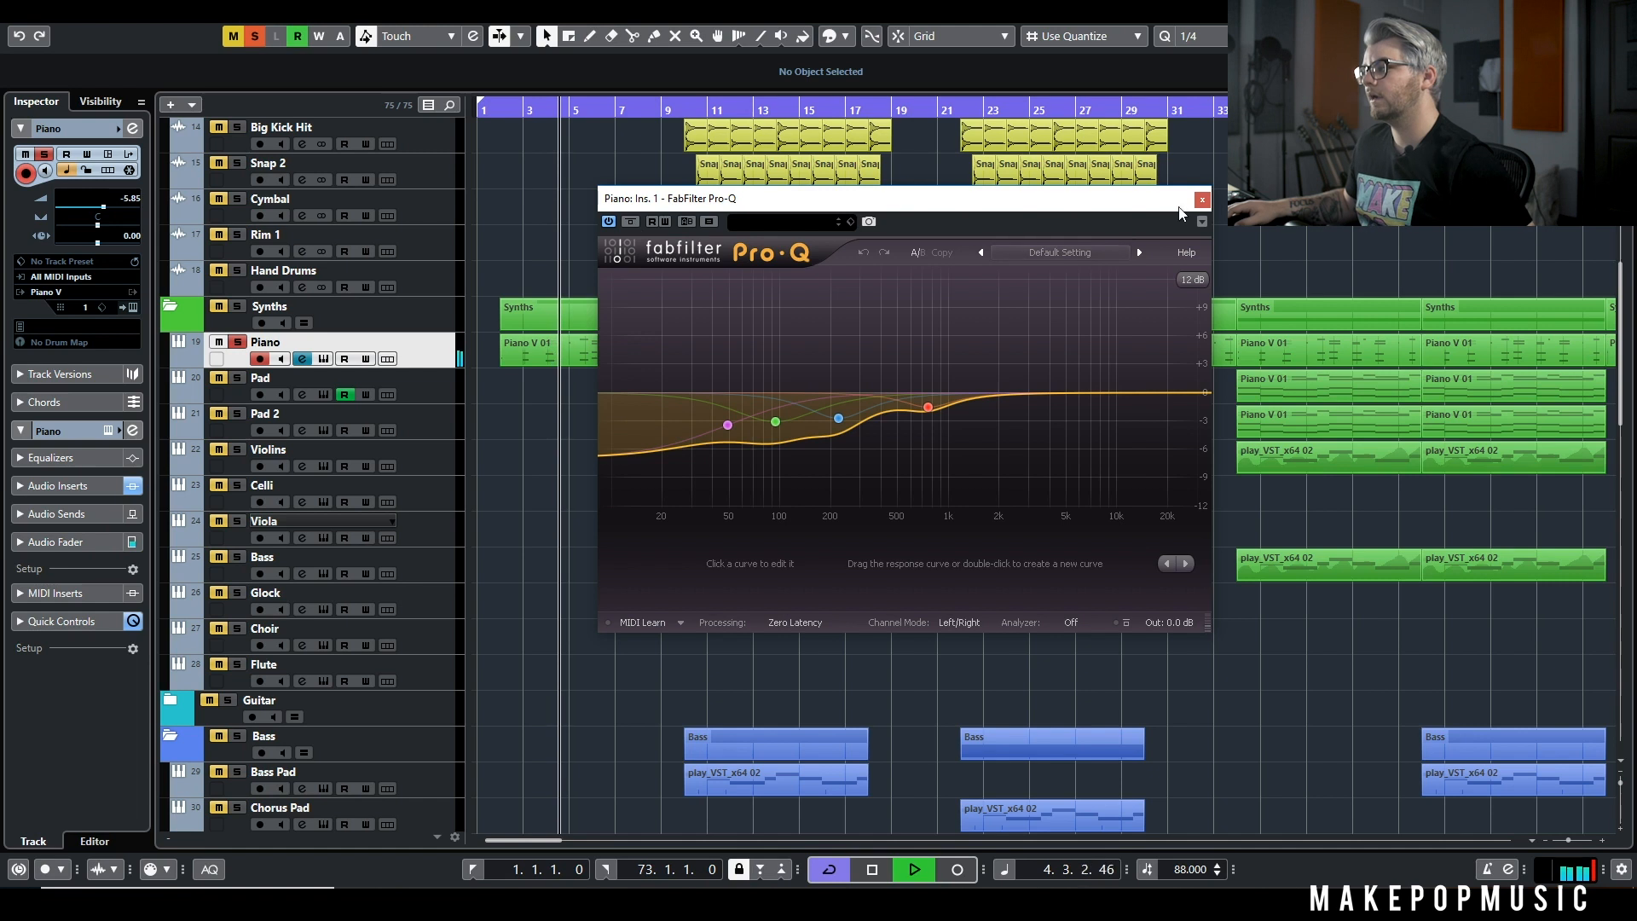
key("space")
Step: Open the Virtual Mix Rack insert on the Piano channel and bypass its FG-N module
left_click(303, 359)
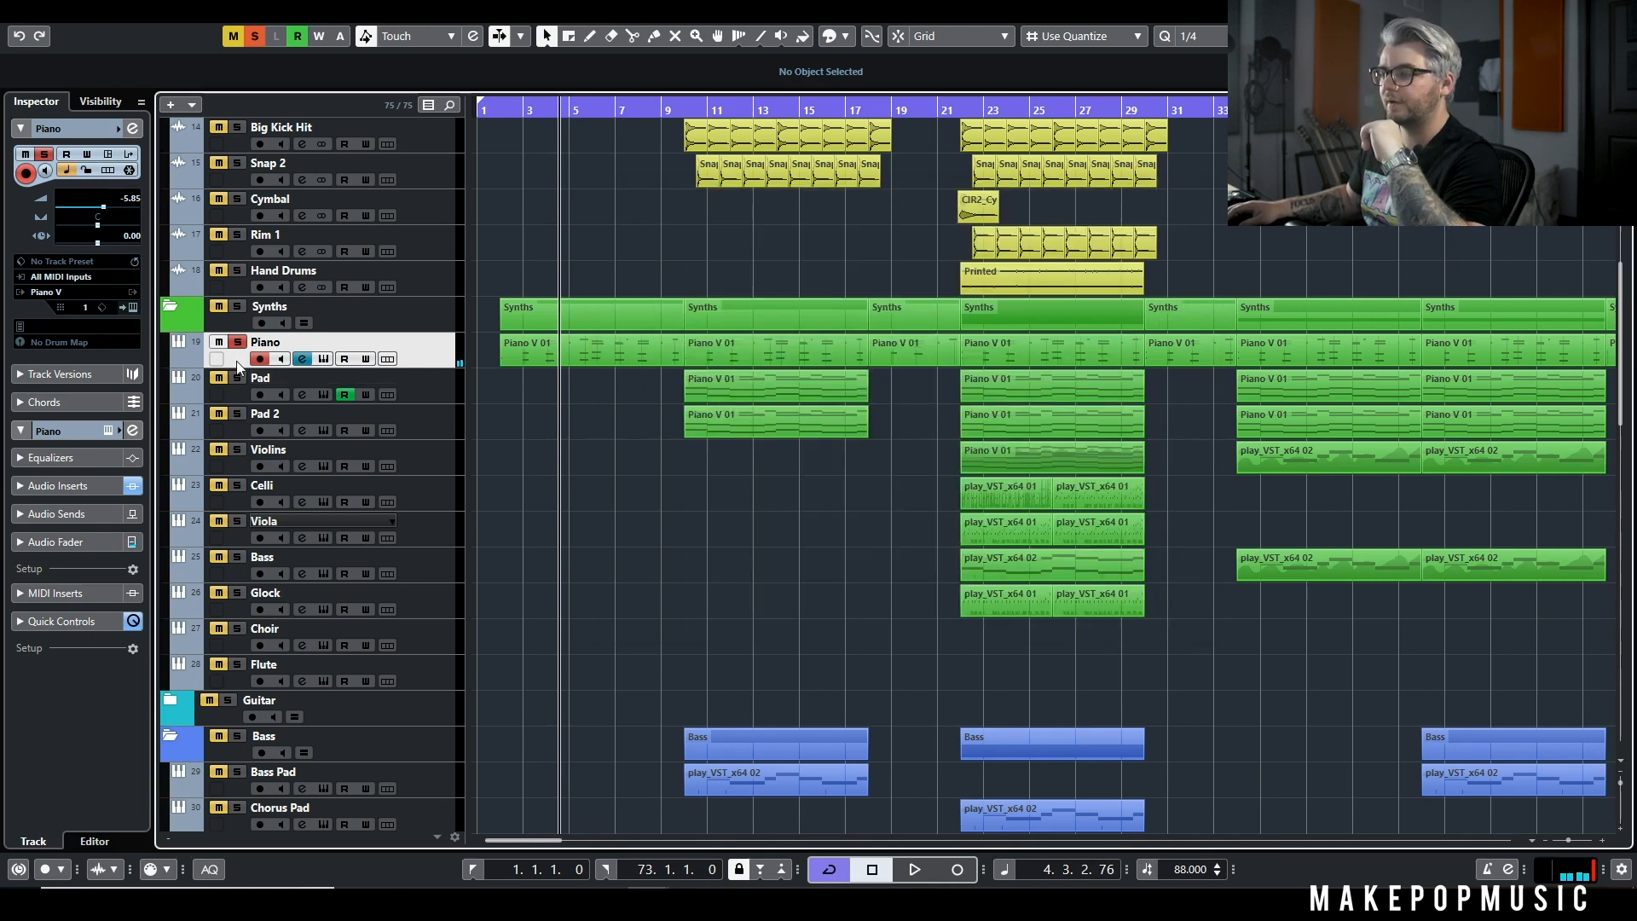
left_click(303, 359)
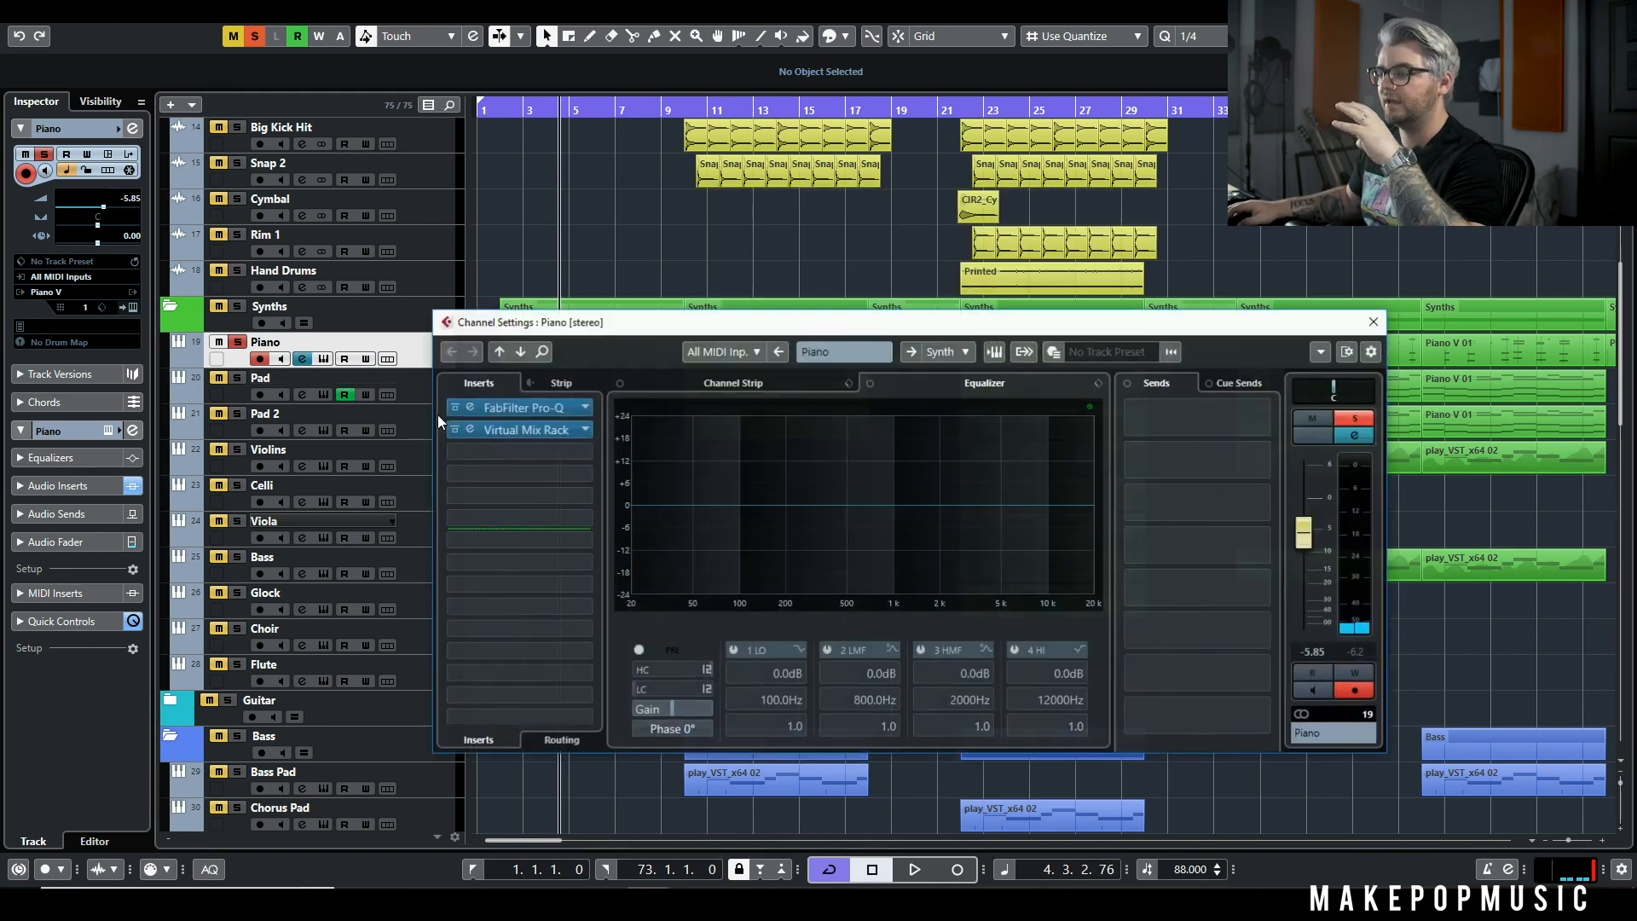
left_click(519, 429)
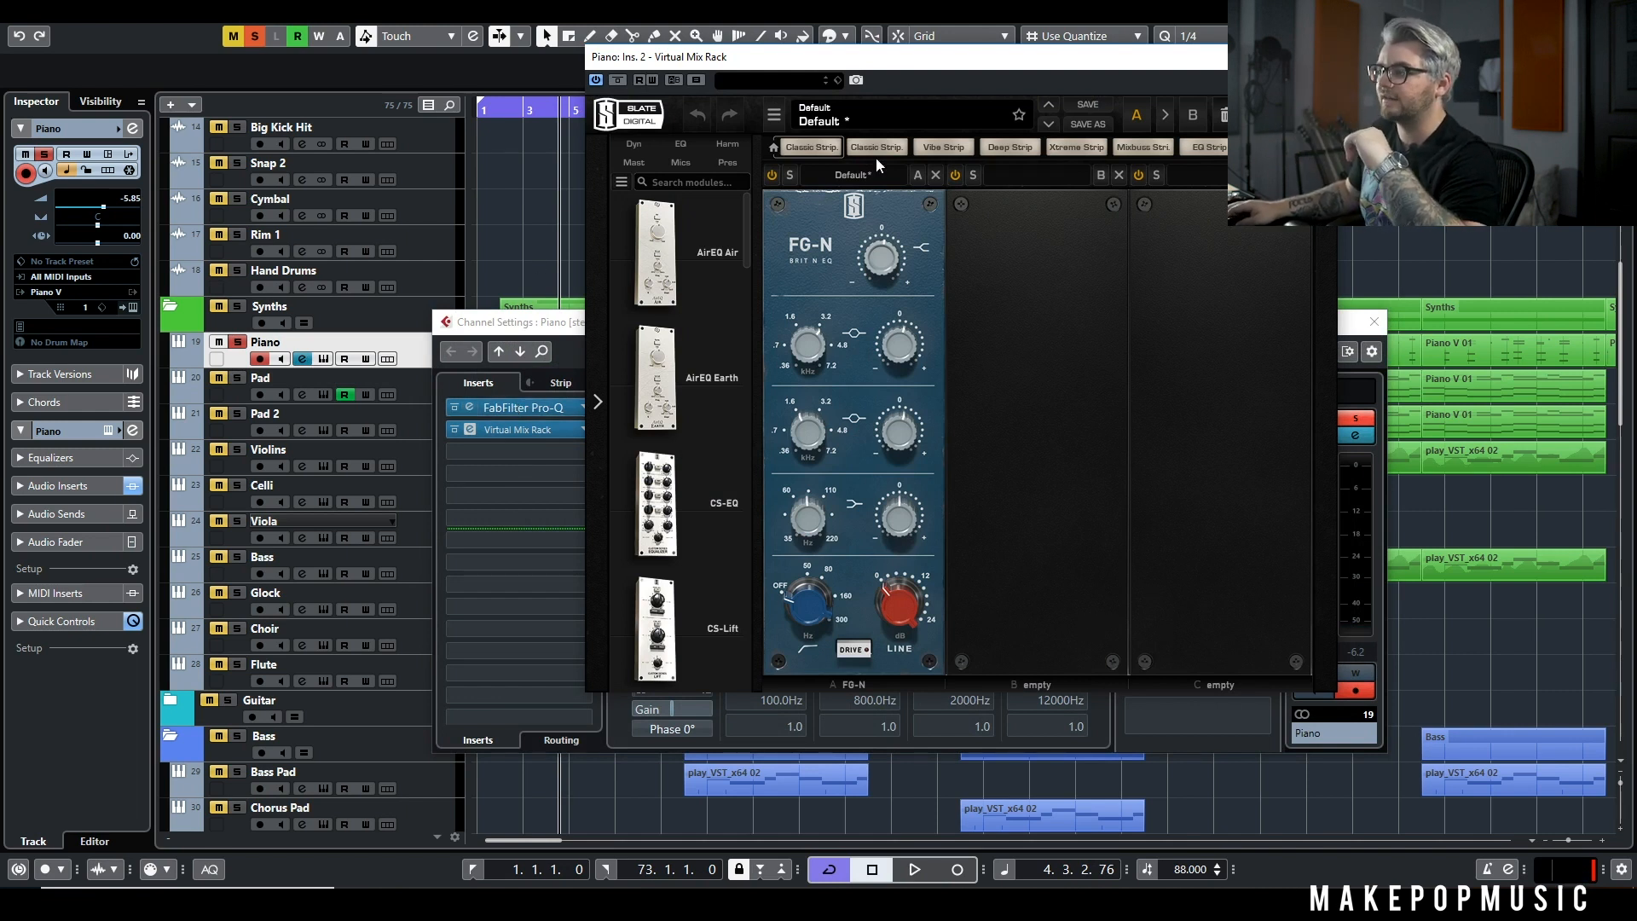
left_click(772, 174)
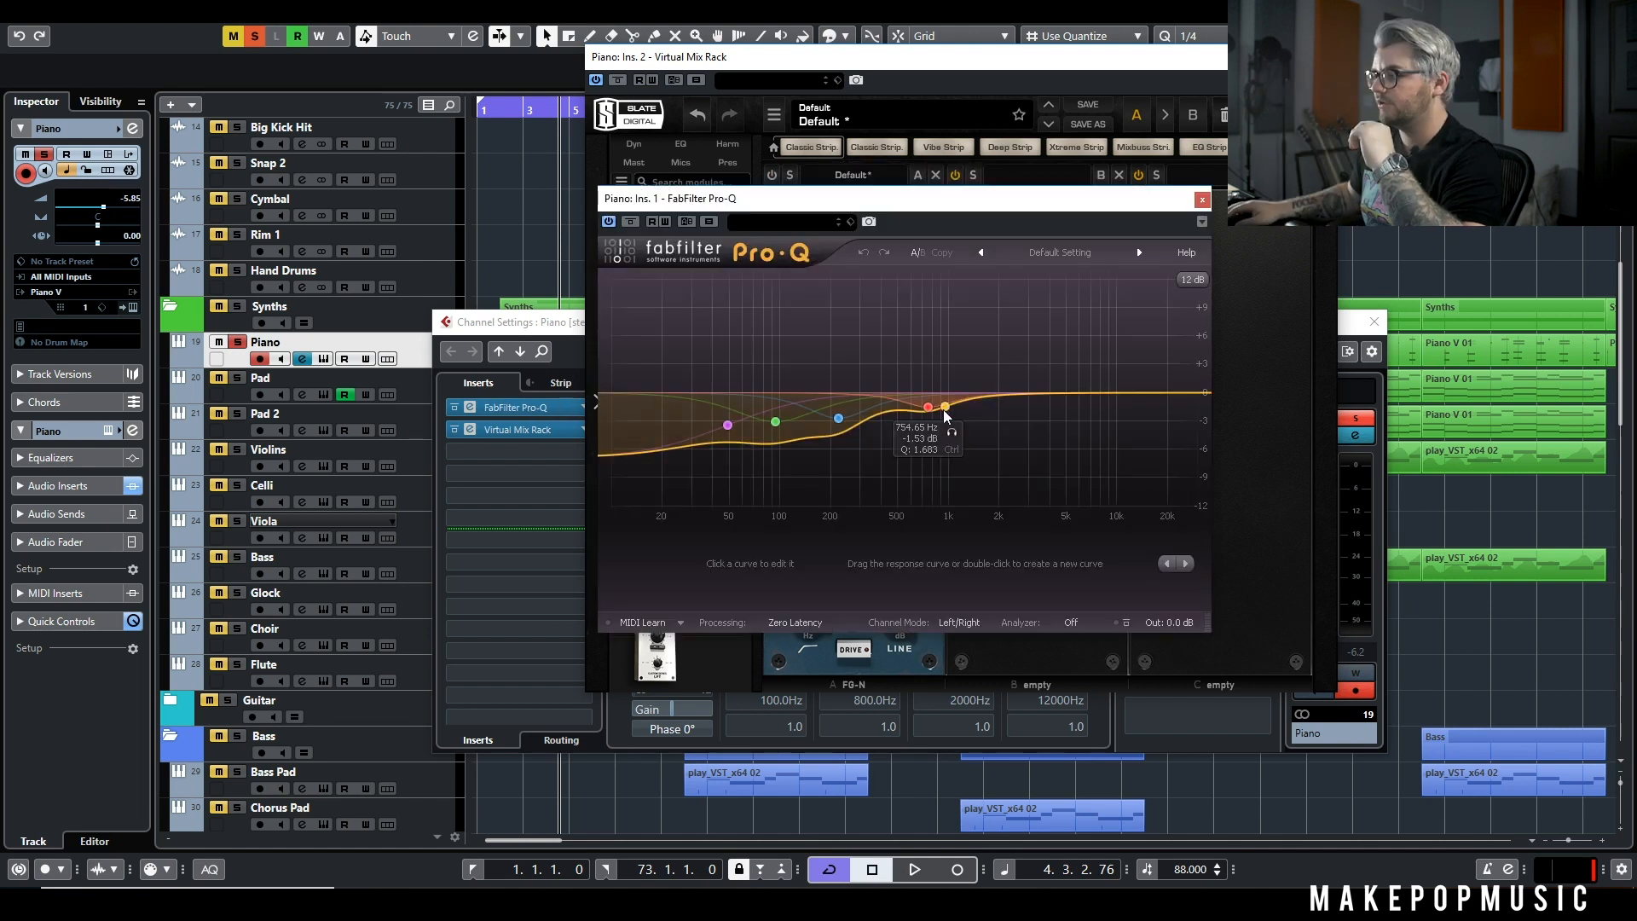
Step: Examine the upper end of the Pro-Q curve, close Pro-Q, and inspect the FG-N midrange frequency and gain controls
double_click(944, 407)
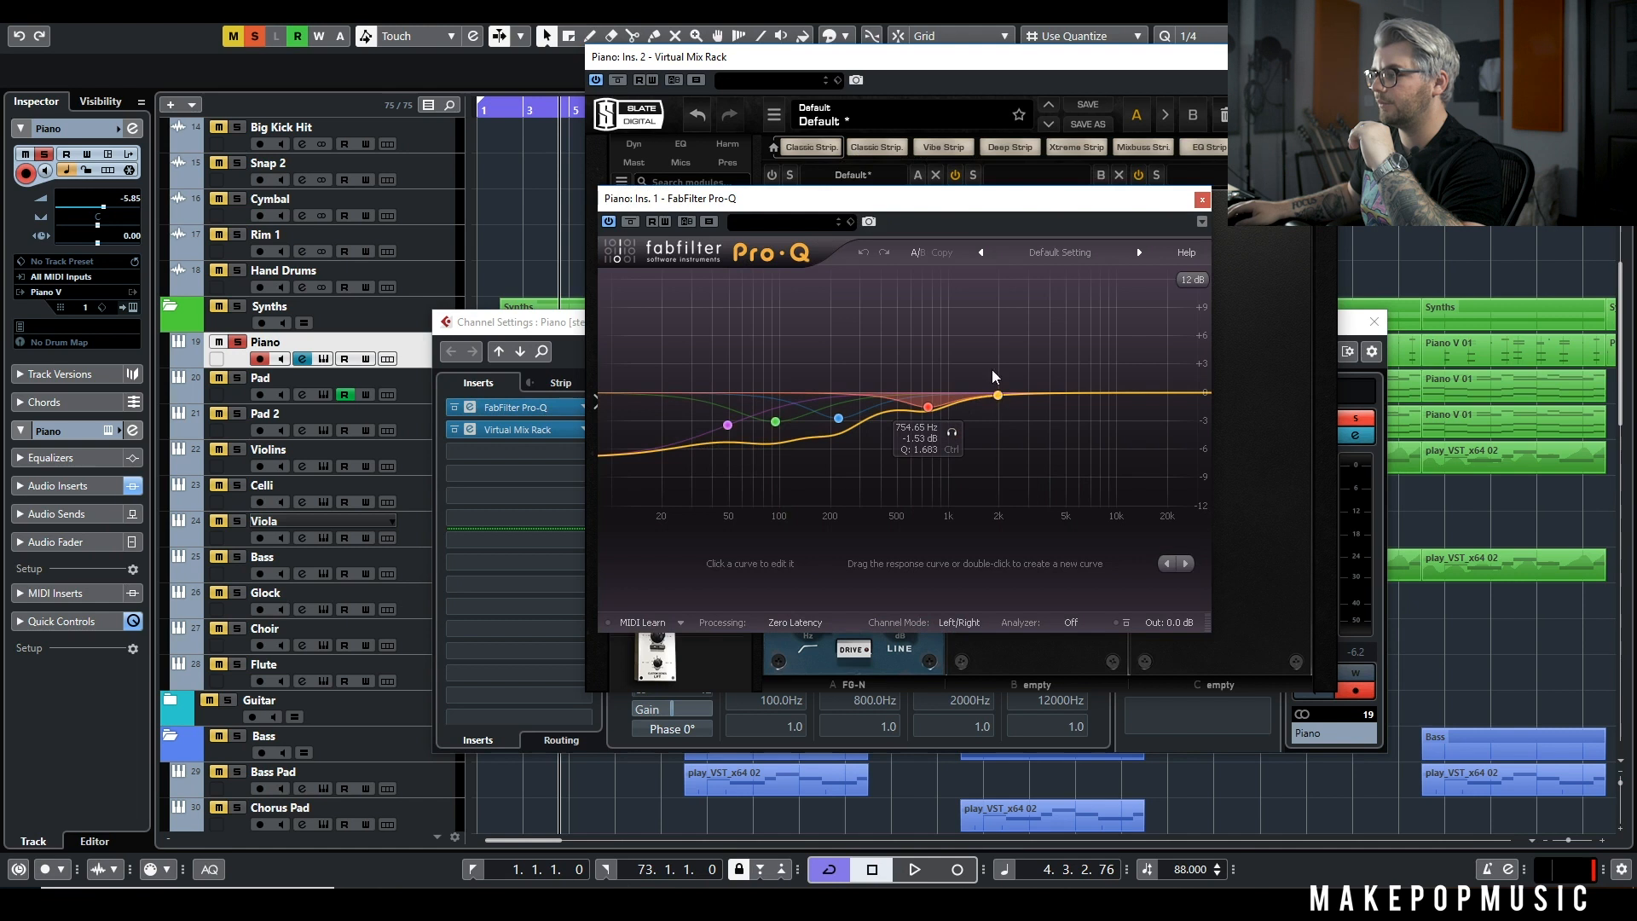
left_click(1202, 201)
left_click(808, 452)
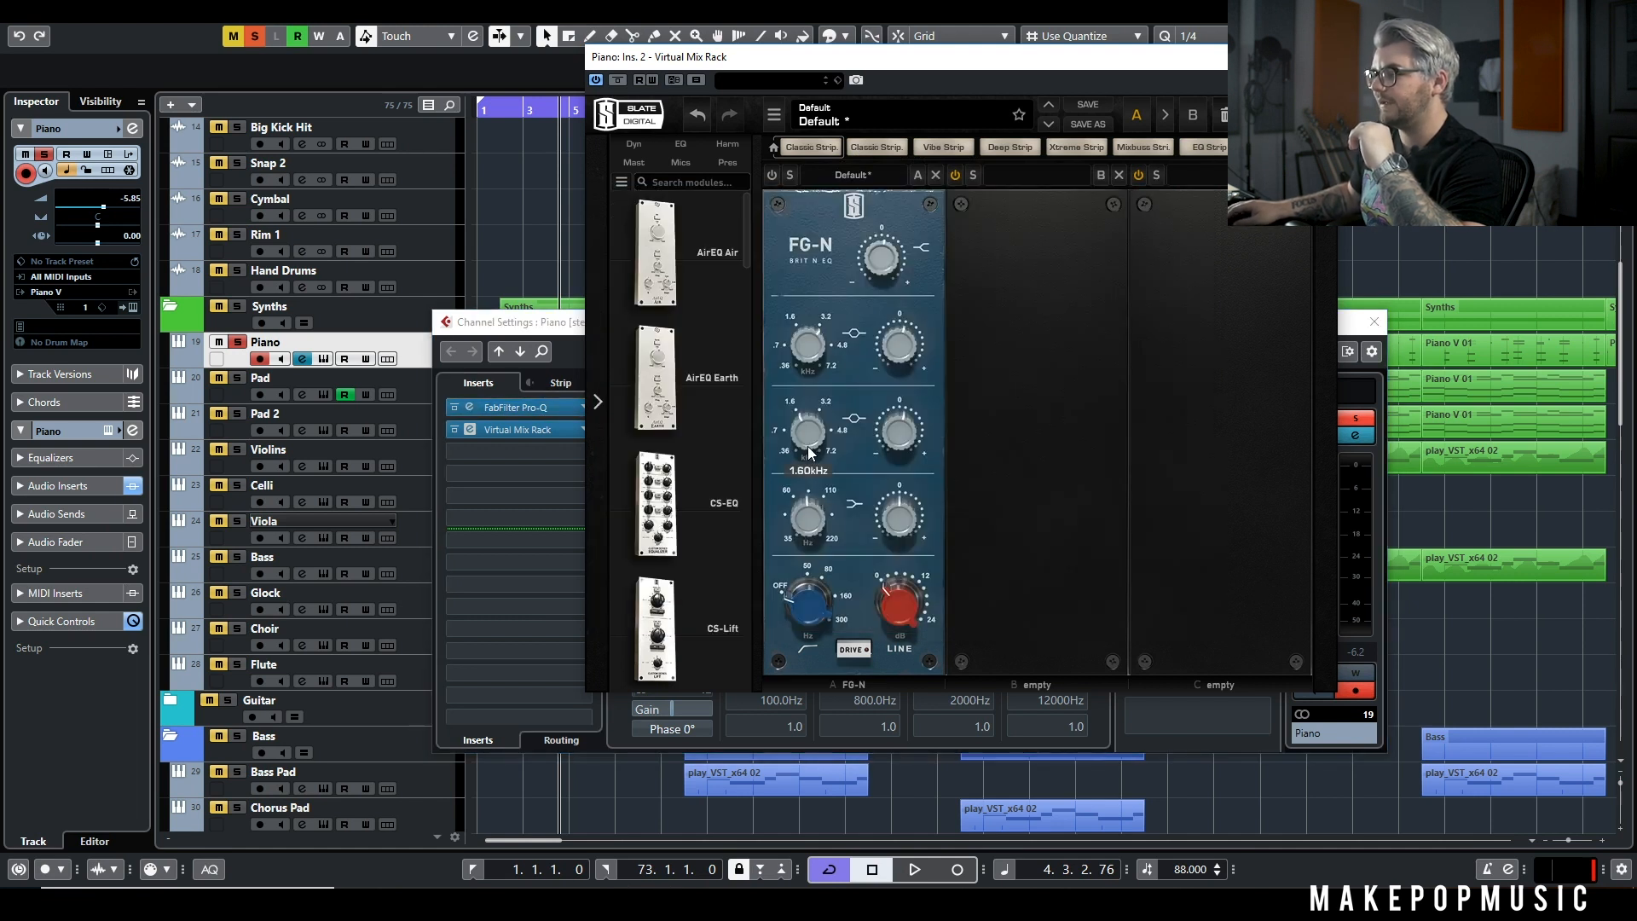
left_click_drag(900, 436, 899, 431)
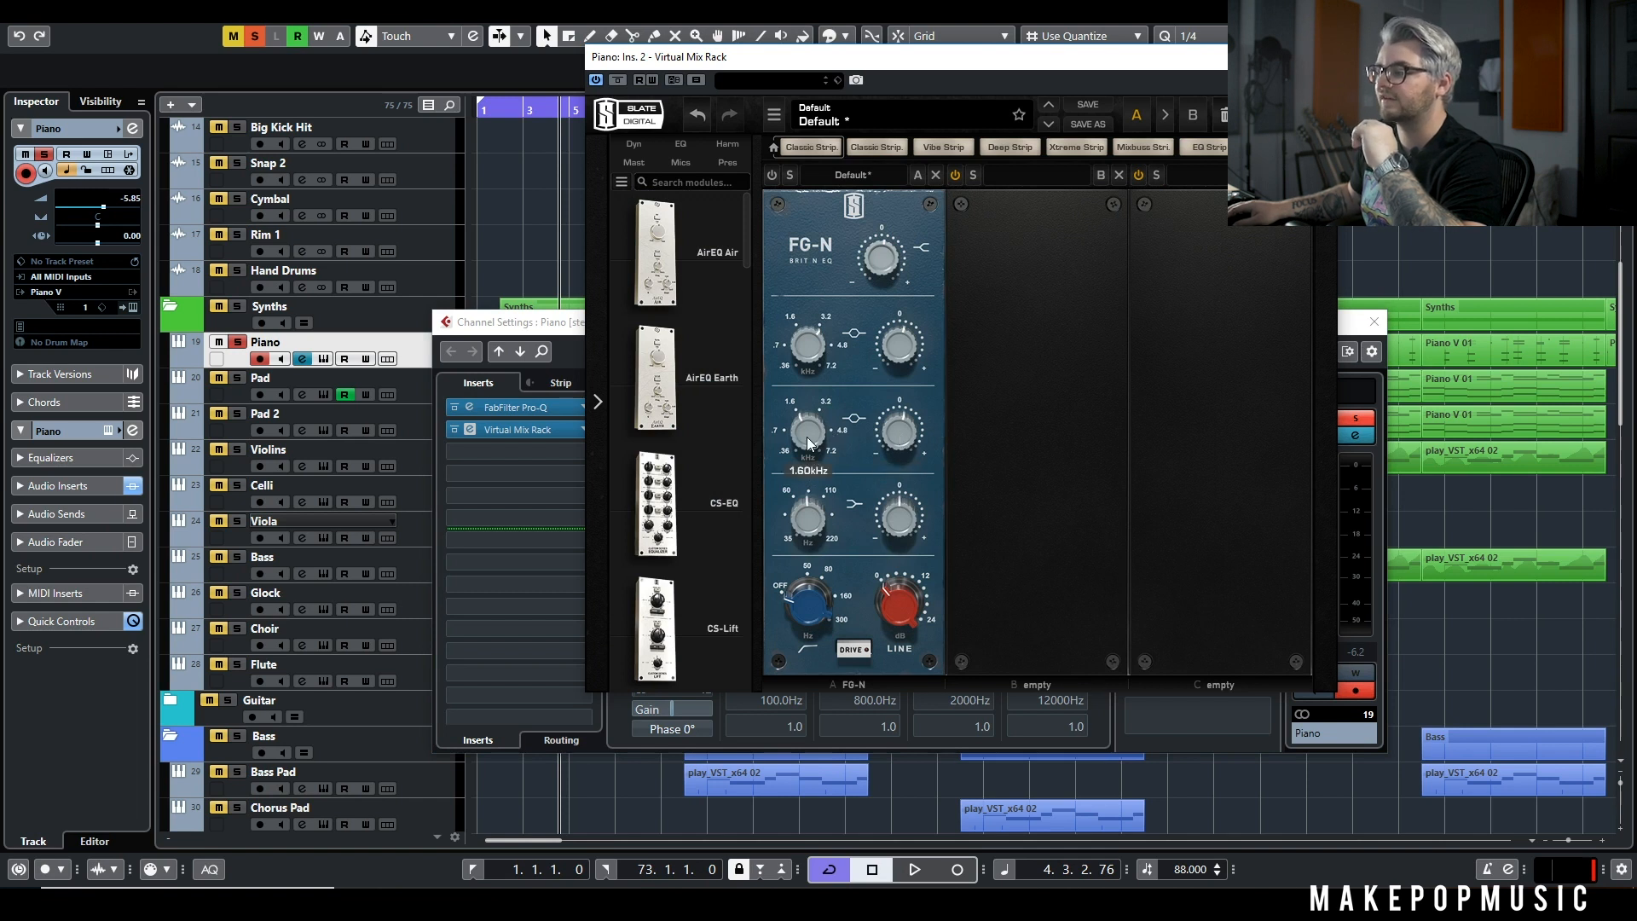
mouse_move(806, 349)
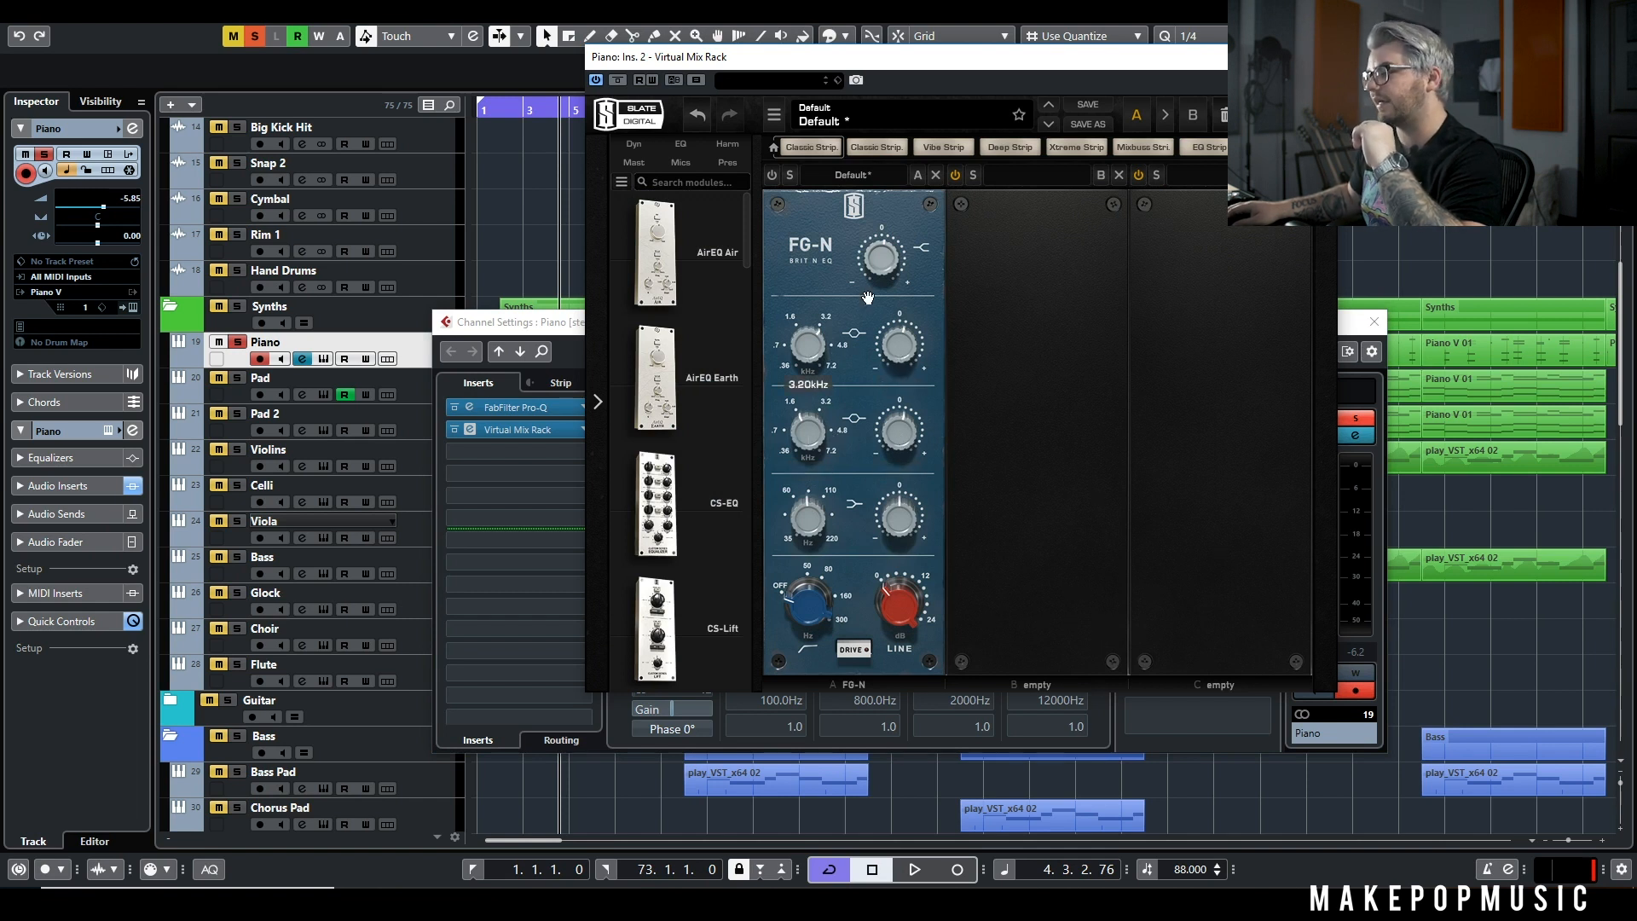
Step: Play the piano from the beginning, reactivate the FG-N module during playback for comparison, and close Virtual Mix Rack after stopping
left_click(504, 111)
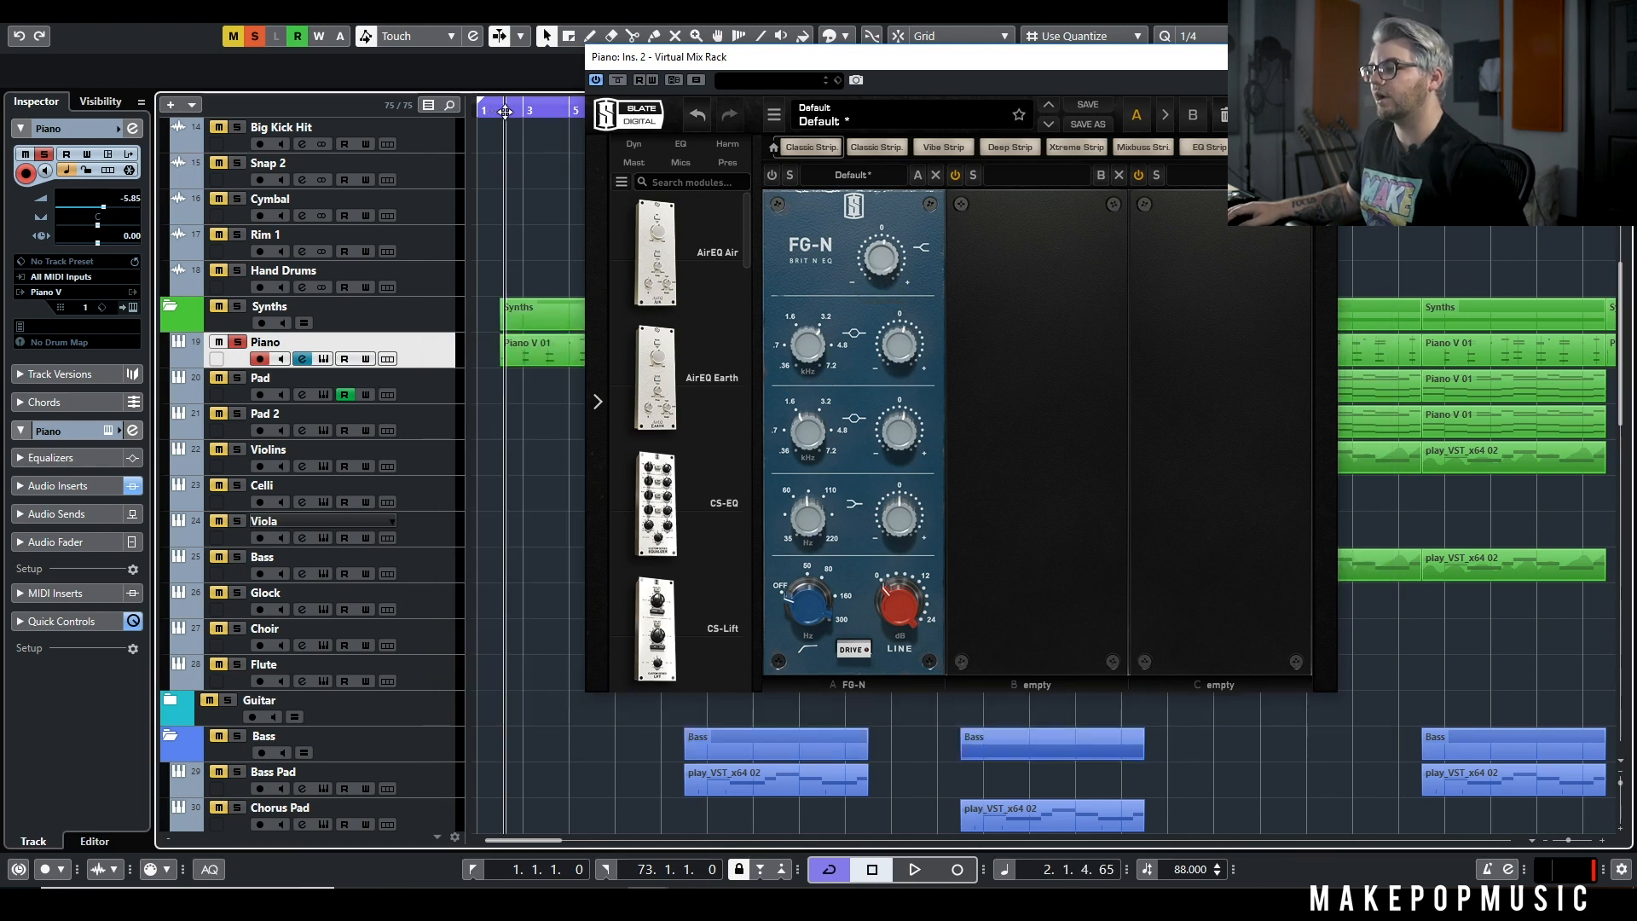
left_click(493, 111)
key("space")
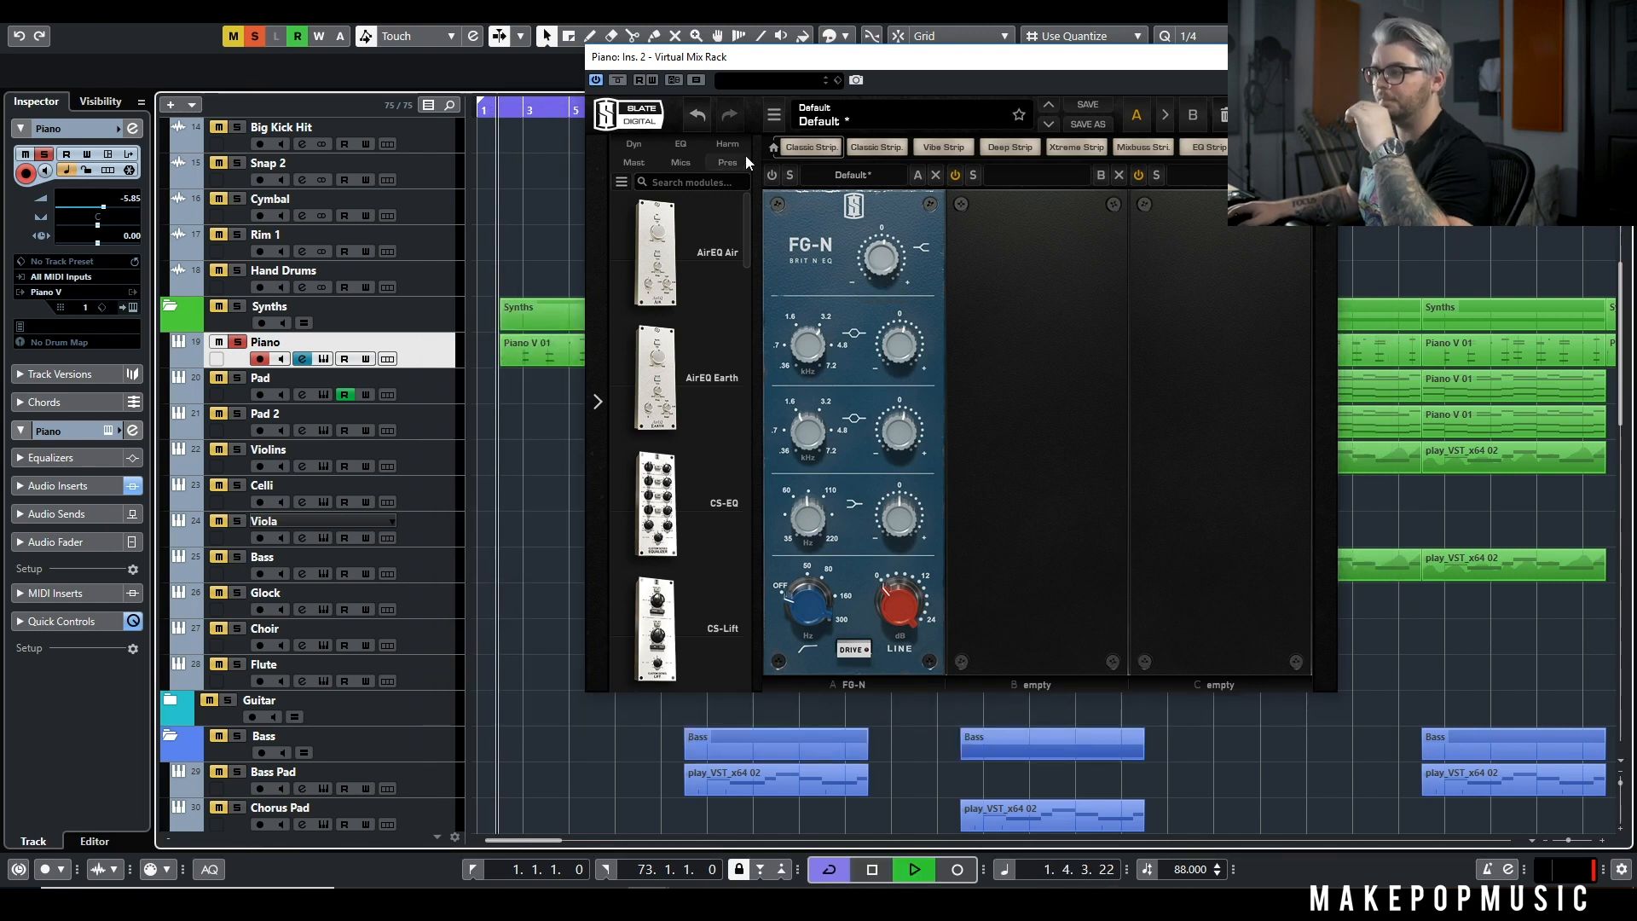
left_click(768, 175)
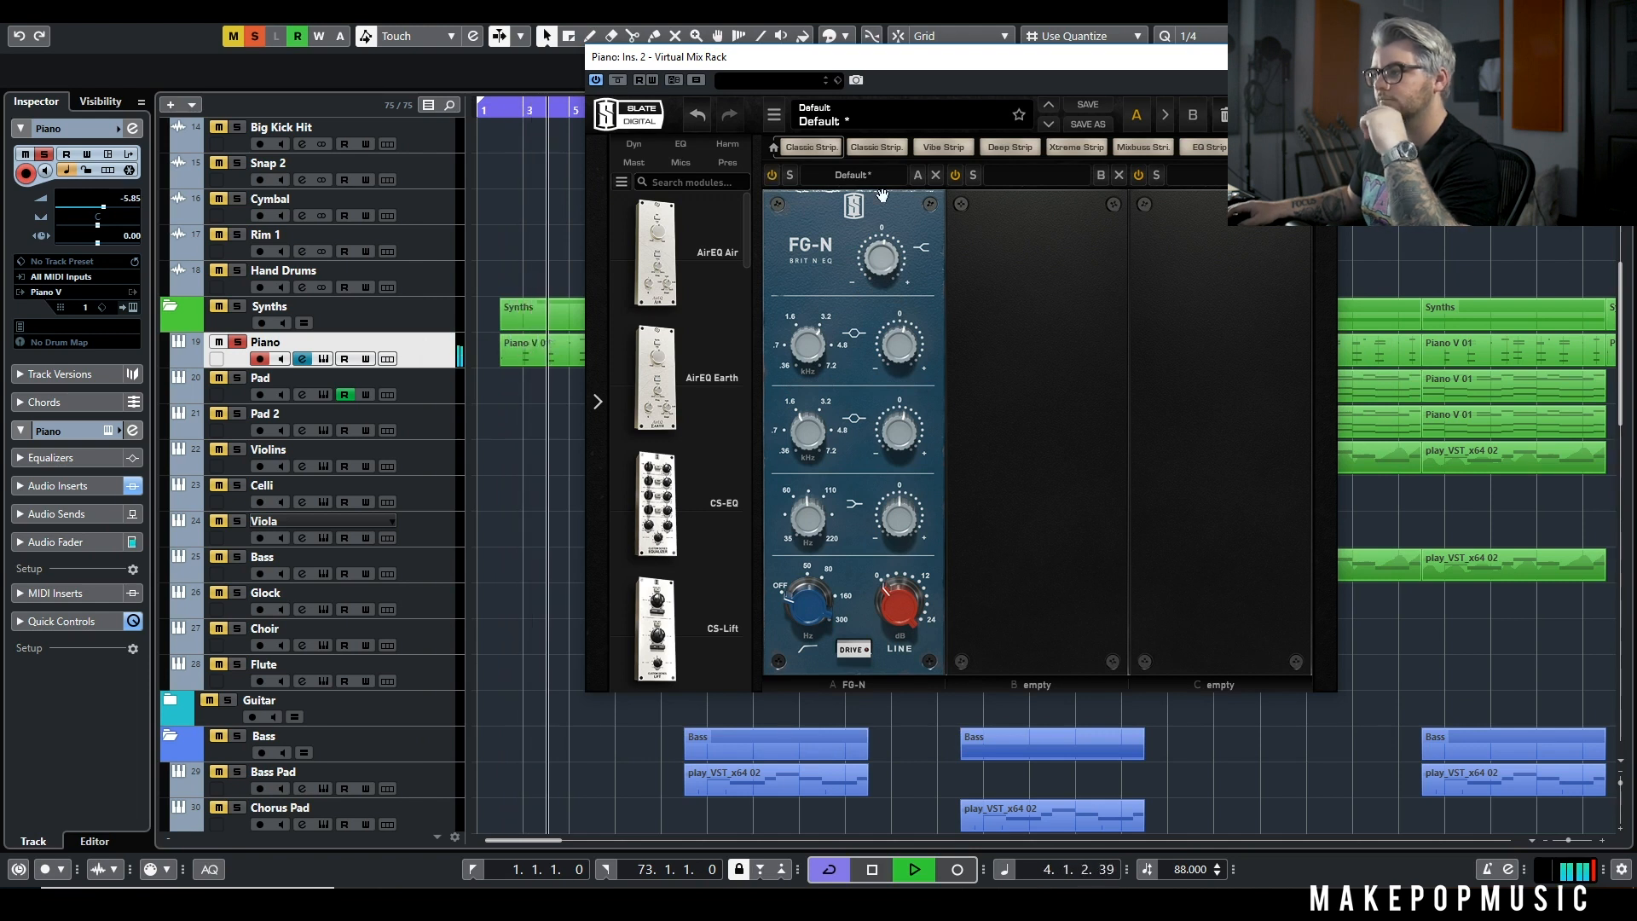
key("space")
left_click(1318, 57)
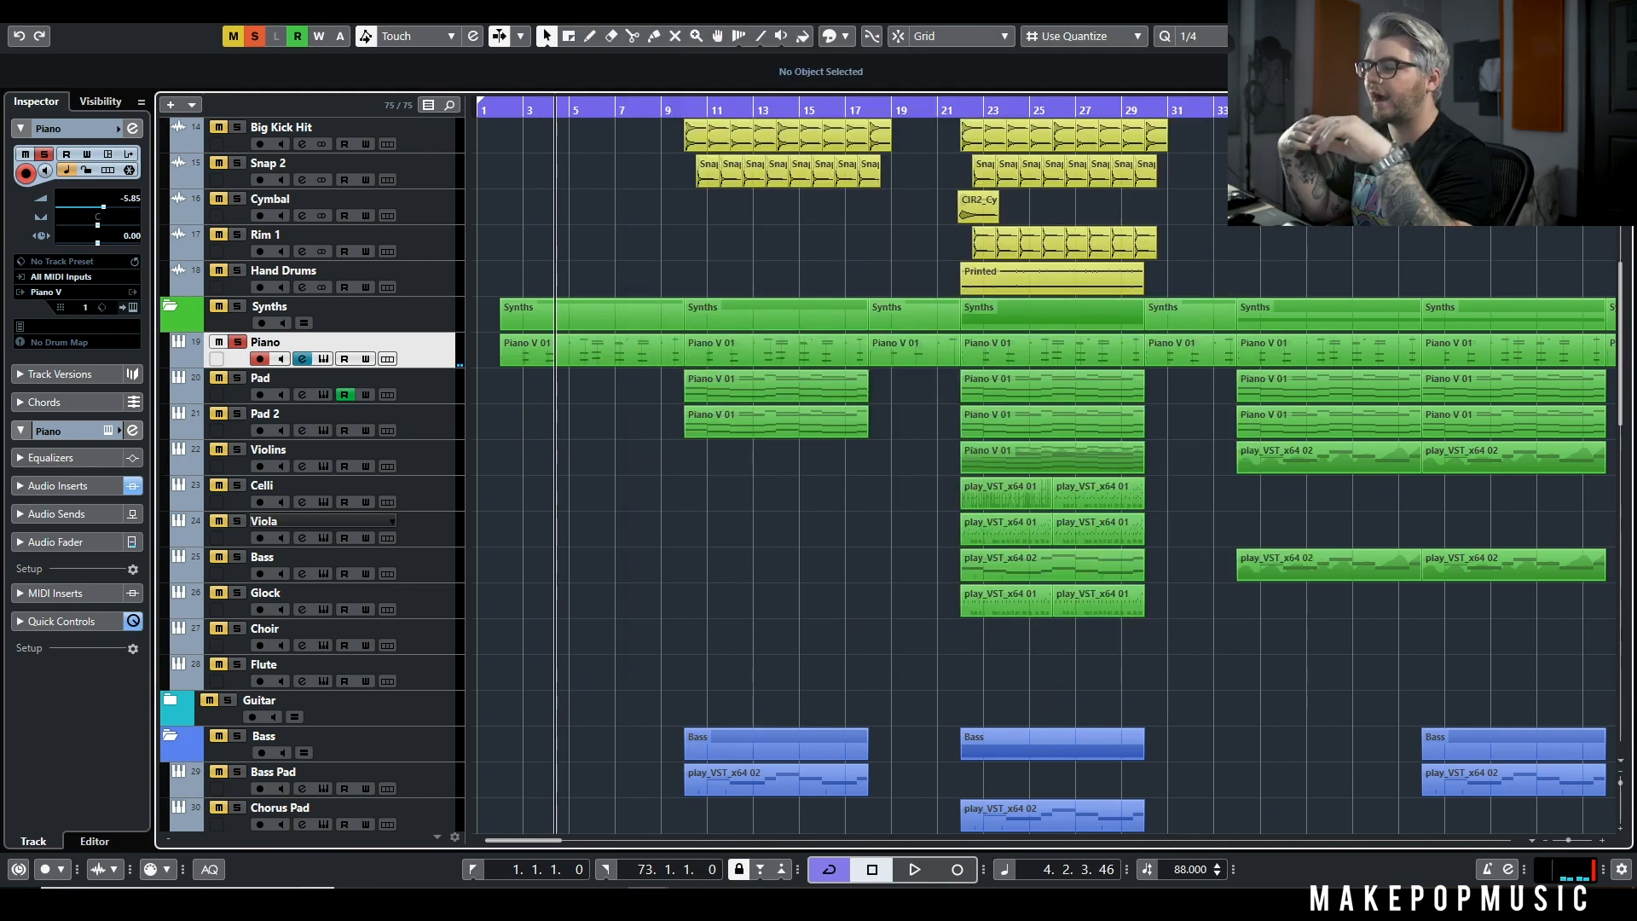
Step: Deactivate all track solos and mute the LEAD Vocals folder
left_click(254, 36)
scroll(679, 223, "down", 8)
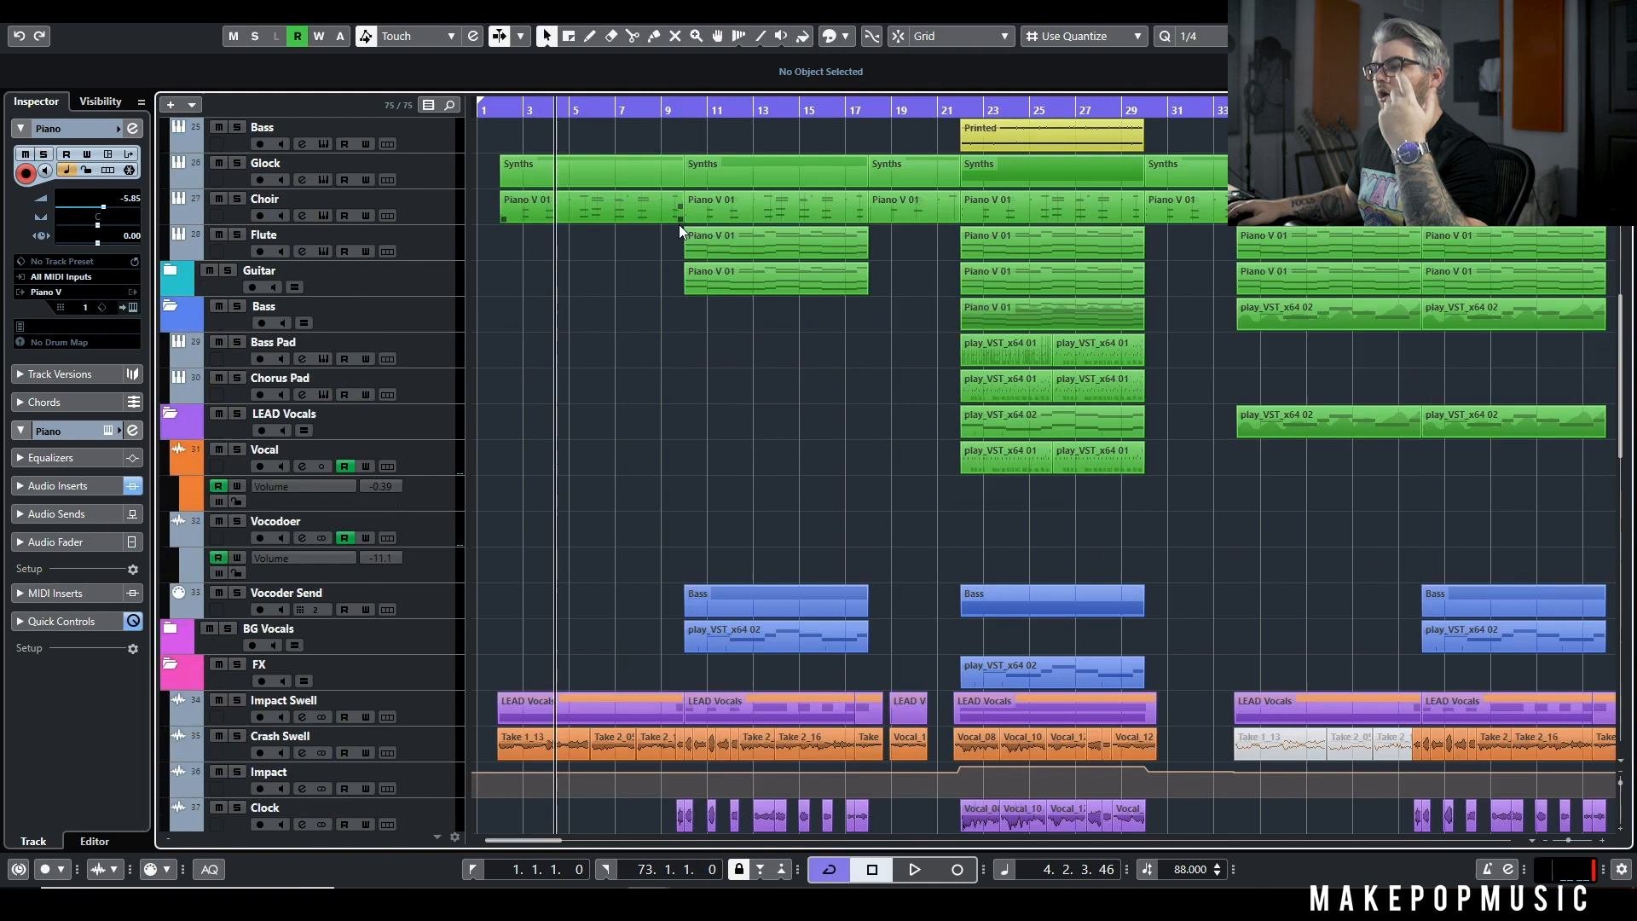
left_click(217, 272)
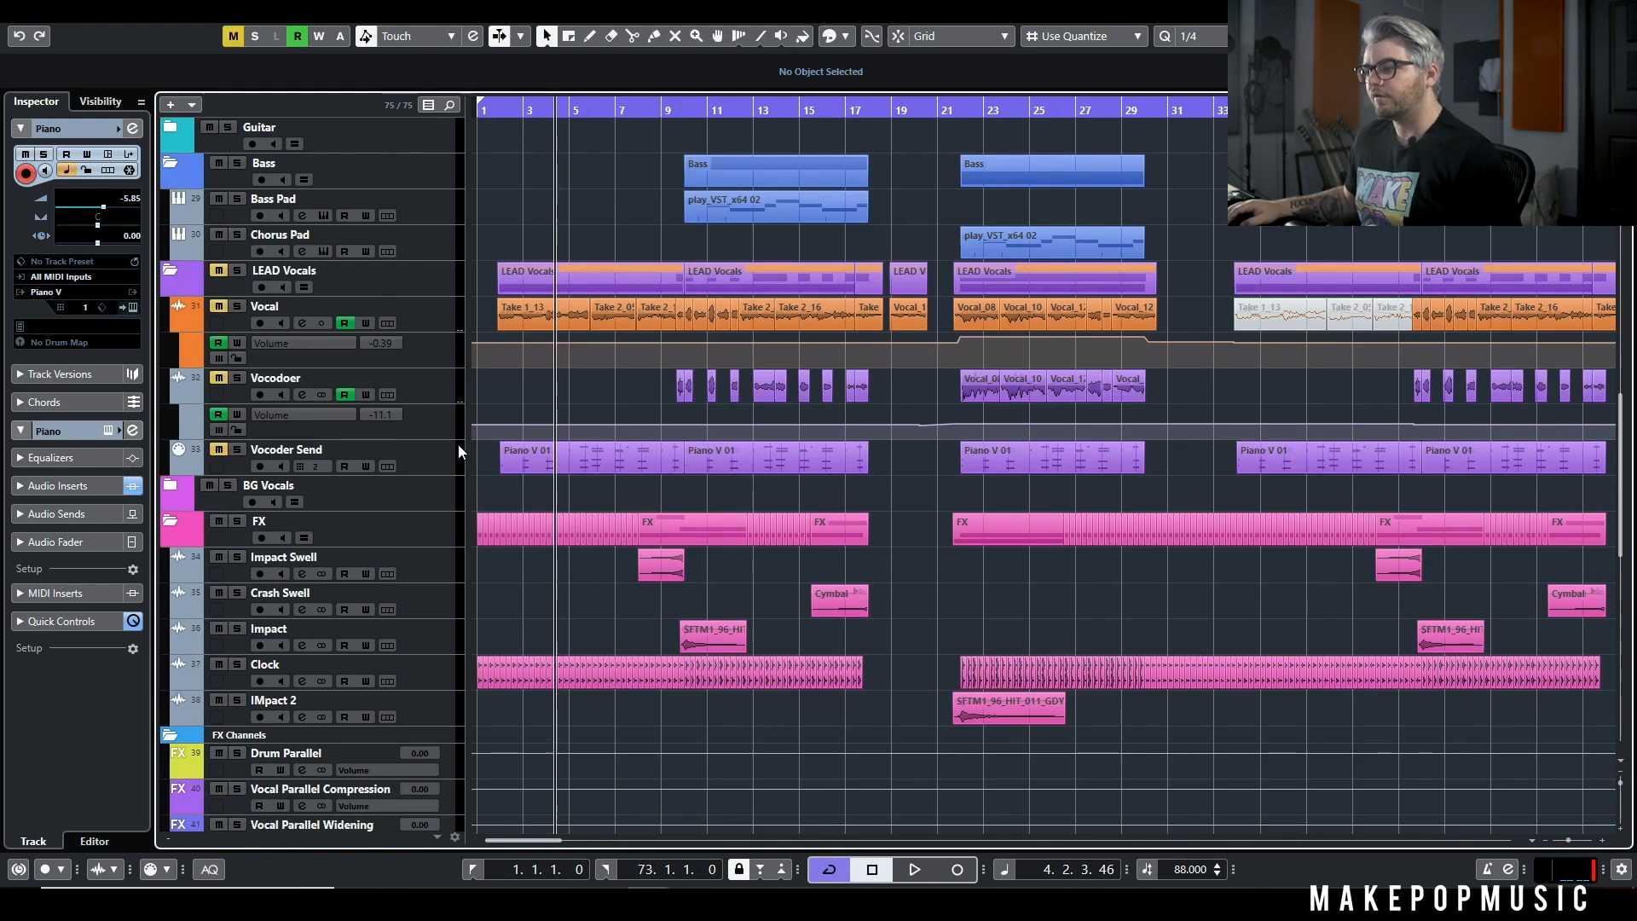
Step: Start playback from about bar 2 and unmute the Vocal track while it plays
scroll(552, 620, "up", 4)
scroll(552, 627, "up", 3)
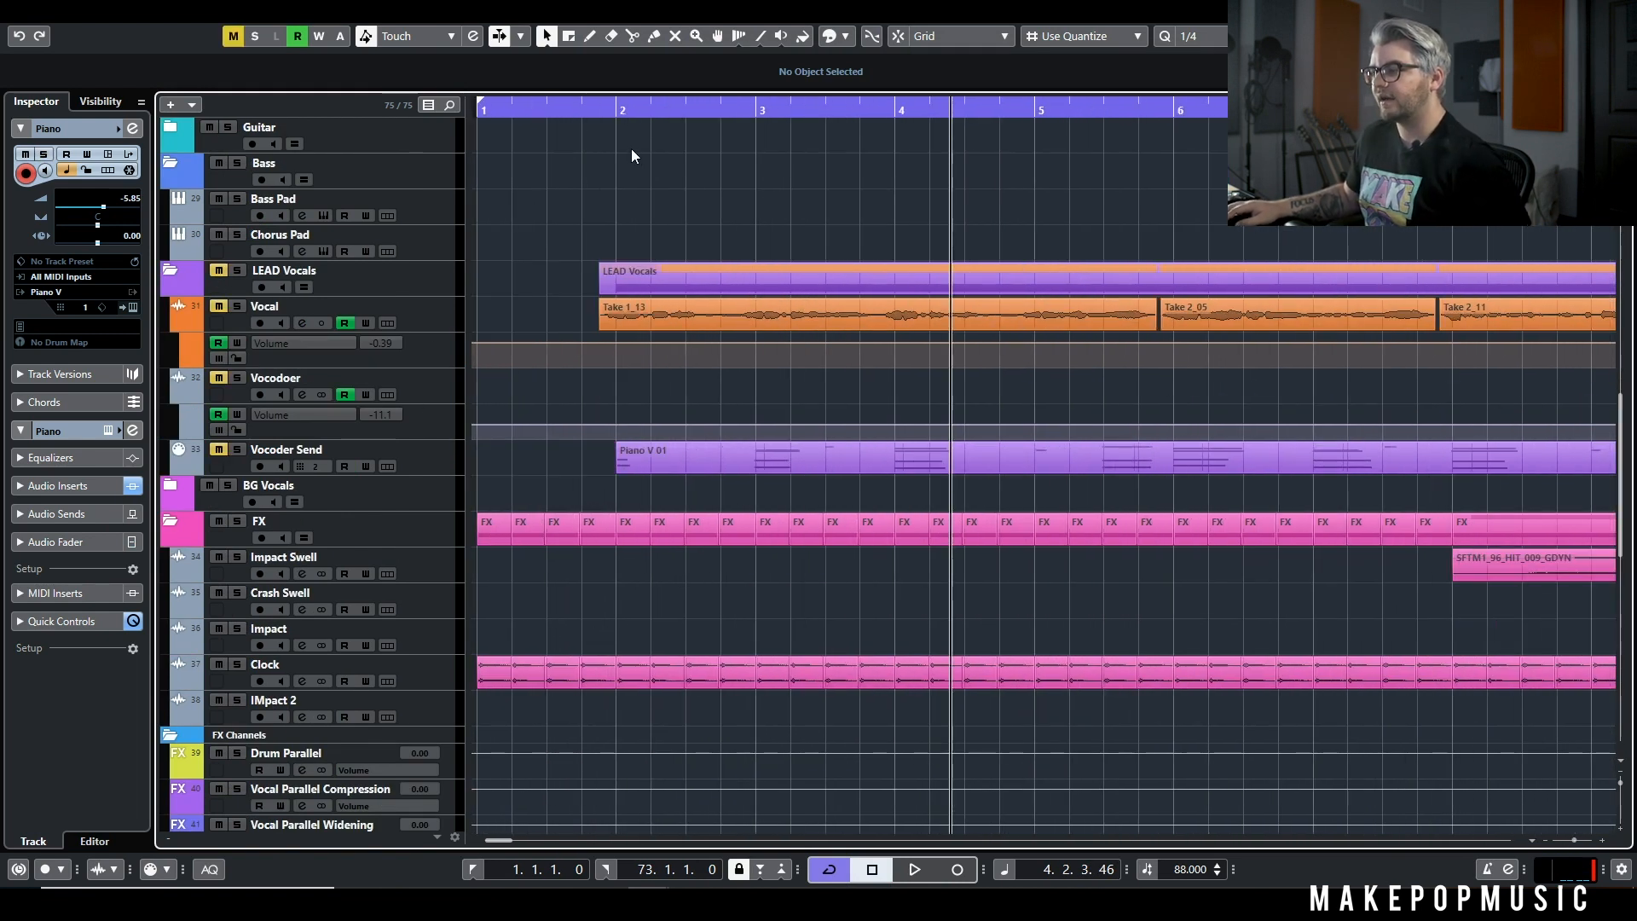
double_click(615, 107)
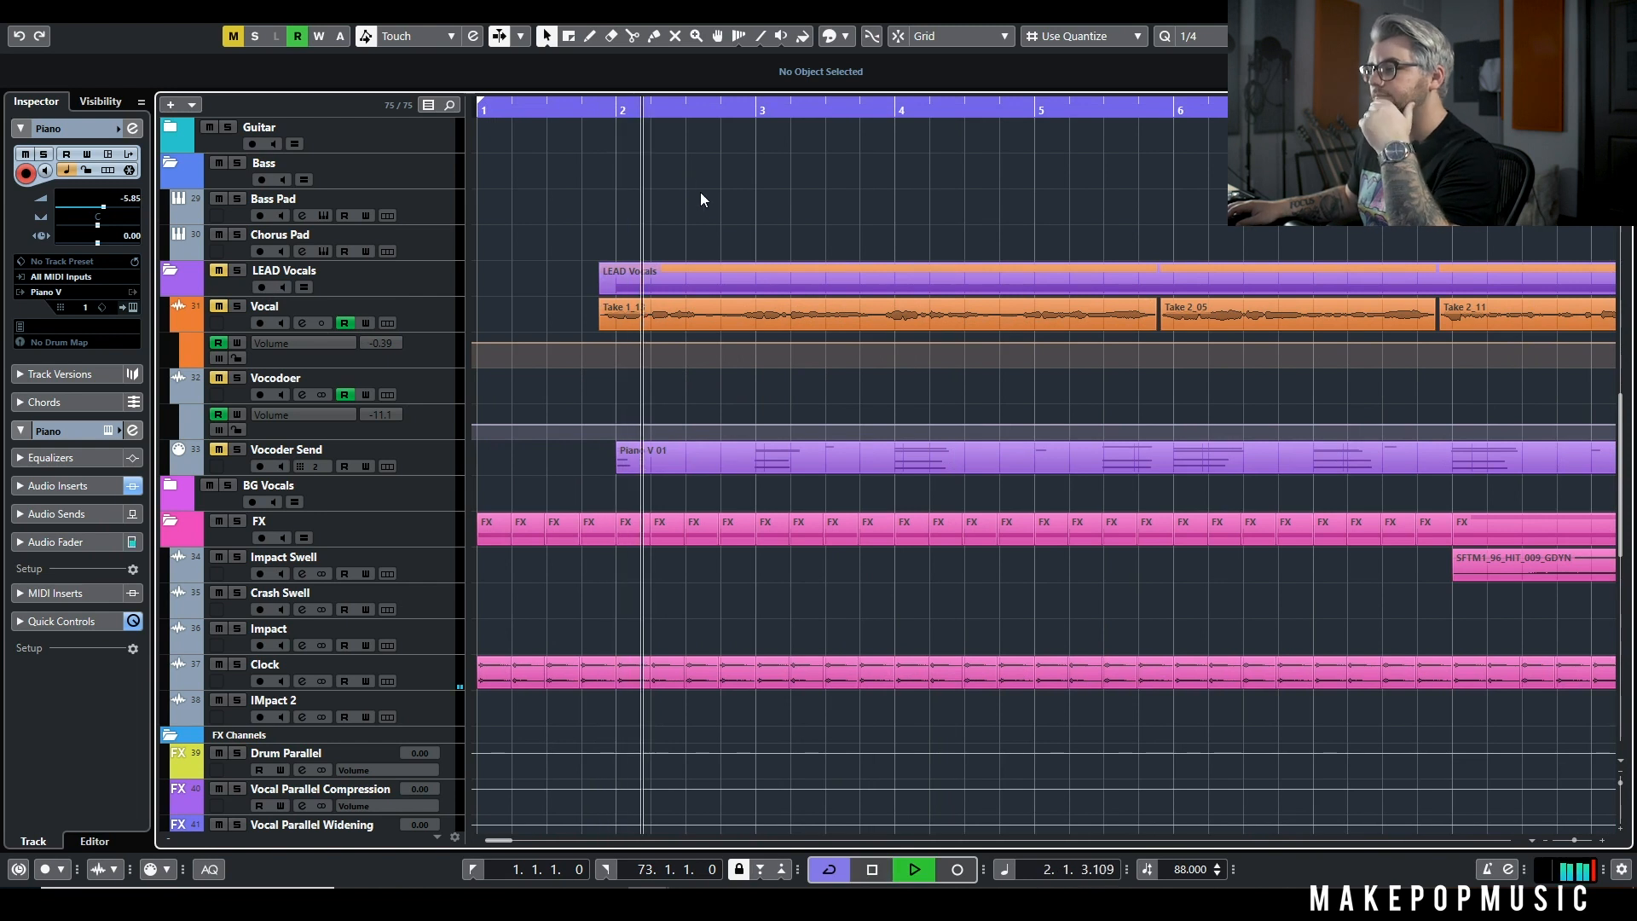
left_click(218, 306)
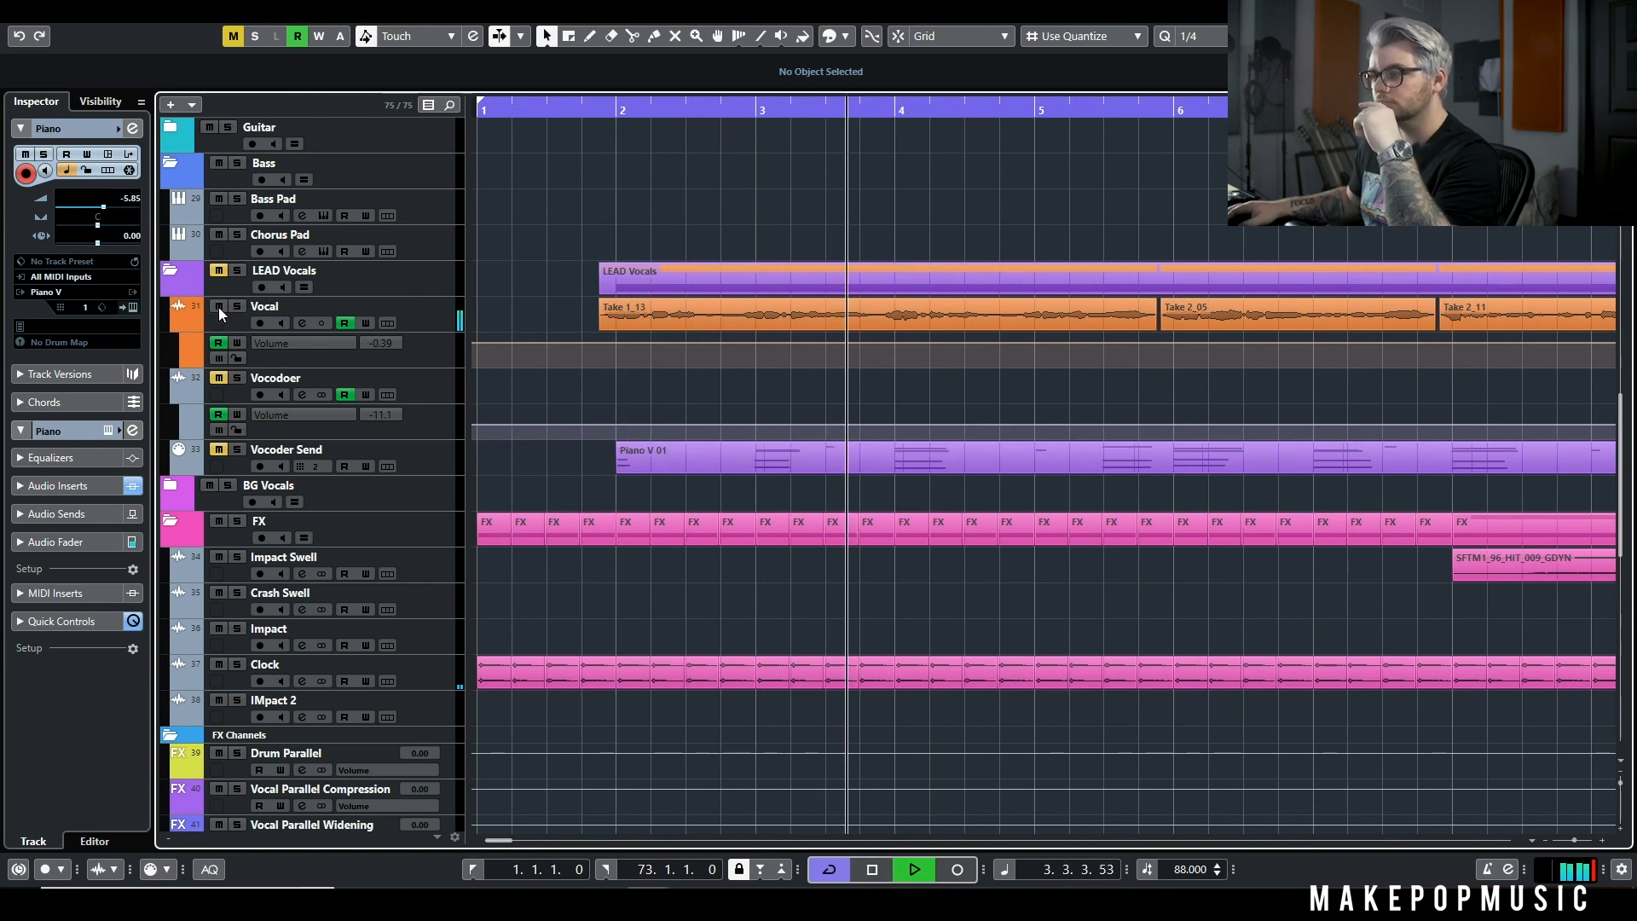
Step: Inspect the Clock track's Grungelizer insert and EQ curve in its channel settings during playback, stopping and closing them when done
left_click(302, 681)
left_click(302, 680)
left_click(302, 680)
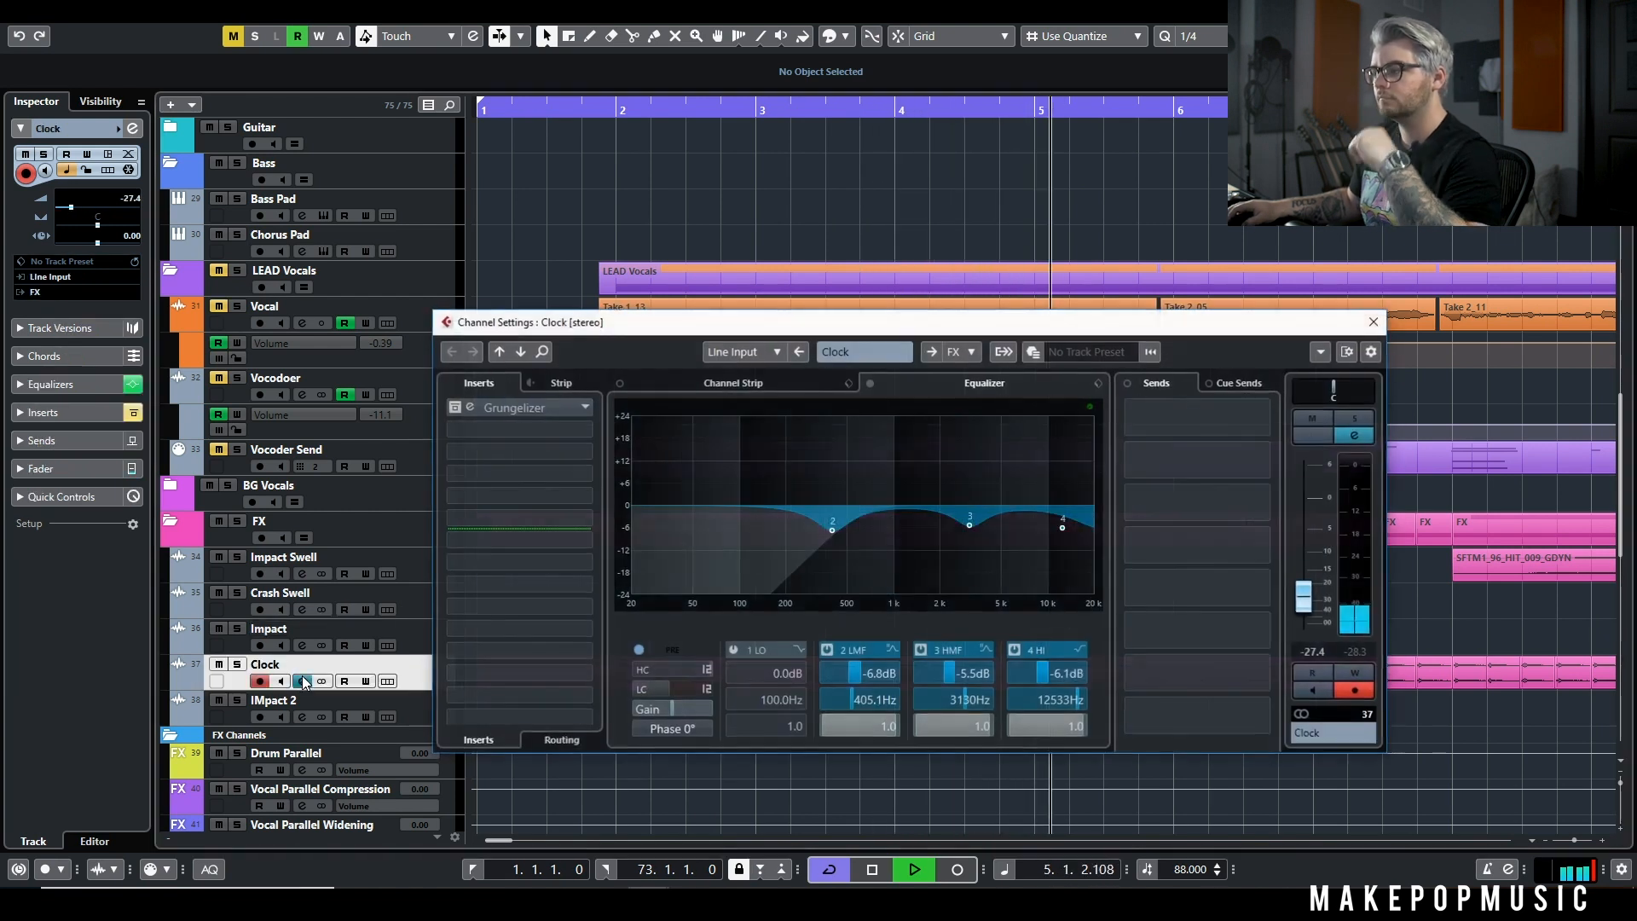
key("space")
left_click(1373, 322)
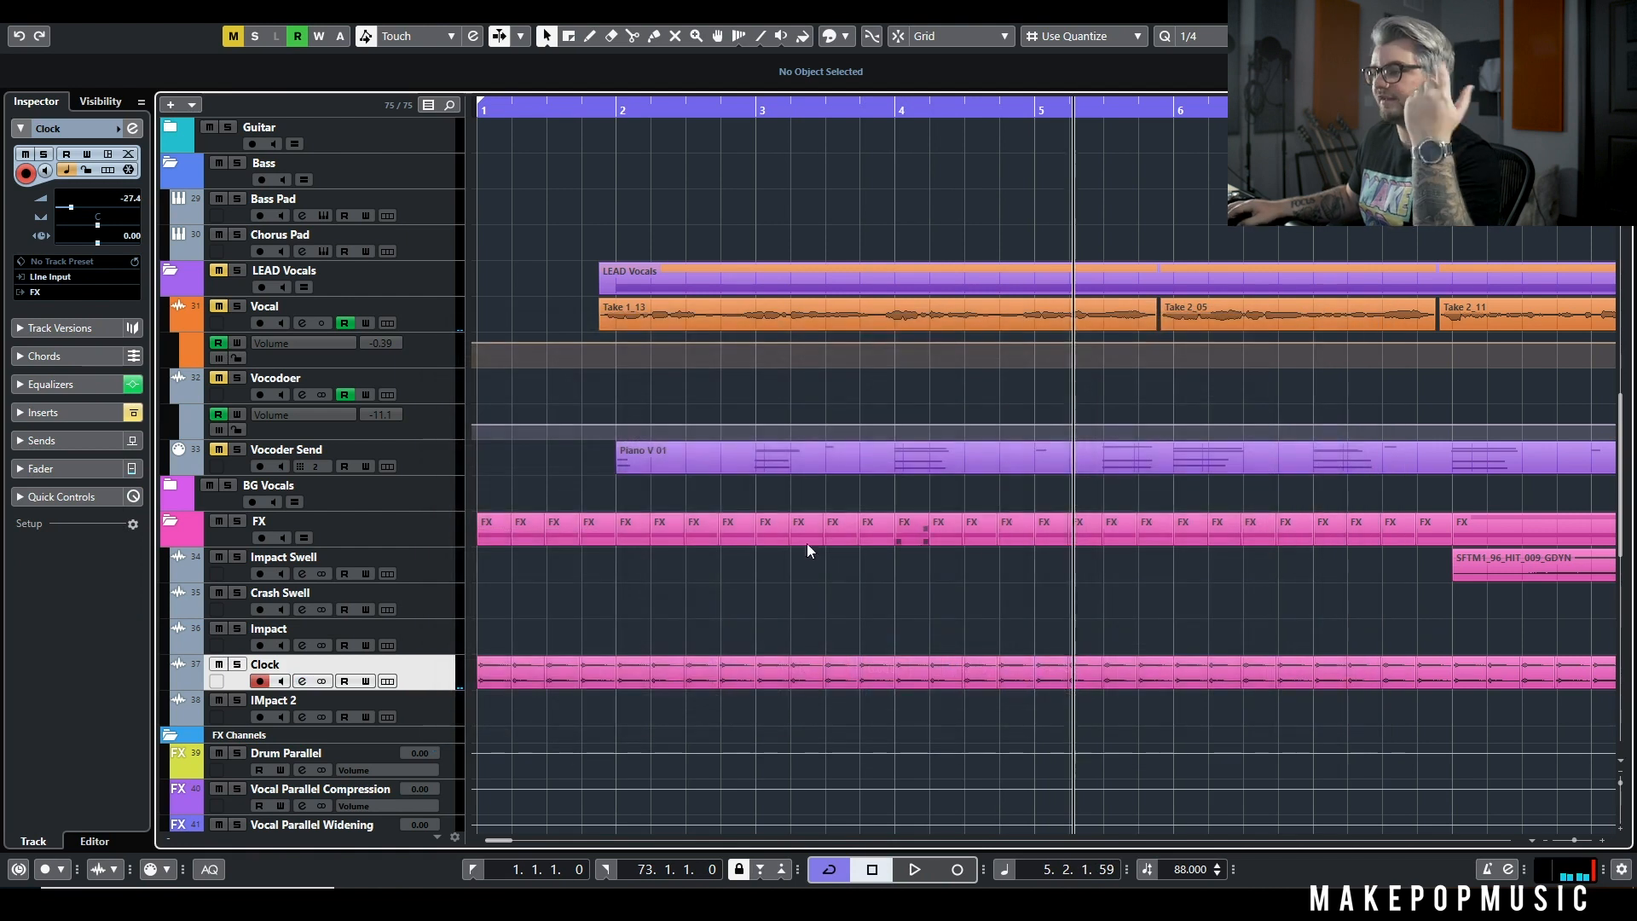
Step: Play the arrangement from about bar 9 through the section change at bar 10 and stop
scroll(504, 512, "up", 10)
scroll(810, 401, "down", 3)
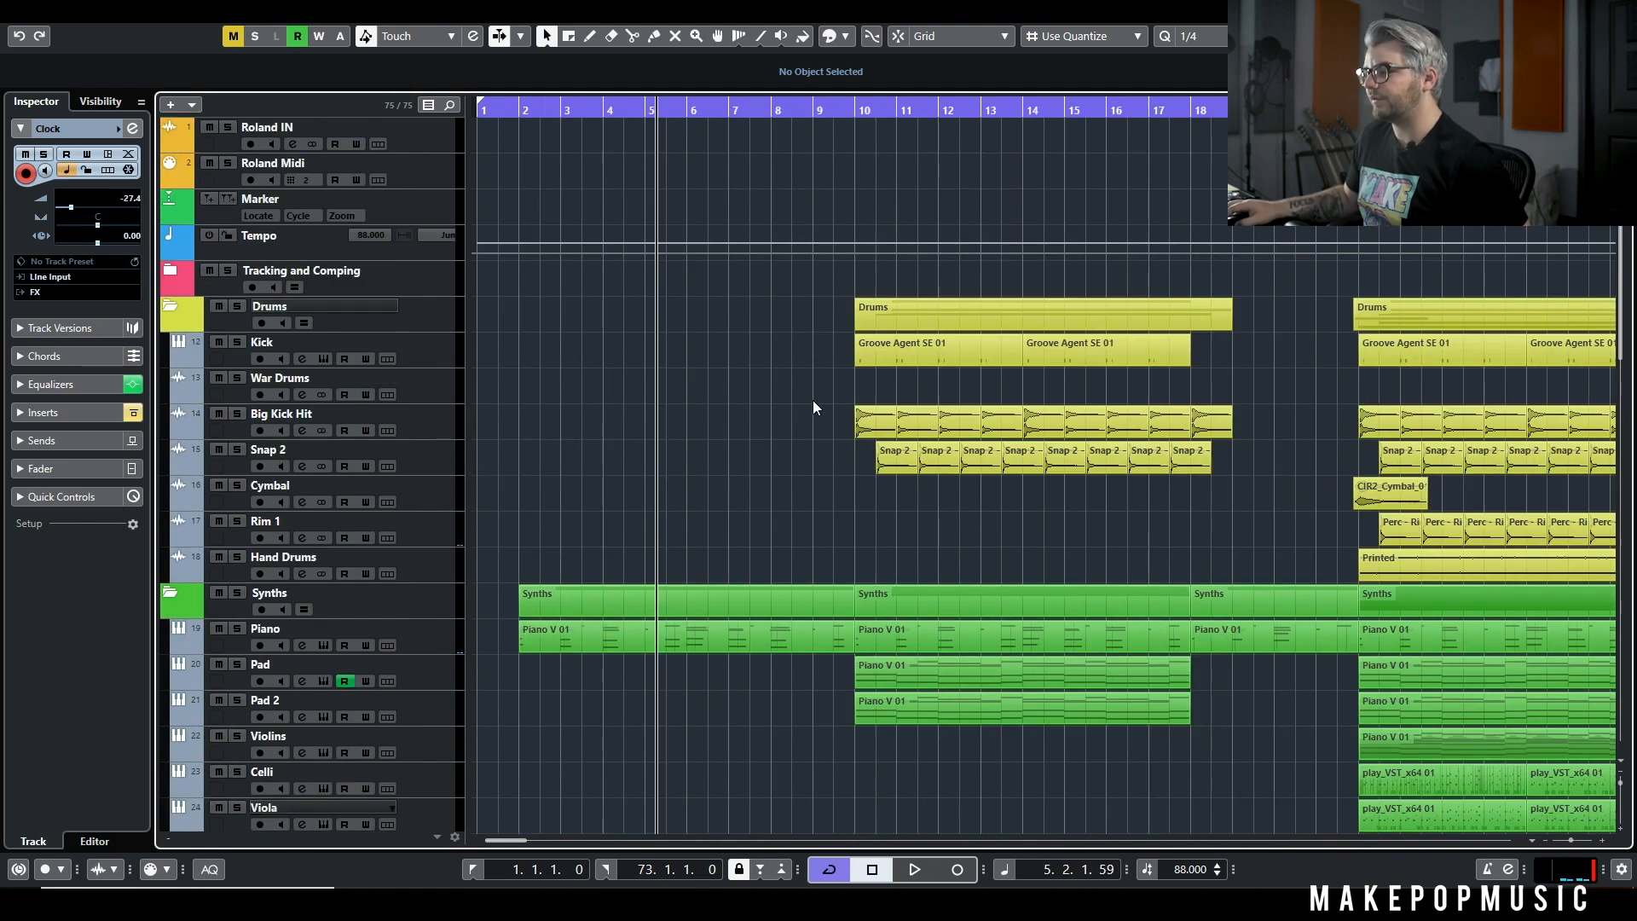
scroll(853, 251, "down", 10)
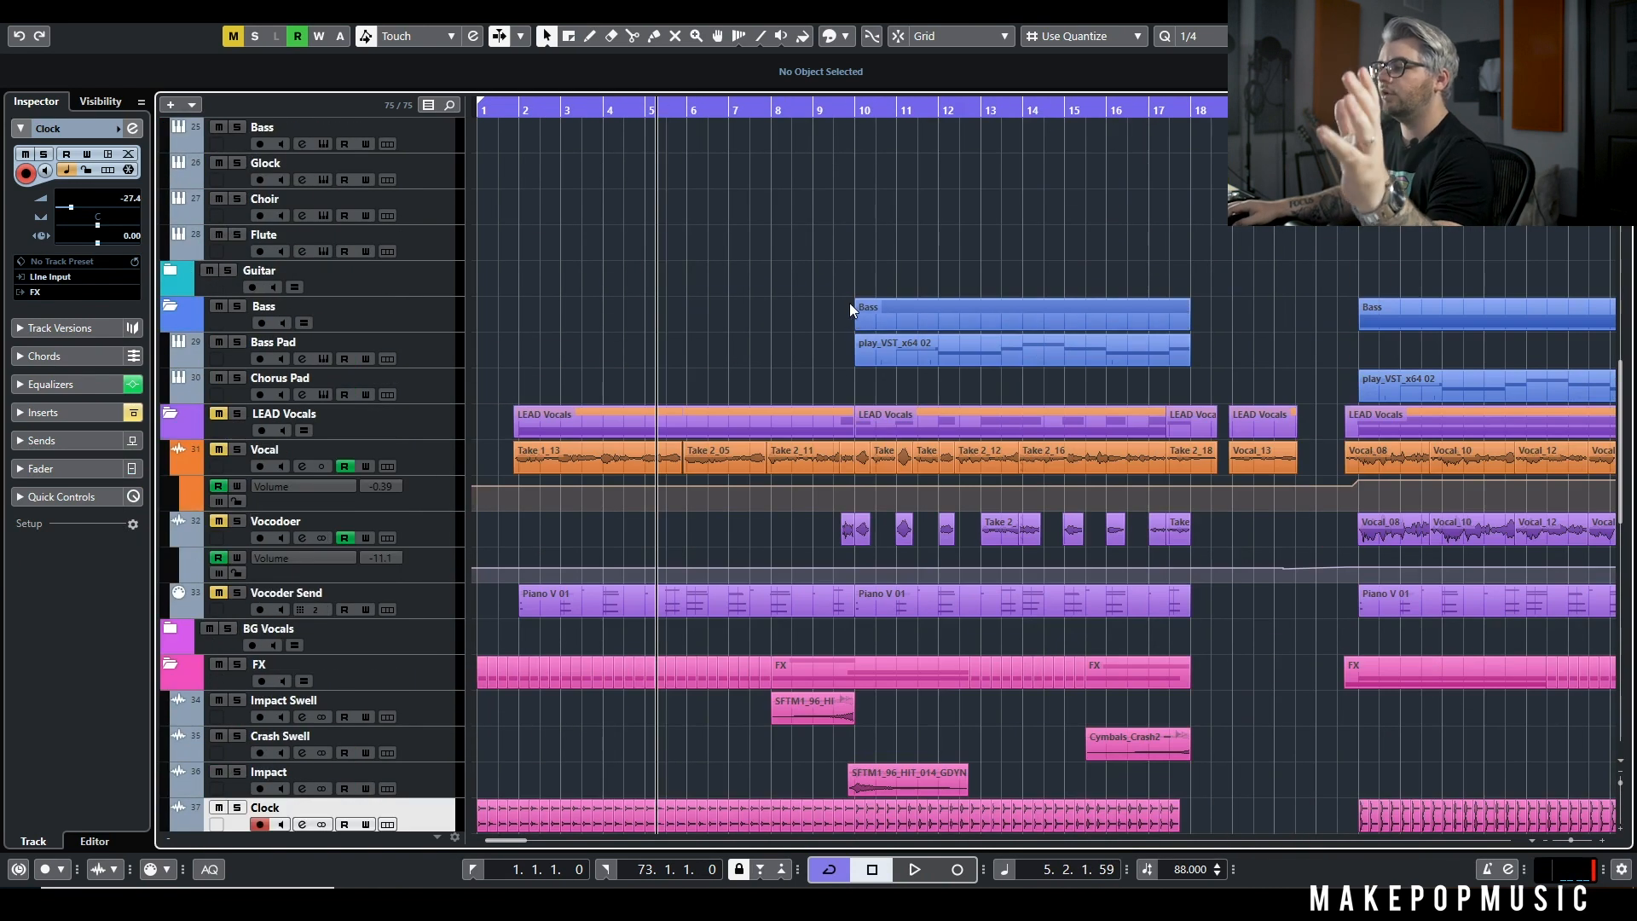
scroll(836, 290, "up", 5)
left_click(819, 109)
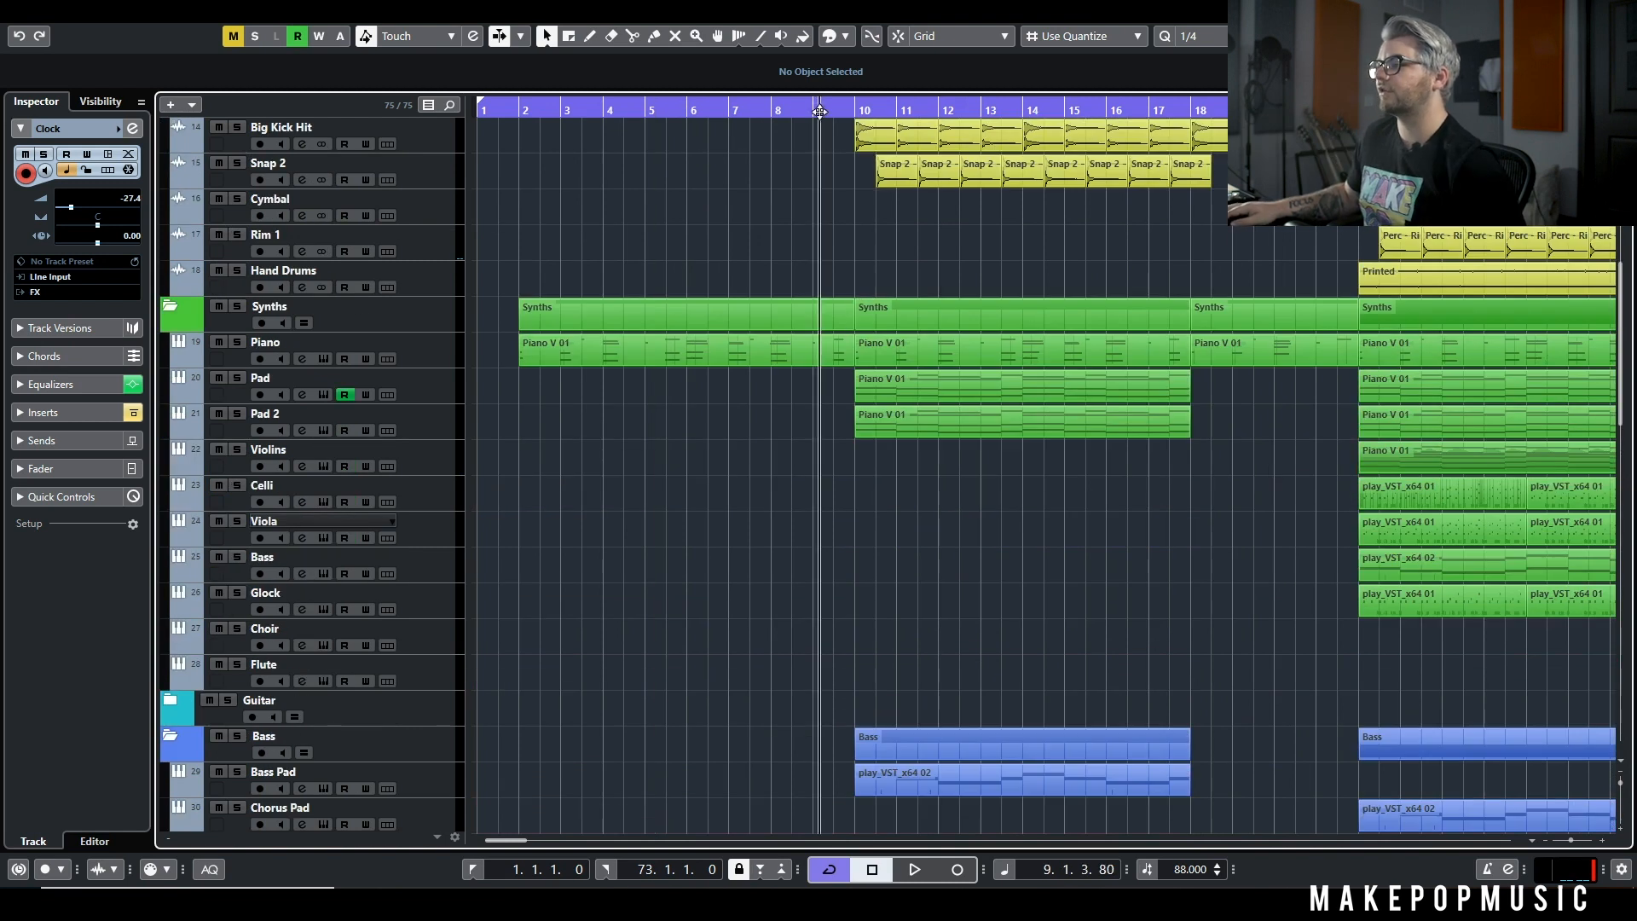
key("space")
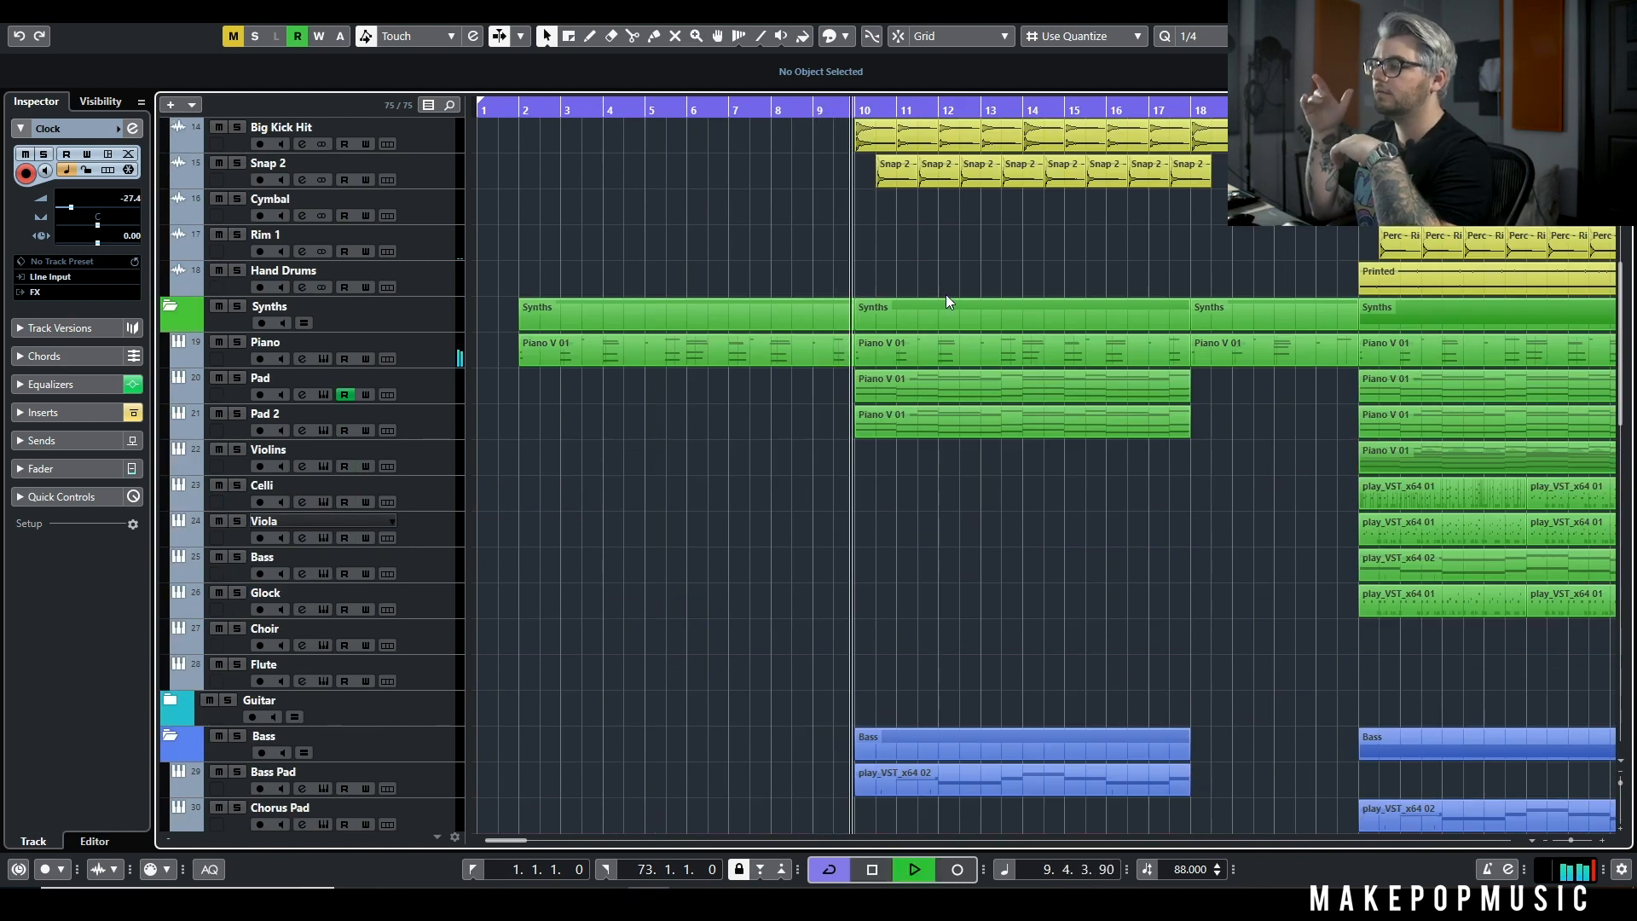
scroll(945, 294, "down", 8)
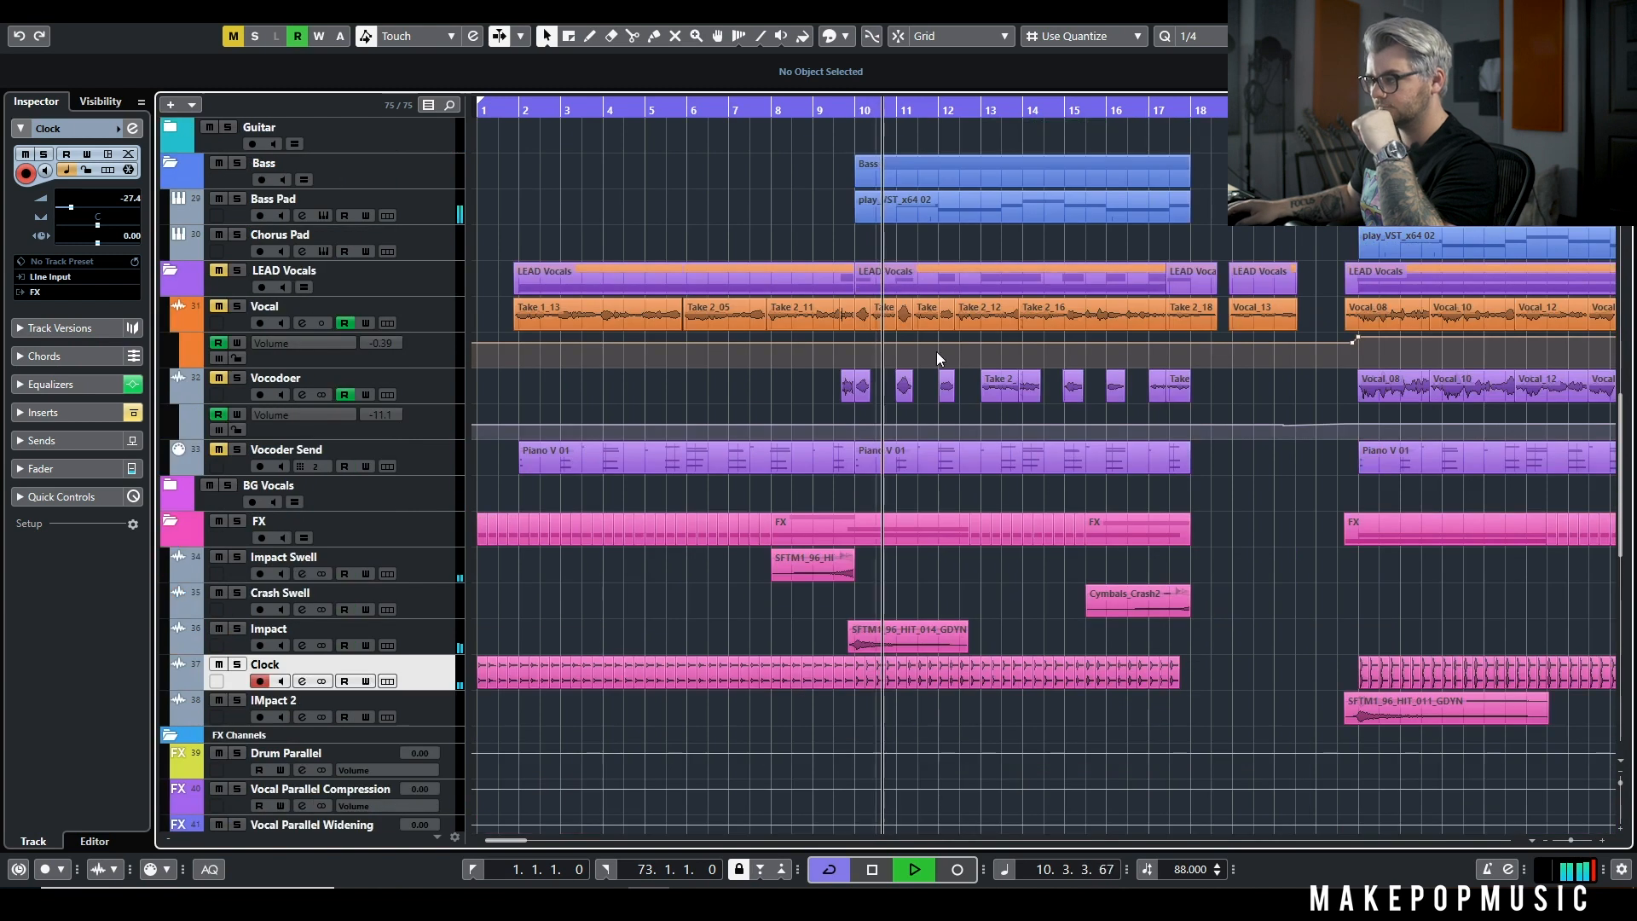
key("space")
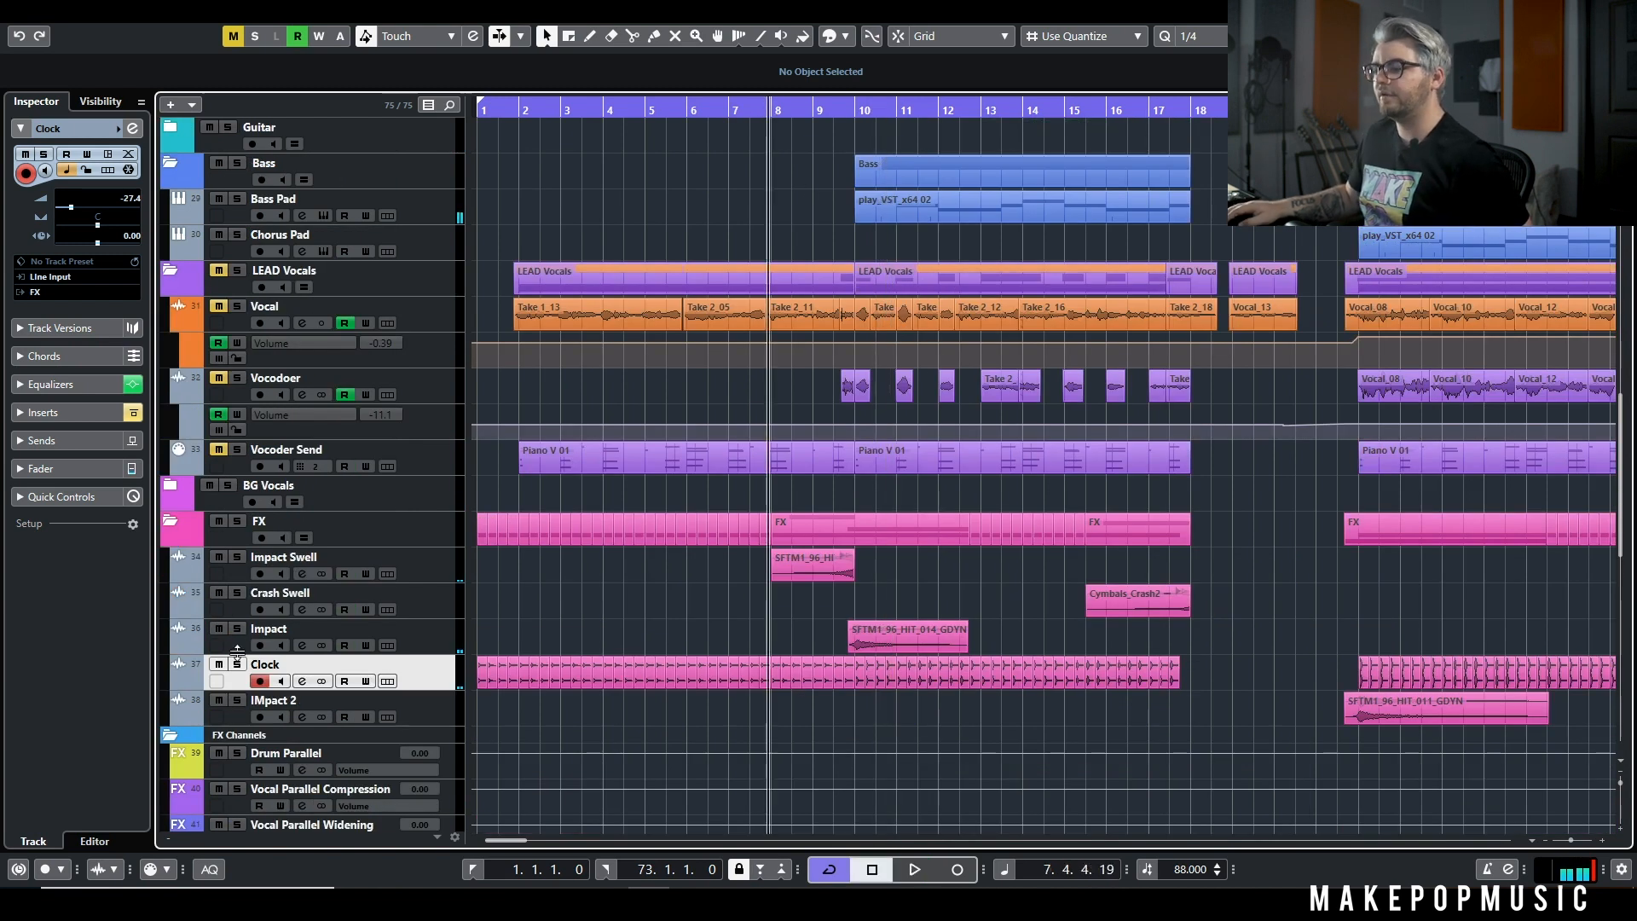
Step: Audition the Impact Swell and Impact tracks in solo from about bar 8, clearing both solos and stopping playback when done
left_click(239, 558)
key("space")
left_click(239, 630)
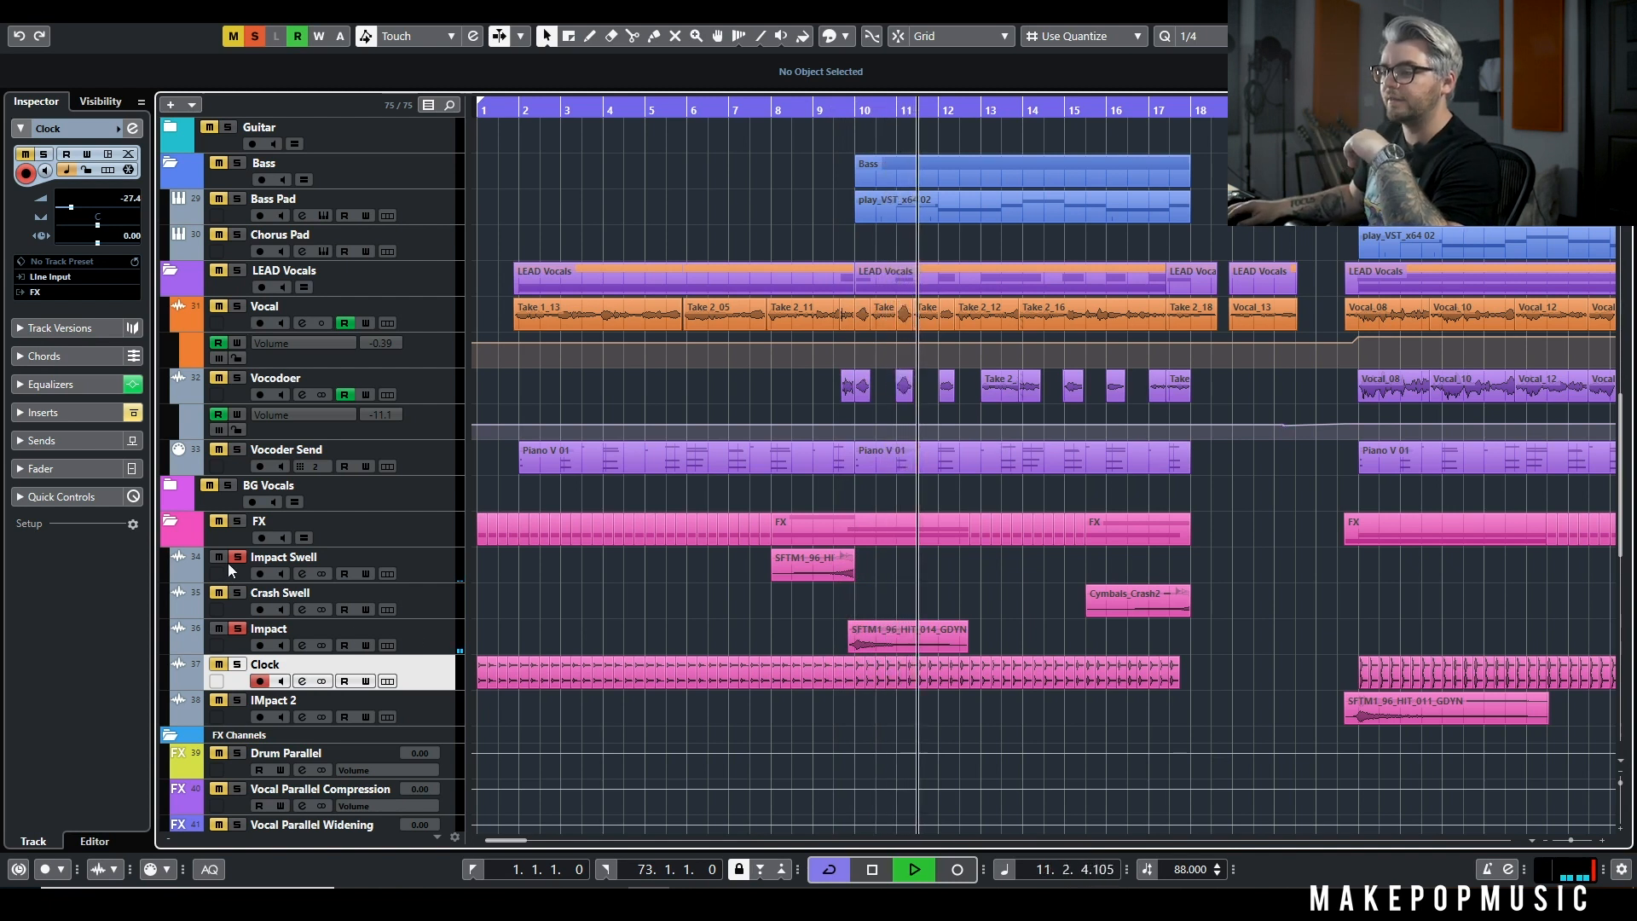
left_click(237, 631)
key("space")
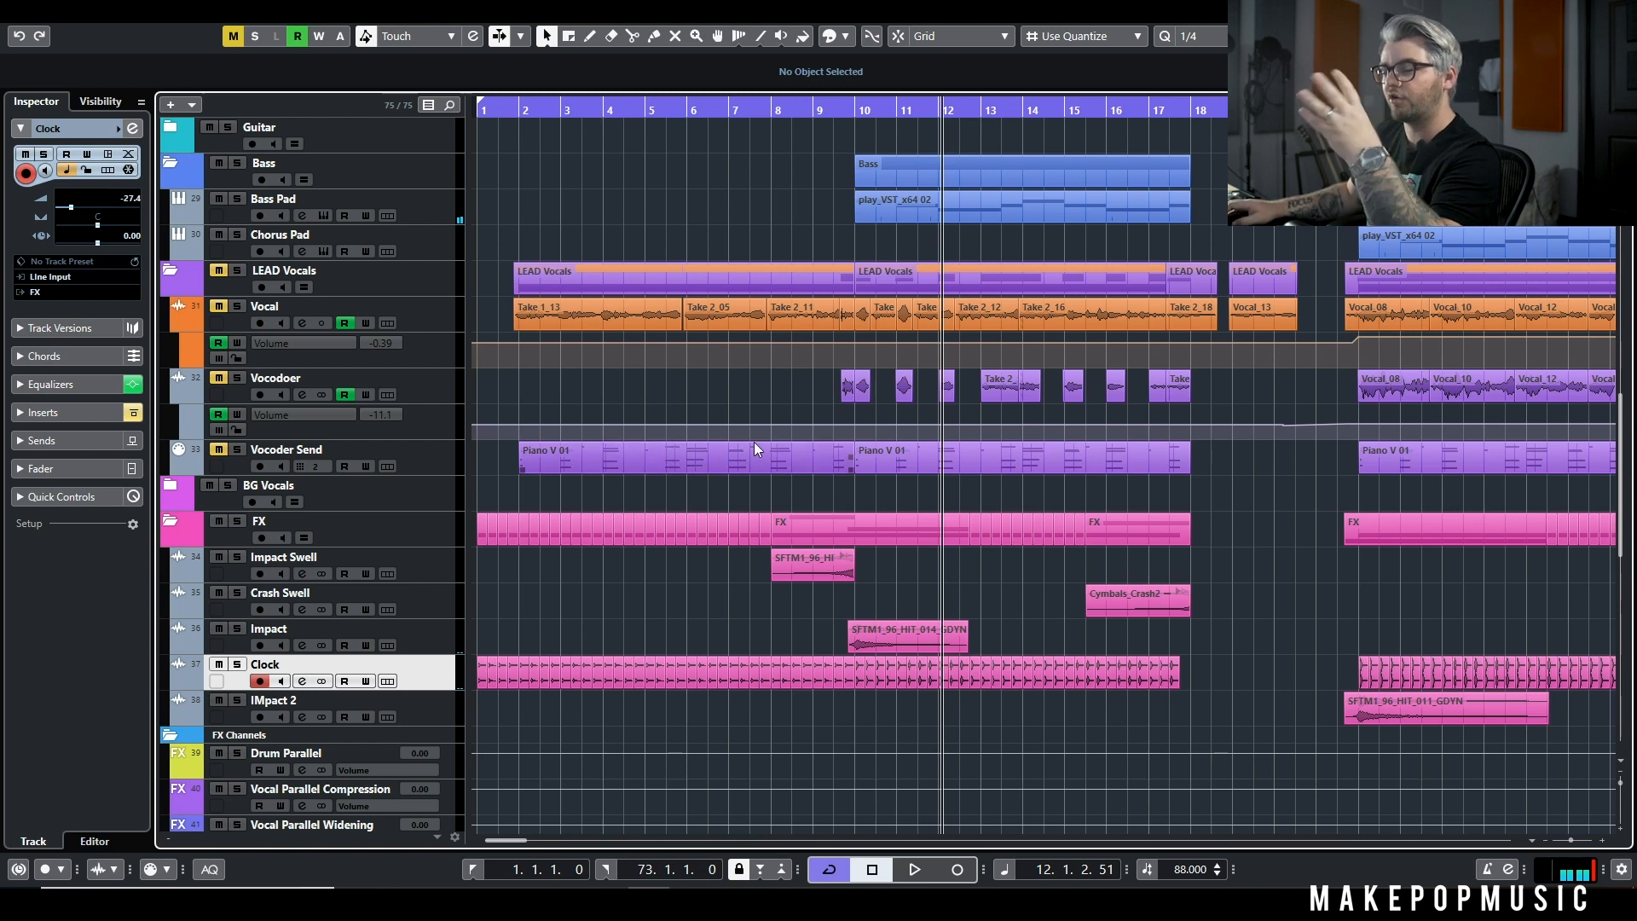
Step: Solo the Drums folder and place the playback cursor at about bar 10
scroll(754, 442, "up", 6)
scroll(774, 390, "up", 2)
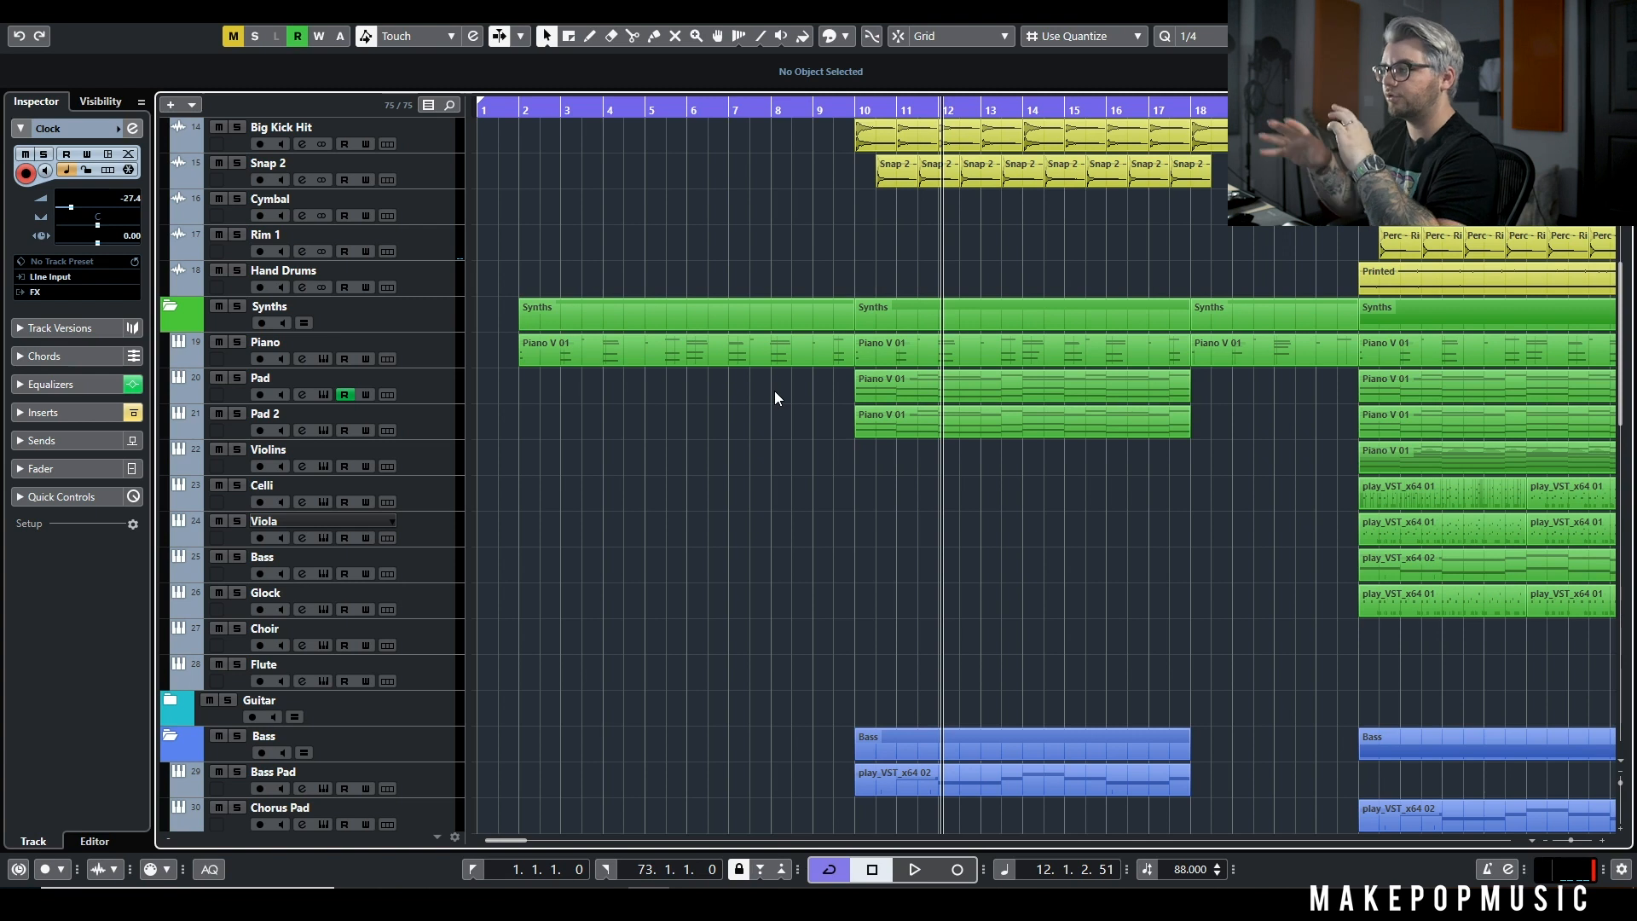
scroll(636, 296, "up", 6)
scroll(682, 282, "down", 6)
scroll(718, 319, "up", 4)
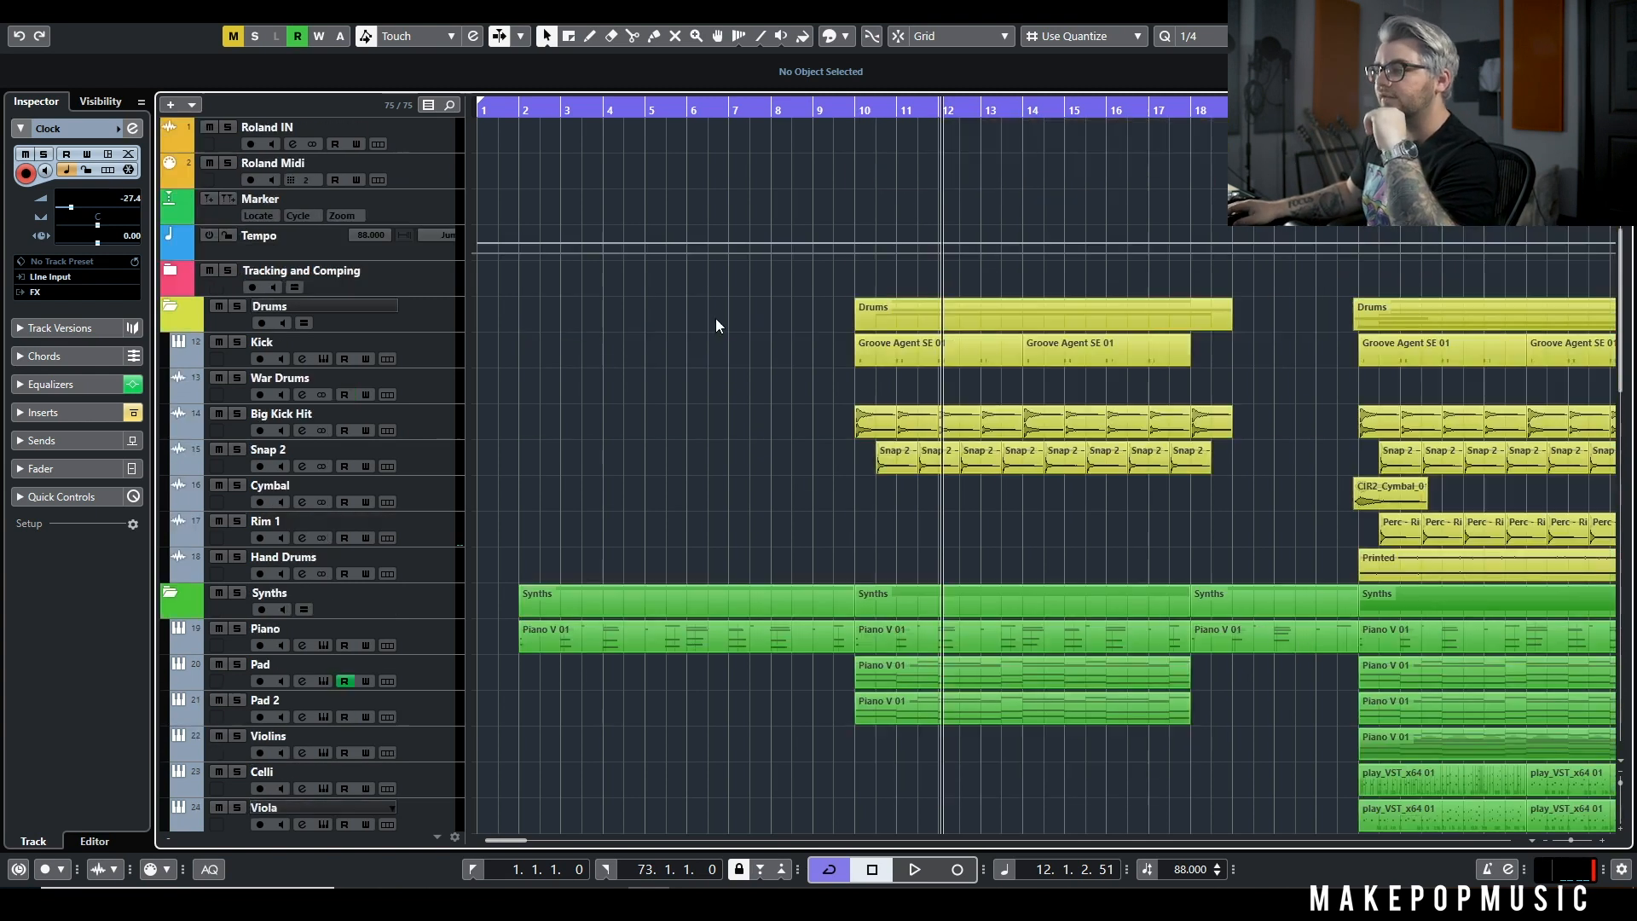
left_click(238, 306)
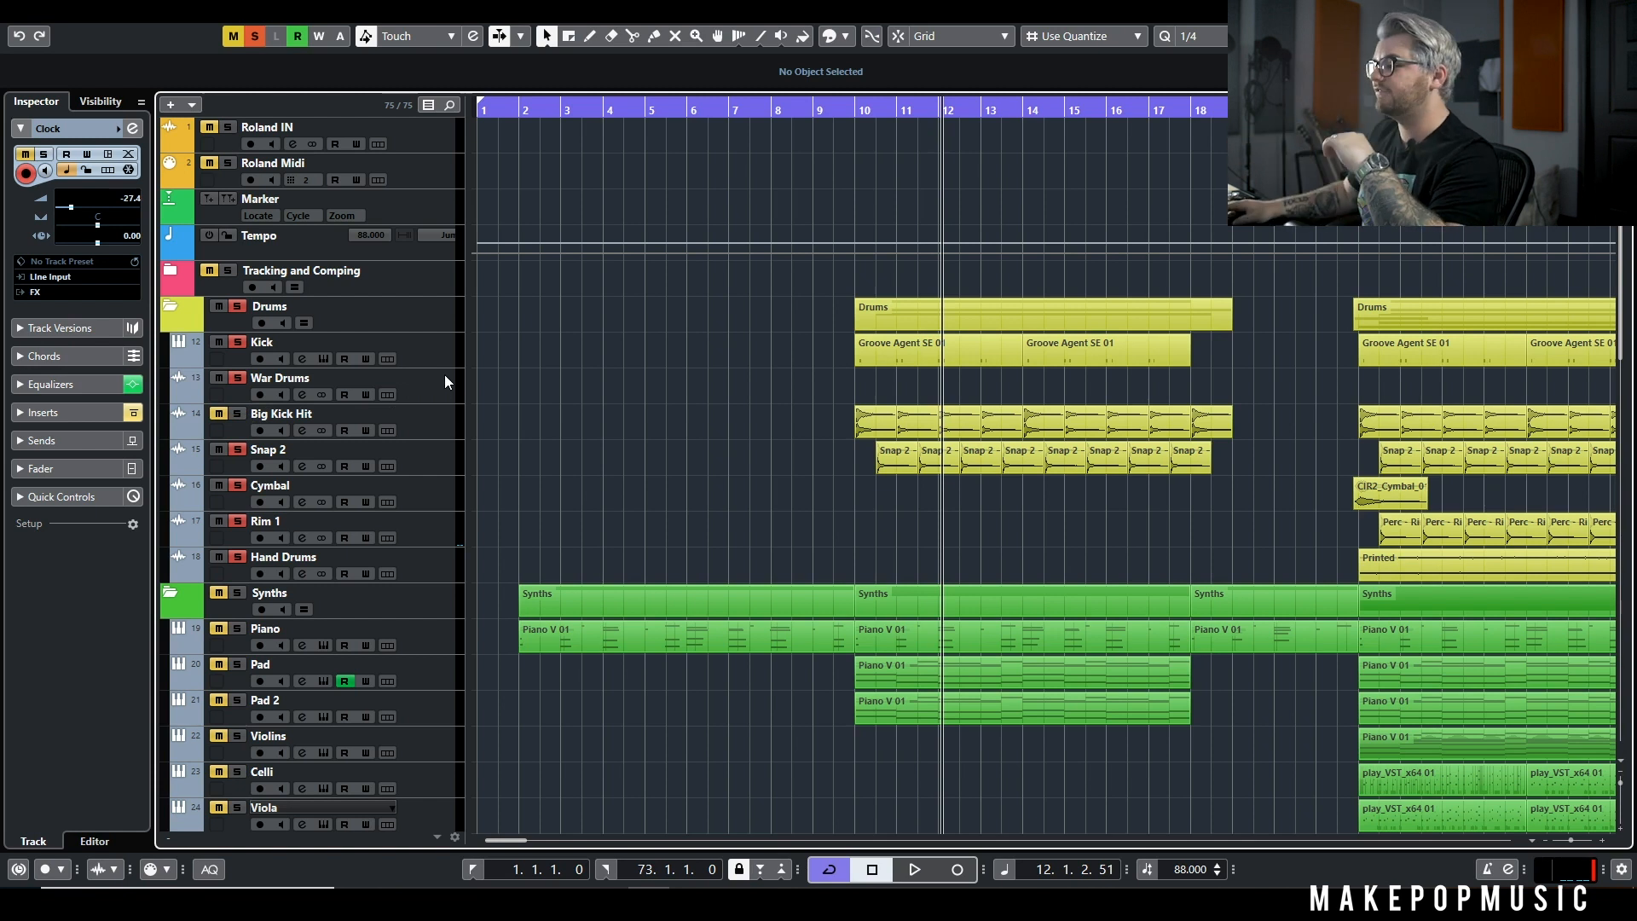
left_click(444, 350)
left_click(433, 469)
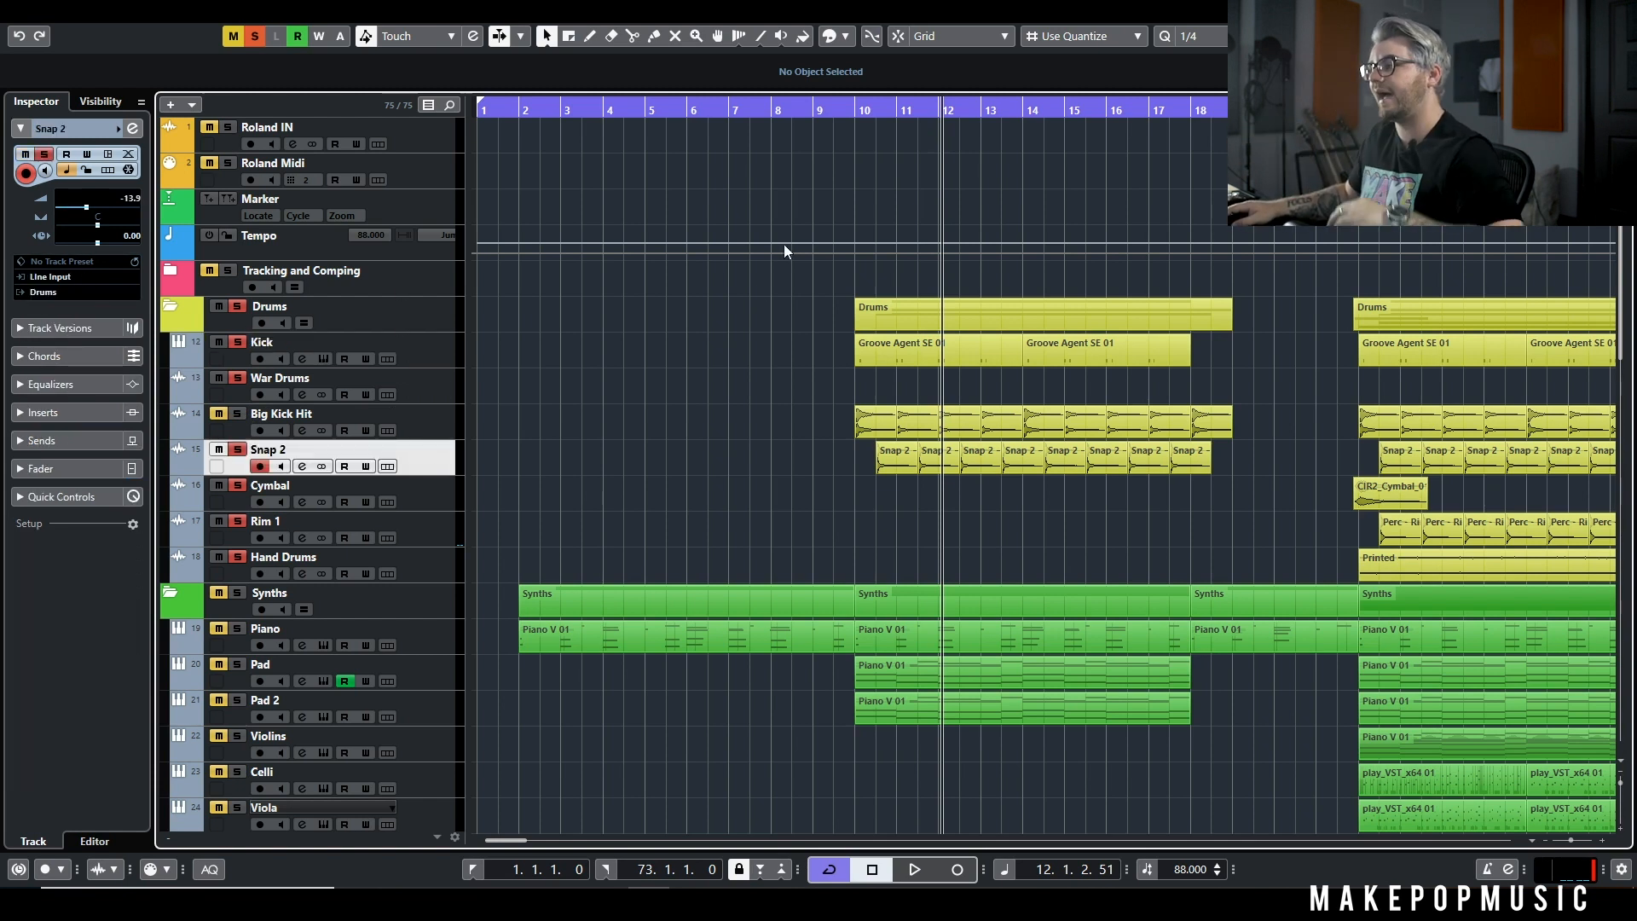
left_click(860, 110)
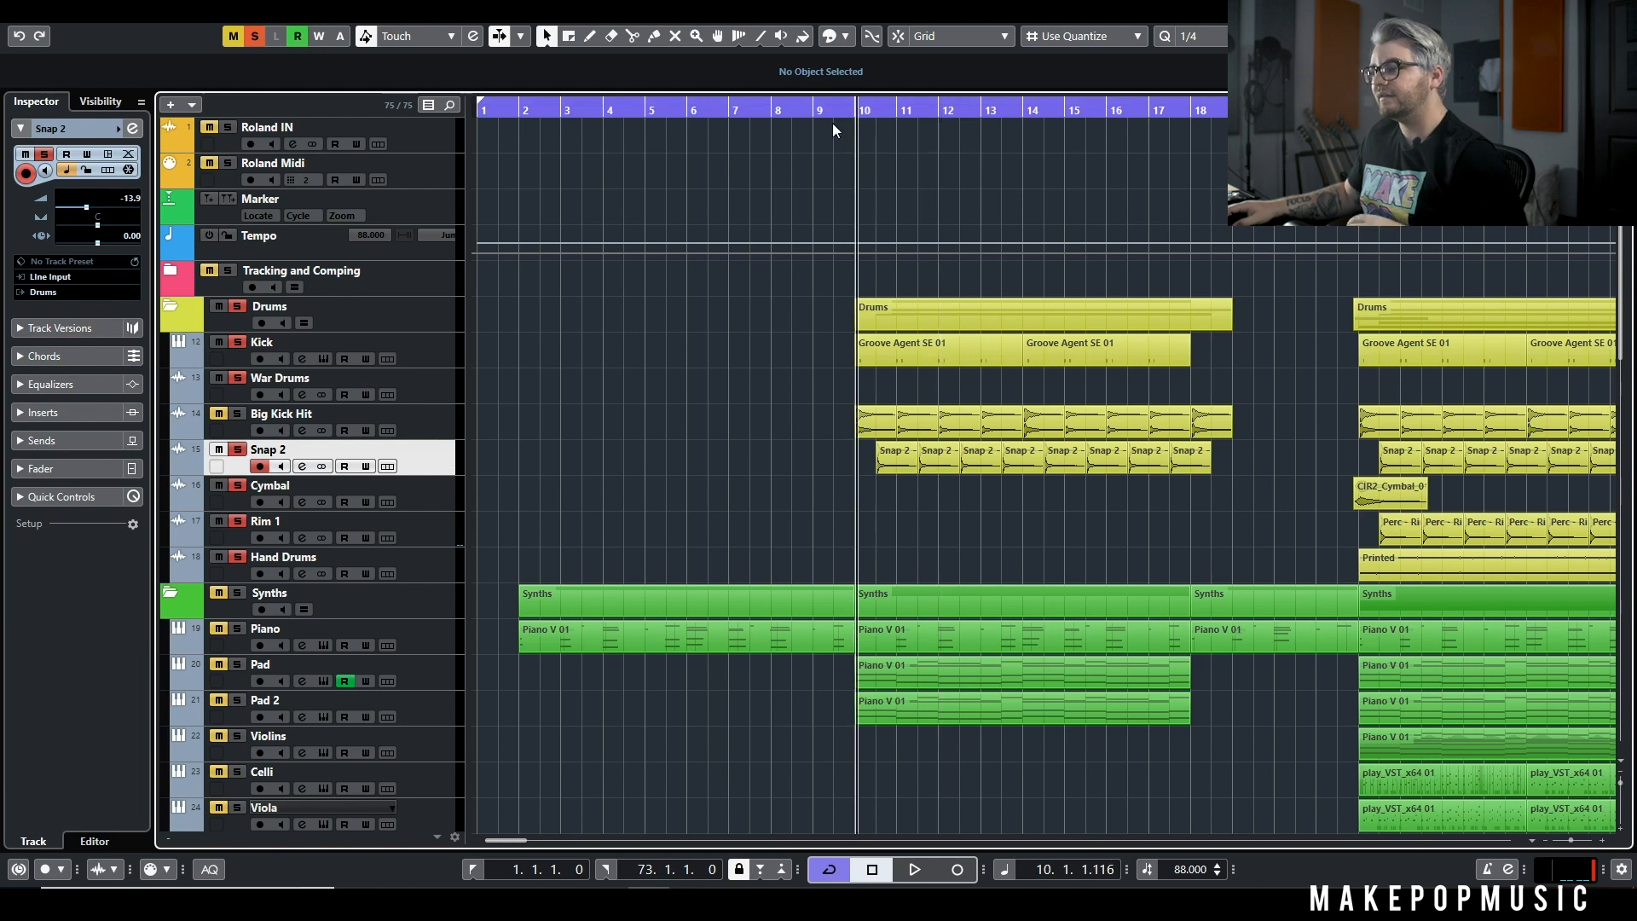
Step: Audition the Kick 2 pad in the Kick track's Groove Agent SE instrument and close the instrument
left_click(302, 358)
left_click(302, 358)
left_click(323, 358)
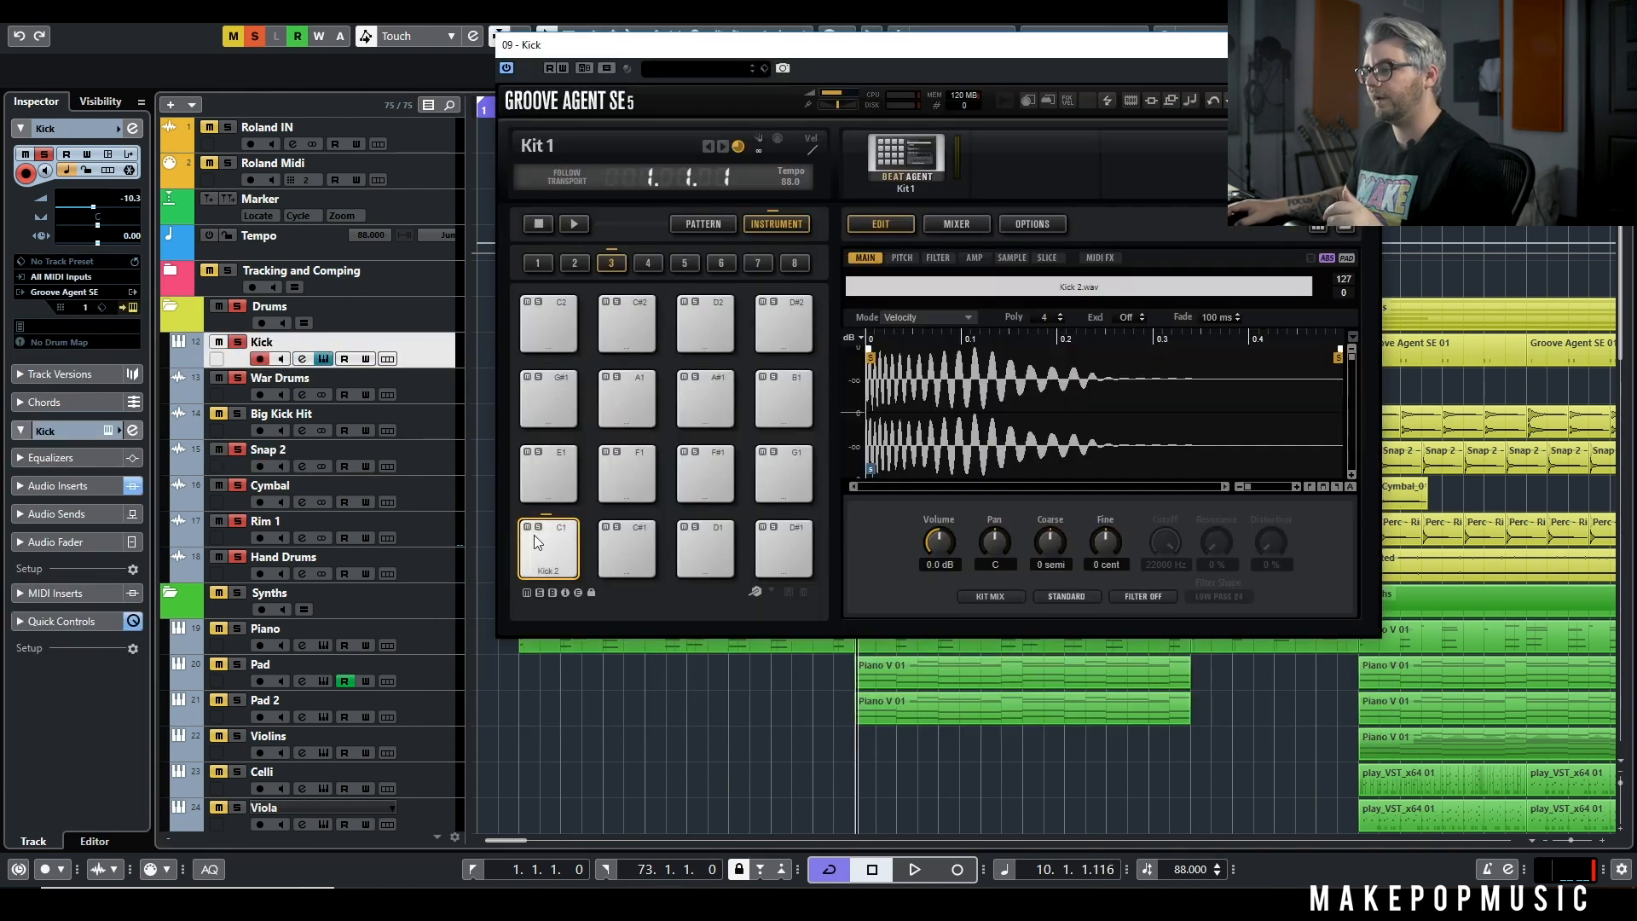
left_click(540, 553)
left_click(323, 358)
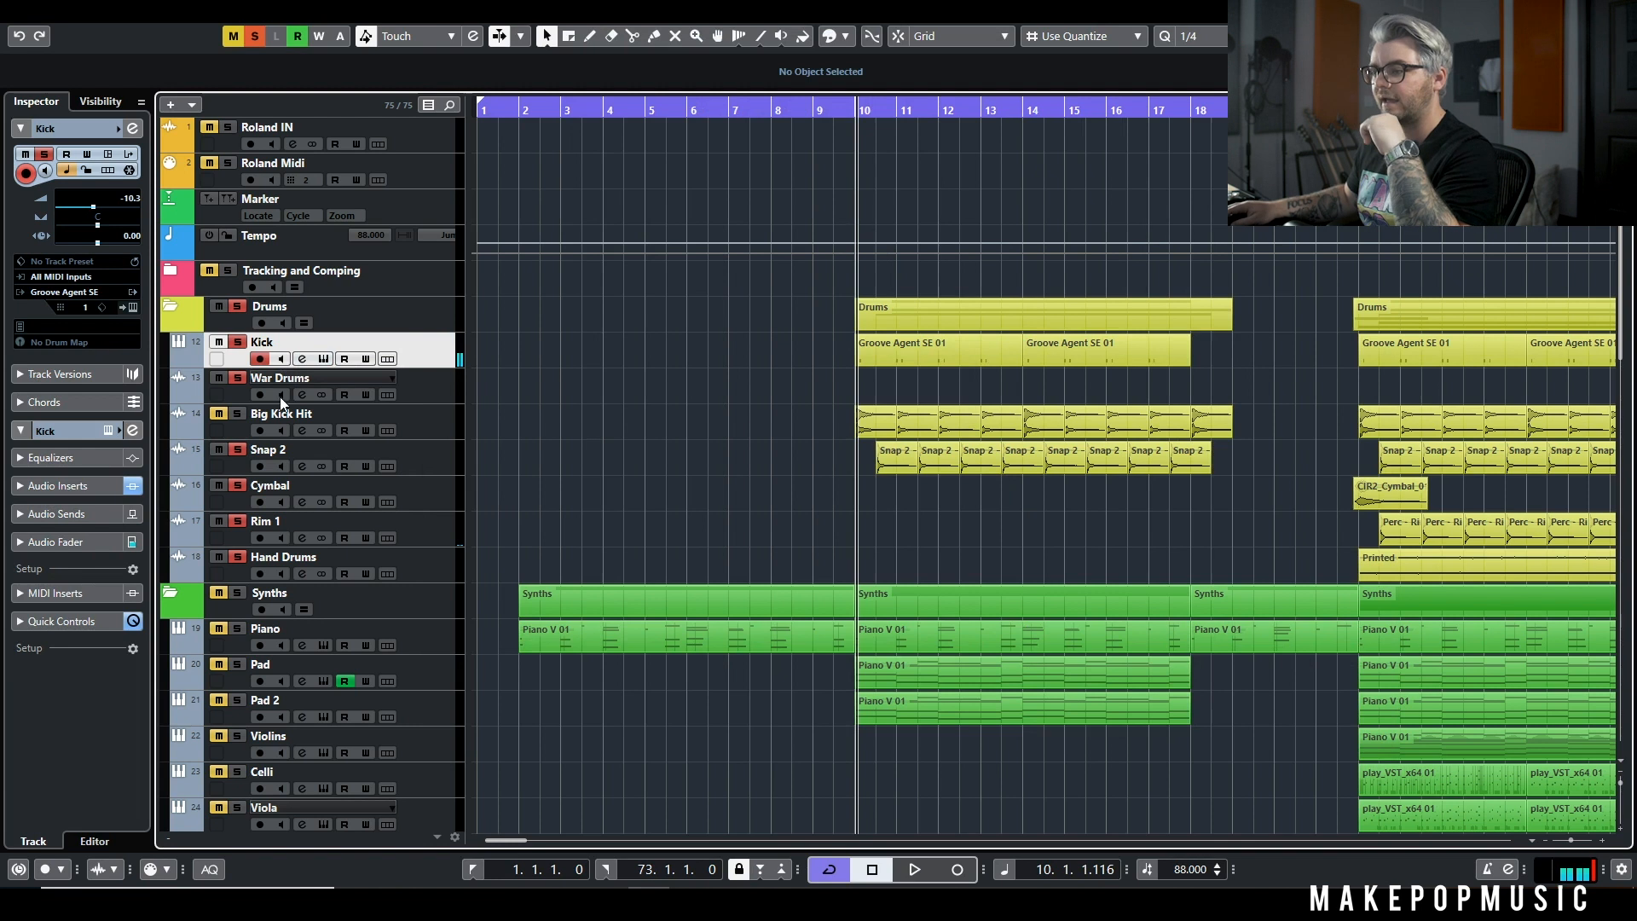
Step: Inspect the Kick track's CamelCrusher insert and compare the kick sound with the plug-in bypassed and active
left_click(301, 358)
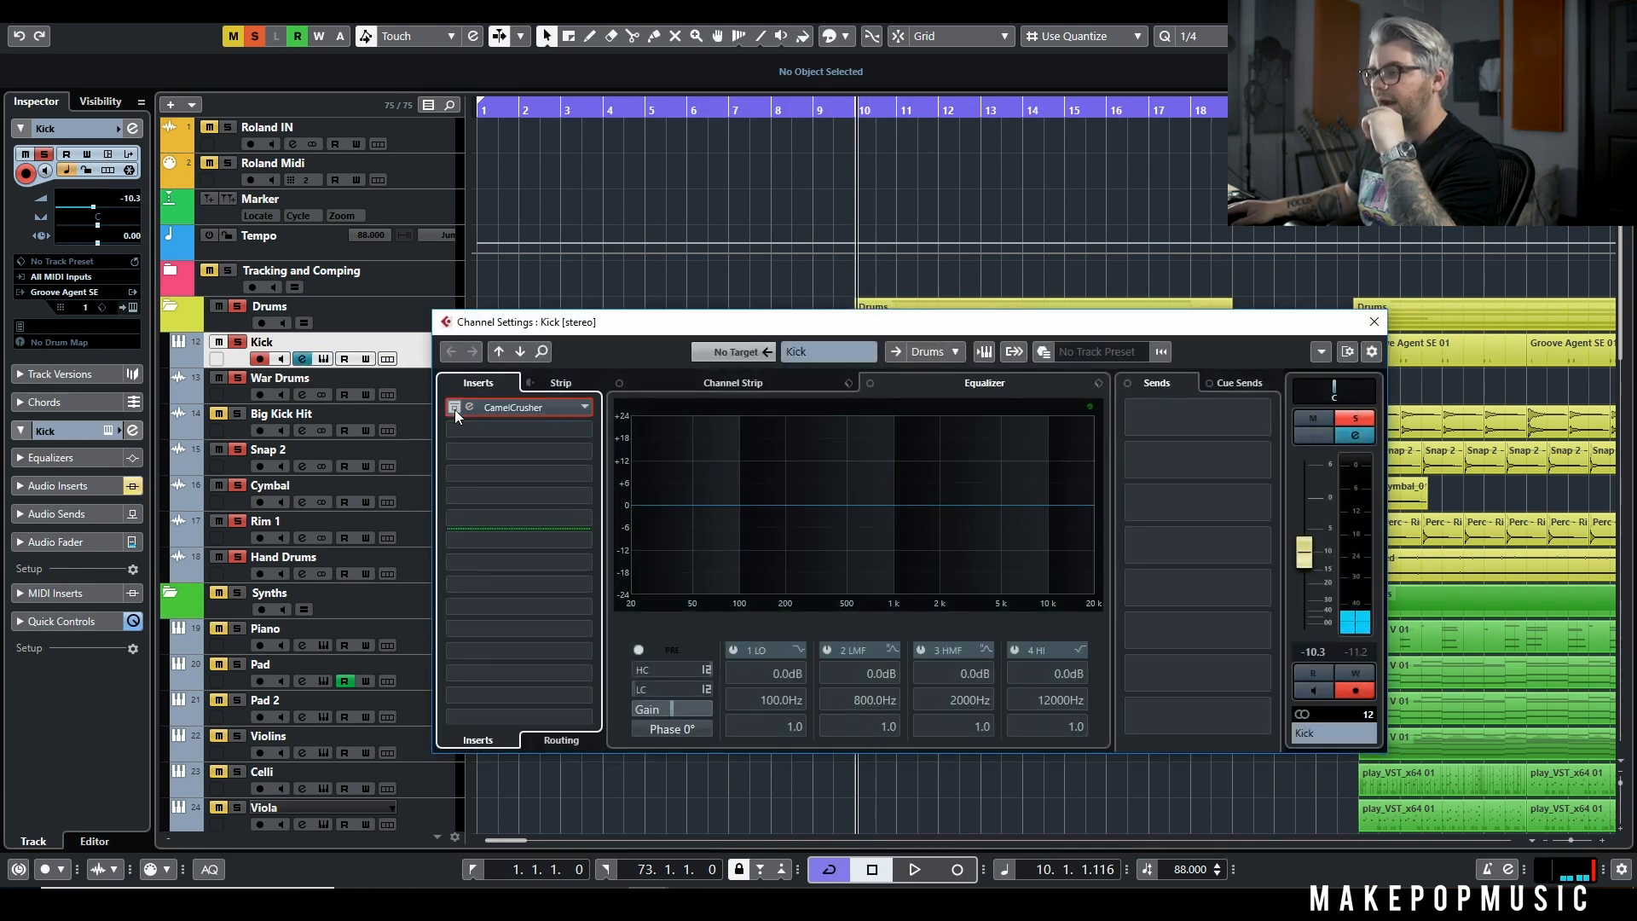
left_click(407, 367)
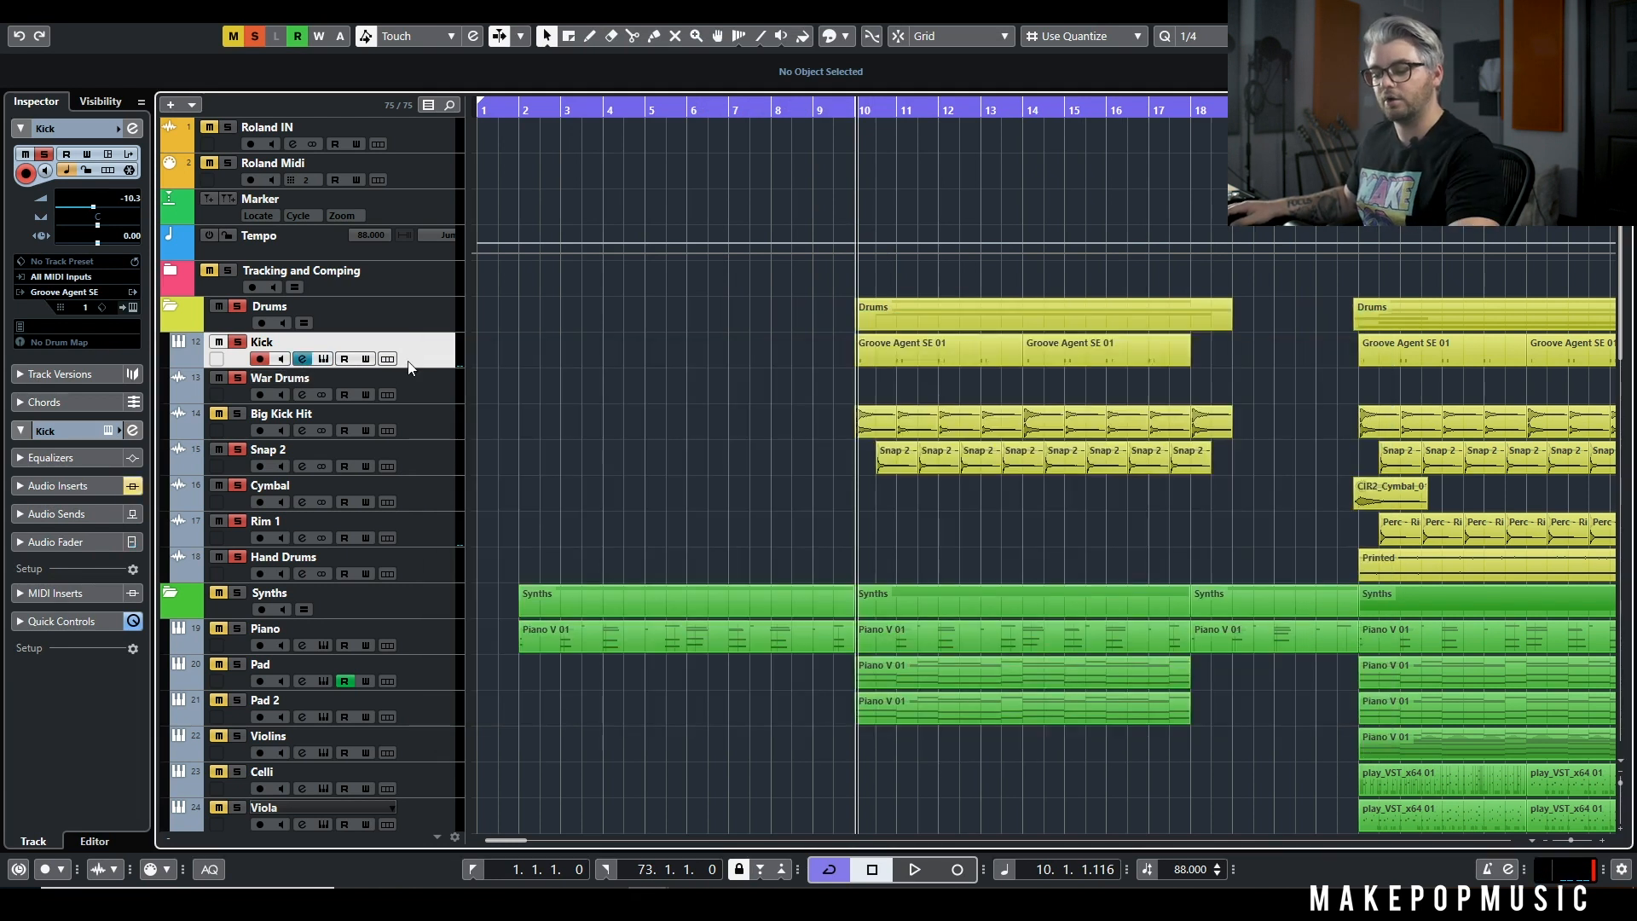
left_click(309, 361)
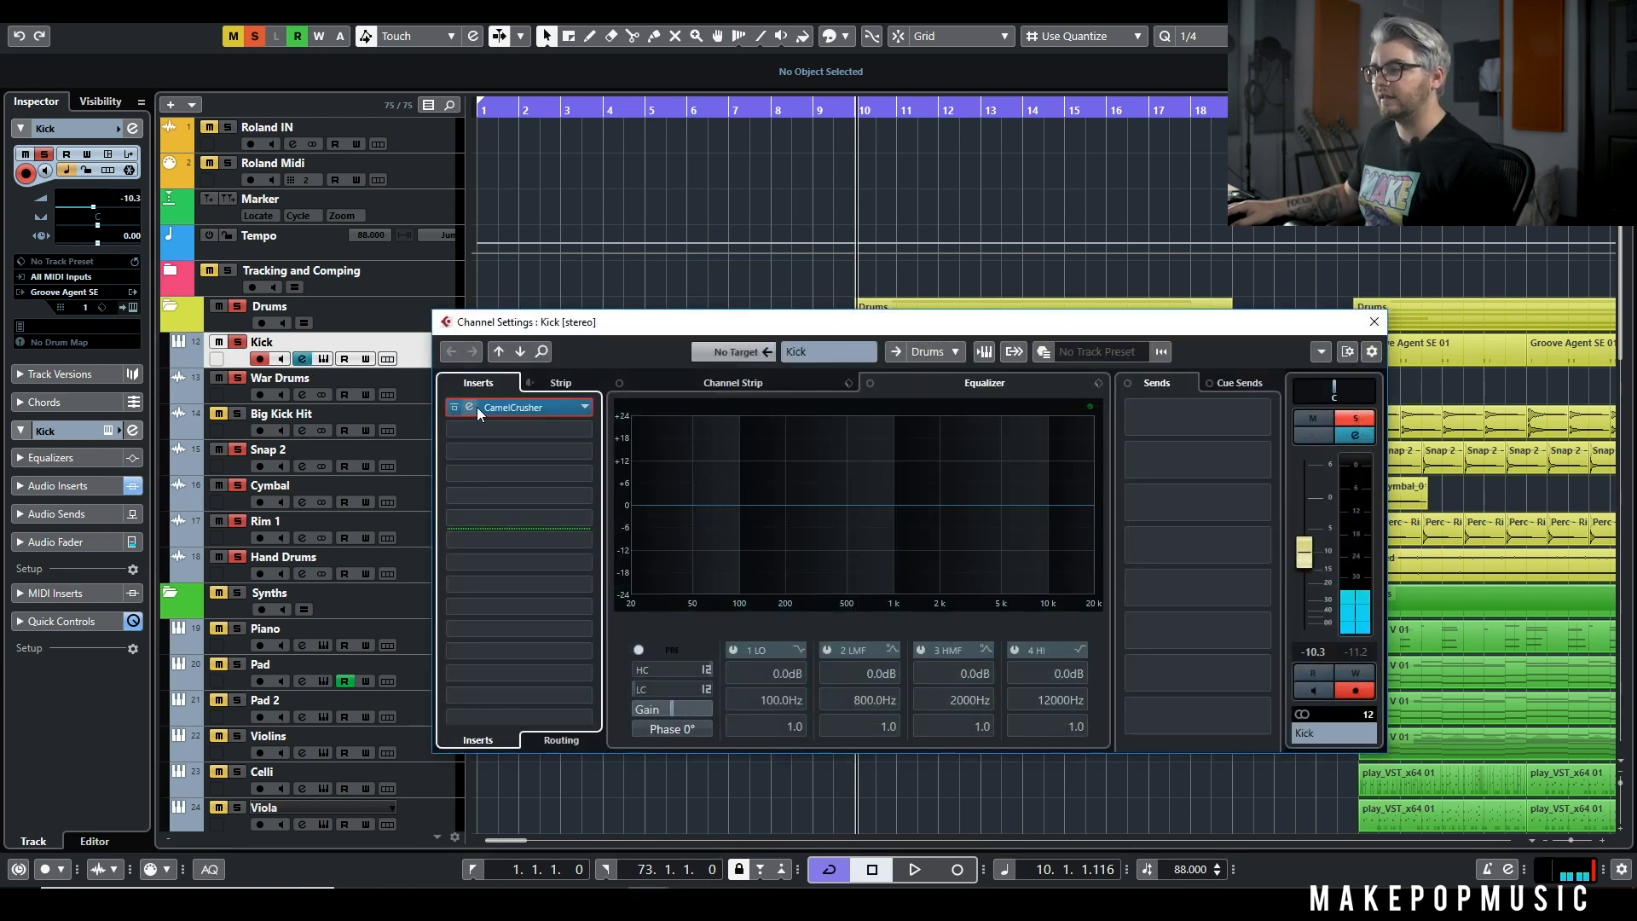
left_click(531, 408)
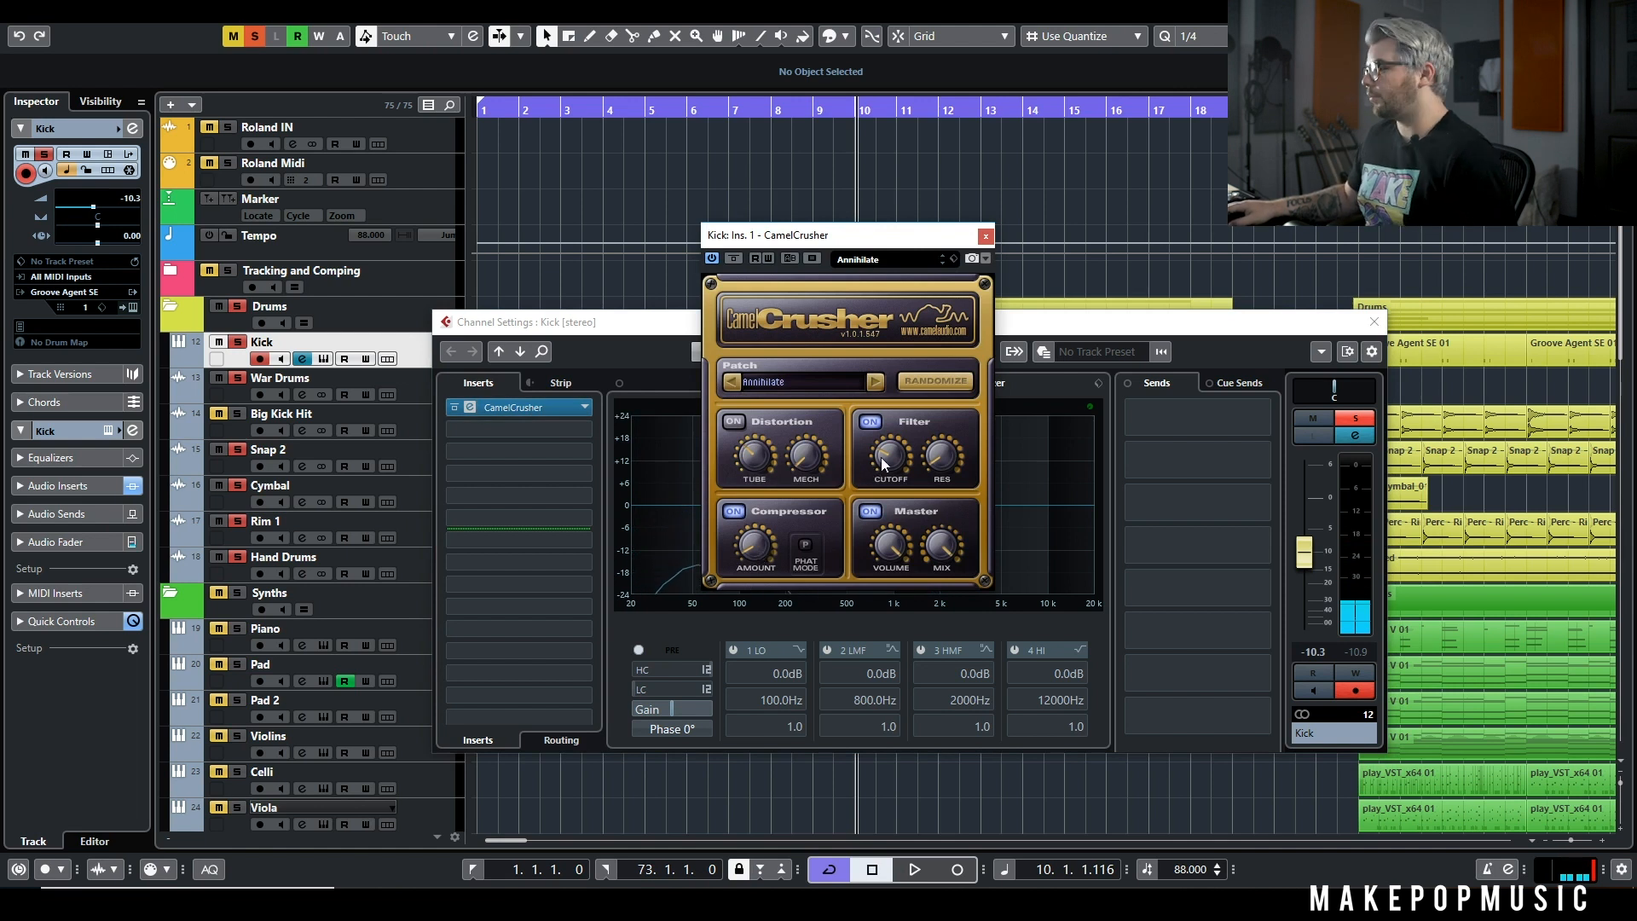
left_click(868, 414)
left_click(454, 407)
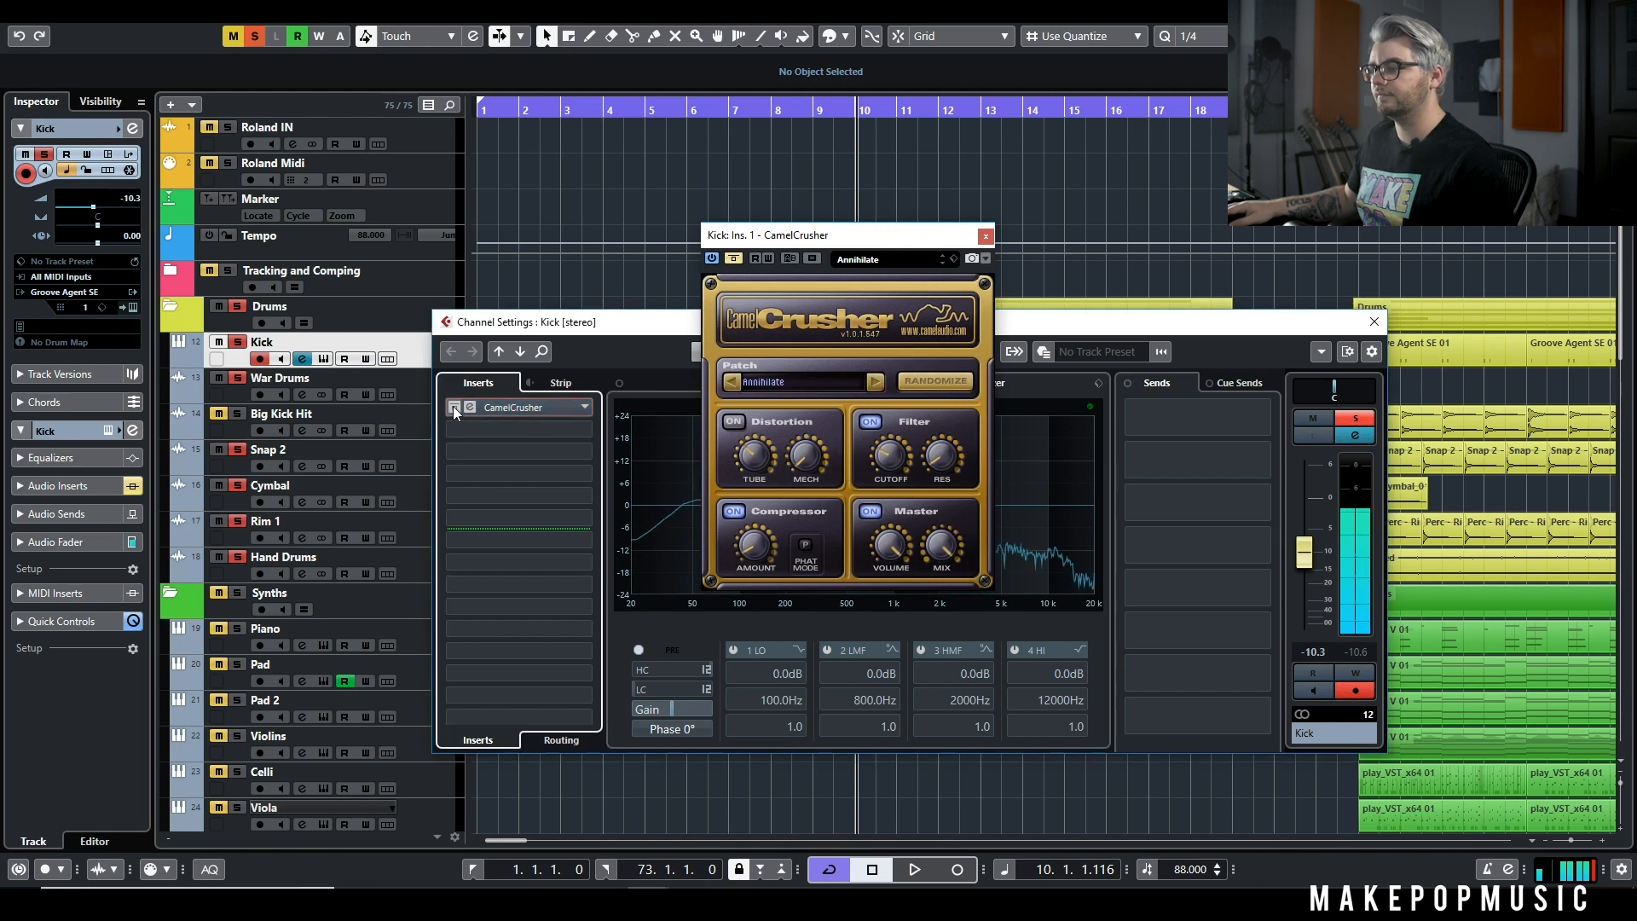
left_click(986, 236)
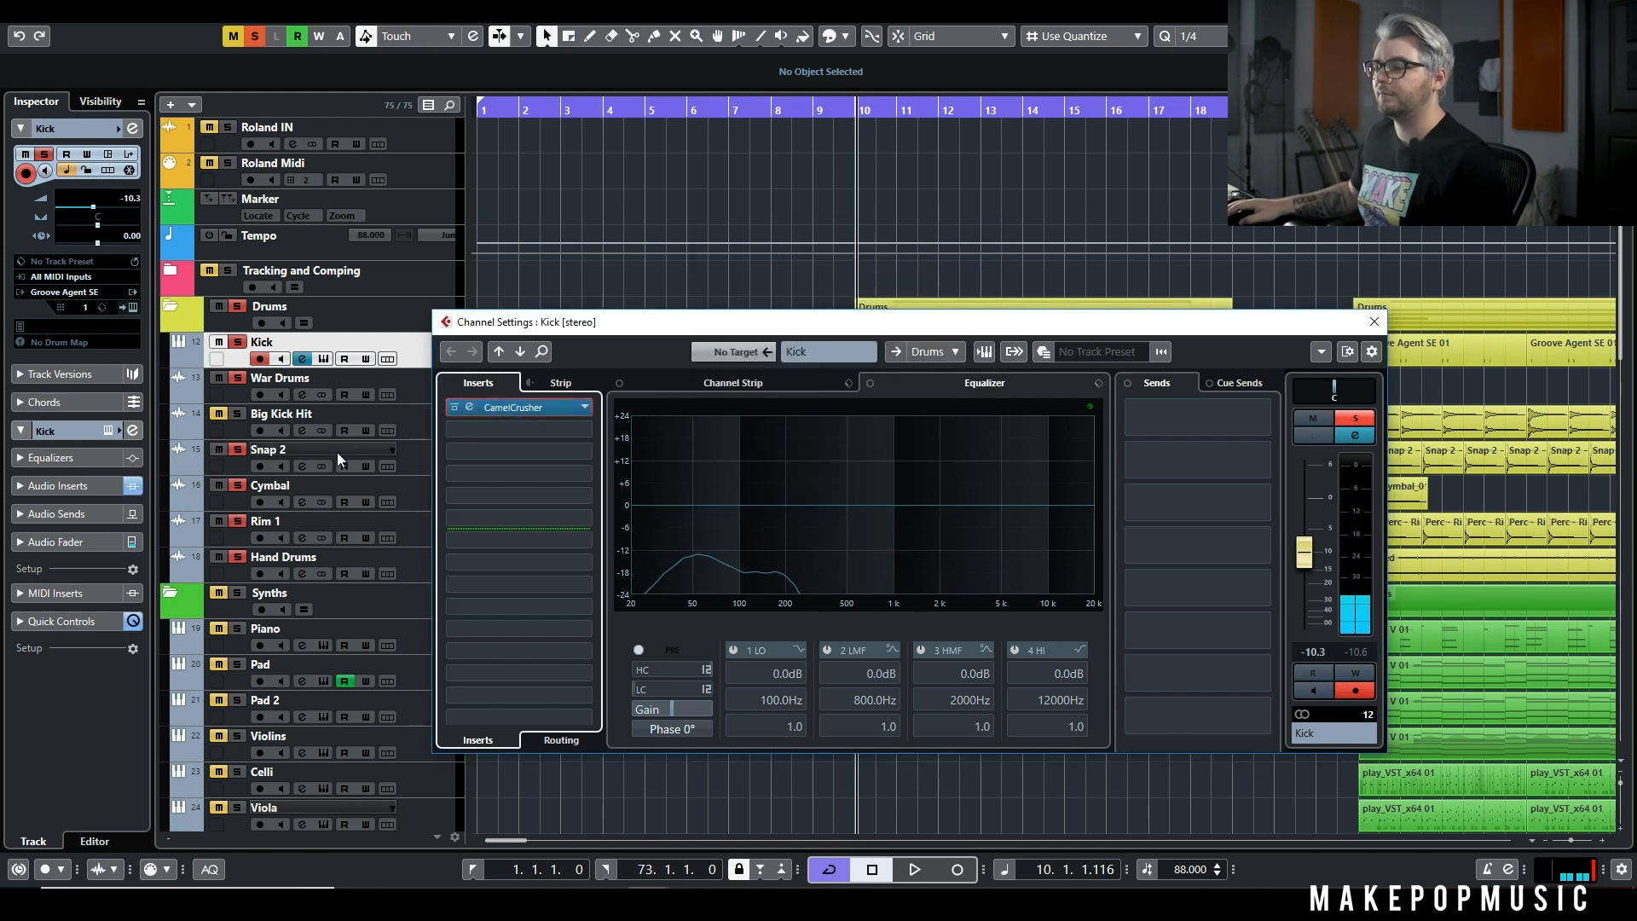
Step: Clear the Drums solo and play from bar 10 comparing the Kick with CamelCrusher bypassed and active, closing its channel settings when done
left_click(239, 306)
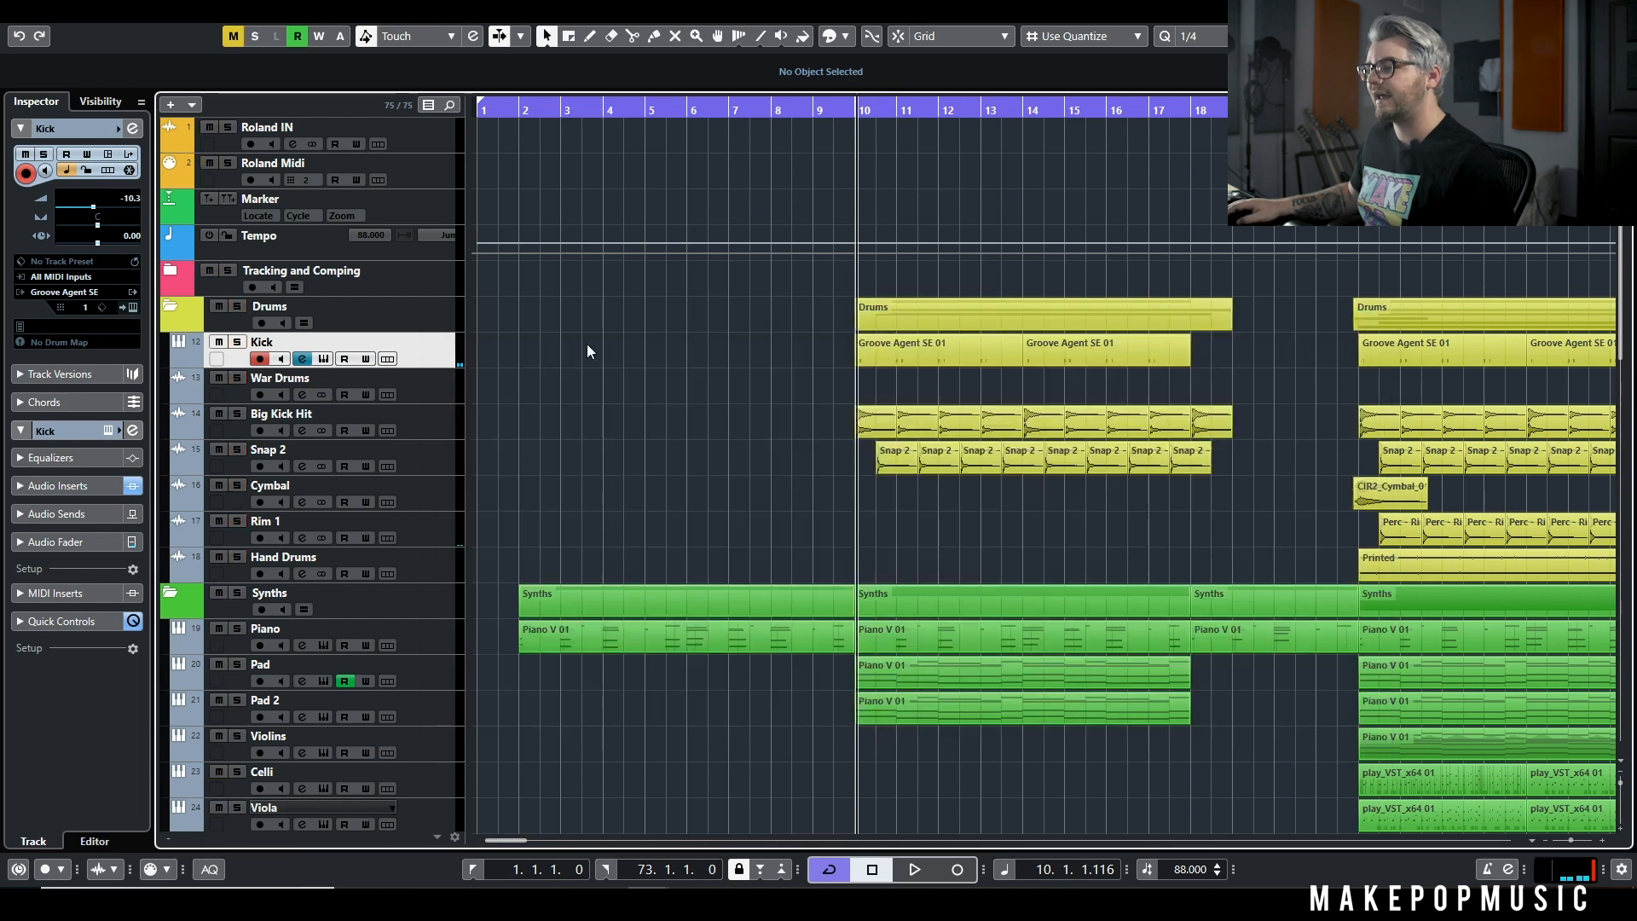
left_click(302, 358)
key("space")
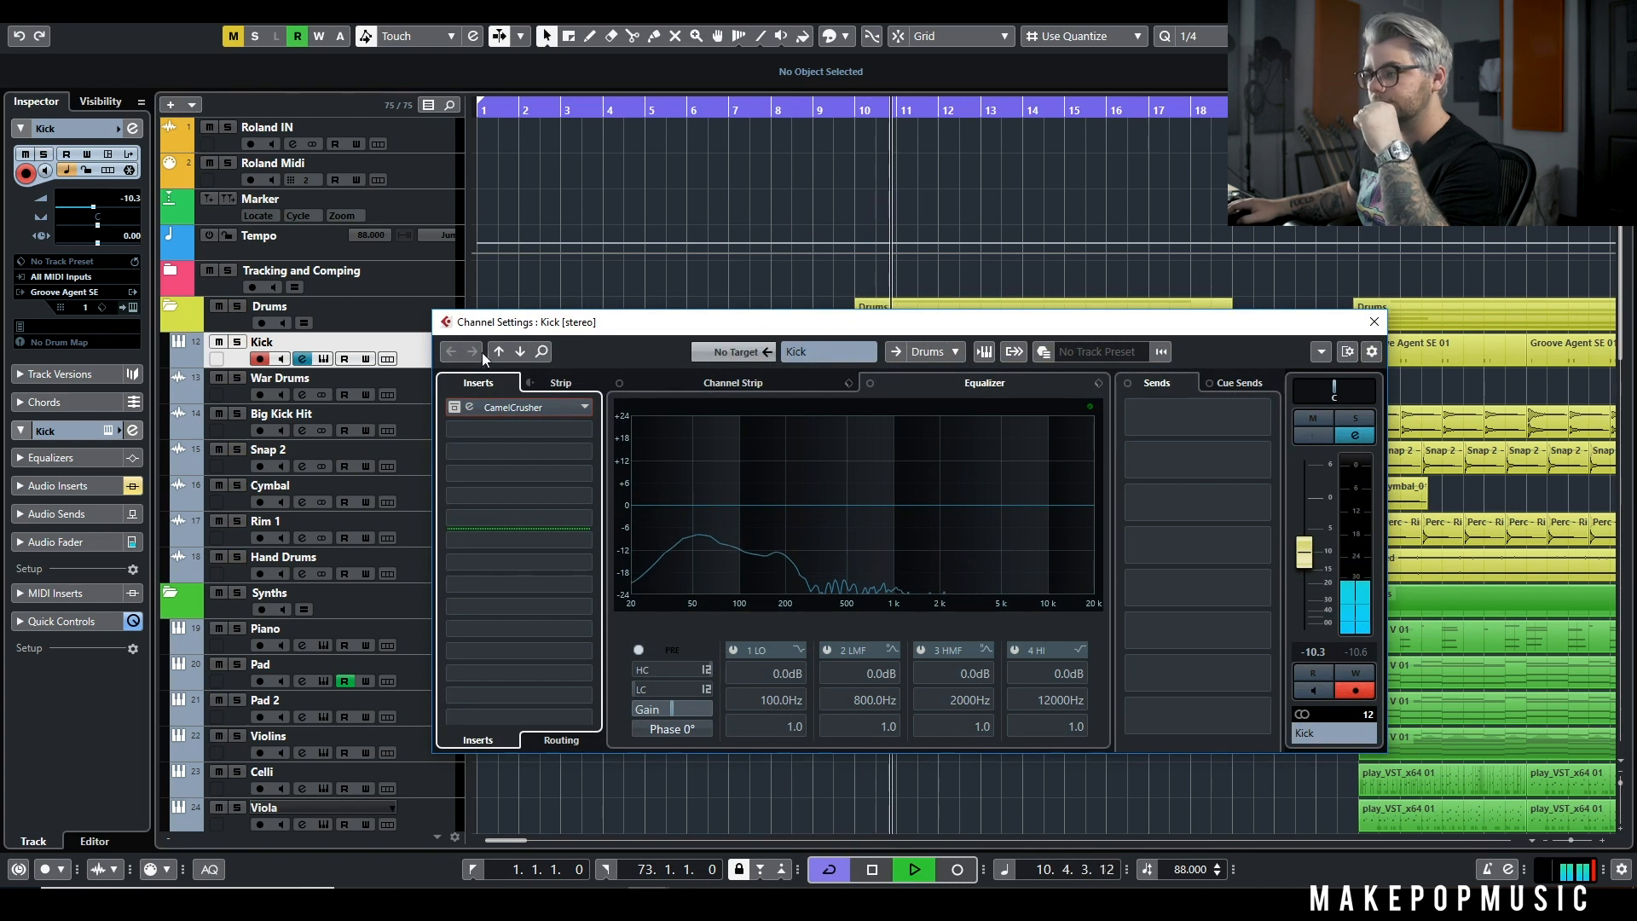
left_click(452, 408)
key("space")
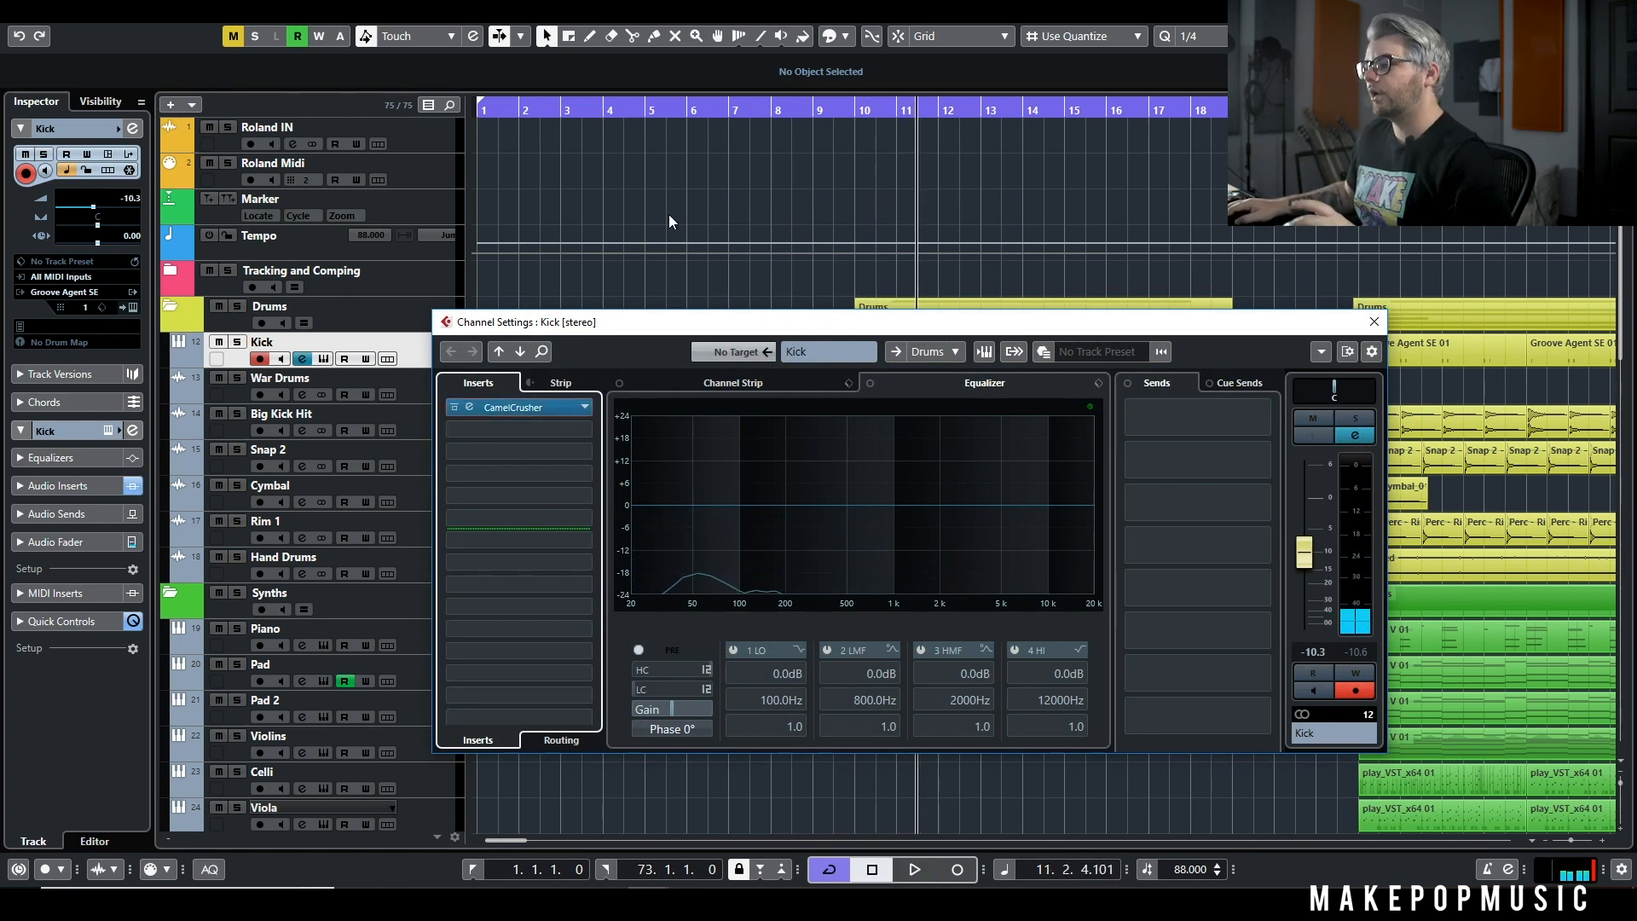
left_click(1371, 320)
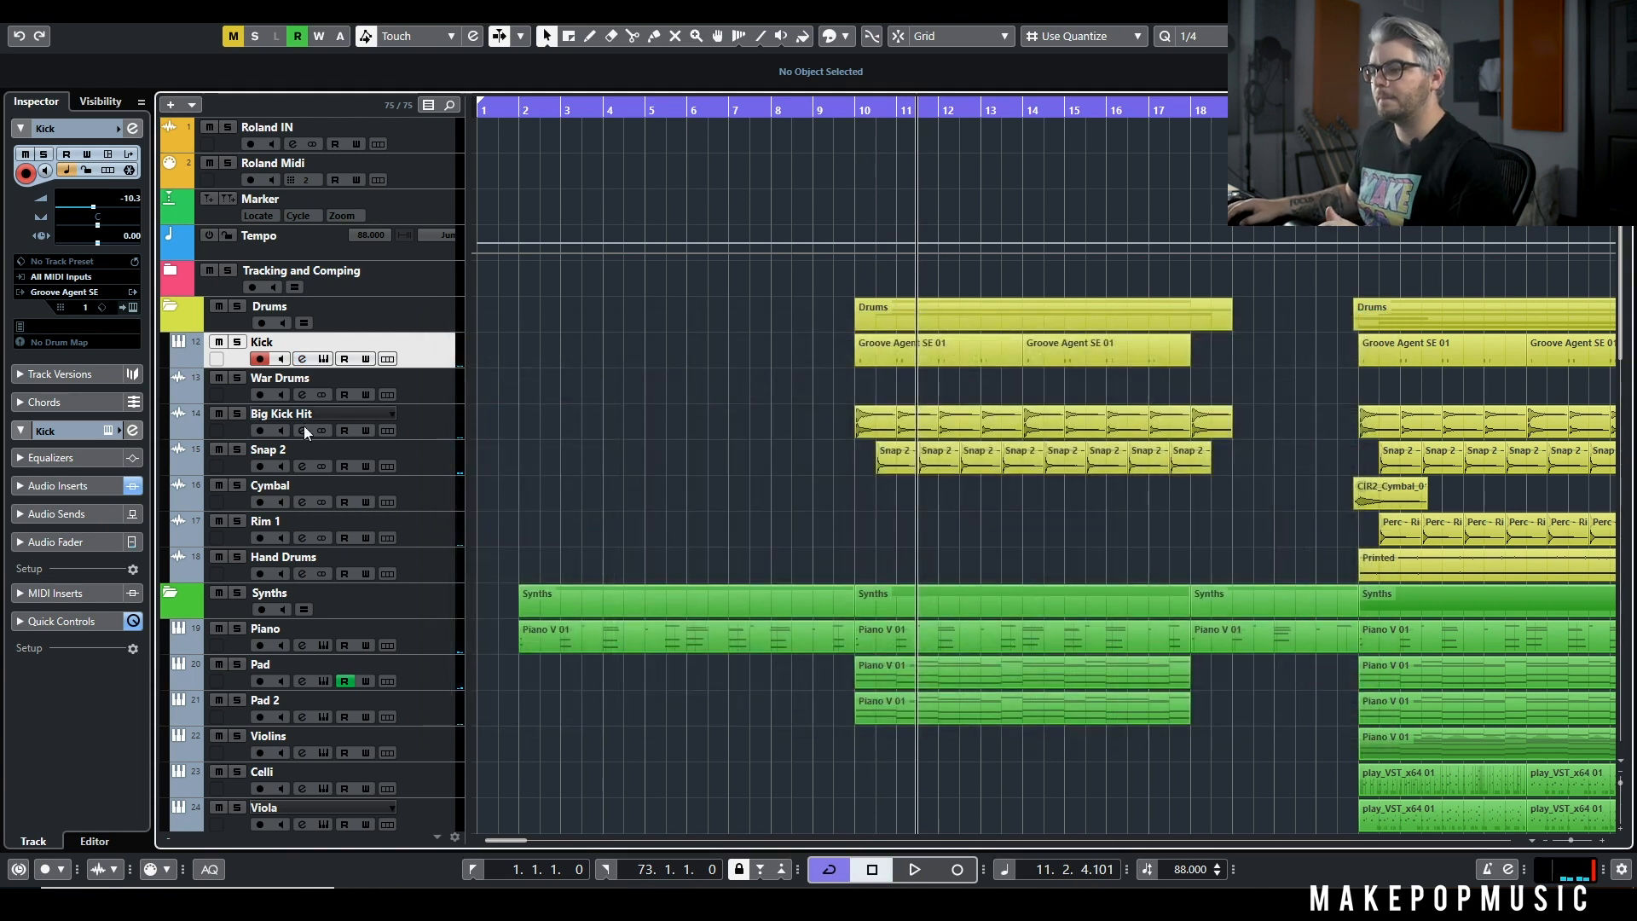
Step: Play the Snap 2 track in solo, inspect its channel settings during playback, and close them after stopping
left_click(237, 451)
key("space")
left_click(298, 467)
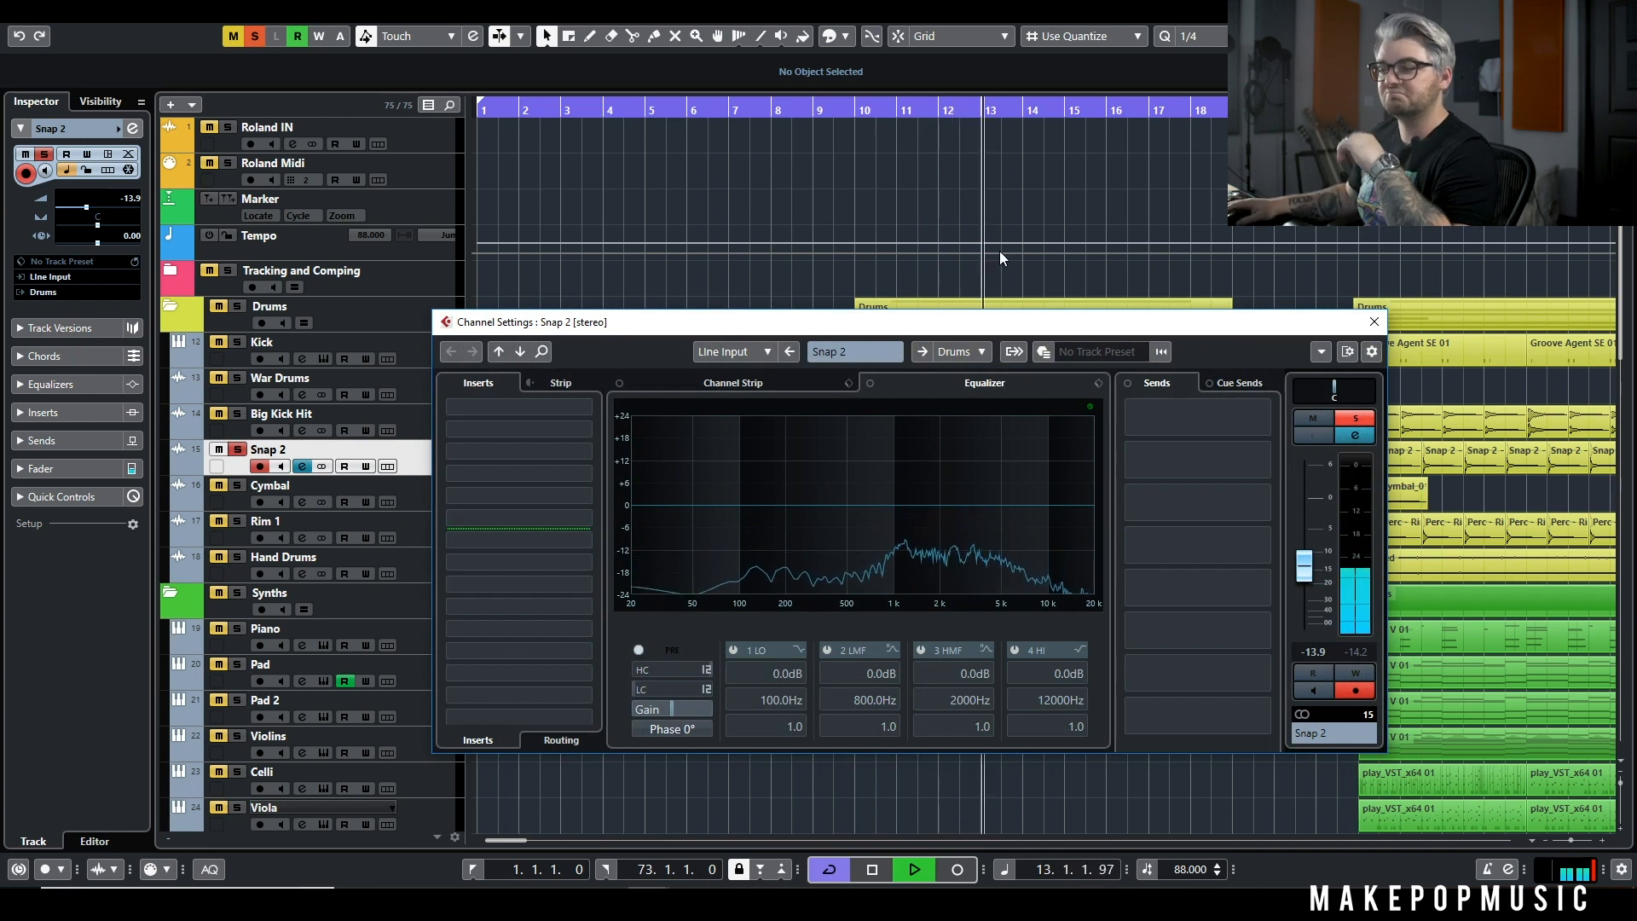
key("space")
left_click(1374, 322)
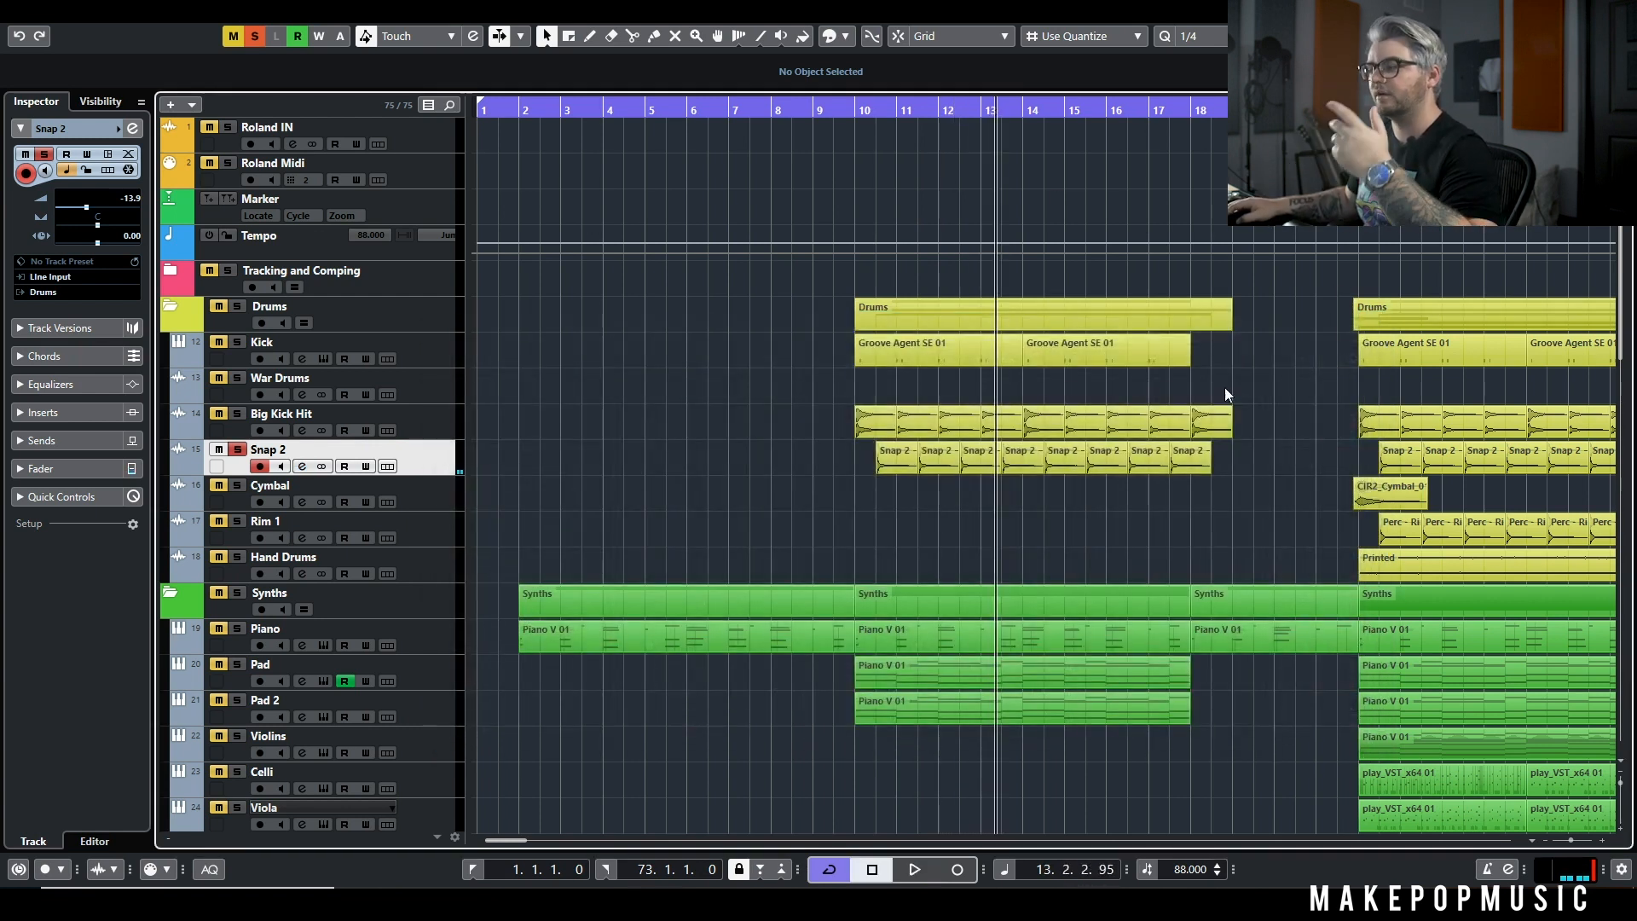
Step: Play the Big Kick Hit track in solo from about bar 10, add the Kick track to the solo, and stop
left_click(232, 418)
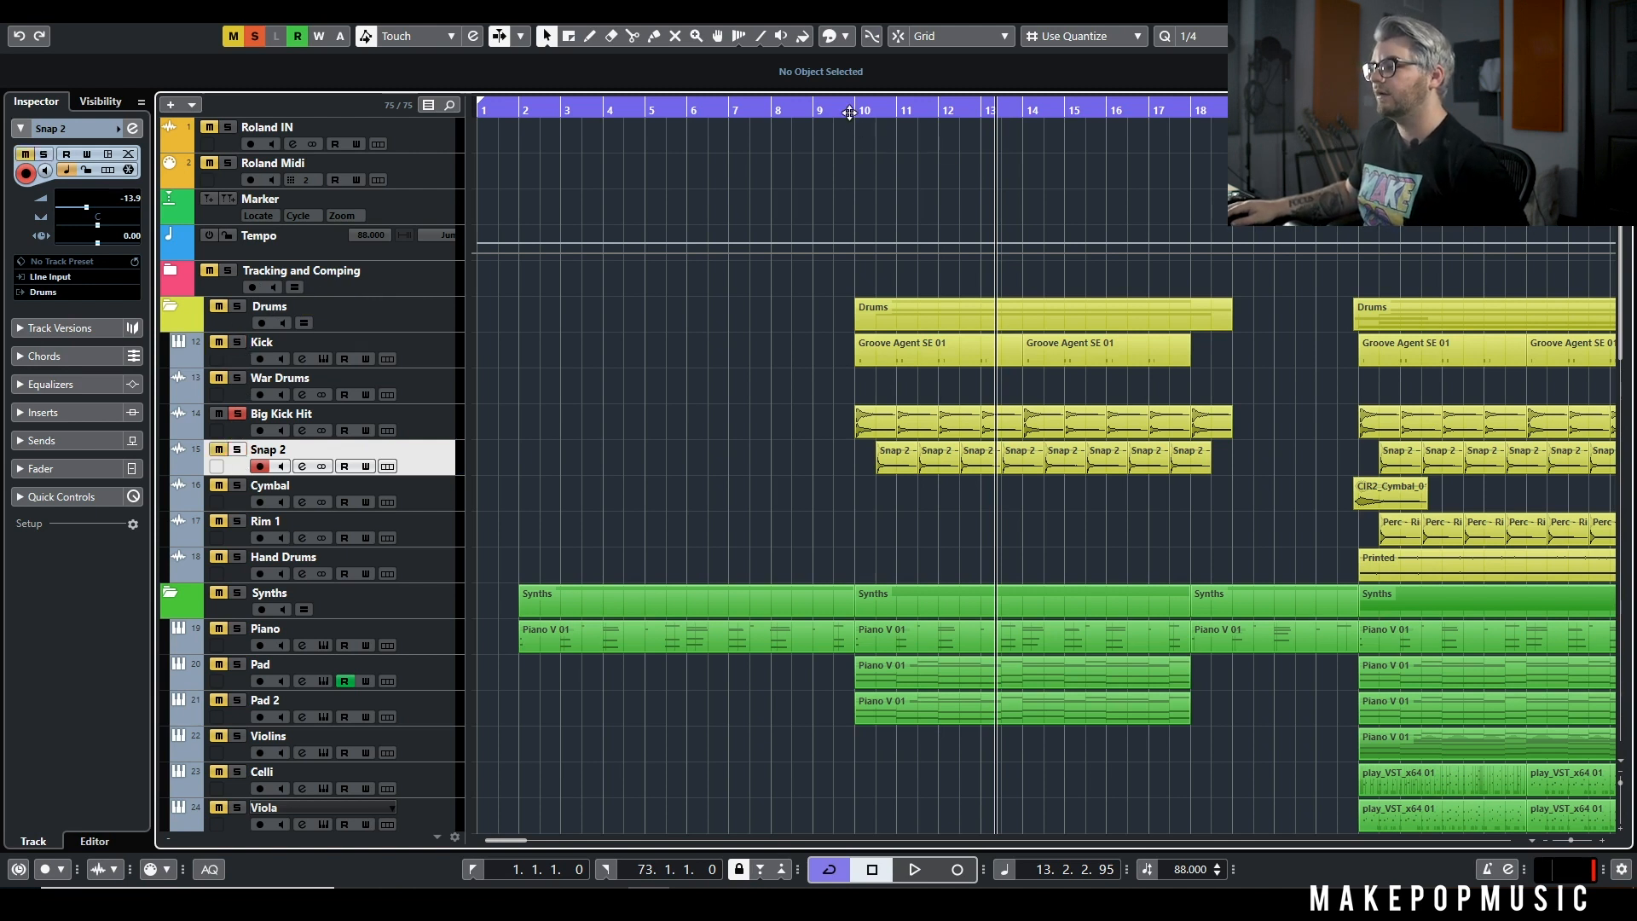
left_click(848, 108)
scroll(862, 294, "up", 2)
key("space")
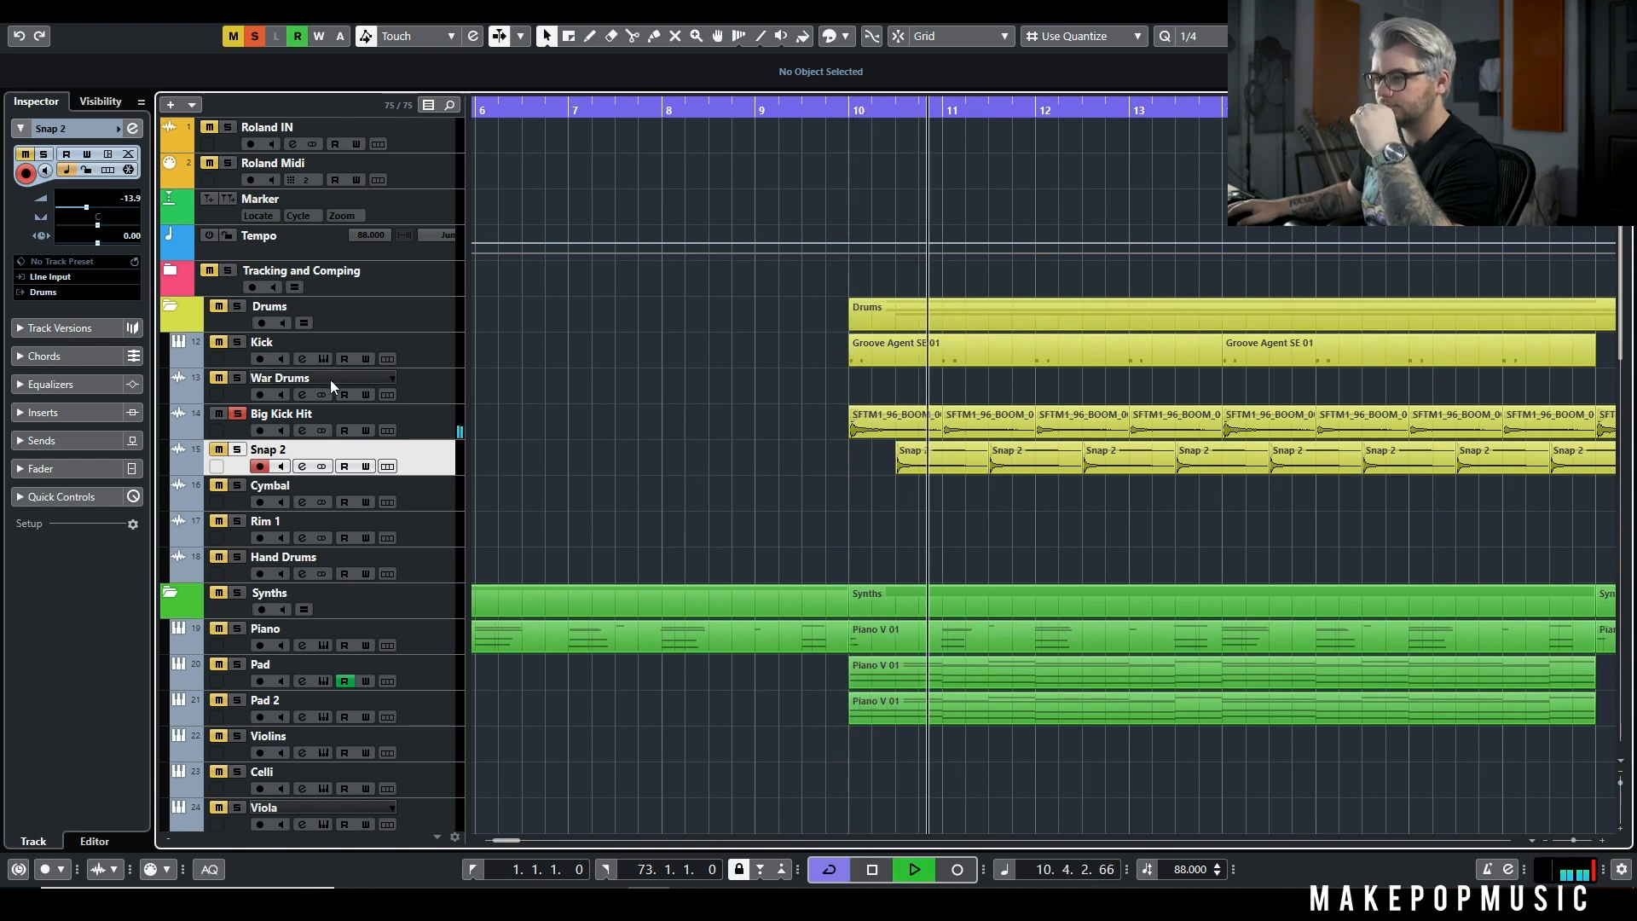
left_click(237, 342)
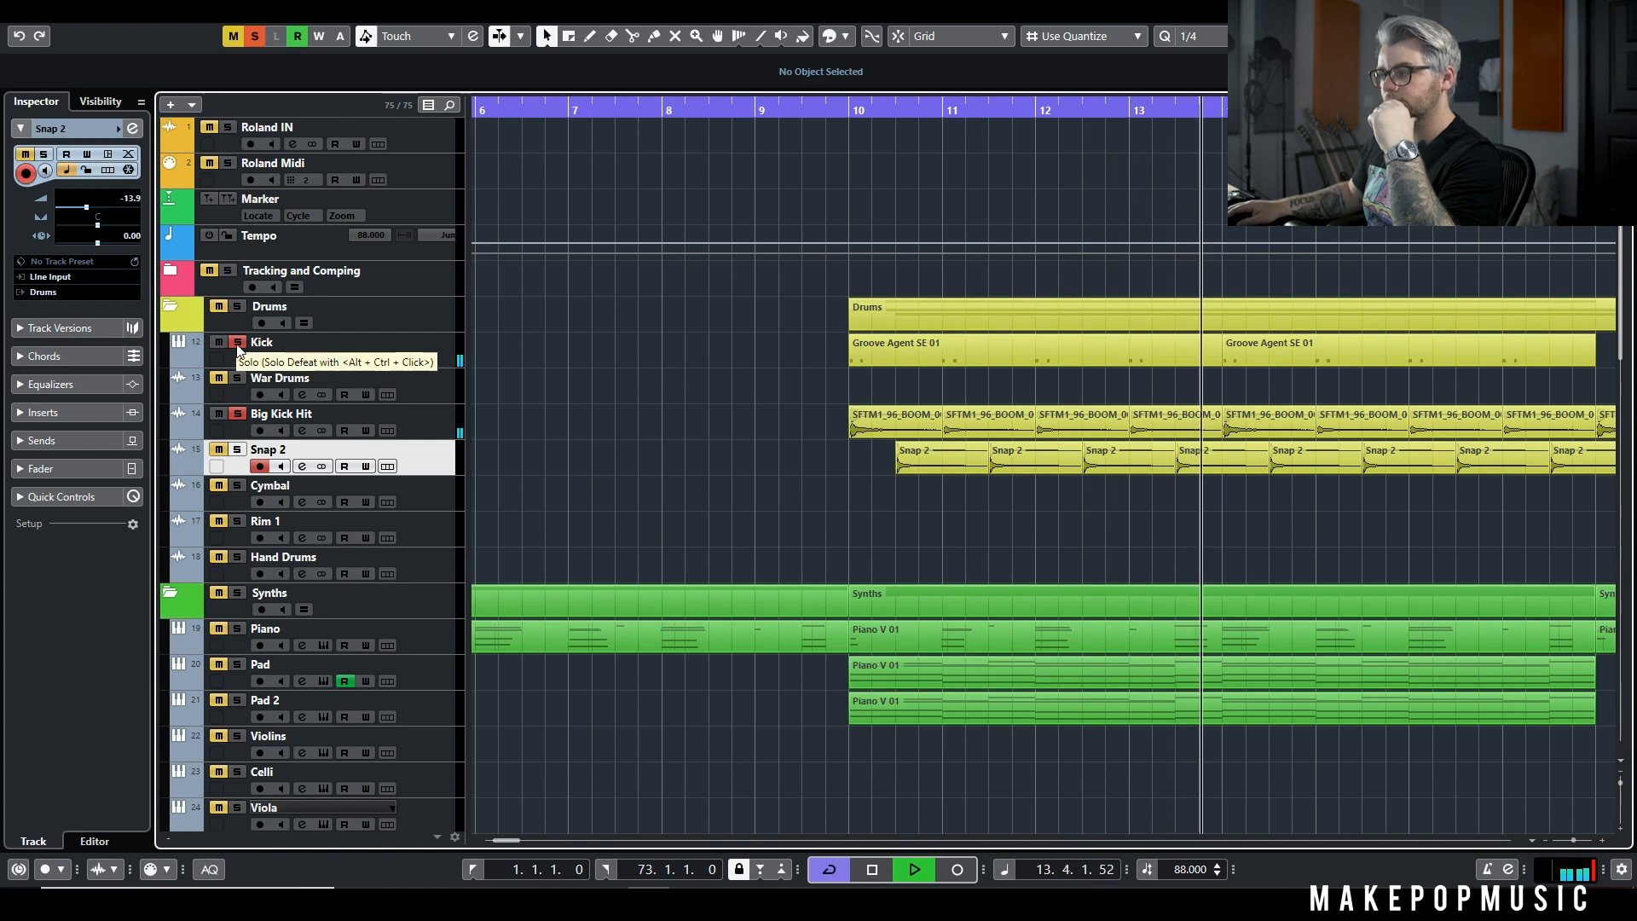
key("space")
Step: Inspect the Big Kick Hit track's channel settings, close them, and clear the solos on Kick and Big Kick Hit
left_click(303, 430)
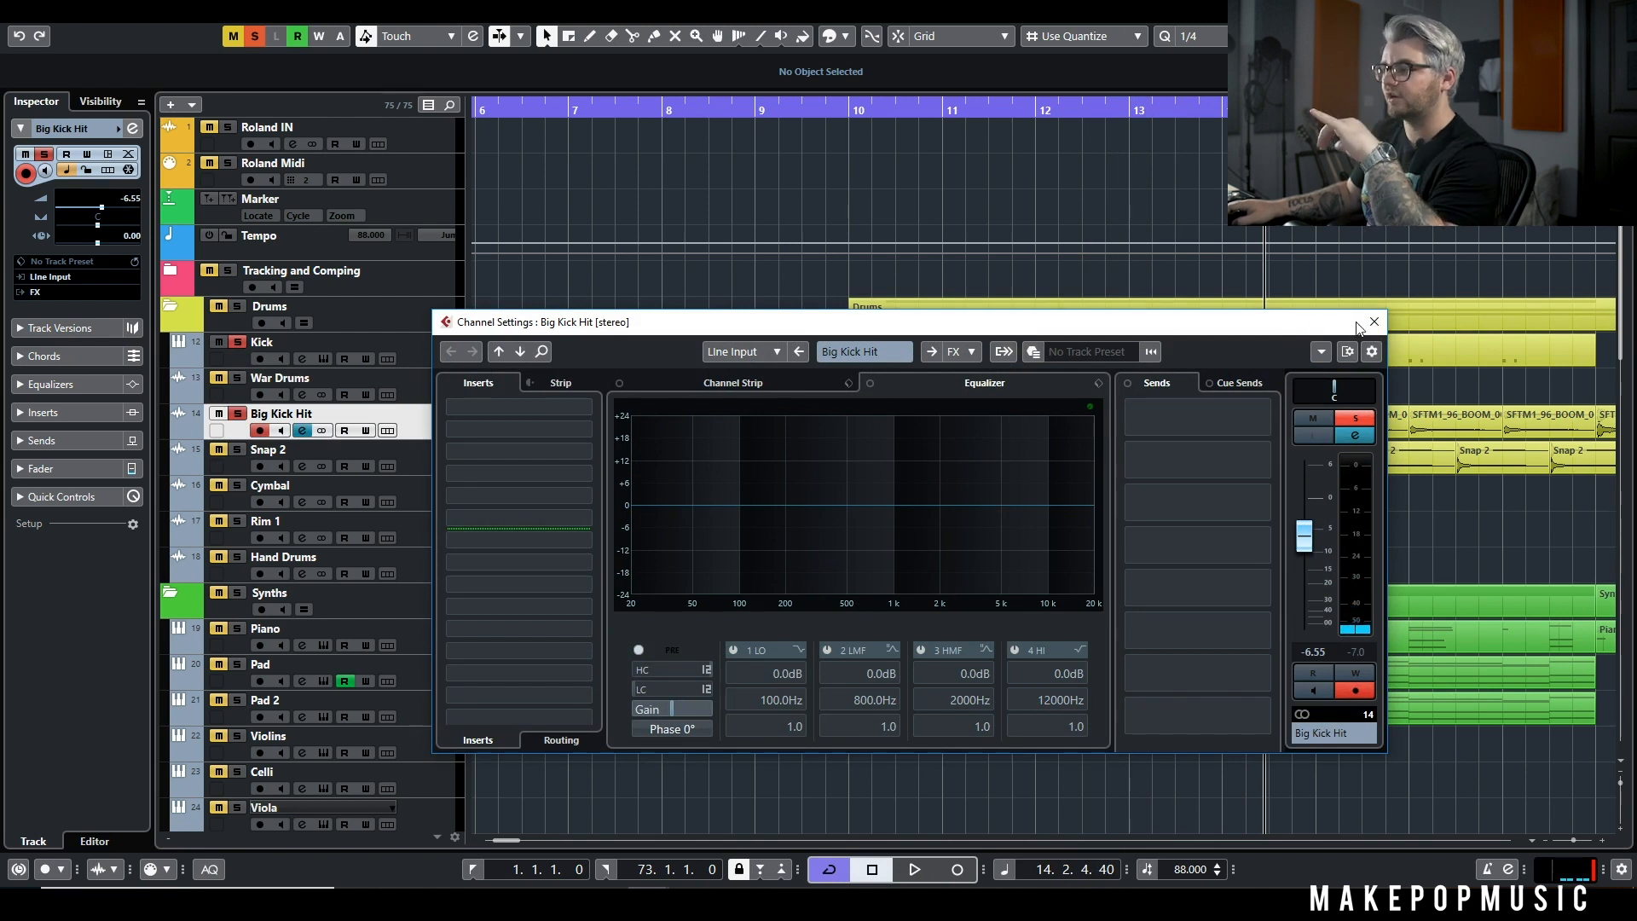
left_click(1372, 322)
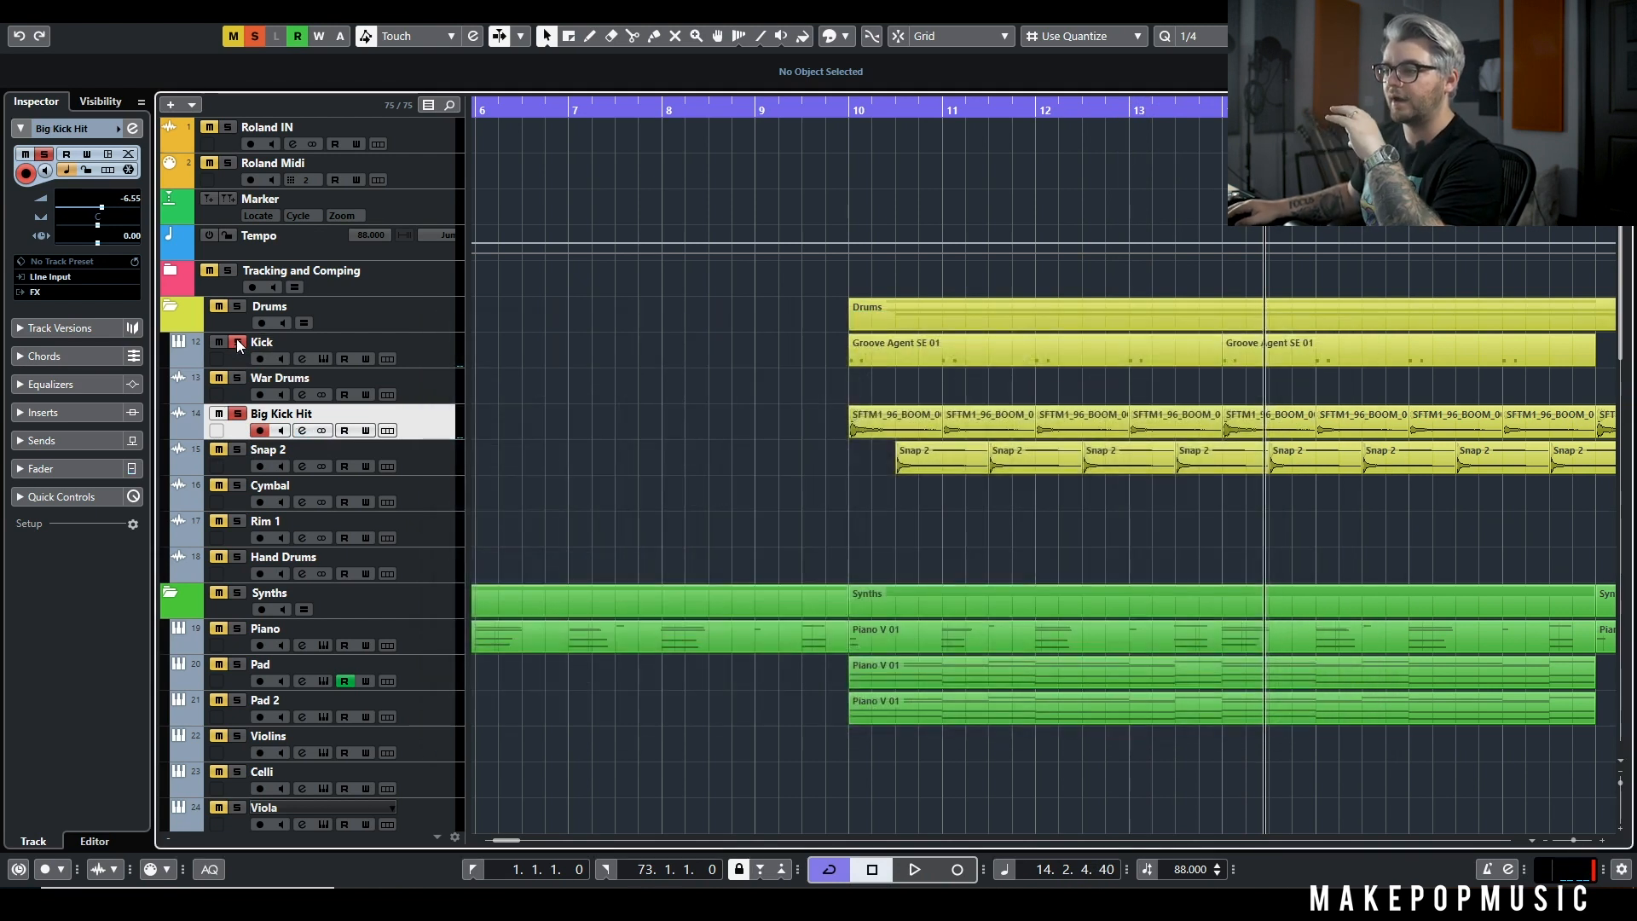
left_click(238, 414)
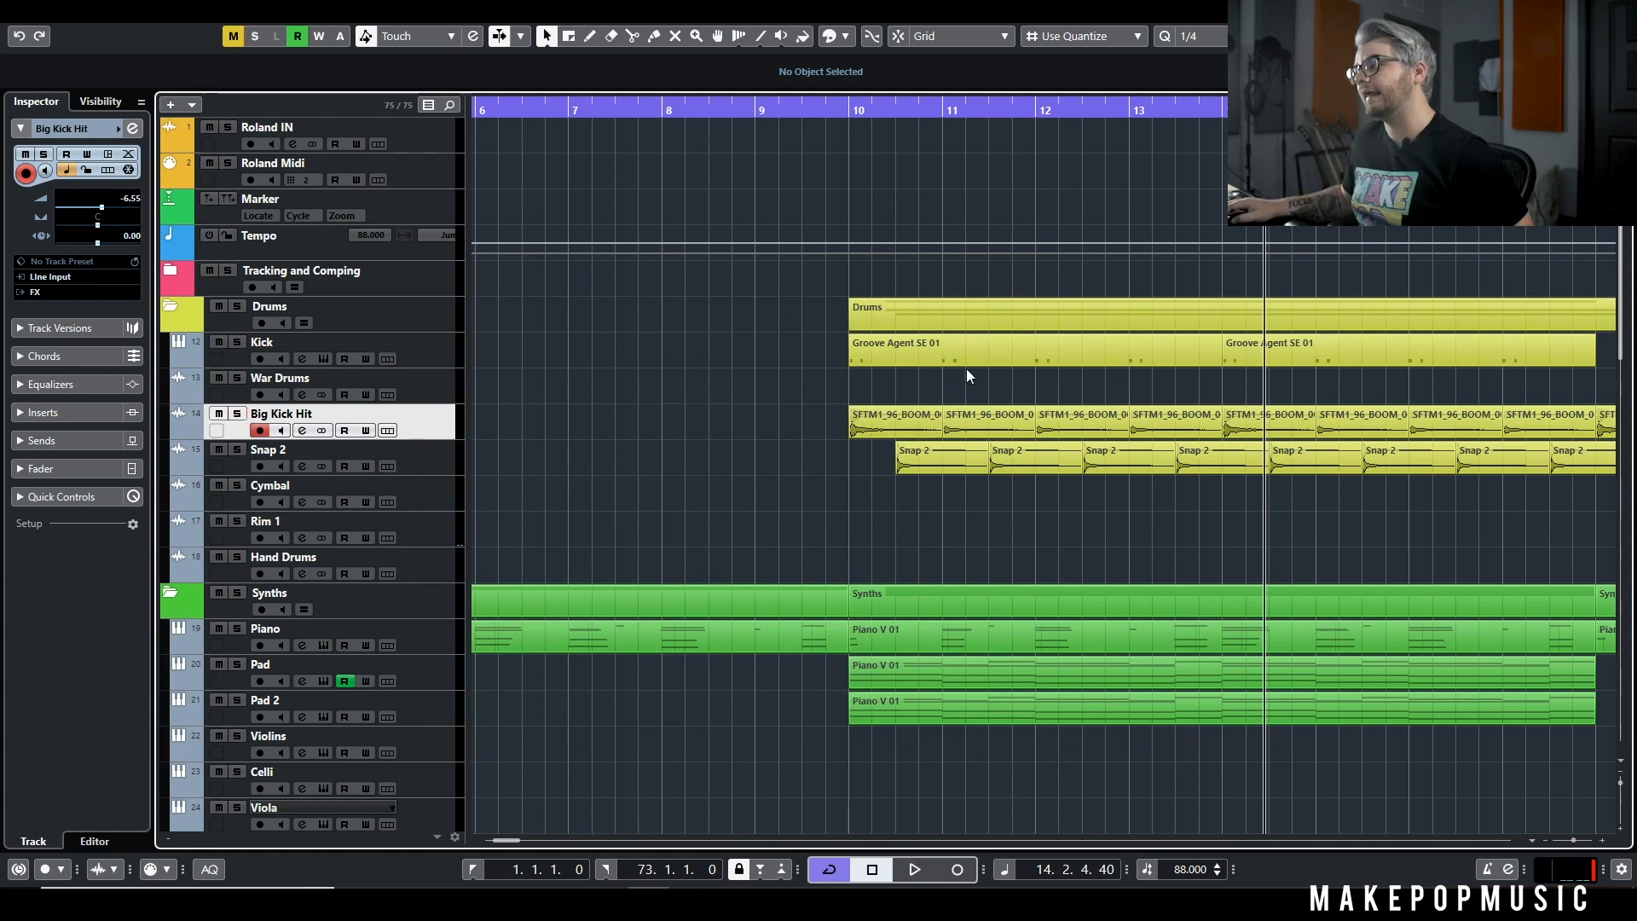
Step: Play the mix from about bar 10, comparing it with the Big Kick Hit track muted and unmuted, and stop
scroll(966, 369, "down", 3)
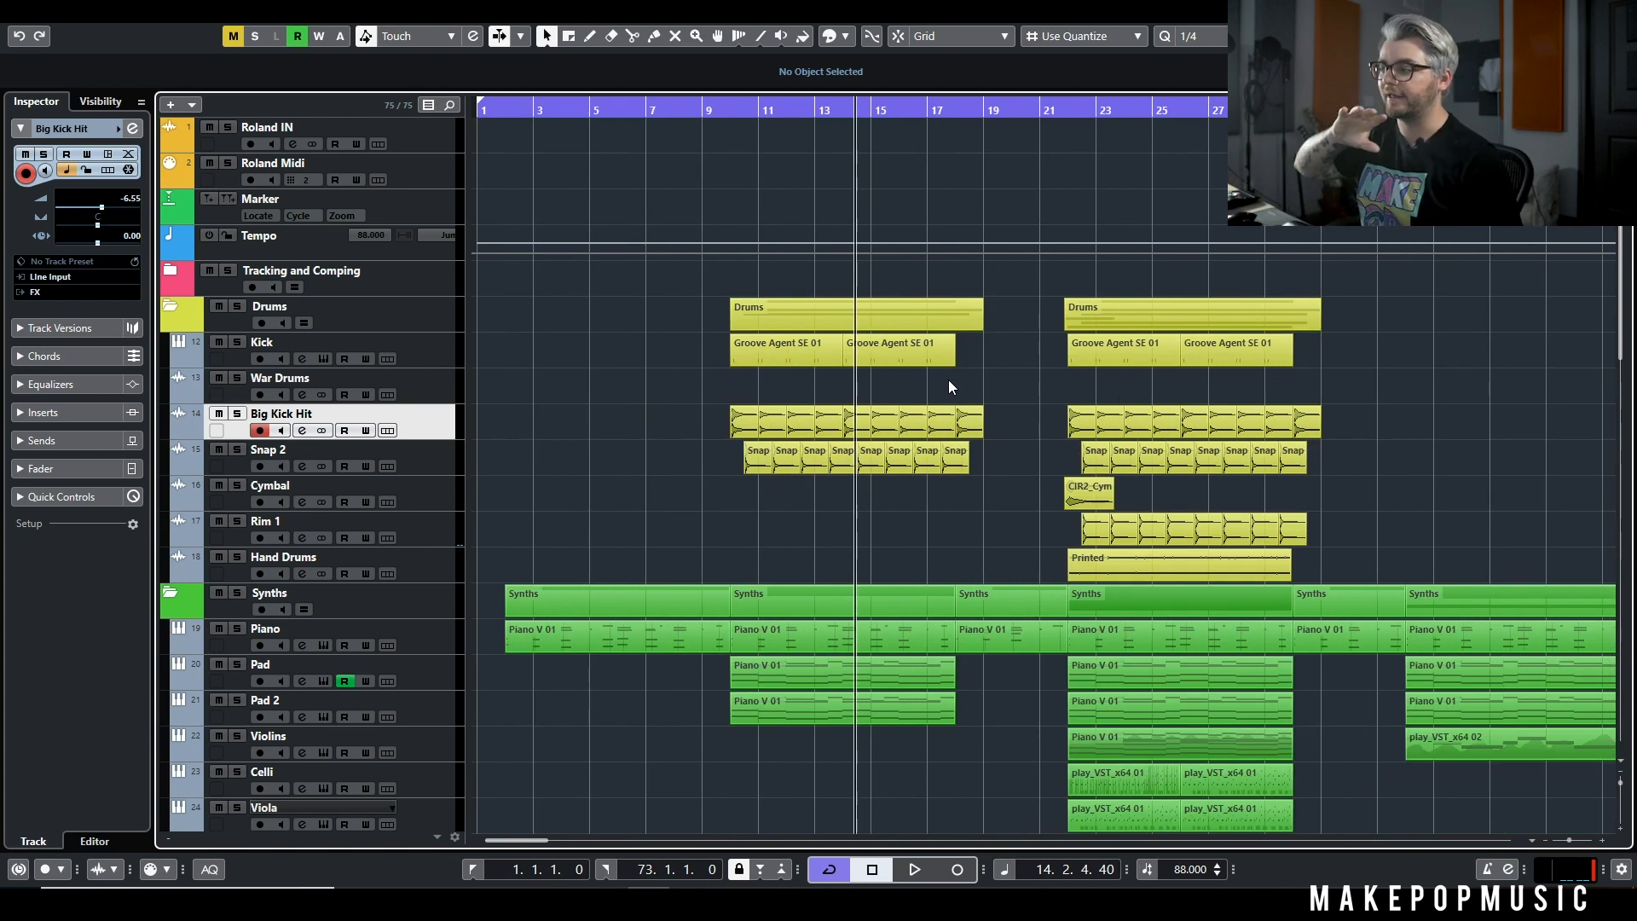
left_click(727, 109)
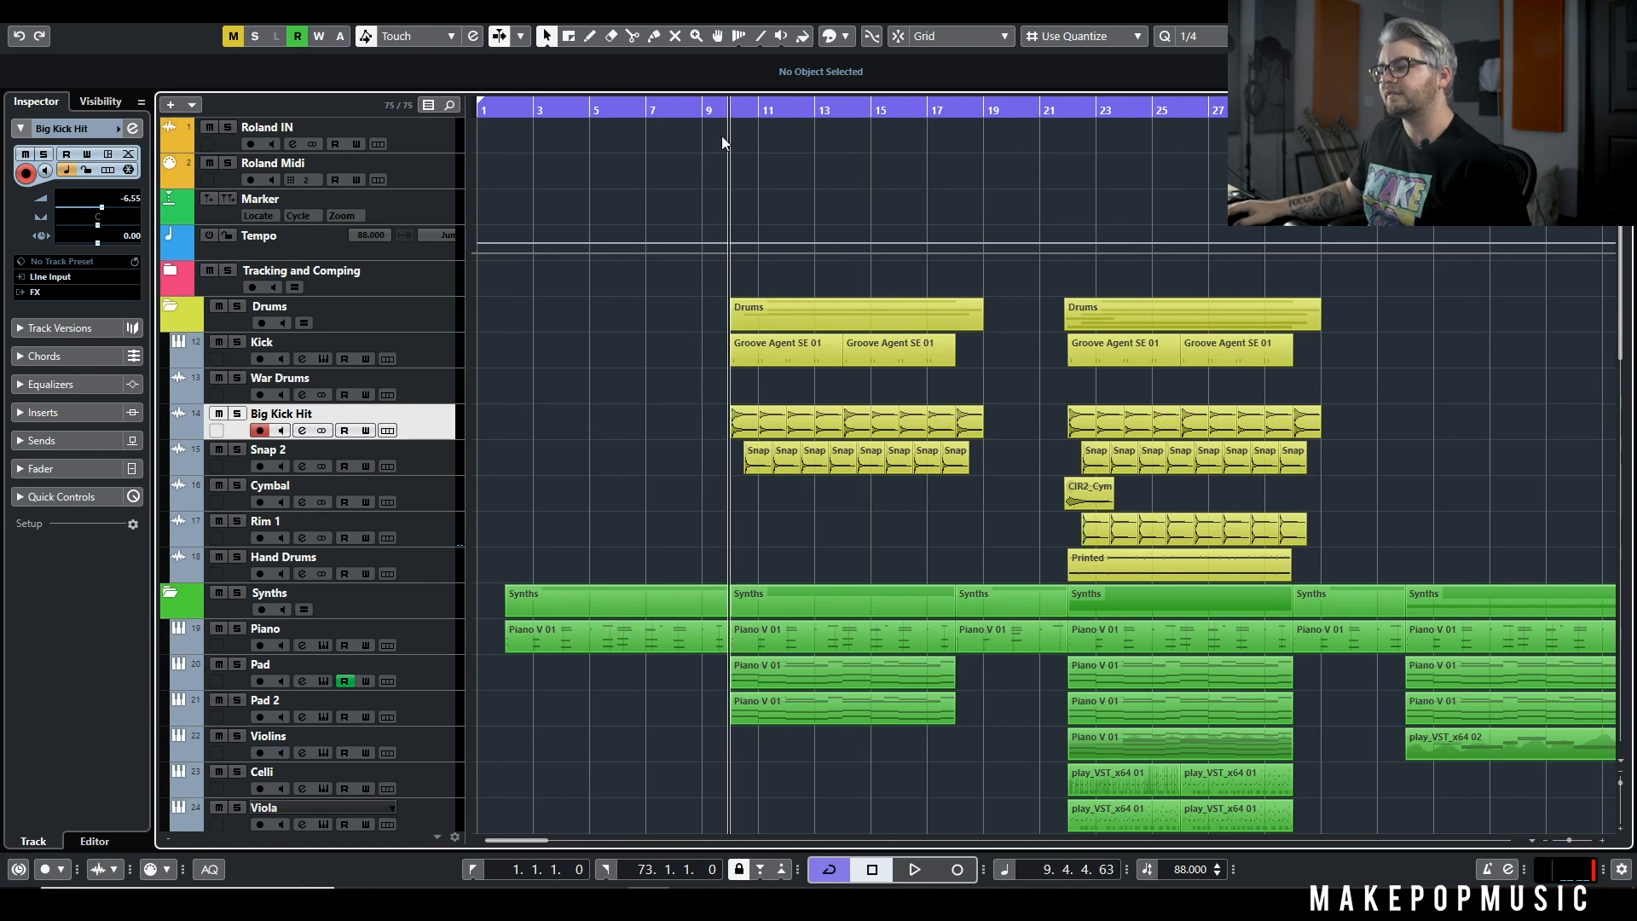
left_click(219, 418)
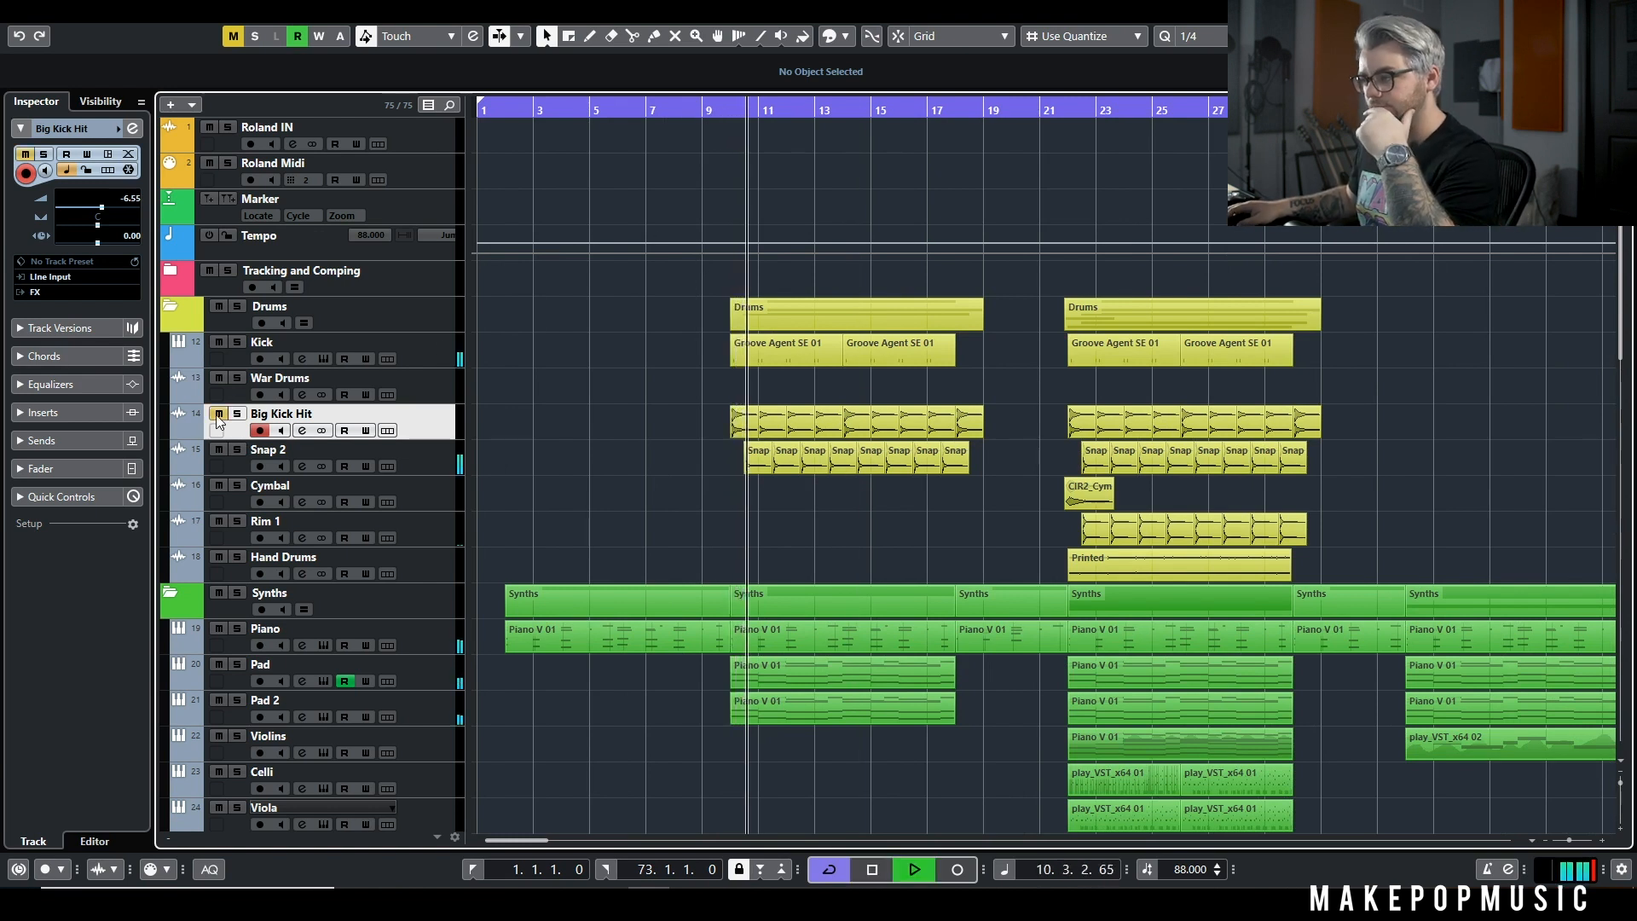
left_click(218, 415)
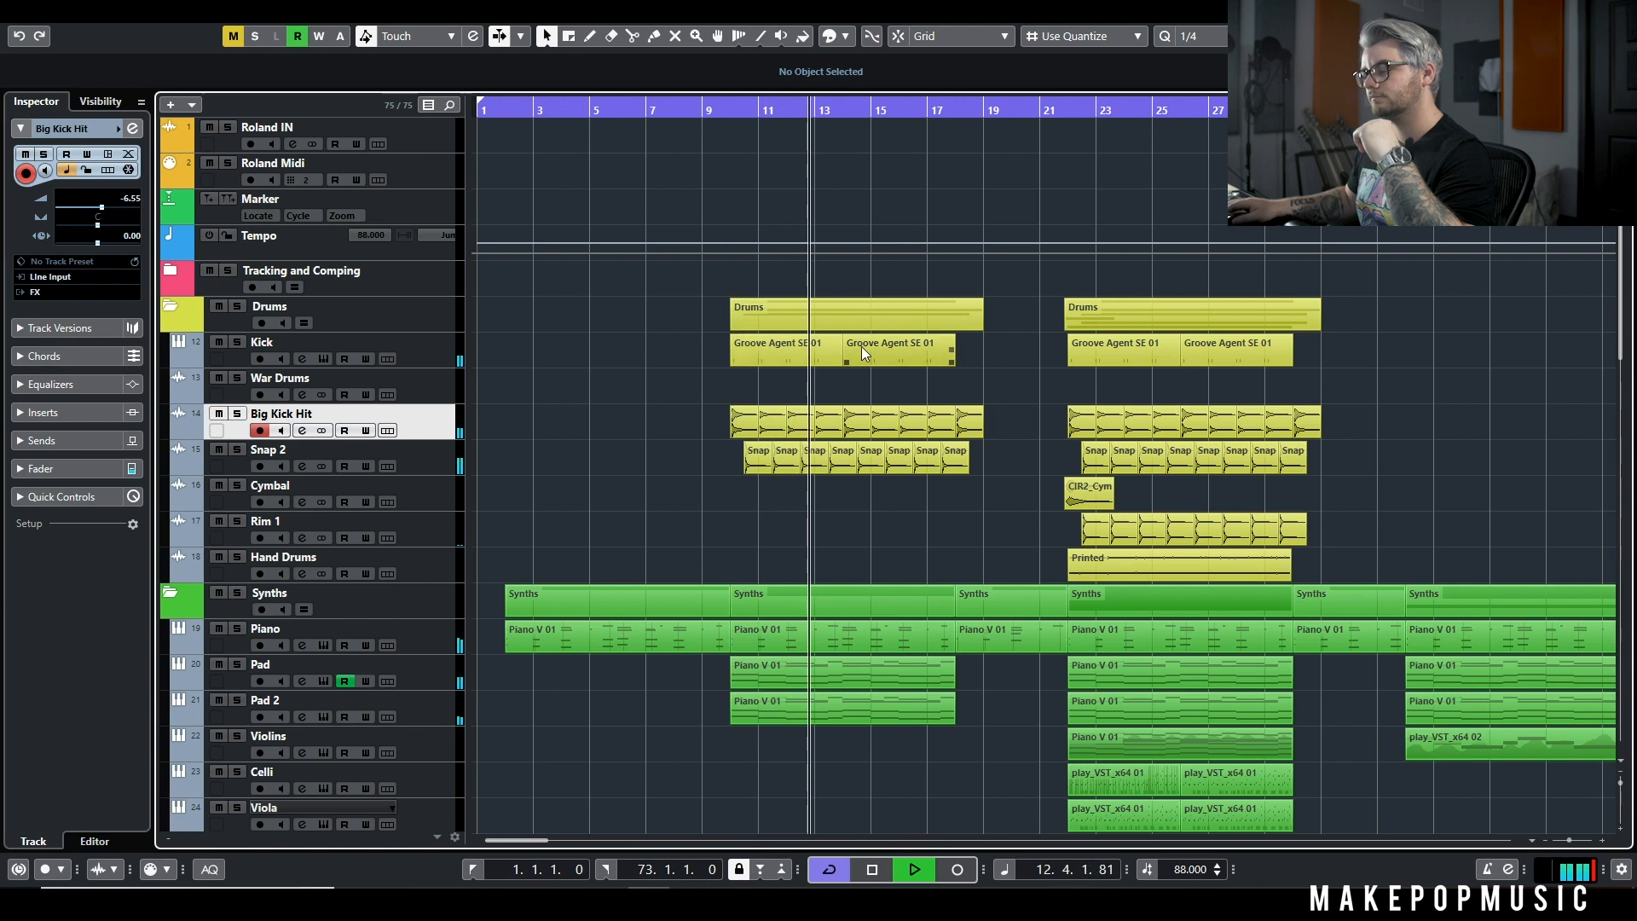
key("space")
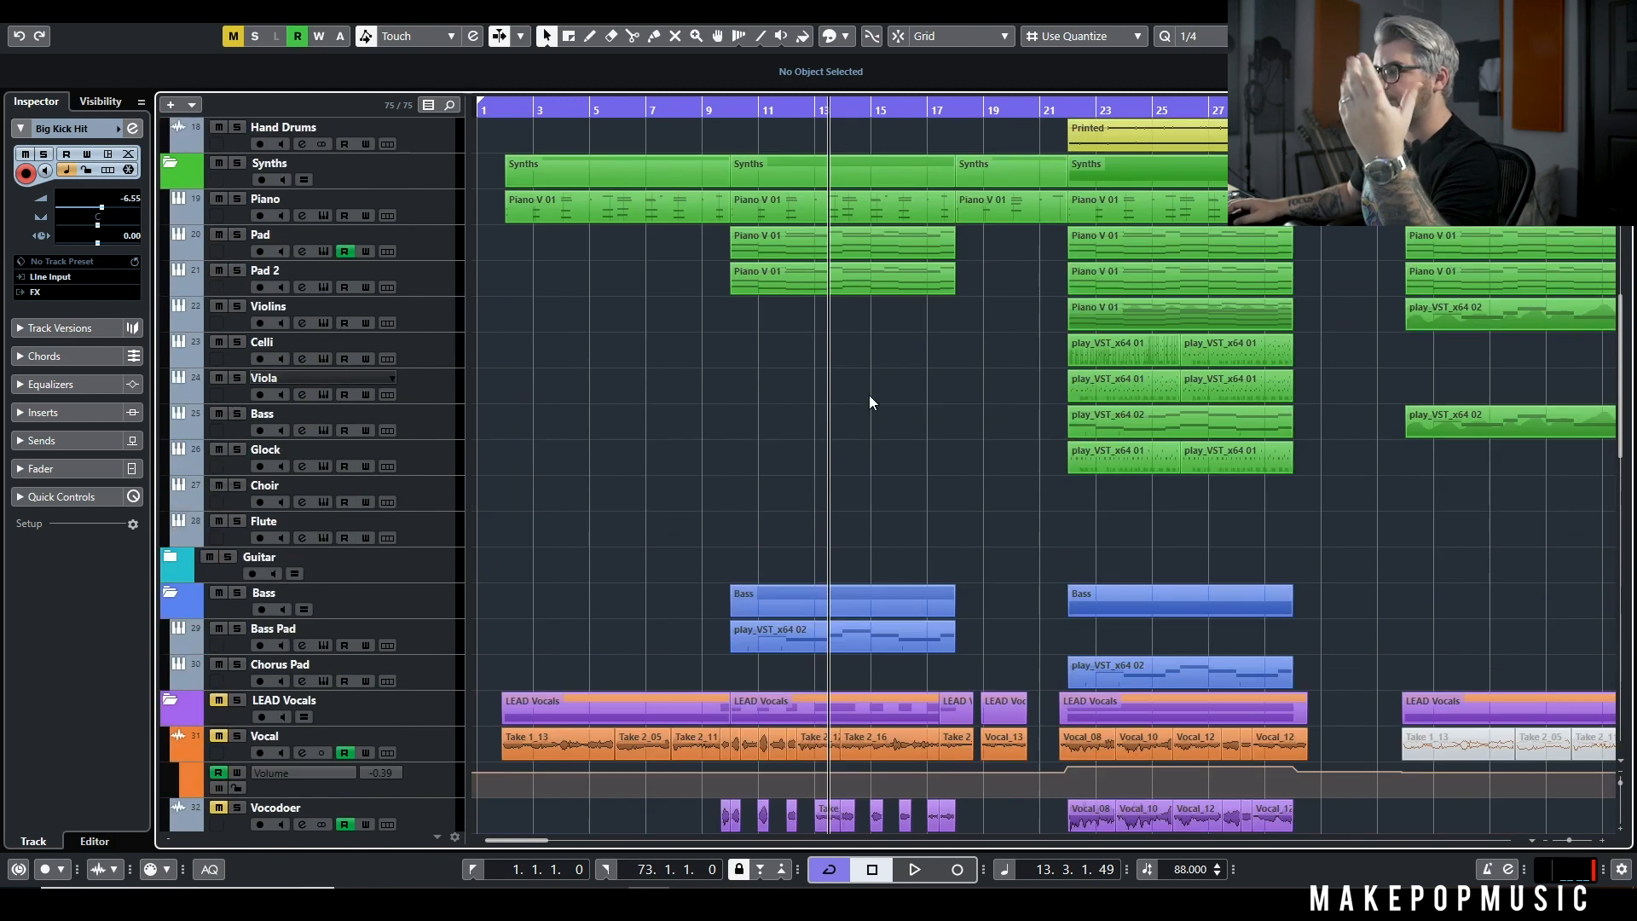
Step: Solo the Pad track, inspect its channel equalizer, and open its Serum instrument, placing the window clear of the track list
left_click(237, 235)
left_click(445, 242)
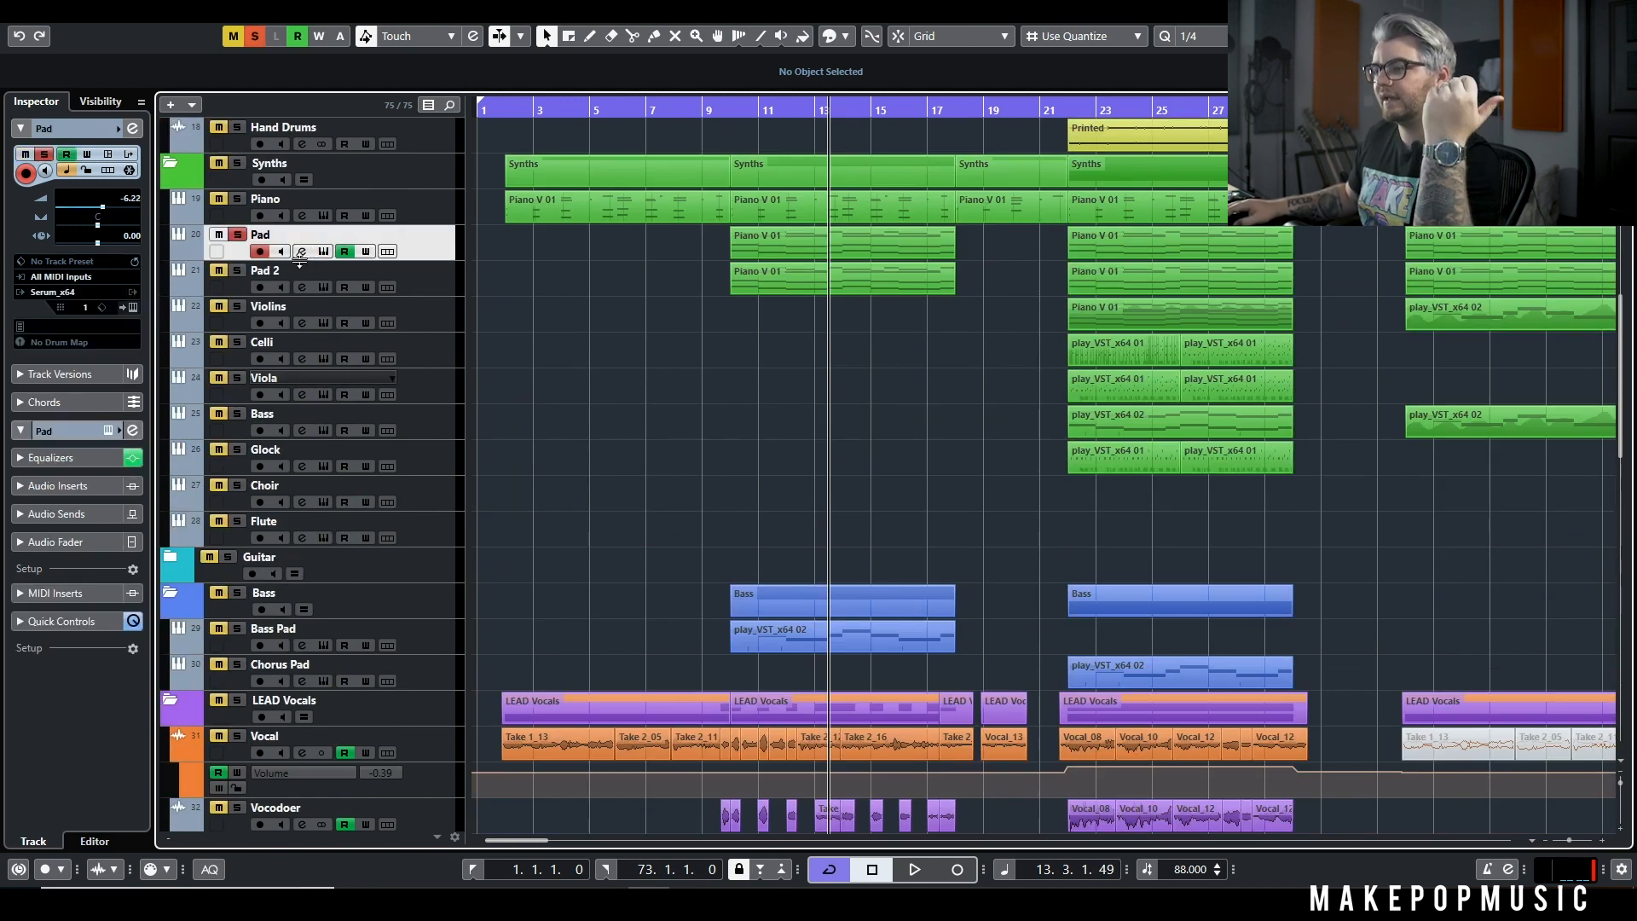
left_click(302, 250)
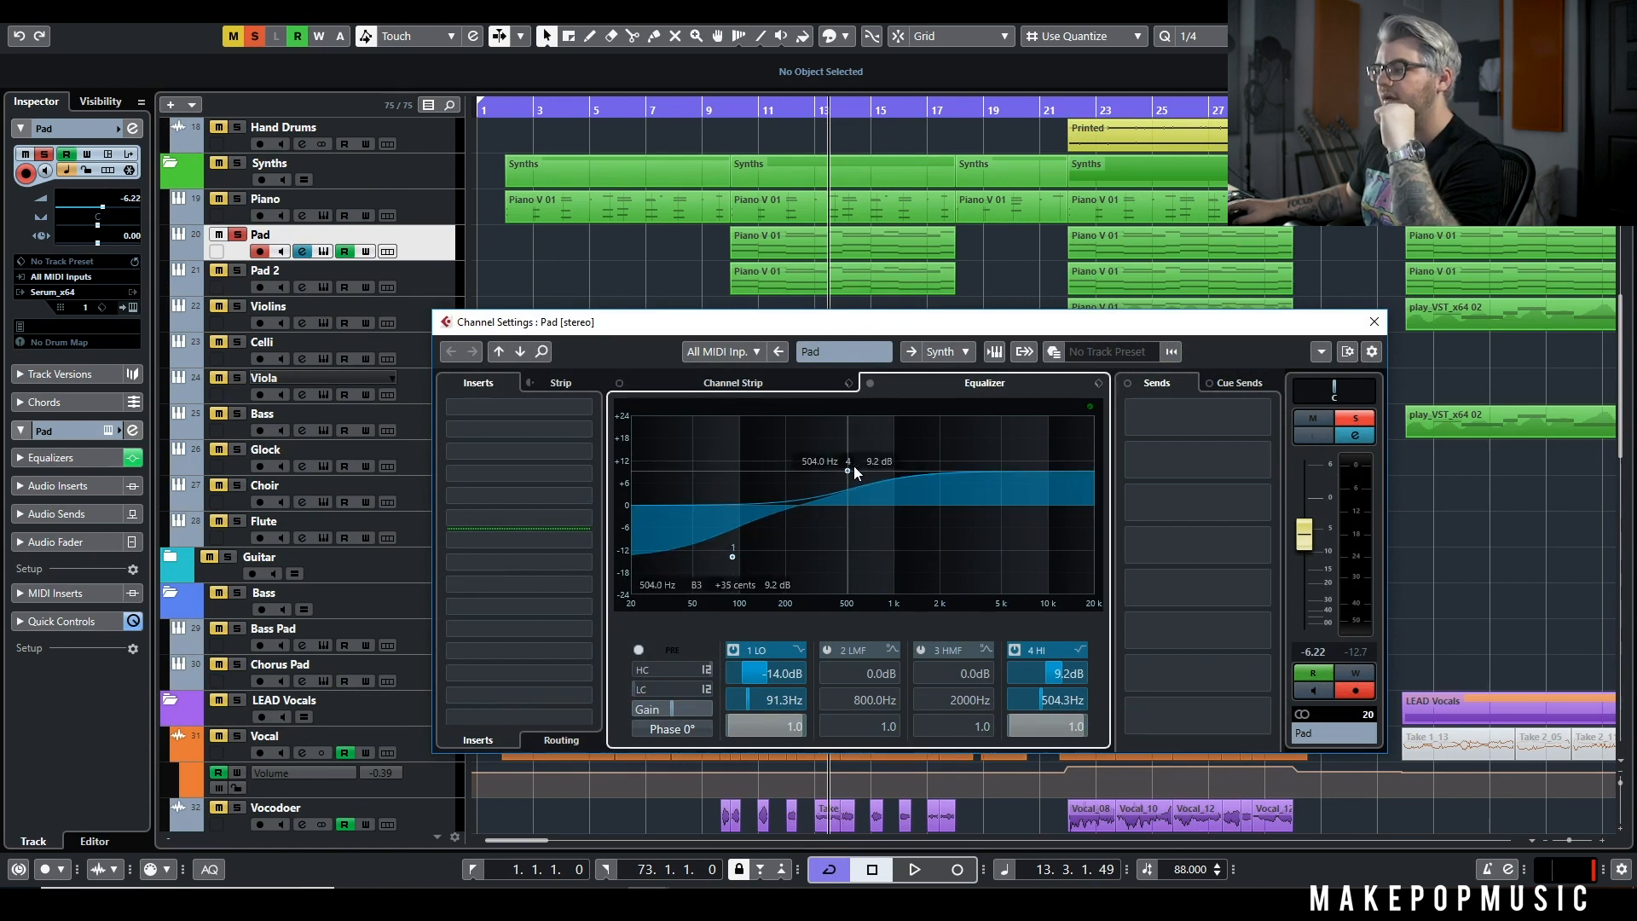
left_click(323, 251)
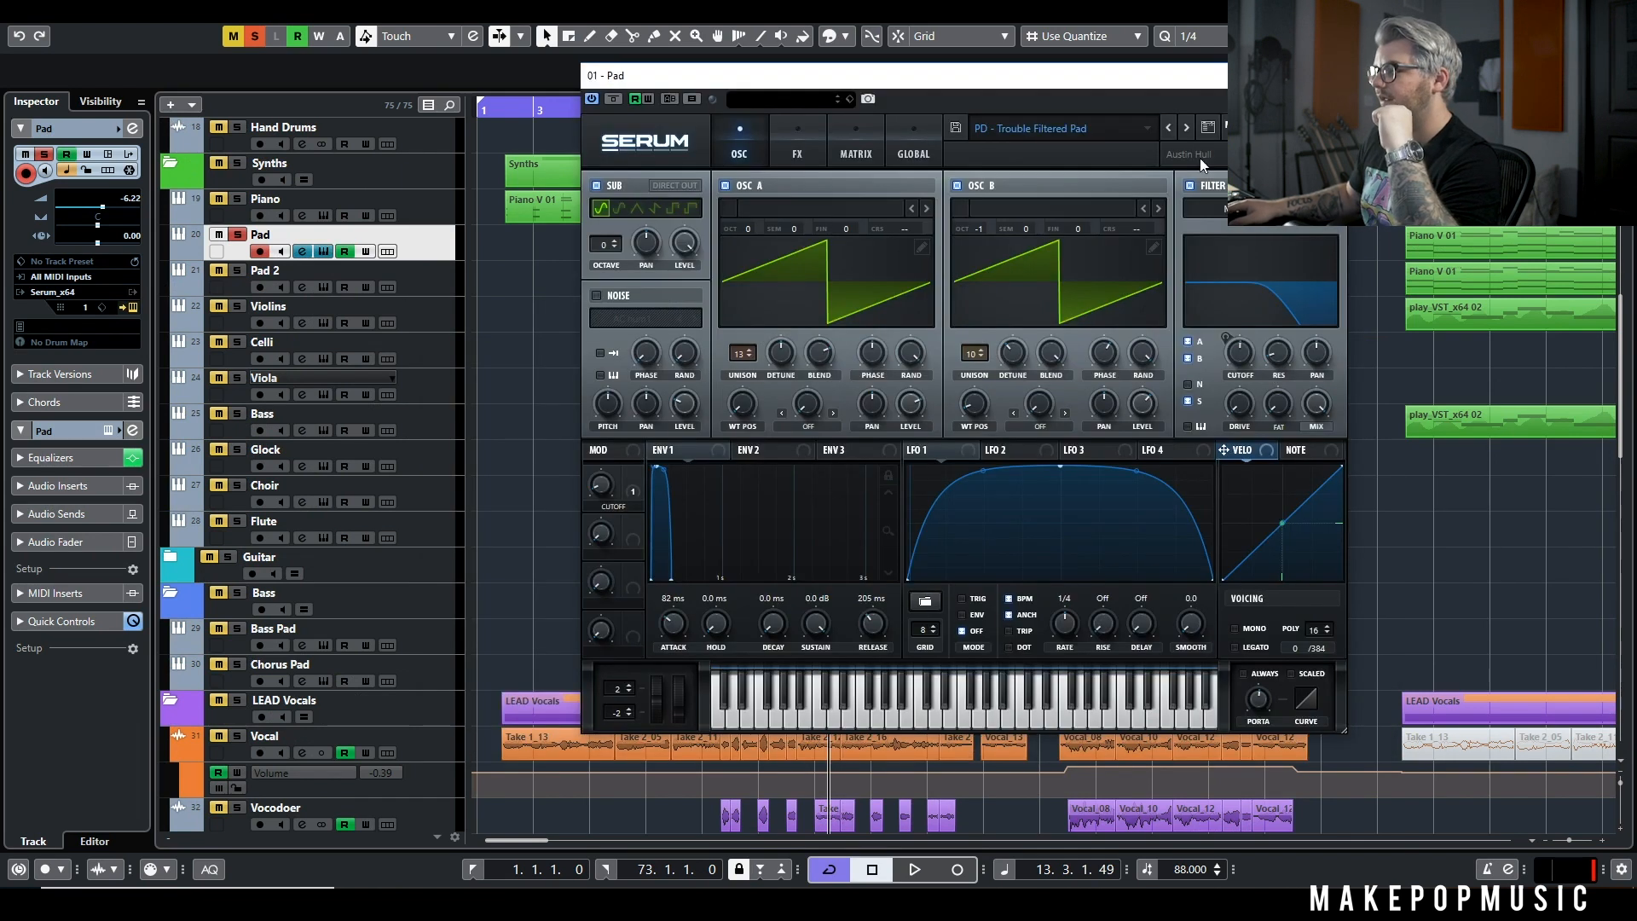
left_click_drag(1209, 78, 1355, 156)
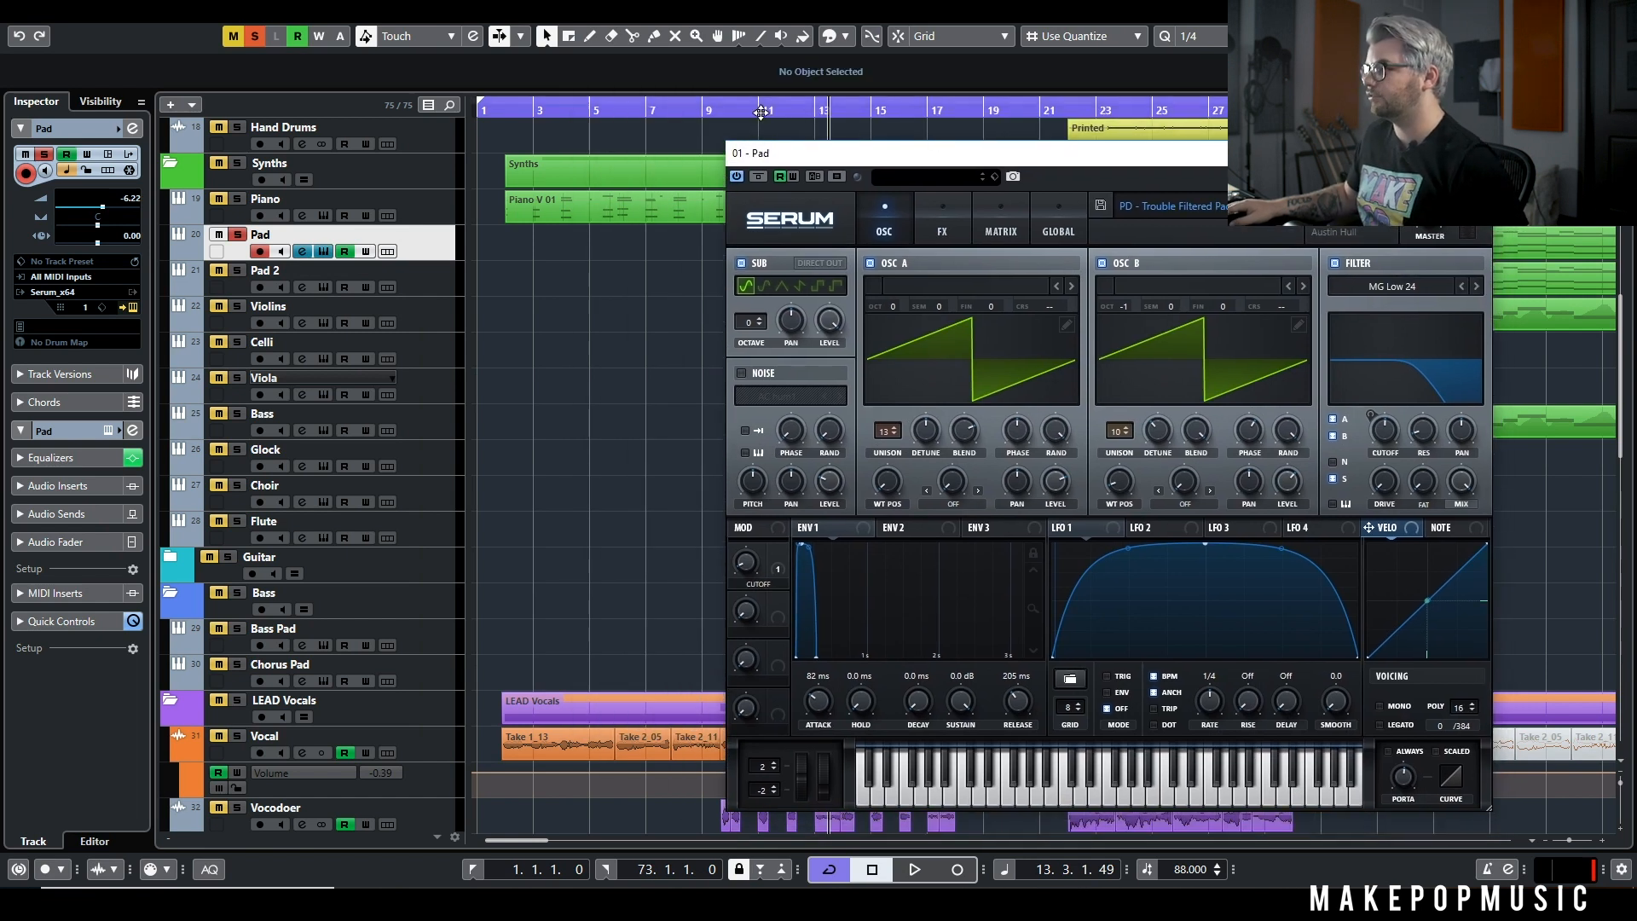
Step: Play the Pad track in solo from about bar 11 in two passes, switching Serum's oscillator displays to the 3D wavetable view between them
key("space")
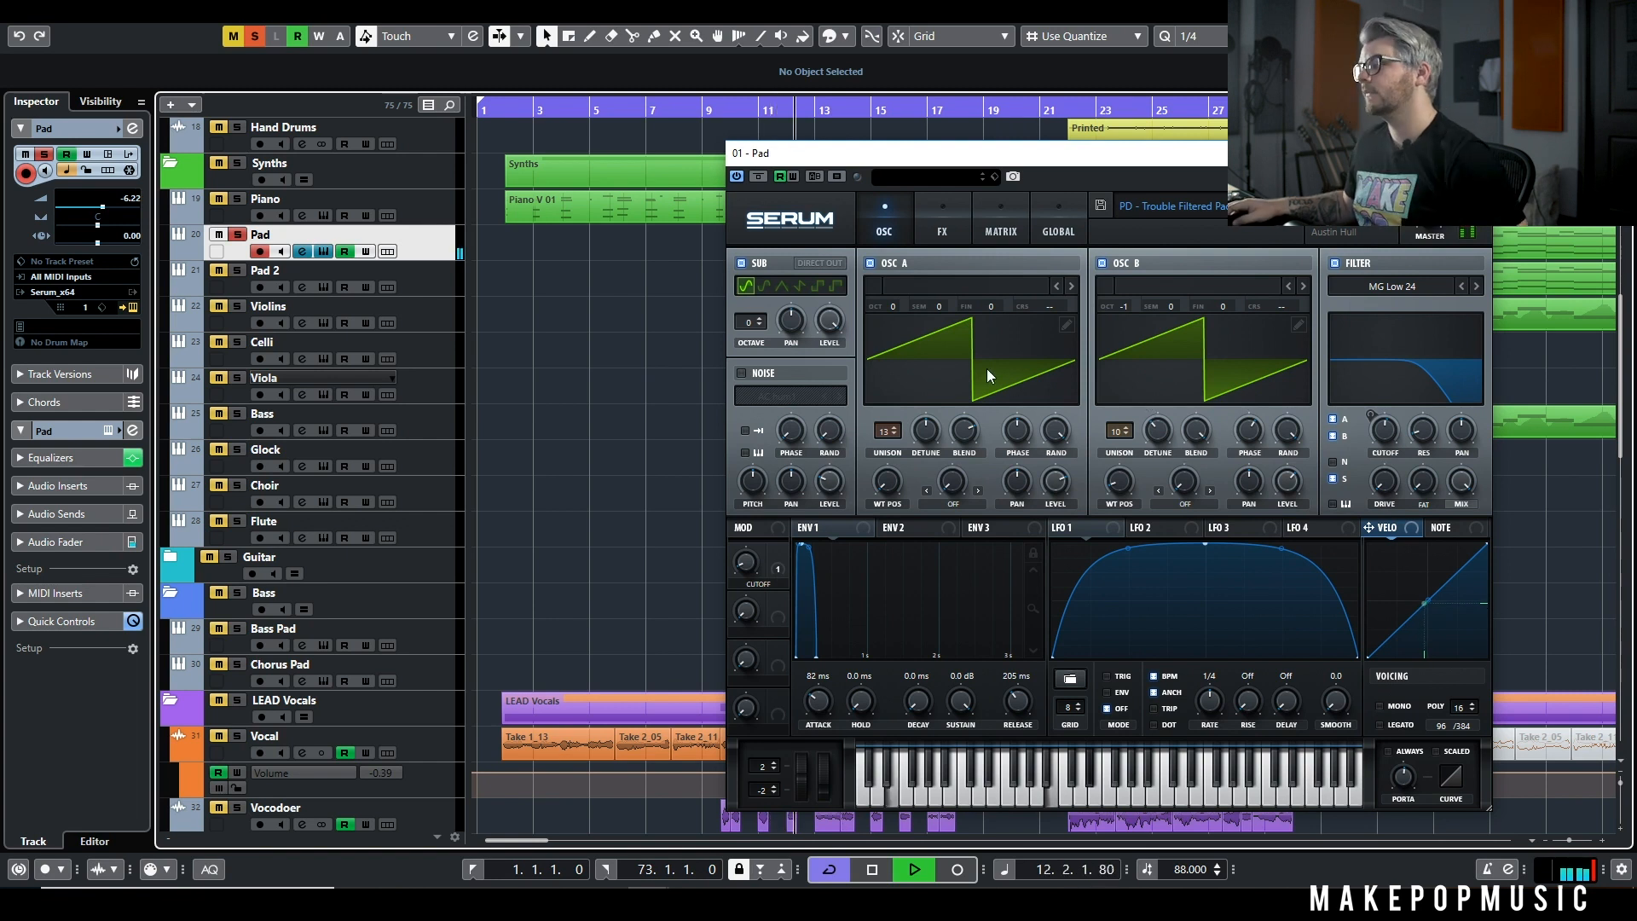
key("space")
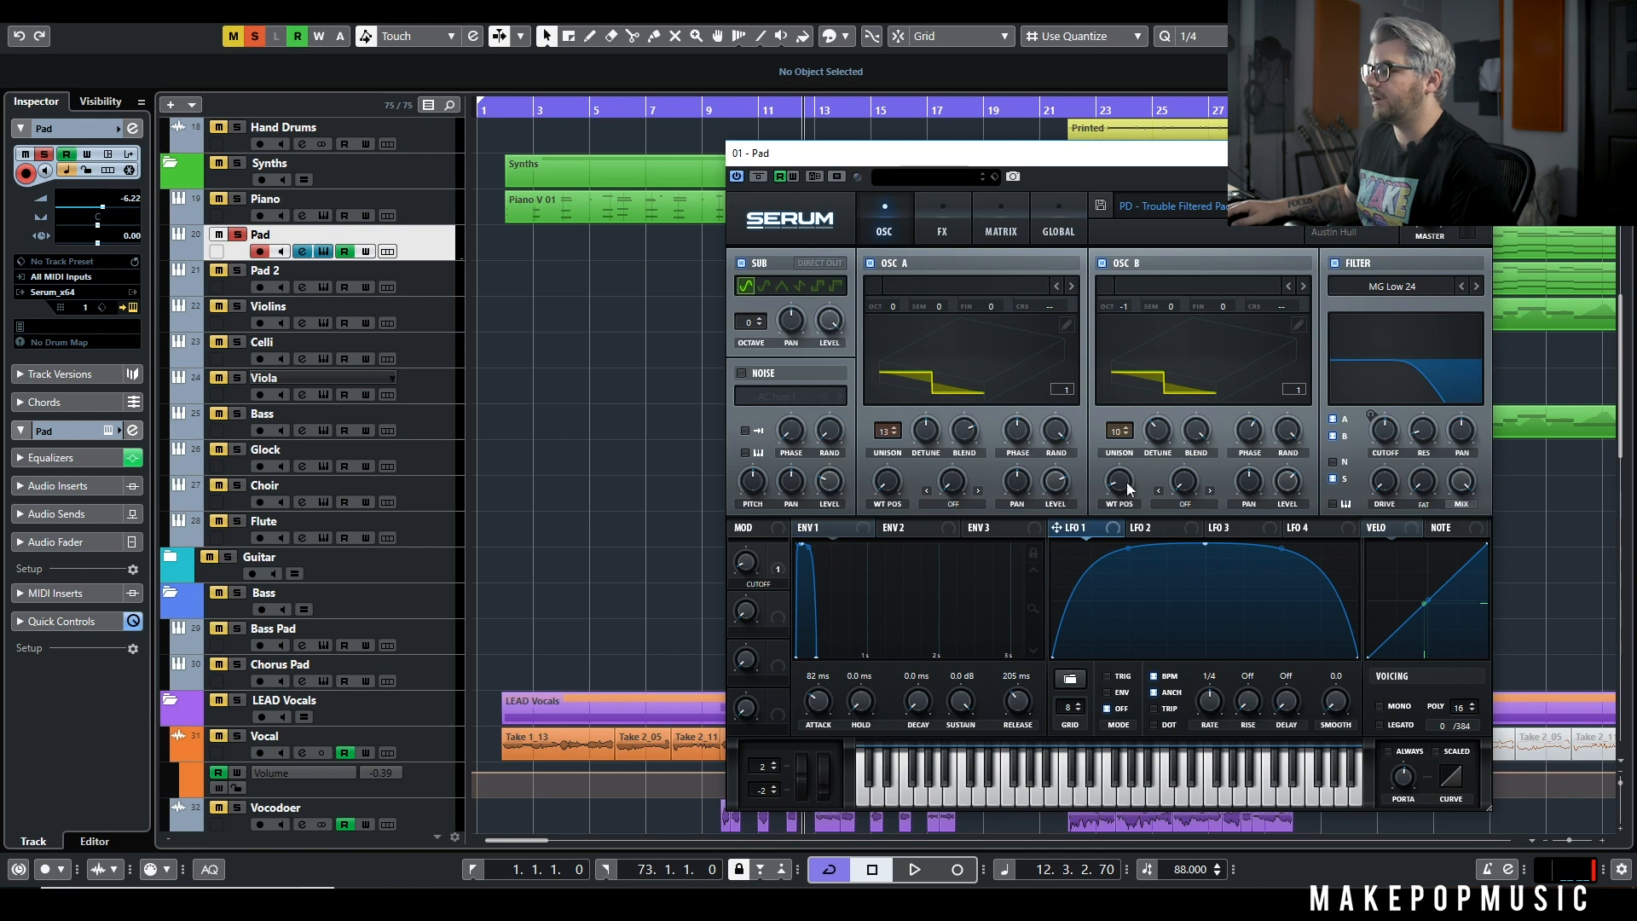
key("space")
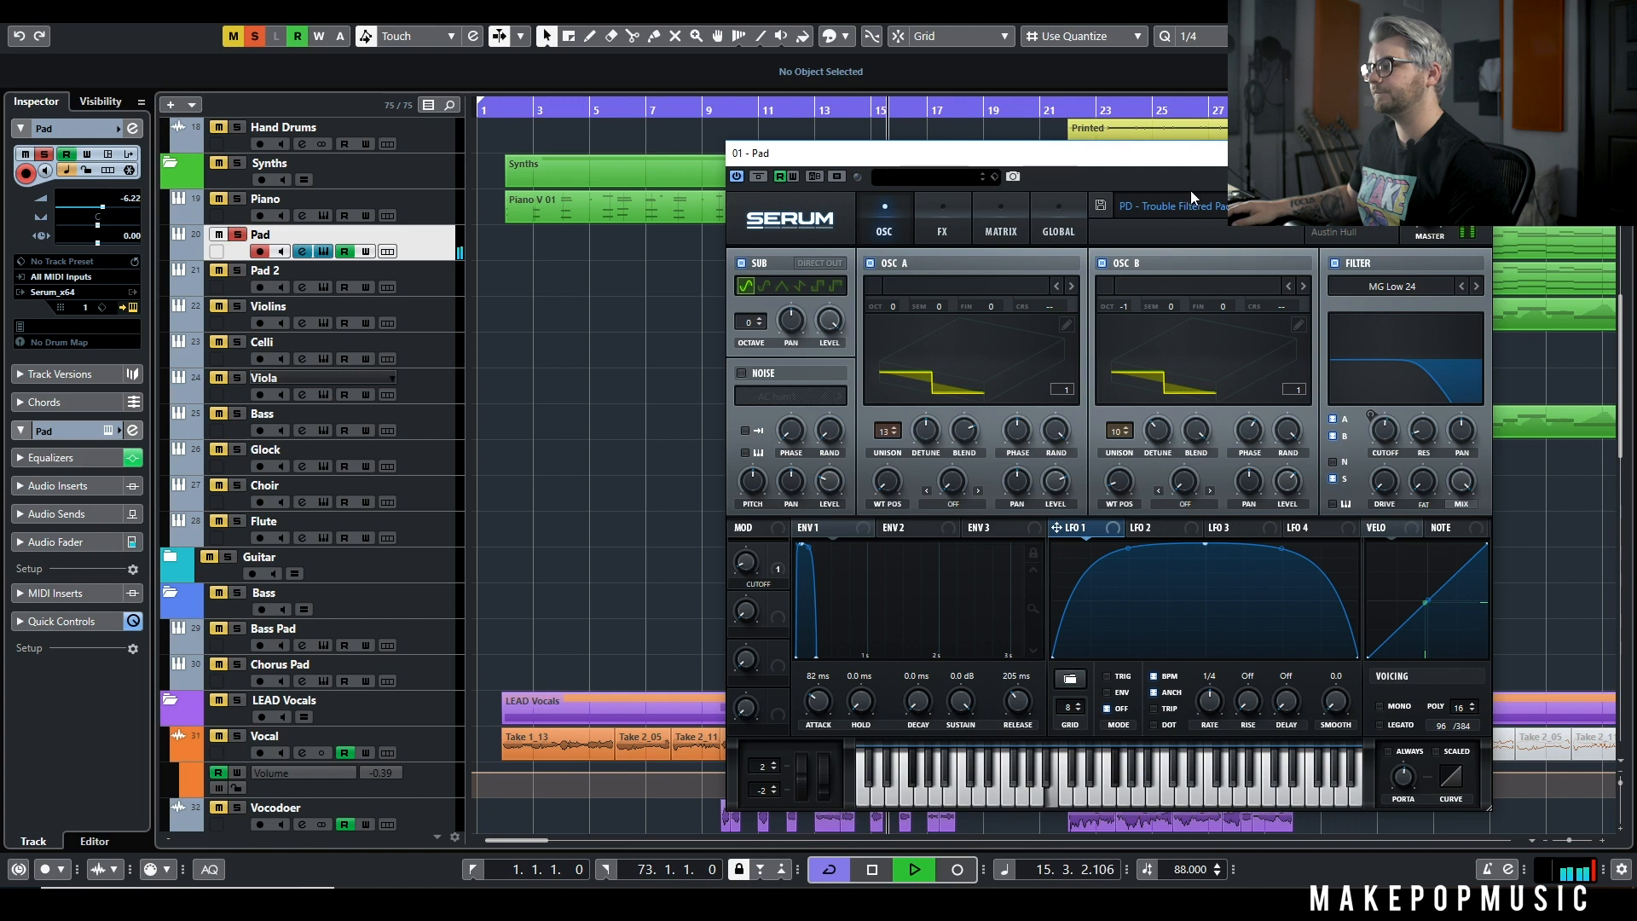
key("space")
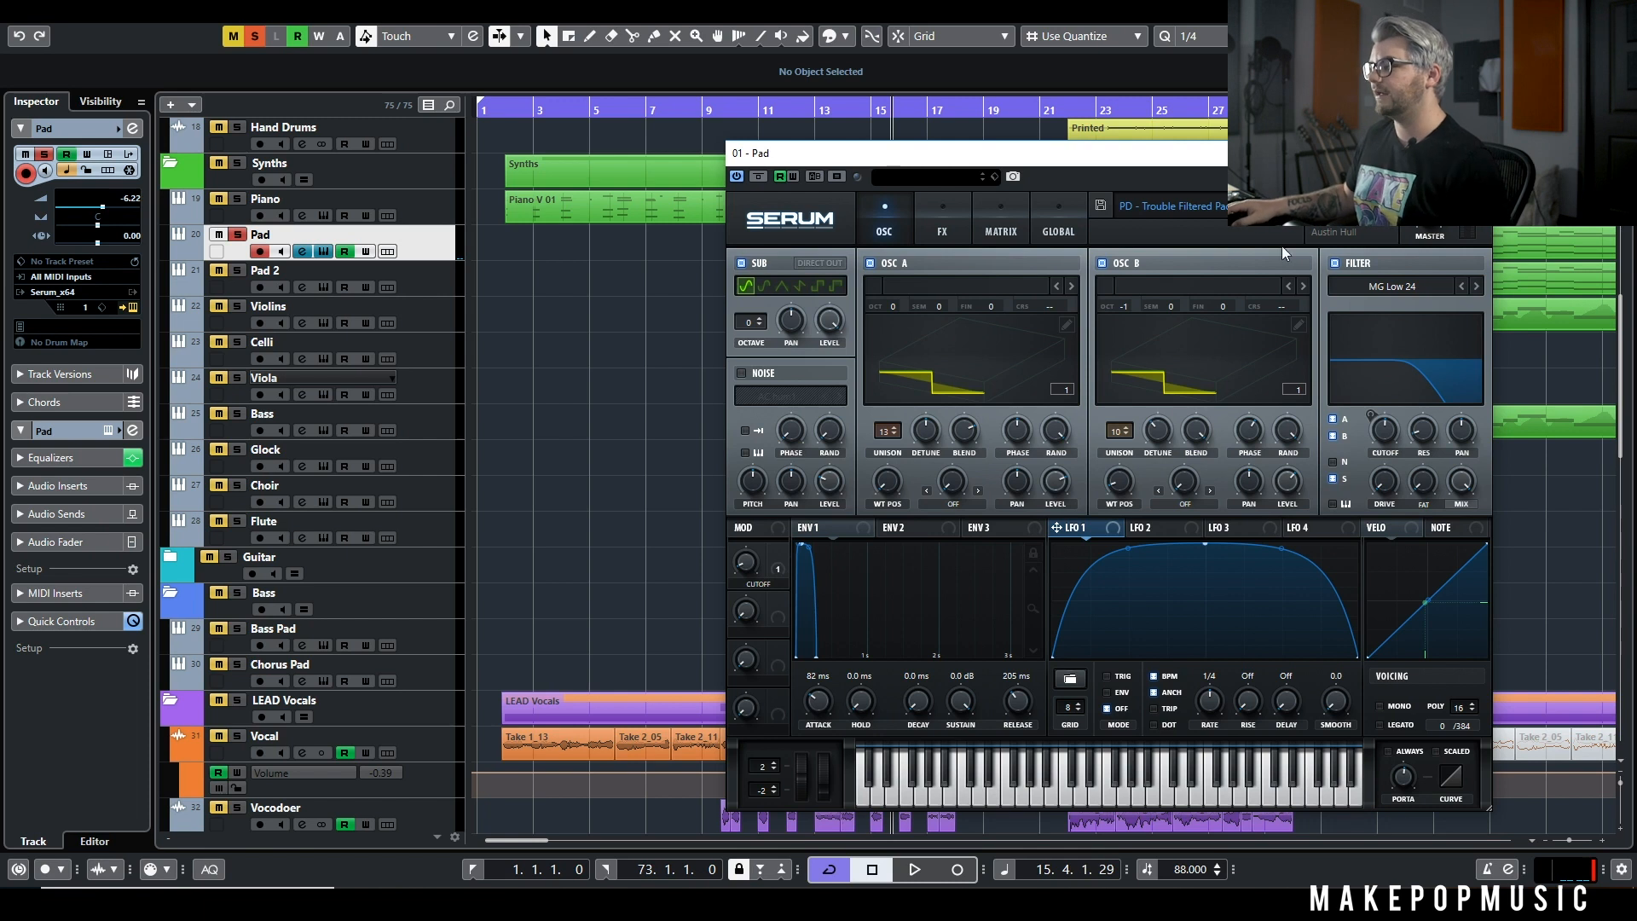
Step: Play the soloed Pad with Serum's MG Low 24 filter switched off, switch the filter back on to compare, and stop
left_click(1335, 262)
key("space")
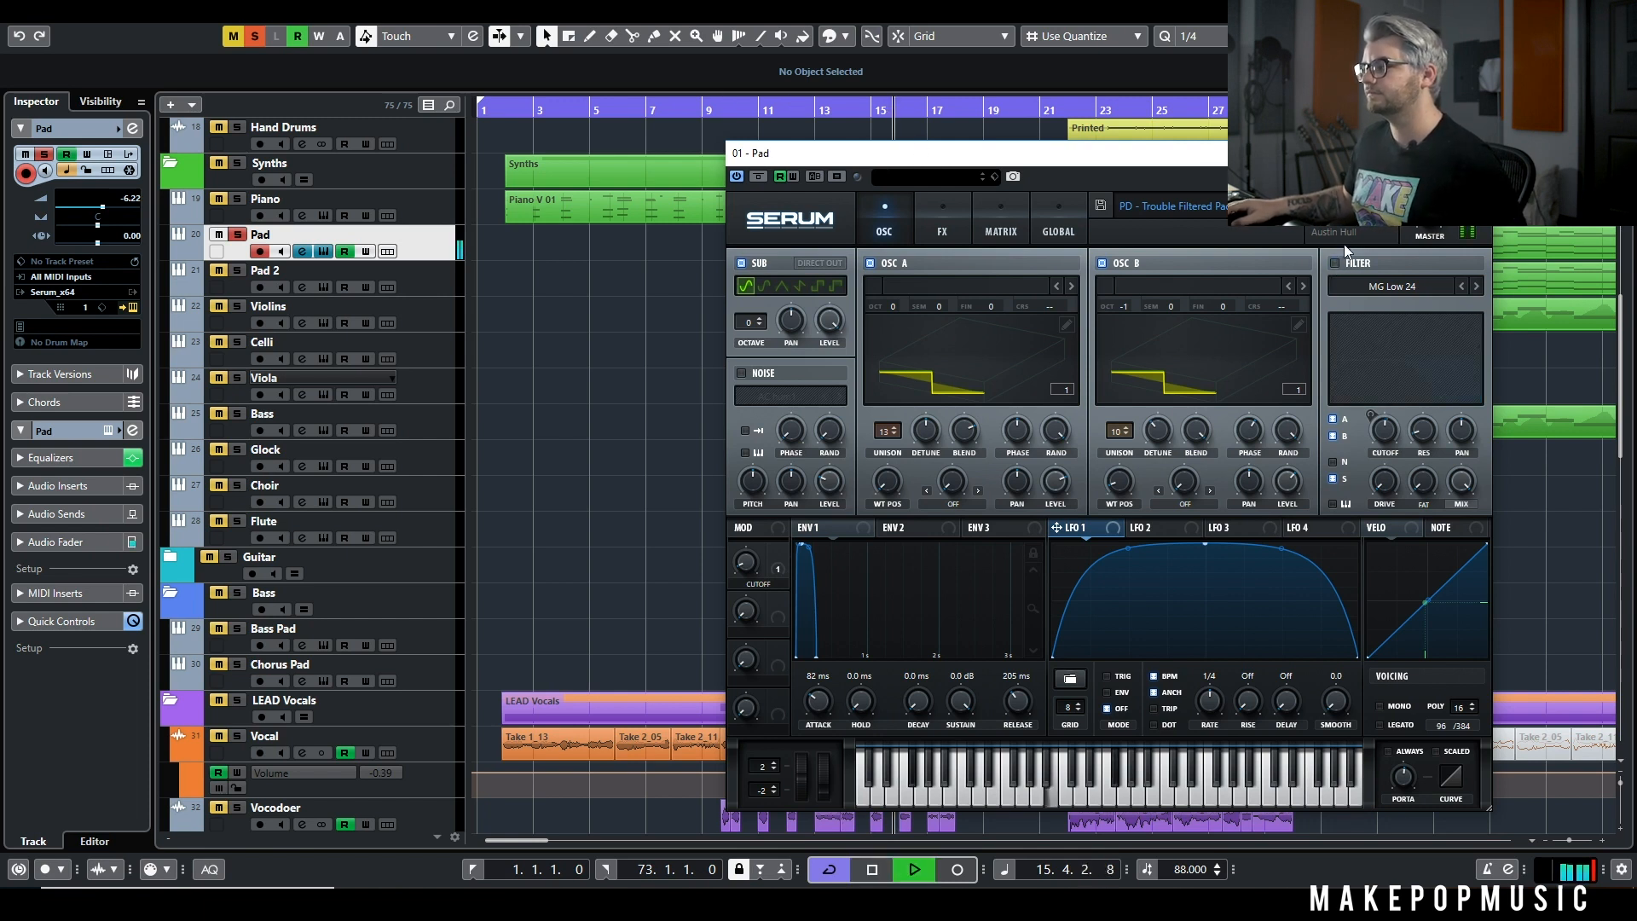
left_click(1336, 264)
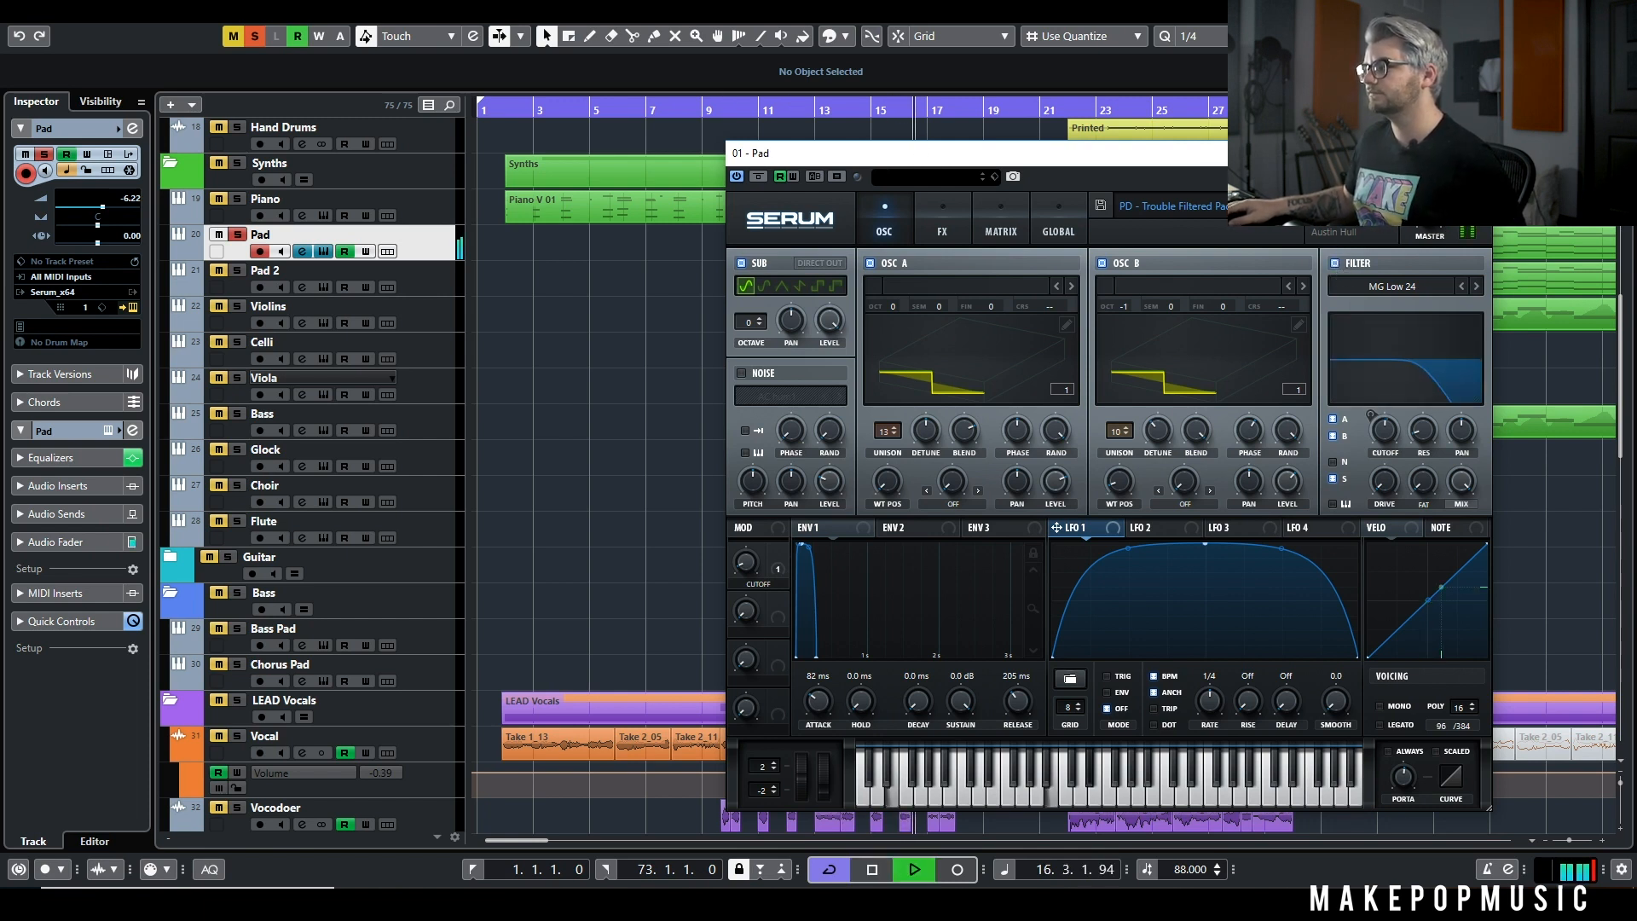
key("space")
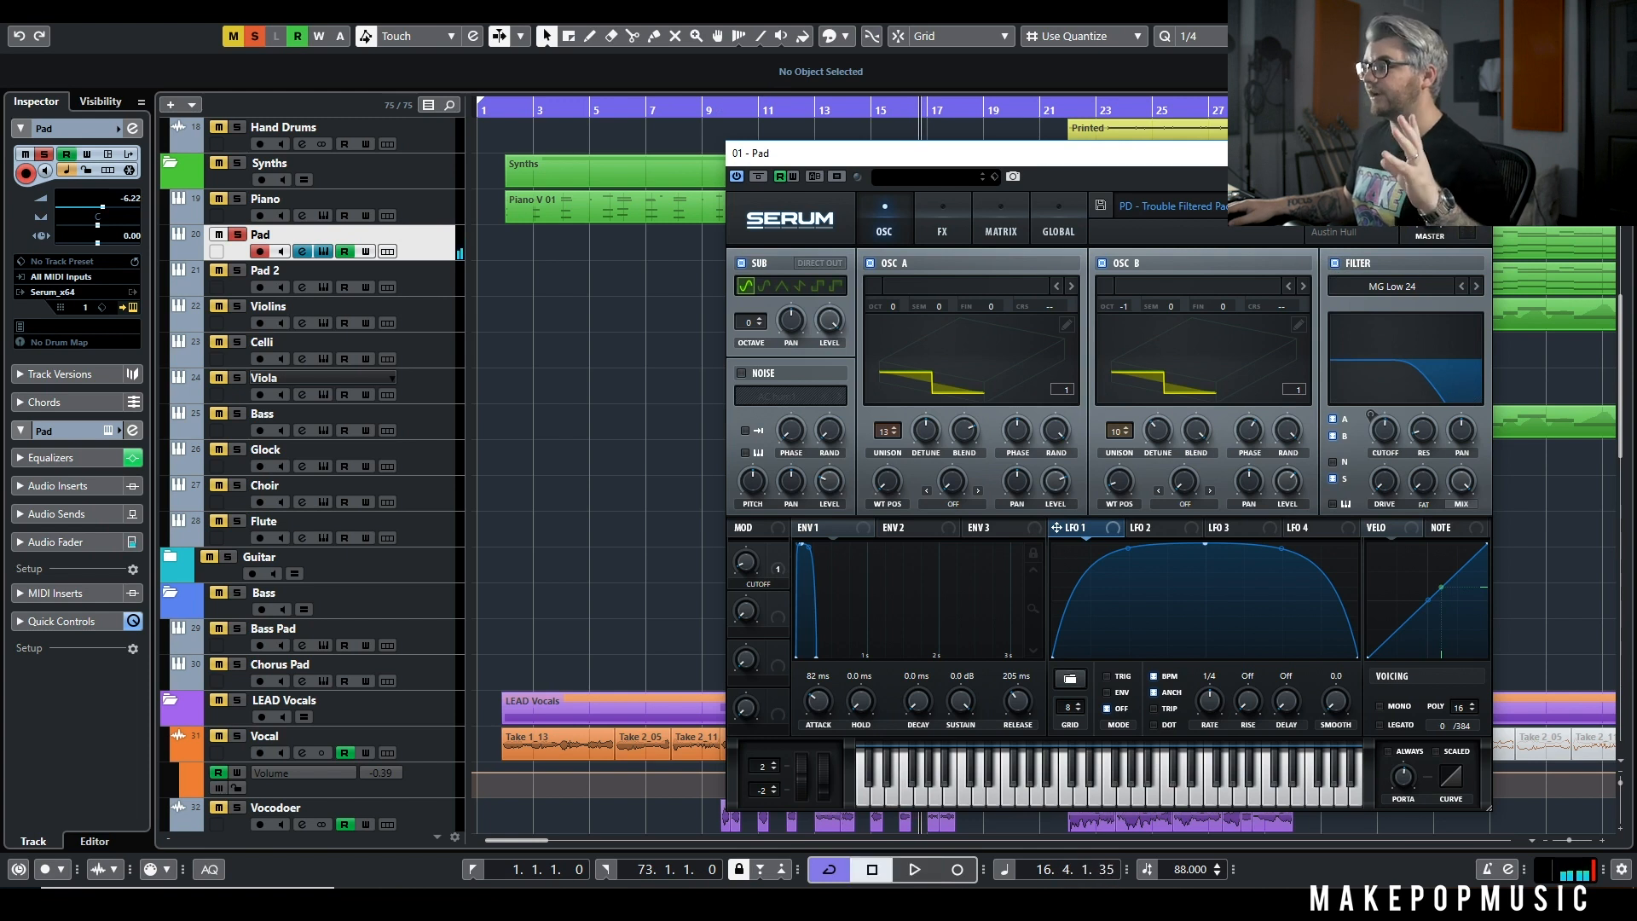
Step: Close the Pad's Serum instrument, move the solo from Pad to Pad 2, and open Pad 2's Serum instrument
left_click(1472, 153)
left_click(237, 270)
left_click(237, 236)
left_click(323, 287)
left_click_drag(829, 181, 842, 291)
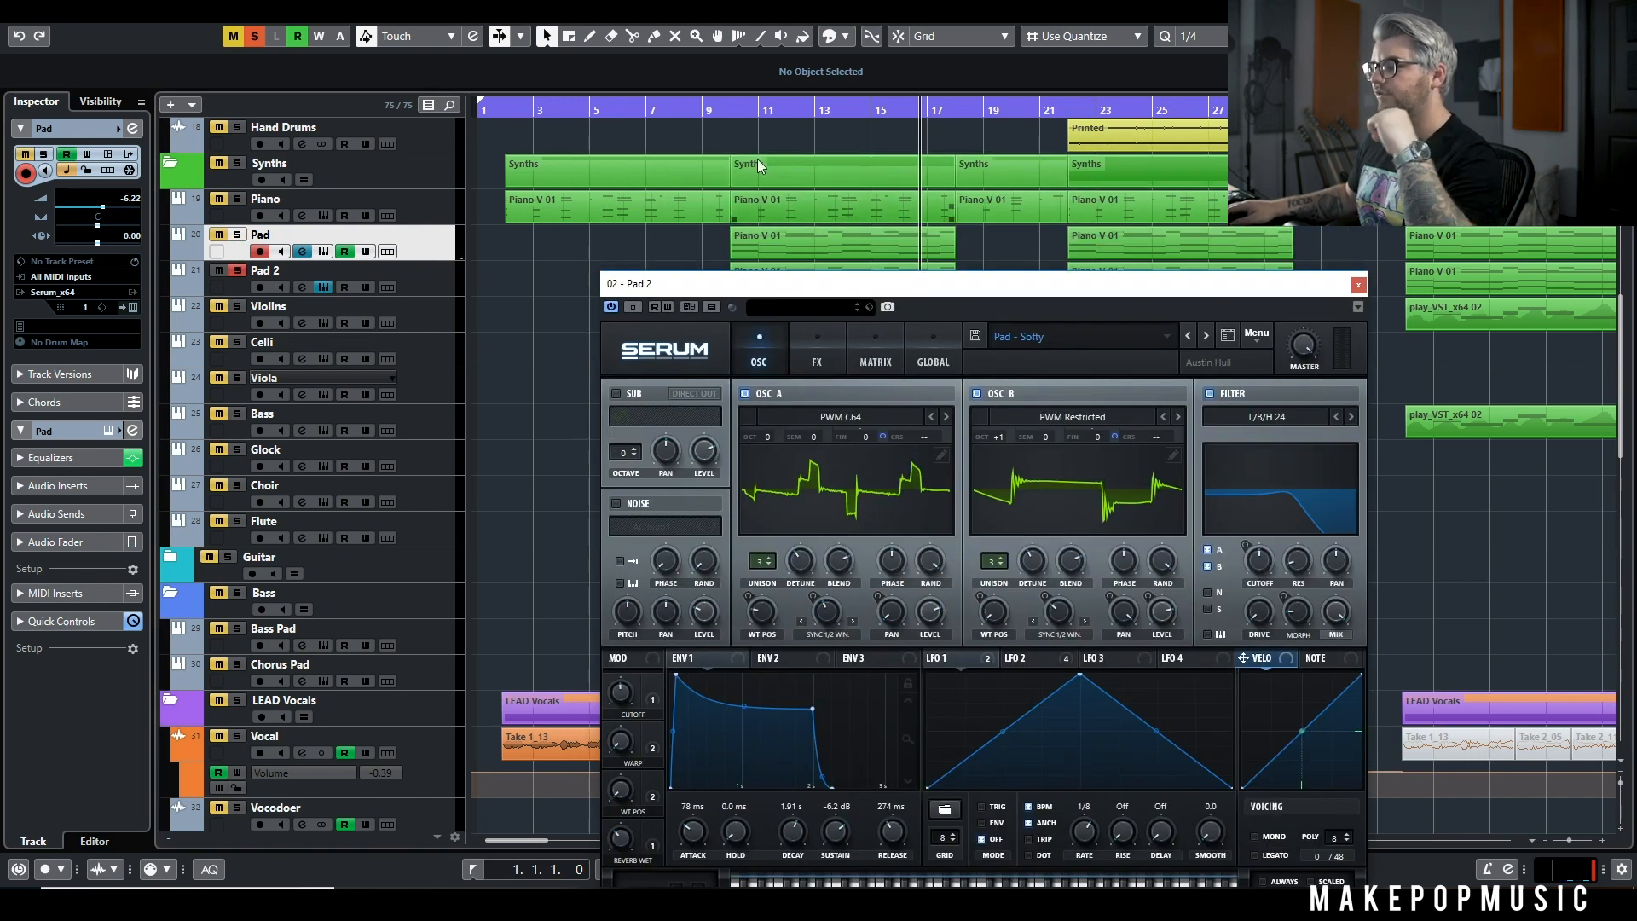
left_click_drag(968, 286, 1307, 143)
Step: Play Pad 2 in solo from about bar 10 while inspecting Serum's effects chain, and return to its oscillator view
left_click(728, 113)
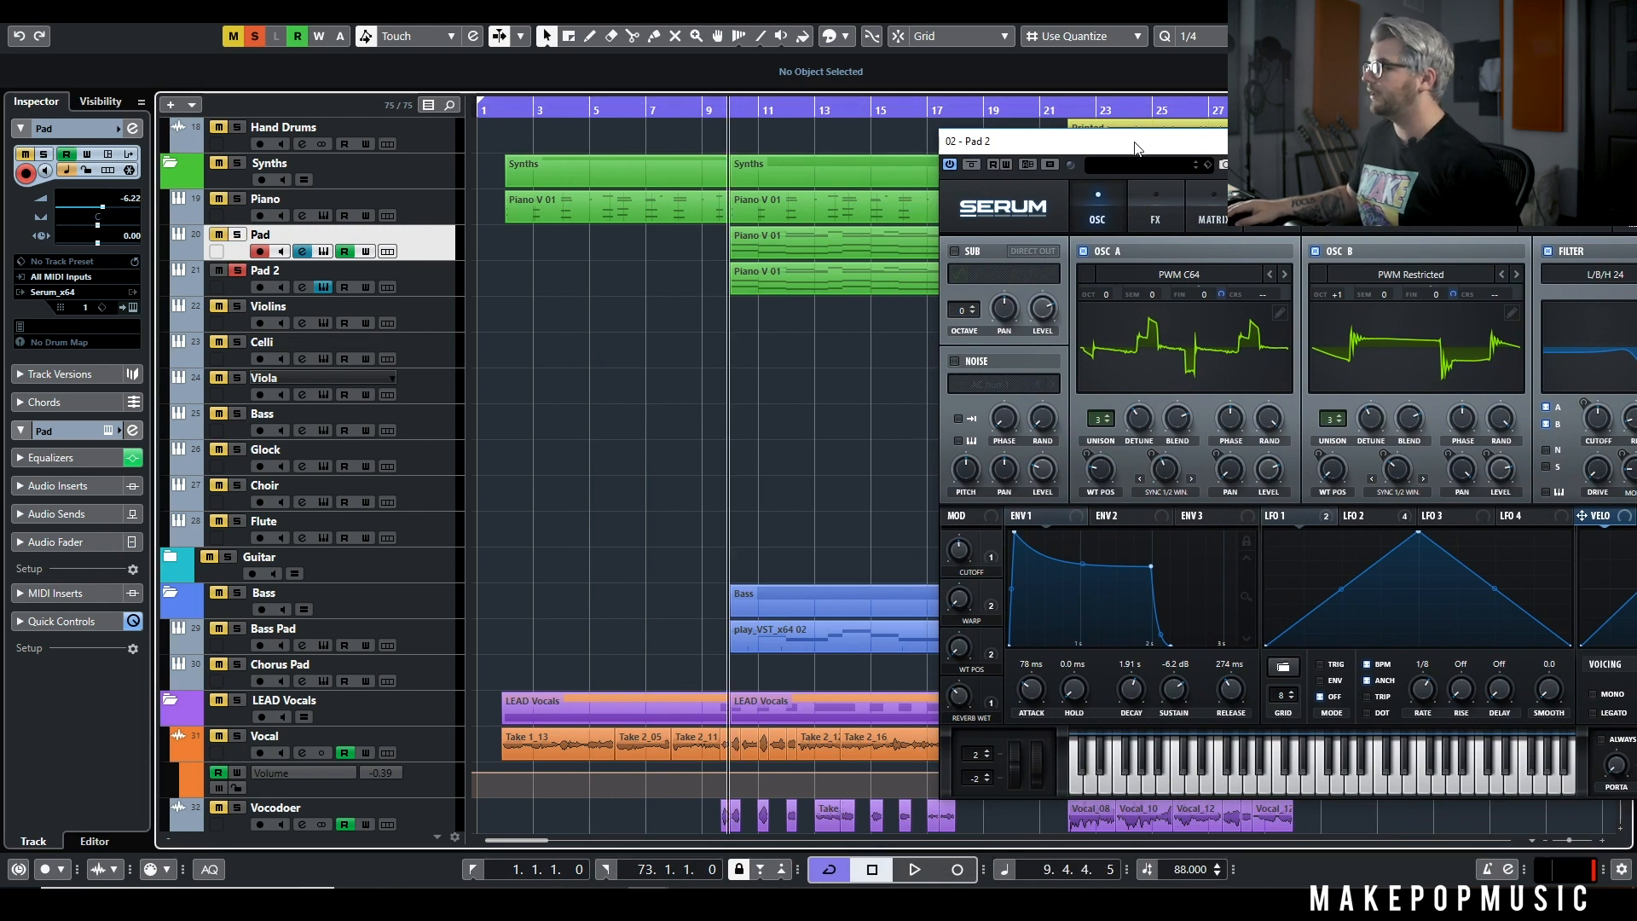
left_click_drag(1141, 151, 979, 78)
key("space")
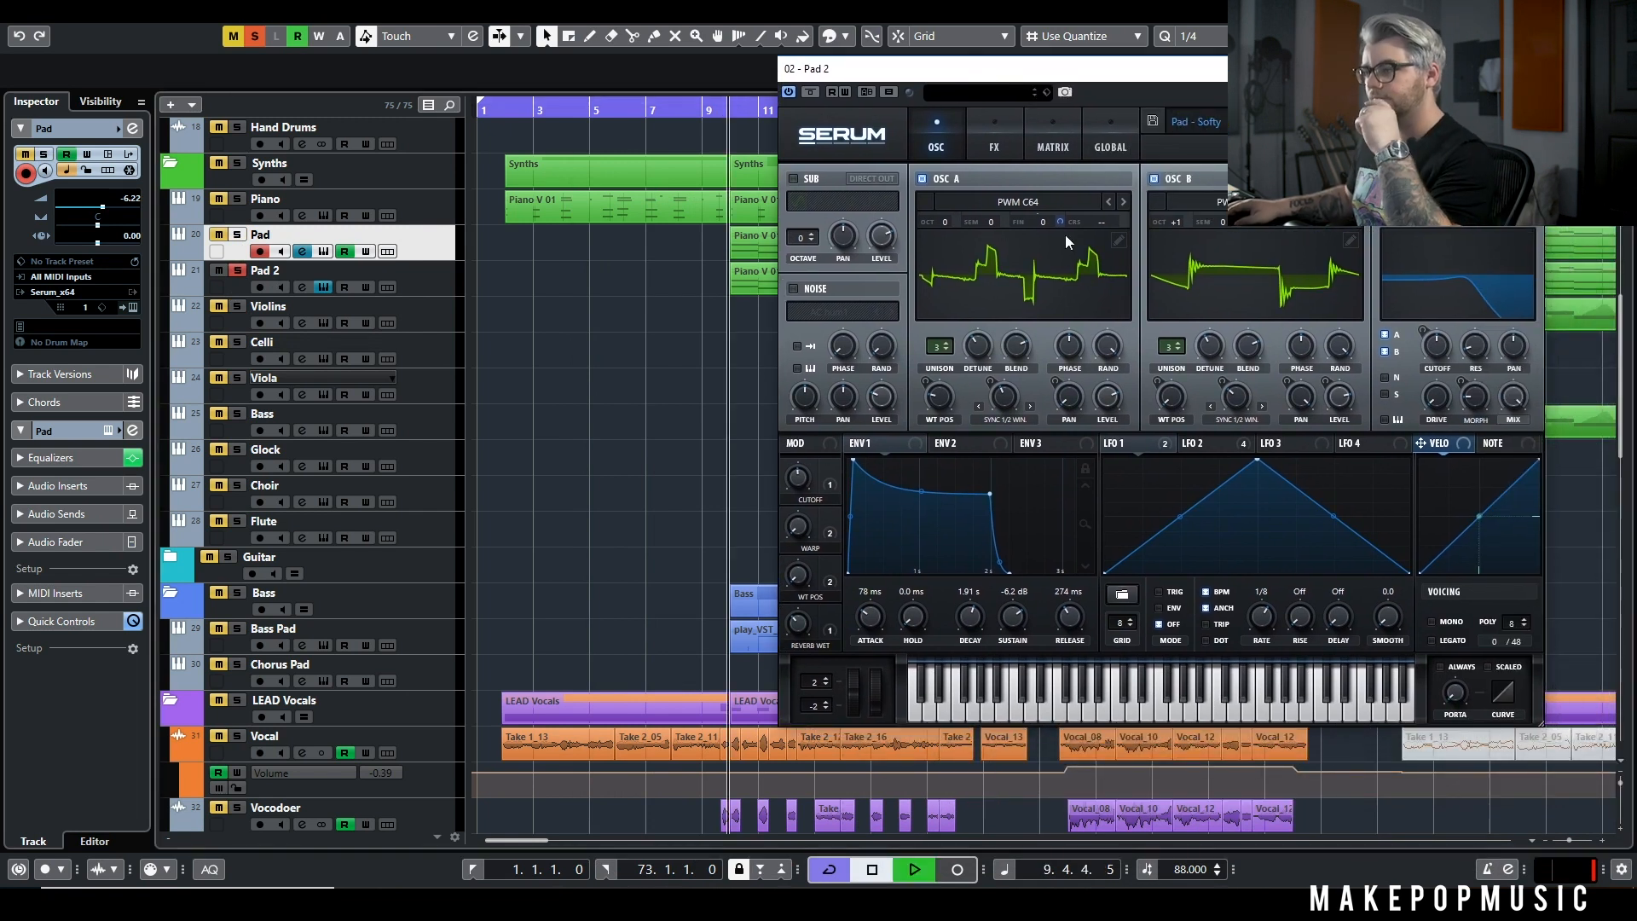
left_click(1006, 134)
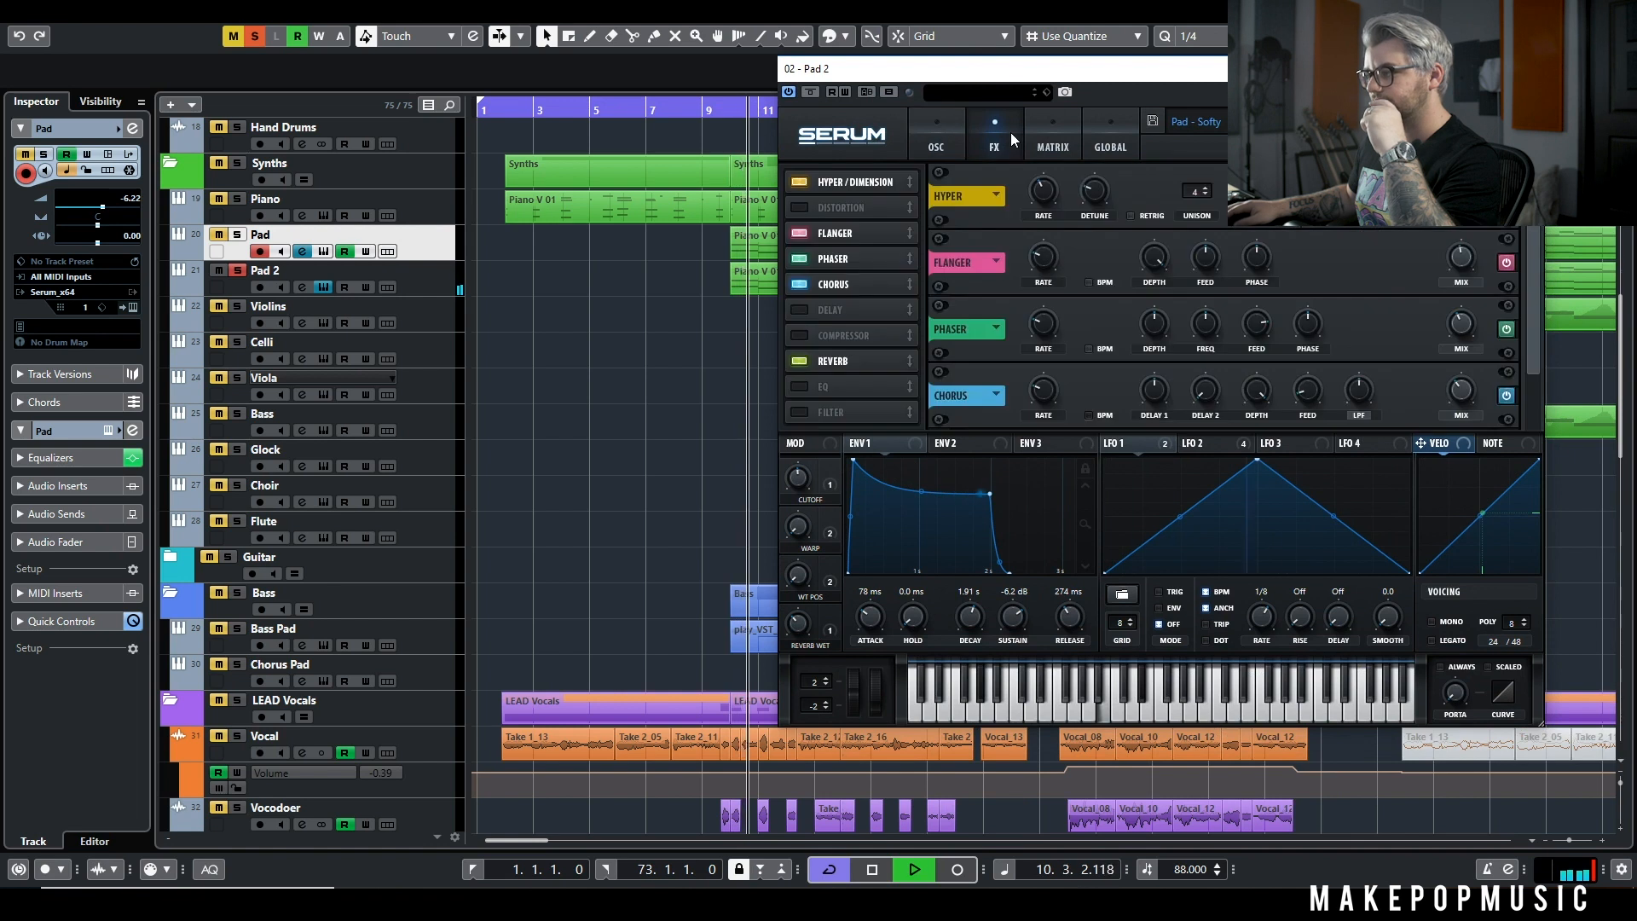
left_click_drag(1532, 256, 1532, 292)
left_click(948, 141)
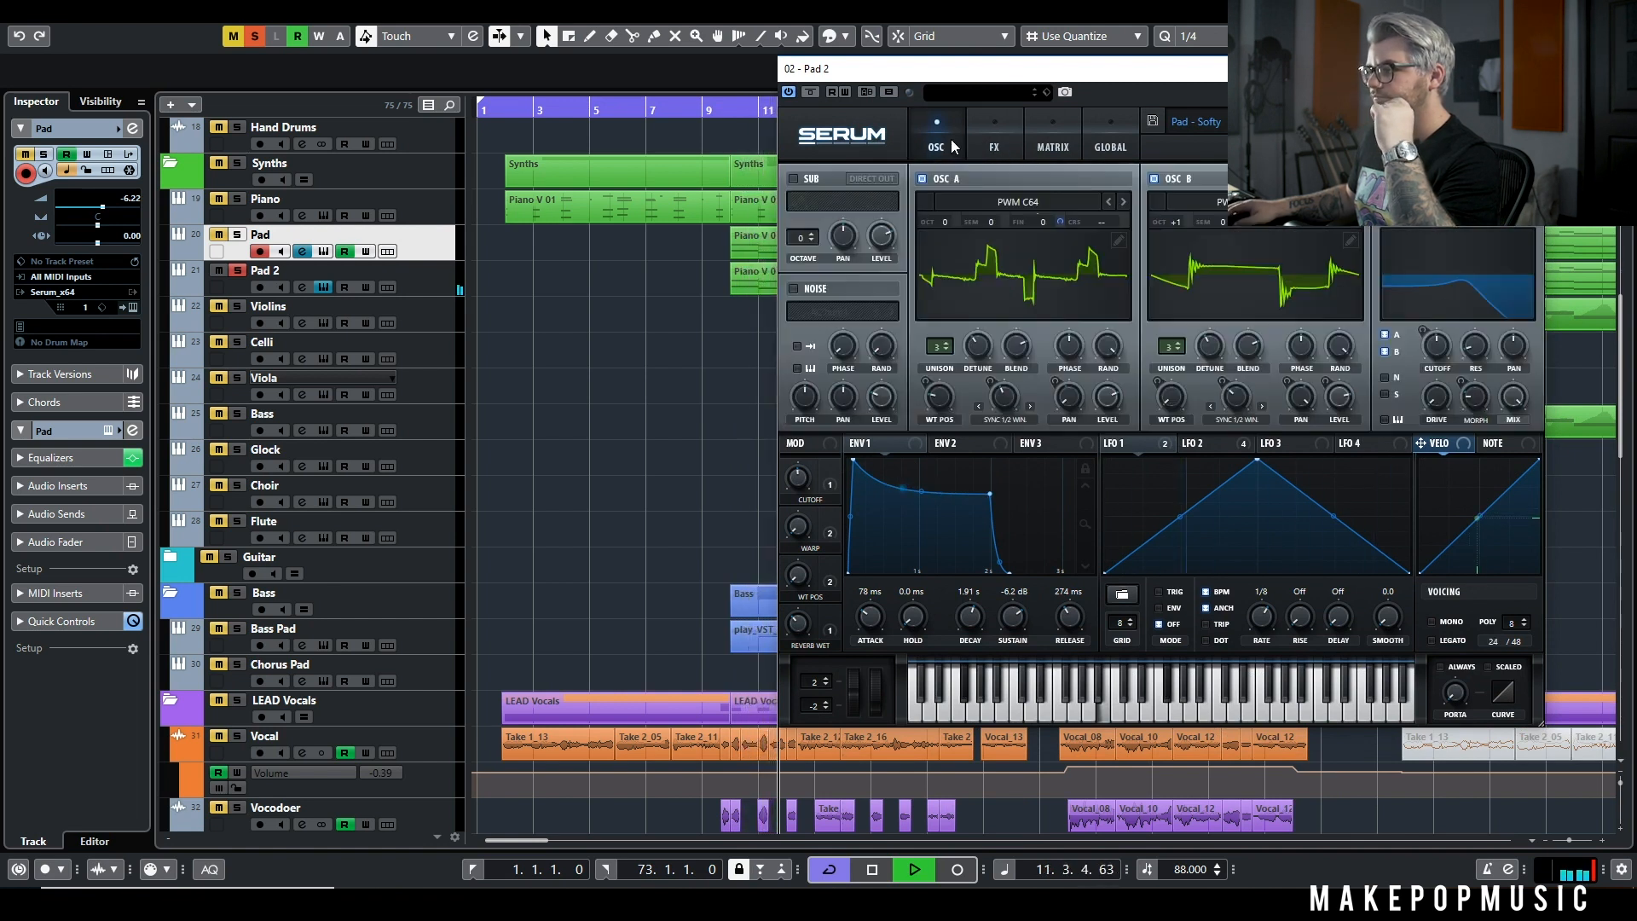
Step: Clear the Pad 2 solo during playback, stop, and close its Serum instrument
left_click(238, 271)
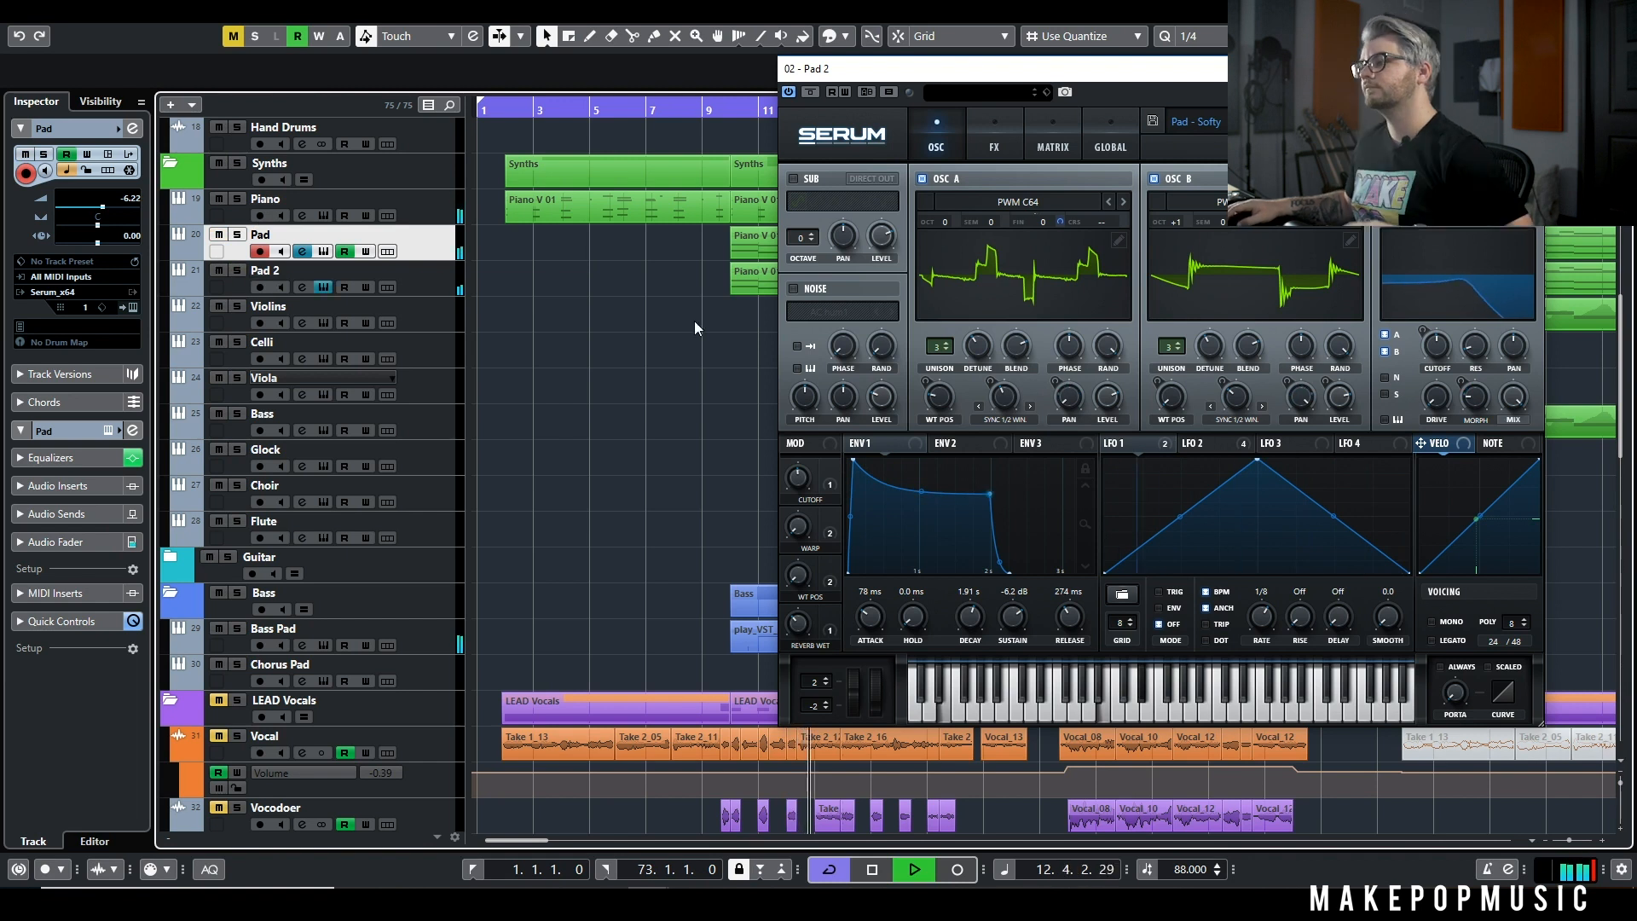
key("space")
left_click(324, 286)
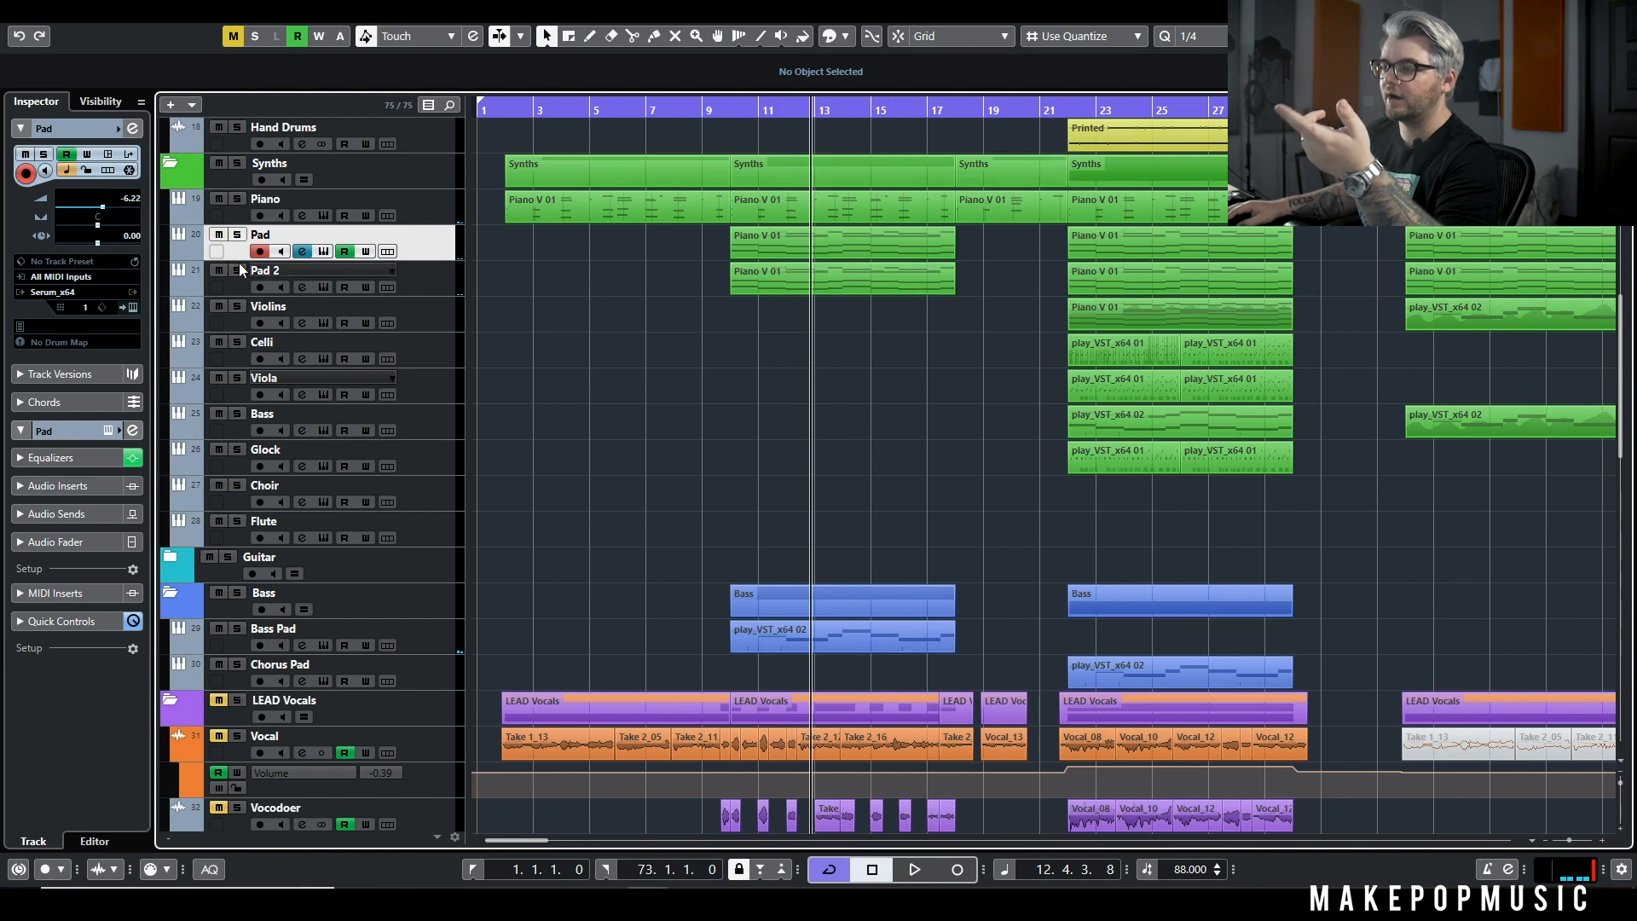
Step: Play the Pad track in solo, add the Piano track to the solo, and stop
left_click(237, 234)
key("space")
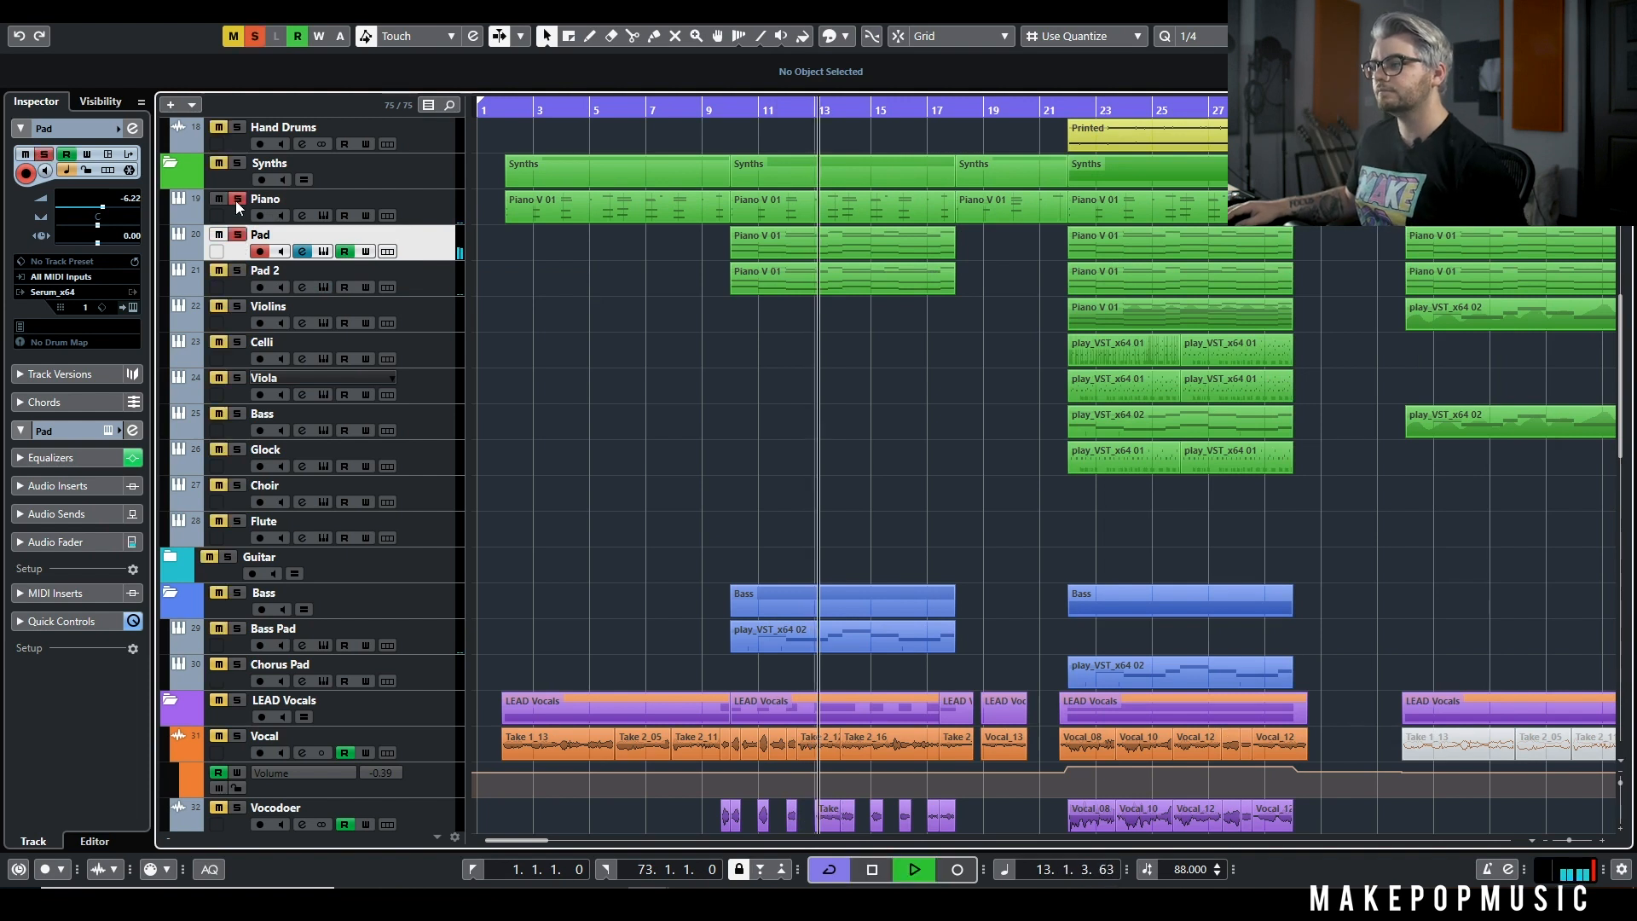
key("space")
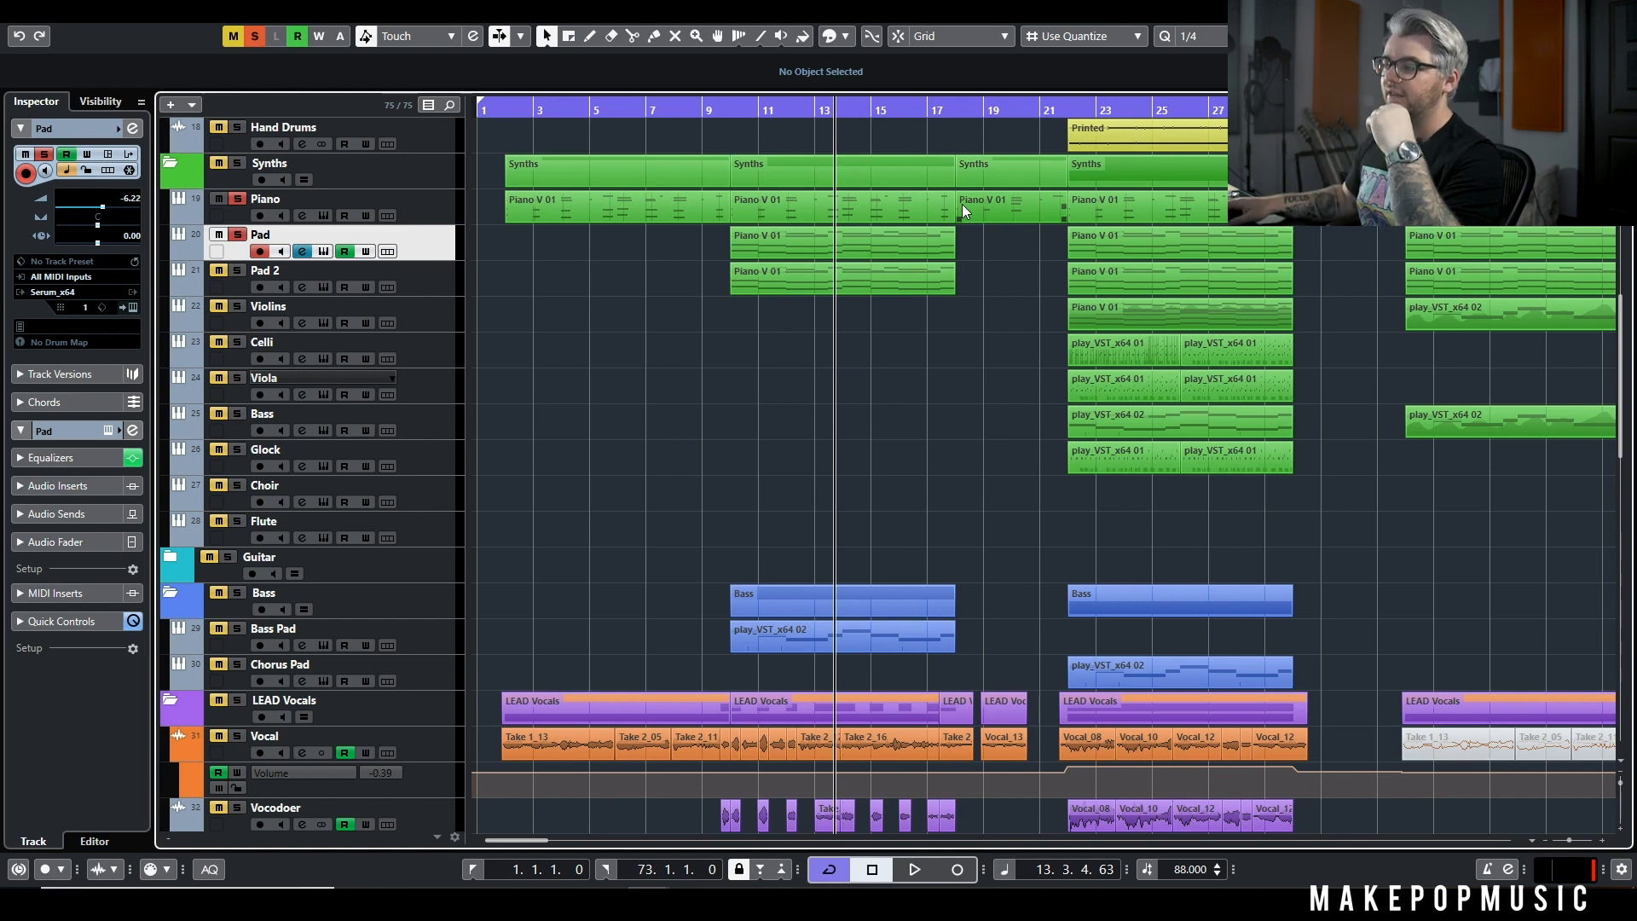
Step: Swap Pad for Pad 2 in the Piano solo, set Pad 2's volume to -11.1 during playback, clear all solos, and stop
left_click(239, 270)
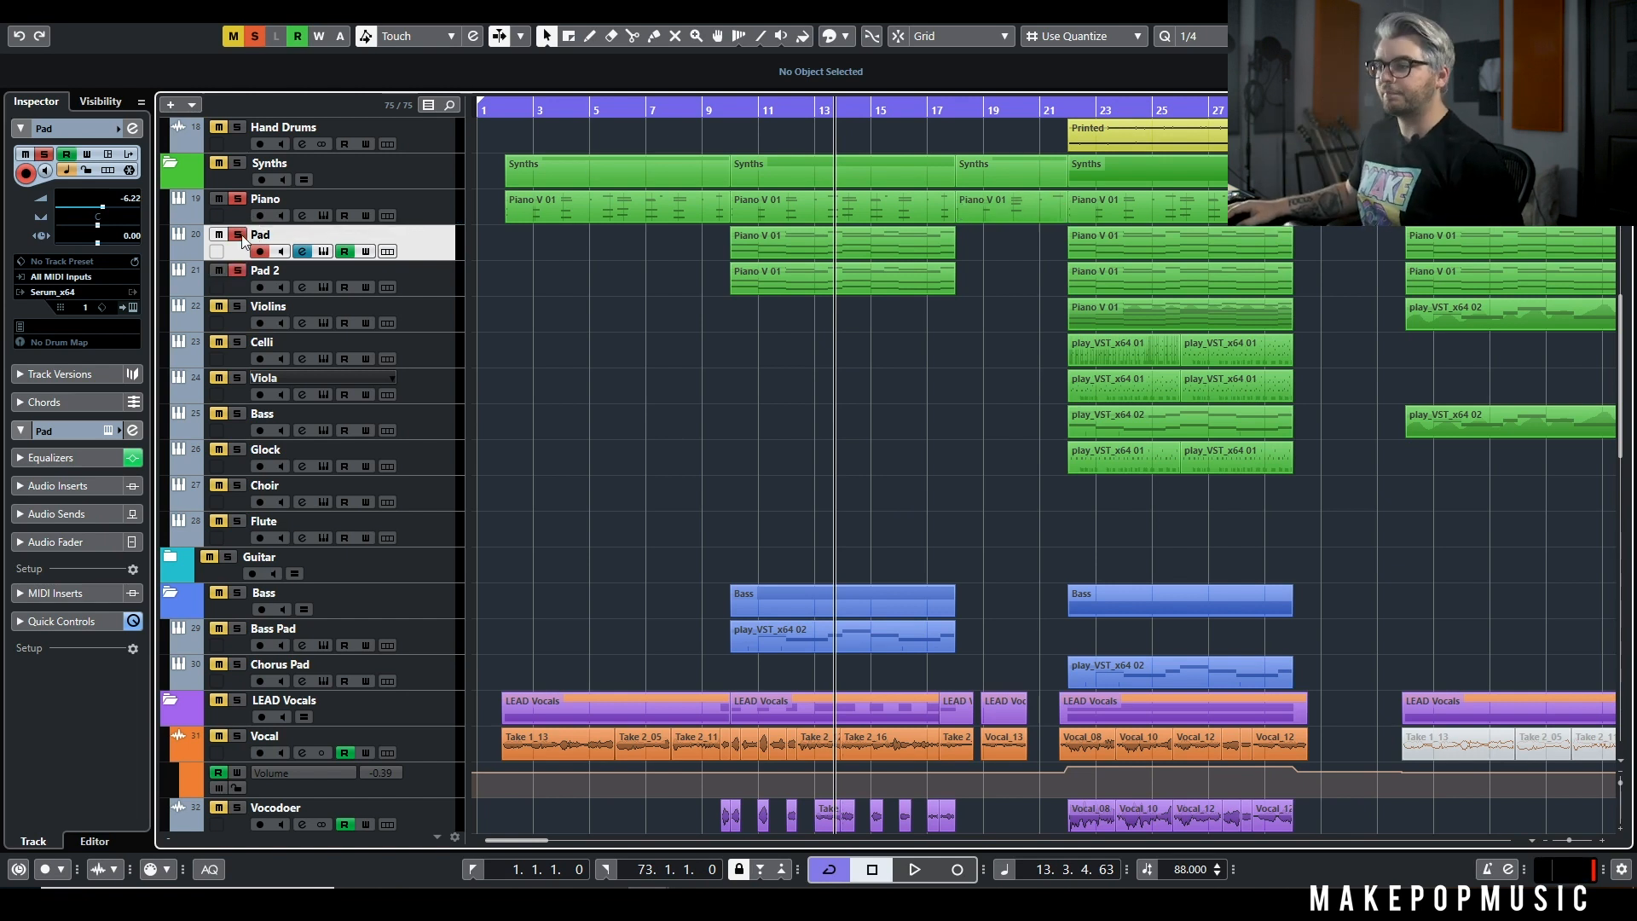
left_click(239, 235)
key("space")
left_click(437, 269)
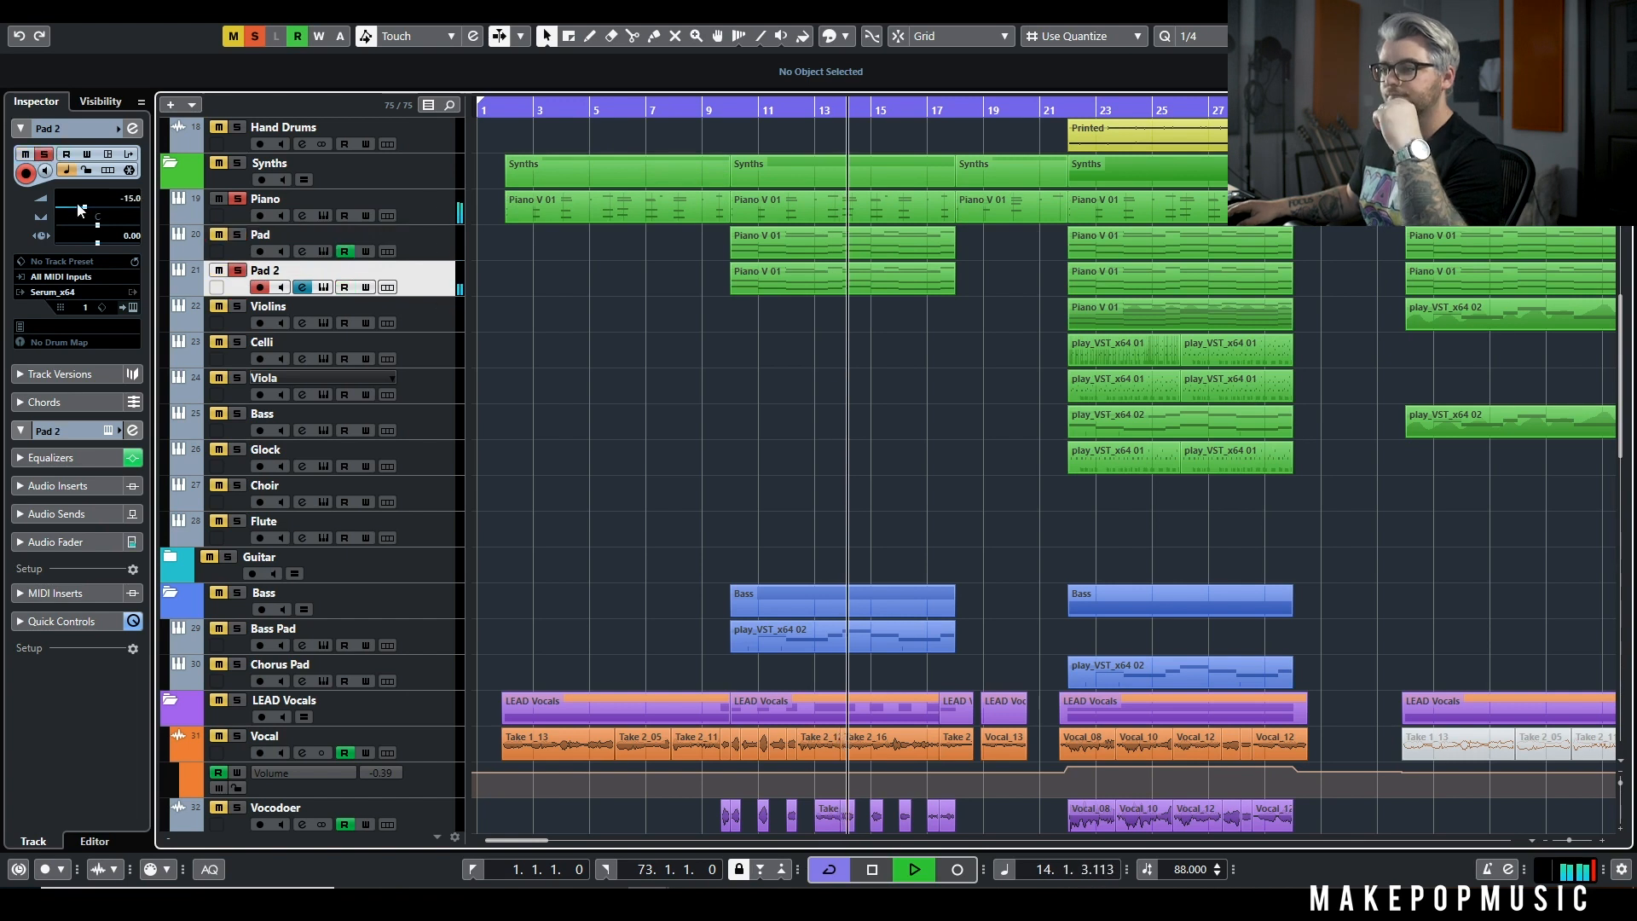
left_click_drag(95, 207, 91, 207)
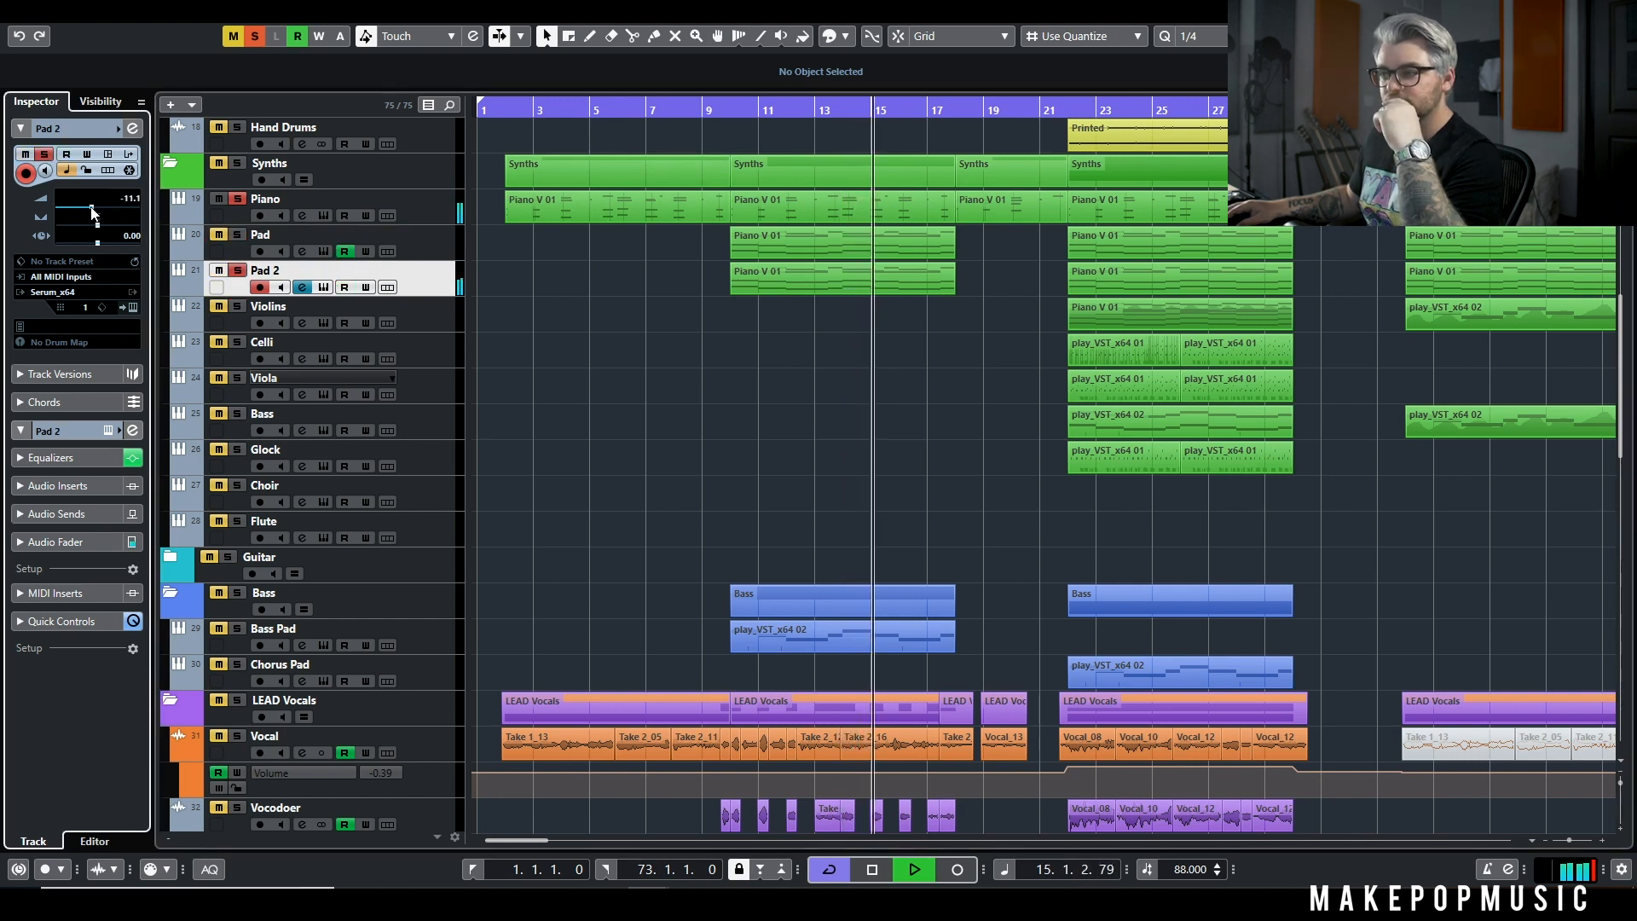
left_click(254, 37)
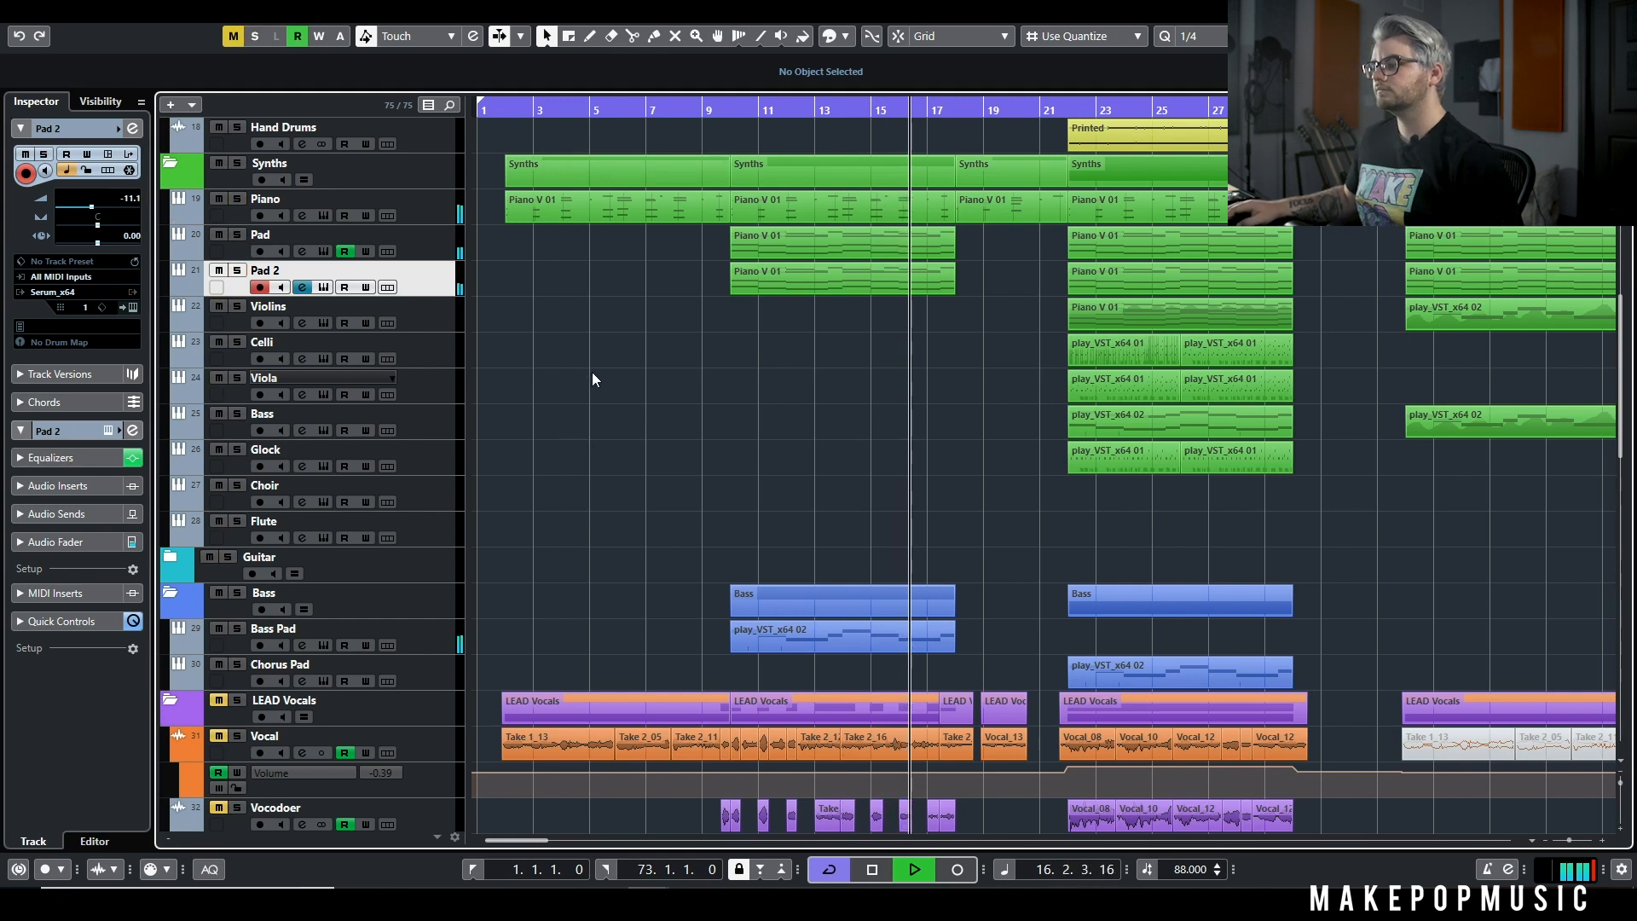
key("space")
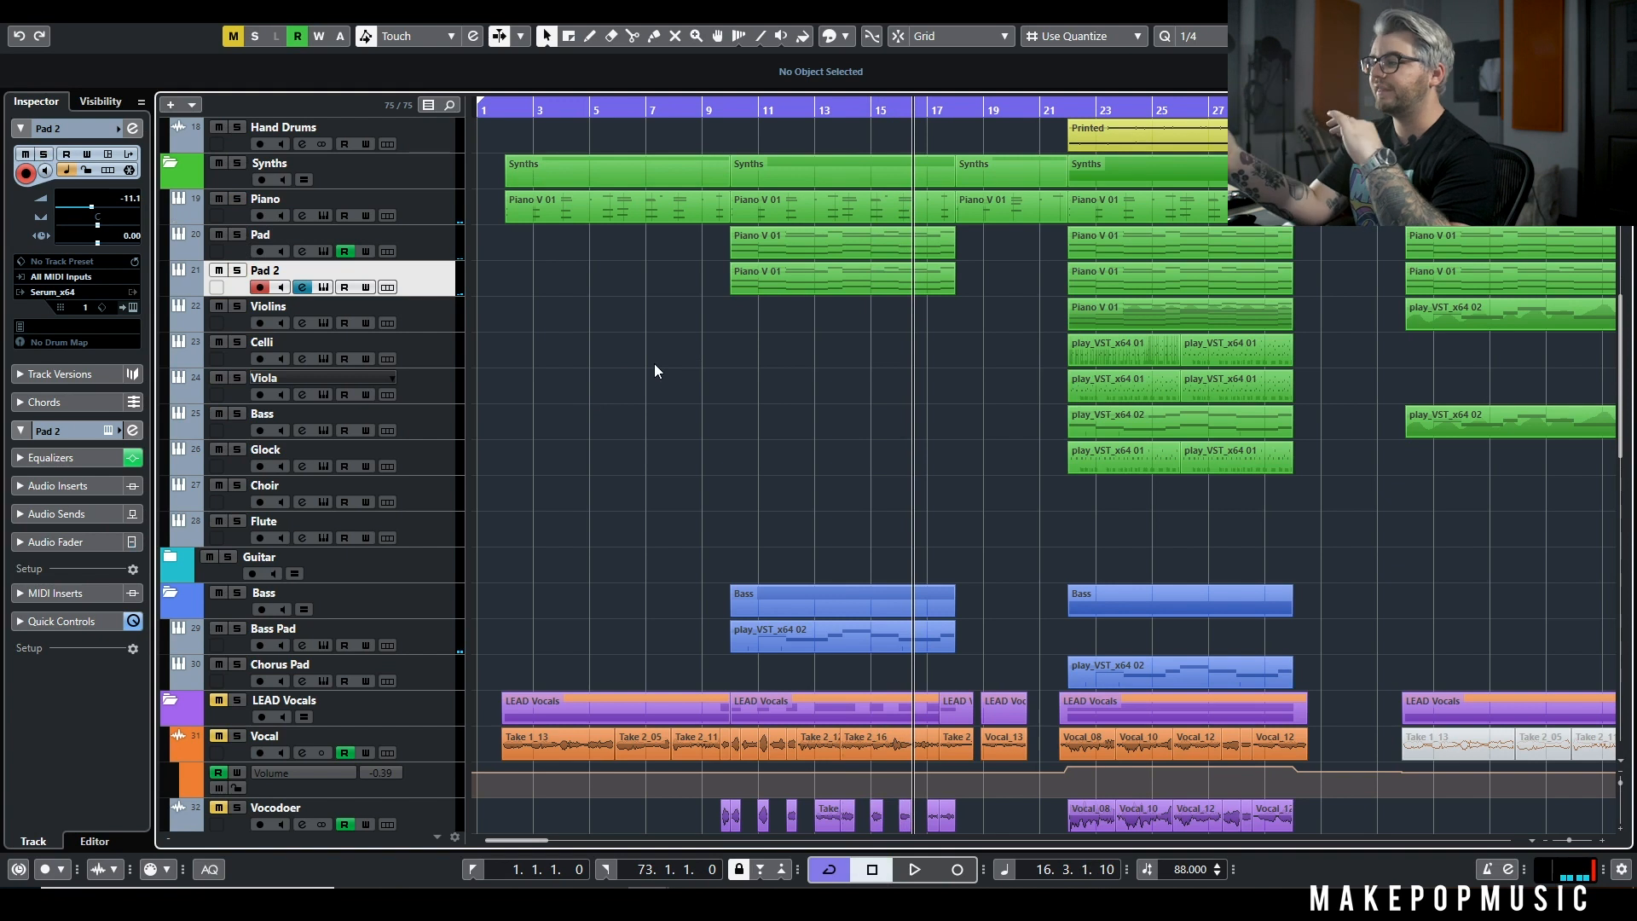
Step: Solo the Bass Pad track and set the playback position to about bar 10
scroll(758, 256, "down", 4)
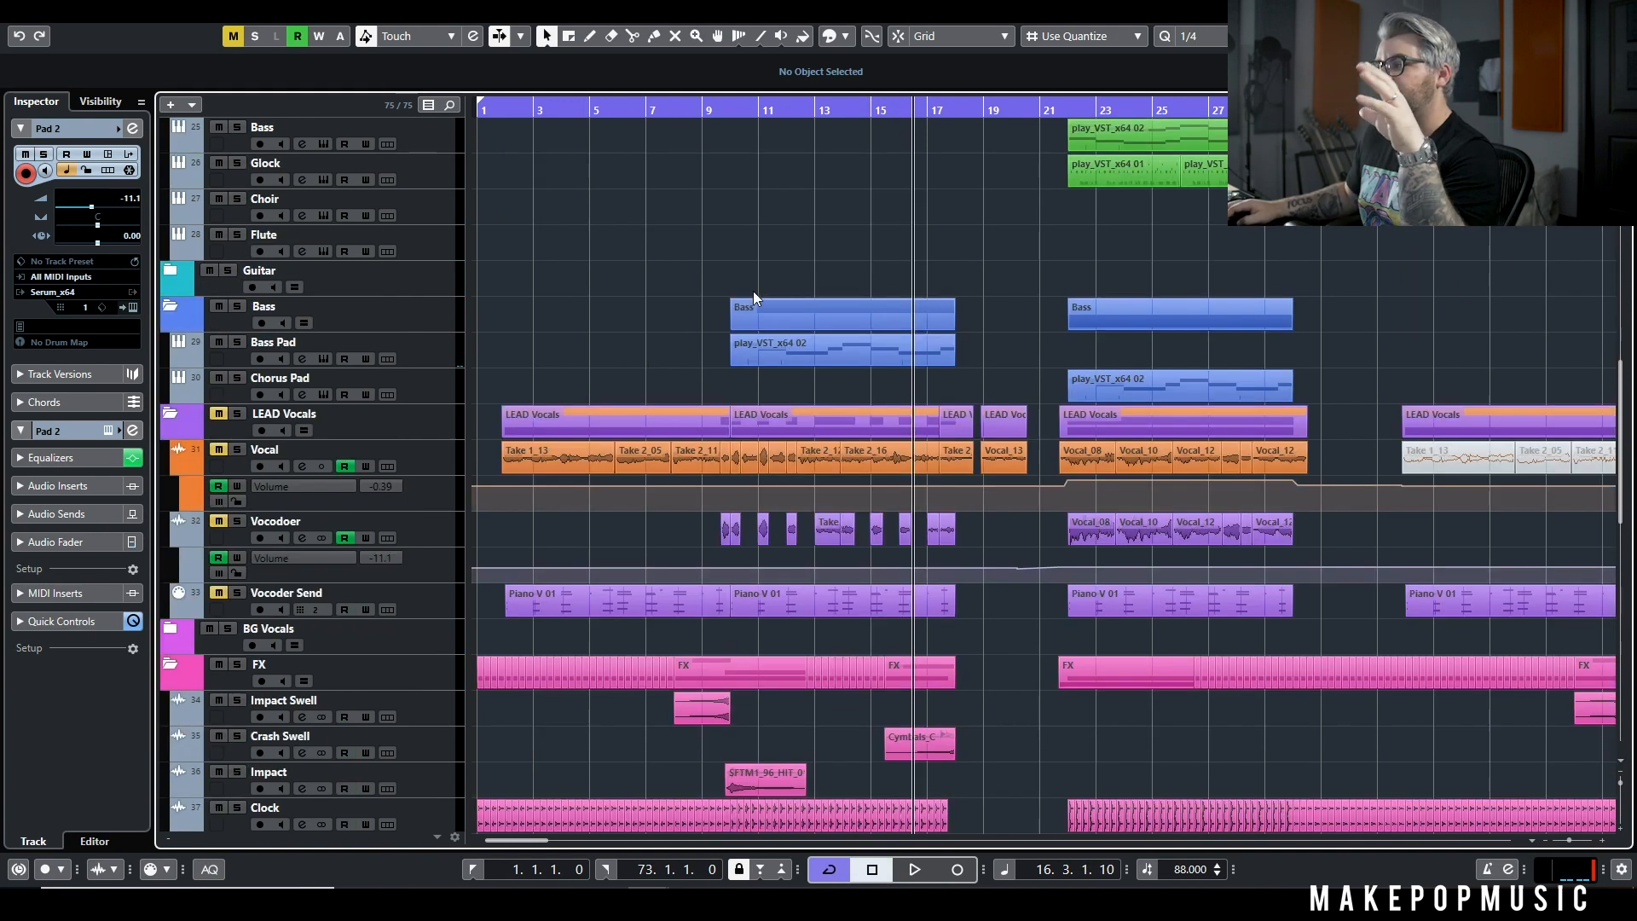
scroll(767, 284, "up", 6)
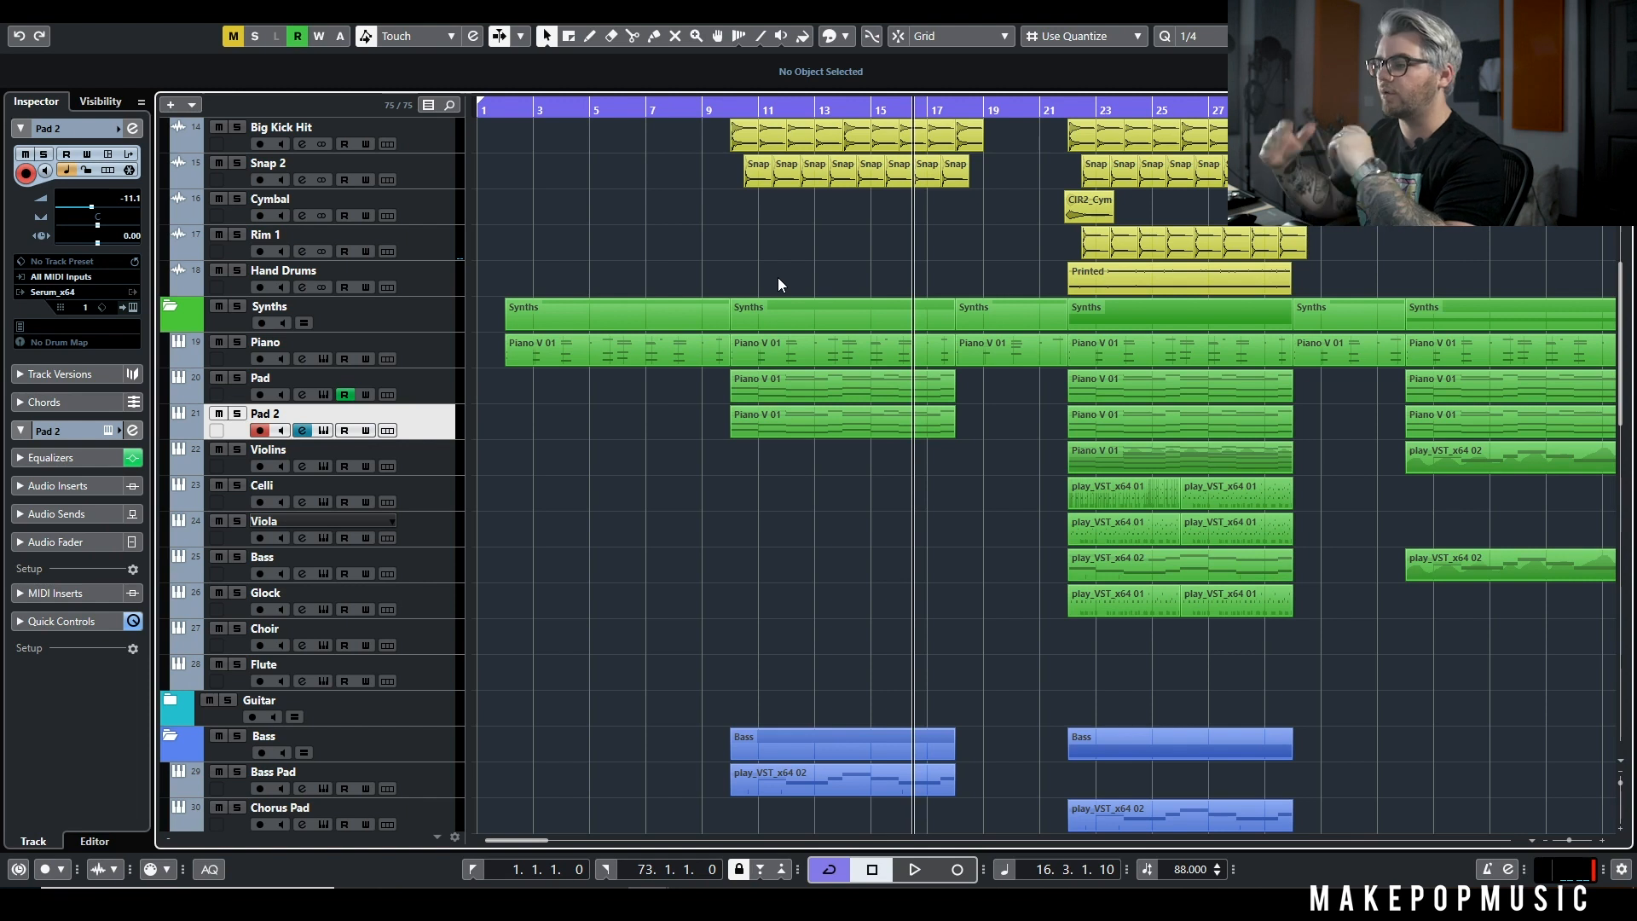
scroll(237, 239, "down", 8)
left_click(237, 198)
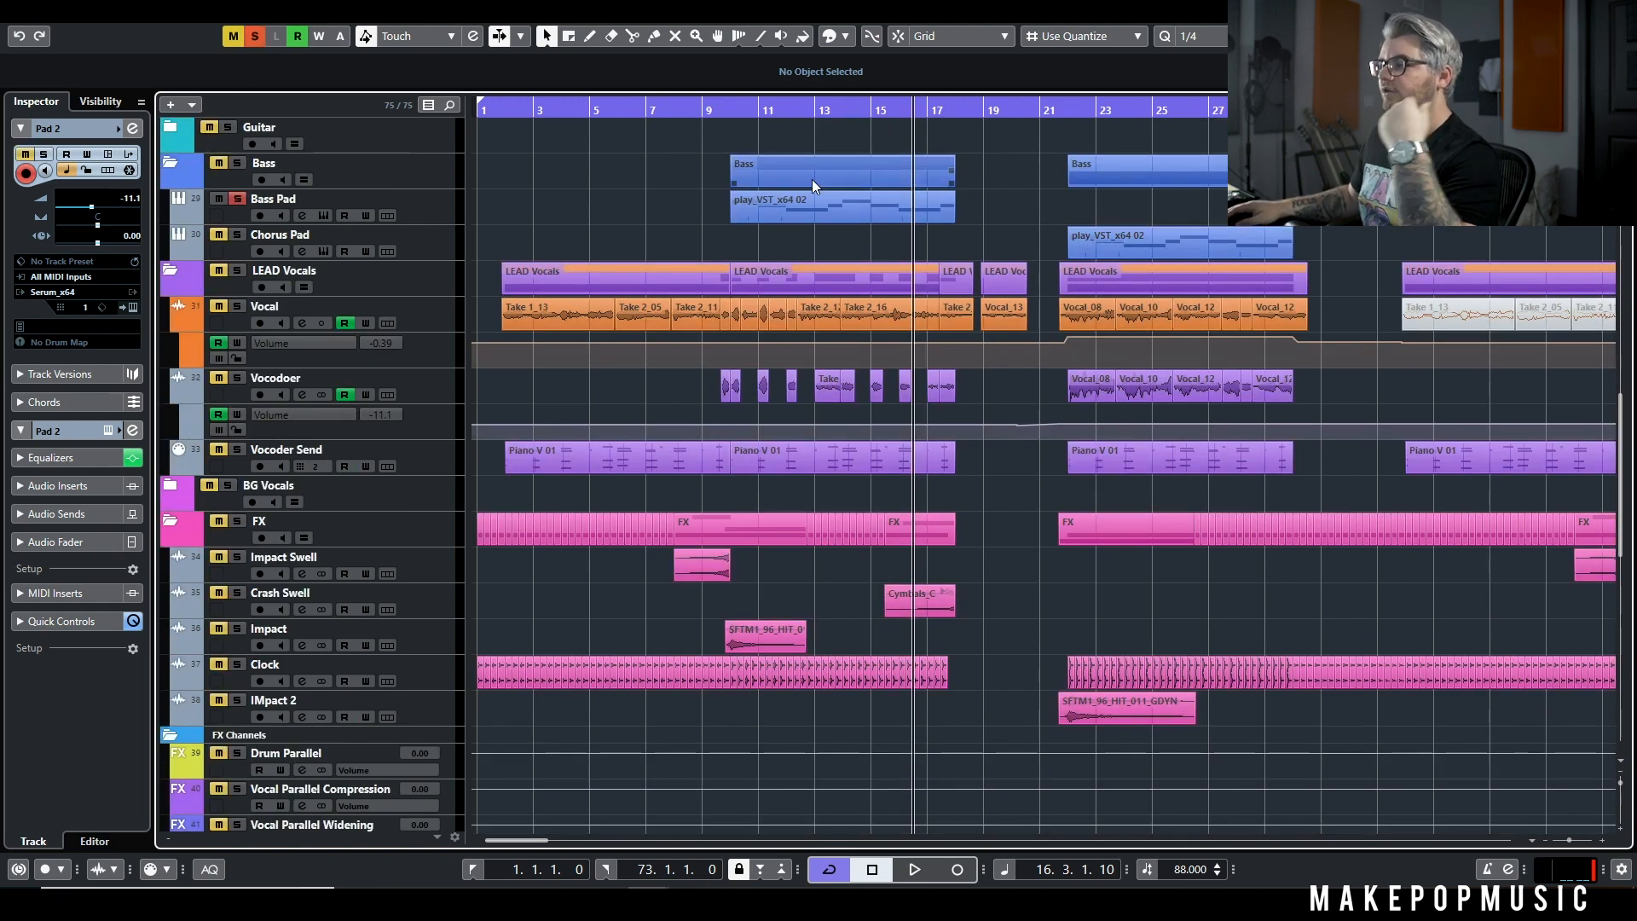
left_click(730, 110)
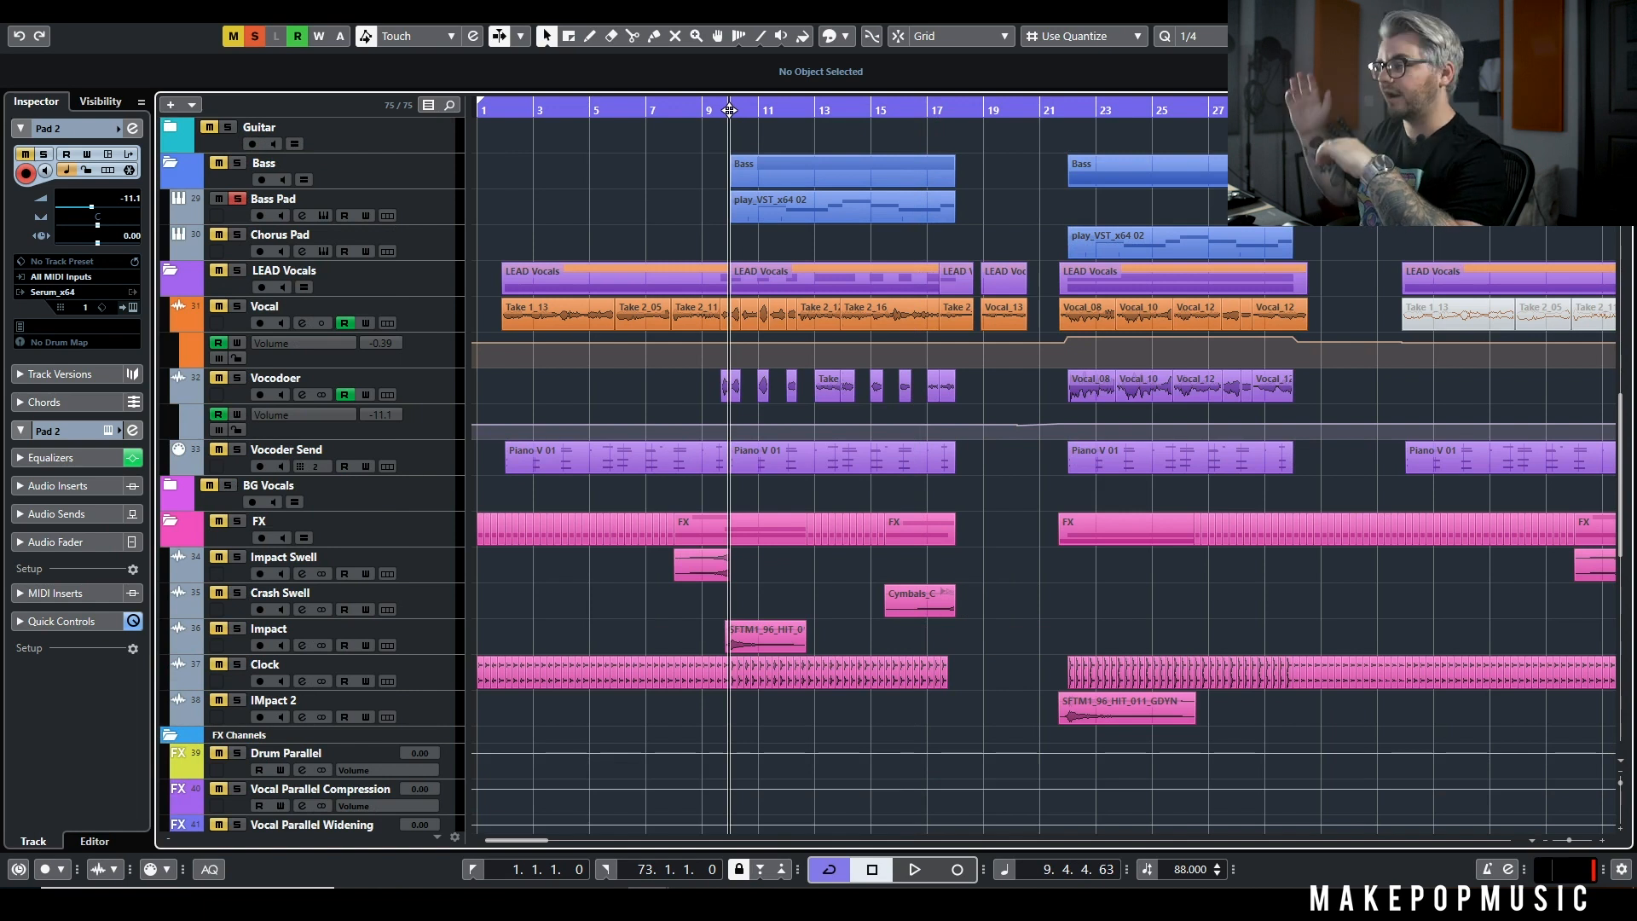
Step: Open Bass Pad's Serum instrument, look up its MPM Saucey Basses folder among the User presets, and close the instrument
left_click(323, 216)
left_click(1184, 157)
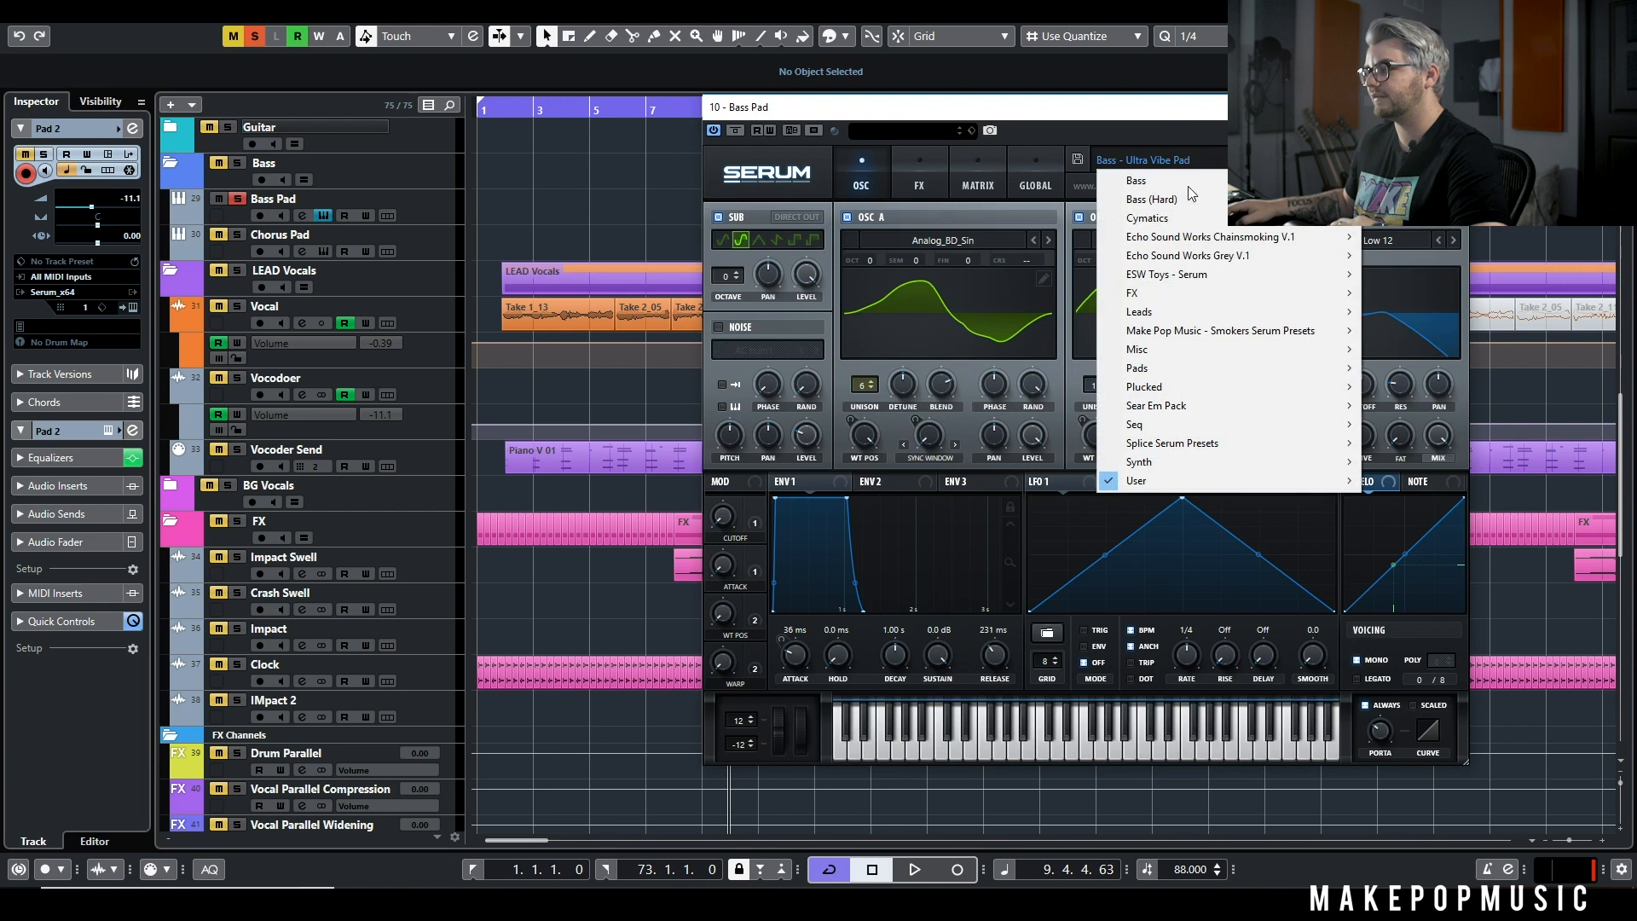
mouse_move(1199, 486)
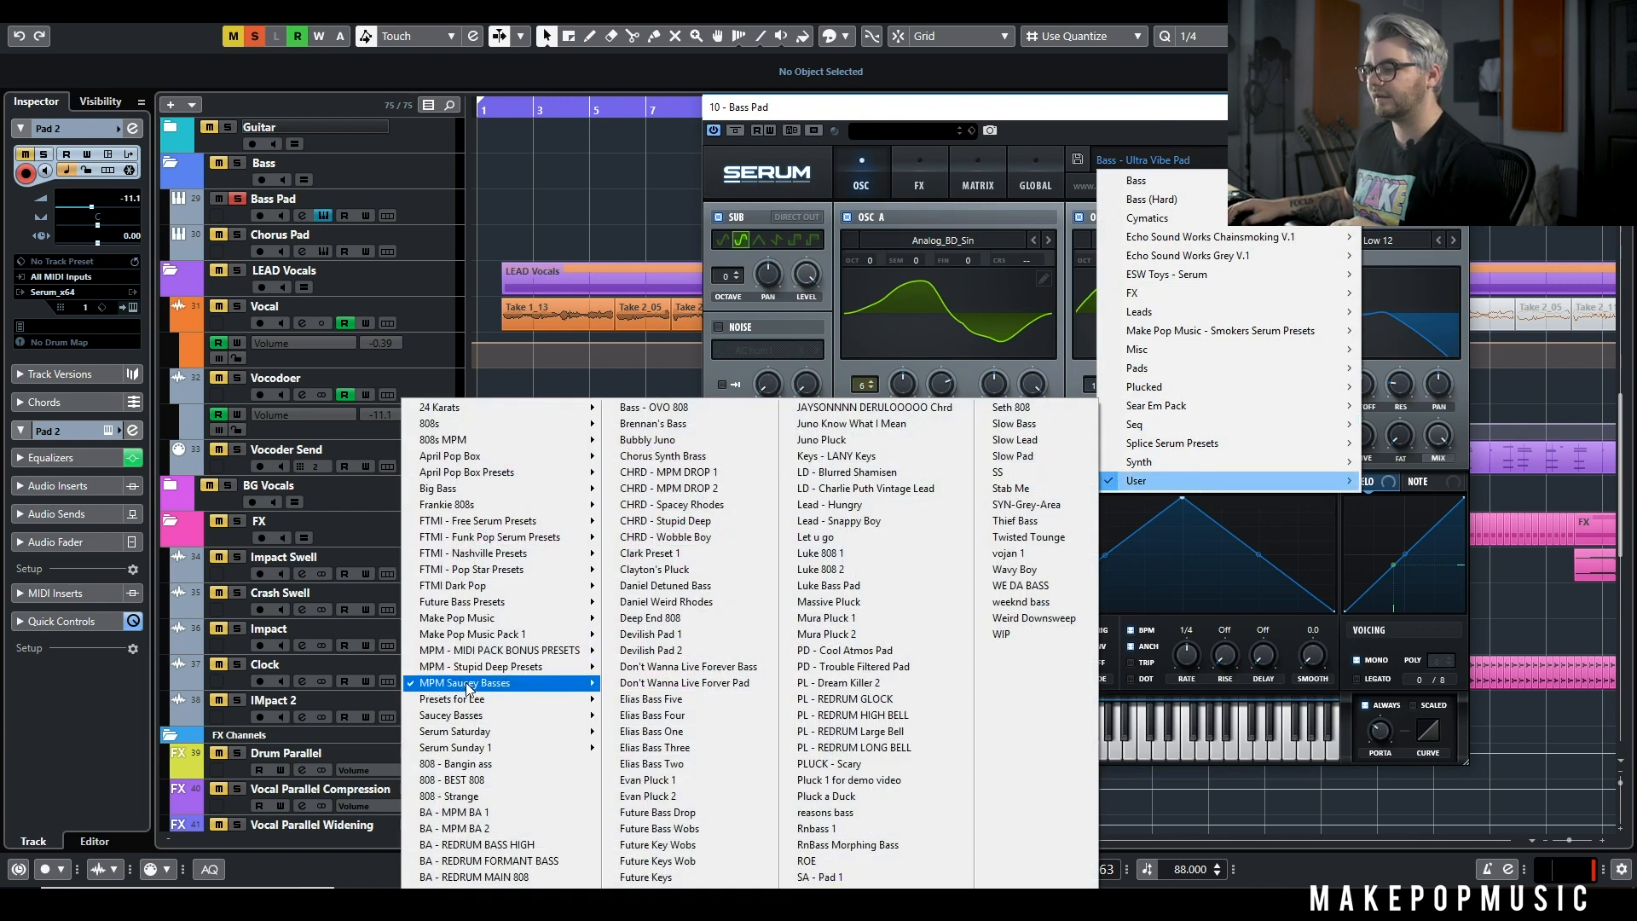
mouse_move(478, 683)
left_click(1036, 78)
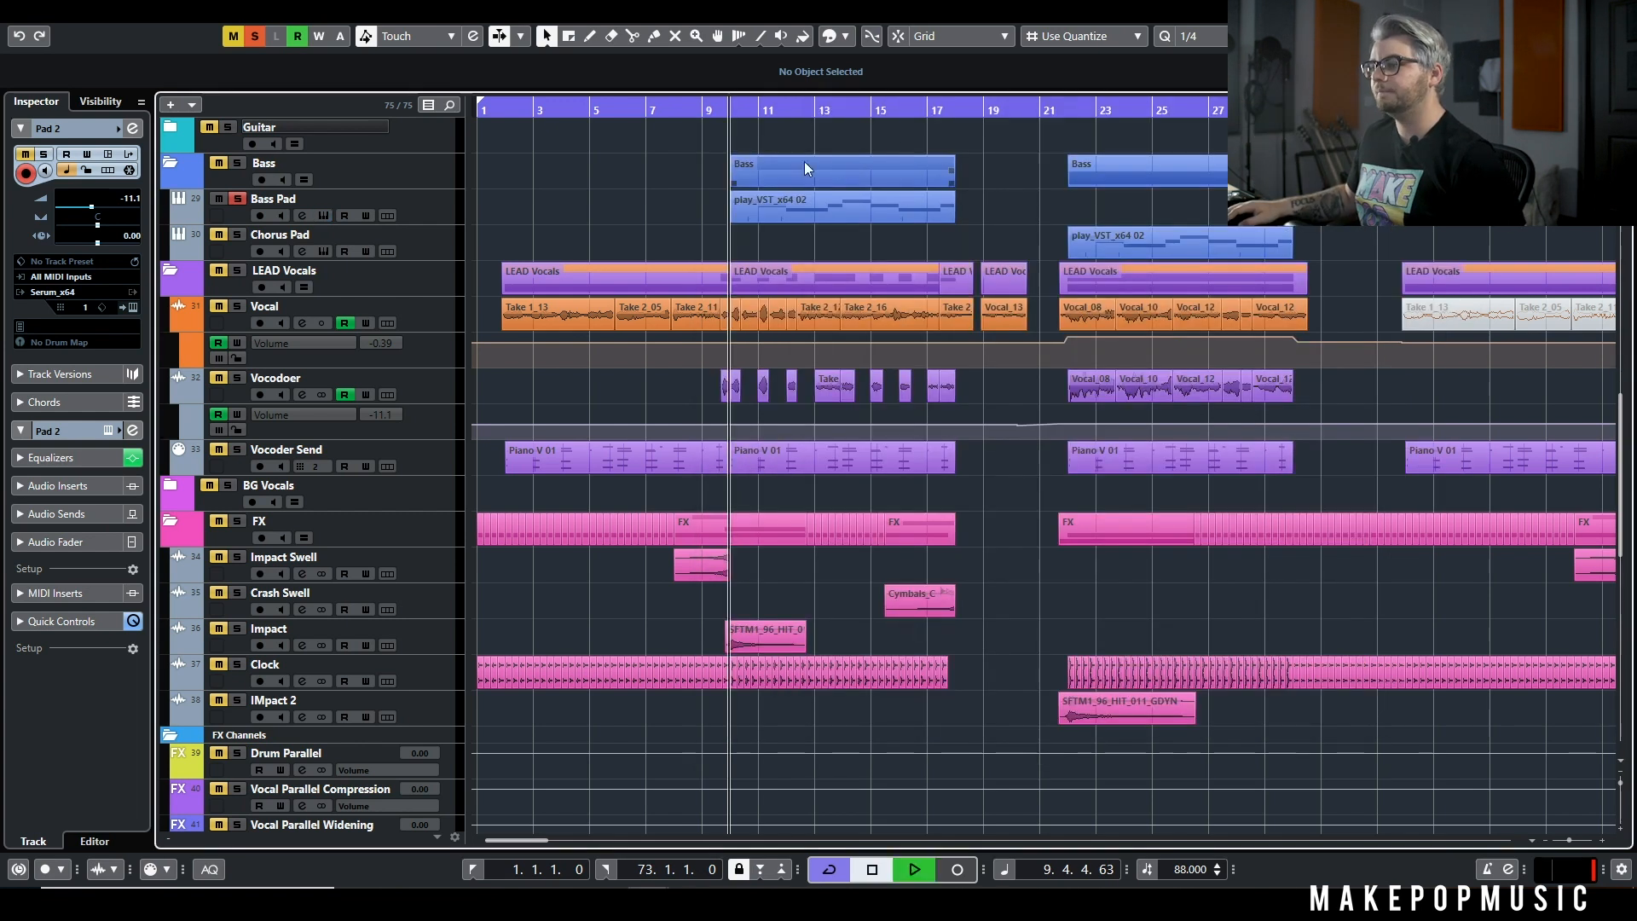
Step: View Serum while the soloed Bass Pad plays, stop, clear the solo, and close the instrument
left_click(324, 215)
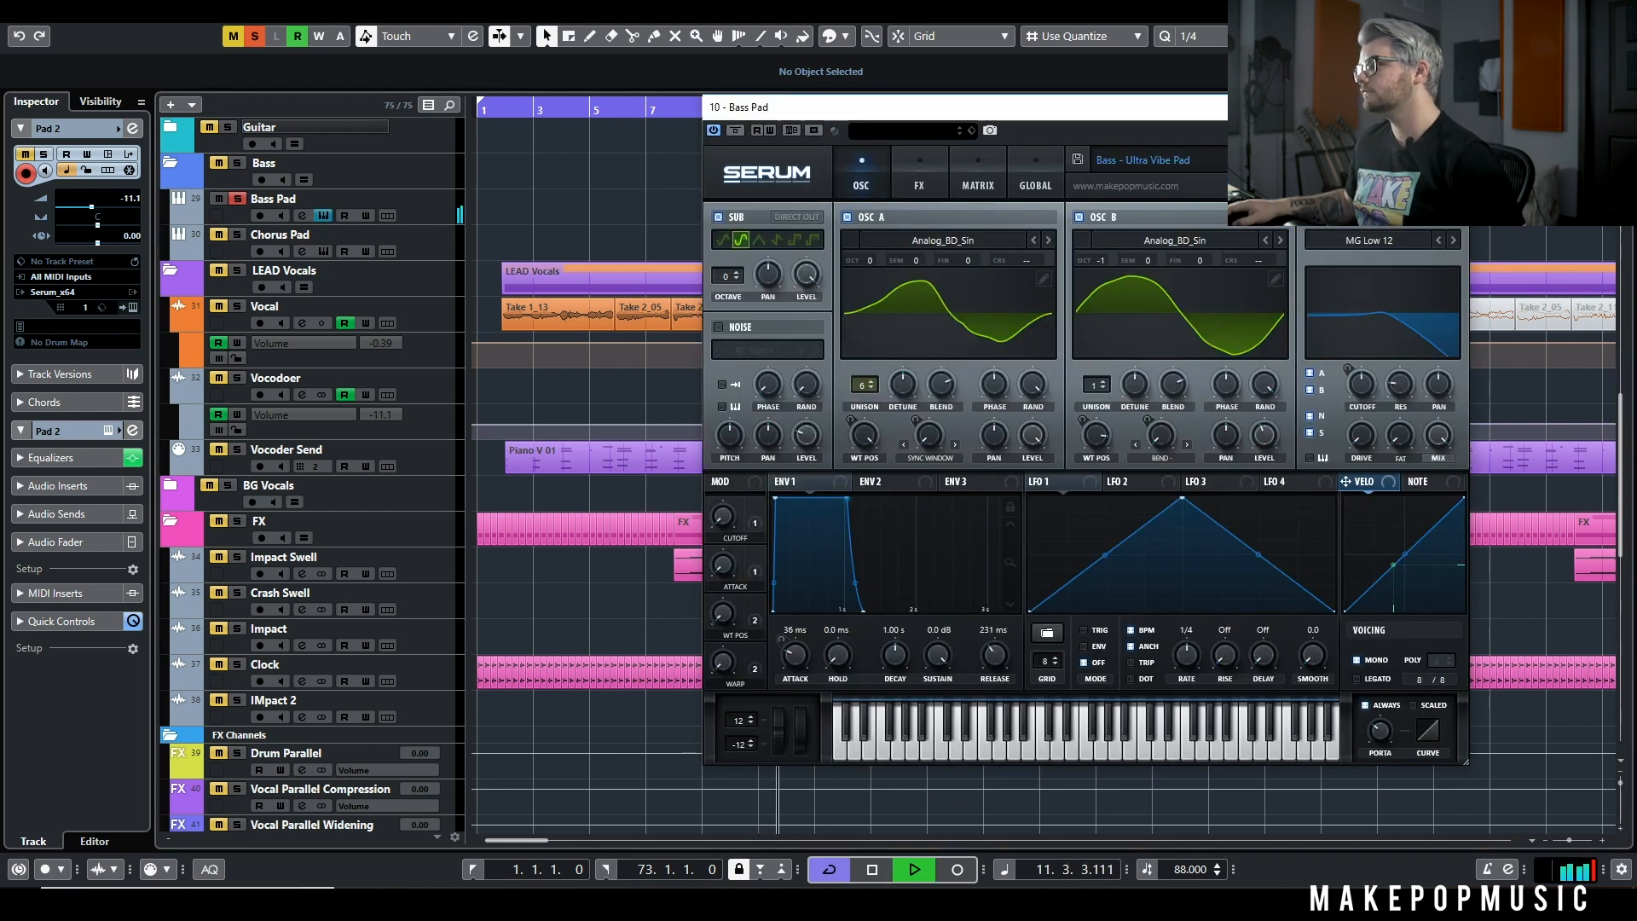
key("space")
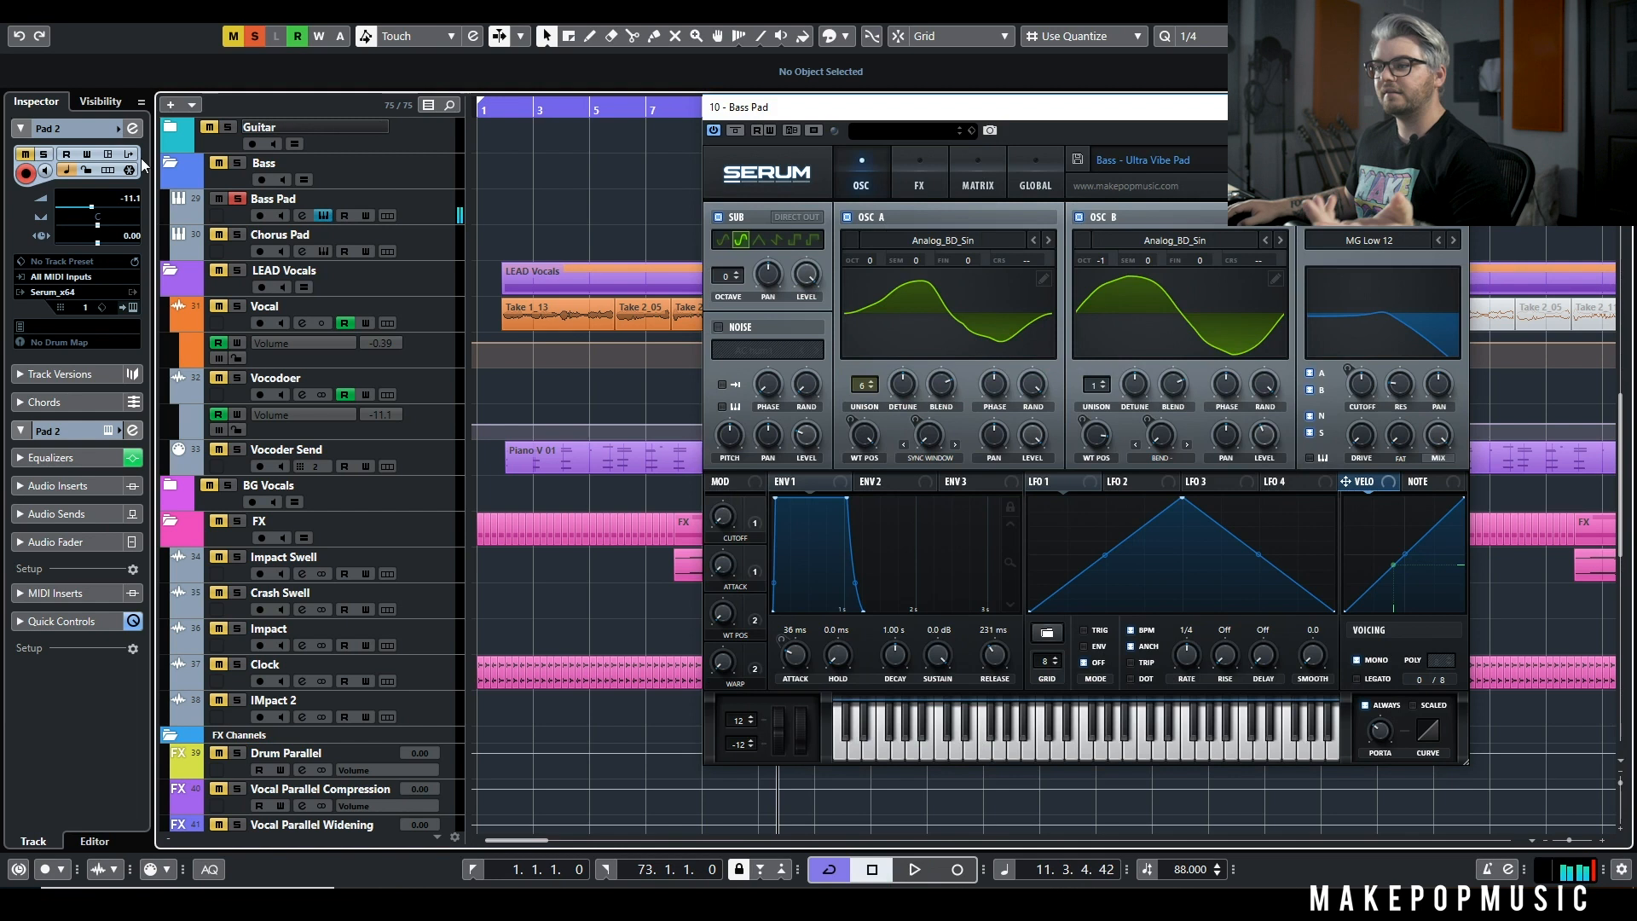
left_click(238, 198)
left_click(1450, 107)
scroll(735, 174, "up", 5)
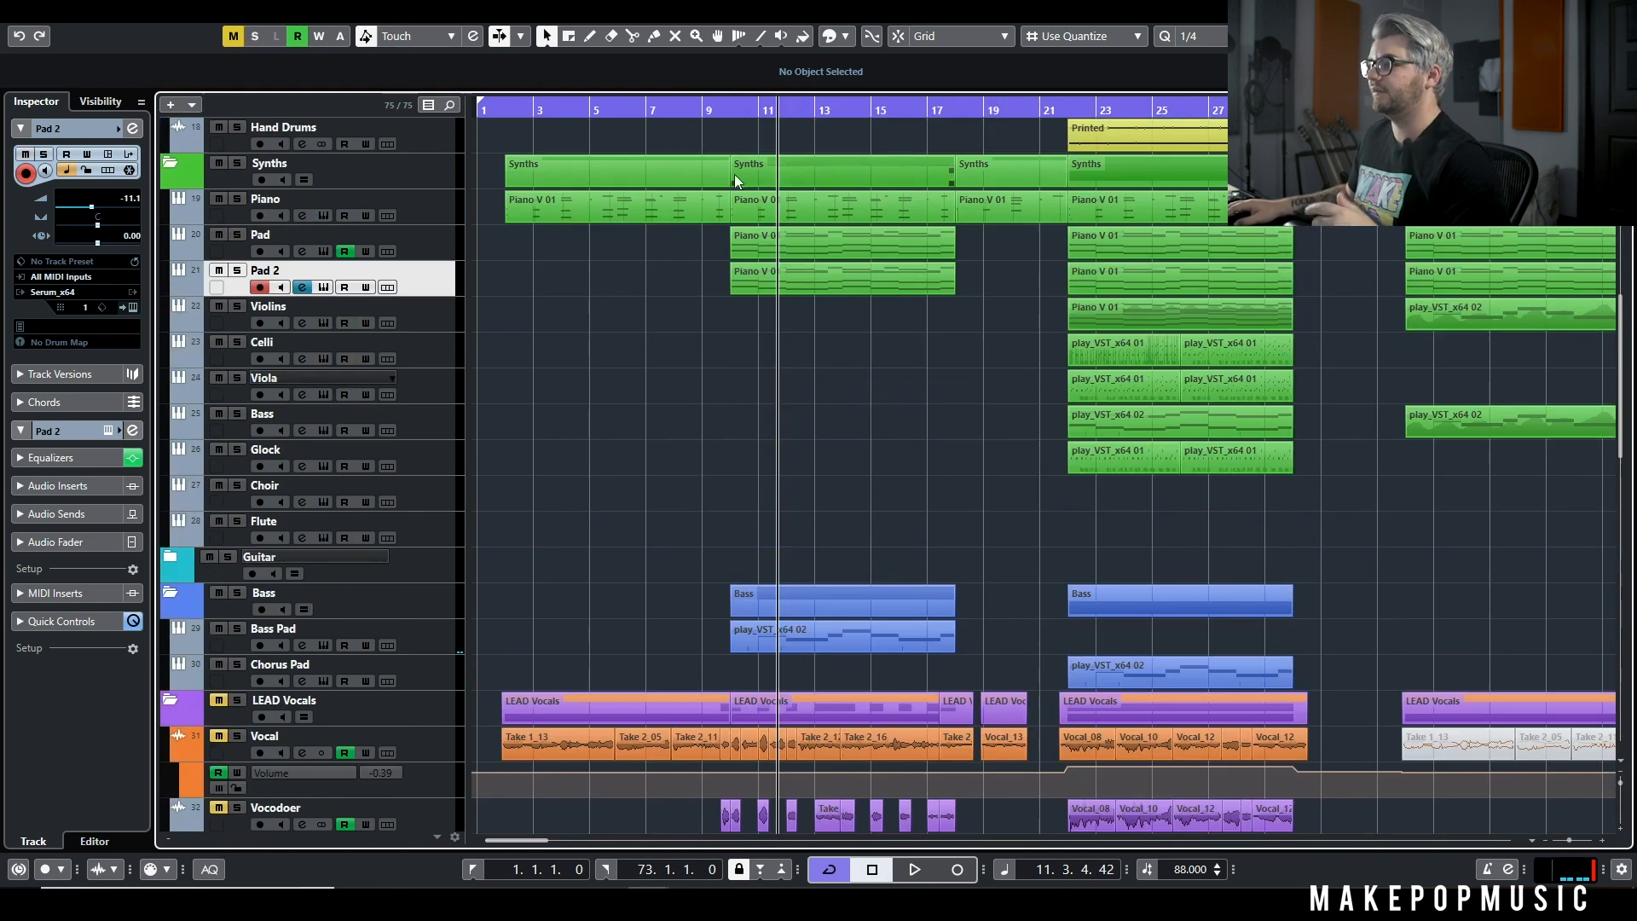
Step: Unmute the LEAD Vocals folder and play the full mix from about bar 10
left_click(730, 113)
scroll(740, 123, "down", 1)
scroll(309, 569, "down", 4)
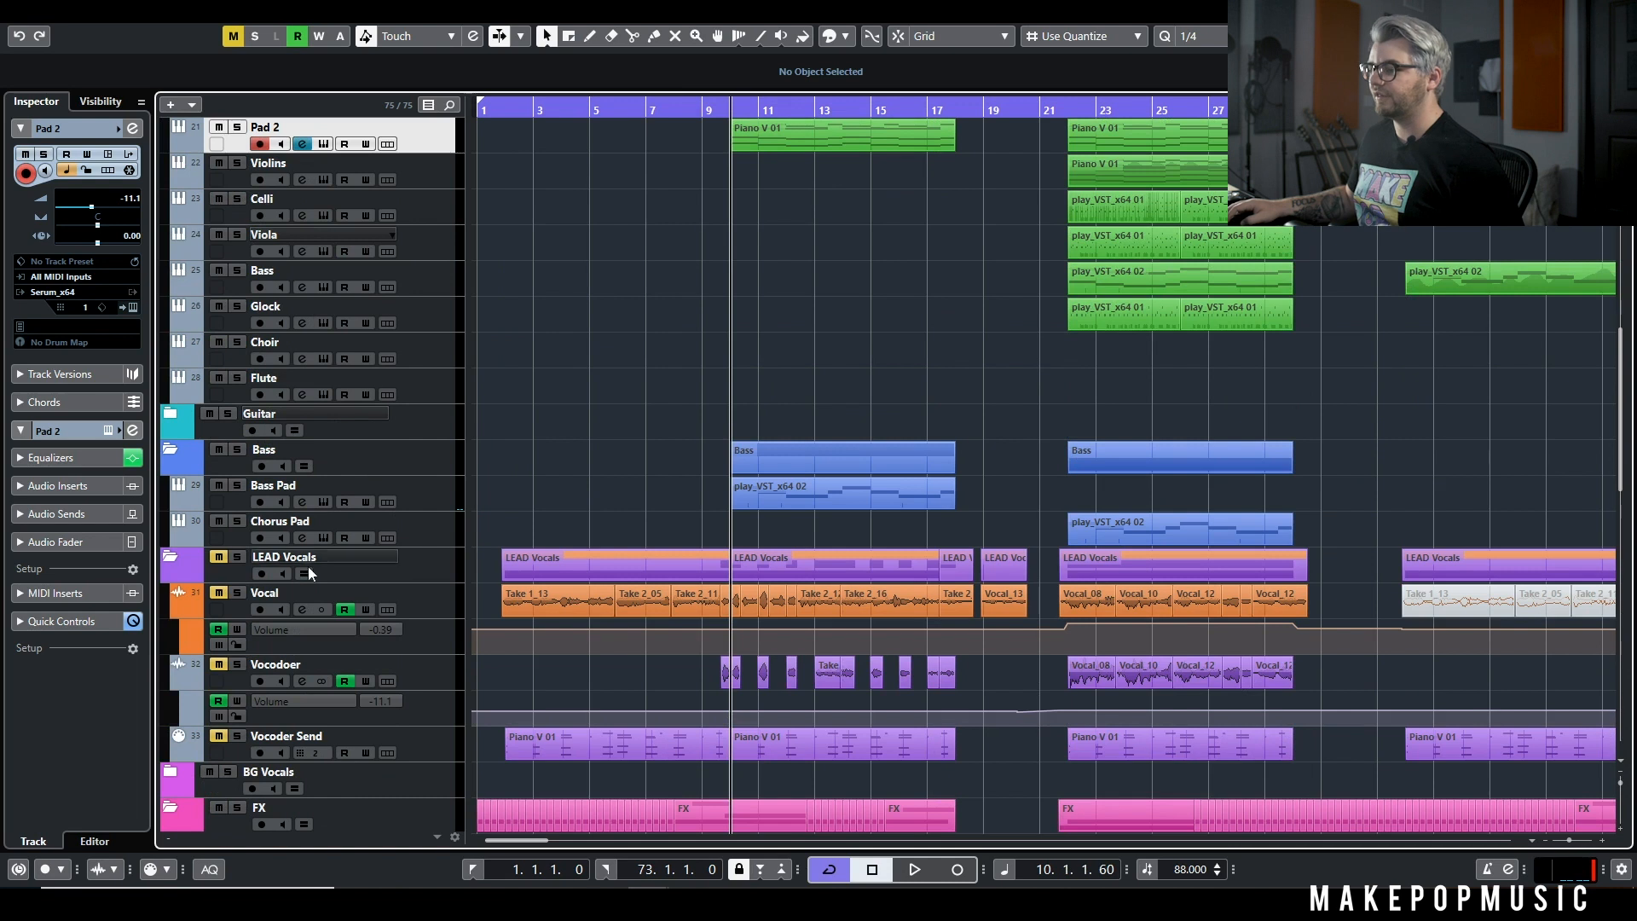
left_click(218, 557)
key("space")
scroll(640, 392, "down", 4)
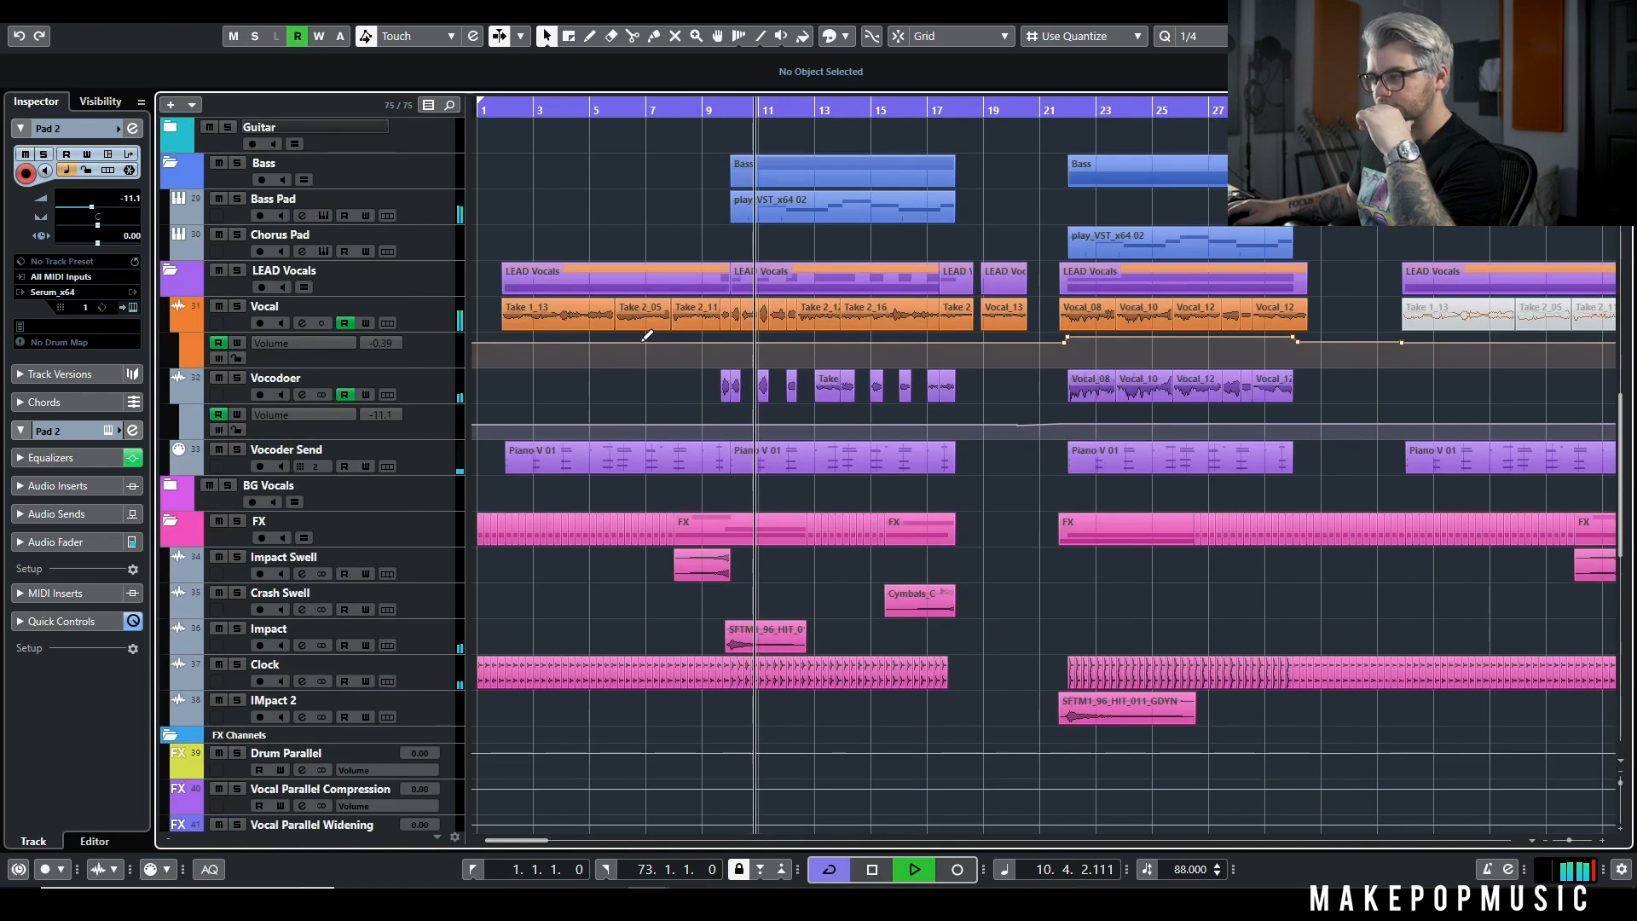
left_click(237, 377)
key("space")
left_click(235, 449)
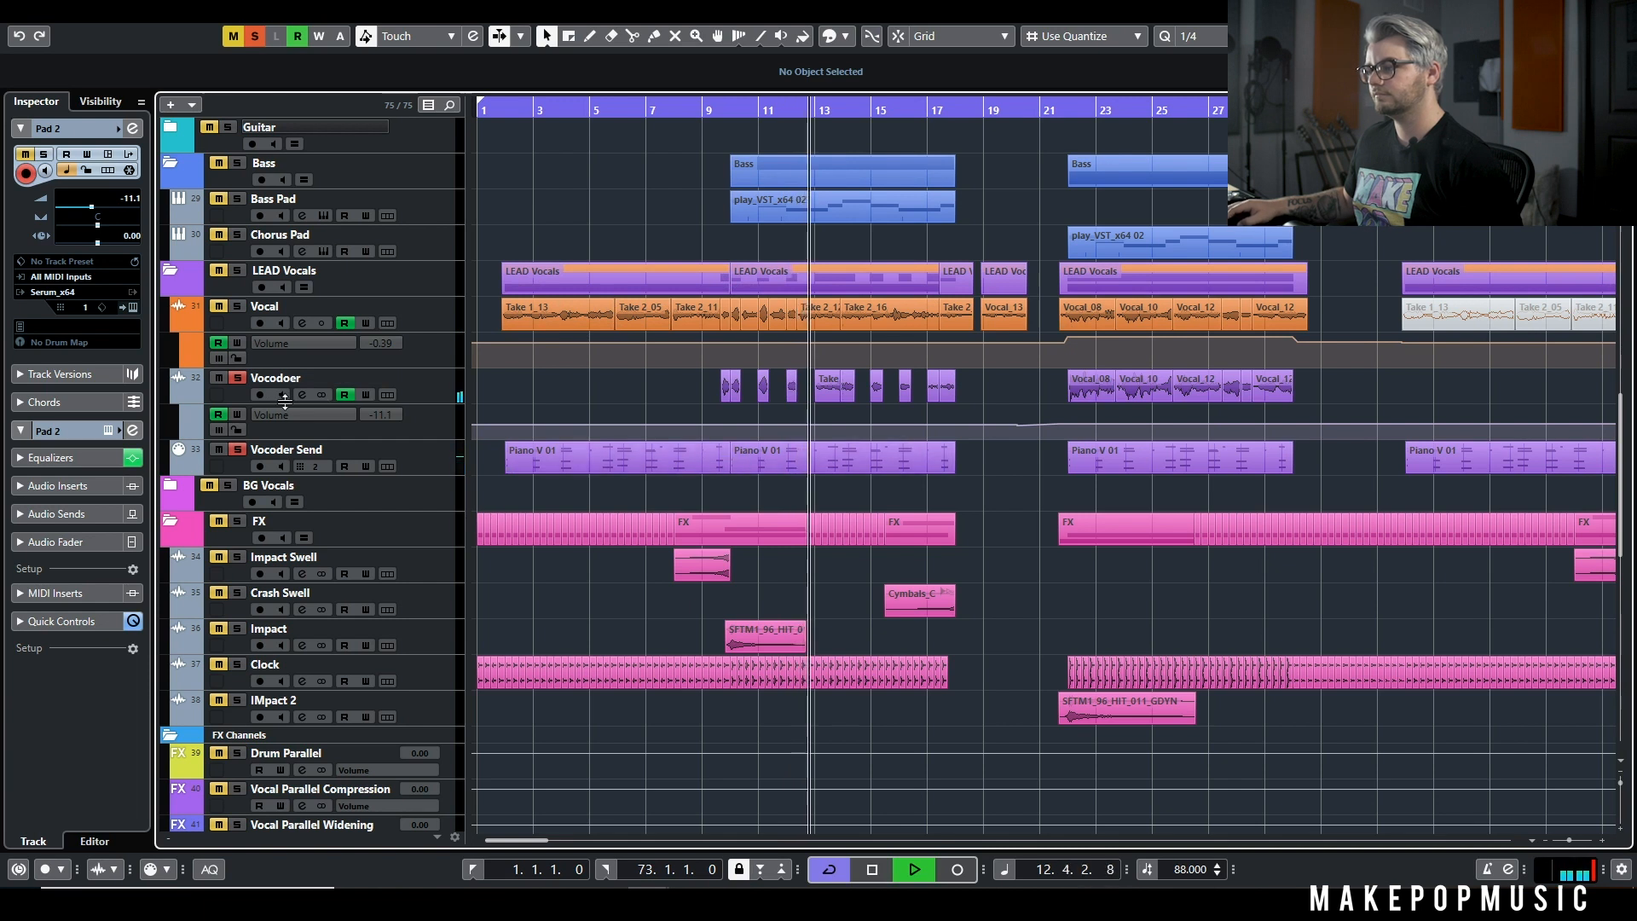
left_click(303, 398)
left_click(302, 395)
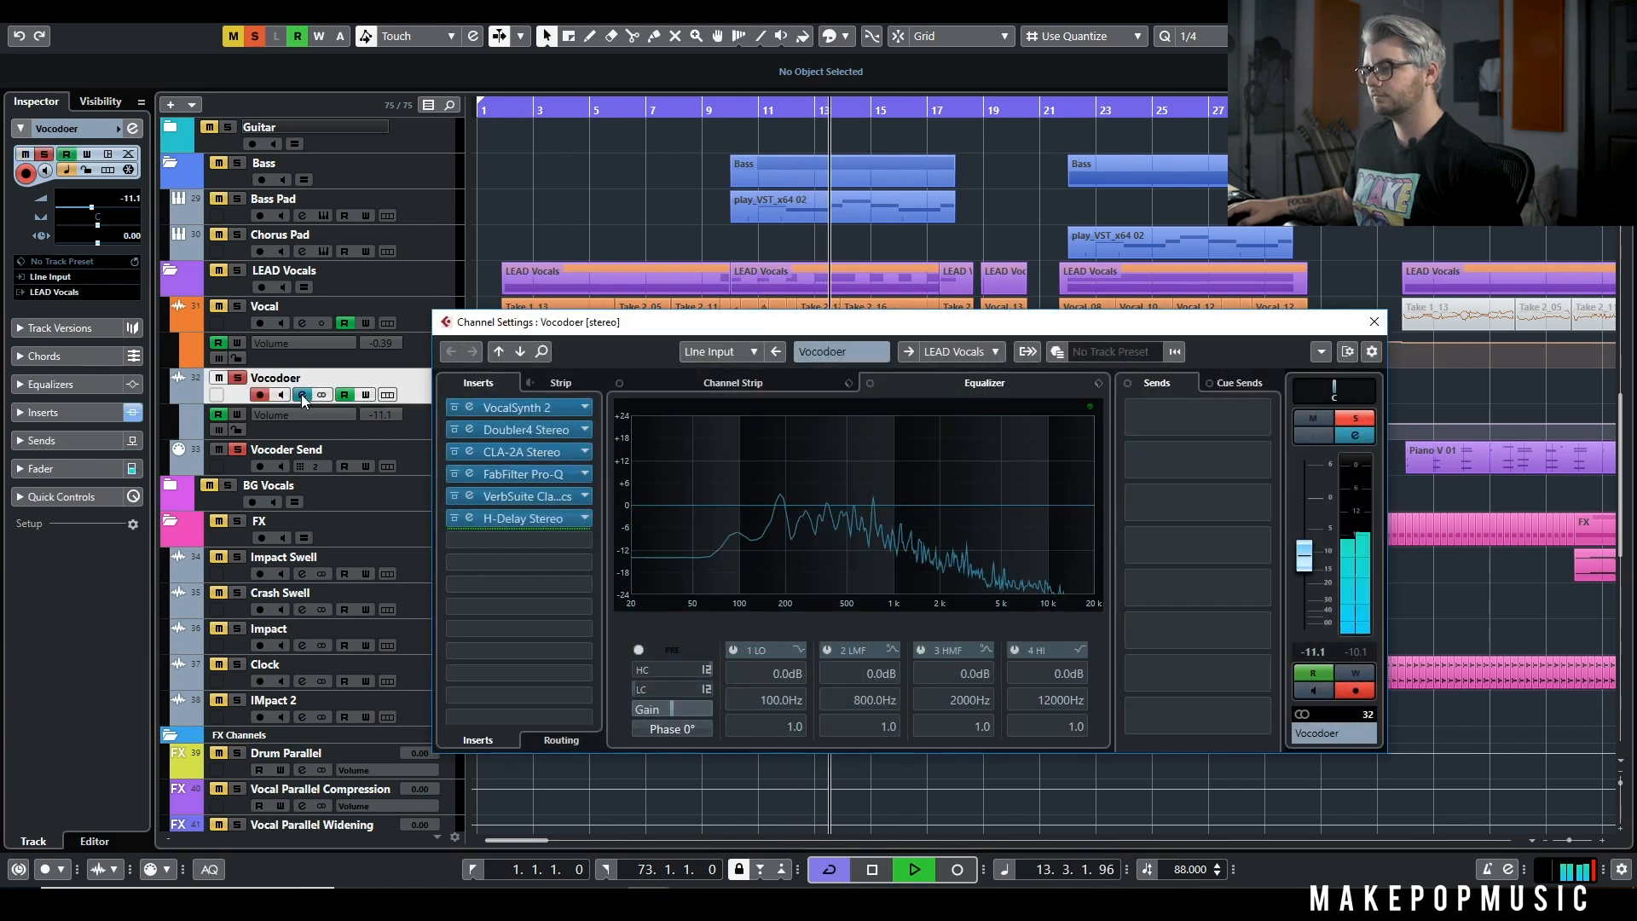
left_click(1374, 323)
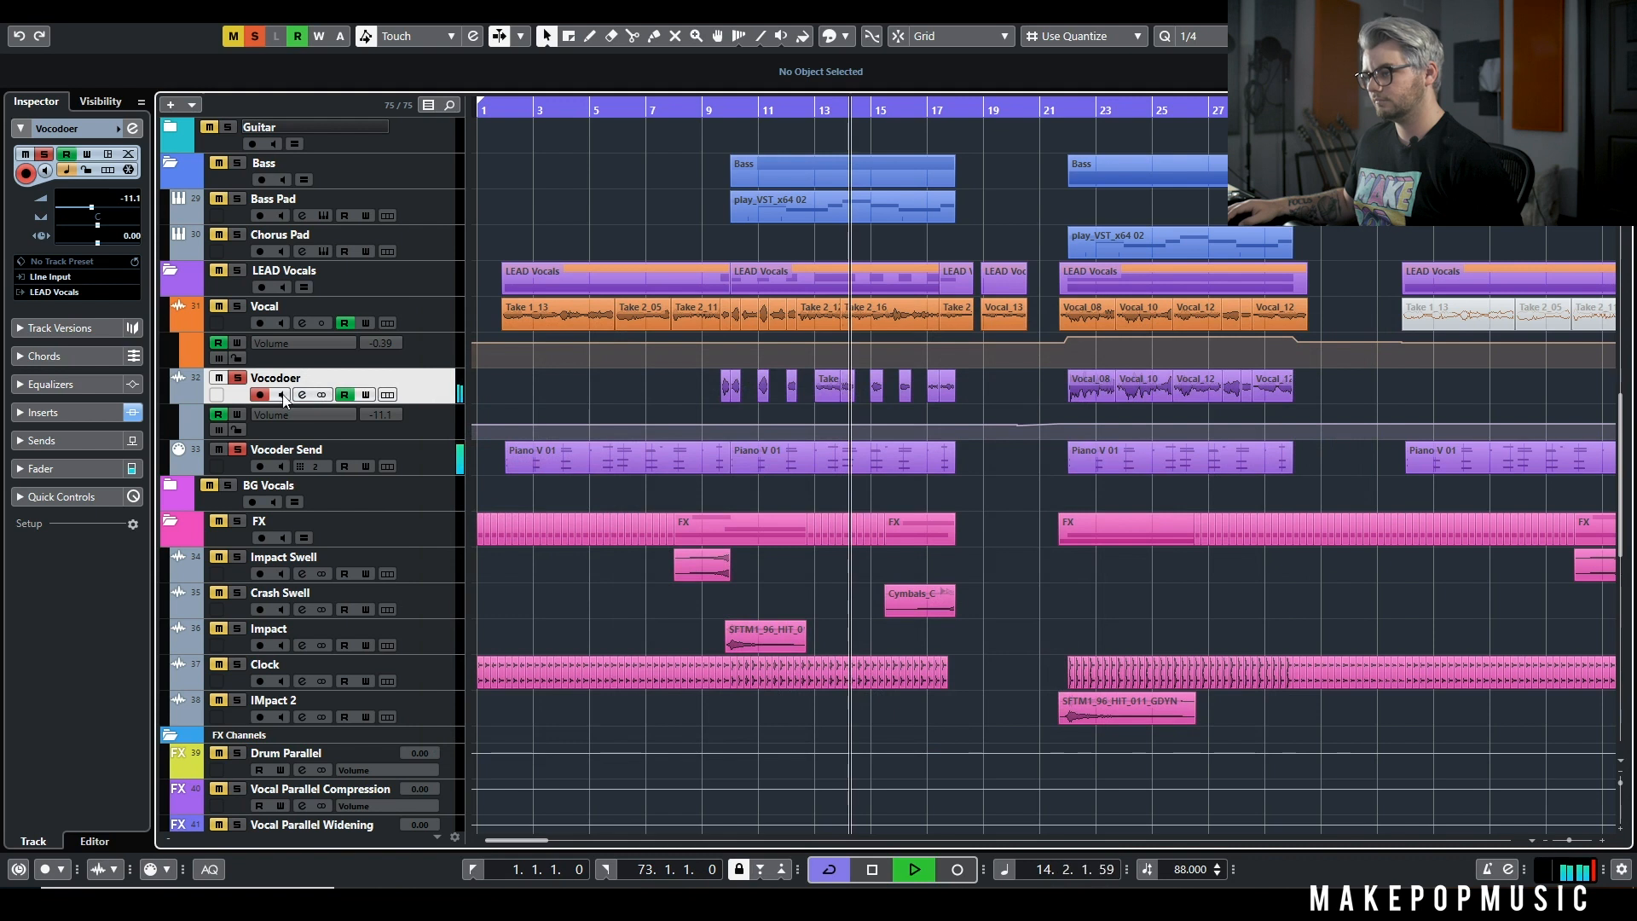
Step: Add the Vocal track to the vocoder solo, stop playback, and clear all mutes and solos
left_click(236, 309)
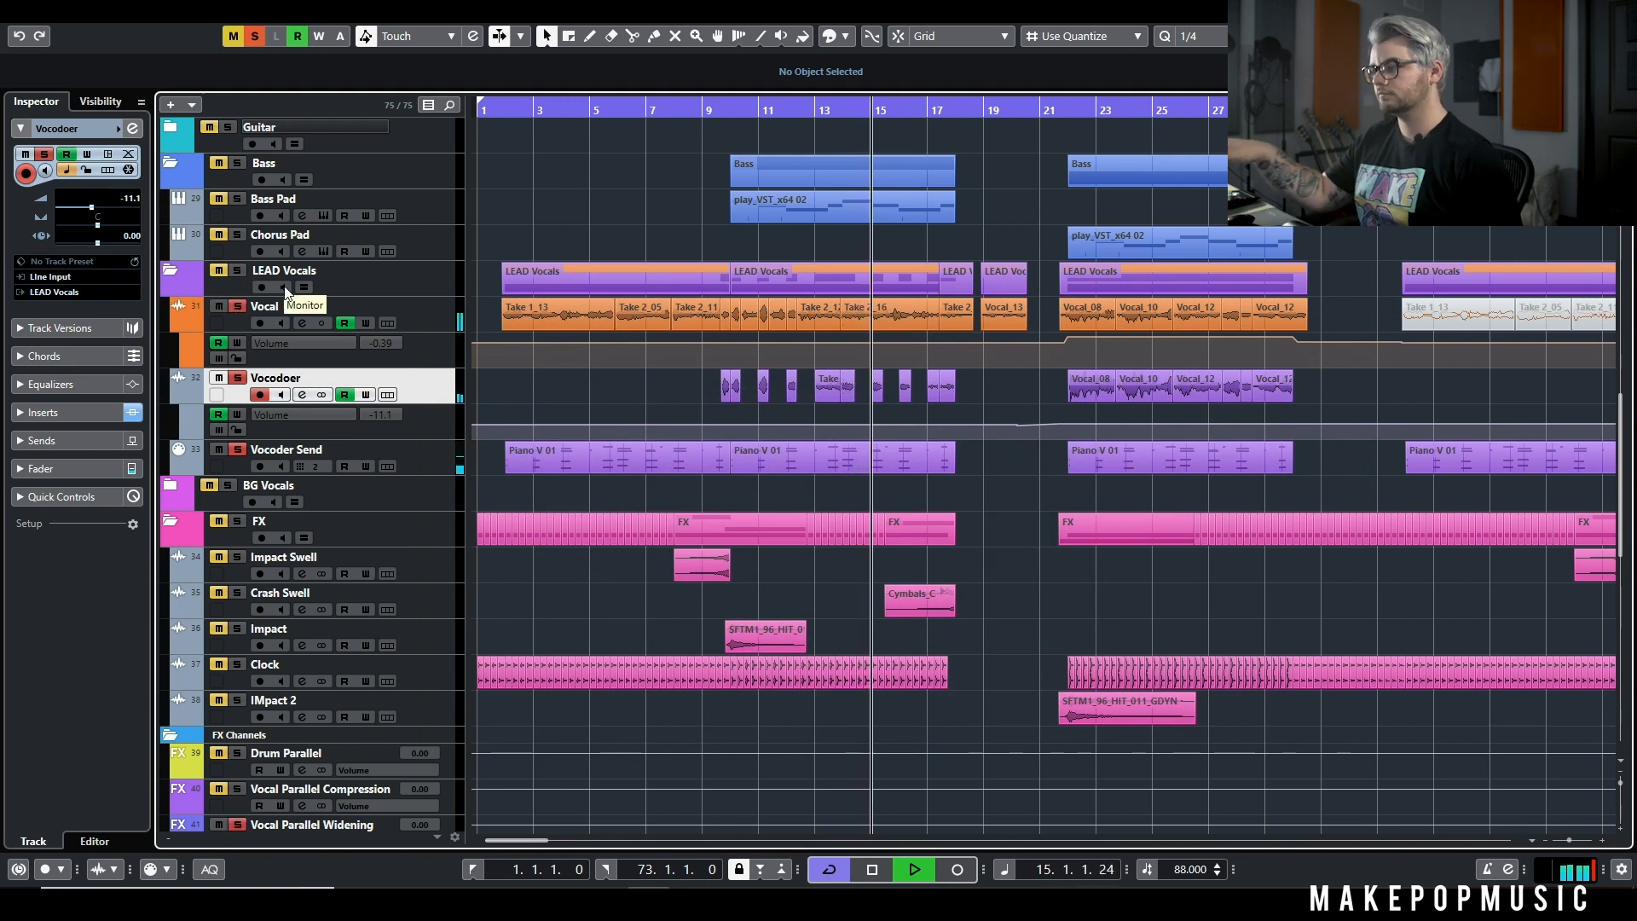
key("space")
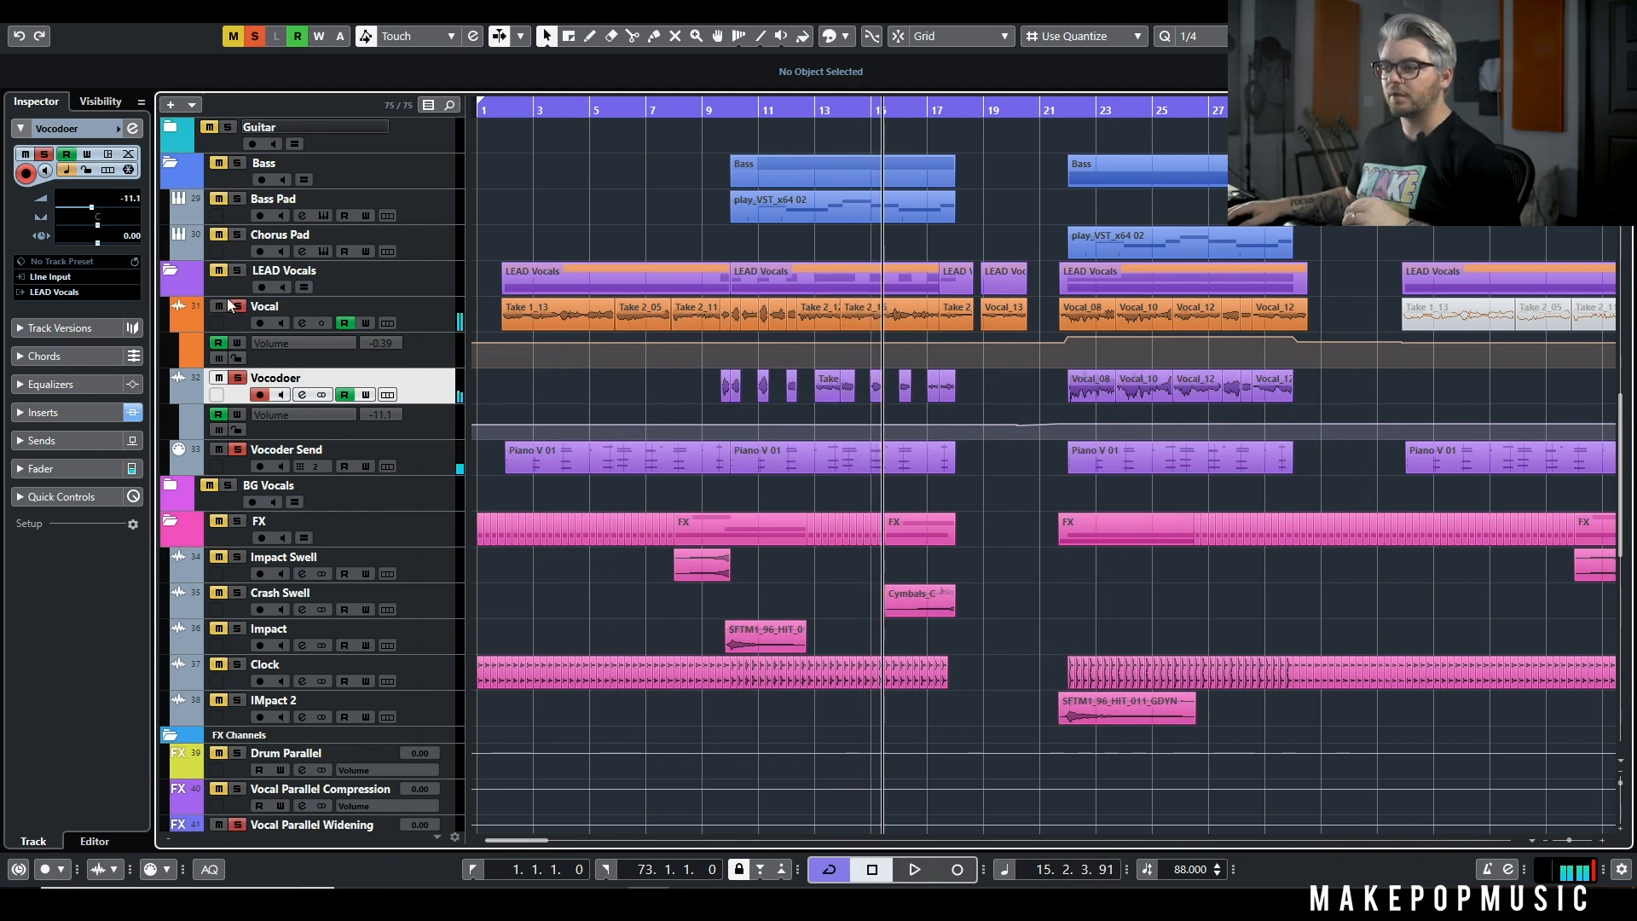
left_click(233, 36)
left_click(254, 36)
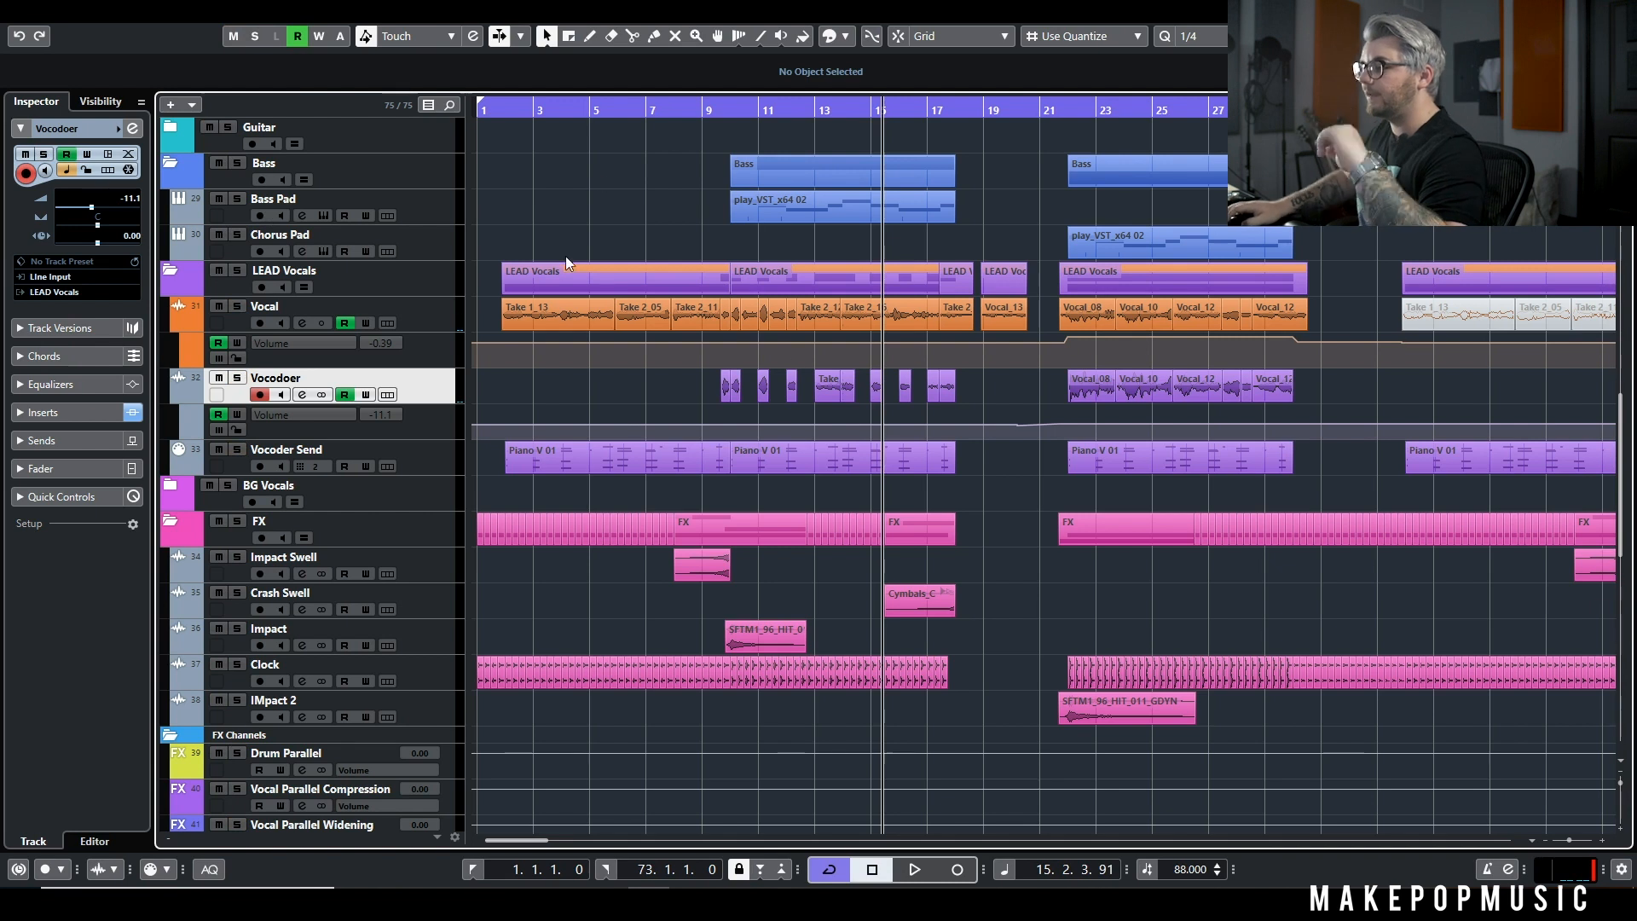
Step: Play the full mix from about bar 15 to bar 18 while reviewing the drum, synth, bass, vocal and FX tracks
scroll(1000, 216, "up", 2)
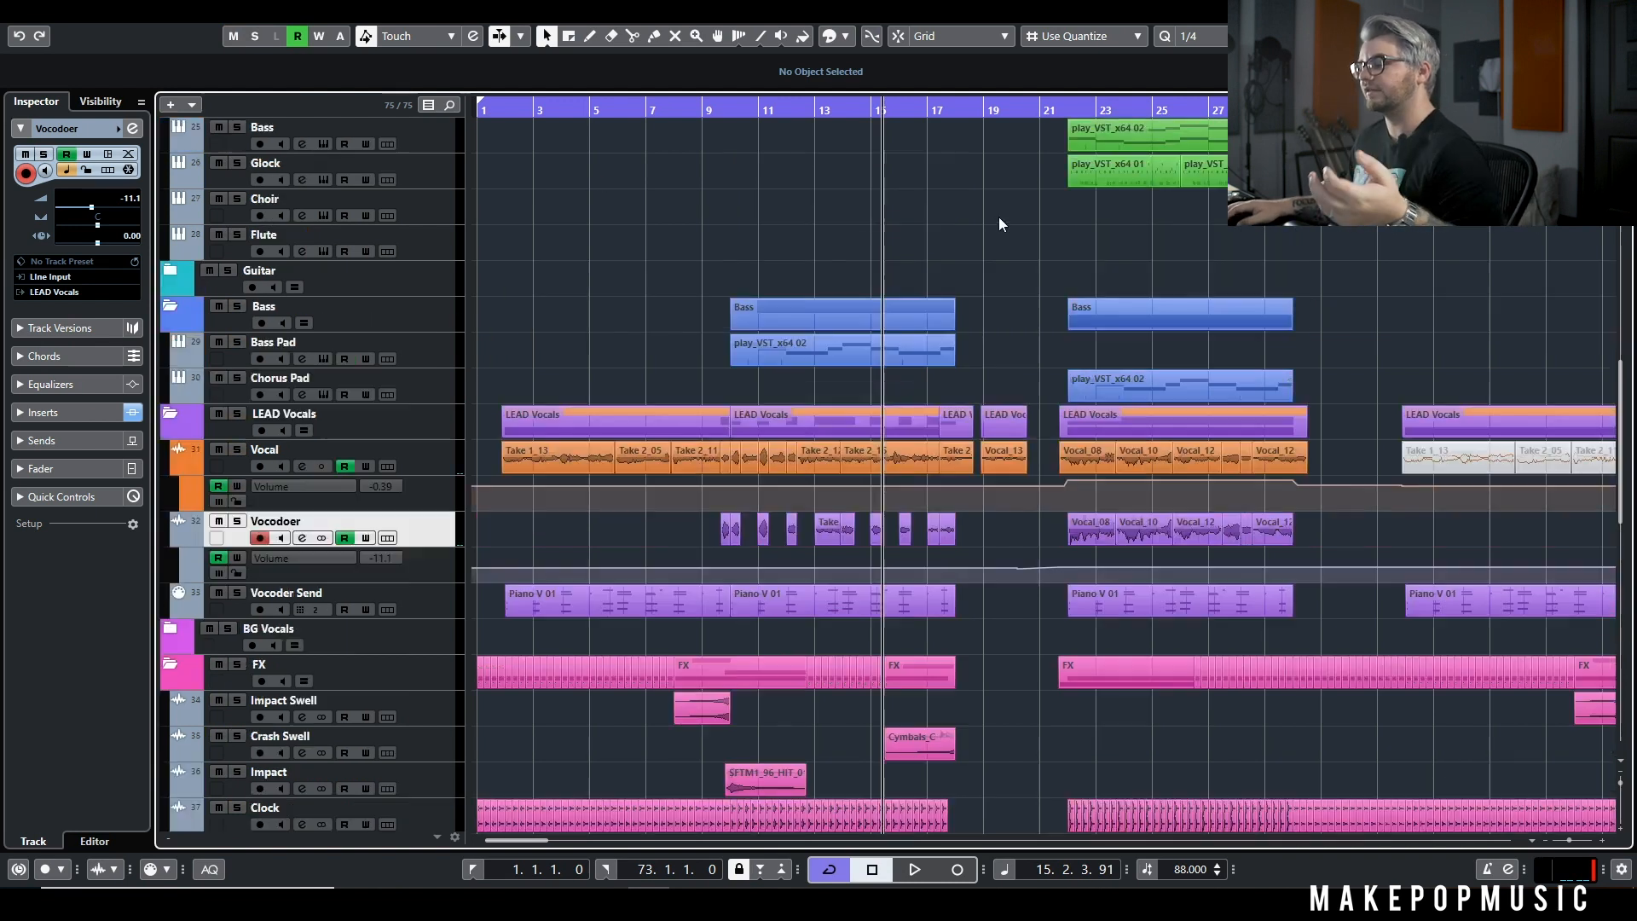
key("space")
scroll(1008, 312, "down", 5)
scroll(1010, 315, "up", 12)
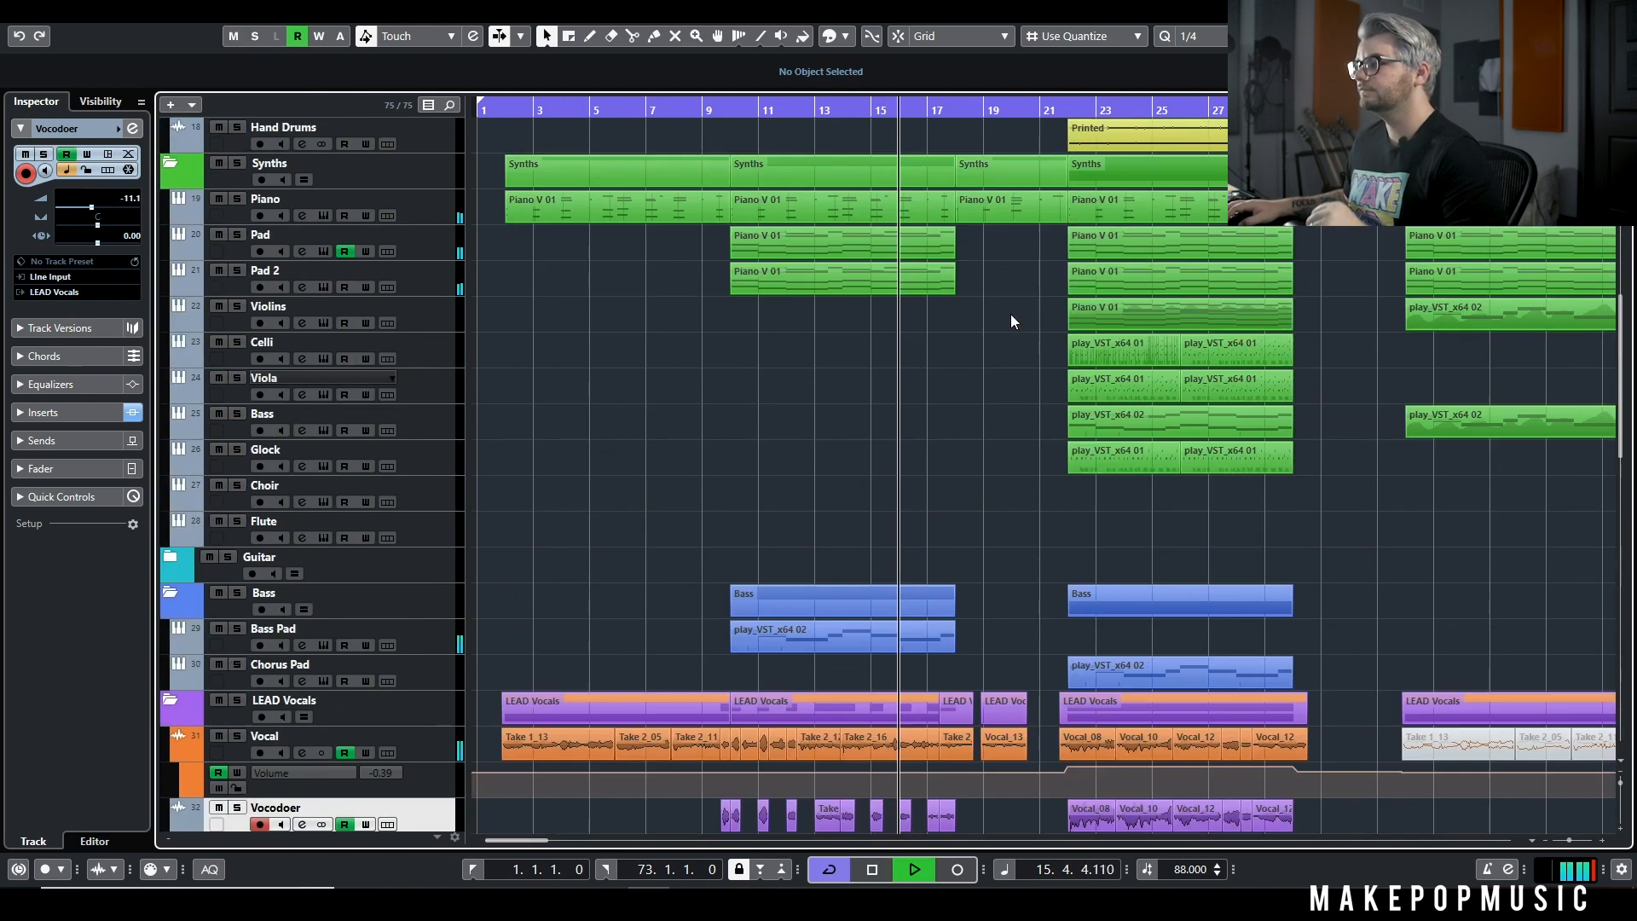
scroll(1003, 313, "down", 3)
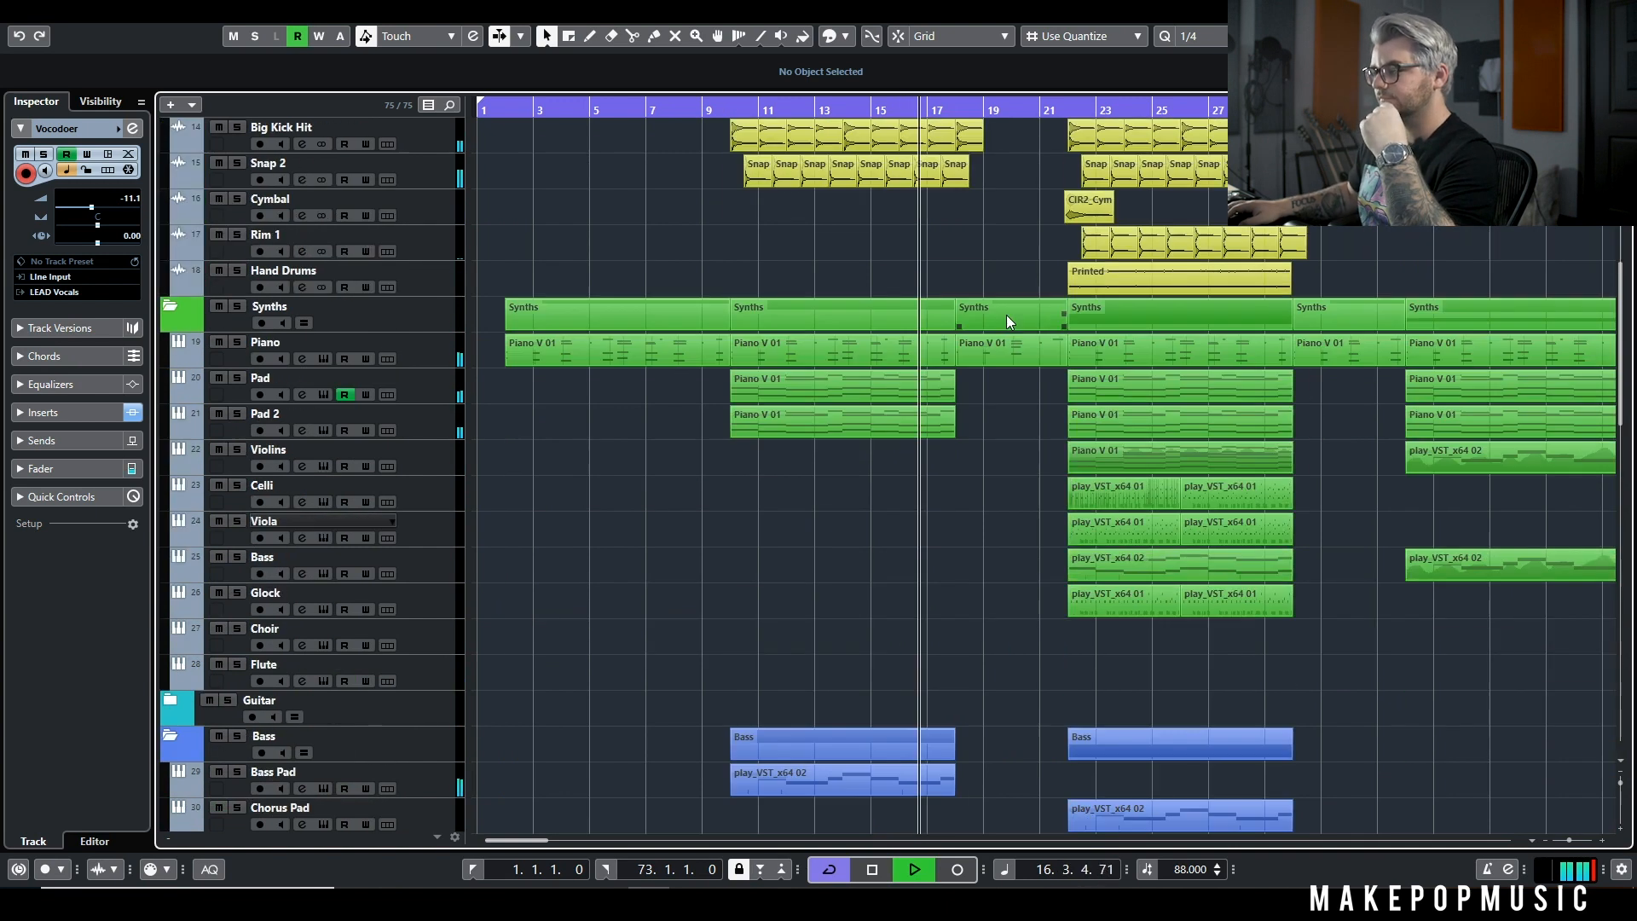
scroll(1008, 317, "down", 3)
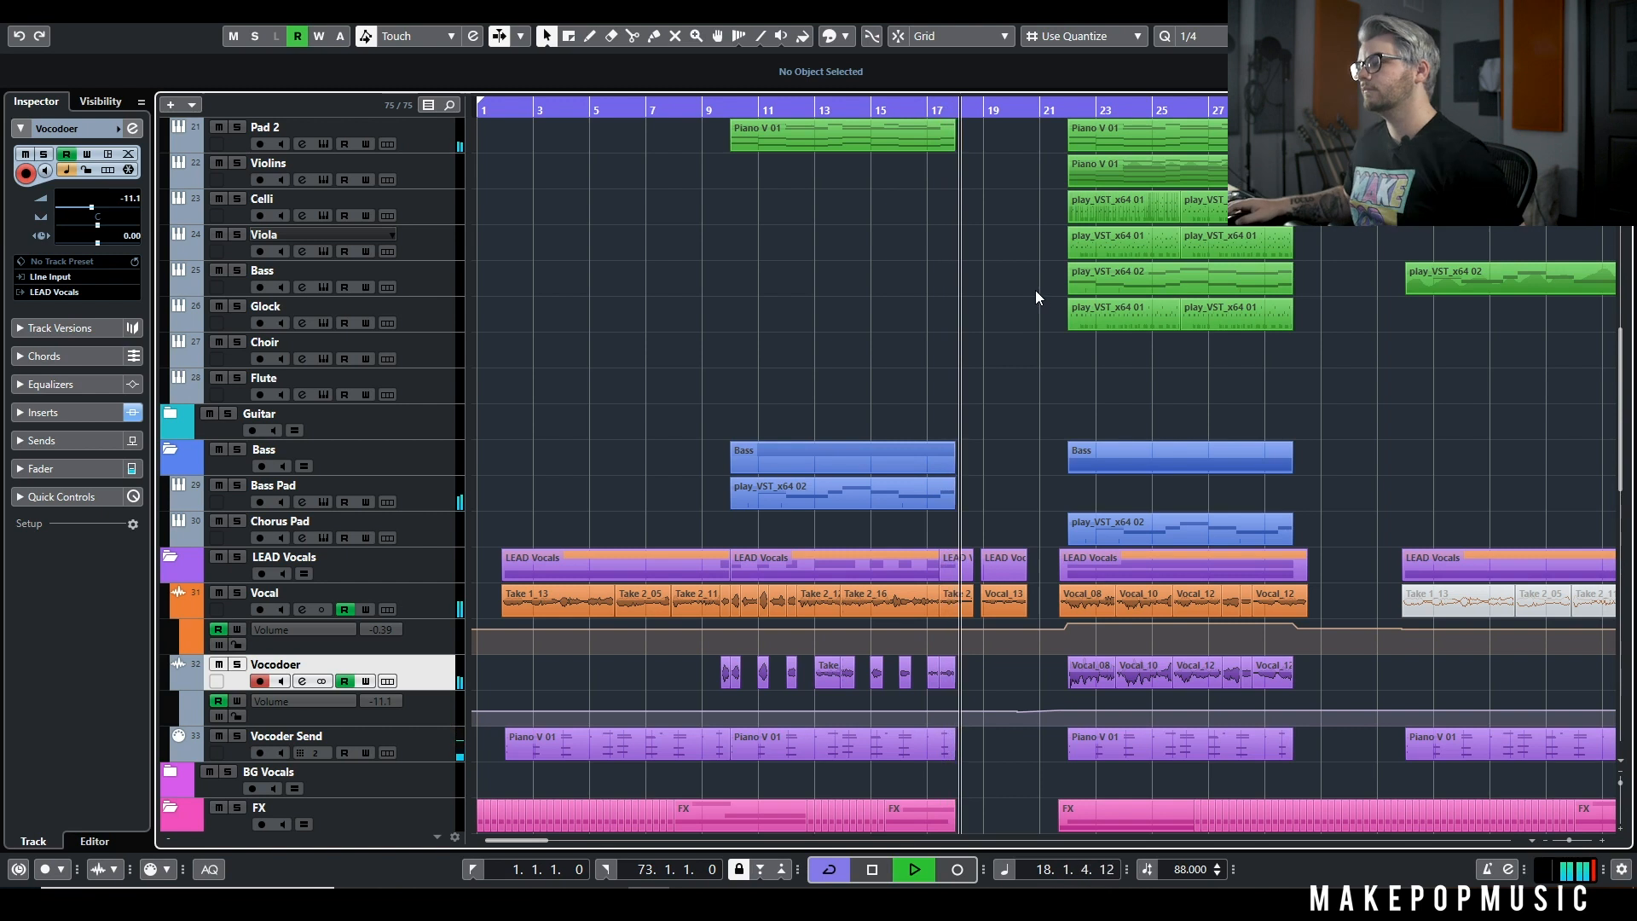
scroll(981, 322, "down", 5)
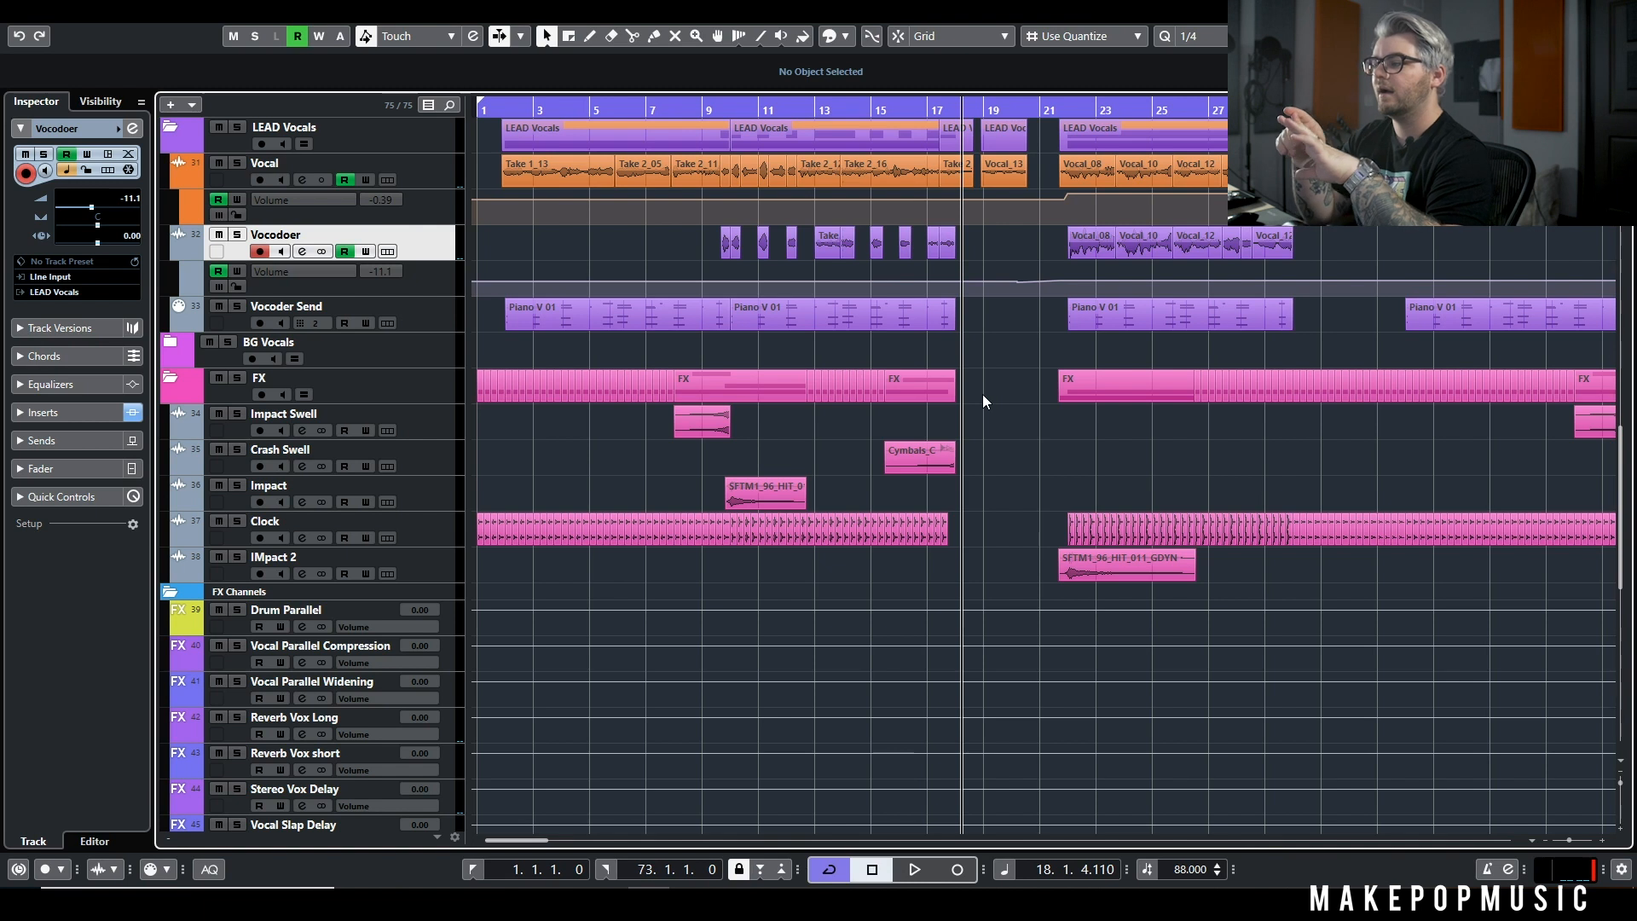
Step: Play from about bar 17 with Crash Swell soloed, clear its solo, and stop playback
left_click(925, 110)
key("space")
left_click(238, 450)
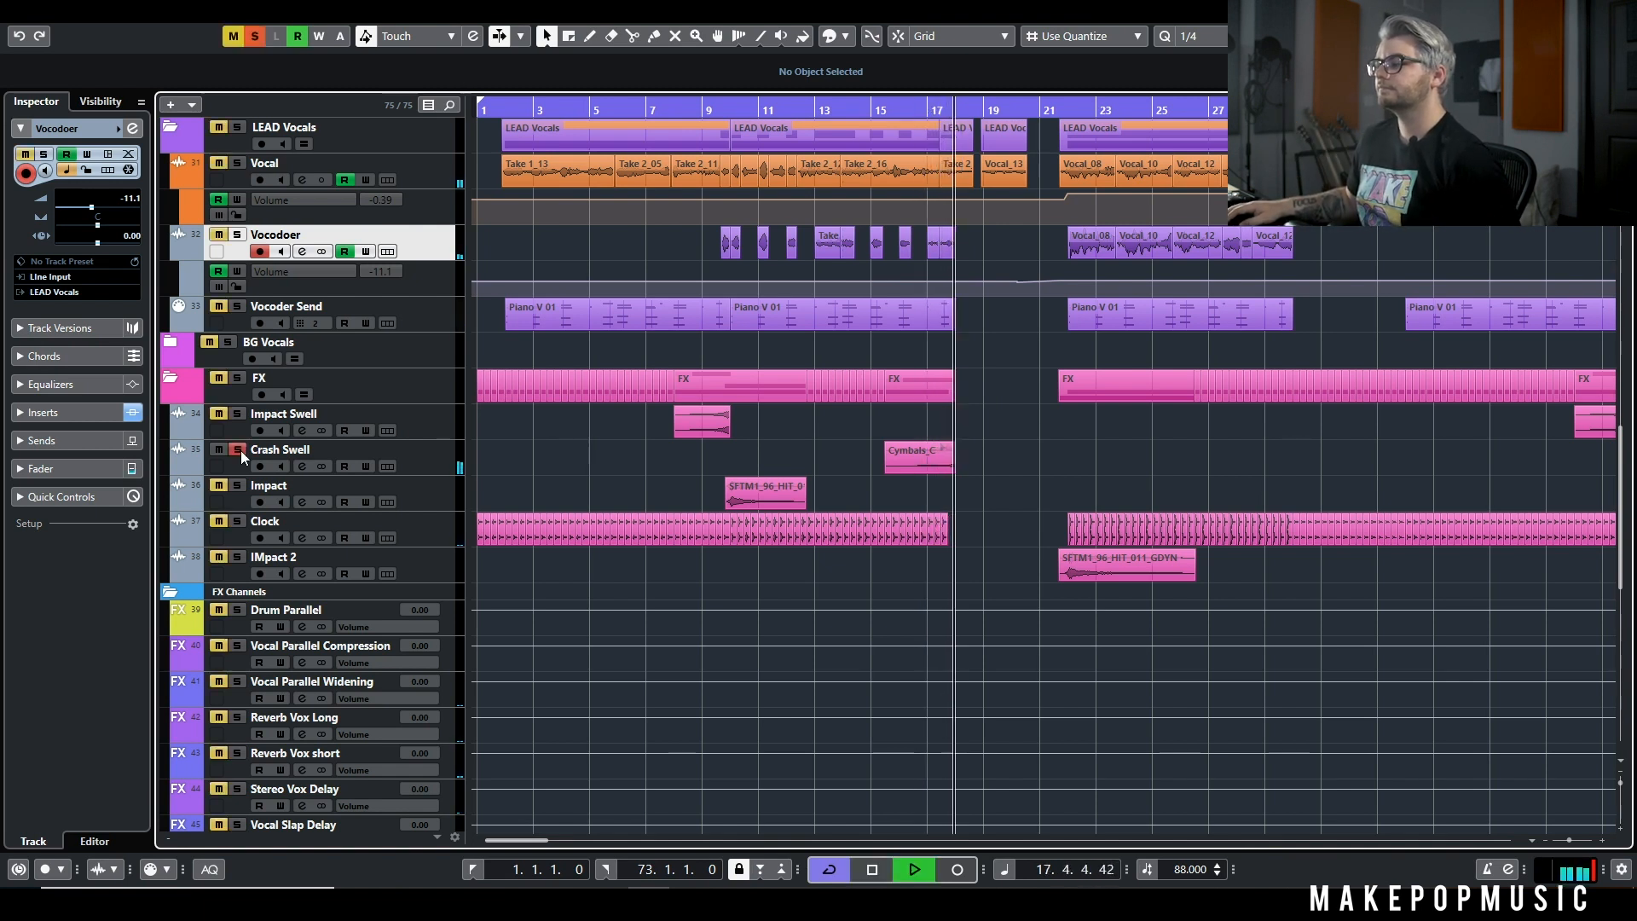
left_click(239, 452)
key("space")
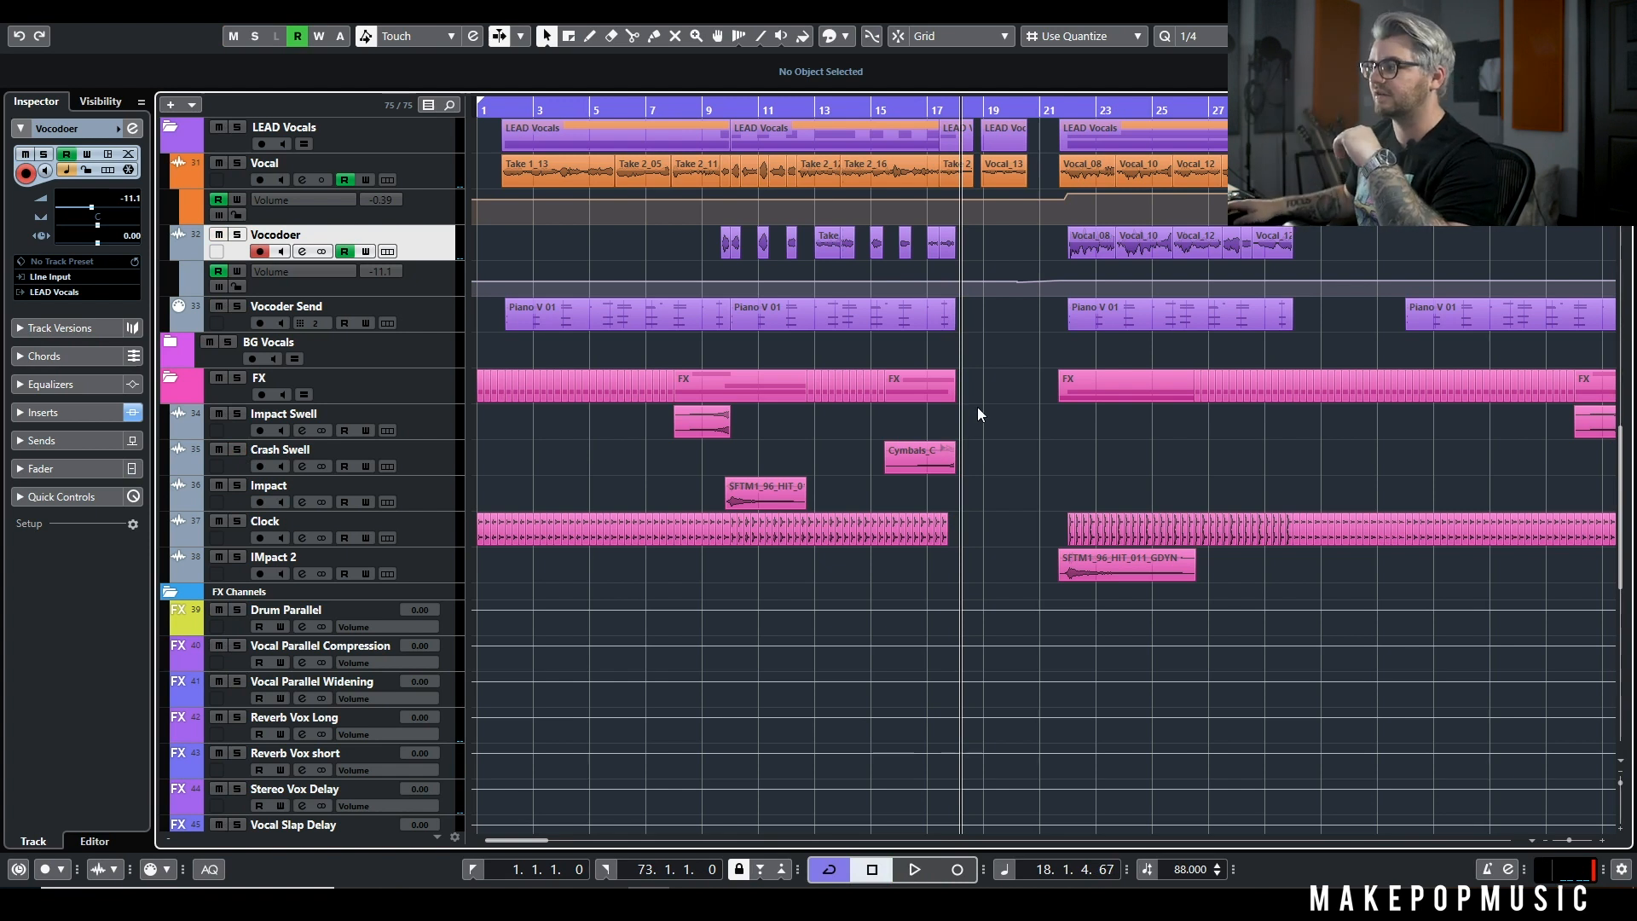
Step: Solo Kick, Big Kick Hit and Snap 2, play them from about bar 21, and stop
scroll(1049, 171, "up", 5)
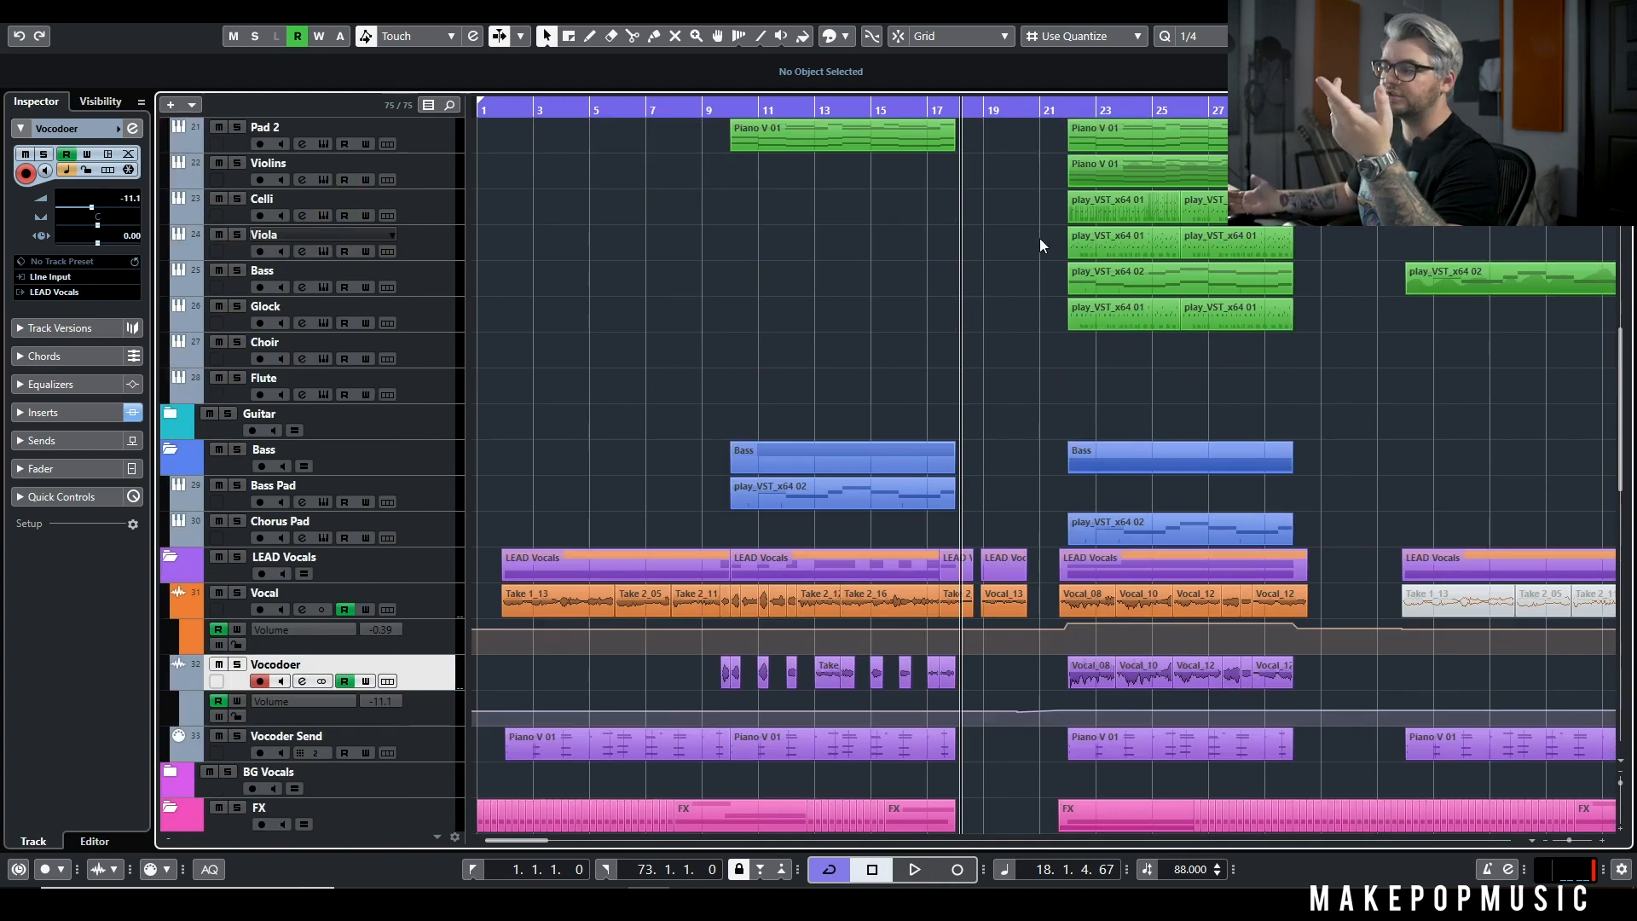
scroll(1074, 175, "up", 5)
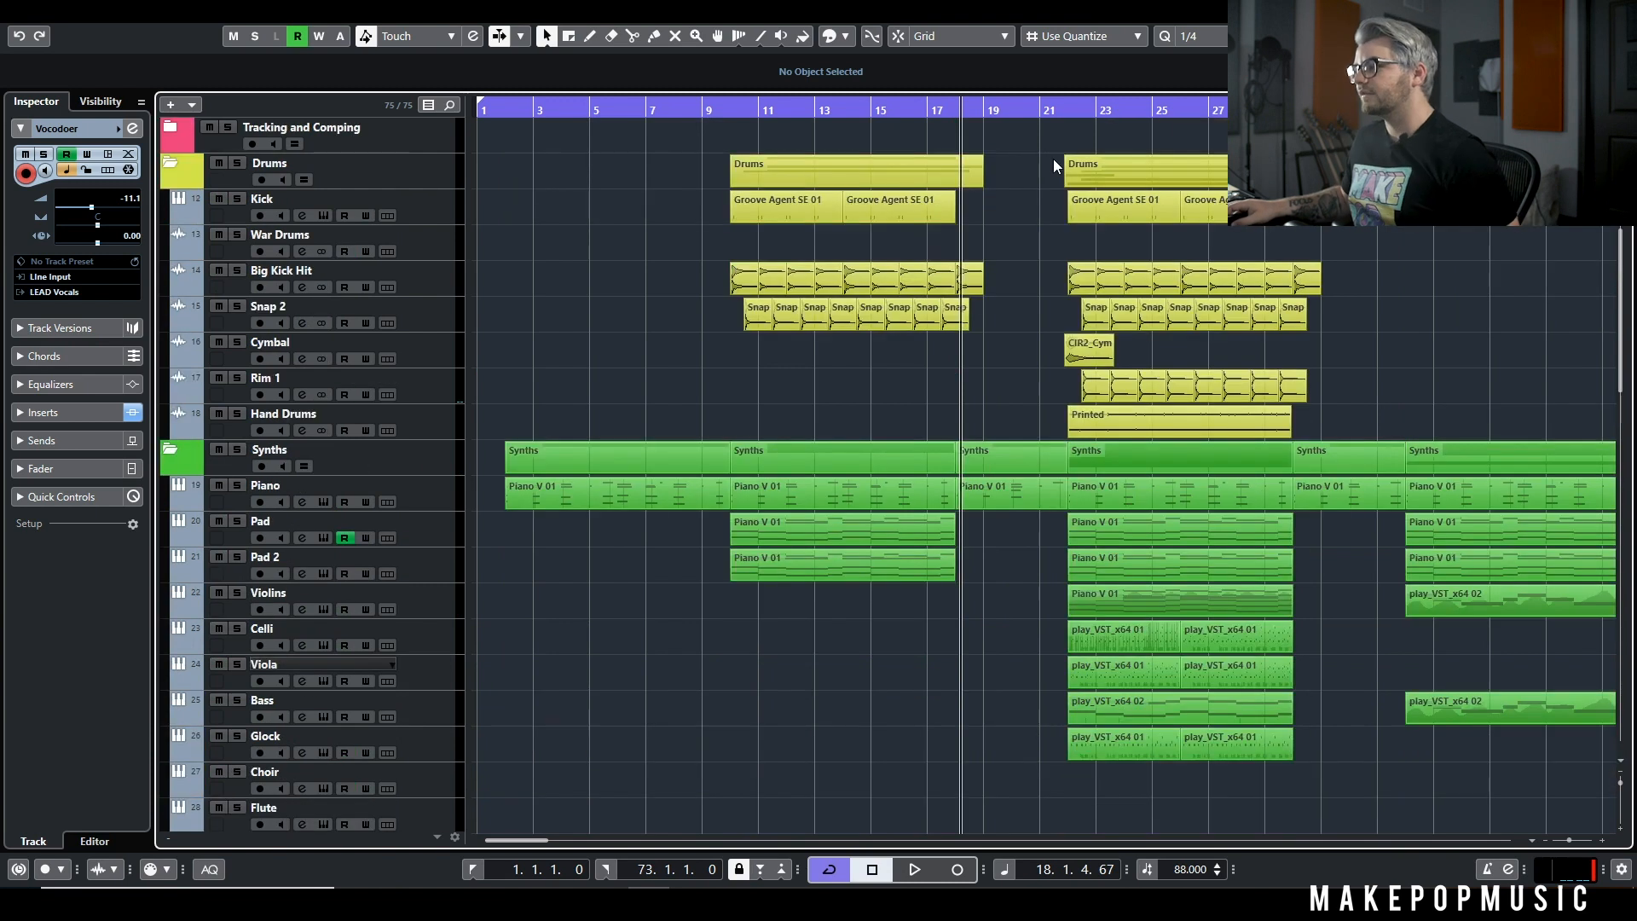
left_click(1056, 113)
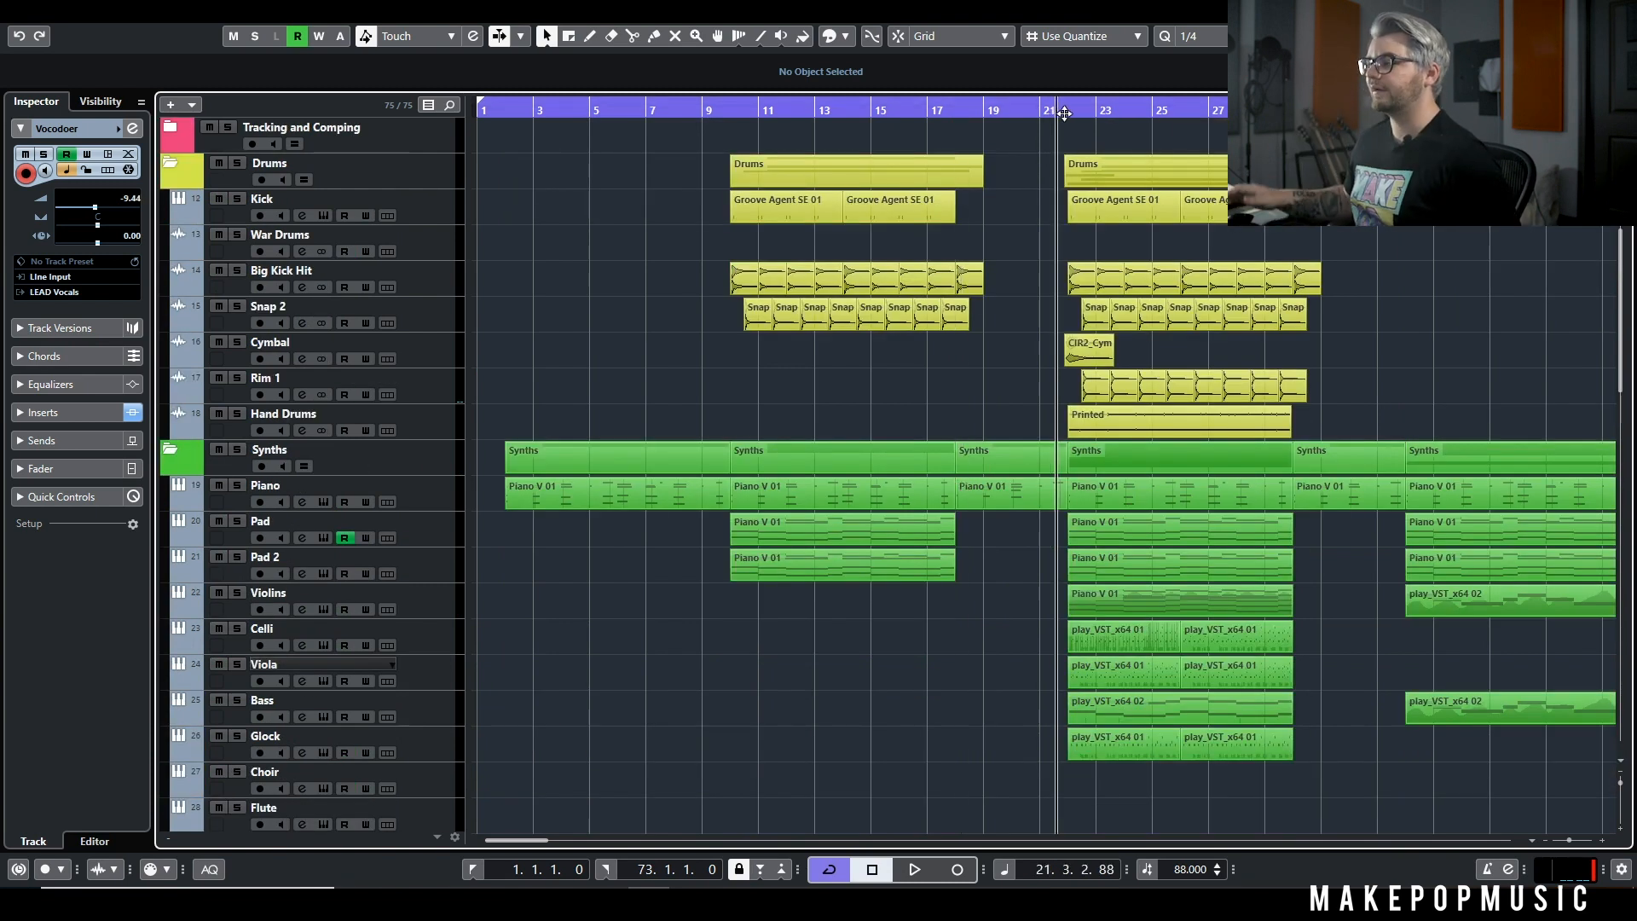
left_click(237, 199)
left_click(237, 270)
left_click(237, 306)
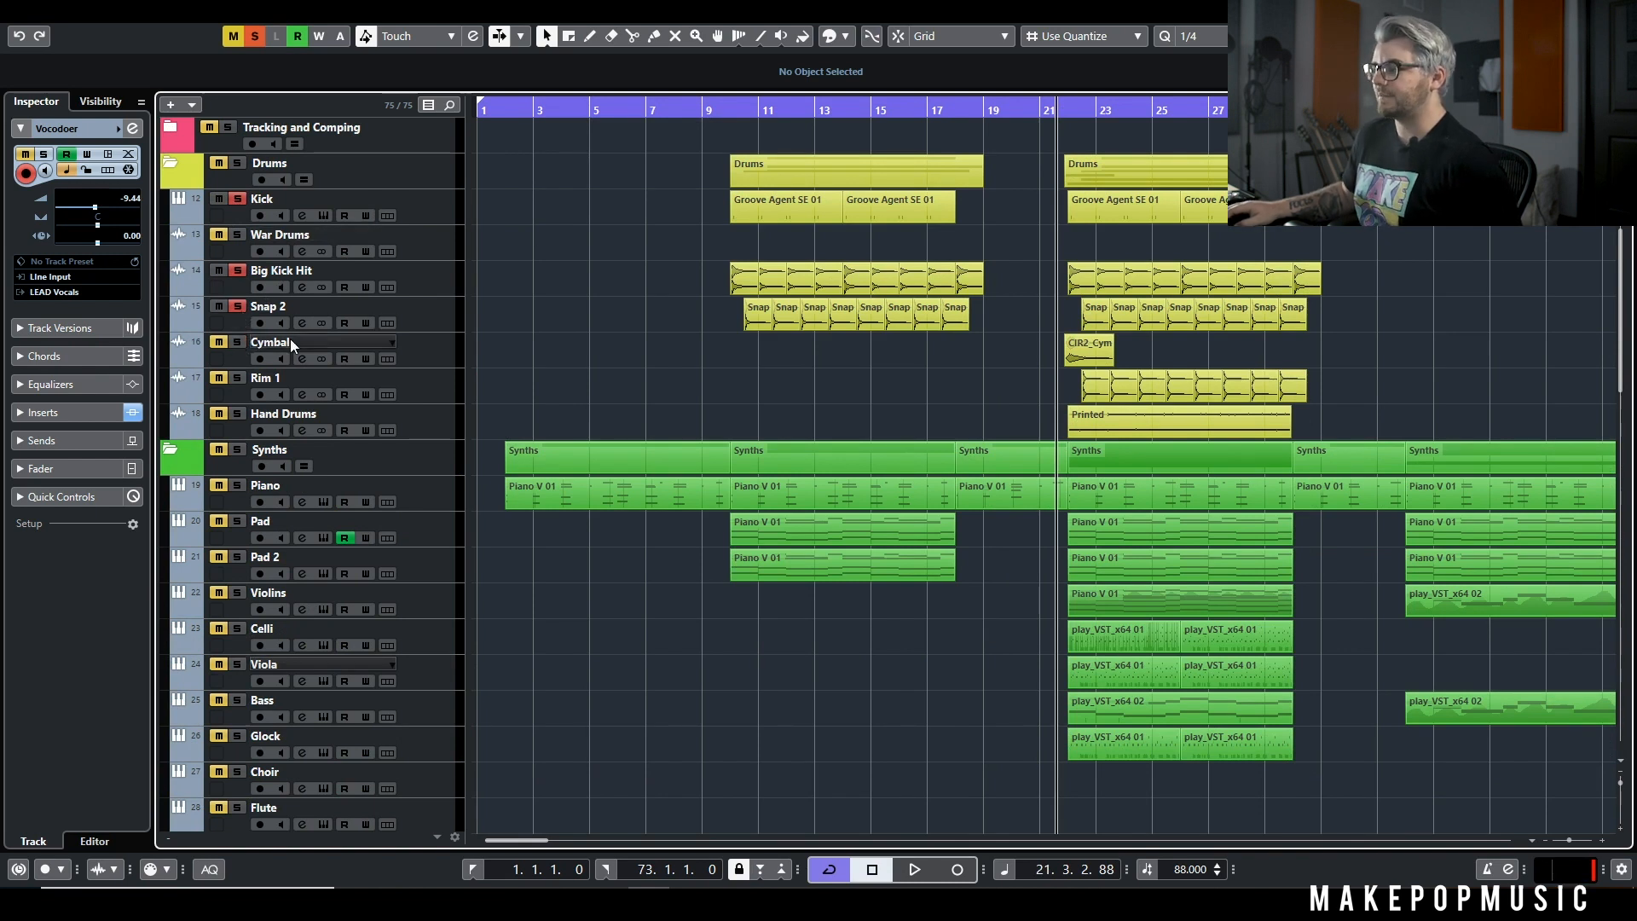
key("space")
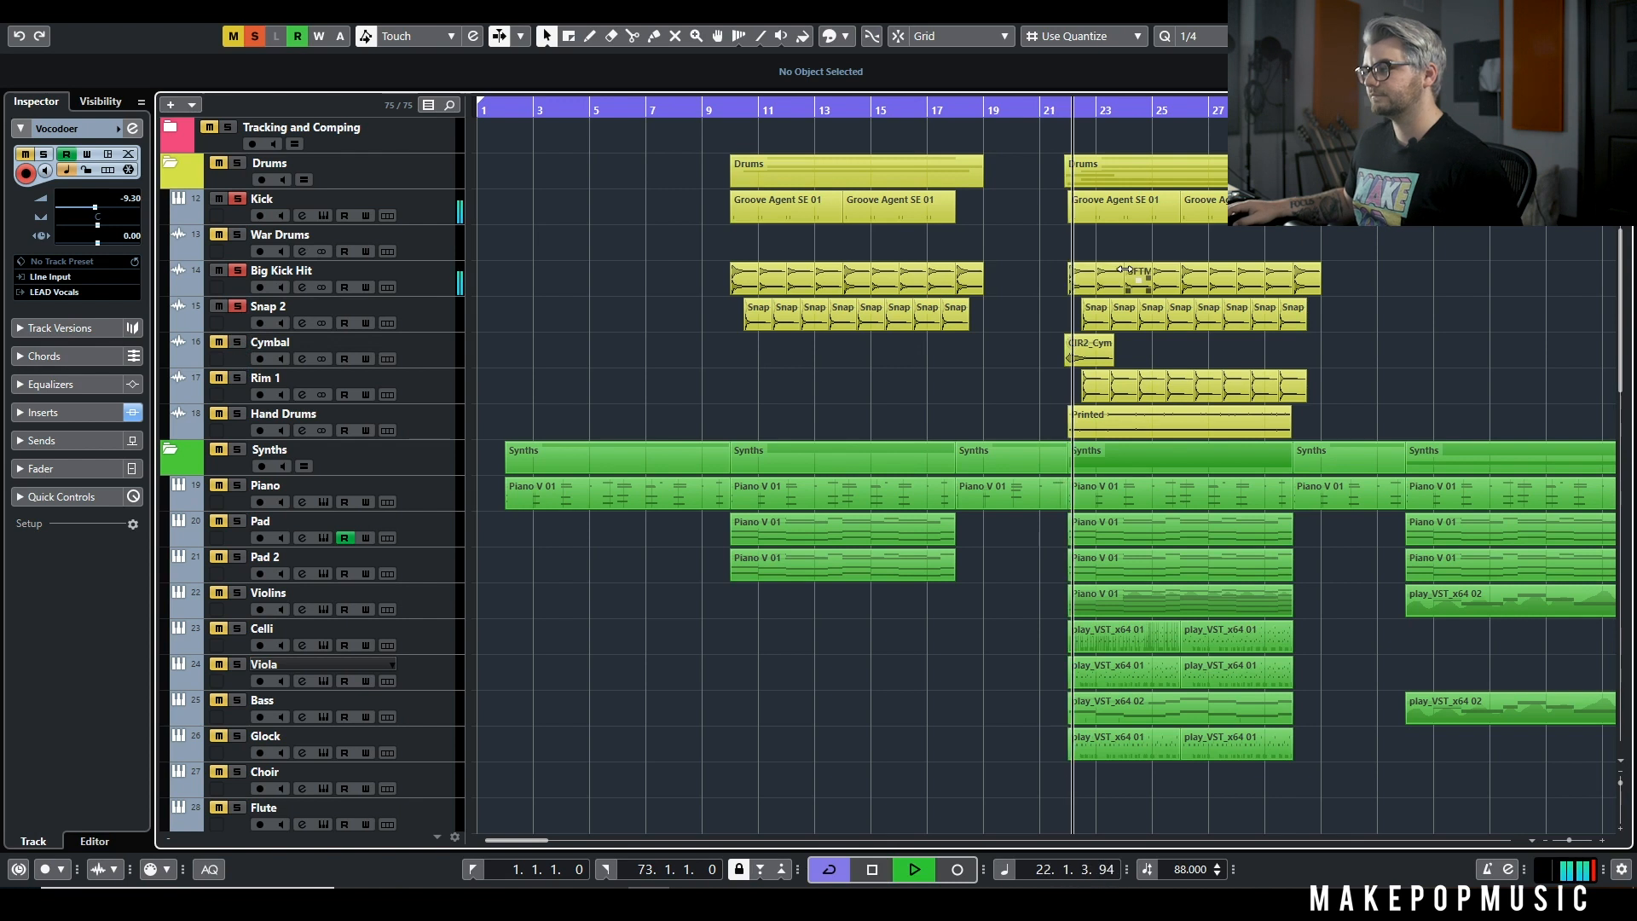
key("space")
Step: Add Cymbal to the drum solo and play again from just before bar 22
left_click(237, 342)
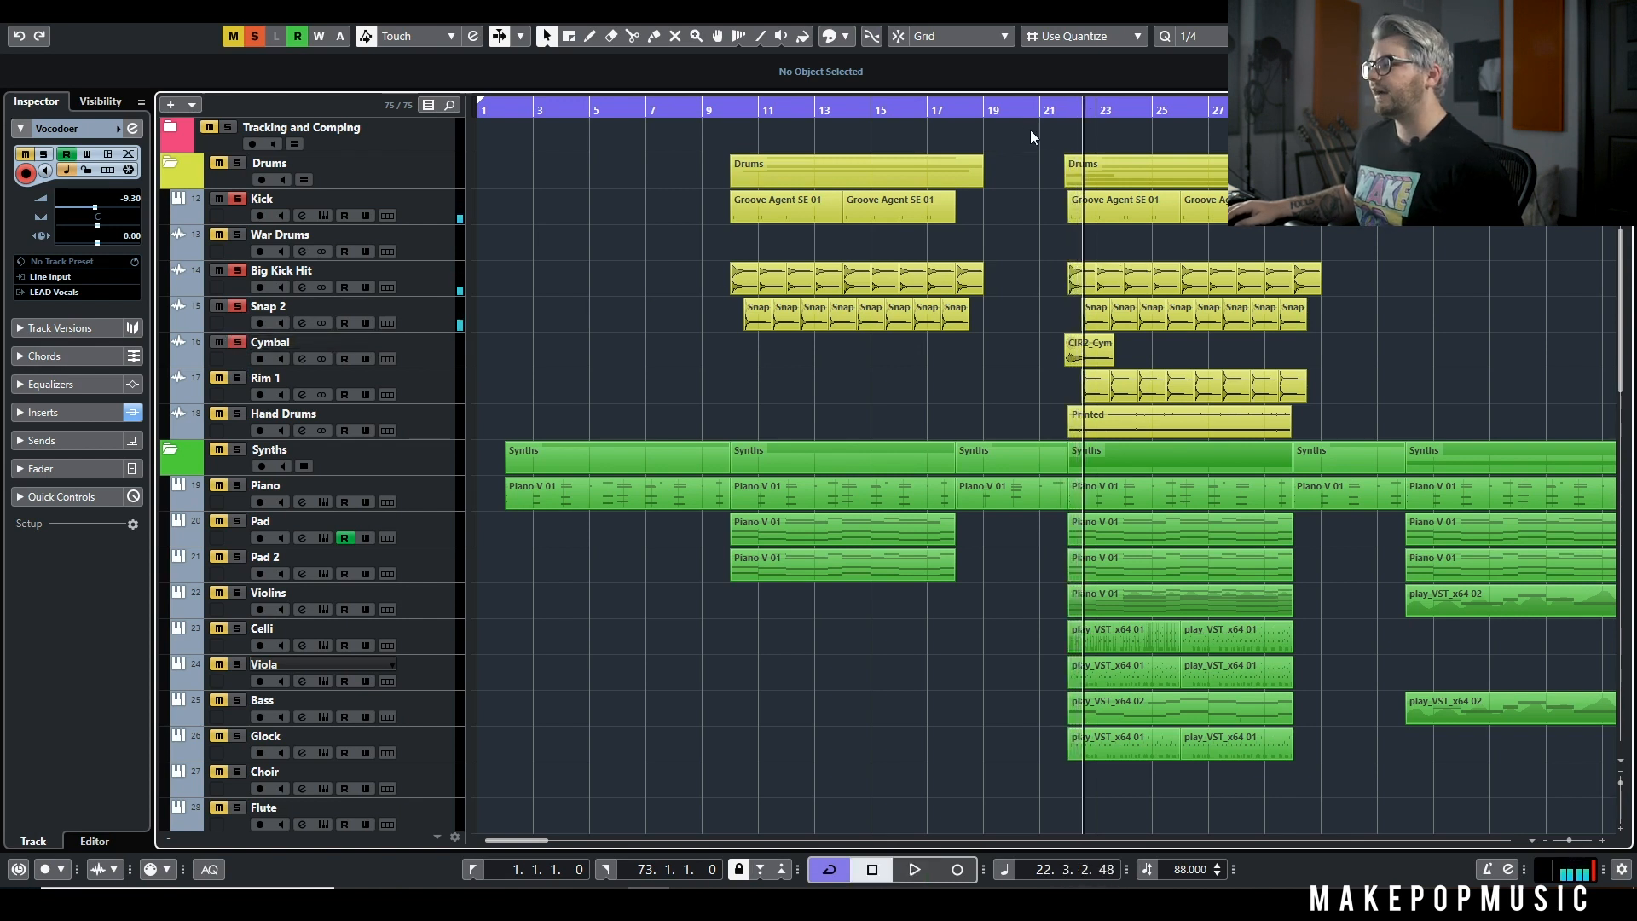
left_click(1062, 110)
key("space")
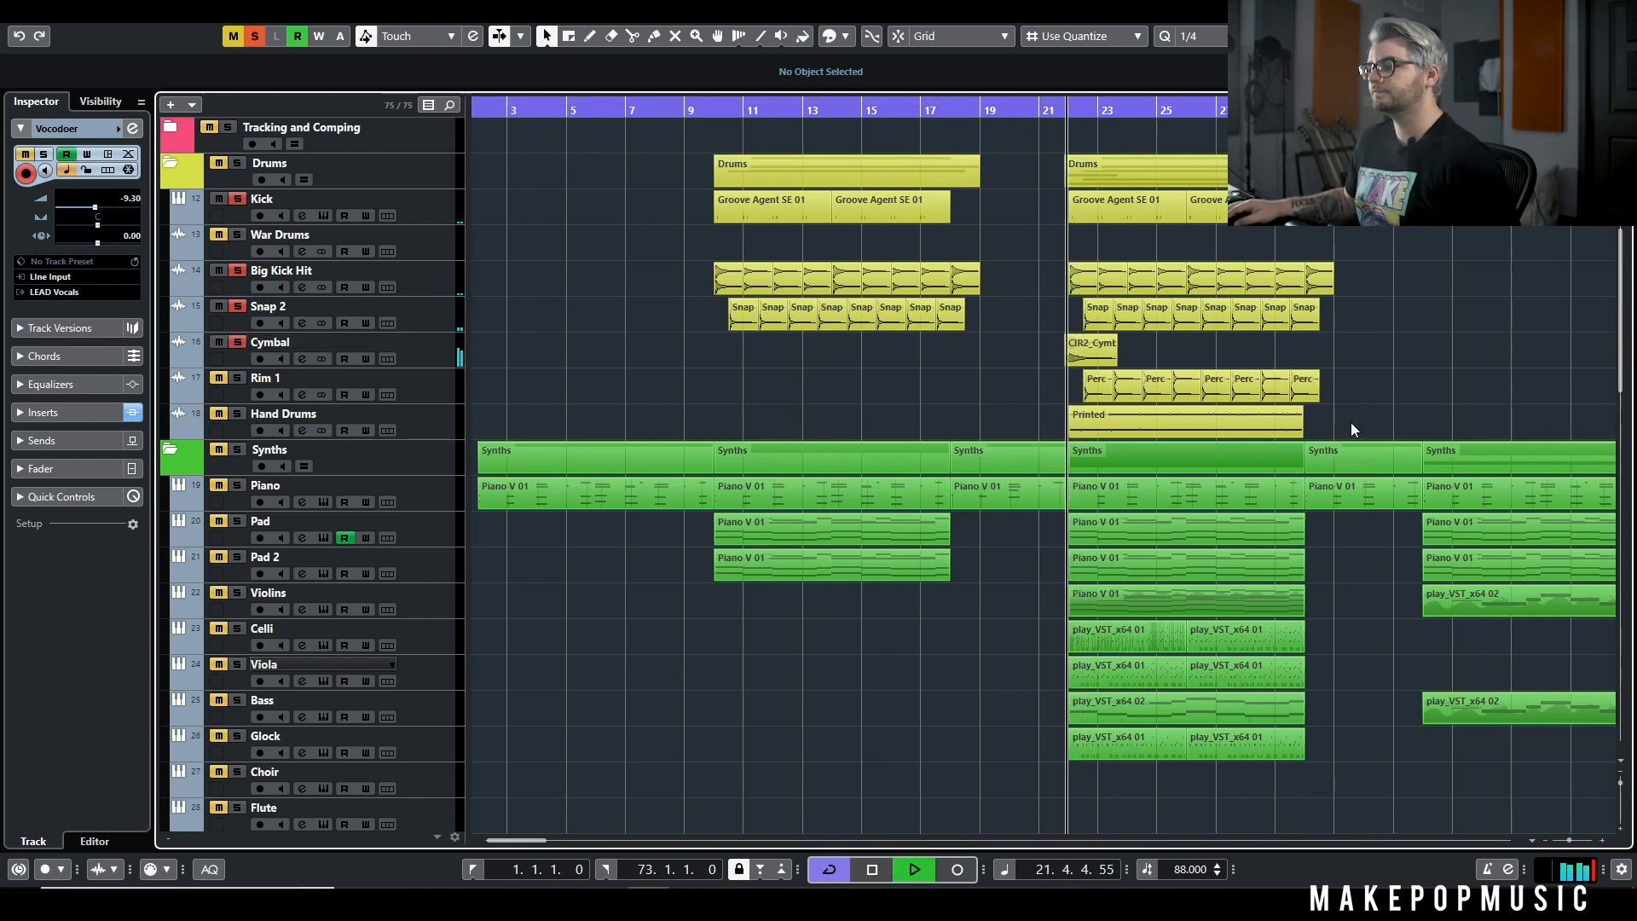
Step: Add Rim 1 to the drum solo, stop playback, and open Rim 1's channel settings
left_click(237, 378)
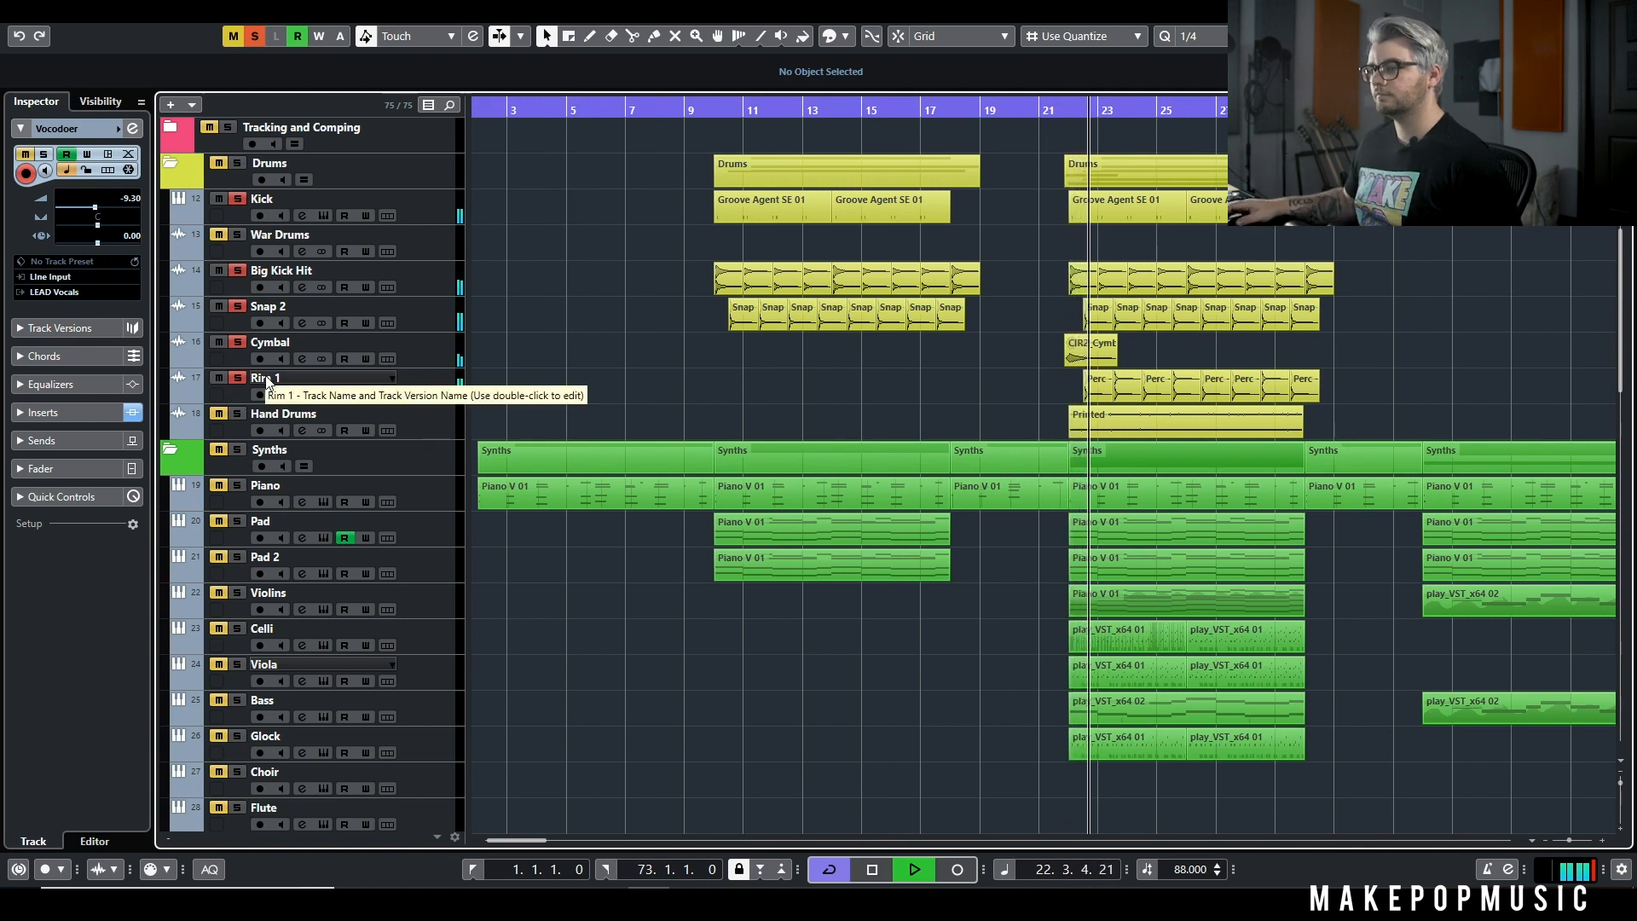
key("space")
left_click(430, 389)
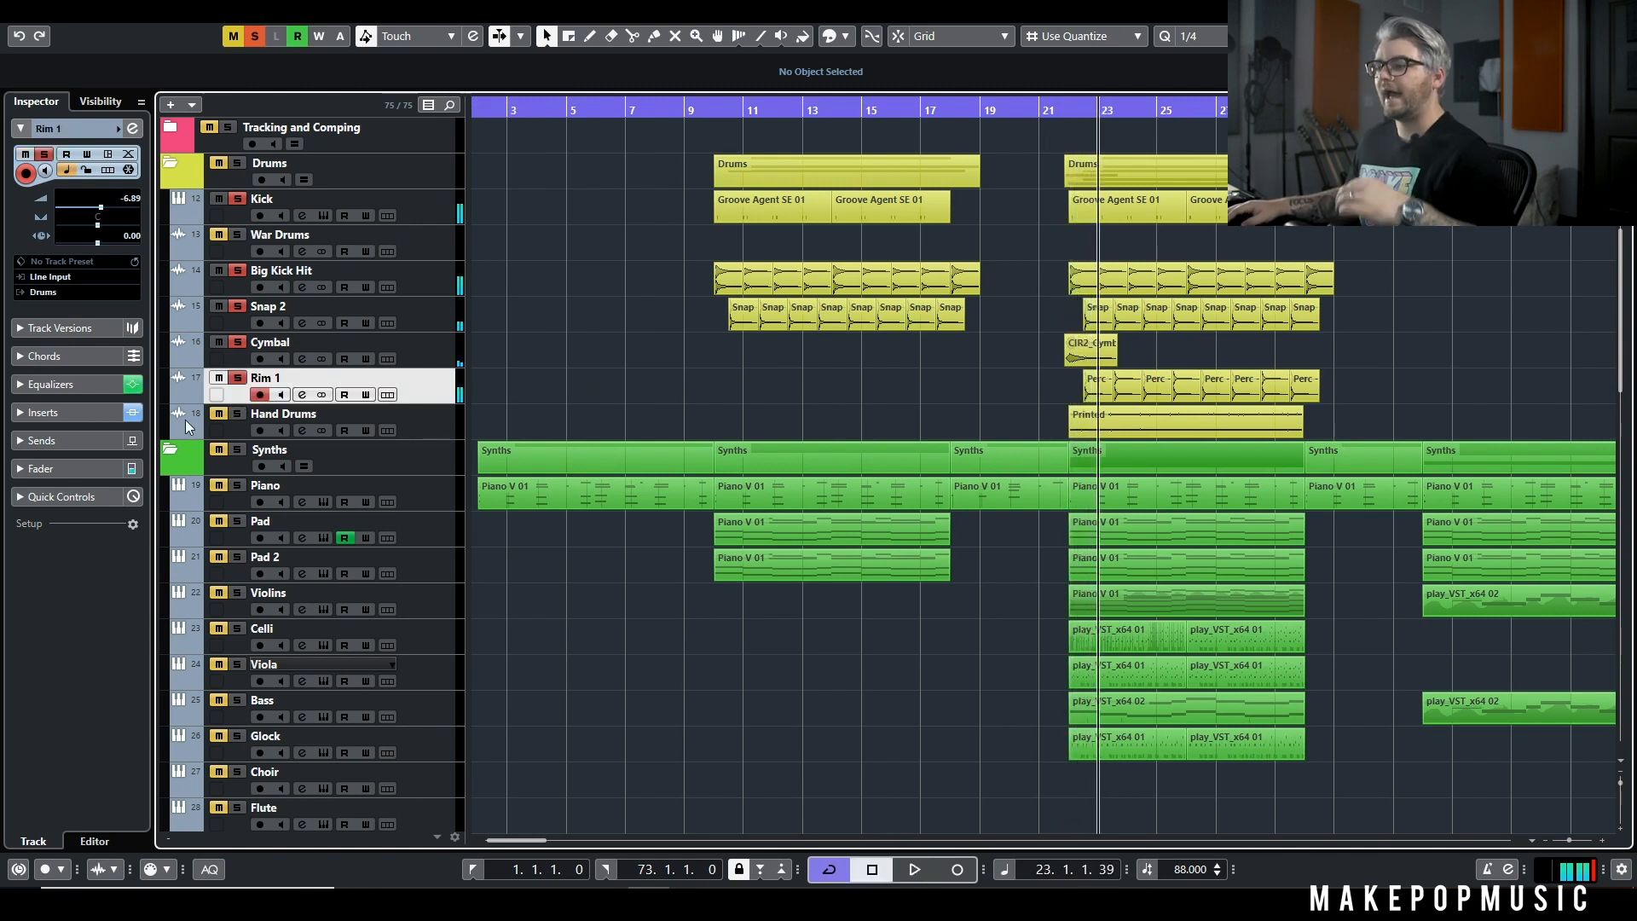
left_click(302, 394)
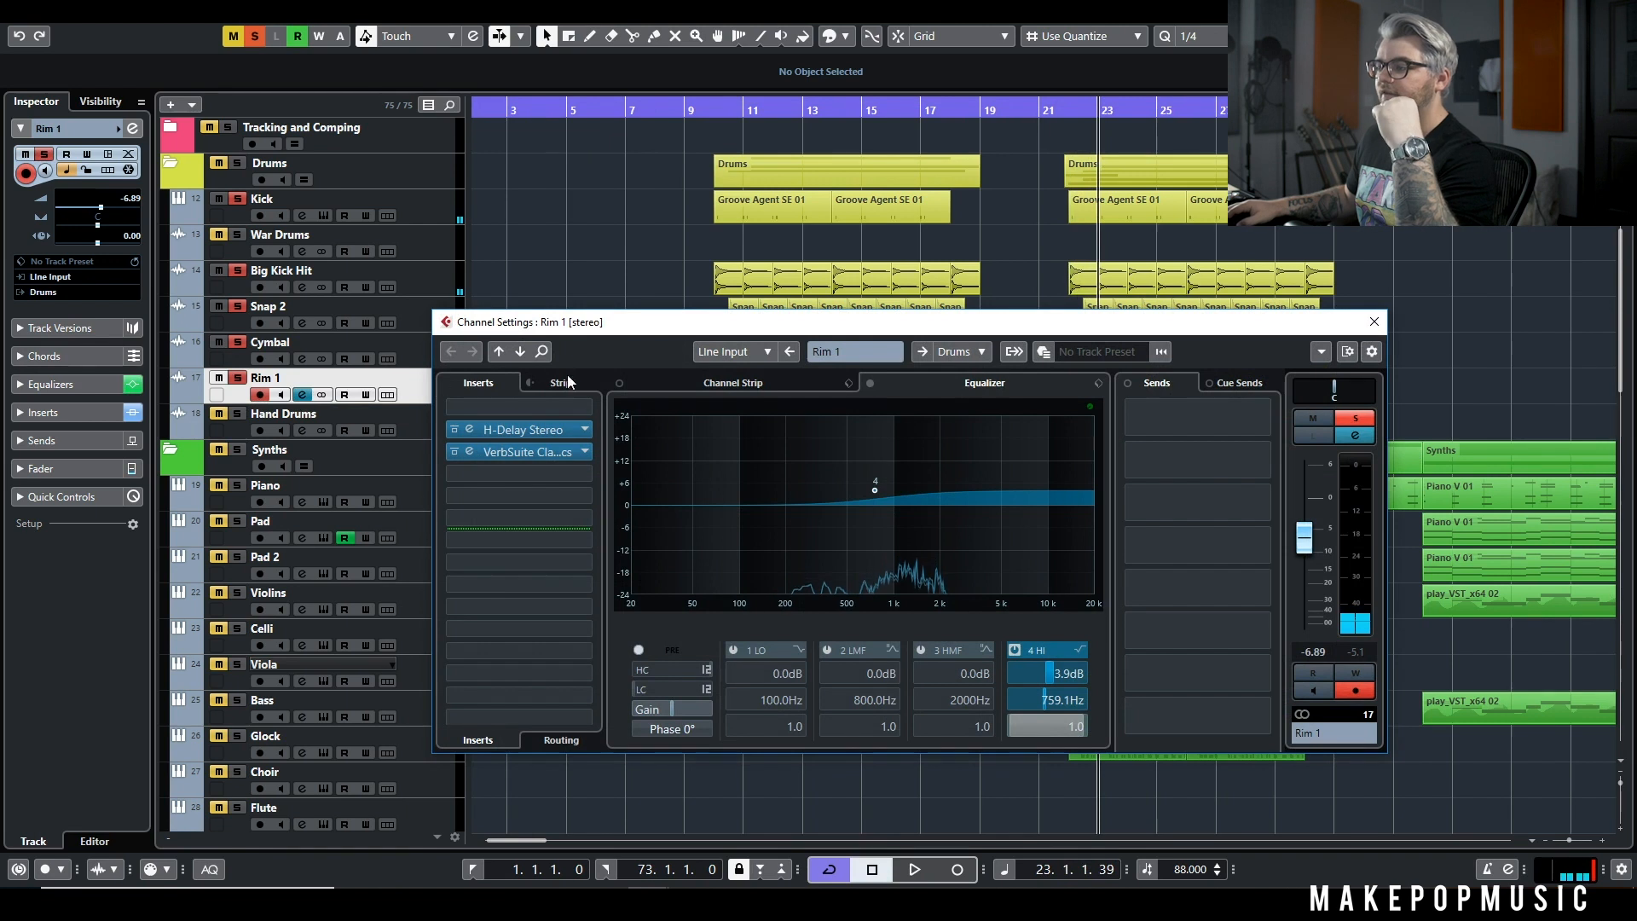
Step: Bypass Rim 1's H-Delay Stereo and VerbSuite Classics inserts and play the soloed drums from about bar 22
left_click(454, 429)
left_click(454, 451)
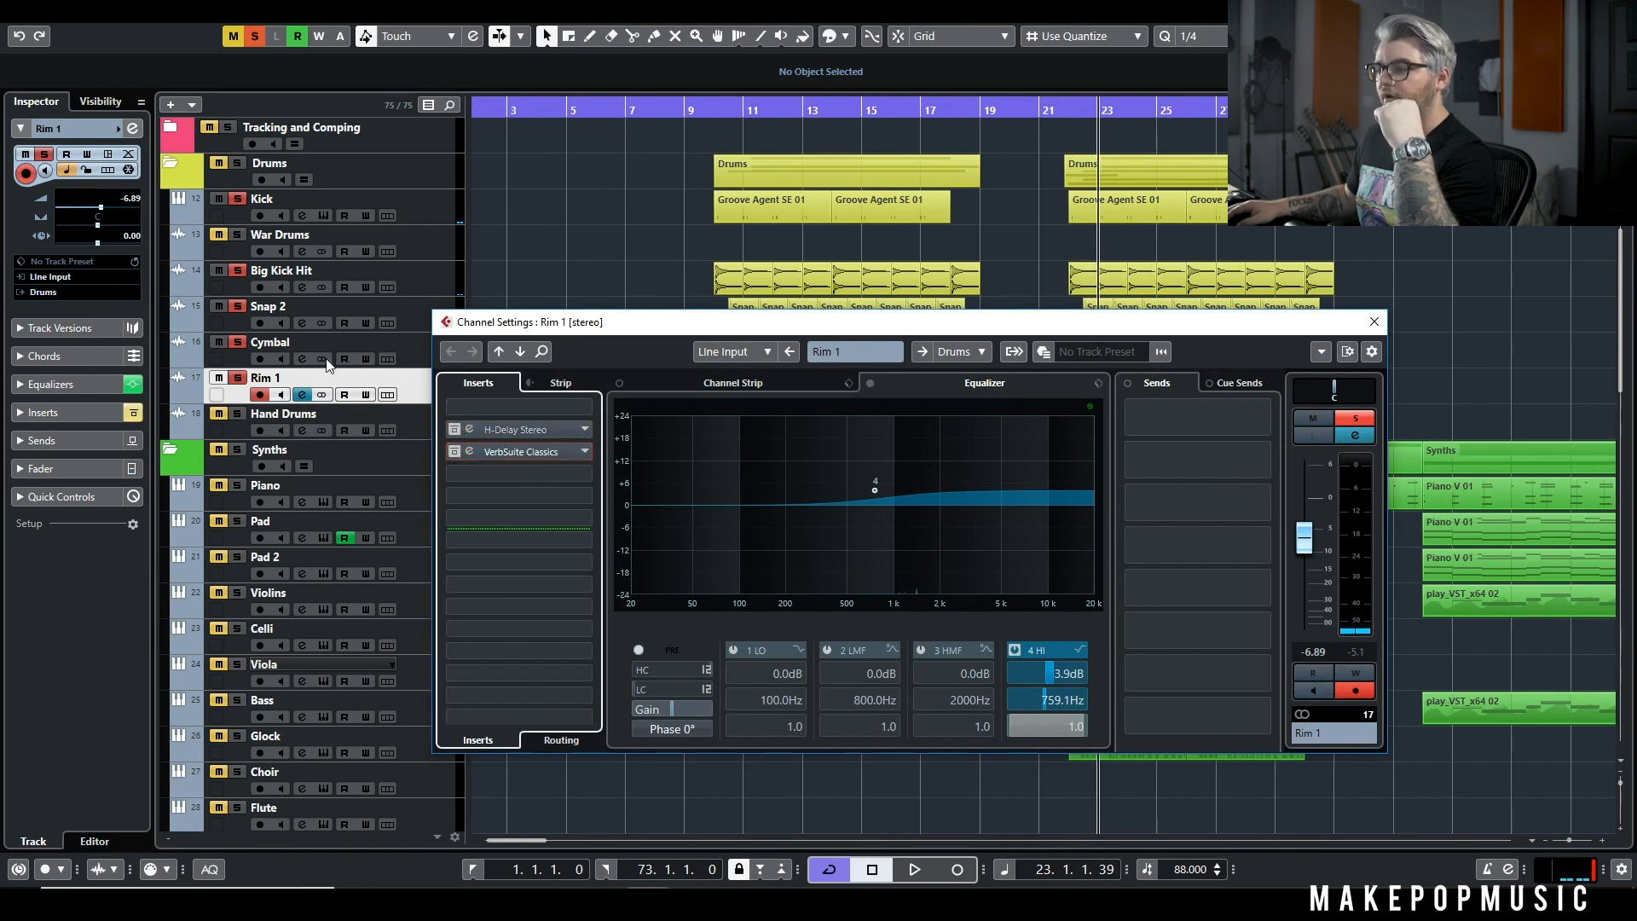
left_click_drag(1028, 331, 1060, 537)
key("h")
key("h")
key("h")
key("h")
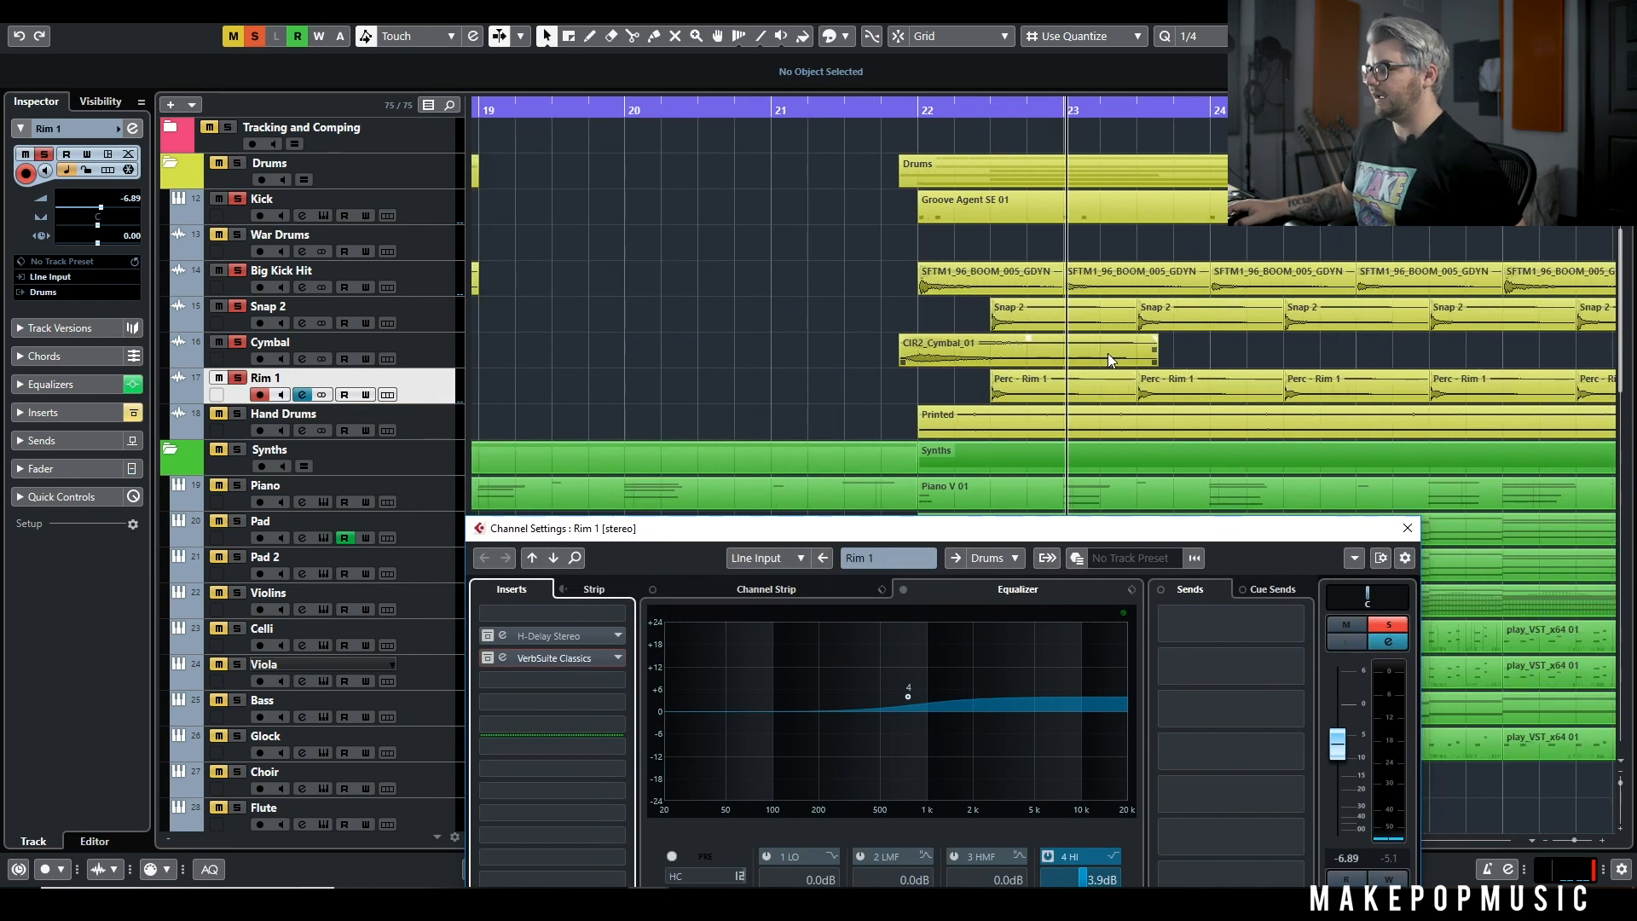
scroll(1109, 351, "down", 4)
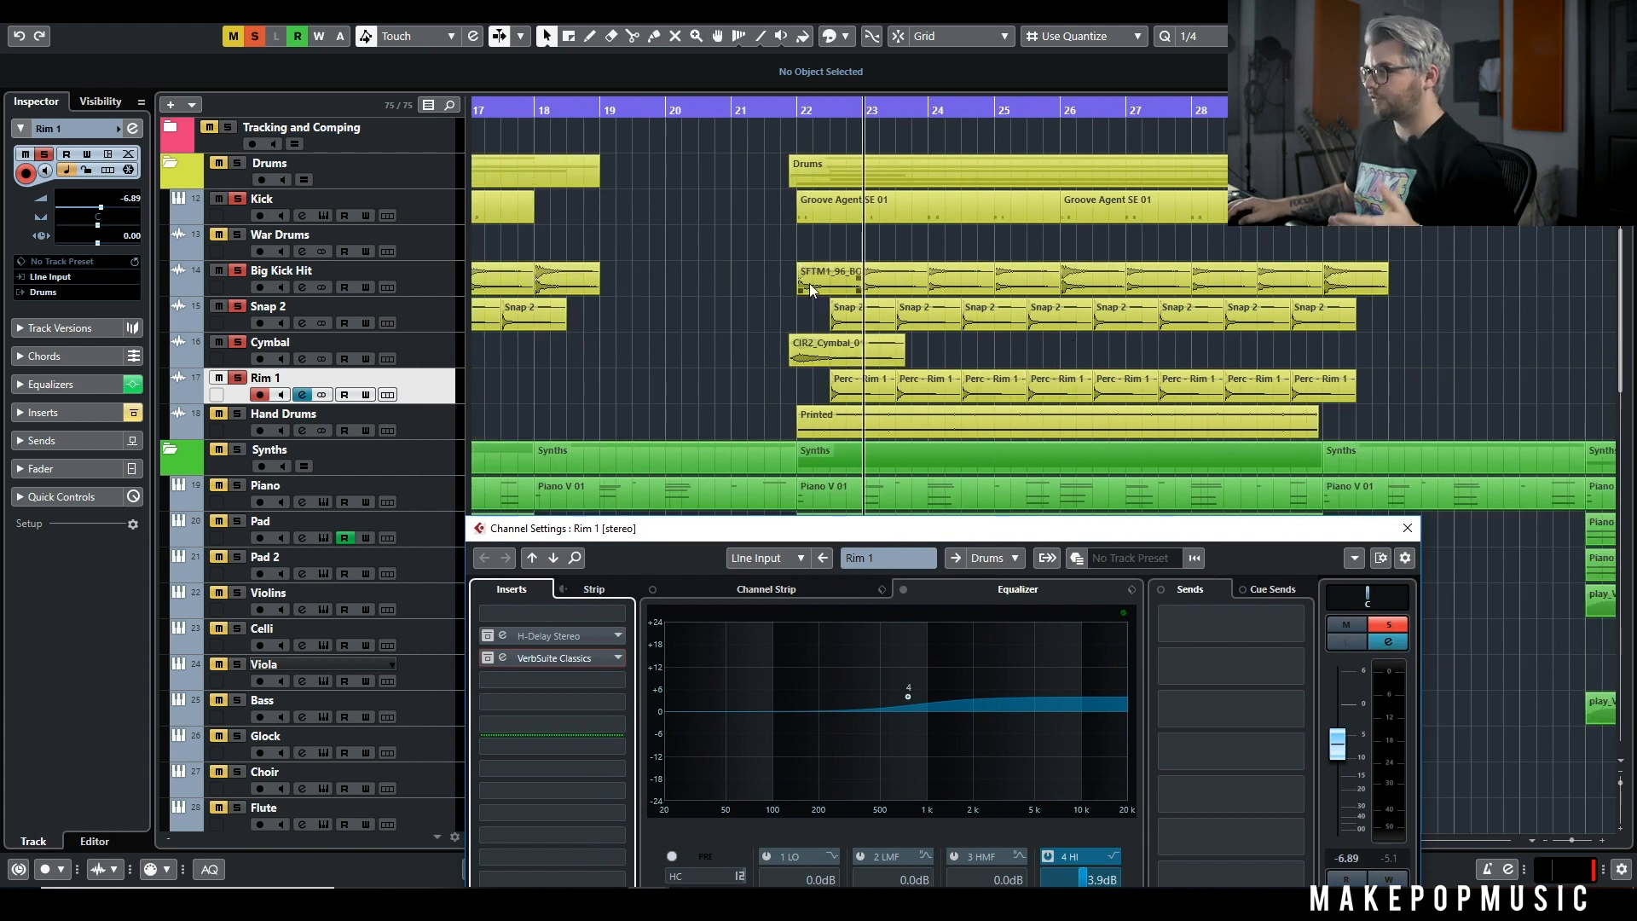
left_click(826, 105)
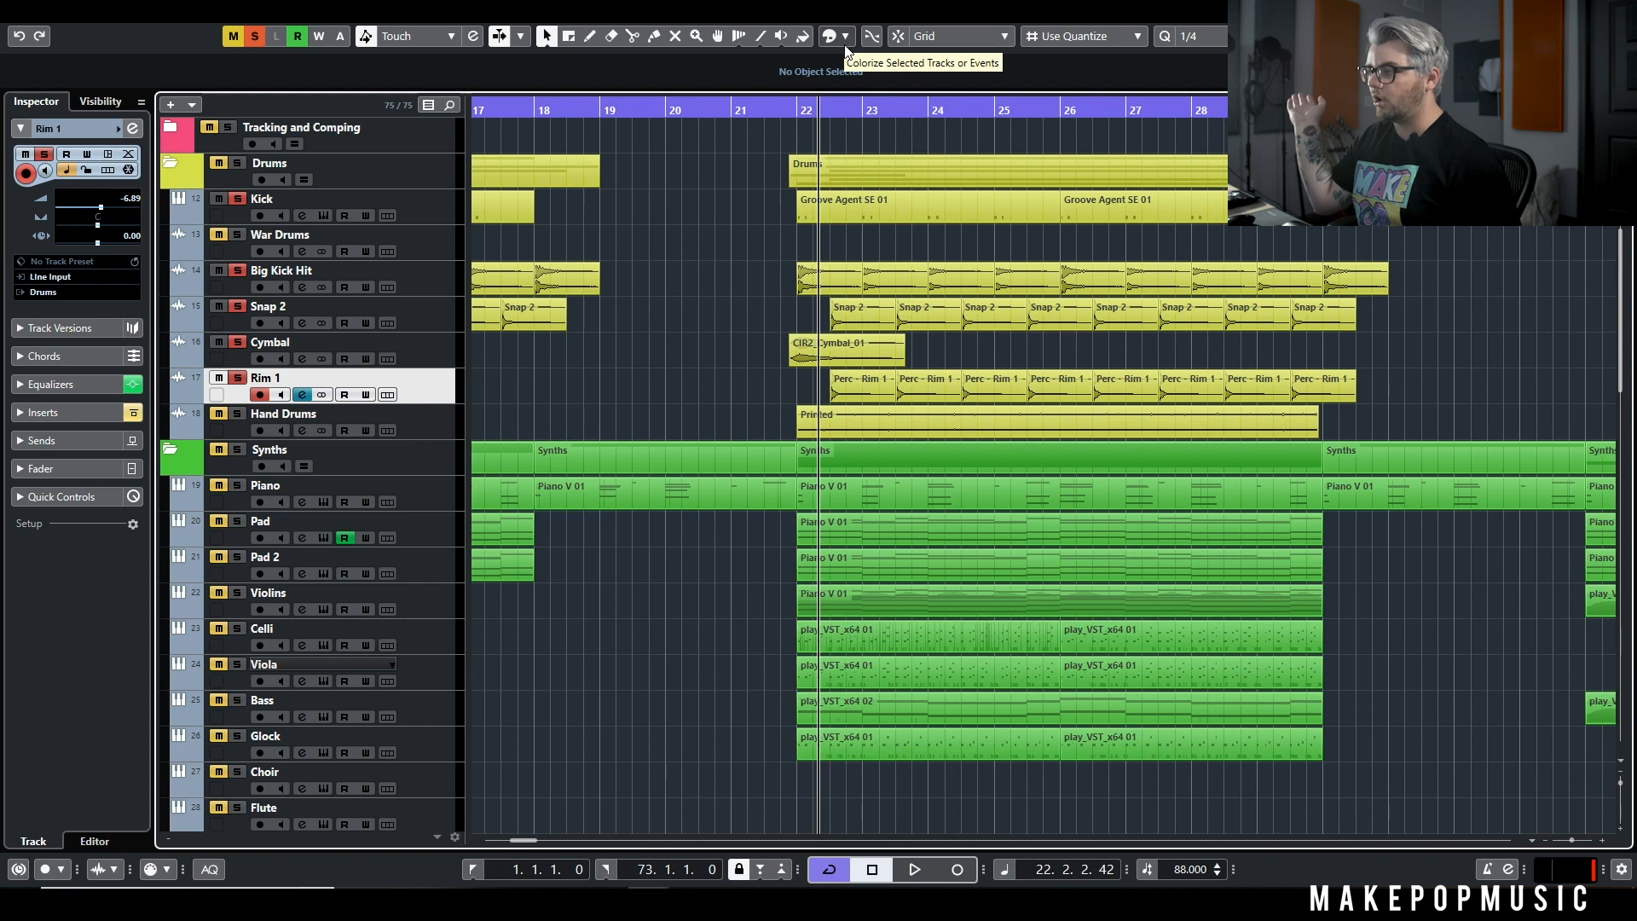
key("space")
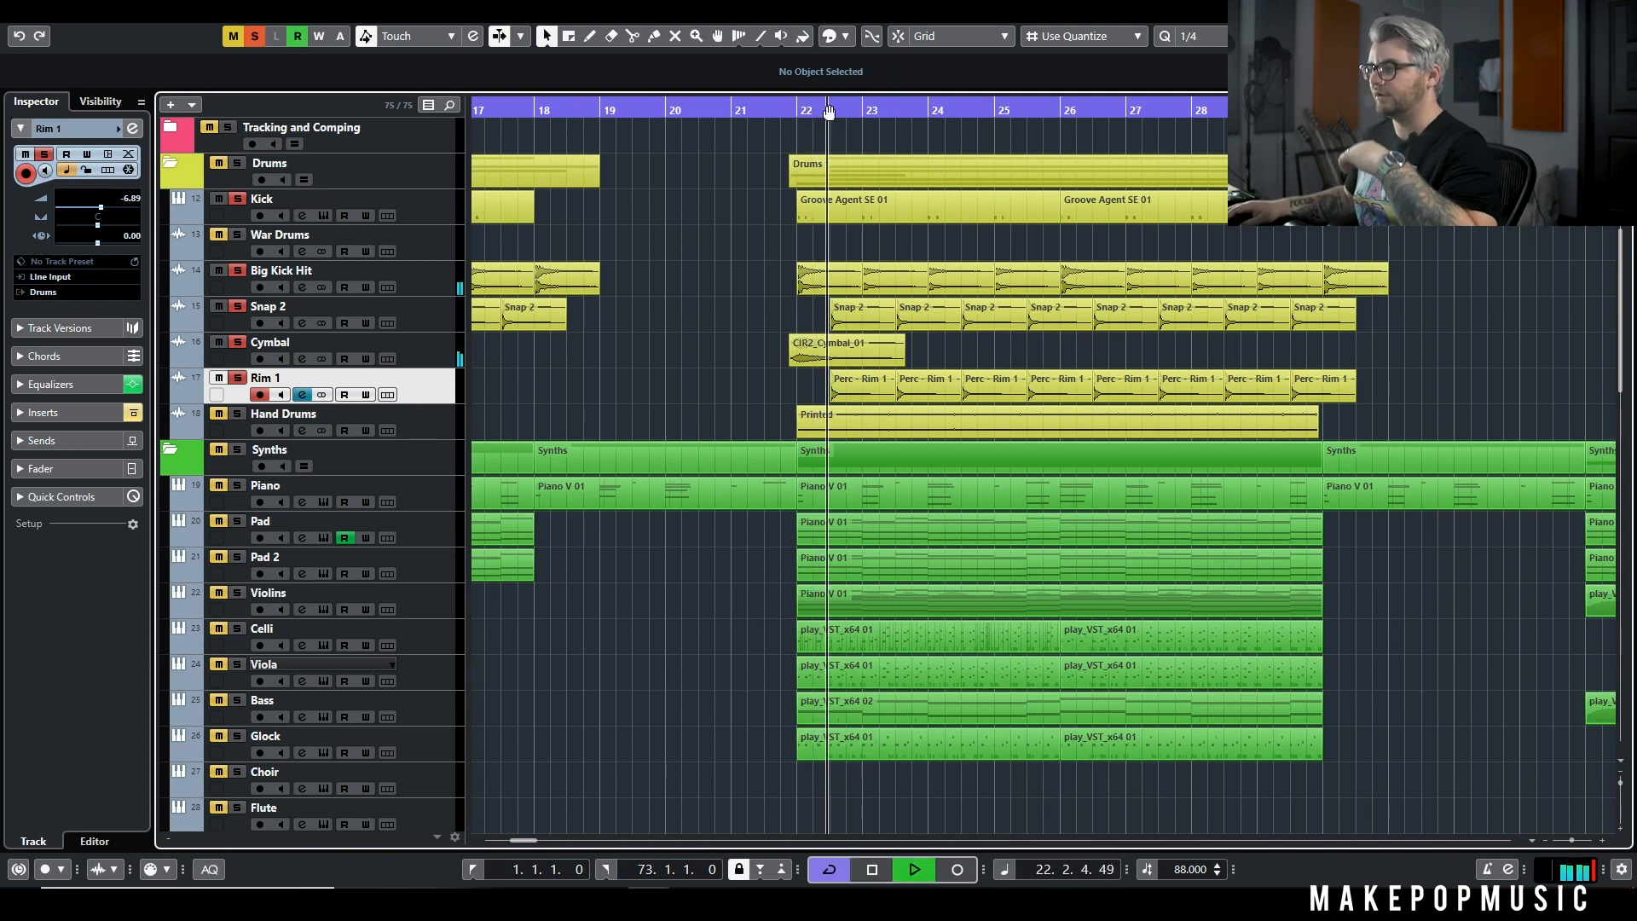
Step: Re-enable Rim 1's delay and reverb inserts, inspect the H-Delay Stereo settings, and close the plug-in
left_click(302, 395)
left_click(302, 395)
left_click(486, 637)
left_click(530, 636)
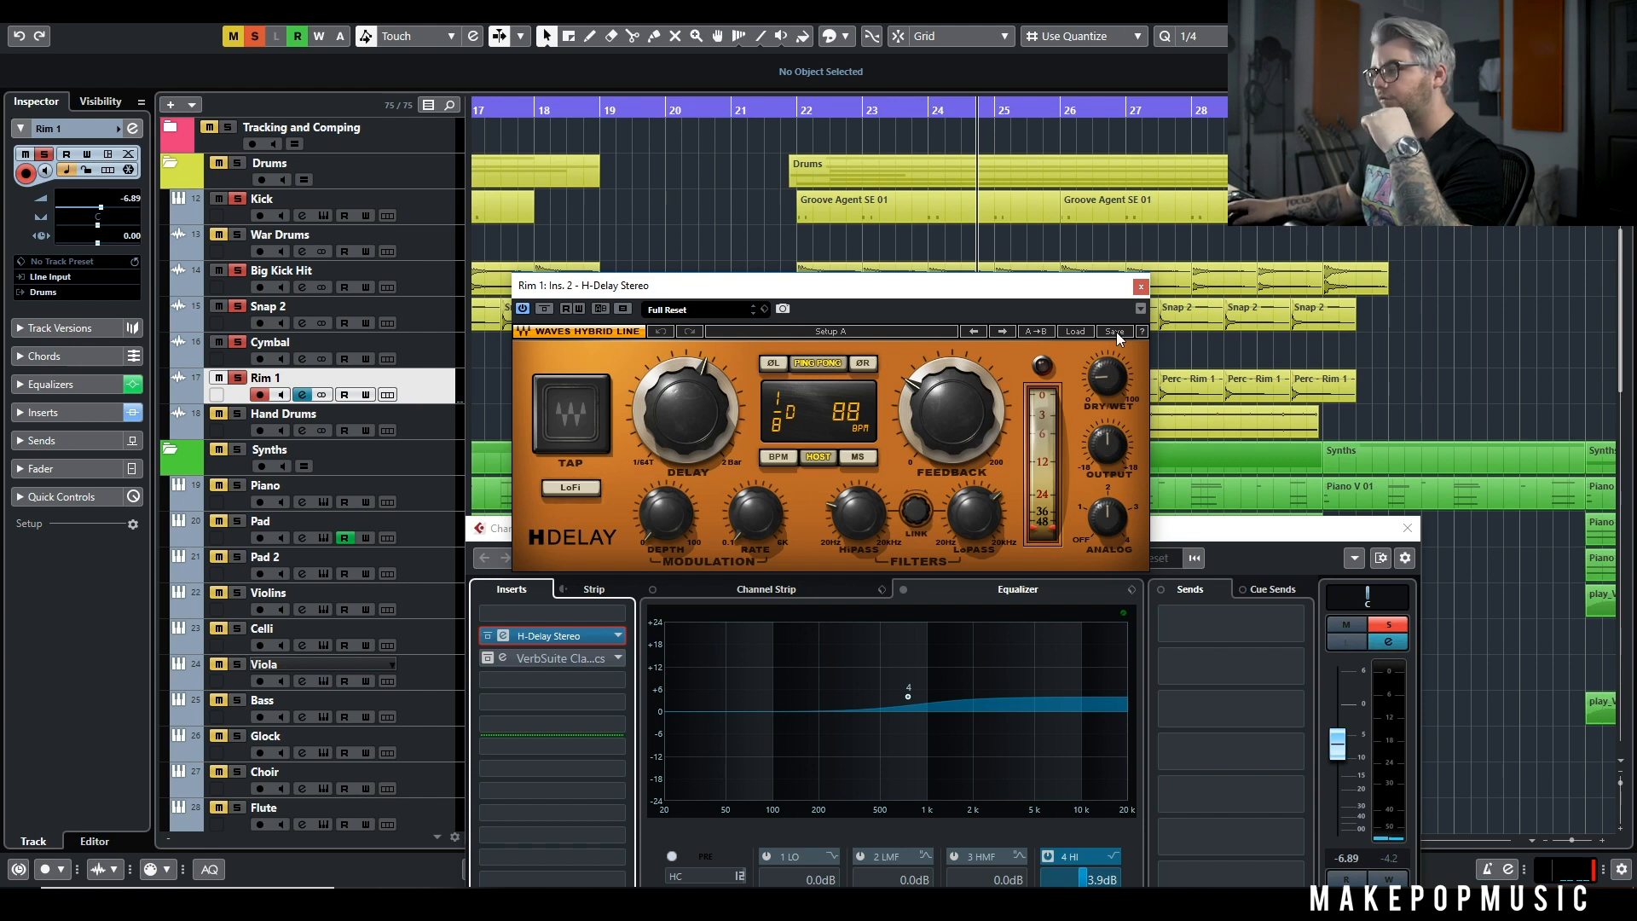
left_click(1140, 286)
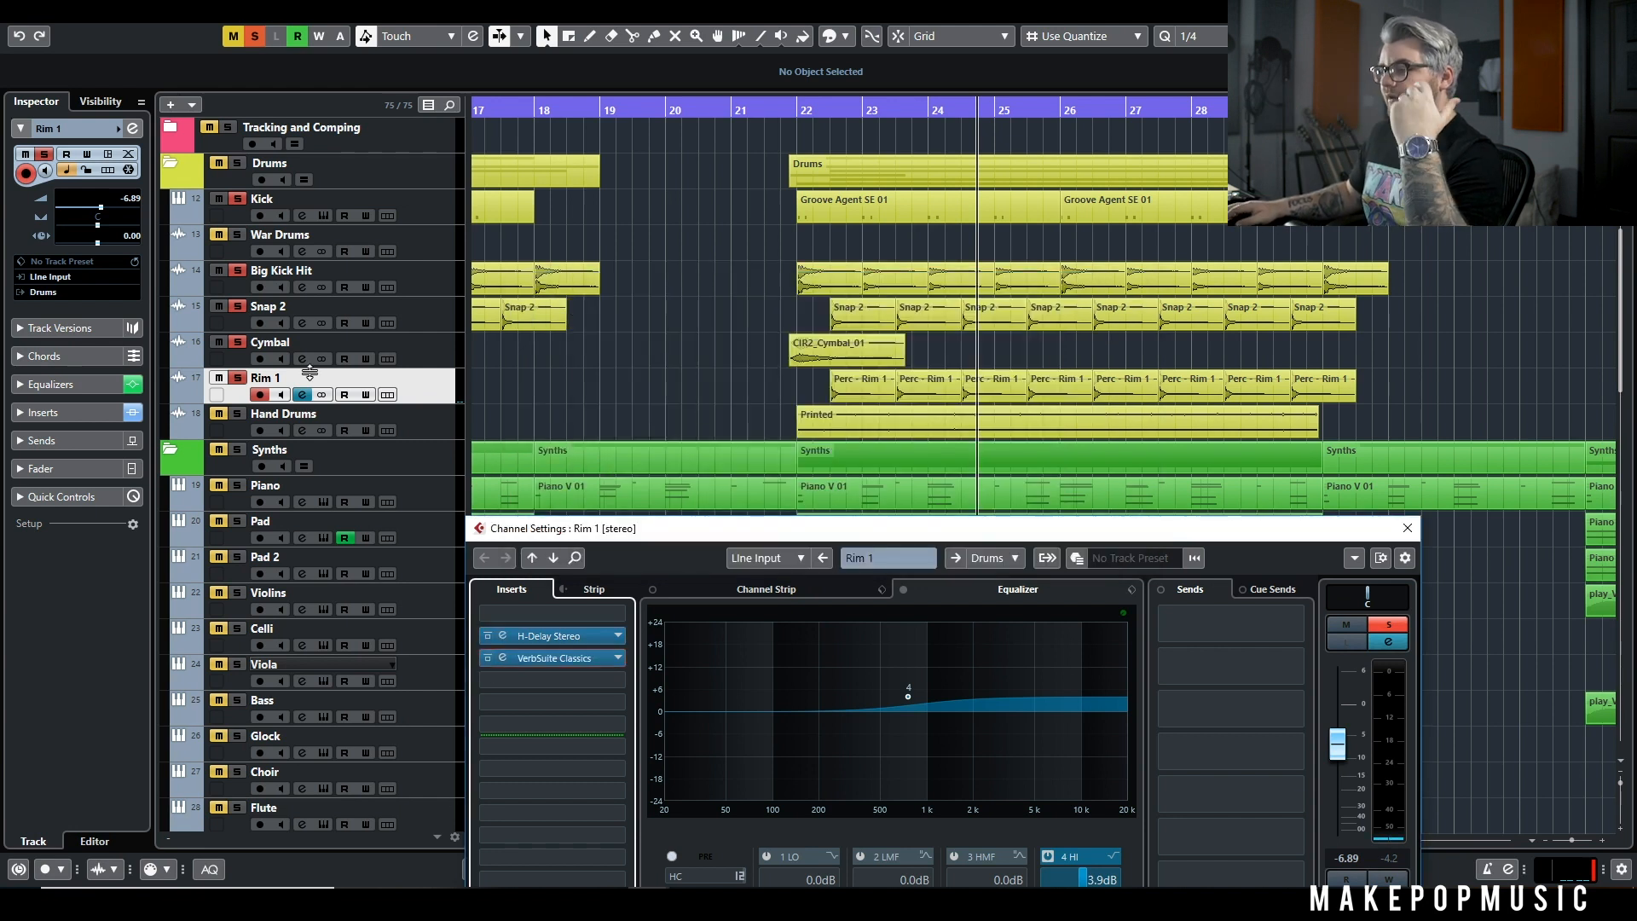
Step: Play the soloed drums from just before bar 22 with Rim 1's inserts active, and stop
left_click(787, 109)
key("space")
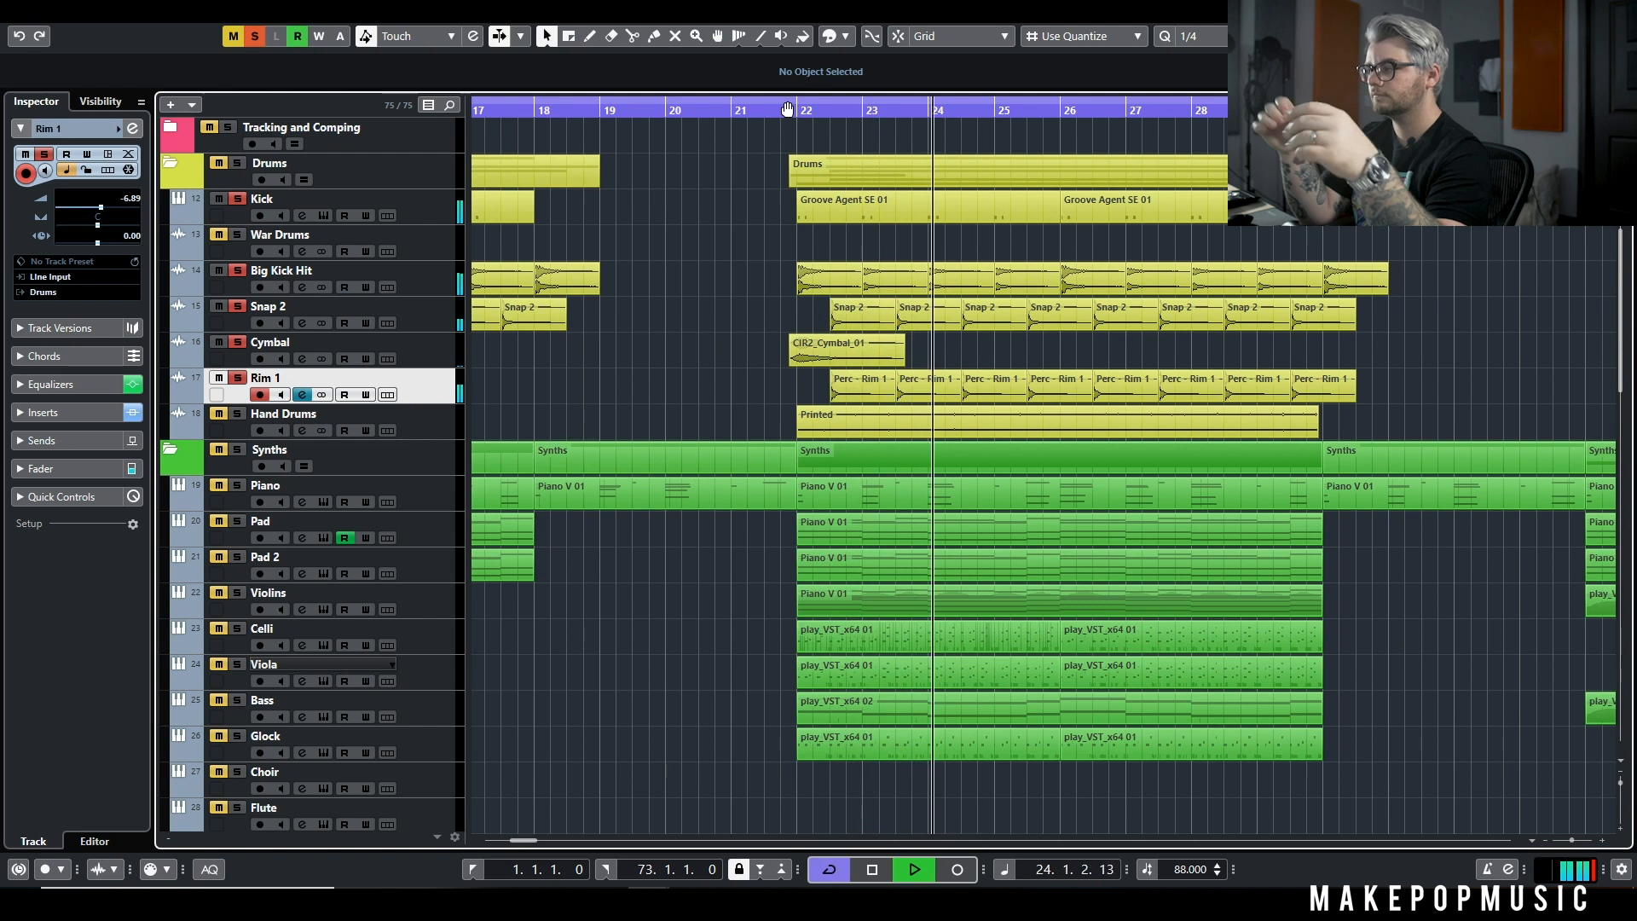
key("space")
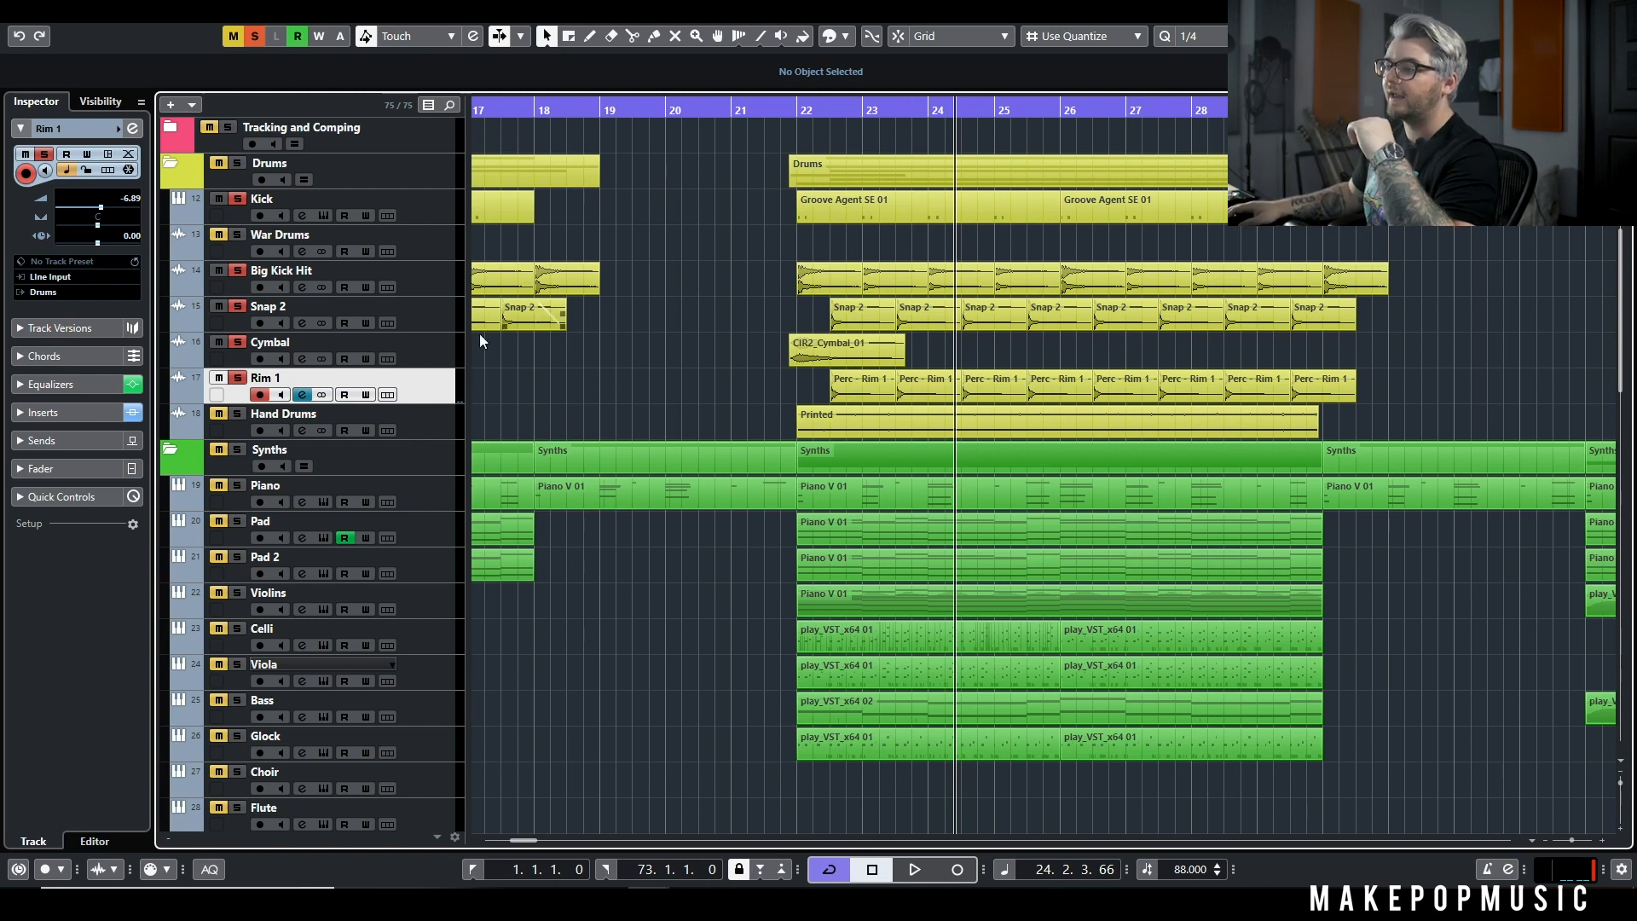
Step: Replace the other drum solos with Hand Drums alone, play it from just before bar 22, and stop
left_click(242, 326)
left_click(793, 110)
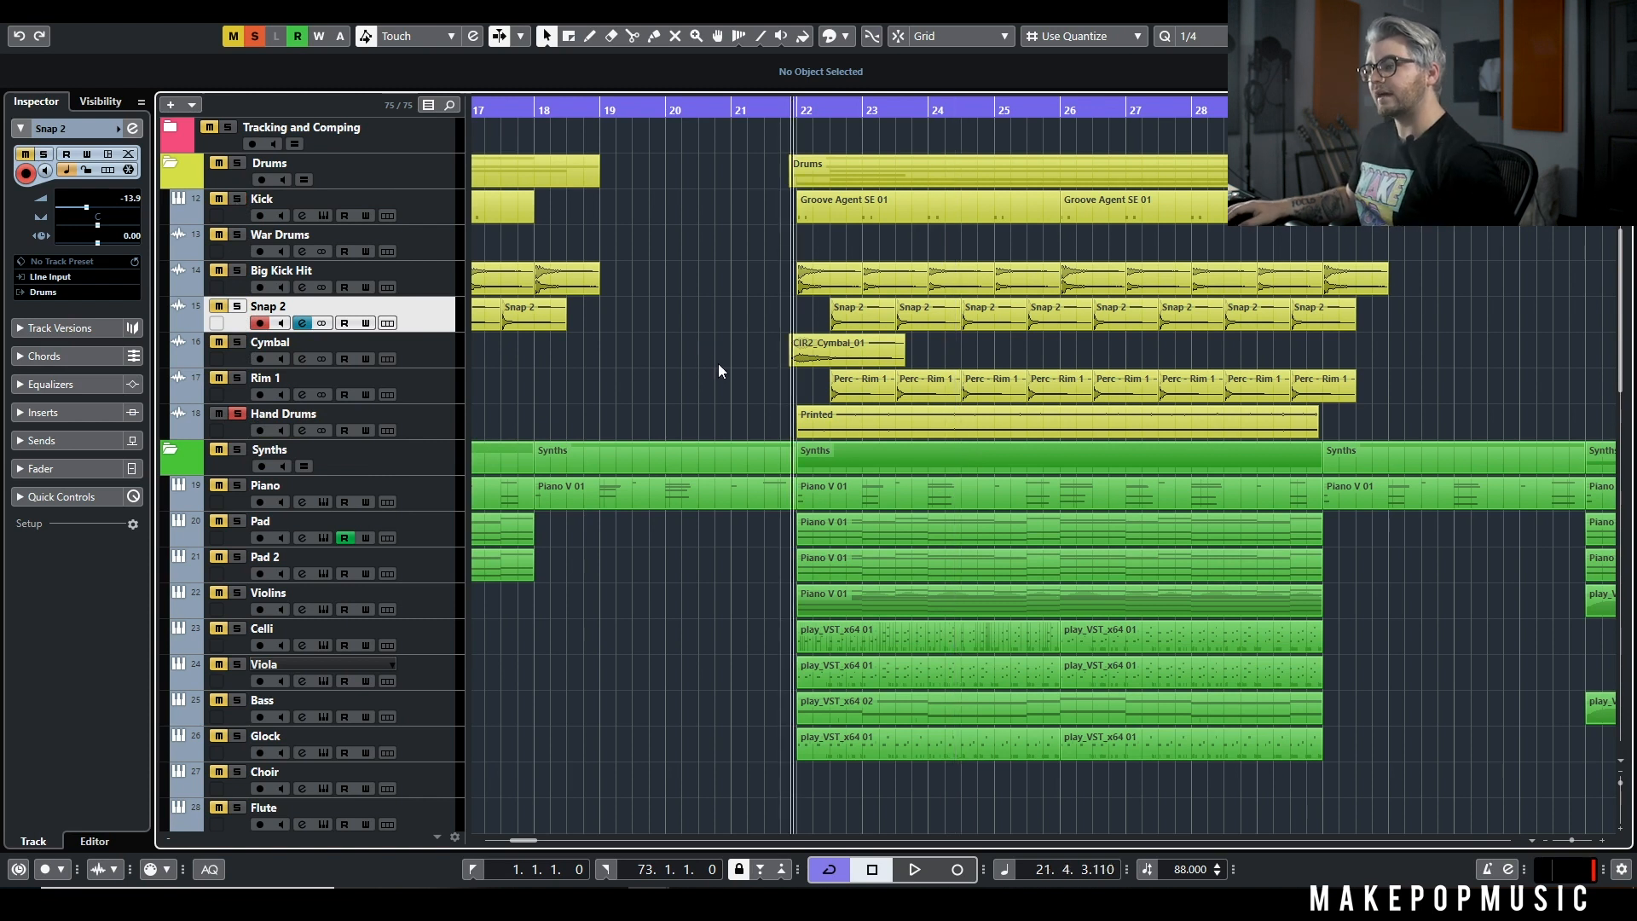
key("space")
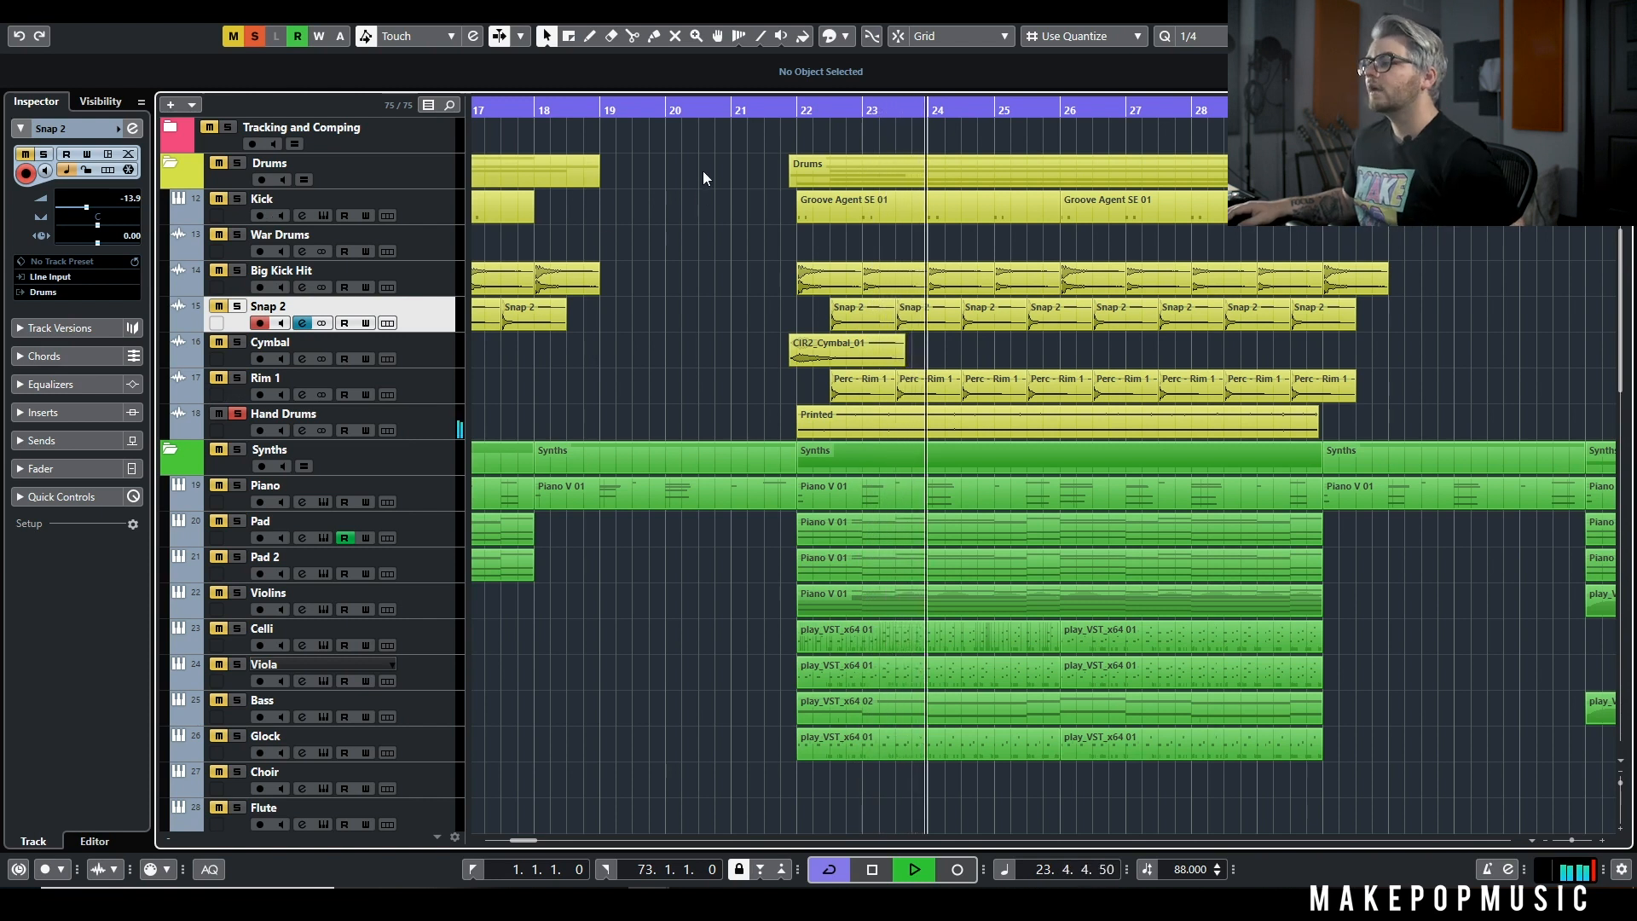
key("space")
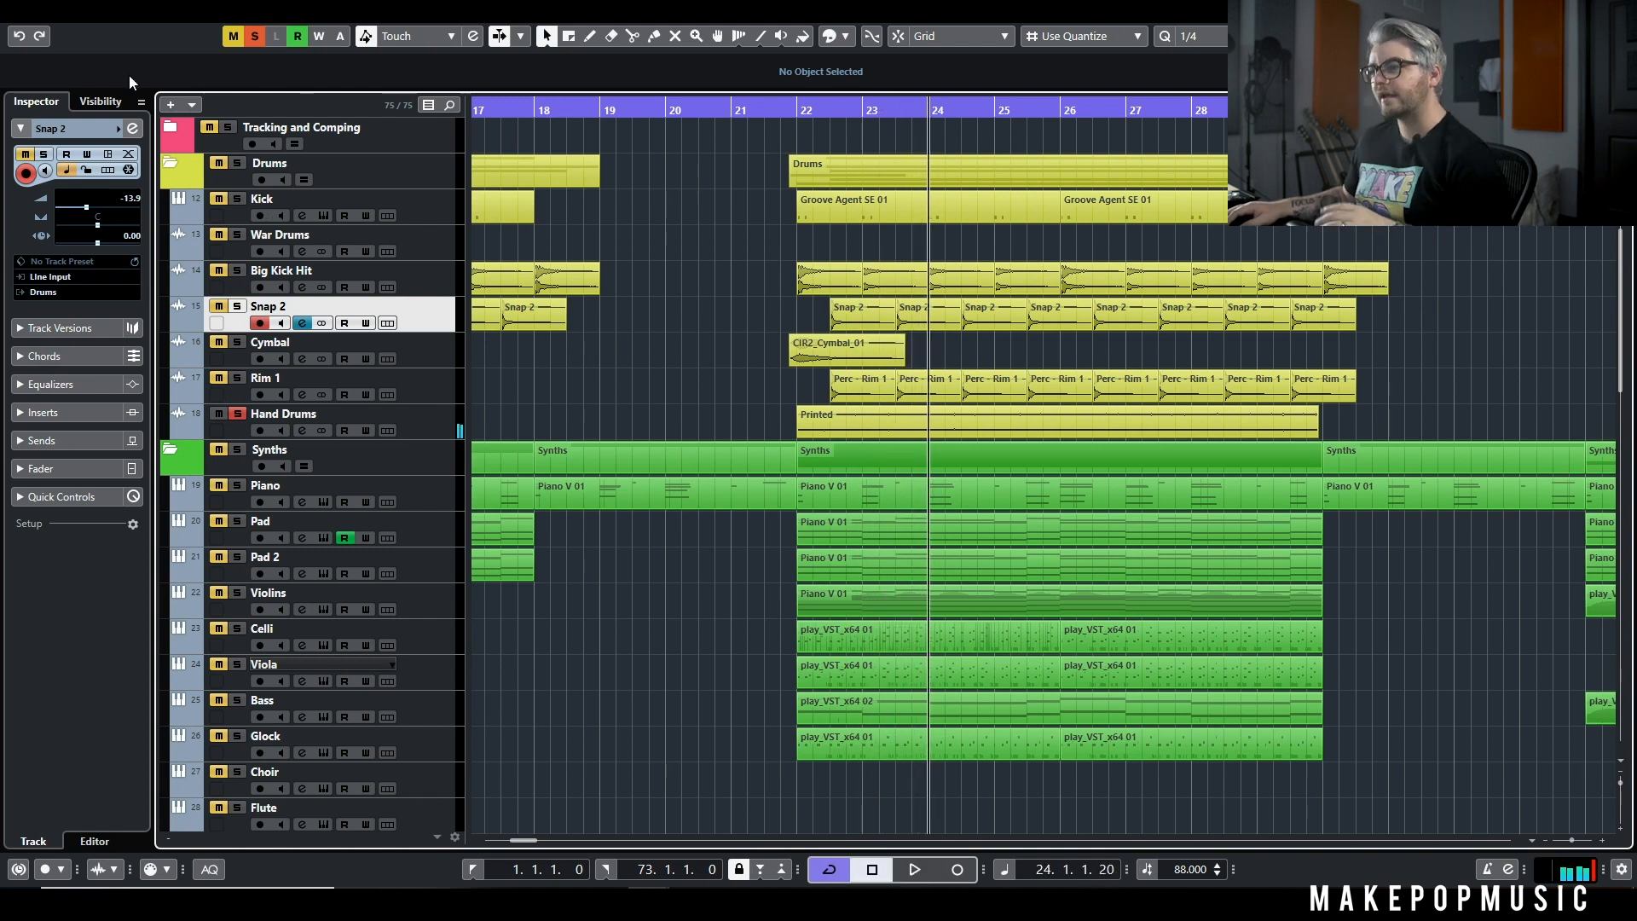
Step: Solo all the drum tracks together, play them from just before bar 22, clear their solos, and stop
left_click(237, 234)
left_click(237, 270)
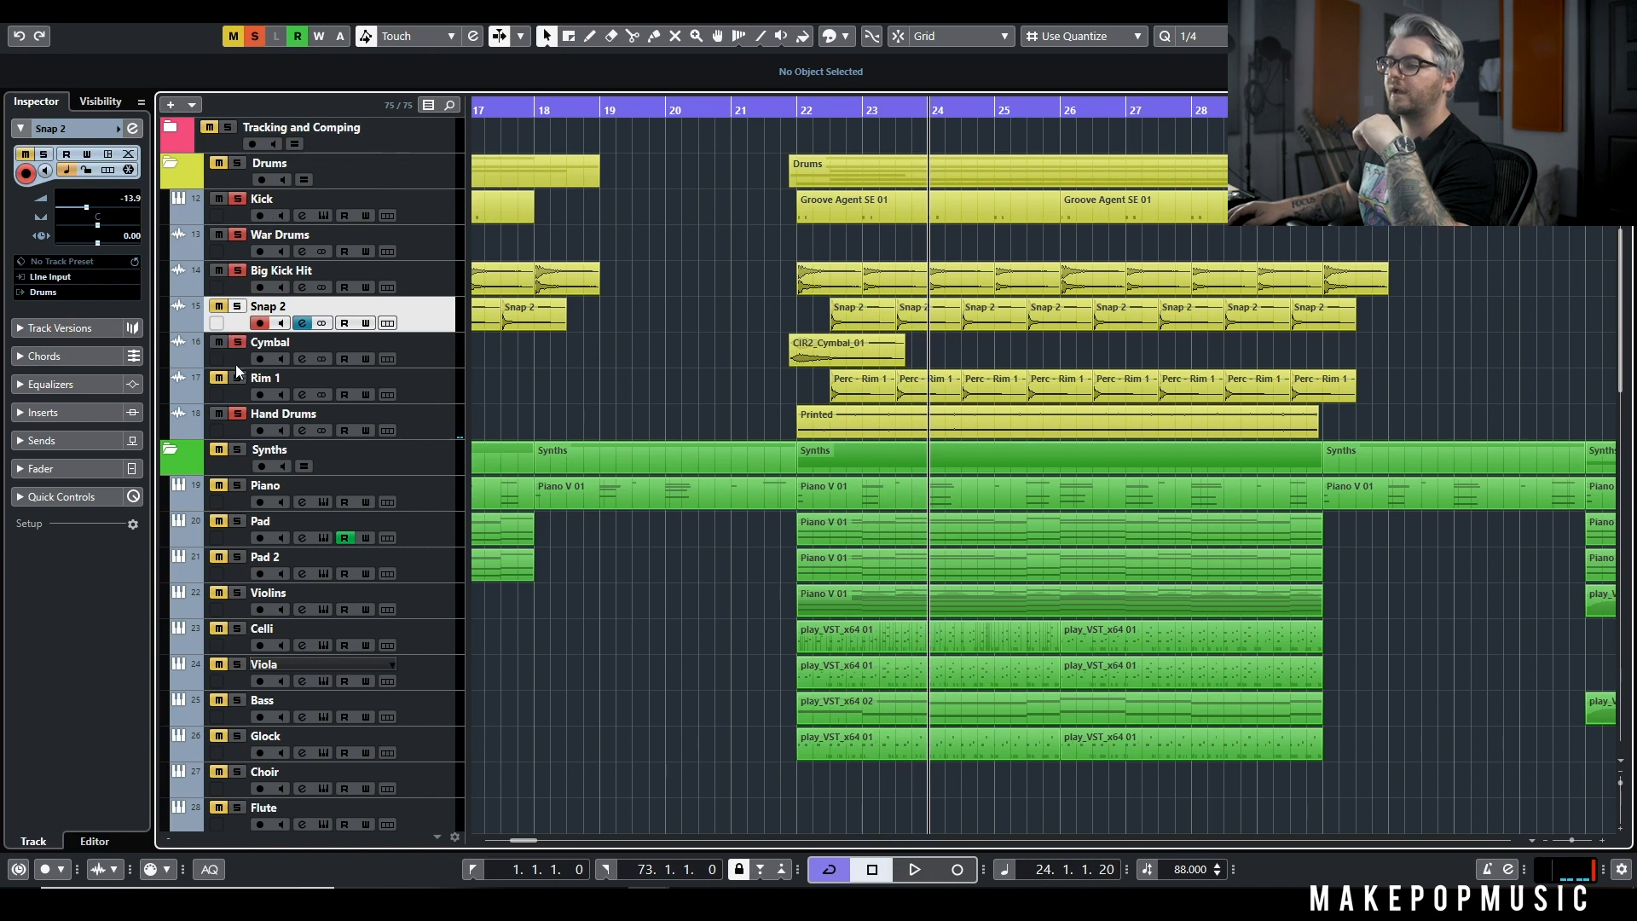
left_click(798, 110)
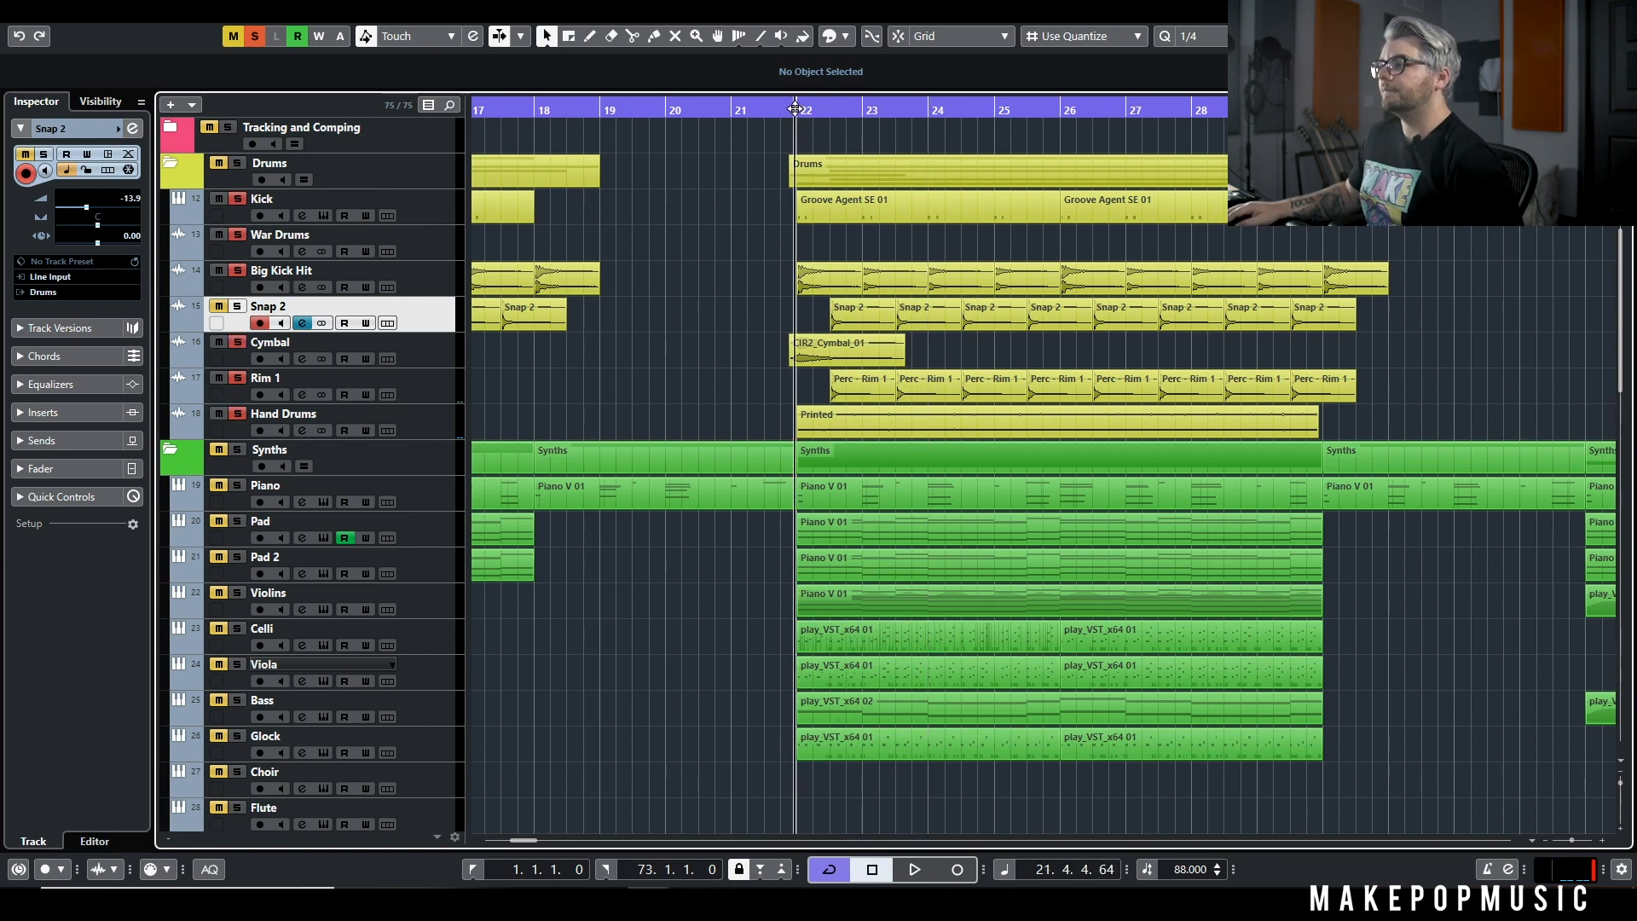
key("space")
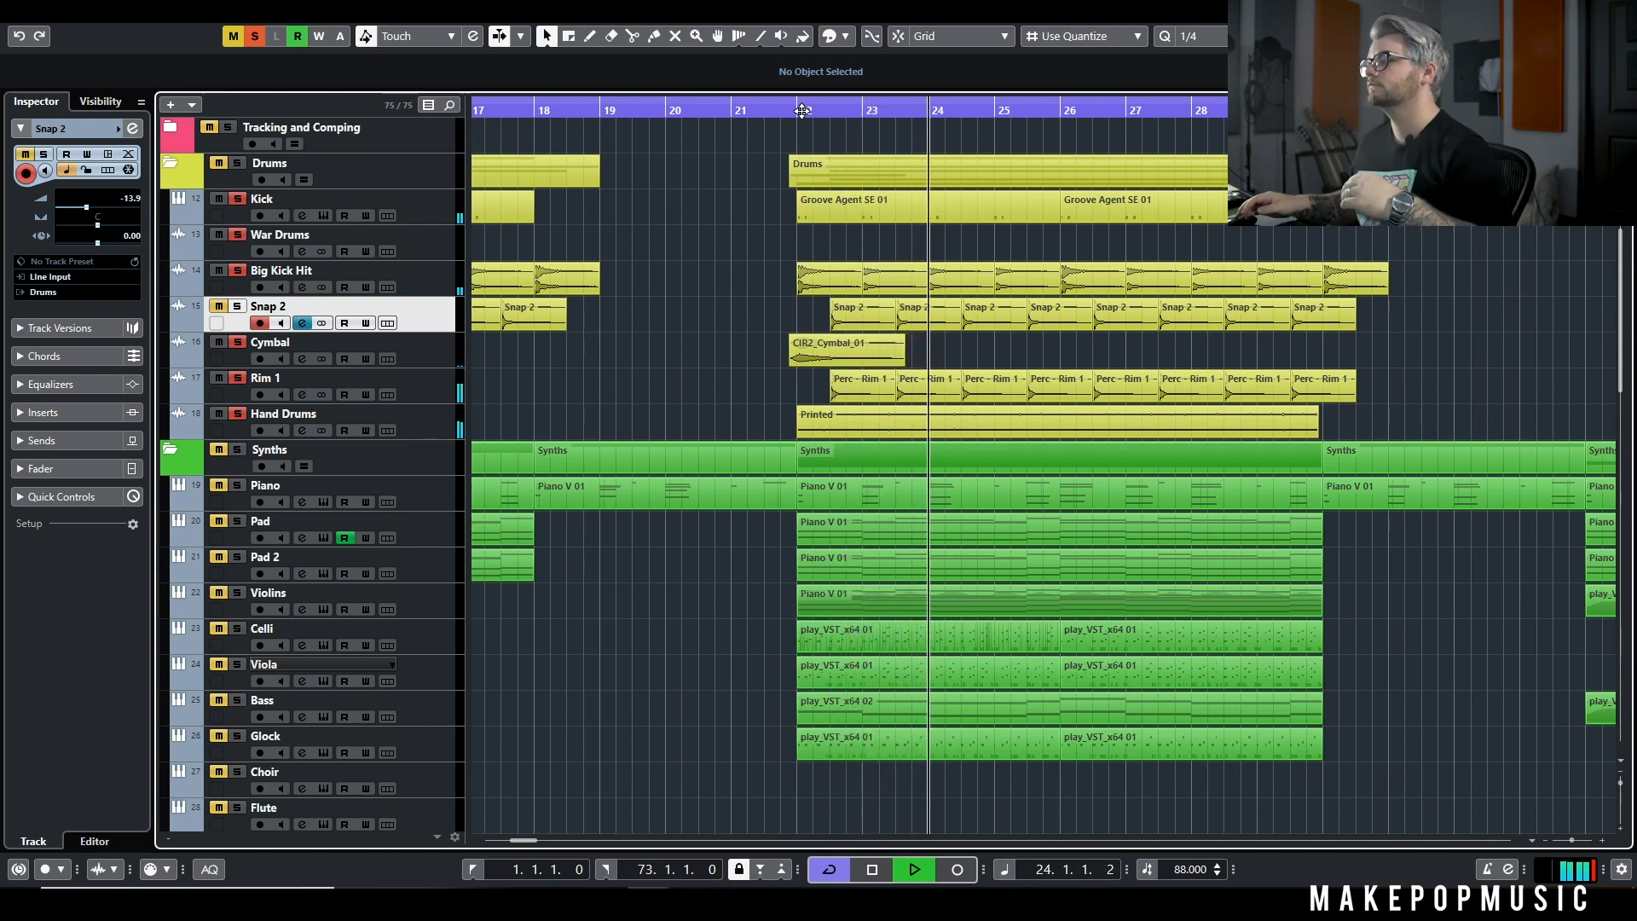
left_click(237, 305)
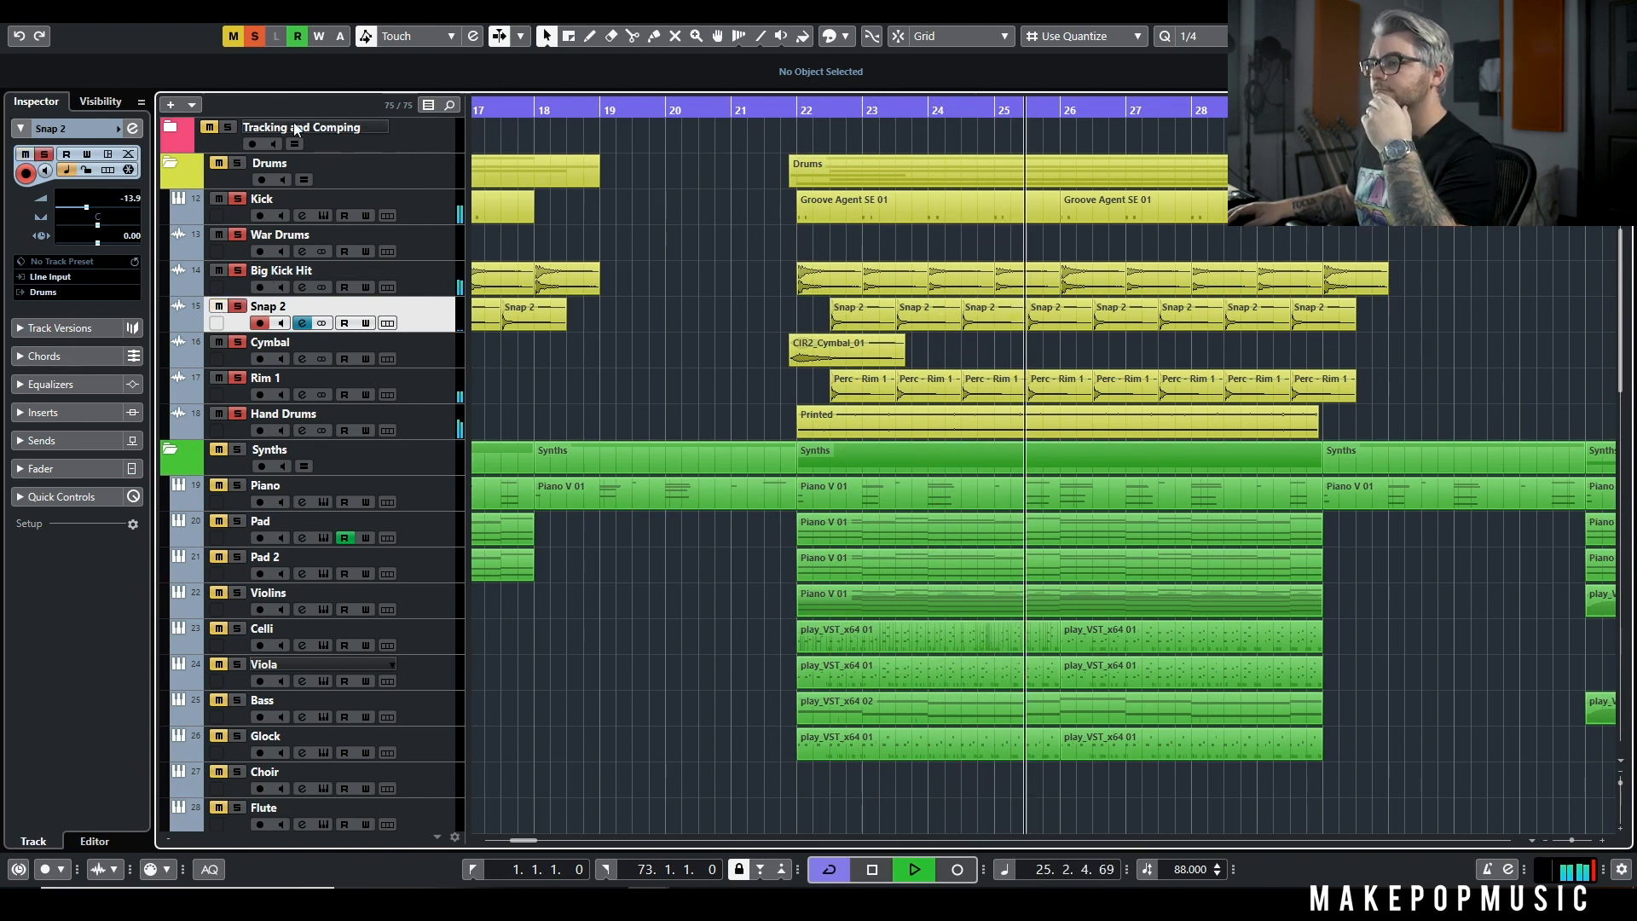
left_click(255, 36)
key("space")
Step: Solo Piano, Pad and Pad 2, play them from just before bar 22, and stop
scroll(745, 244, "down", 4)
scroll(746, 244, "down", 4)
scroll(800, 234, "up", 8)
left_click(238, 343)
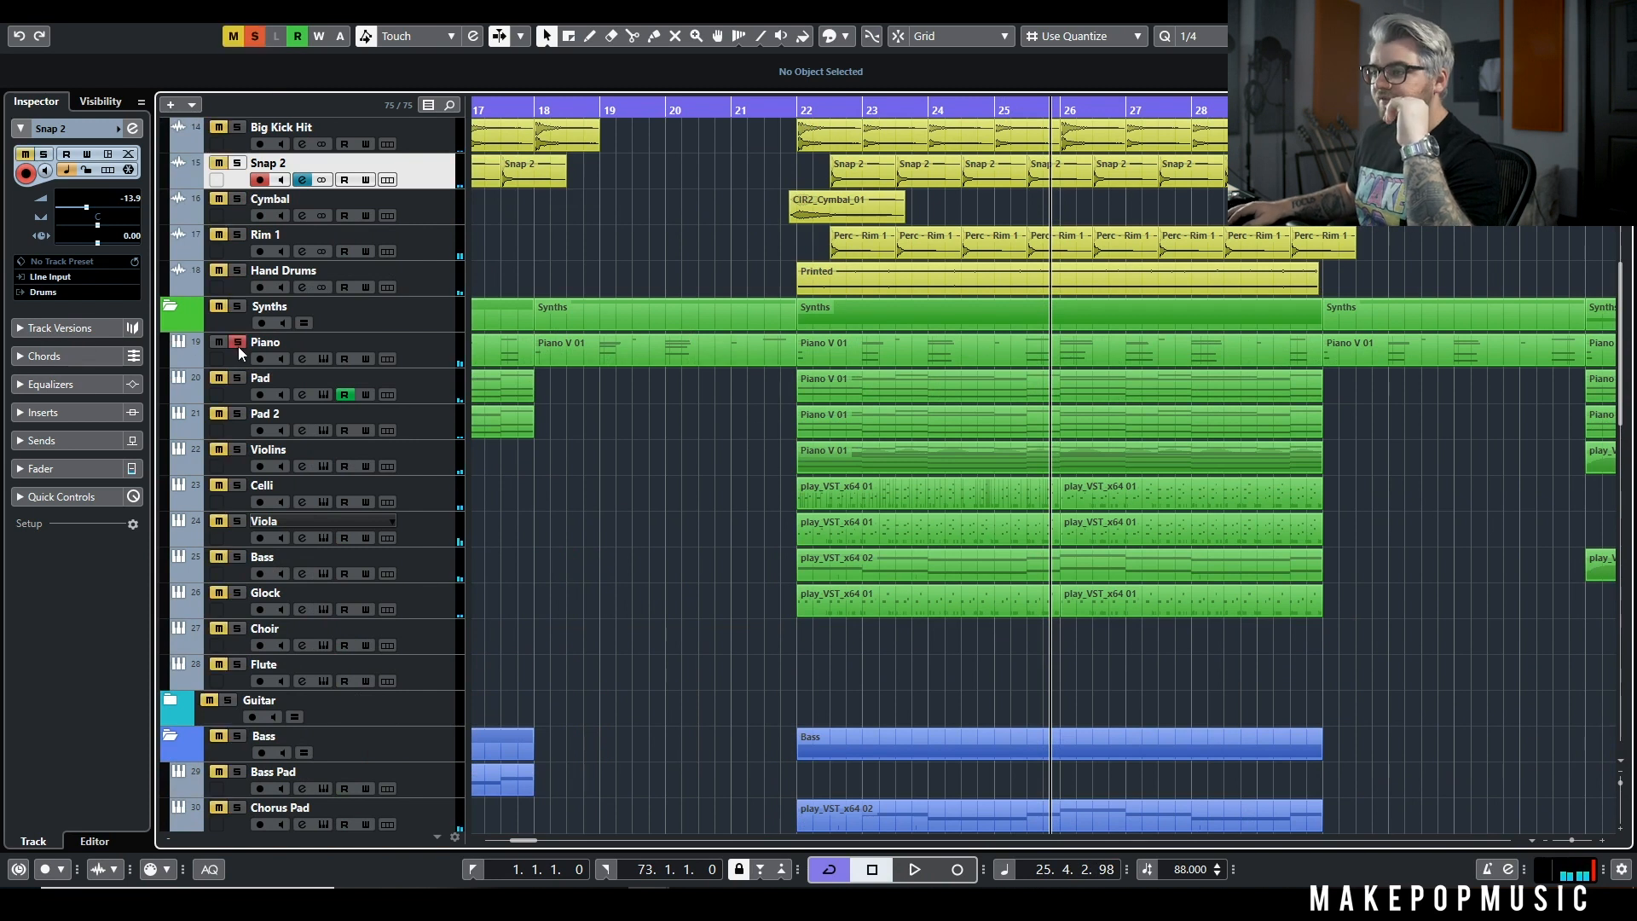
left_click(238, 415)
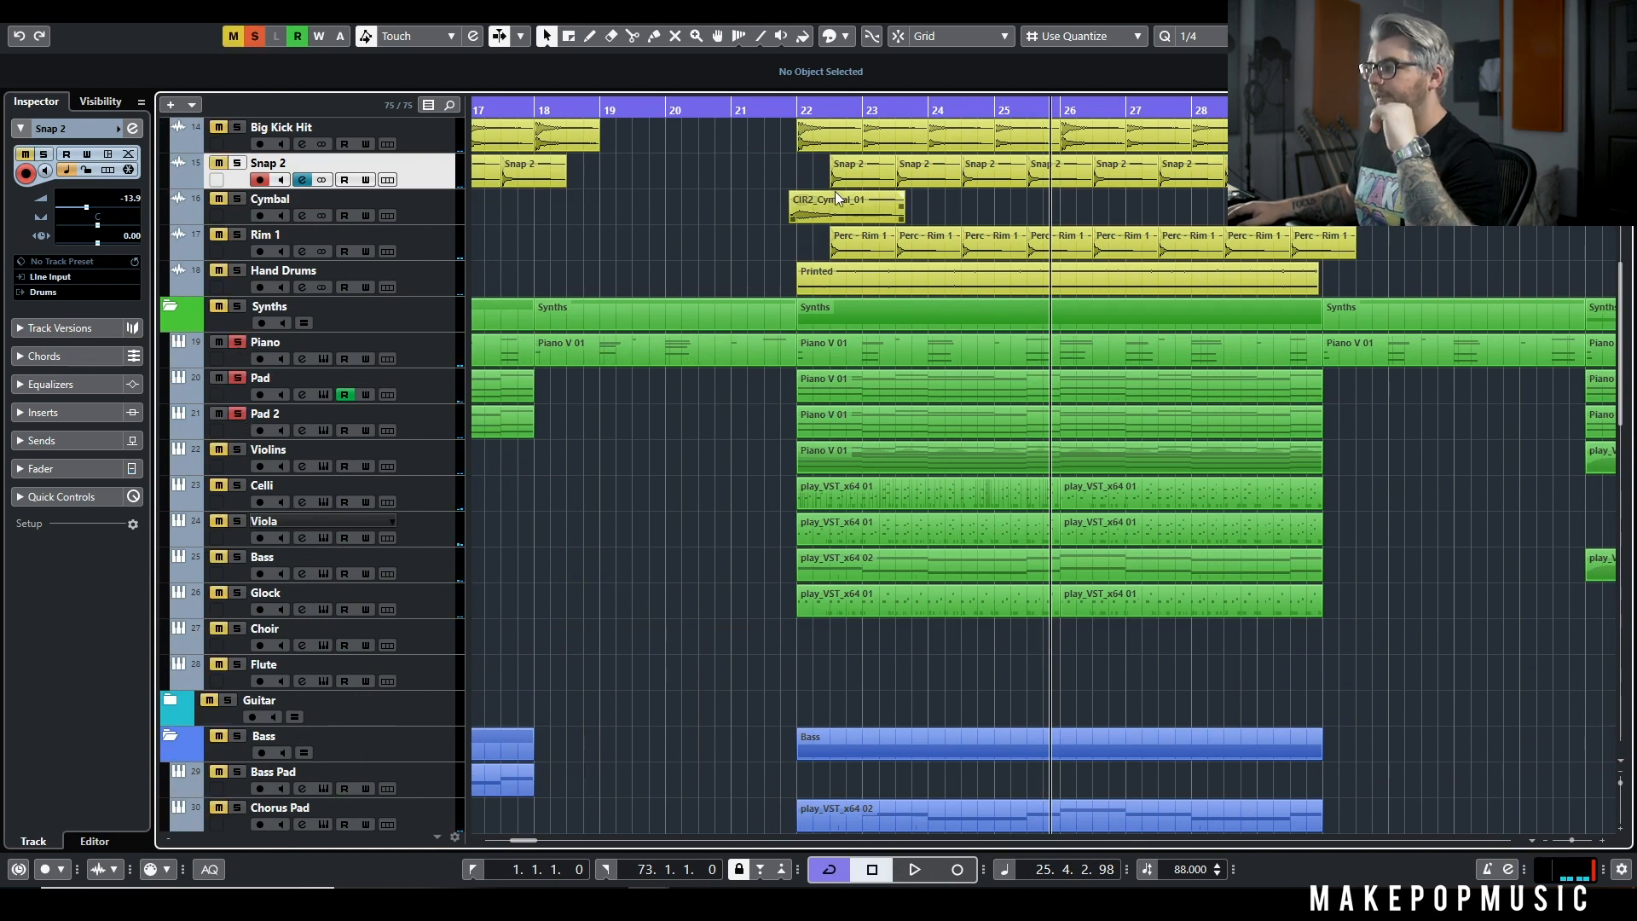
left_click(791, 108)
key("space")
left_click(791, 112)
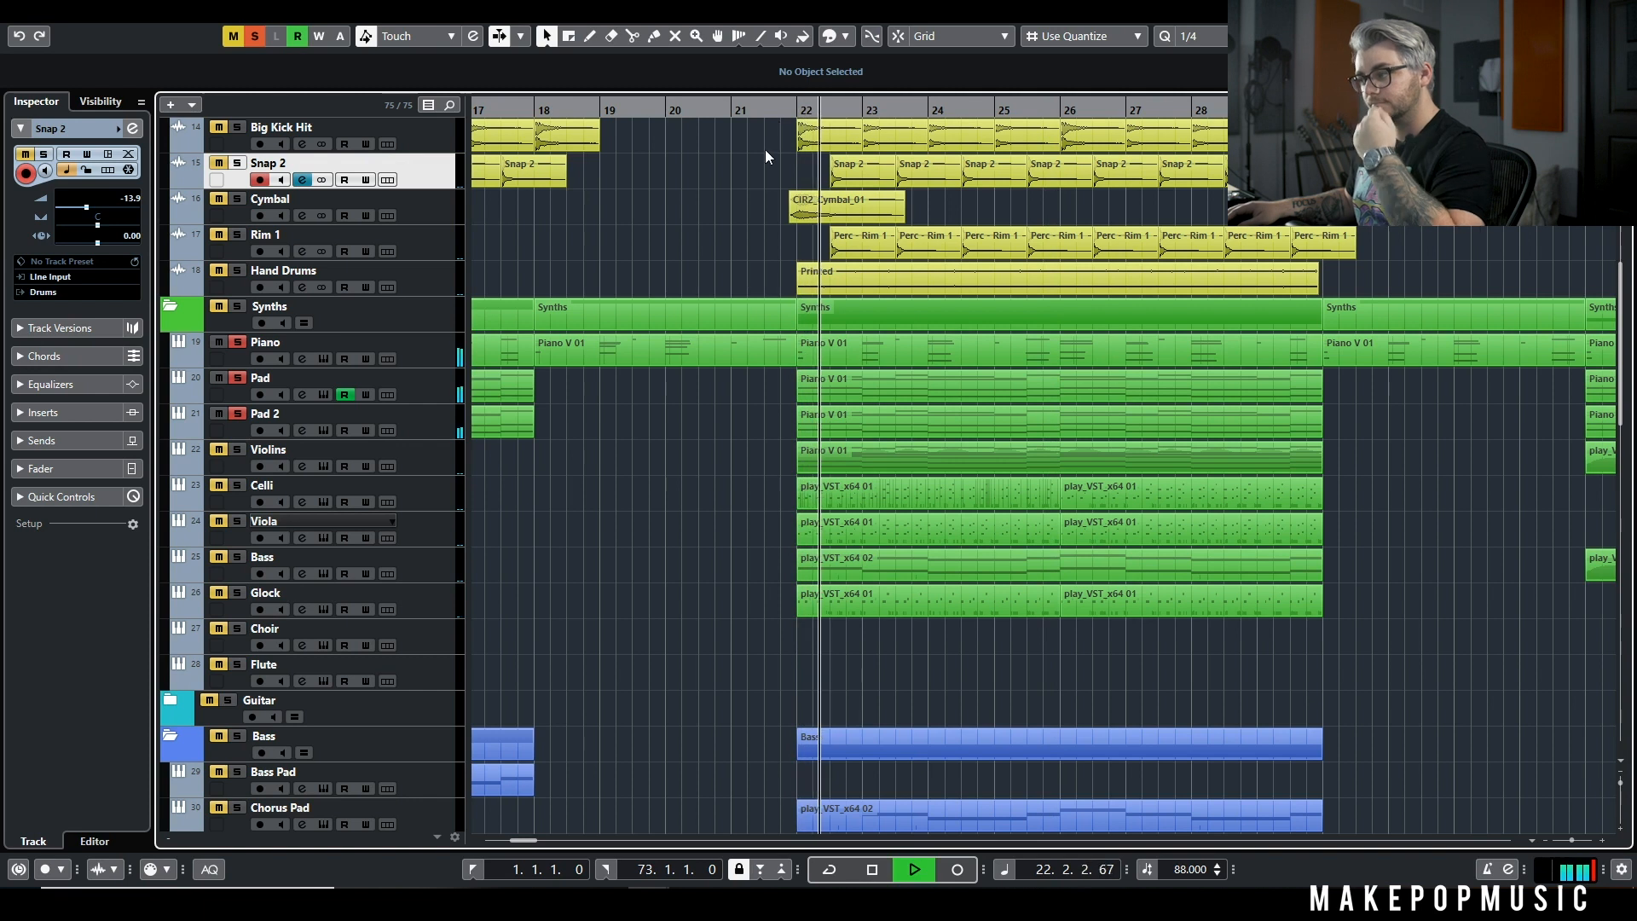
key("space")
Step: Open Pad's Serum instrument, compare its filter cutoff at bars 17 and 22, and close it
left_click(426, 393)
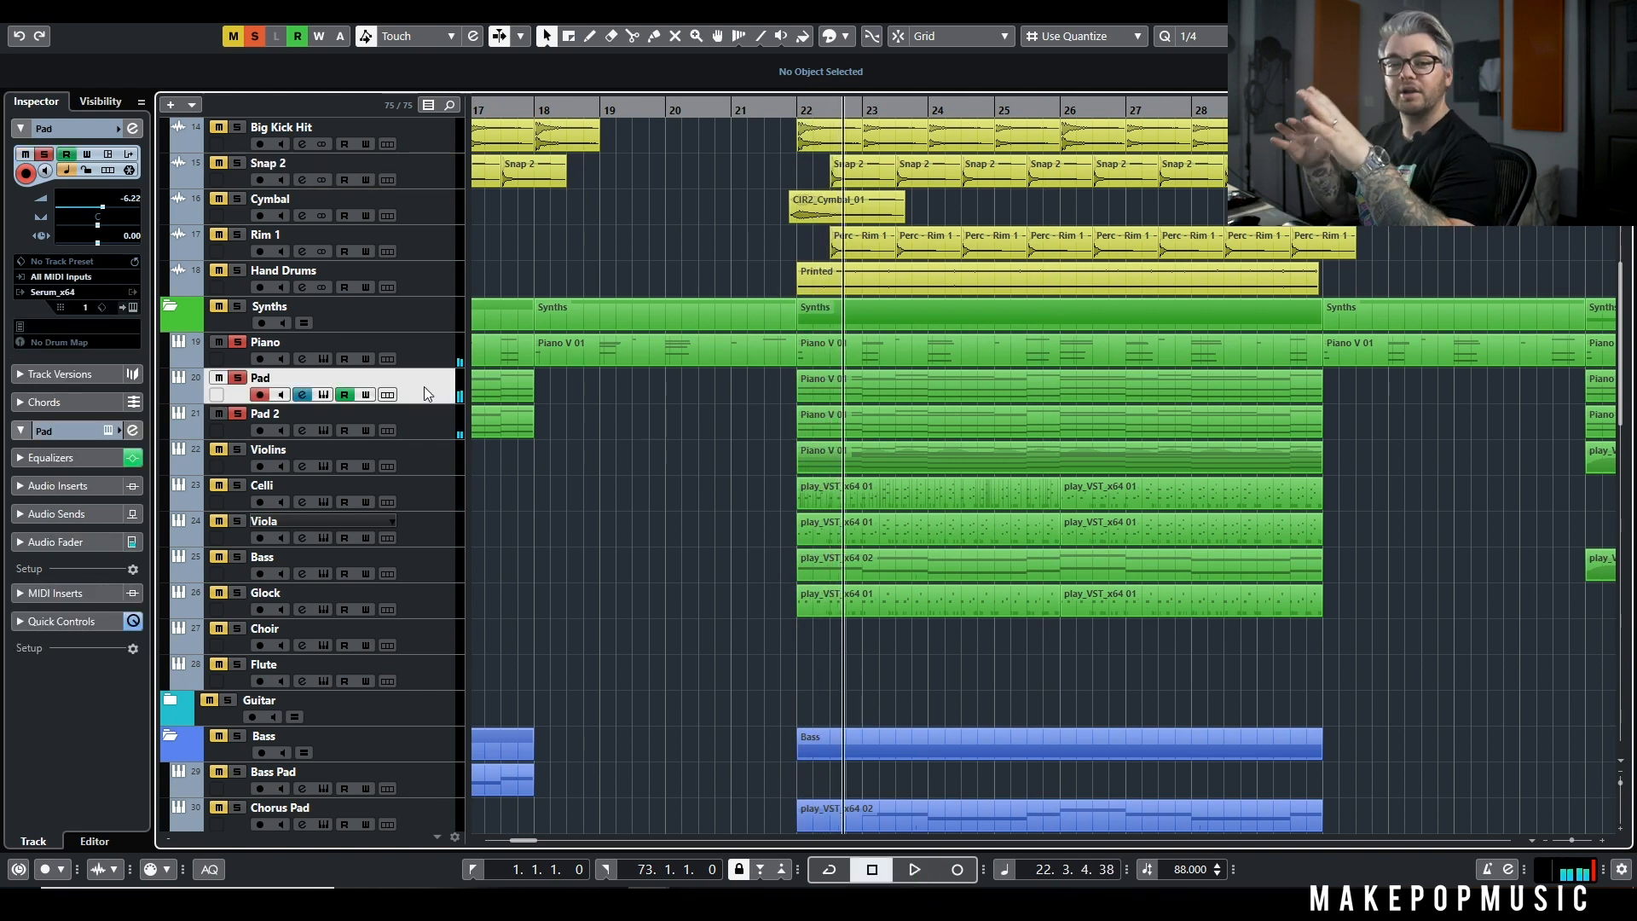
left_click(324, 394)
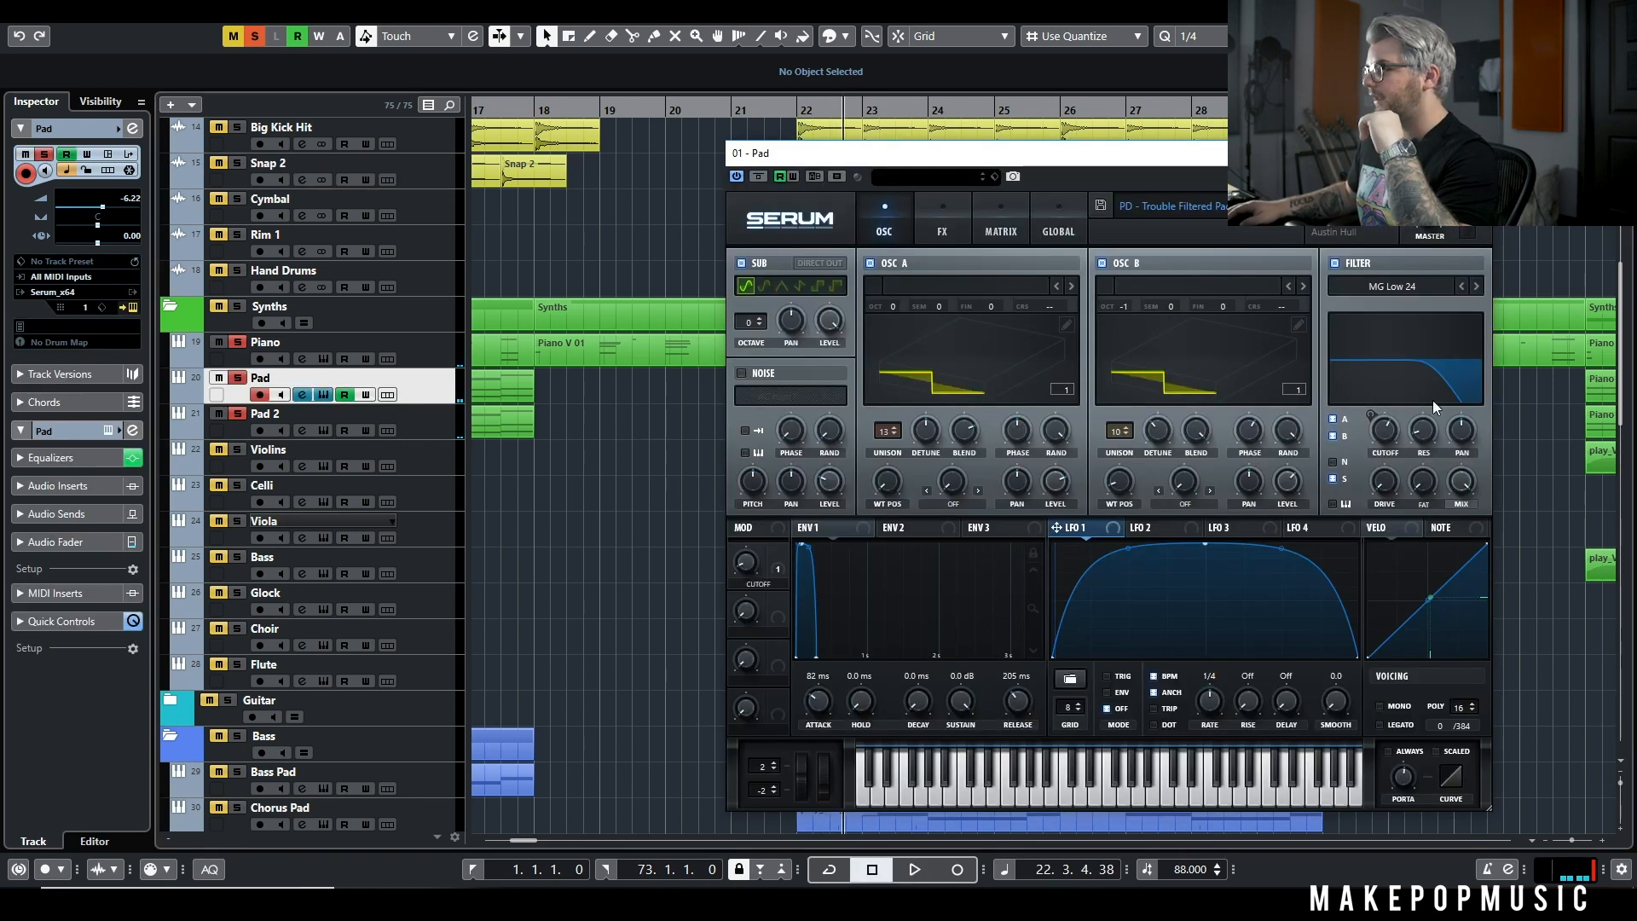
left_click(483, 123)
left_click(492, 110)
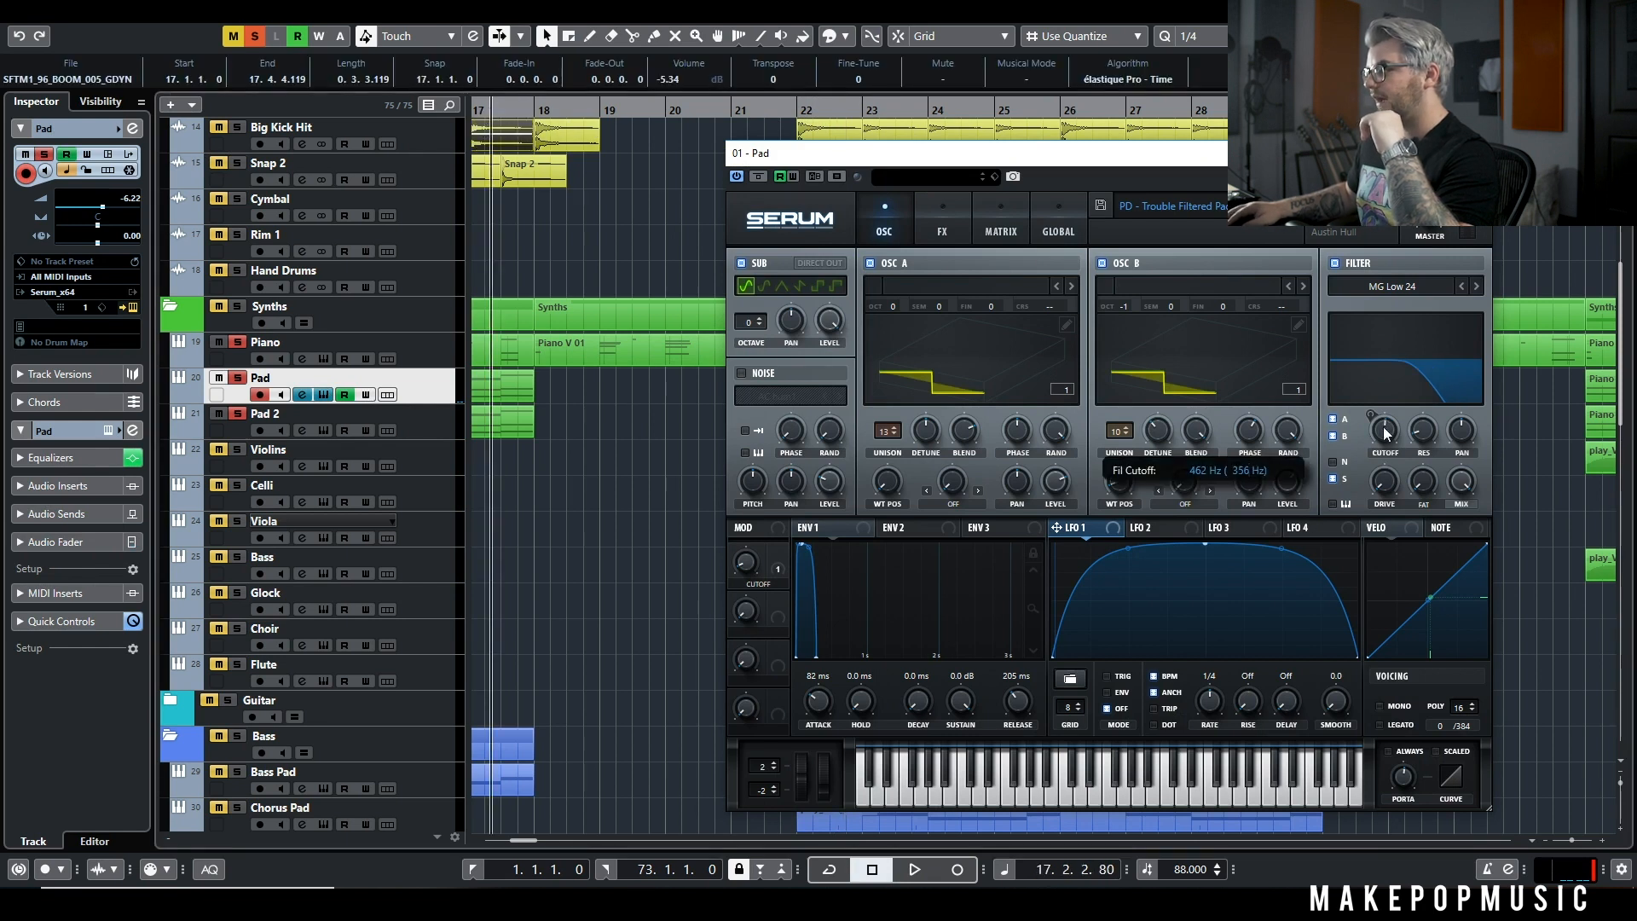
left_click(794, 108)
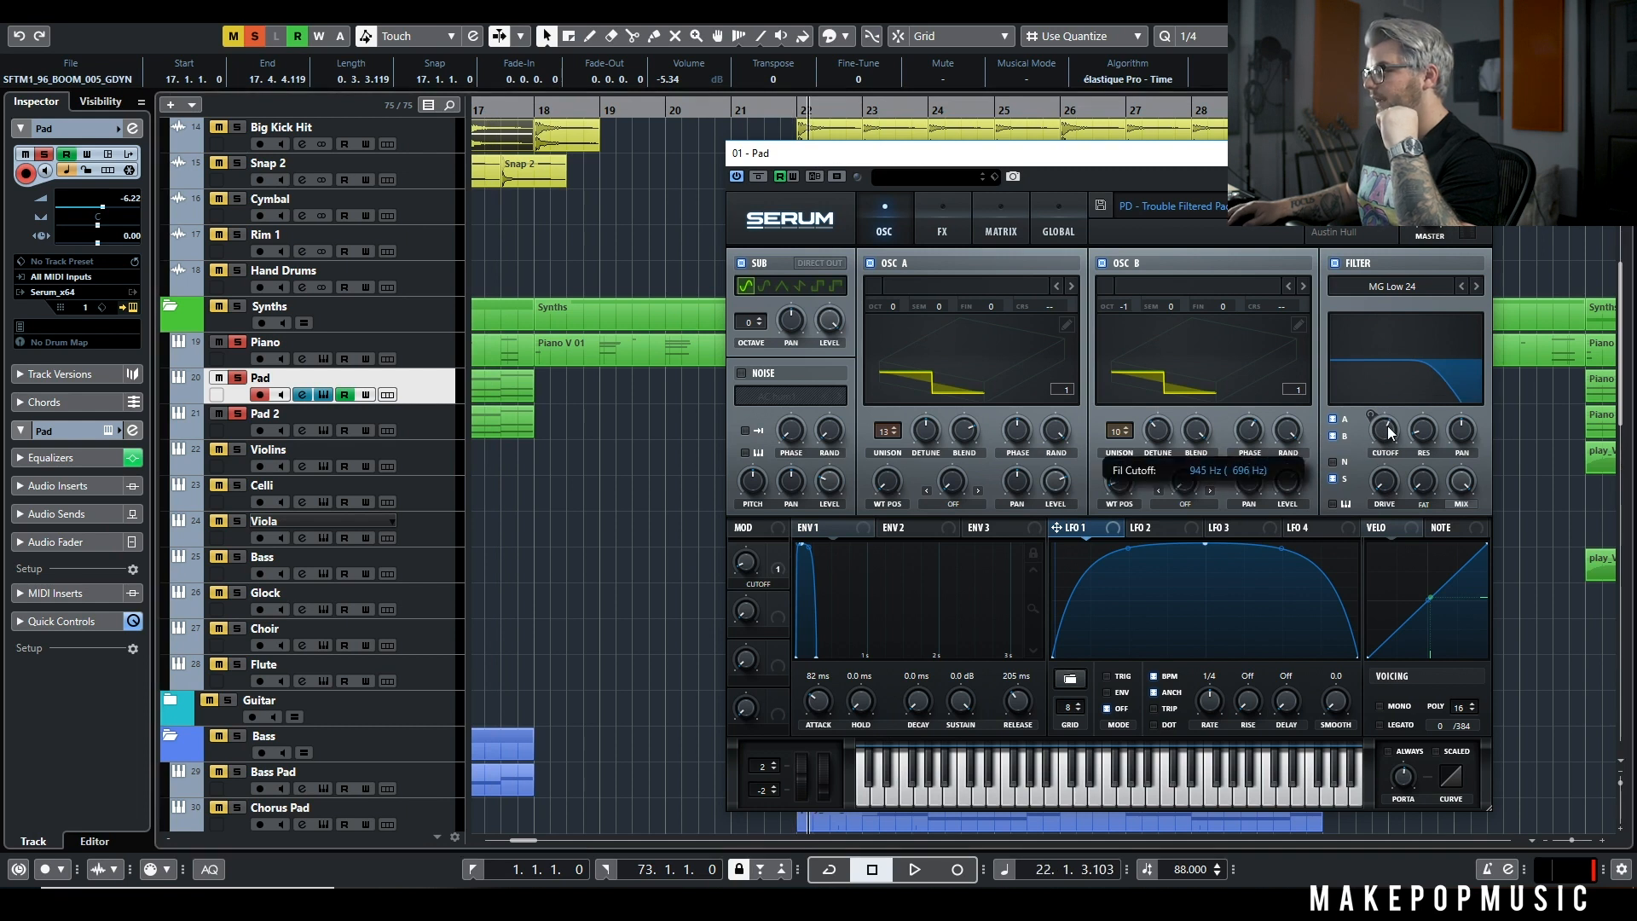
left_click(1473, 153)
Step: Replay the soloed piano and pads from just before bar 22 and stop playback
left_click(792, 109)
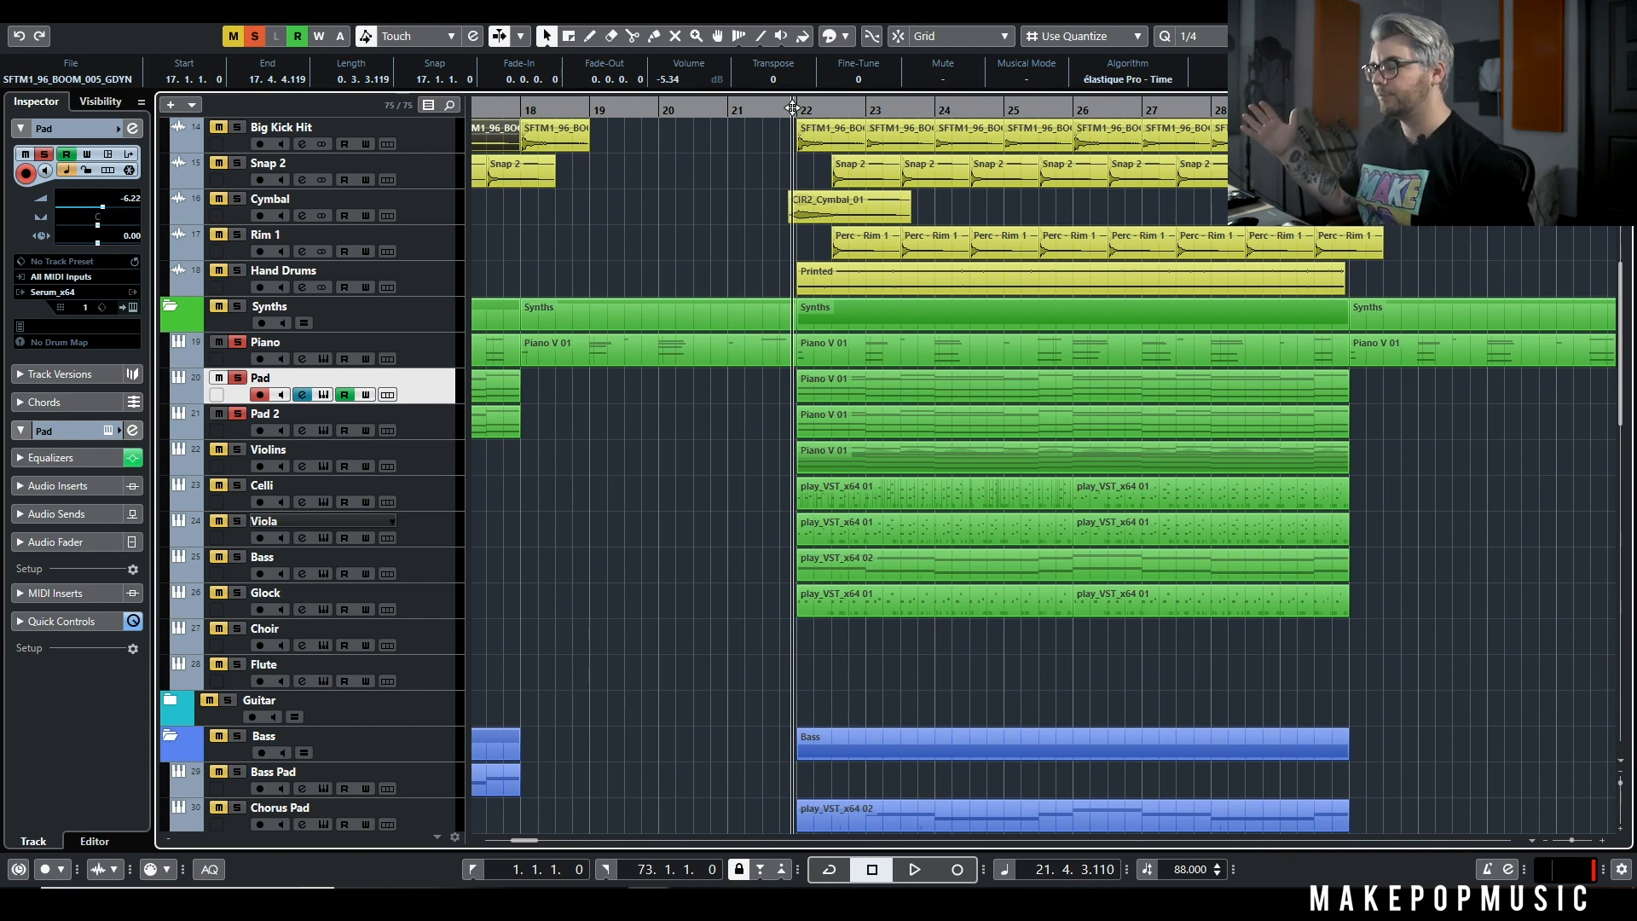
key("space")
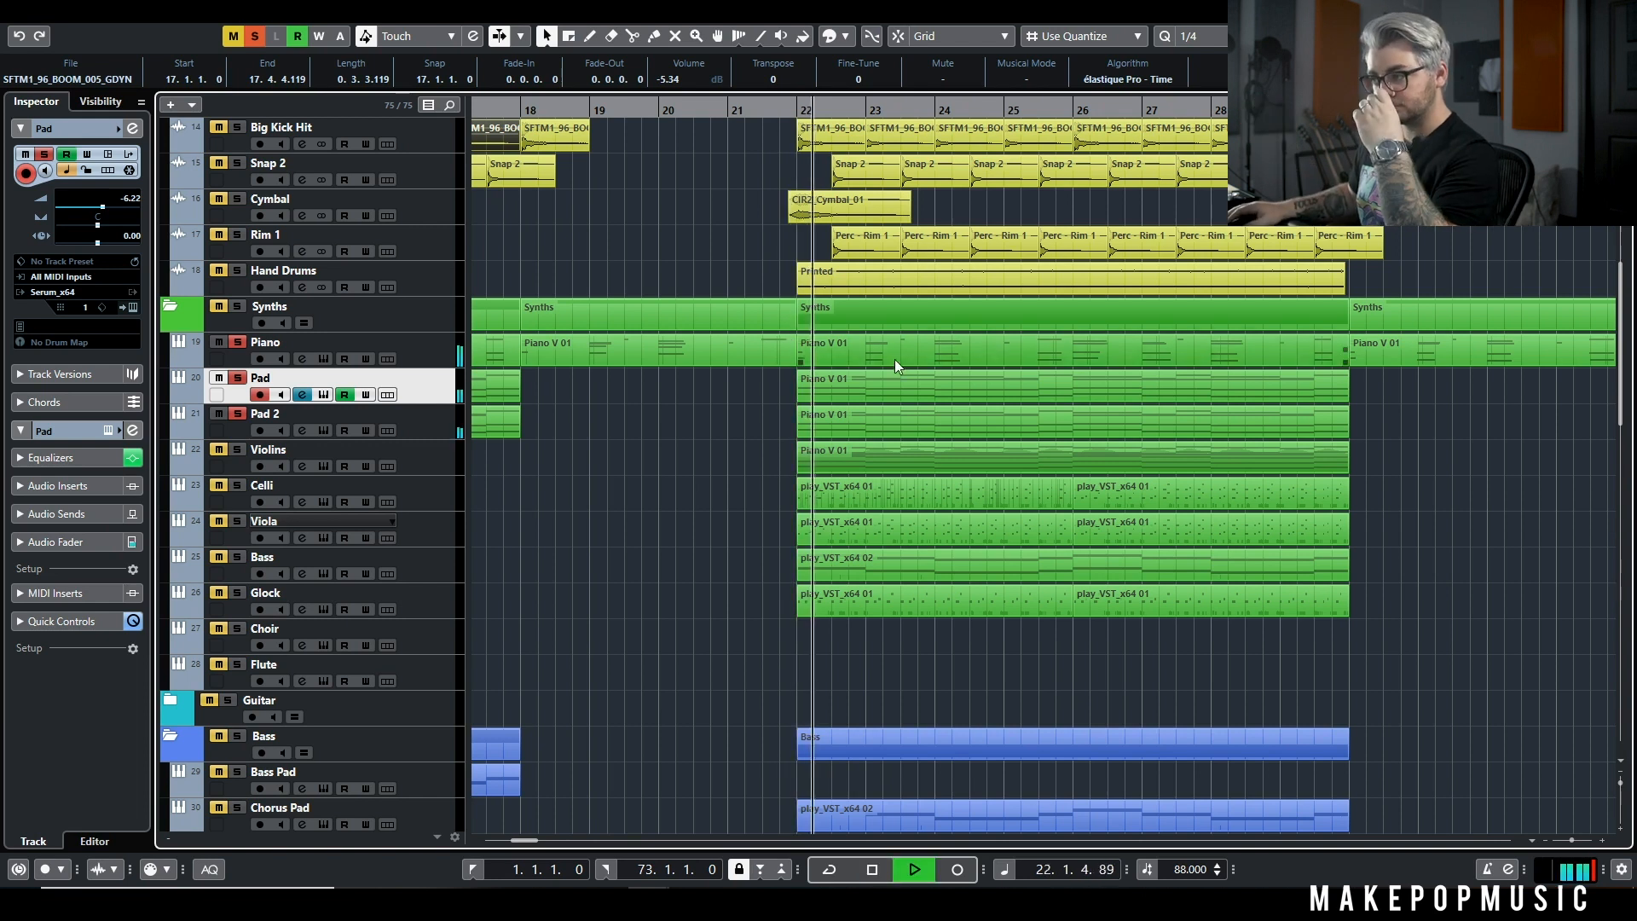
key("space")
Step: Switch the solo from the piano and pads to Violins, and open its instrument to inspect the sample library browser
left_click(237, 415)
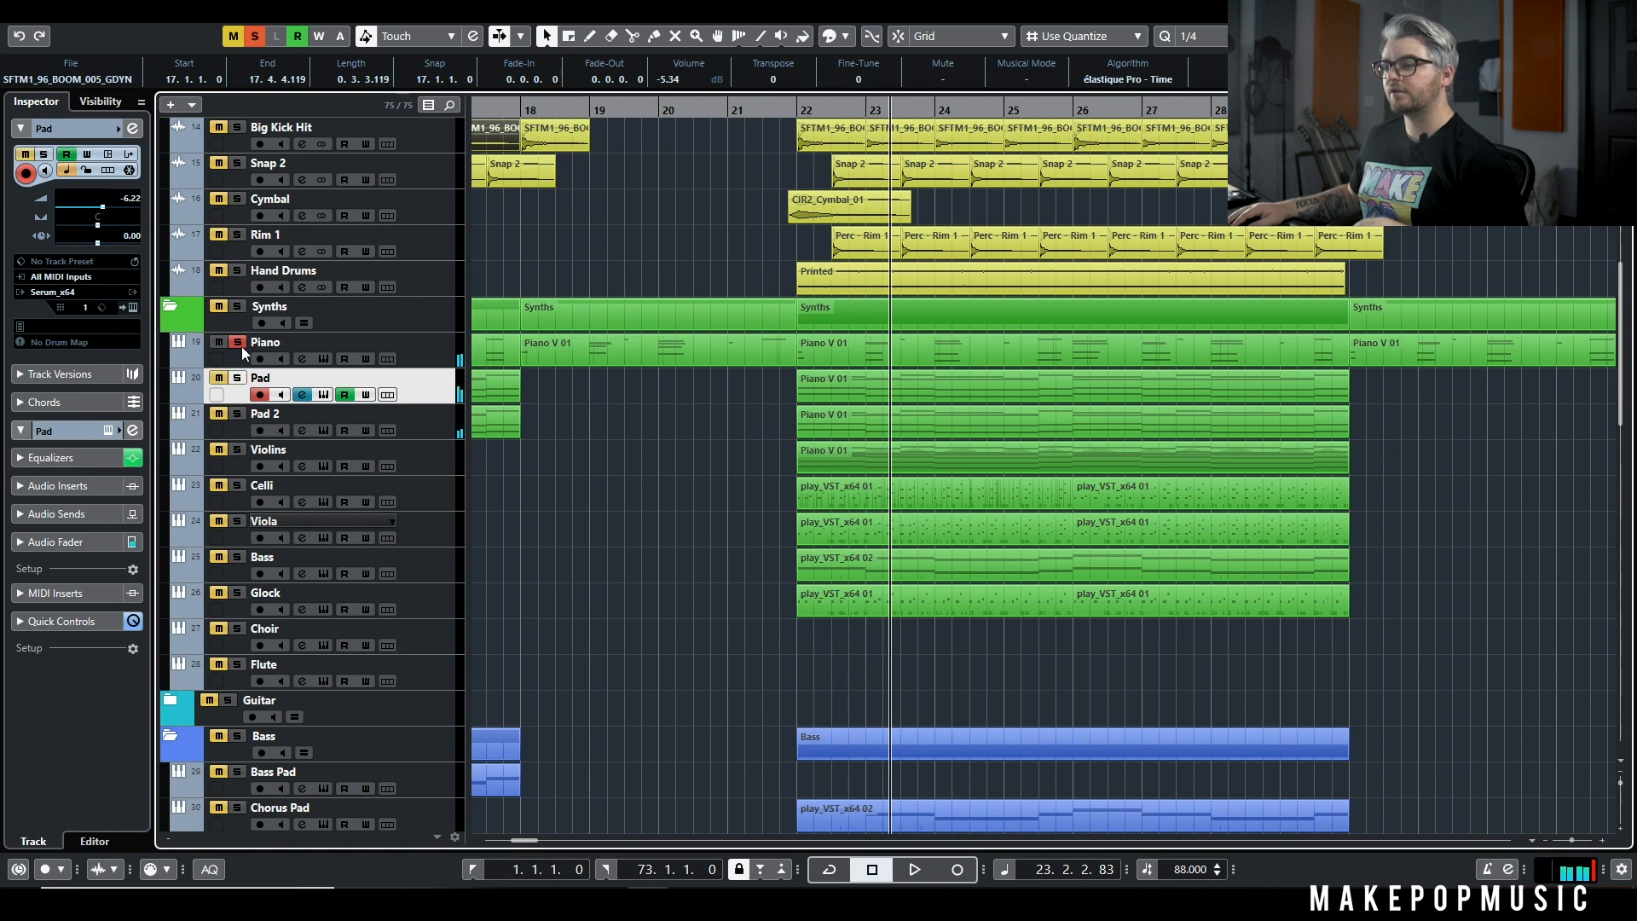
left_click(239, 344)
left_click(238, 449)
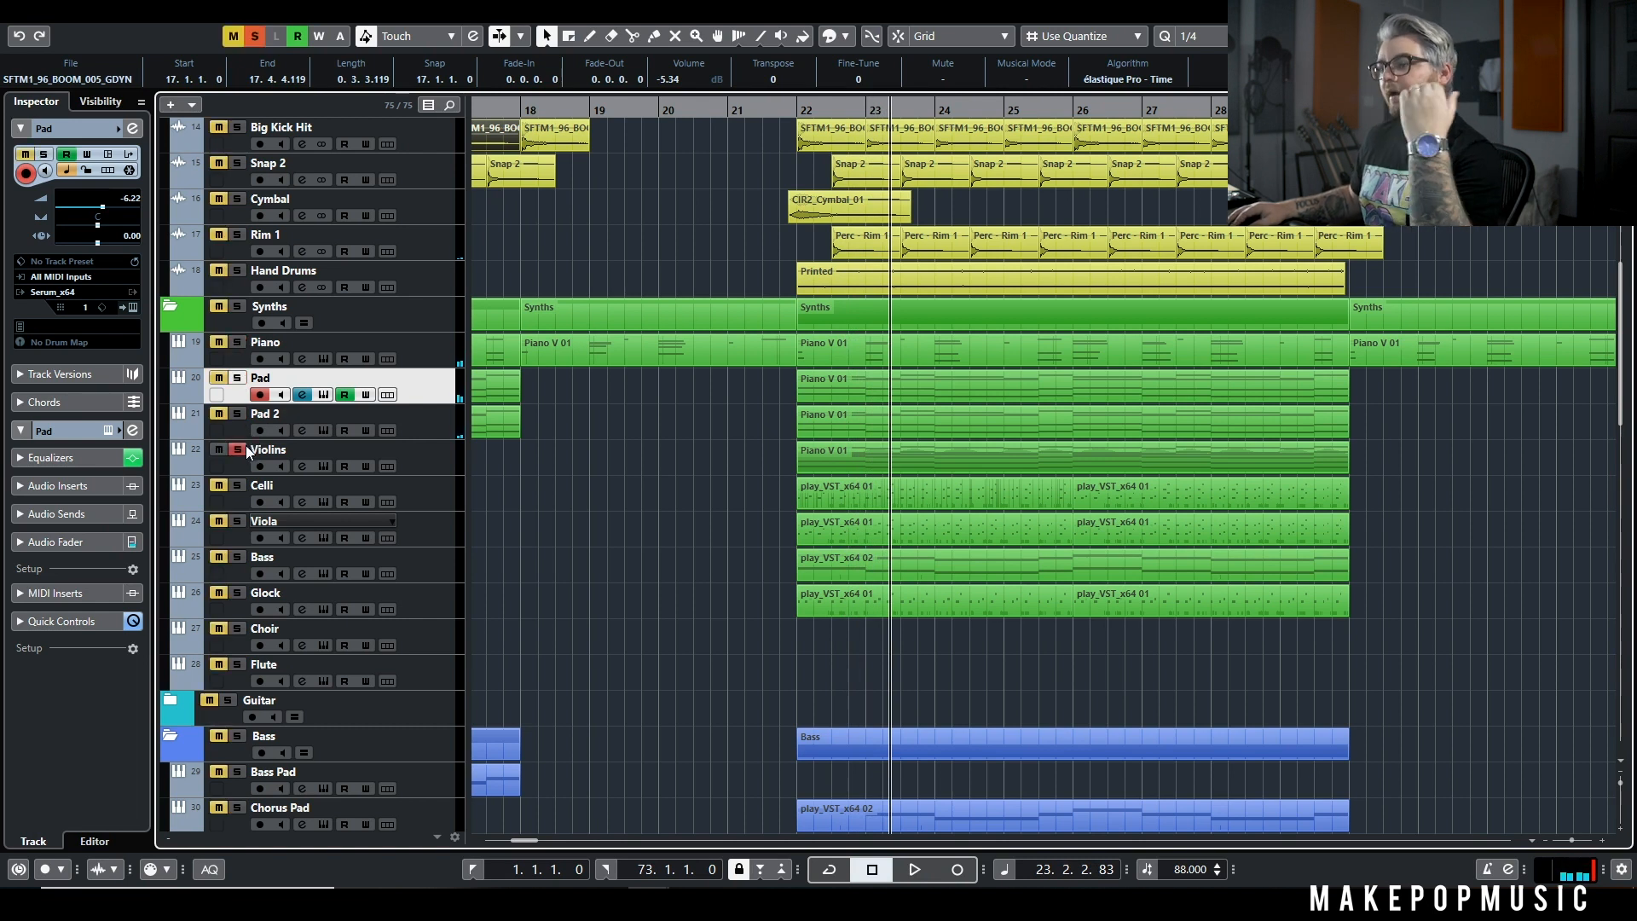
left_click(443, 469)
scroll(691, 410, "down", 3)
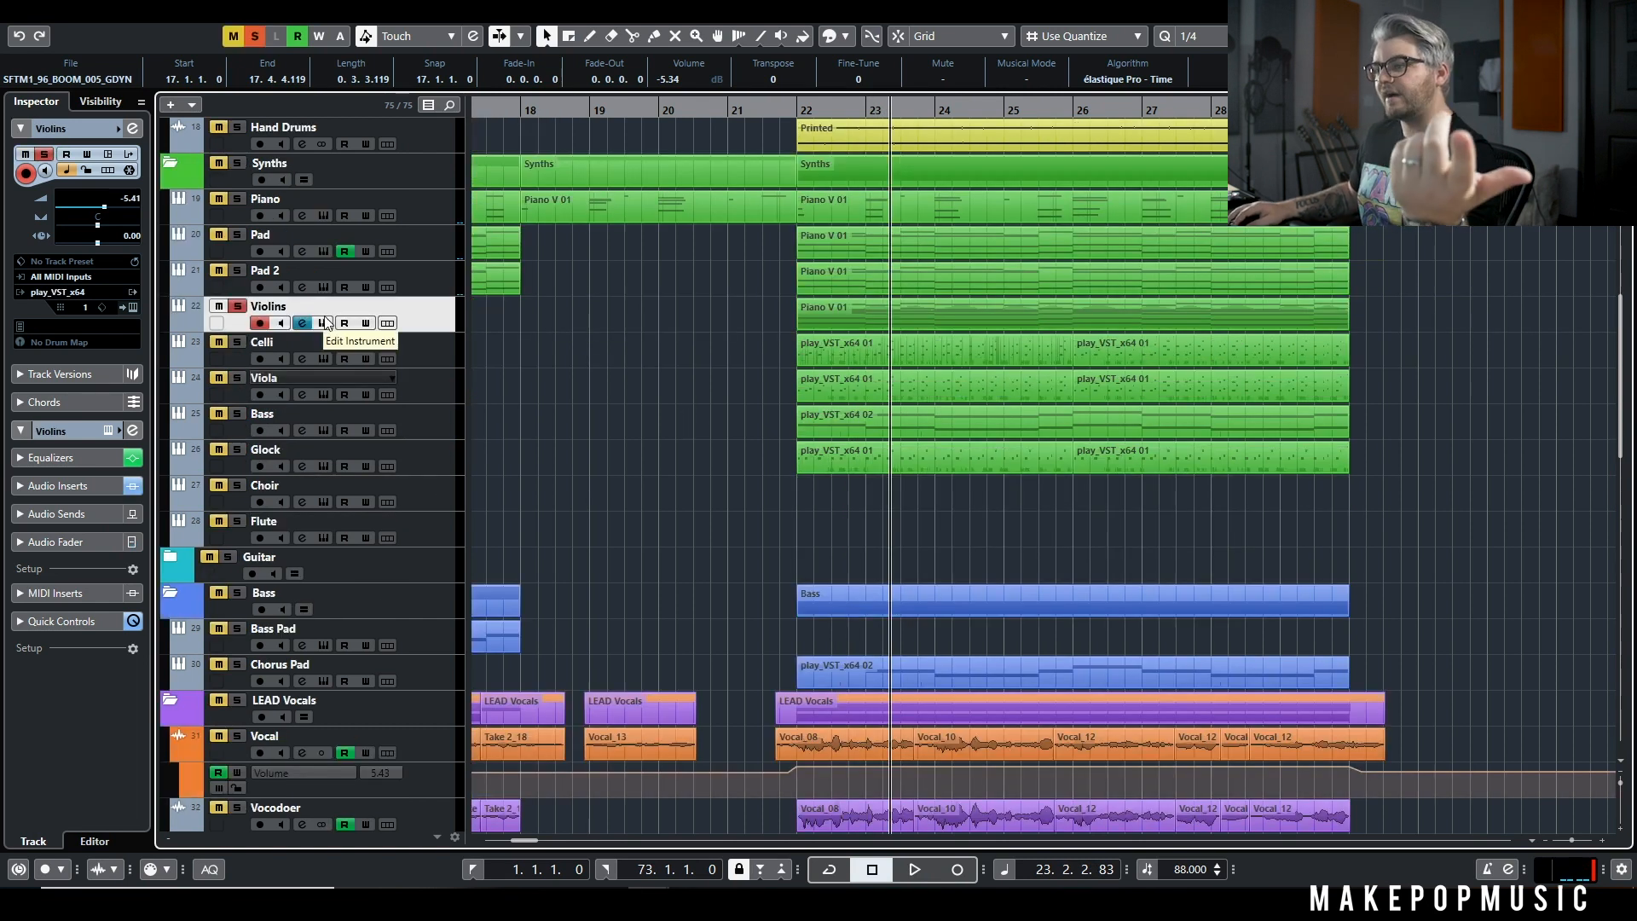
left_click(130, 306)
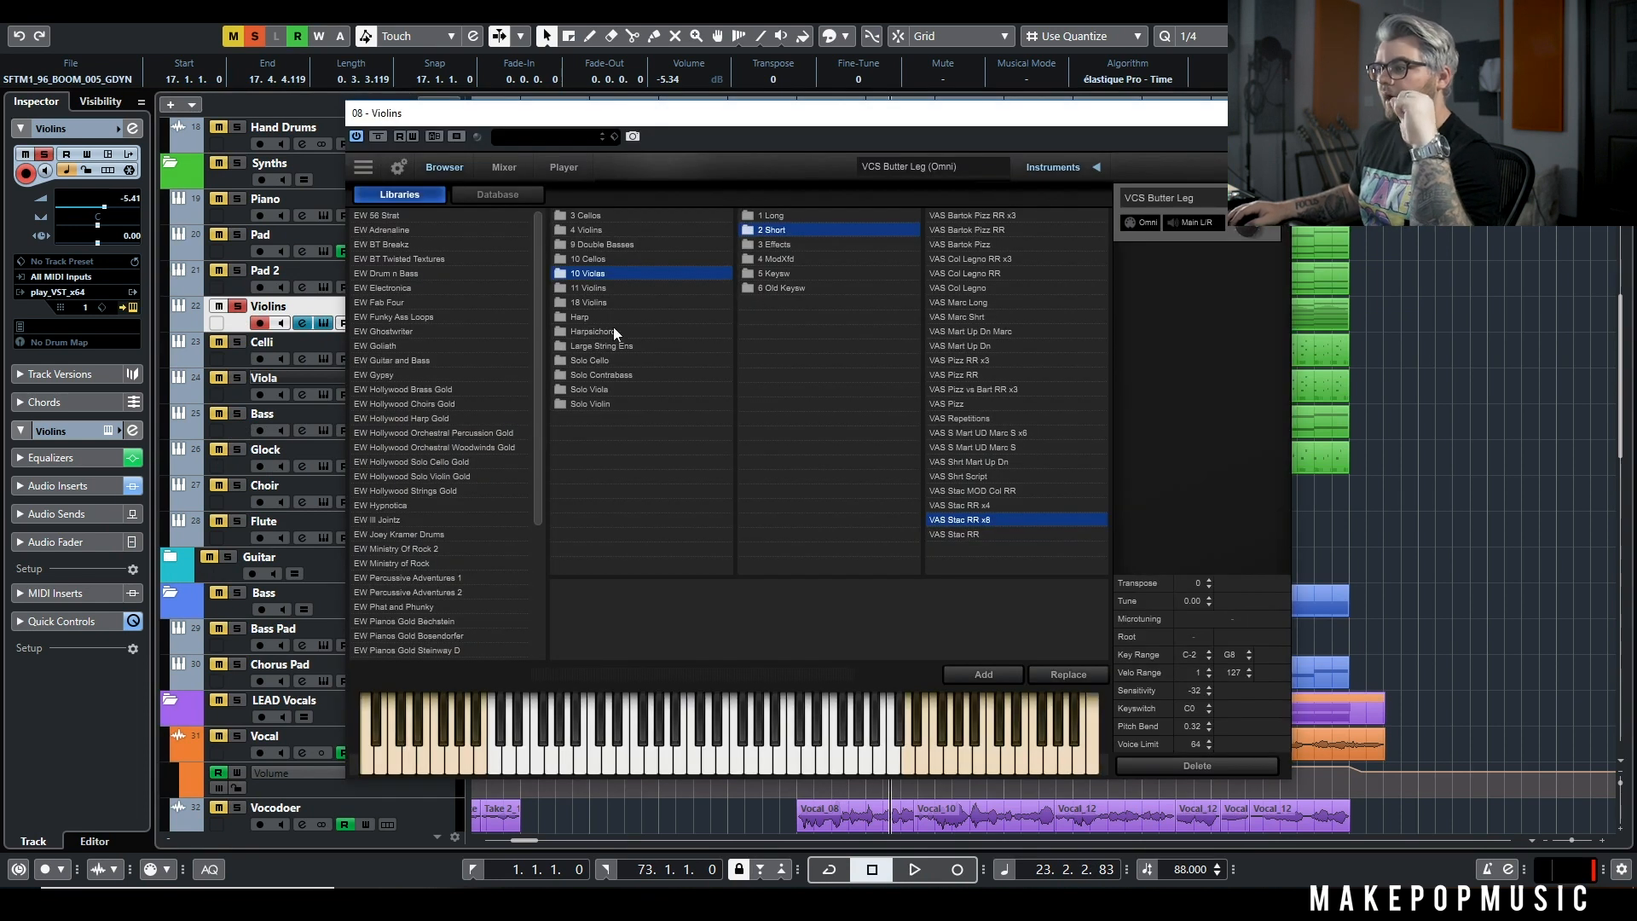
scroll(410, 486, "down", 4)
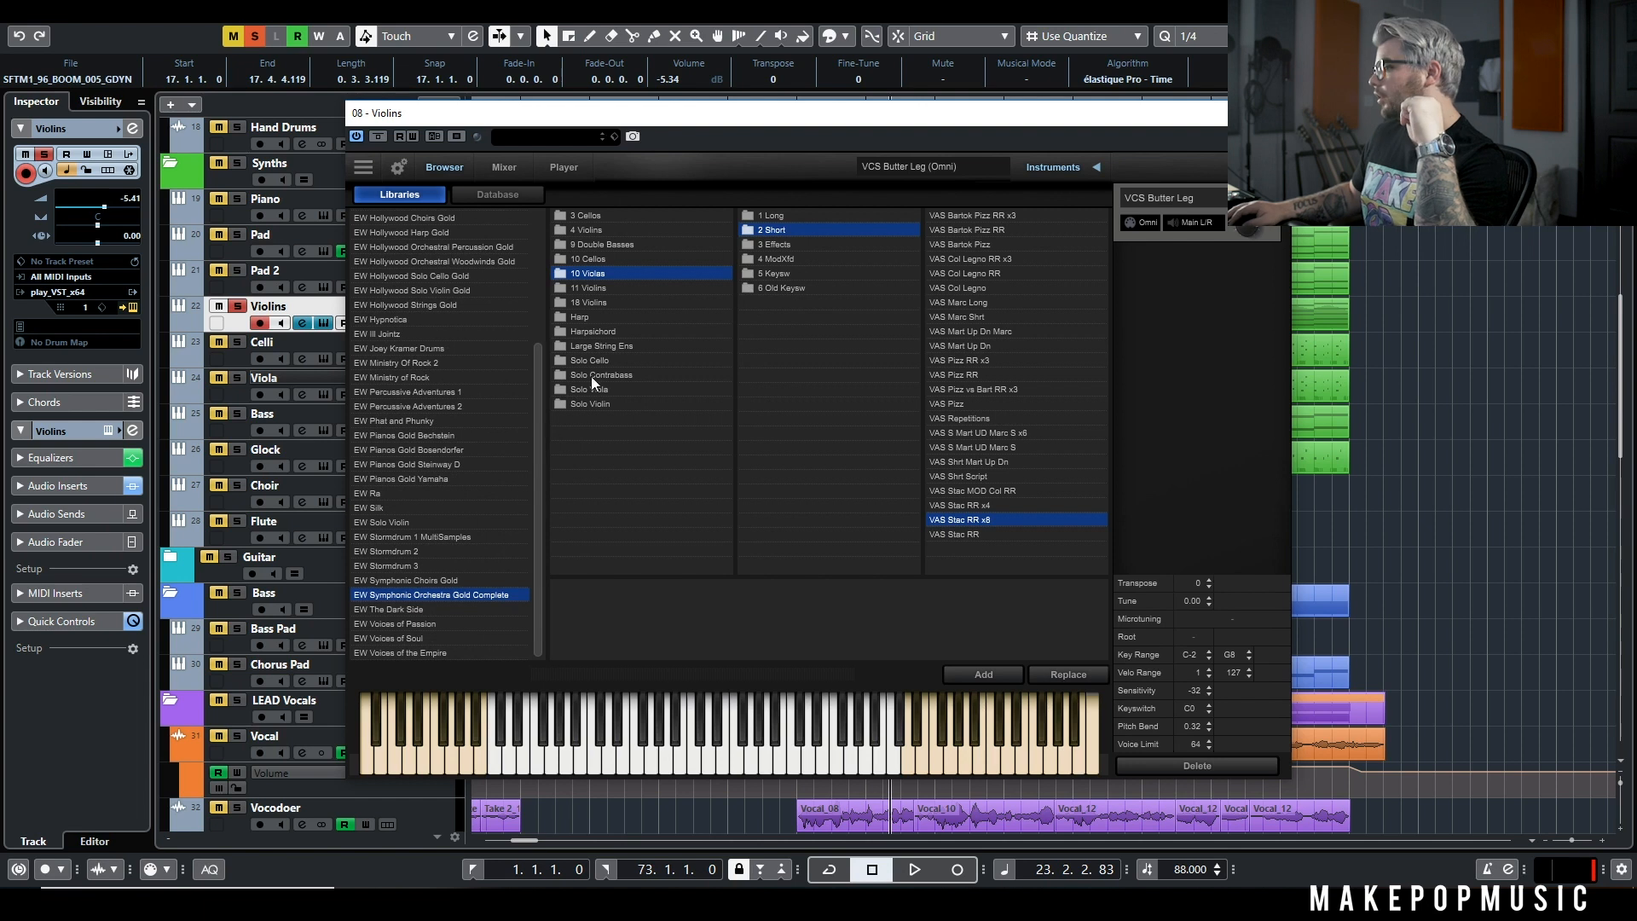
Step: Play the soloed Violins from about bar 23 while repositioning the instrument window
left_click_drag(1143, 115, 1133, 602)
key("space")
left_click_drag(982, 612, 996, 222)
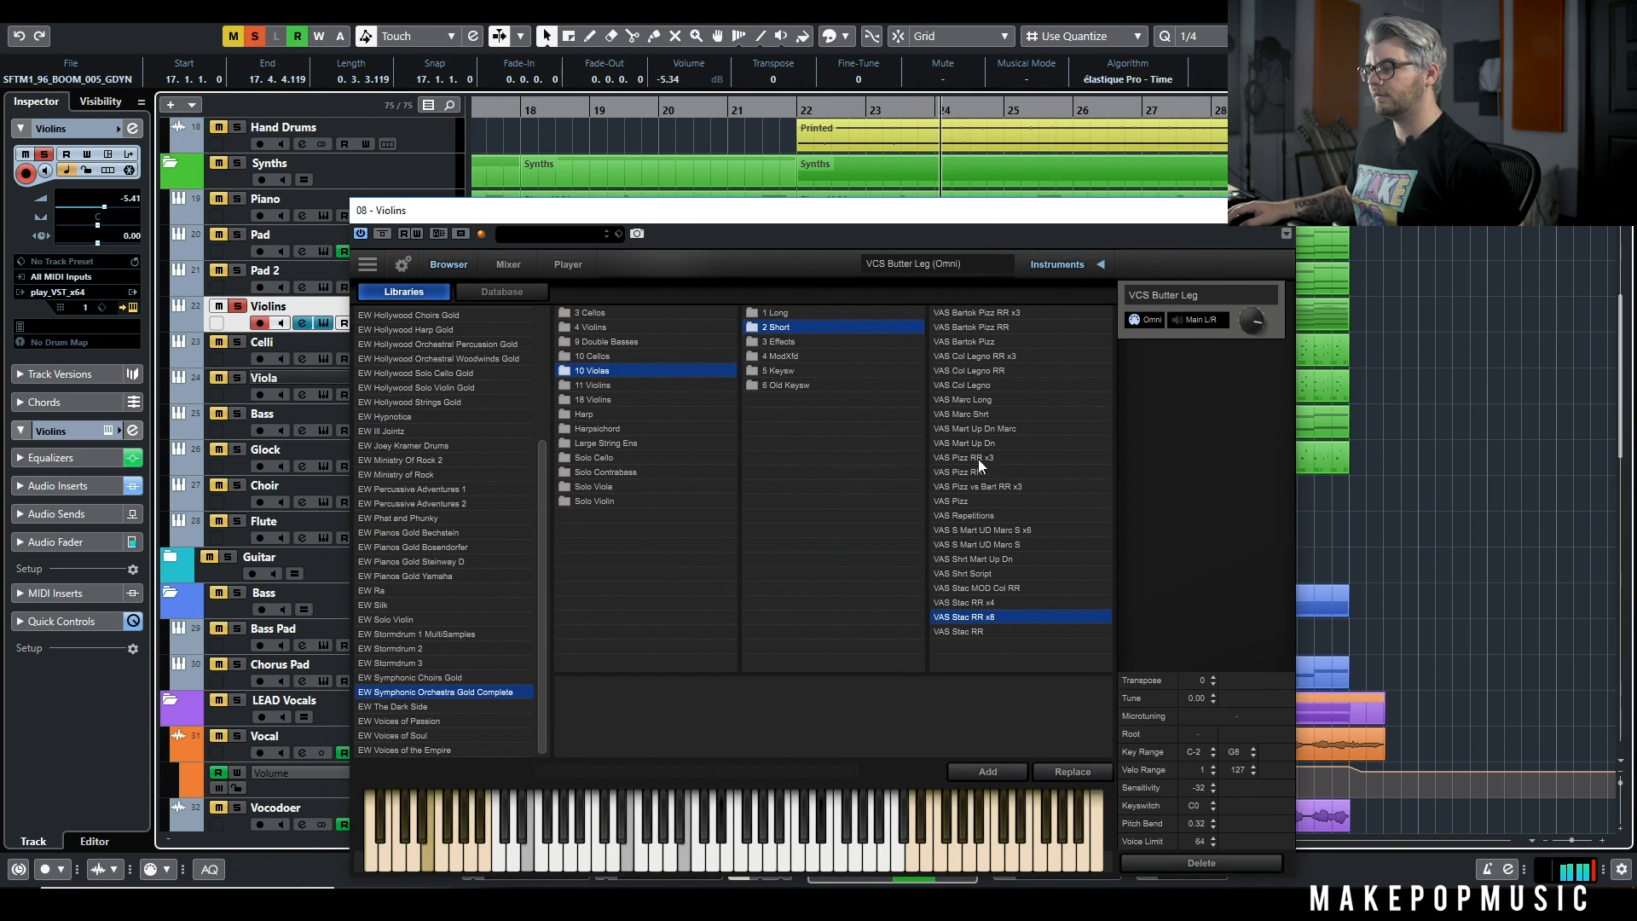
Step: Show the 1 Long patches for 10 Violas, close the Violins instrument, and resume playback from about bar 24
left_click(786, 313)
left_click_drag(1223, 220, 1292, 614)
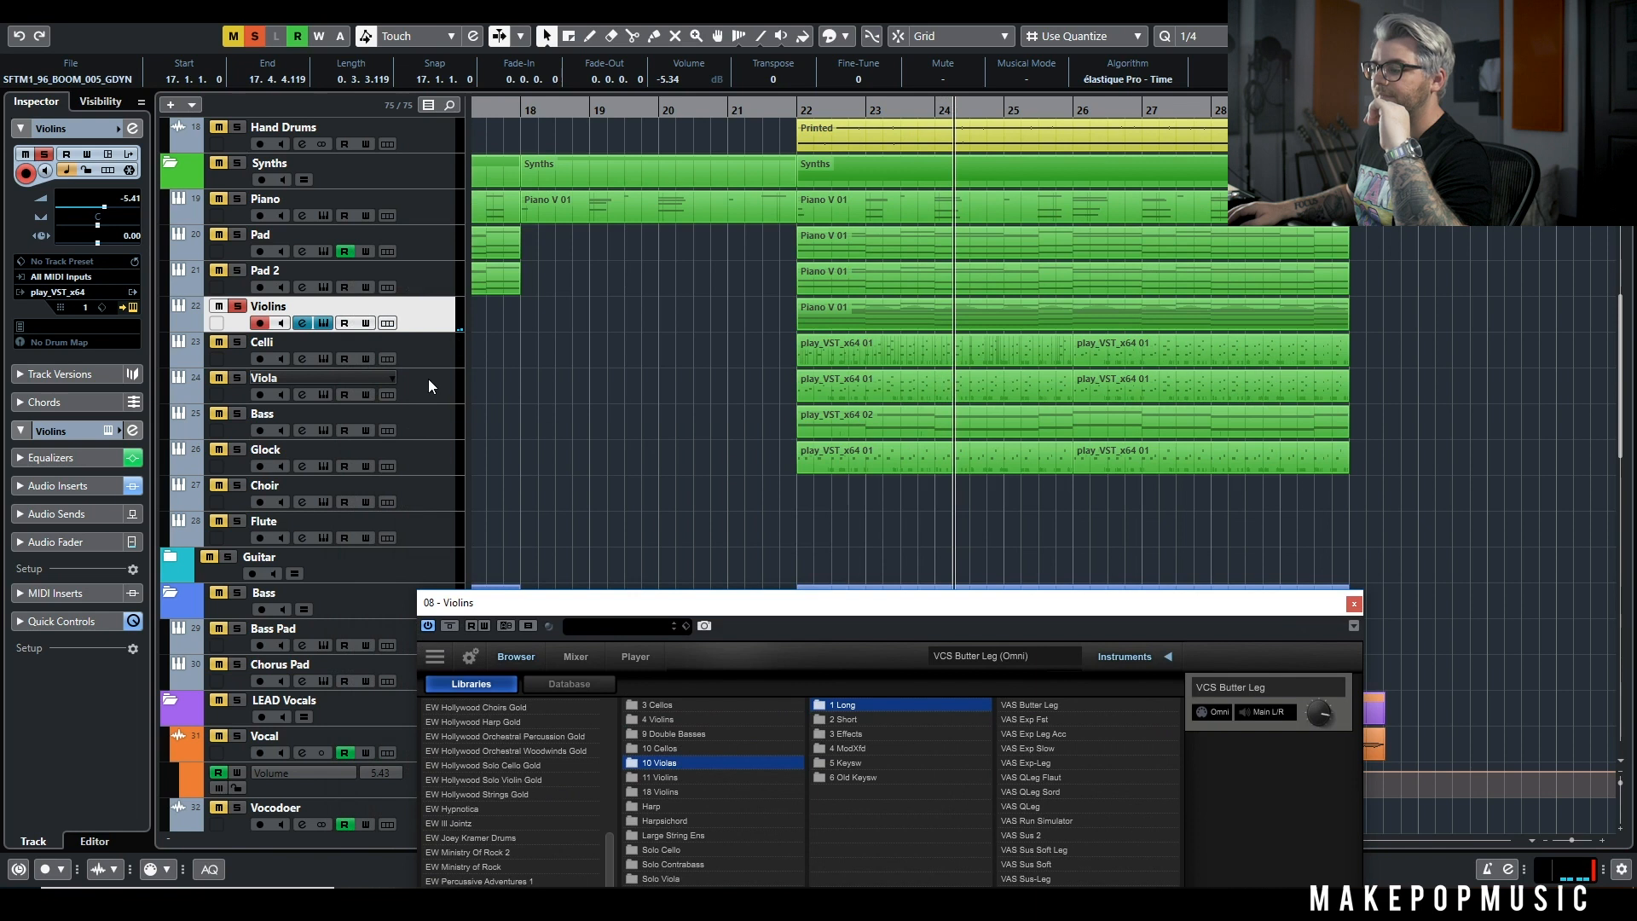
left_click_drag(730, 612, 734, 330)
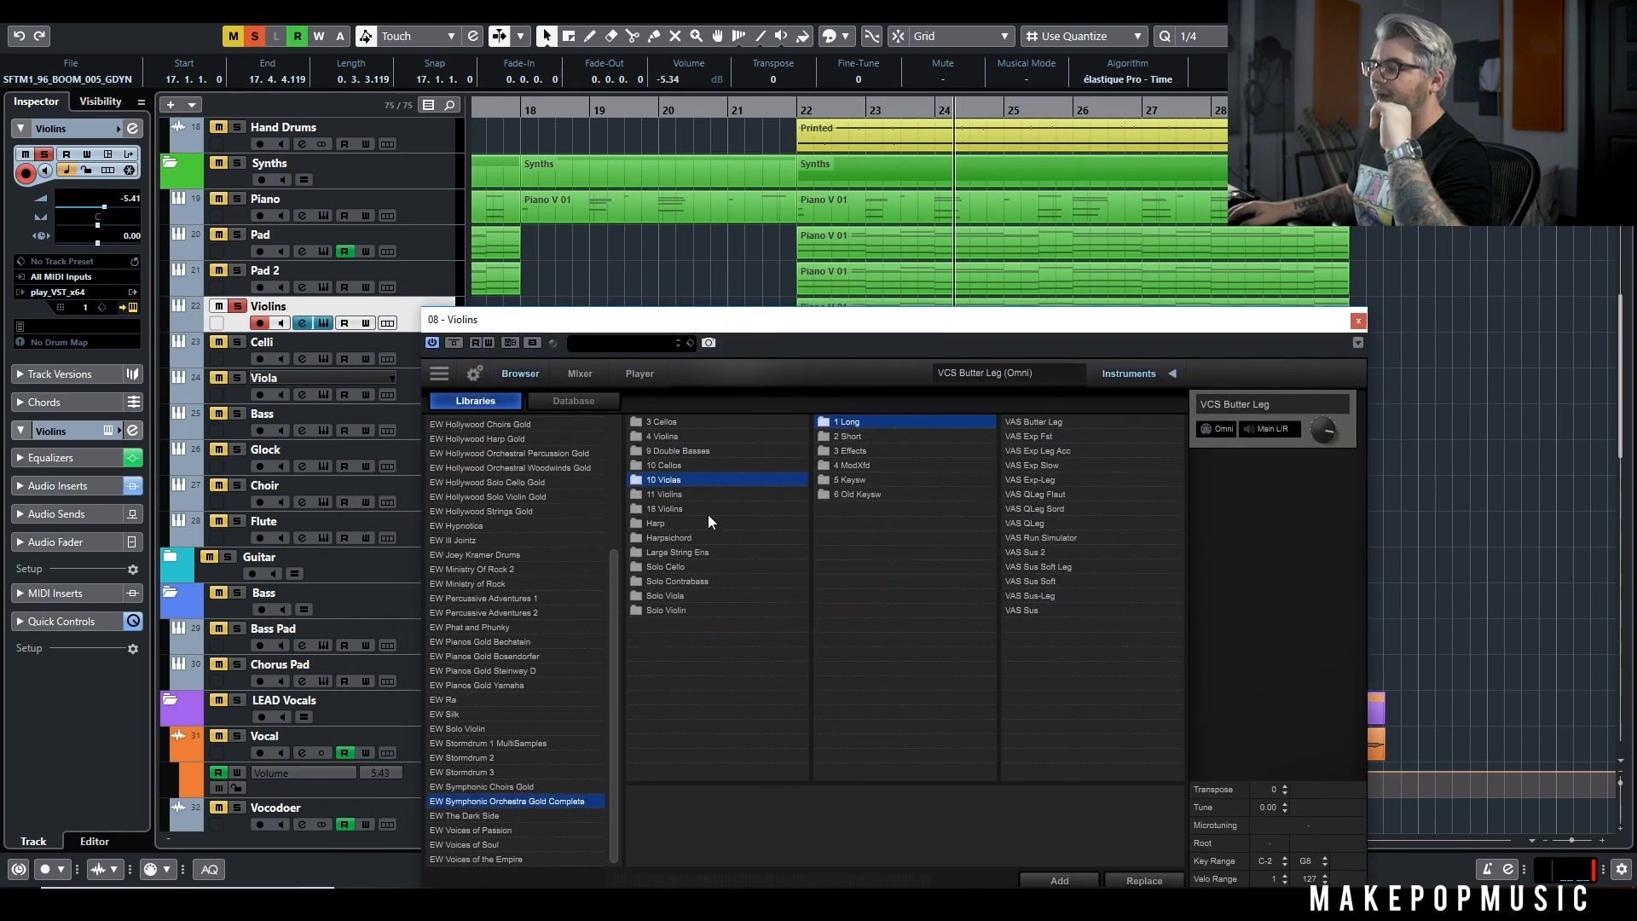
left_click(1361, 320)
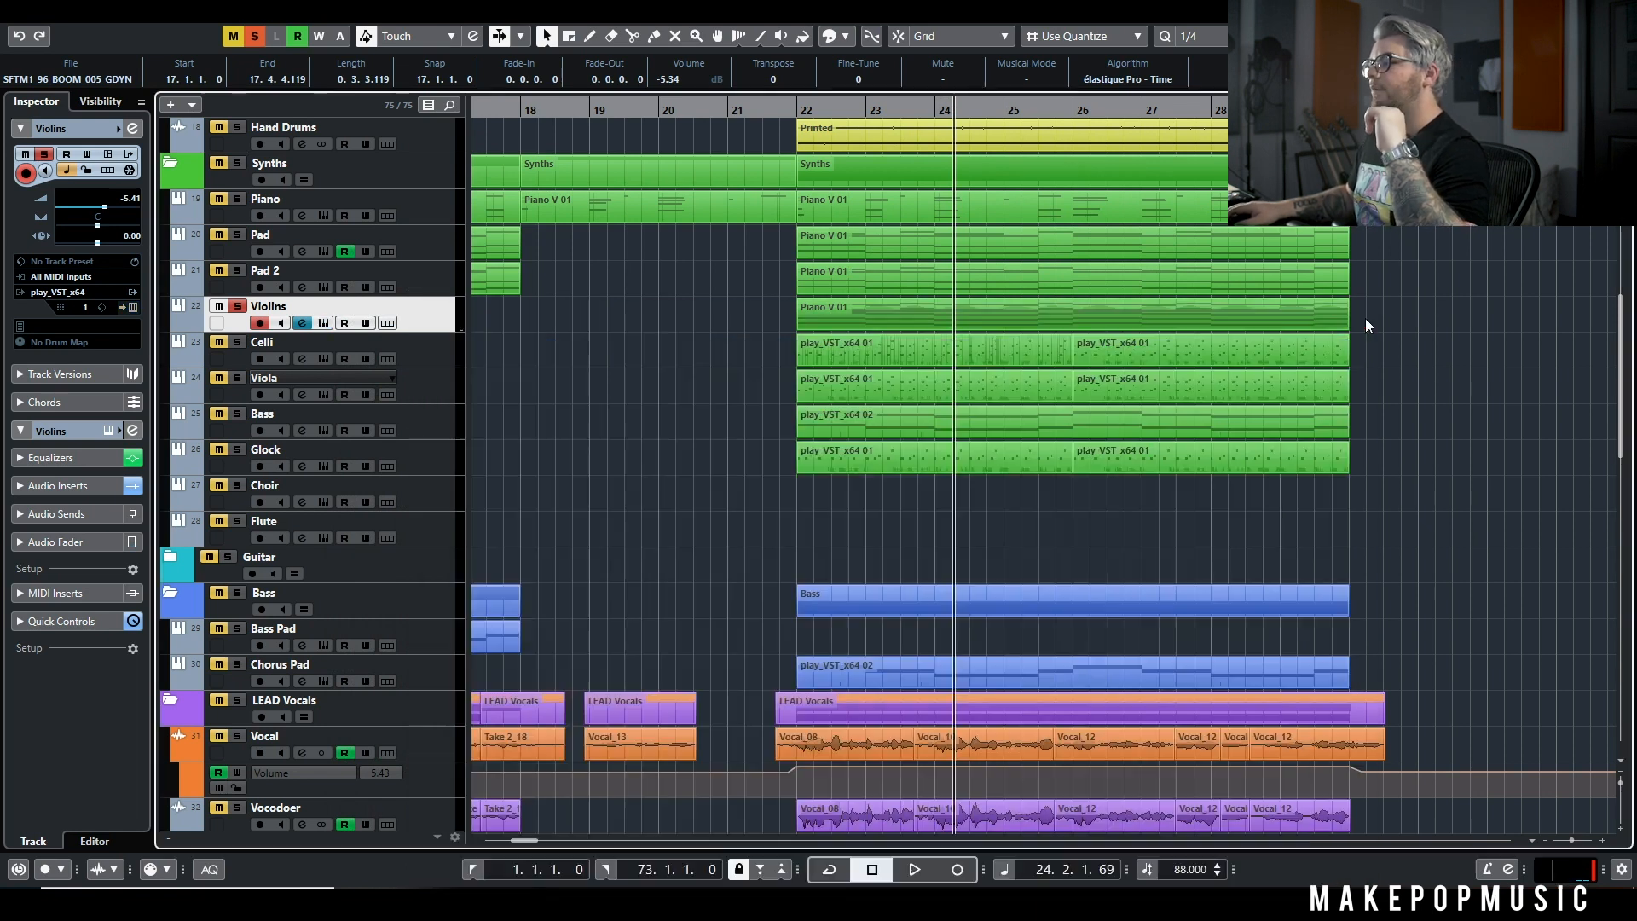
key("space")
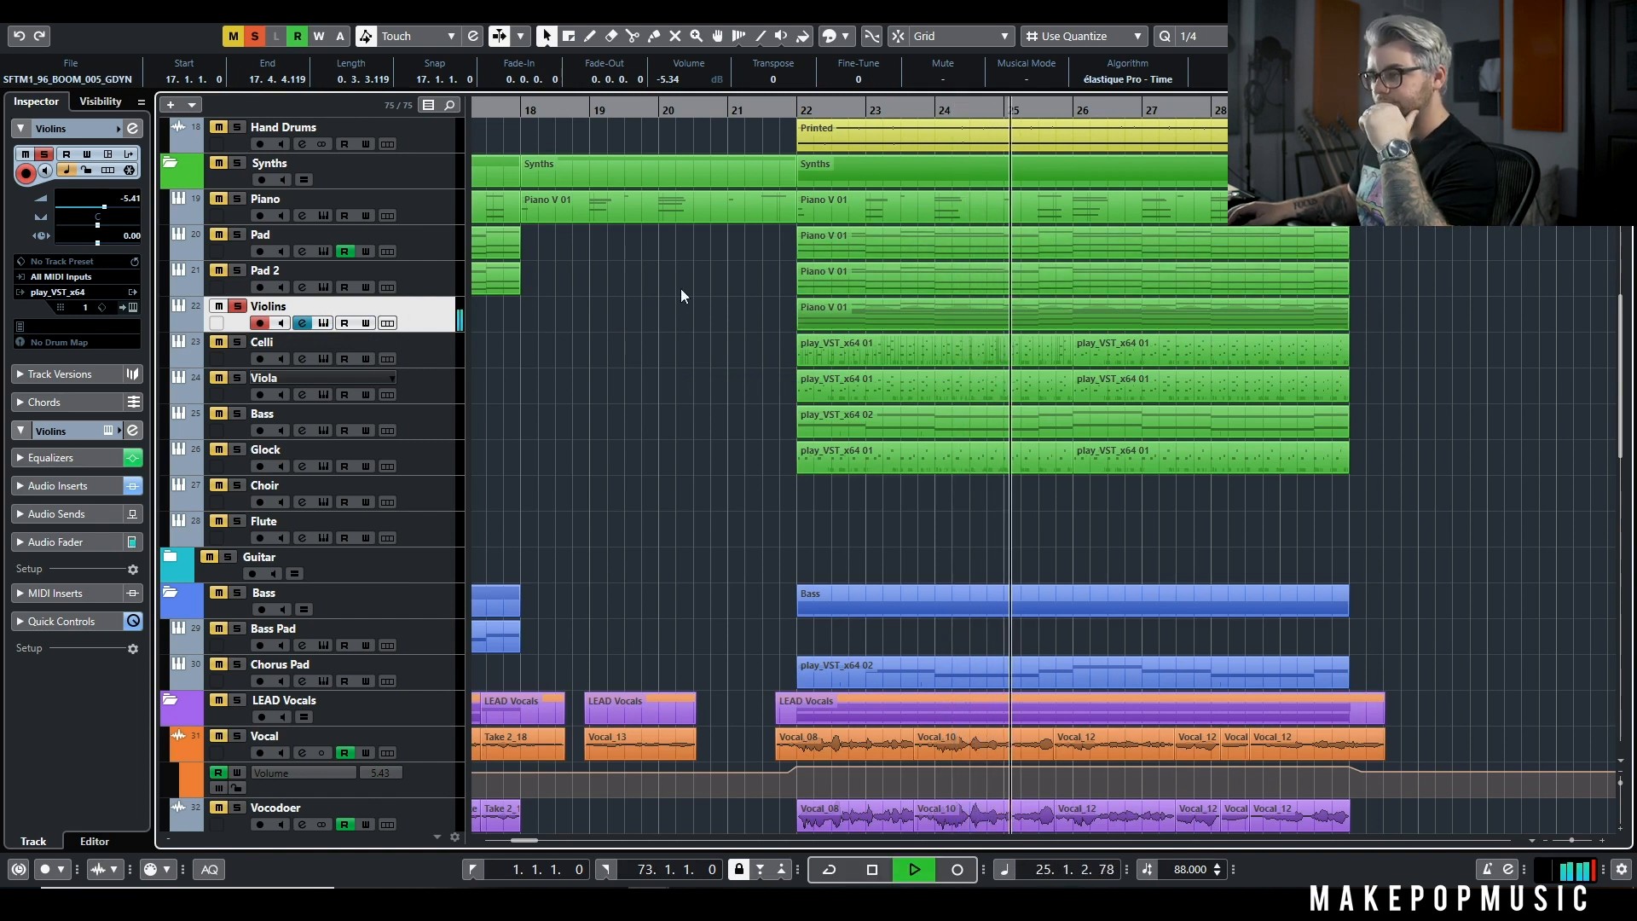
Step: Open the Violins channel settings and toggle the VerbSuite Classics insert's bypass to compare the sound
left_click(302, 322)
left_click(487, 613)
left_click(487, 613)
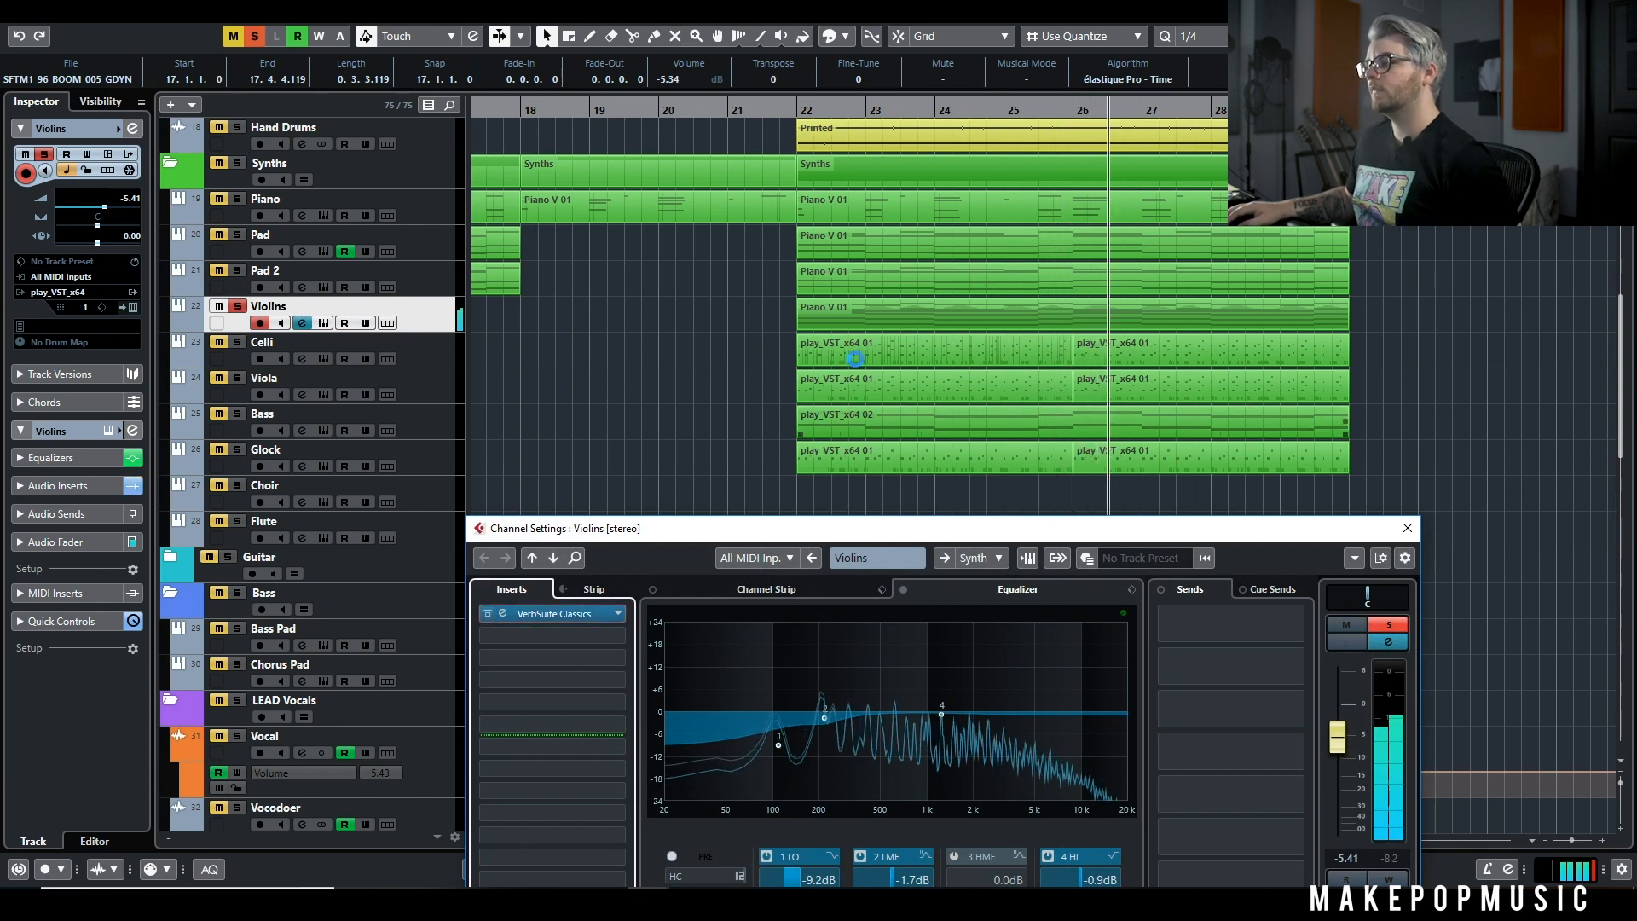
Step: Examine the Violins part's notes and expression curve in the Key Editor, and check its instrument's sample library browser
left_click(857, 310)
double_click(856, 311)
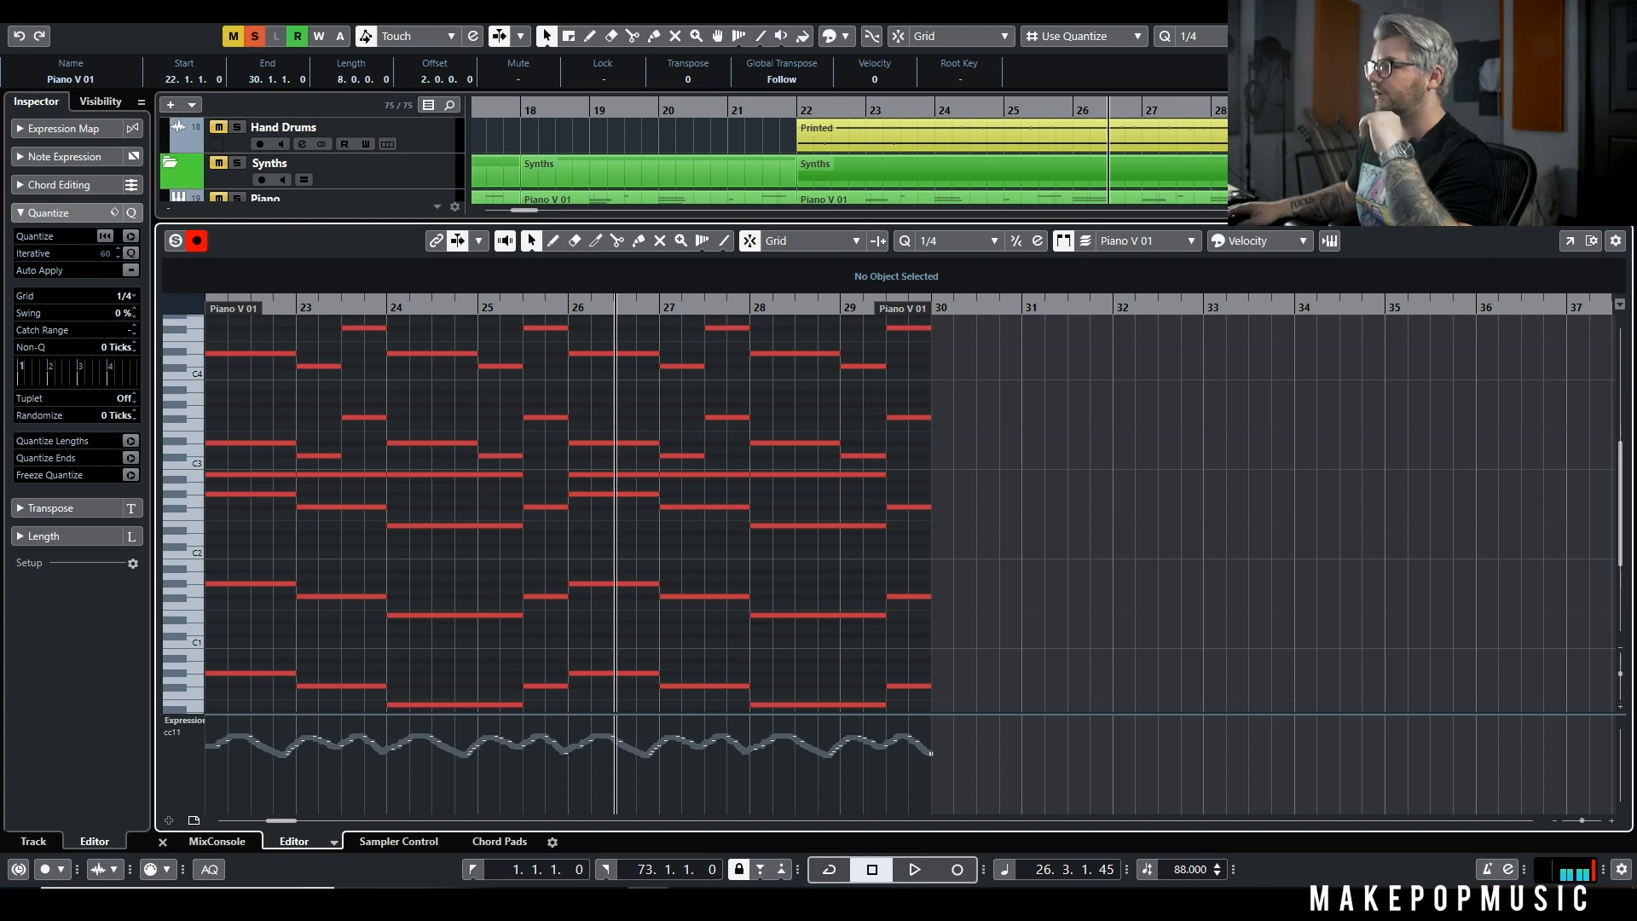
key("ctrl+alt+e")
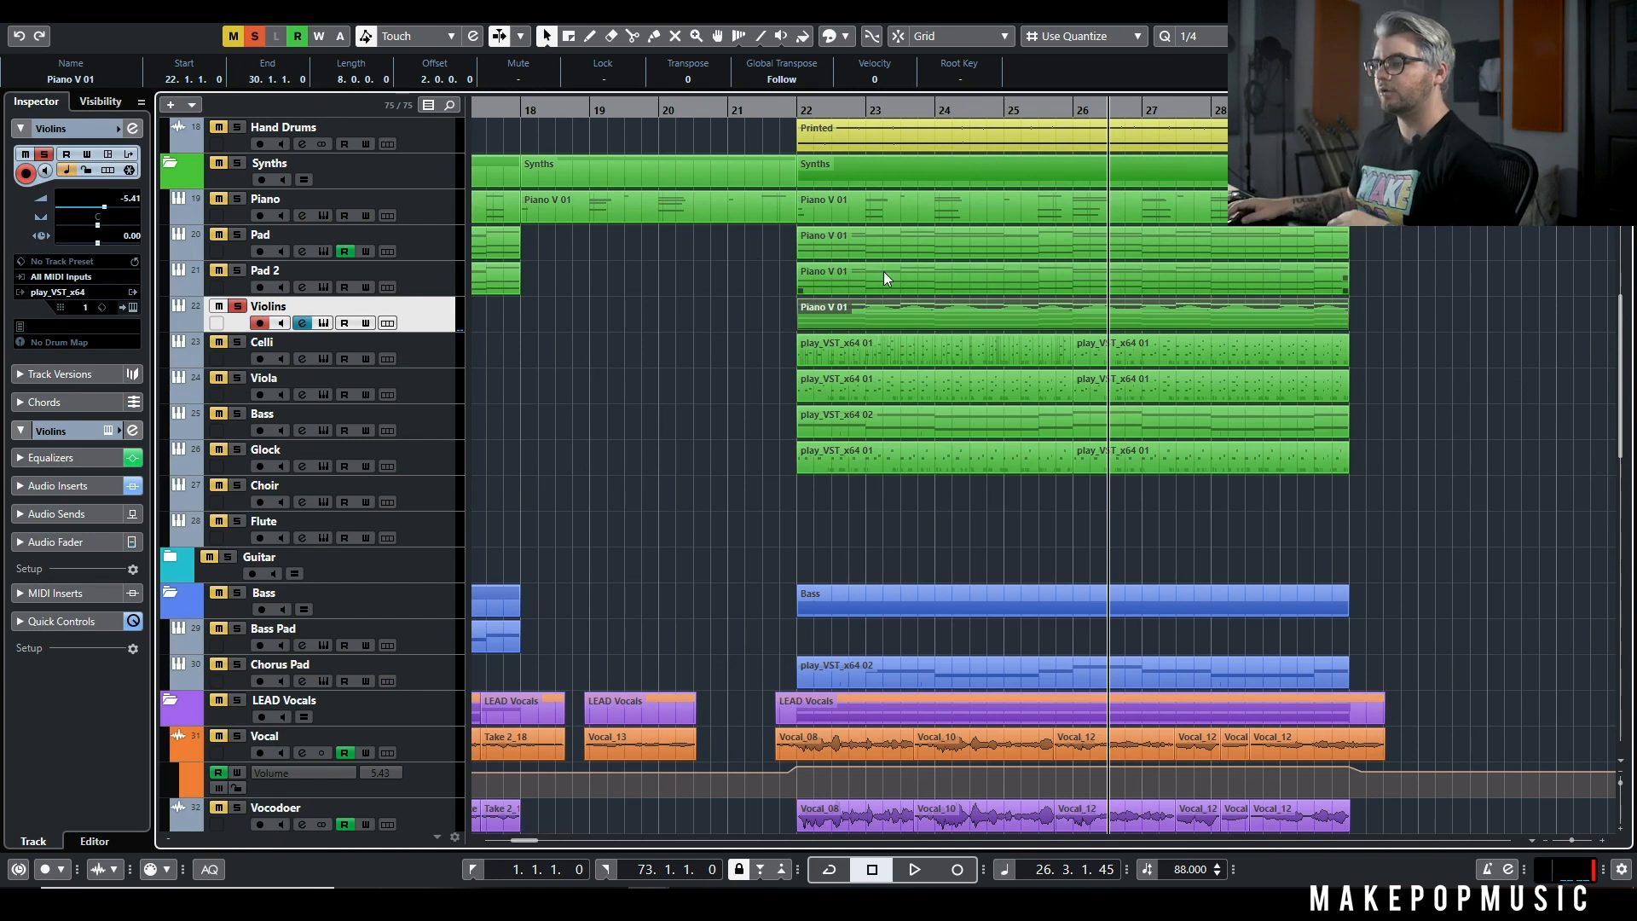
left_click(323, 323)
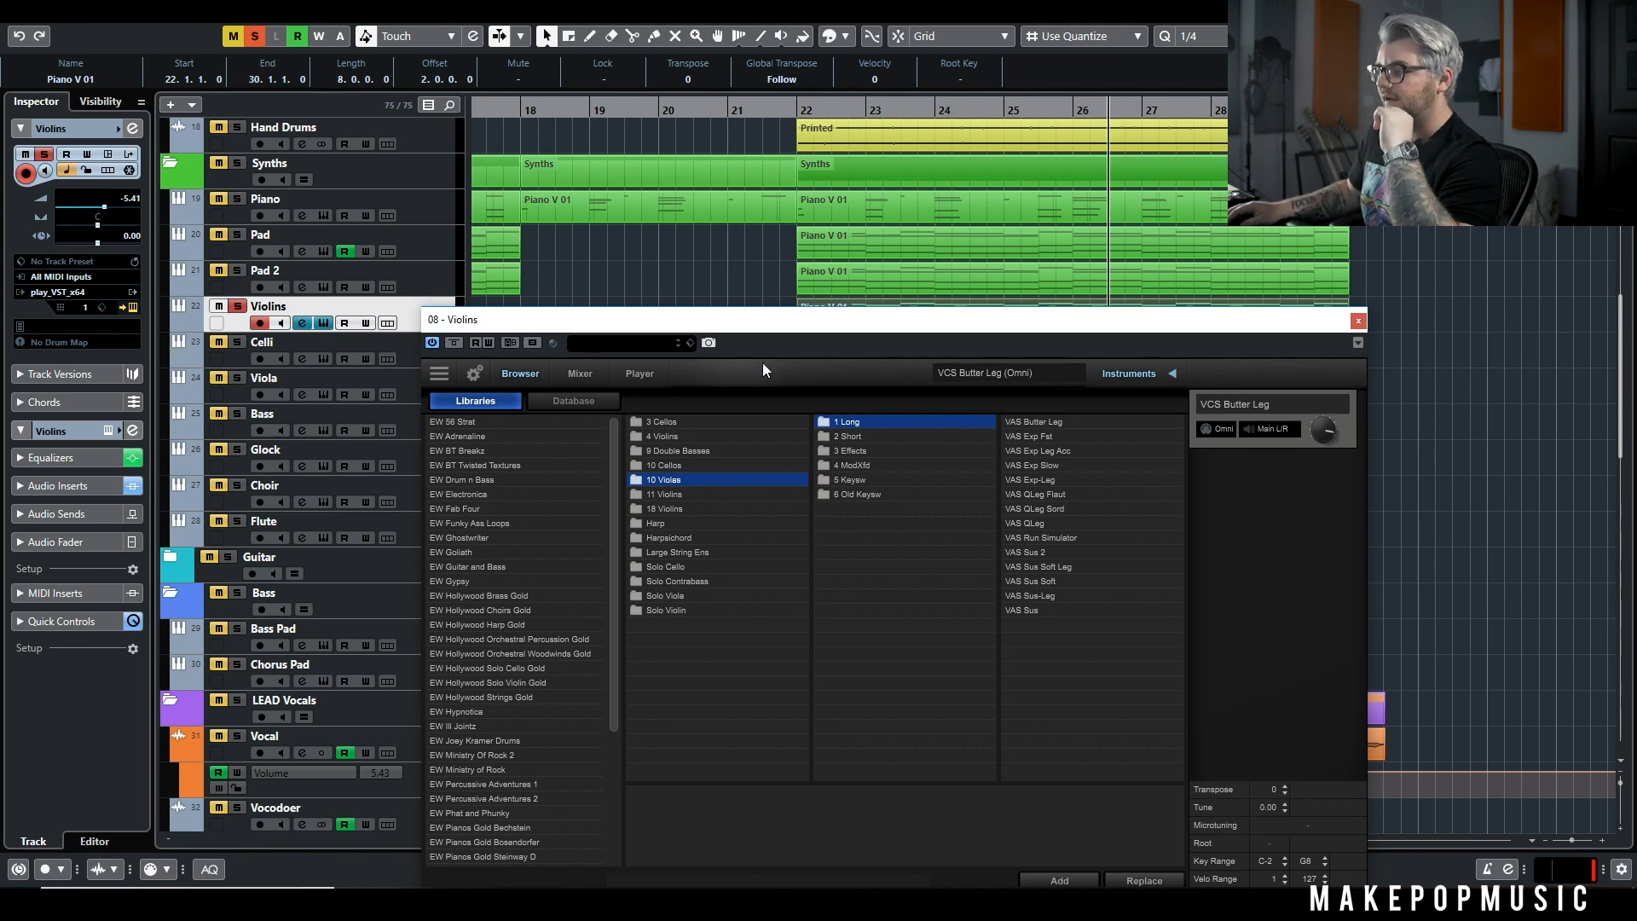
left_click(1359, 321)
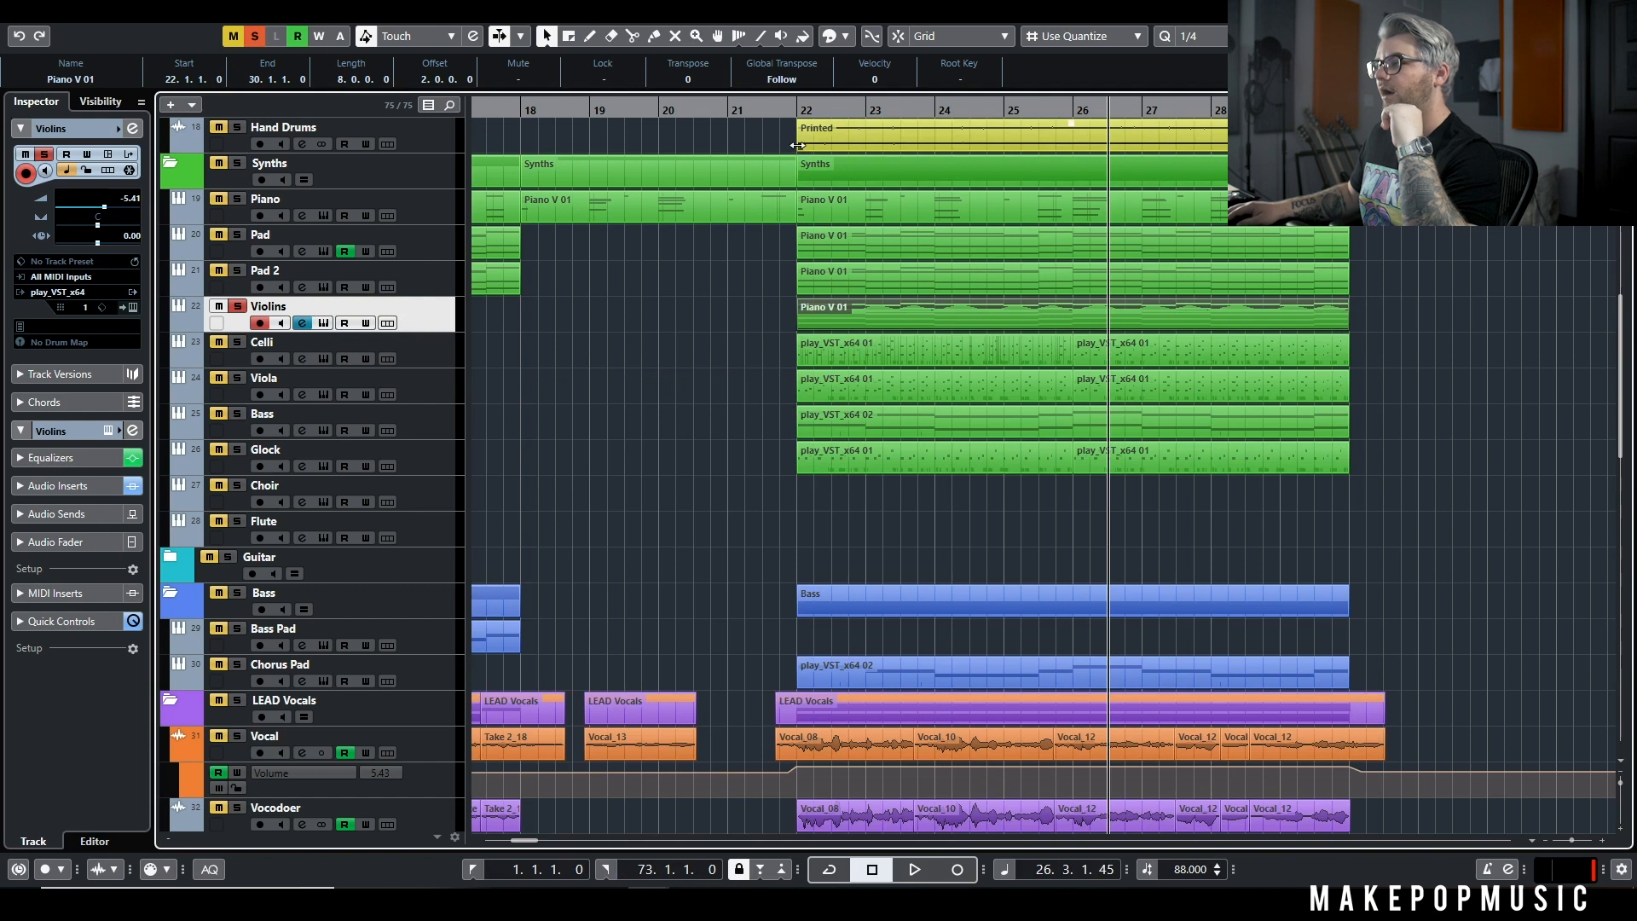
Step: Play the soloed Violins part while viewing its notes in the Key Editor, return to the arrangement, and stop playback
double_click(894, 310)
scroll(914, 438, "up", 2)
key("space")
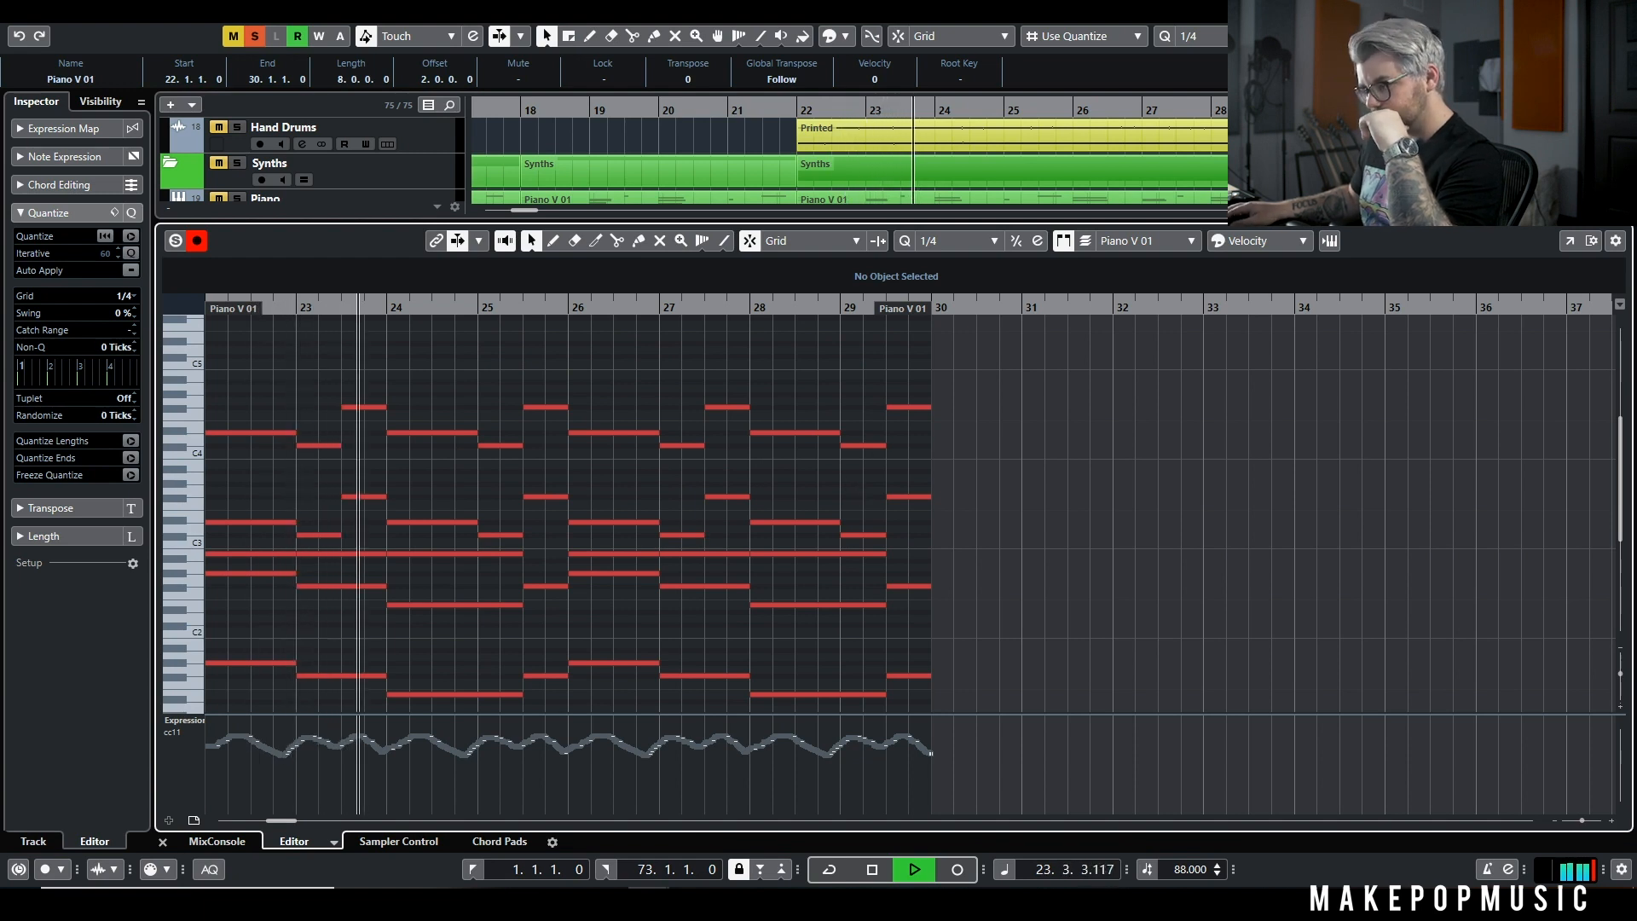
key("Return")
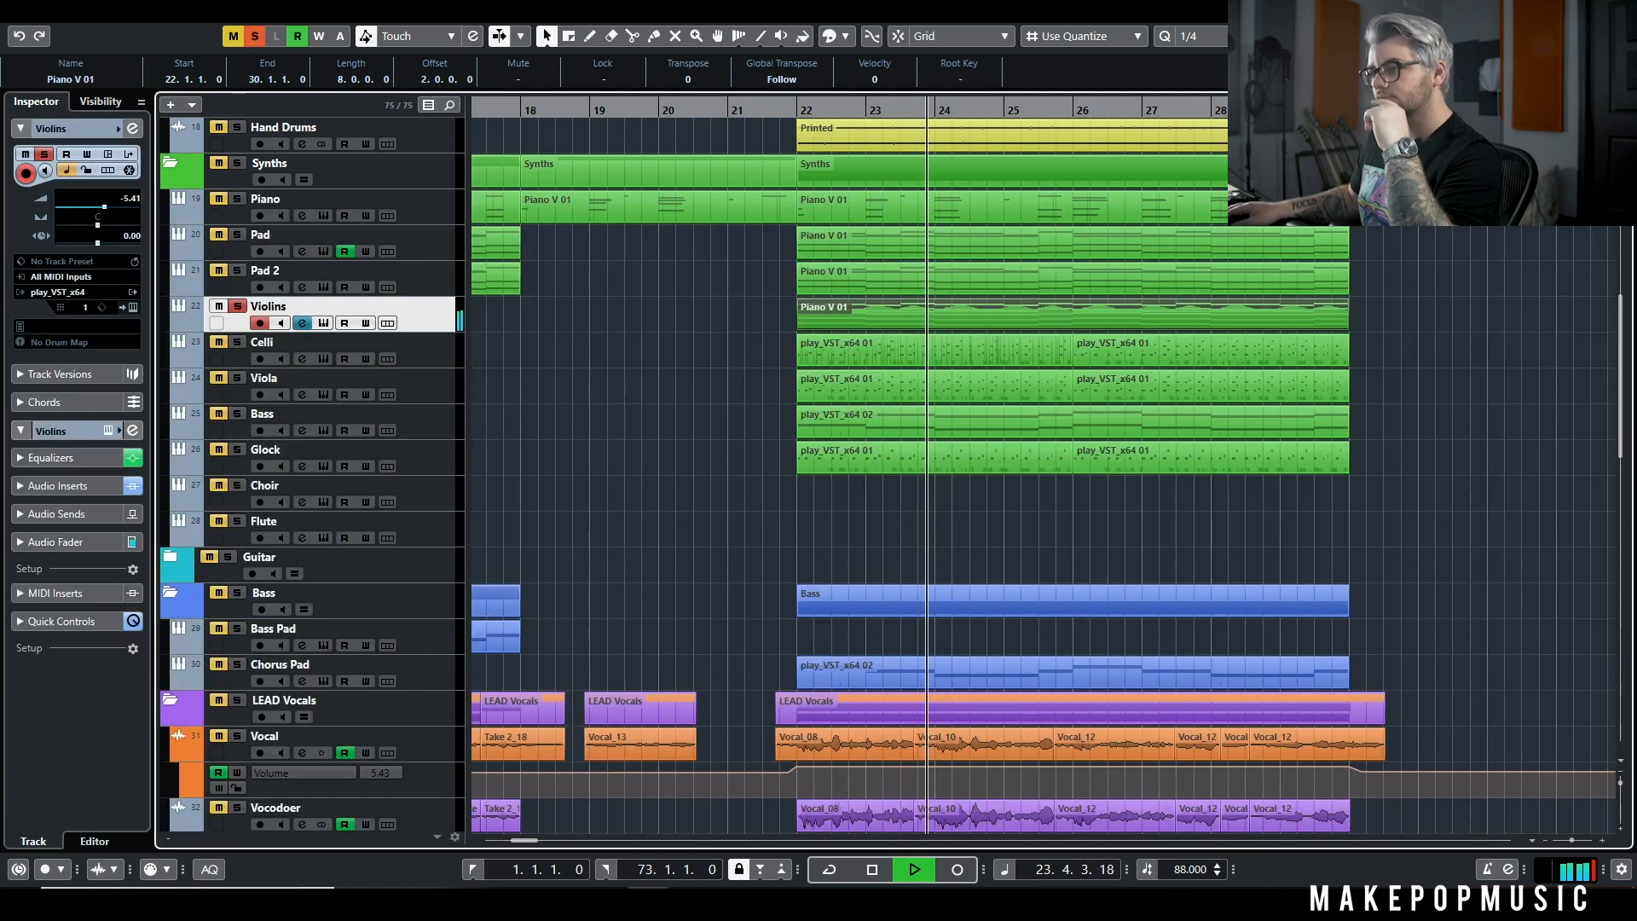
key("space")
Step: Inspect the Violins channel's equalizer bands and its VerbSuite Classics reverb settings, and close both windows
left_click(302, 323)
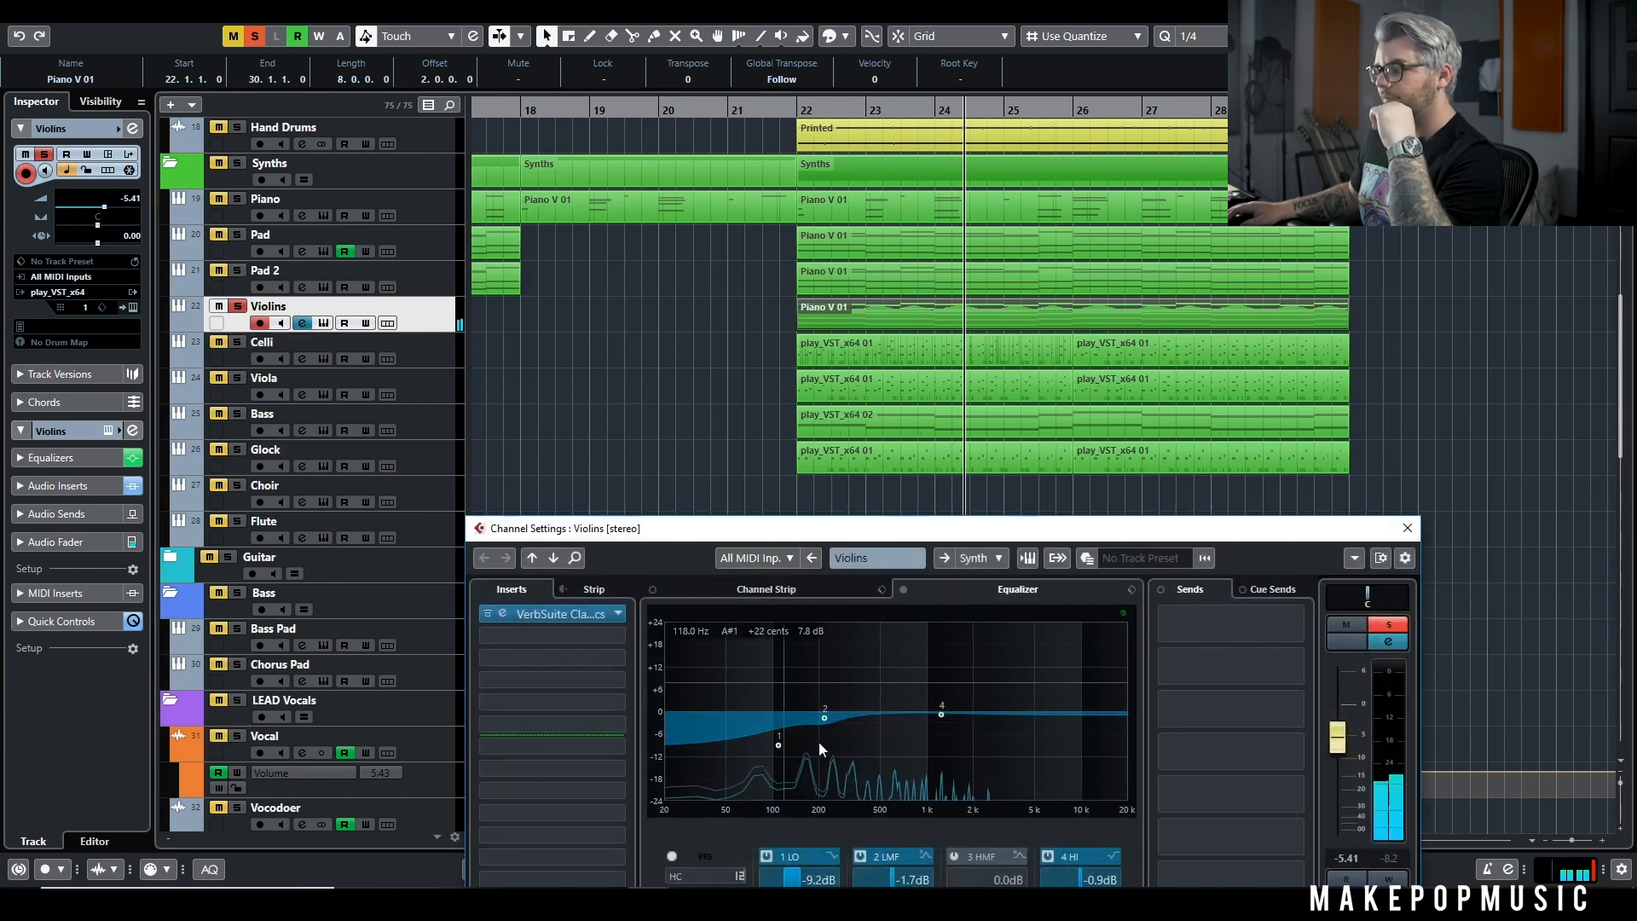
left_click(825, 720)
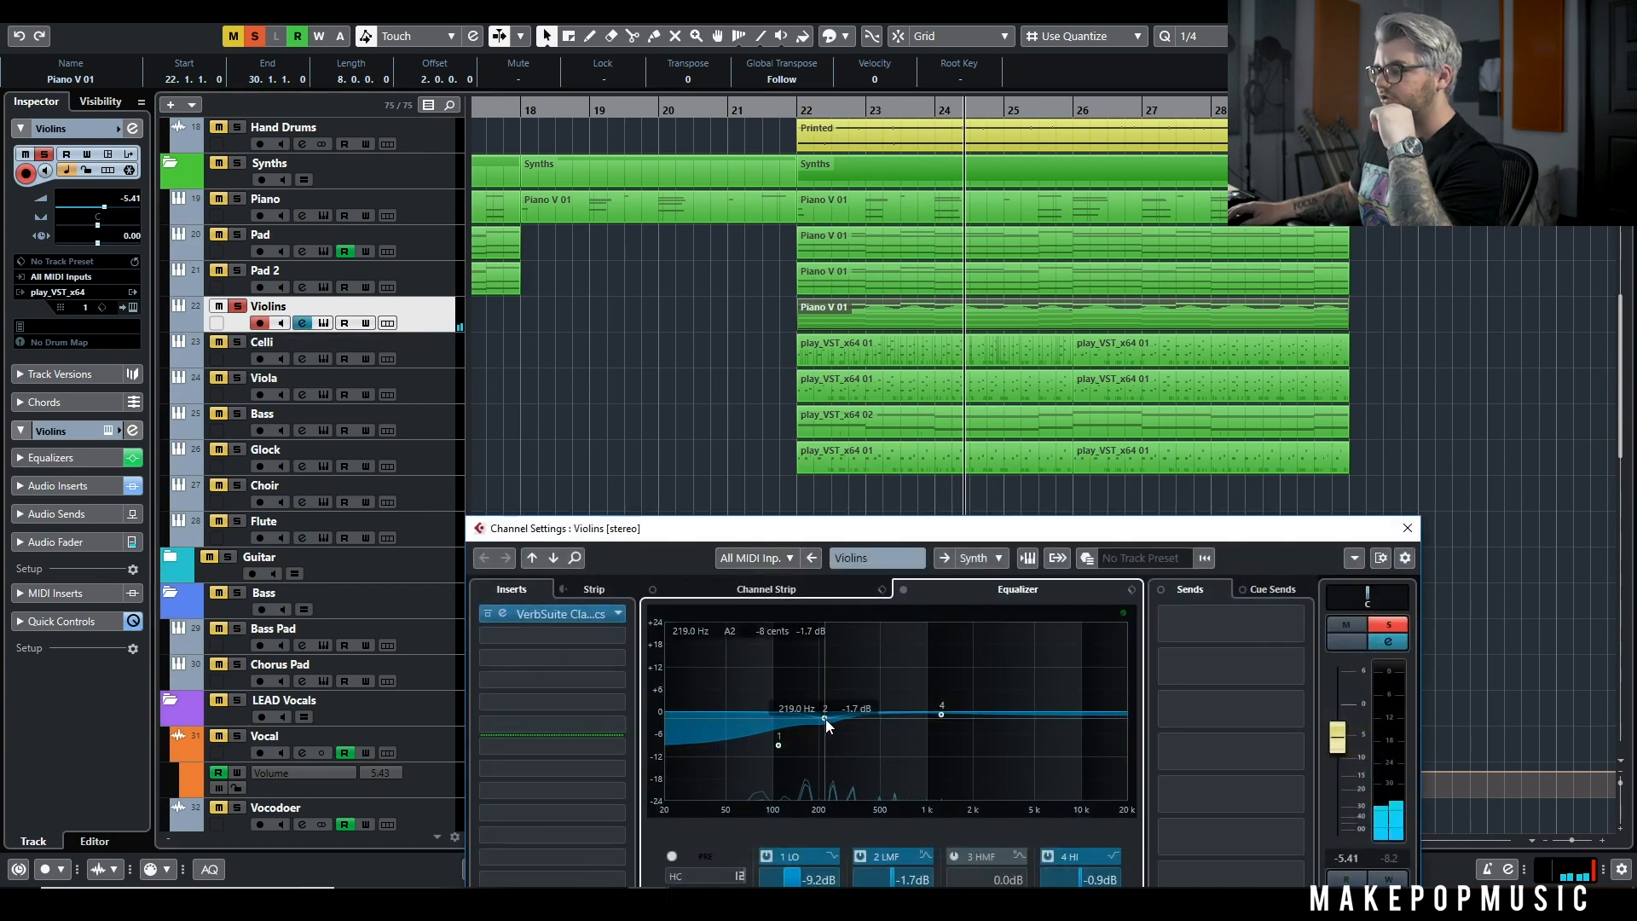
left_click(597, 613)
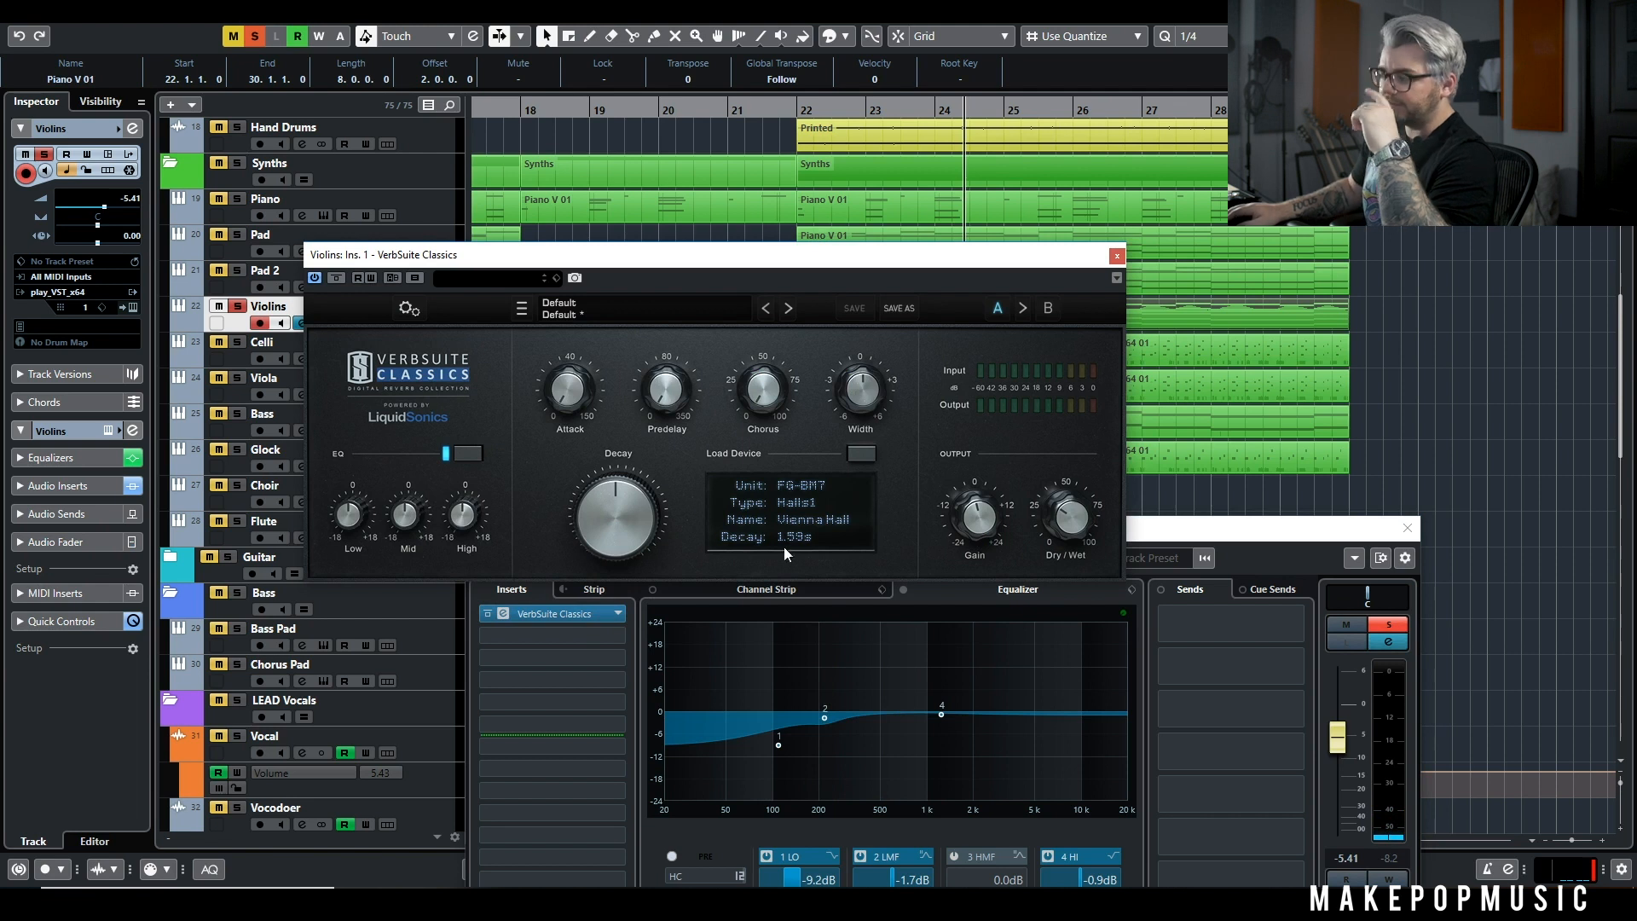
left_click(1115, 255)
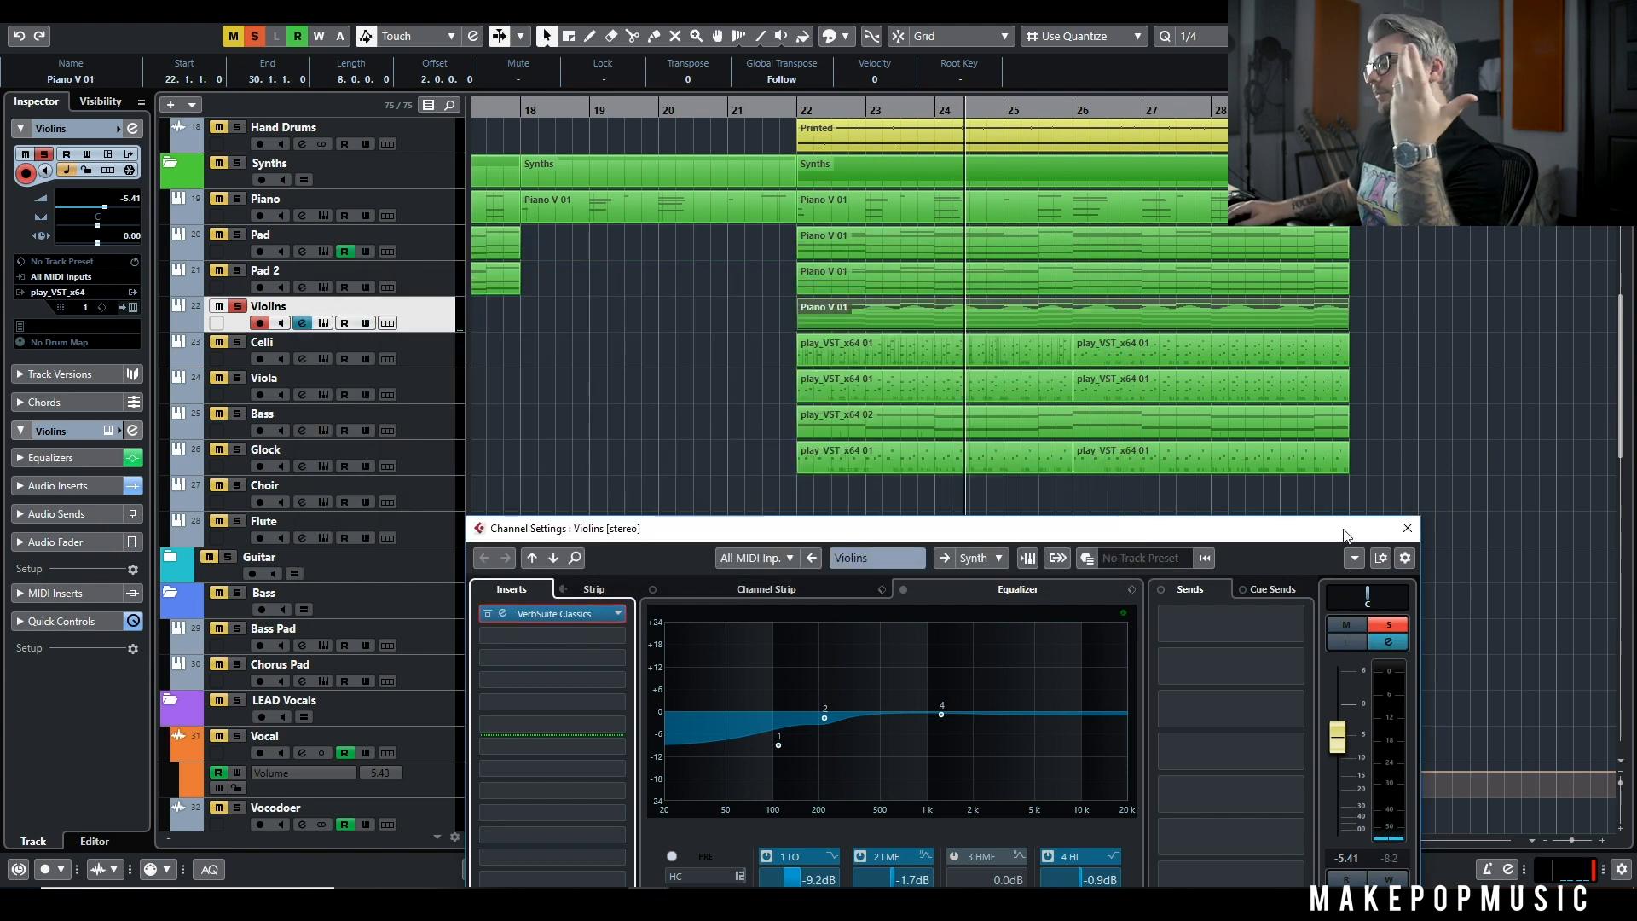
left_click(1407, 528)
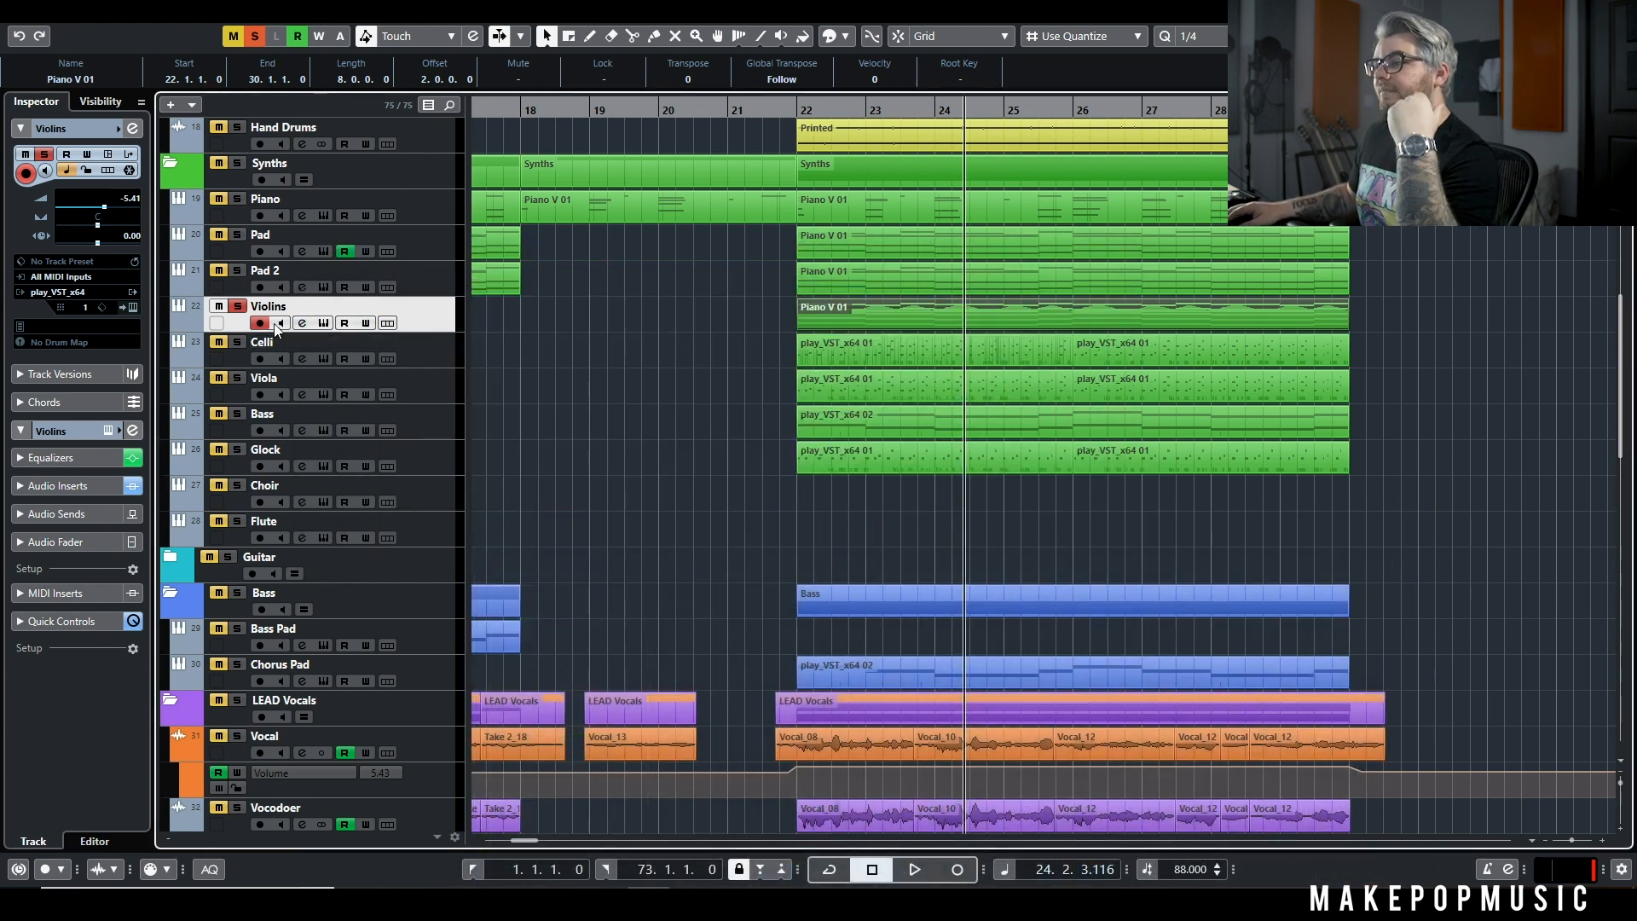
Step: Solo Piano, Pad and Pad 2 together with Violins, and play them from just before bar 22 to about bar 24
left_click(238, 306)
left_click(238, 307)
left_click(237, 235)
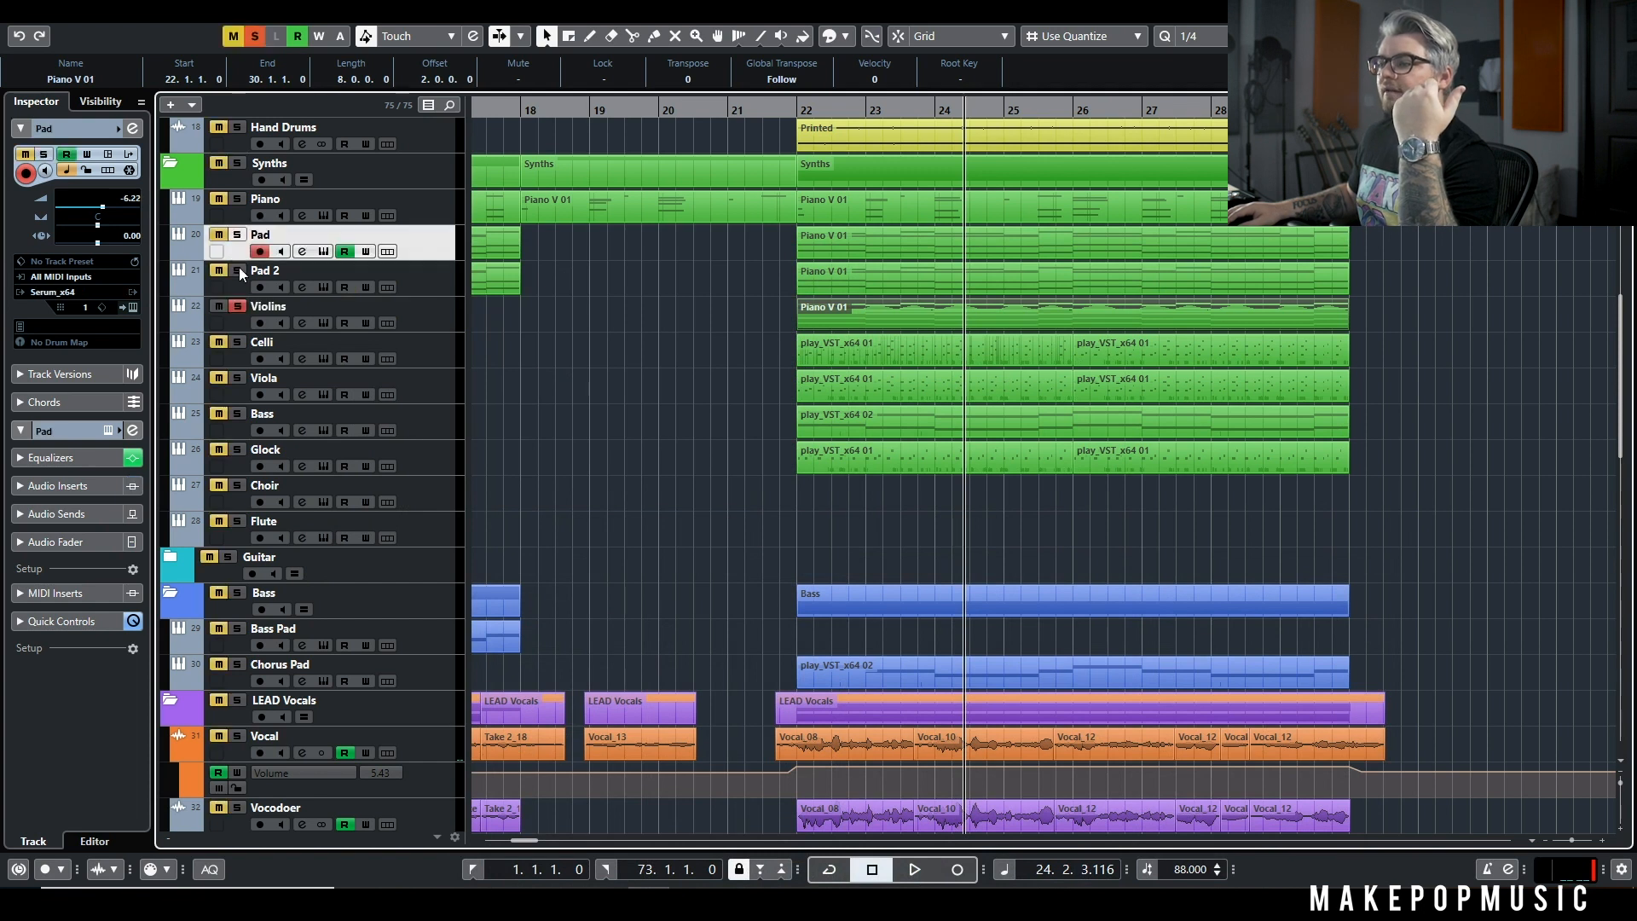
left_click(793, 104)
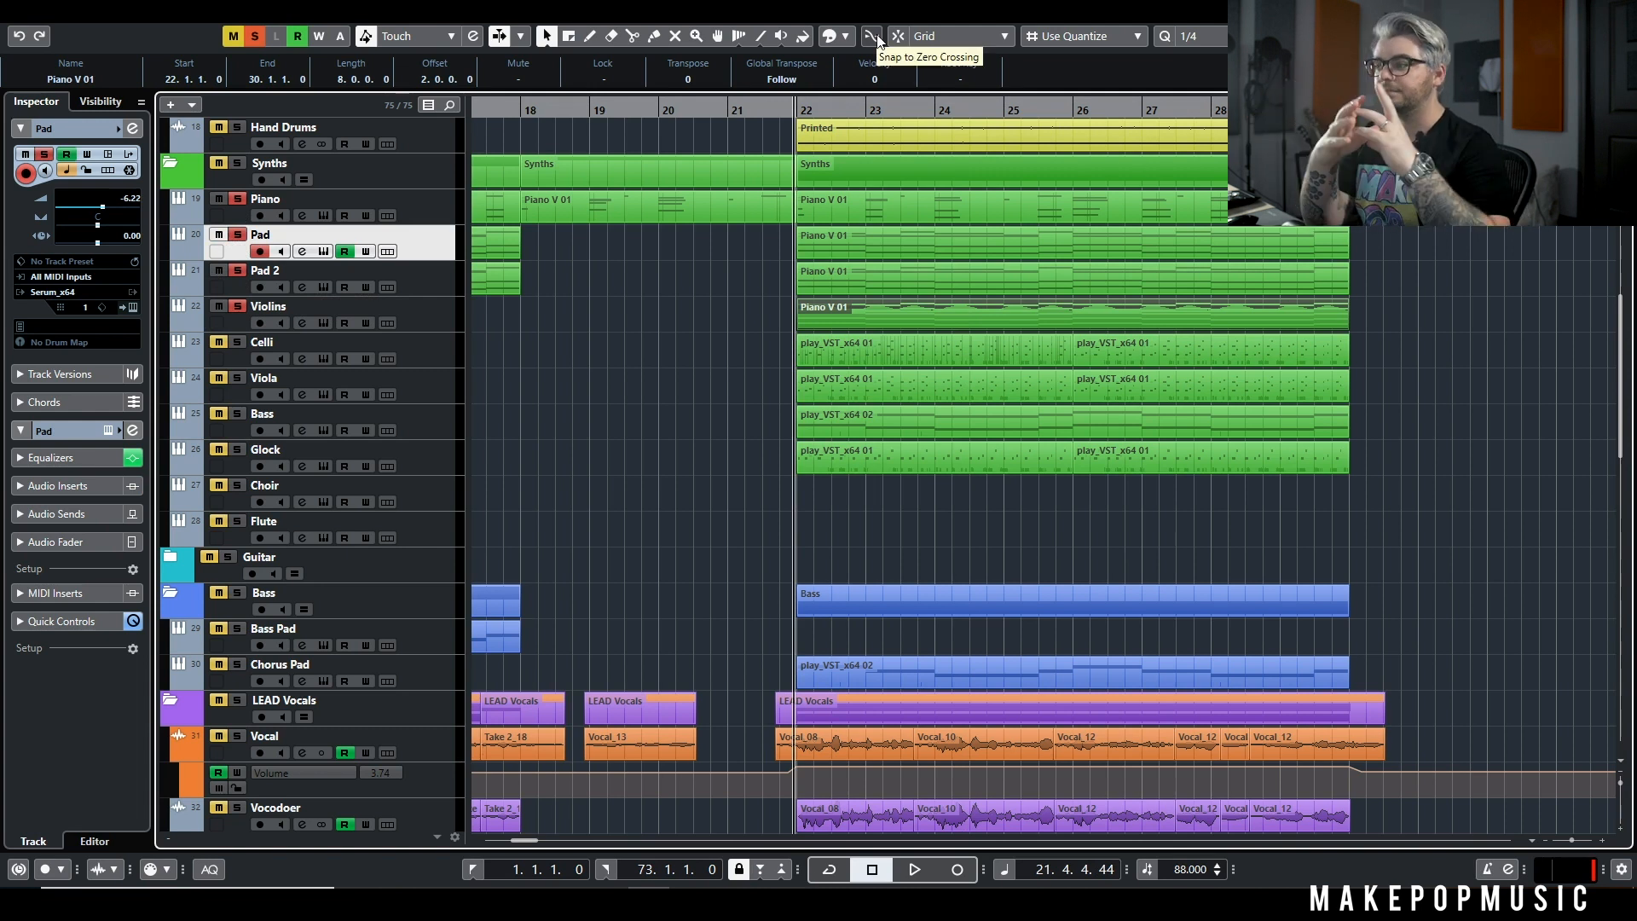
key("space")
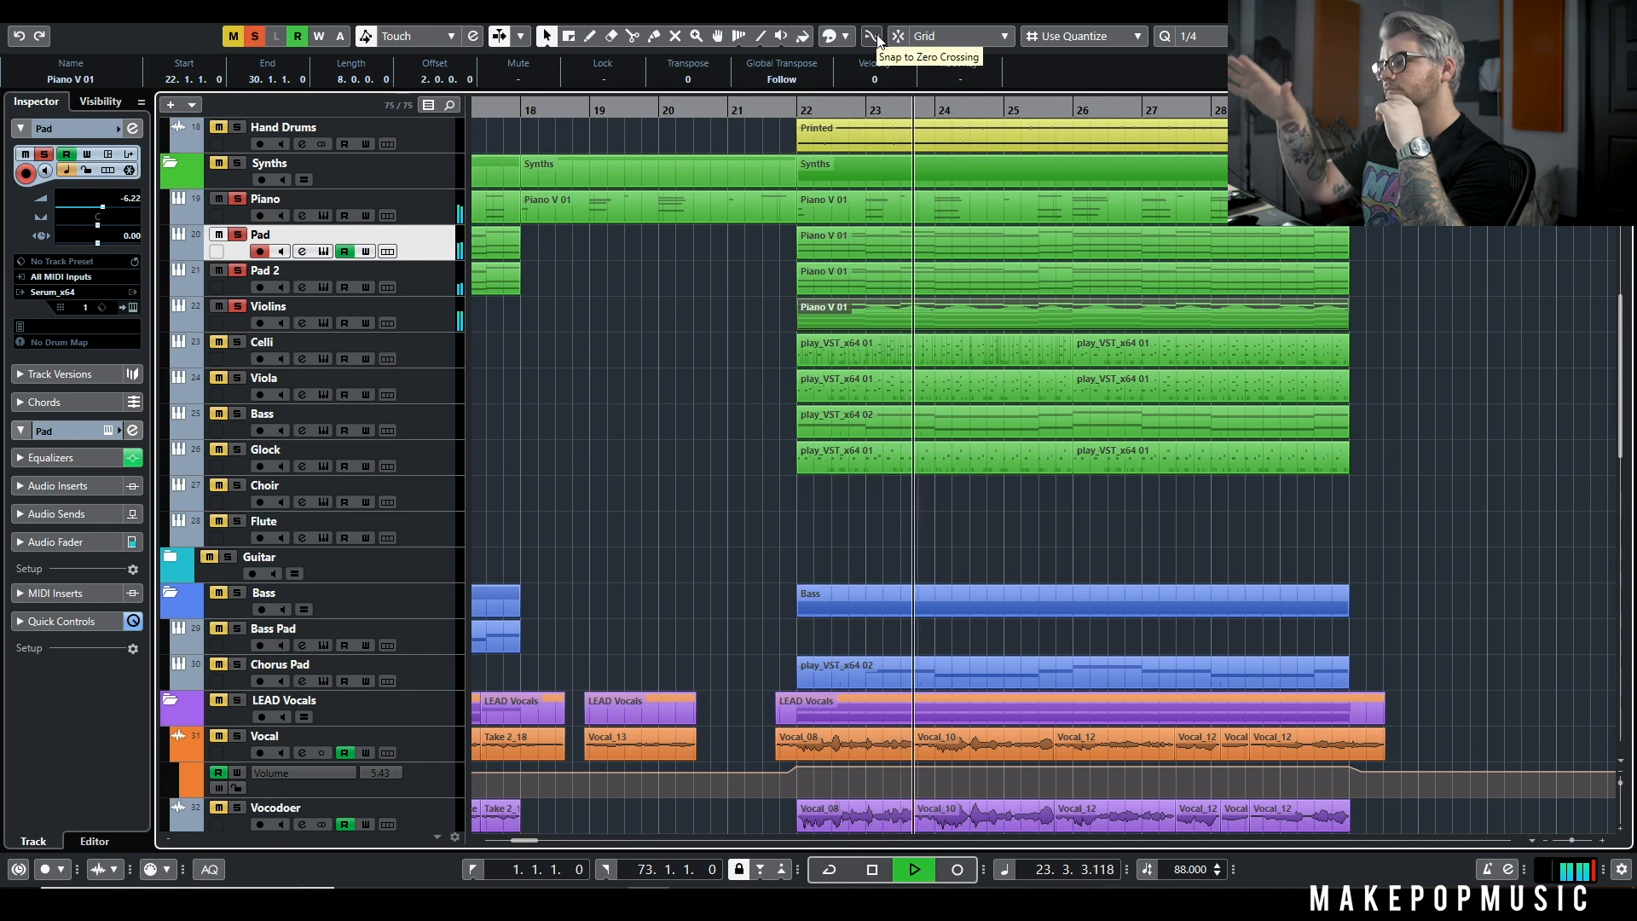
key("space")
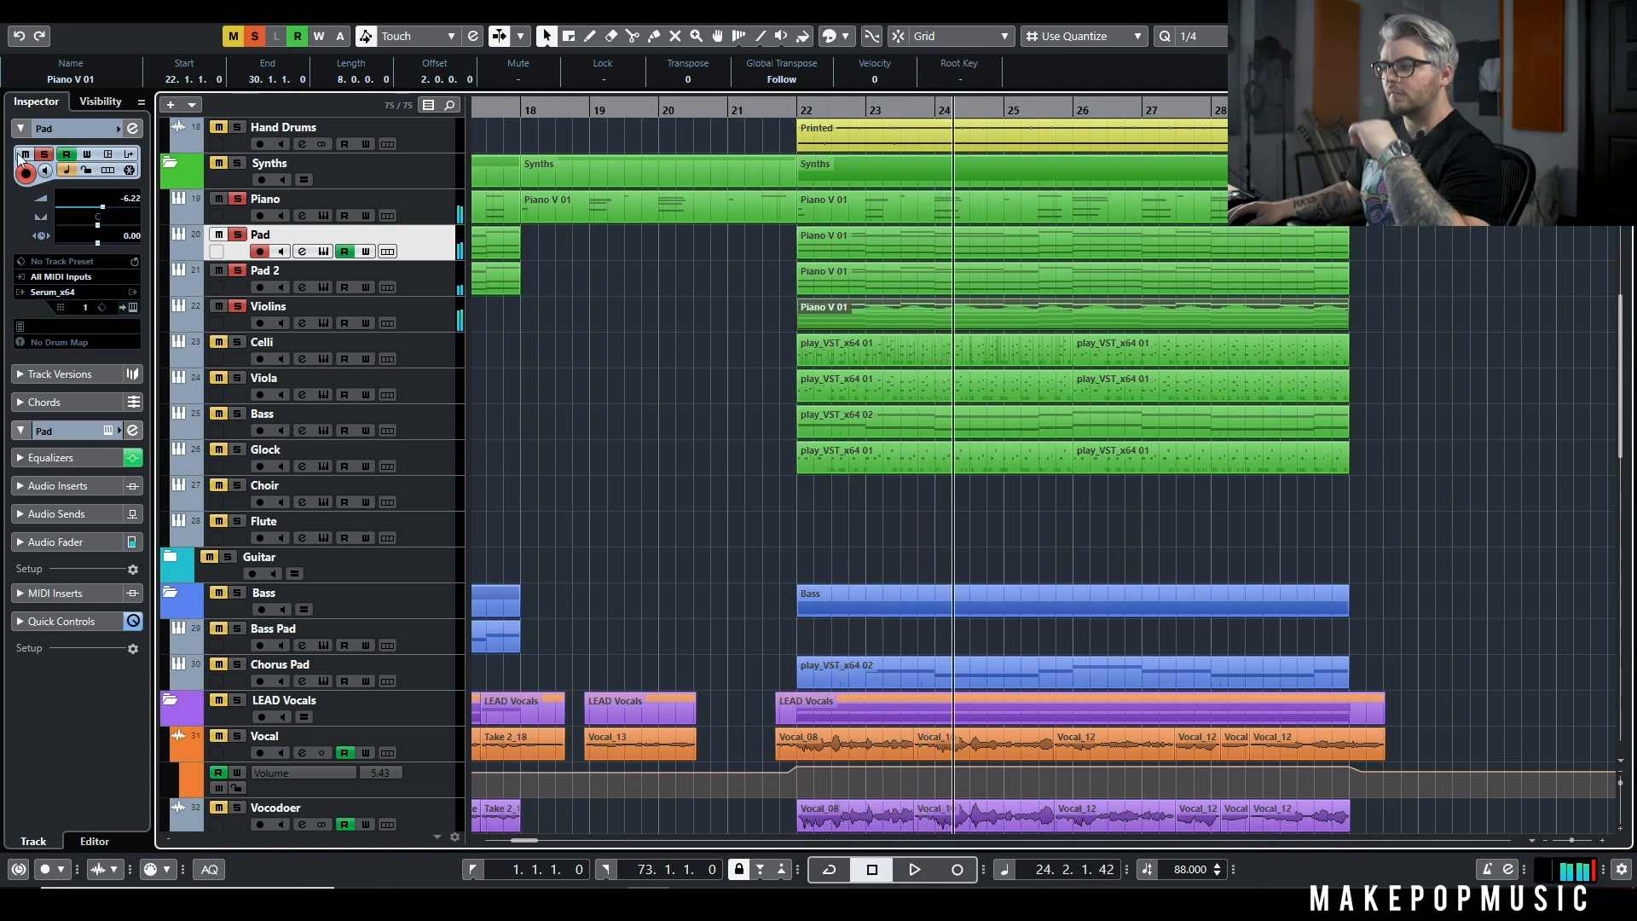
Step: Clear all track solos and mute the Celli, Viola, Bass, Glock, Choir and Flute tracks in the Synths folder
left_click(238, 351)
left_click(238, 307)
left_click(238, 270)
left_click(237, 200)
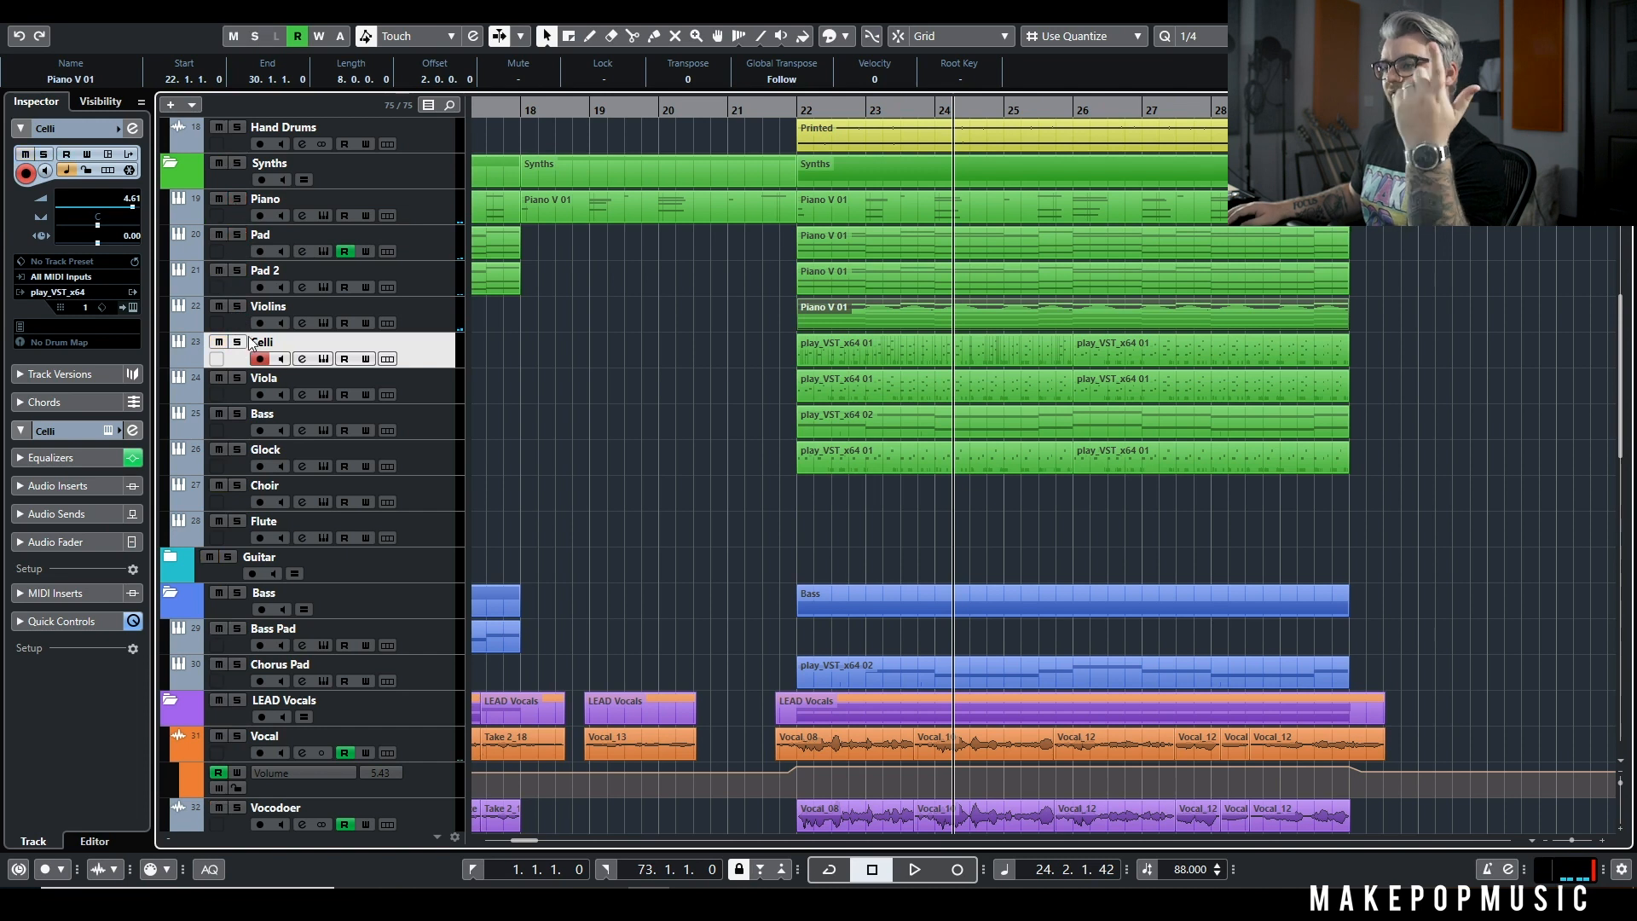
left_click(218, 378)
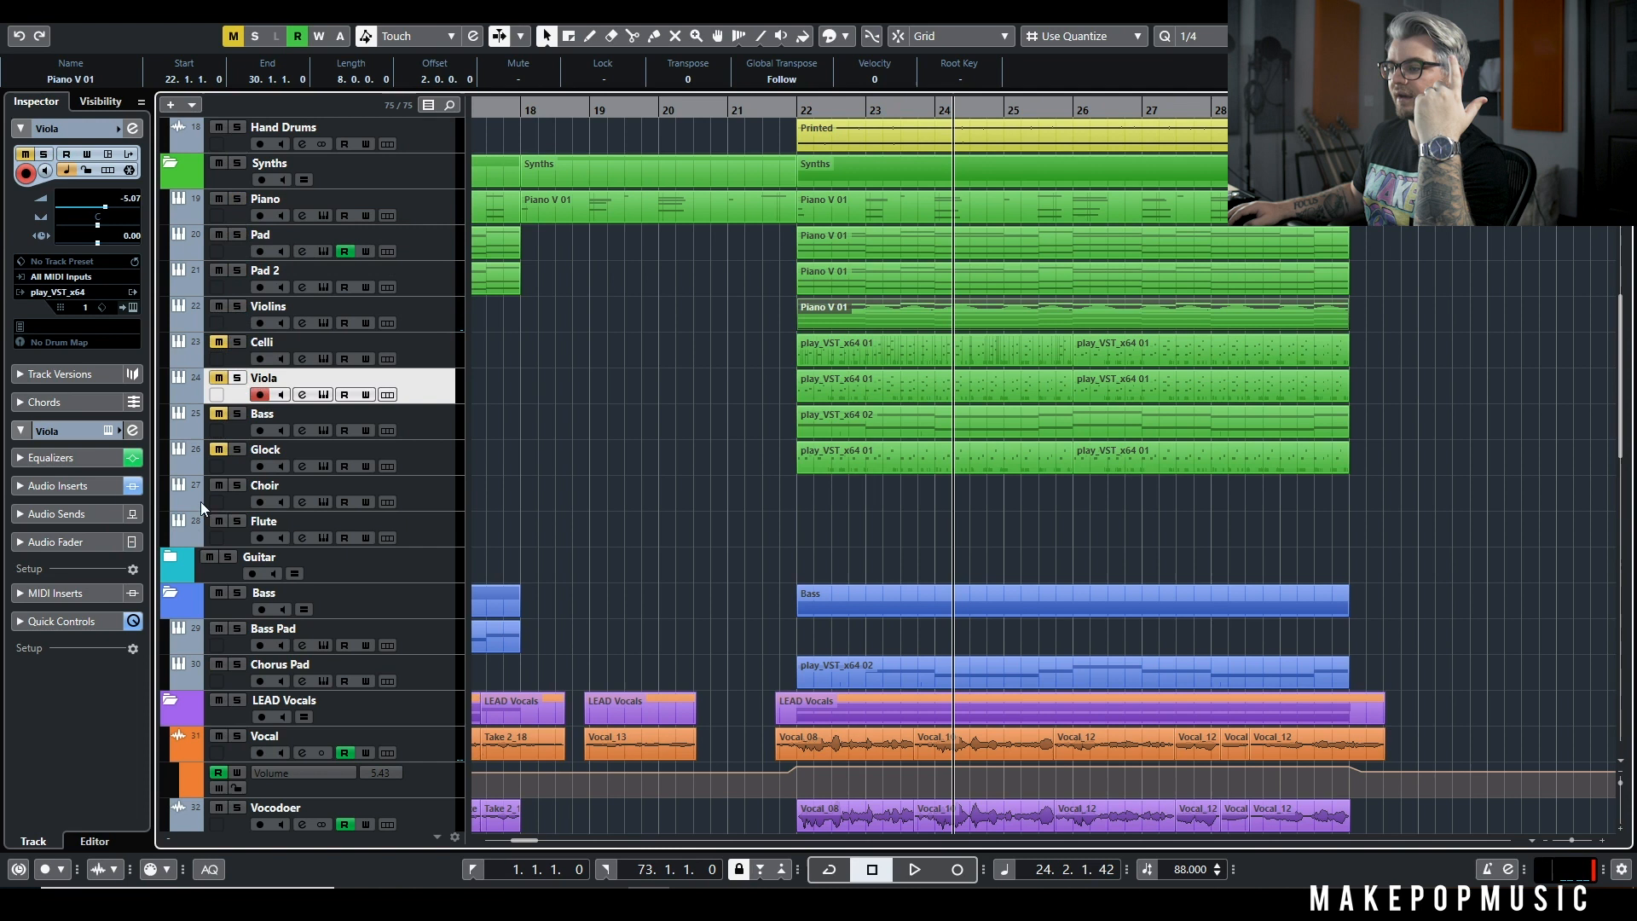
Step: Play the mix without the muted string tracks from just before bar 22 to about bar 24
left_click(793, 111)
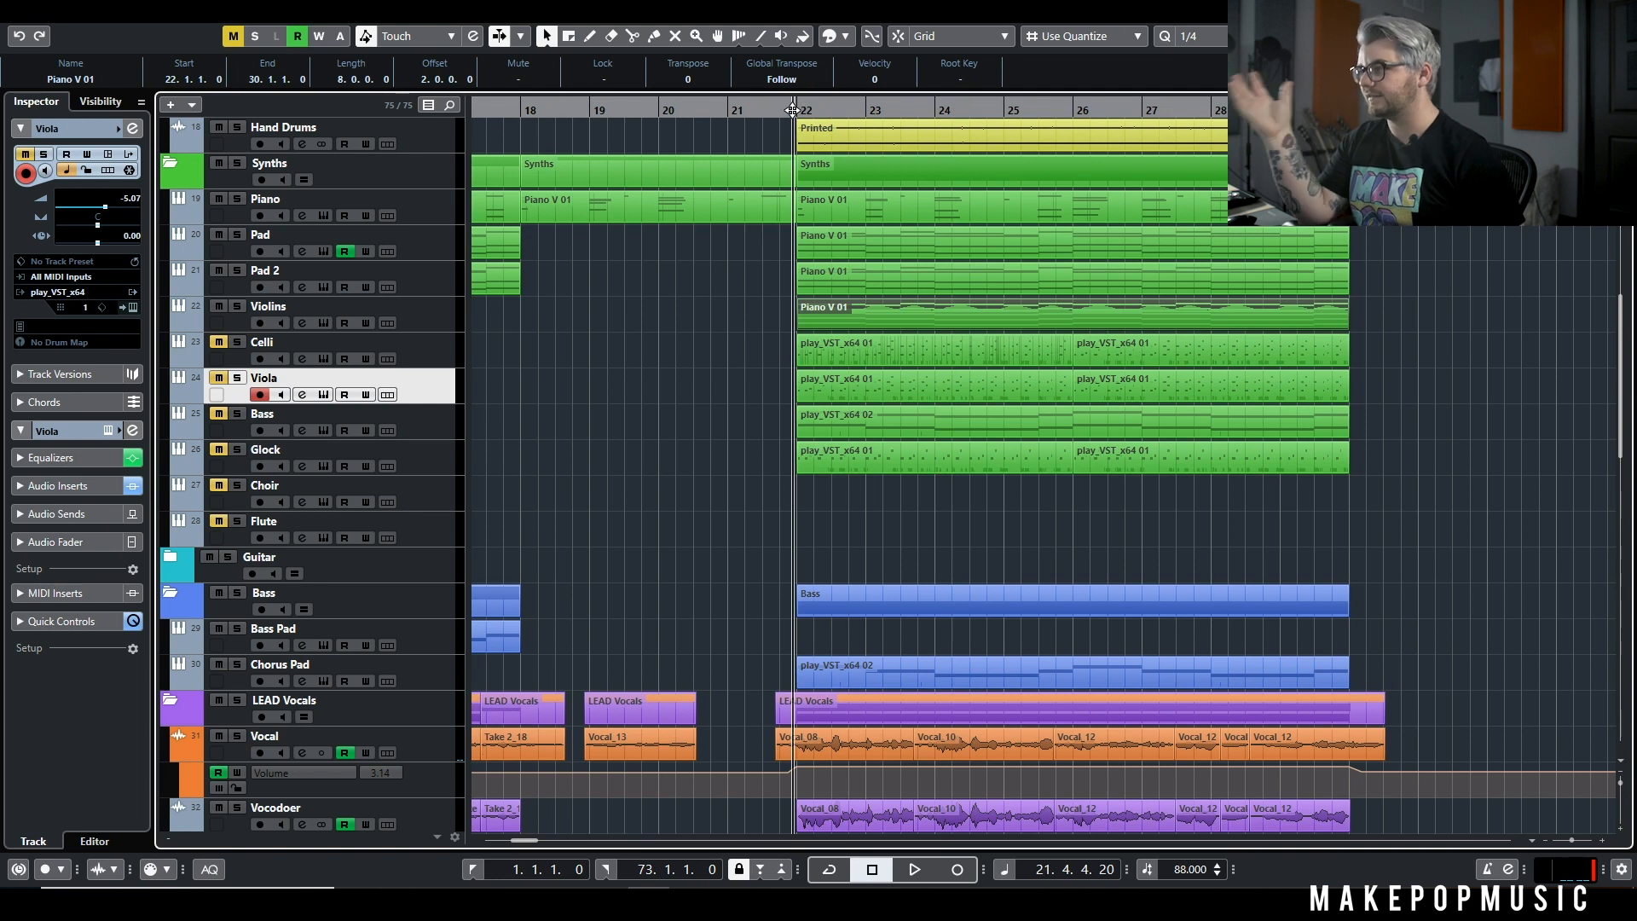
key("space")
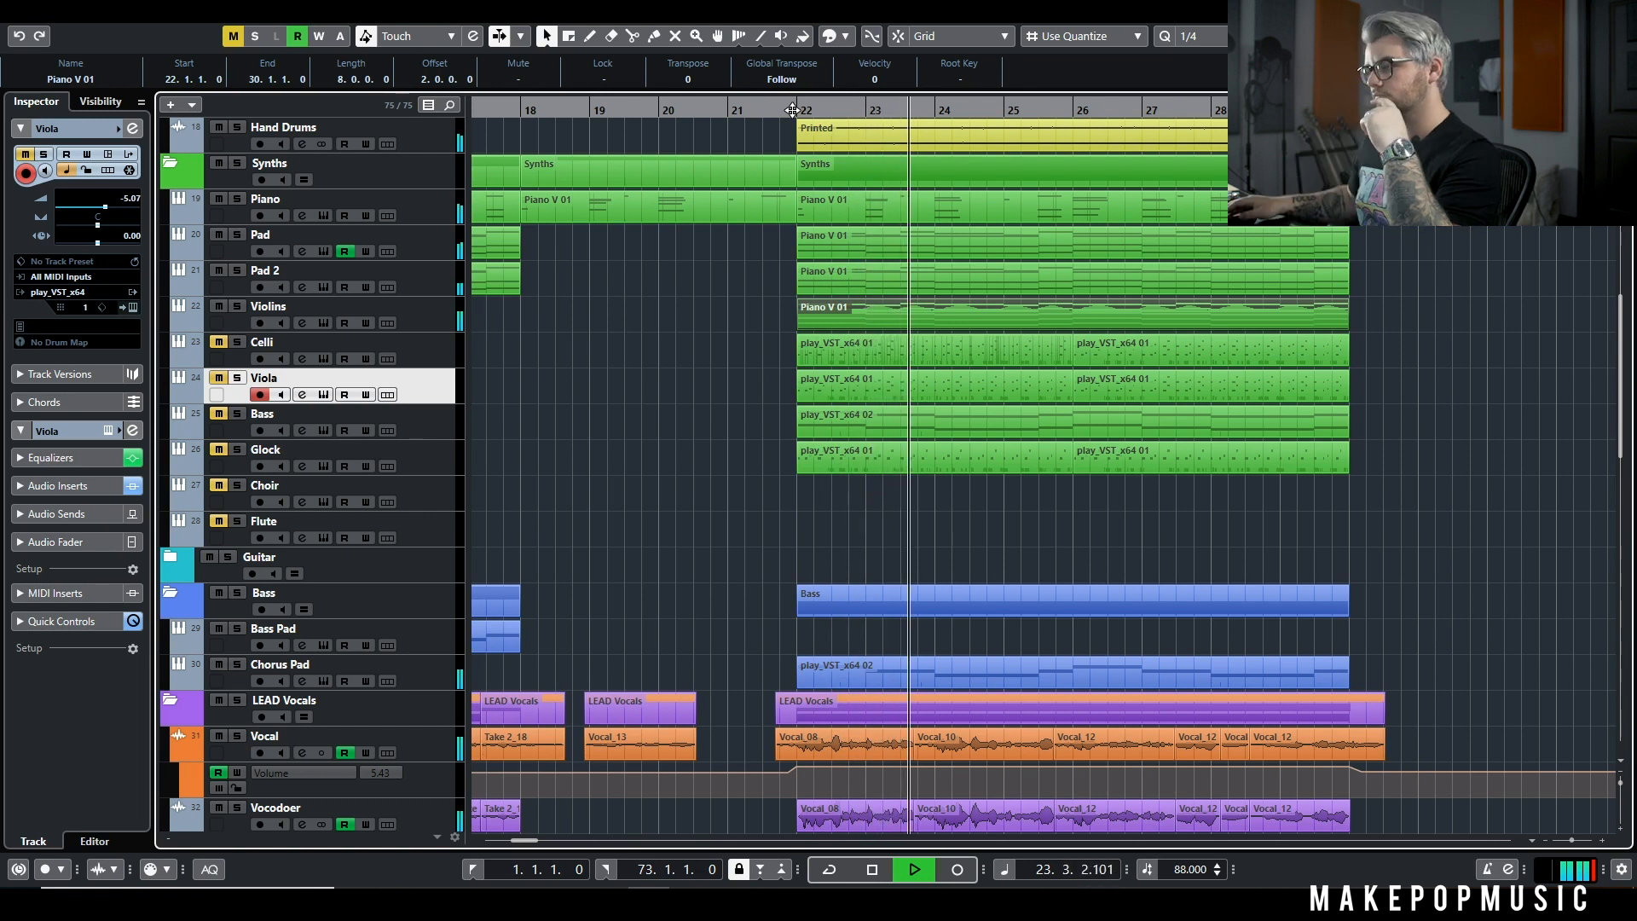
key("space")
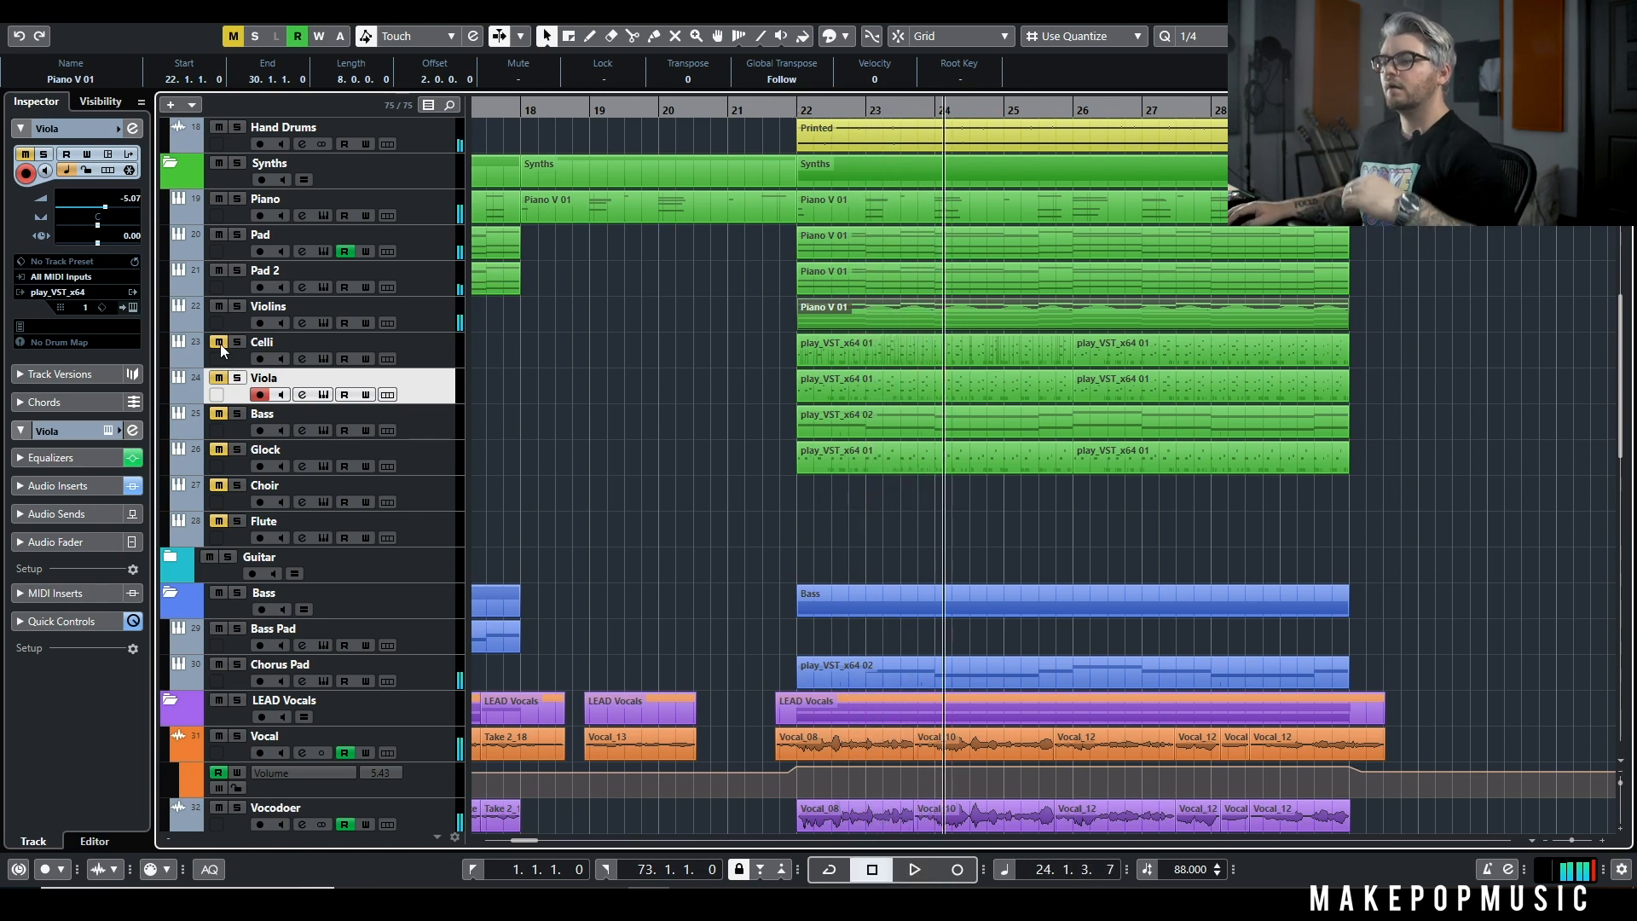
Step: Unmute and solo the Celli track, and inspect its instrument's loaded patch and library browser
left_click(220, 342)
left_click(237, 342)
left_click(790, 109)
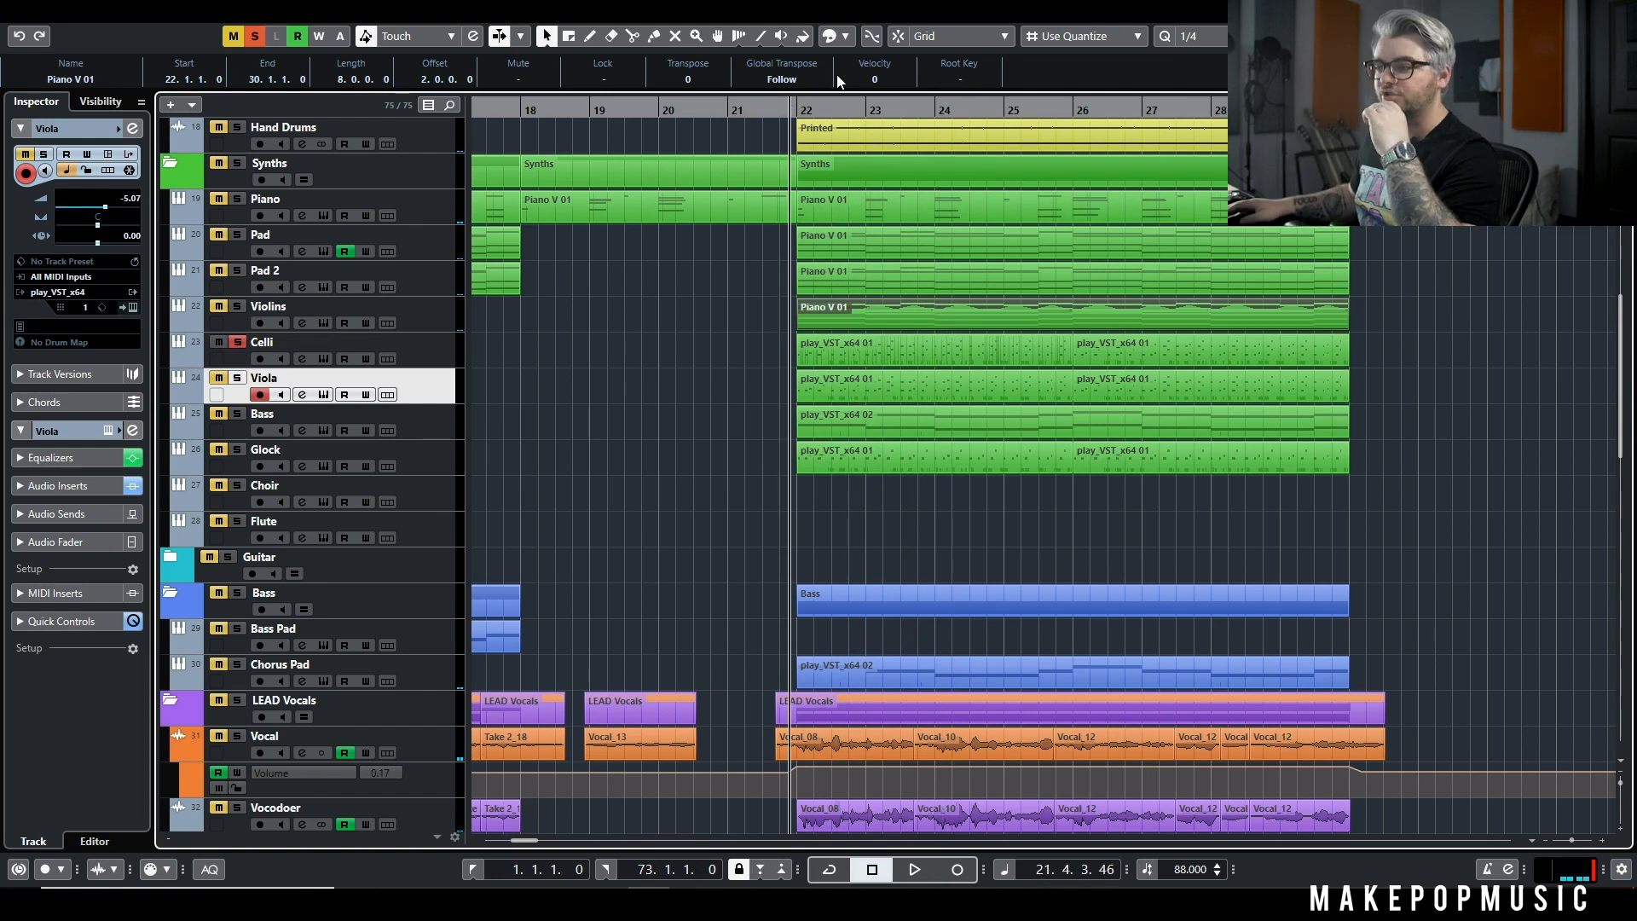
left_click(324, 359)
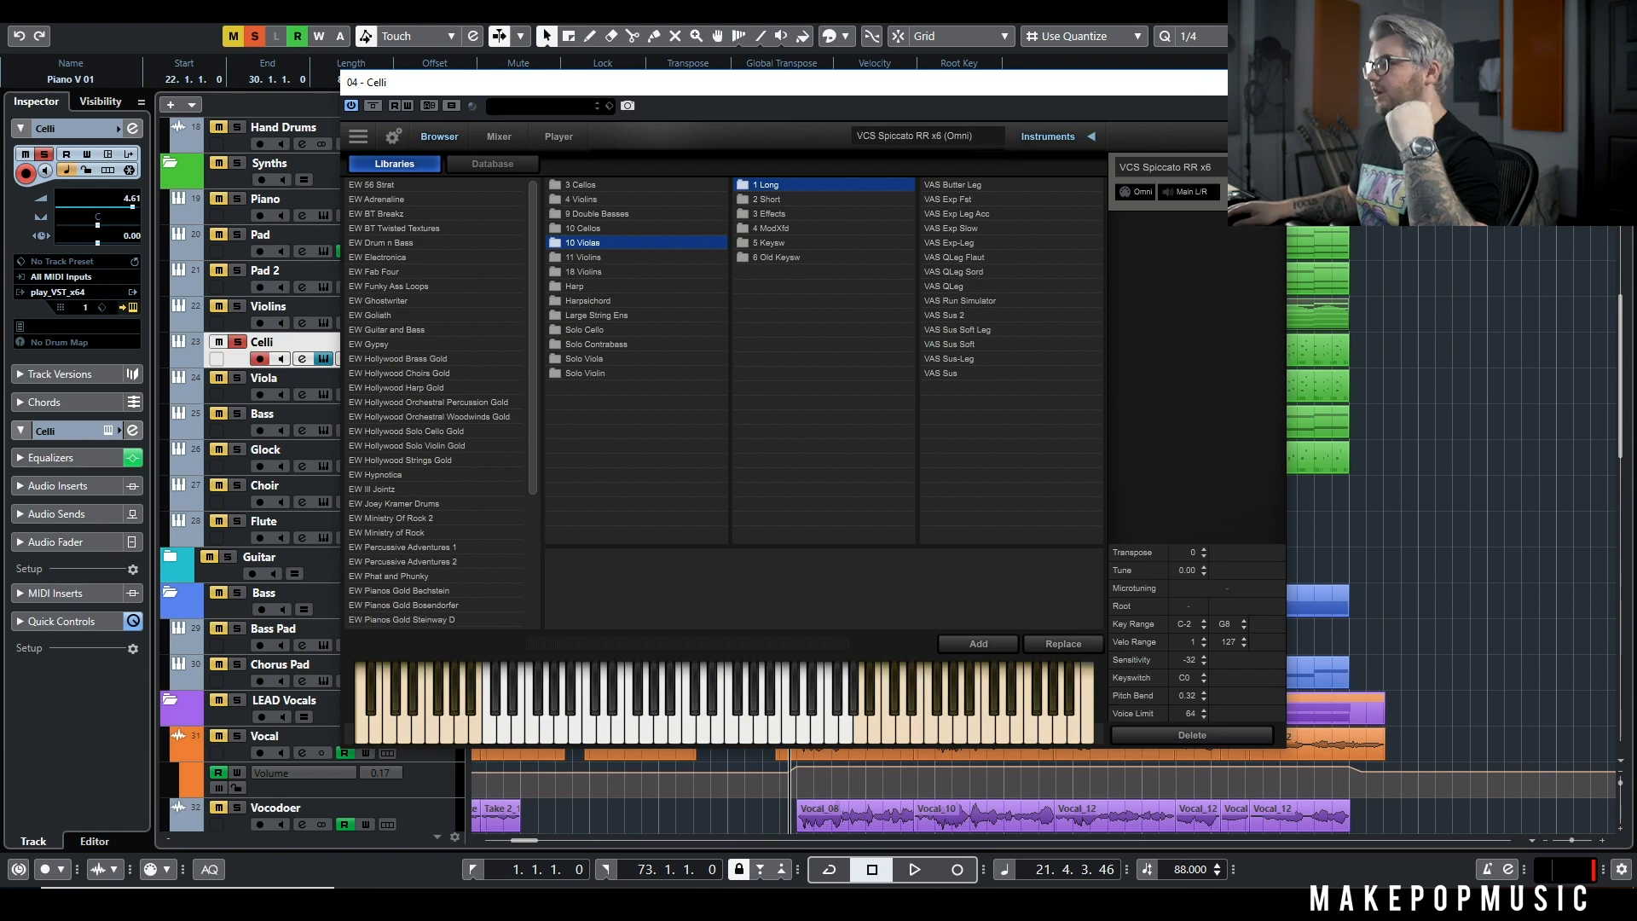
left_click(1267, 83)
Step: Play the soloed Celli from about bar 22 while examining its first part's notes and velocities in the Key Editor
key("space")
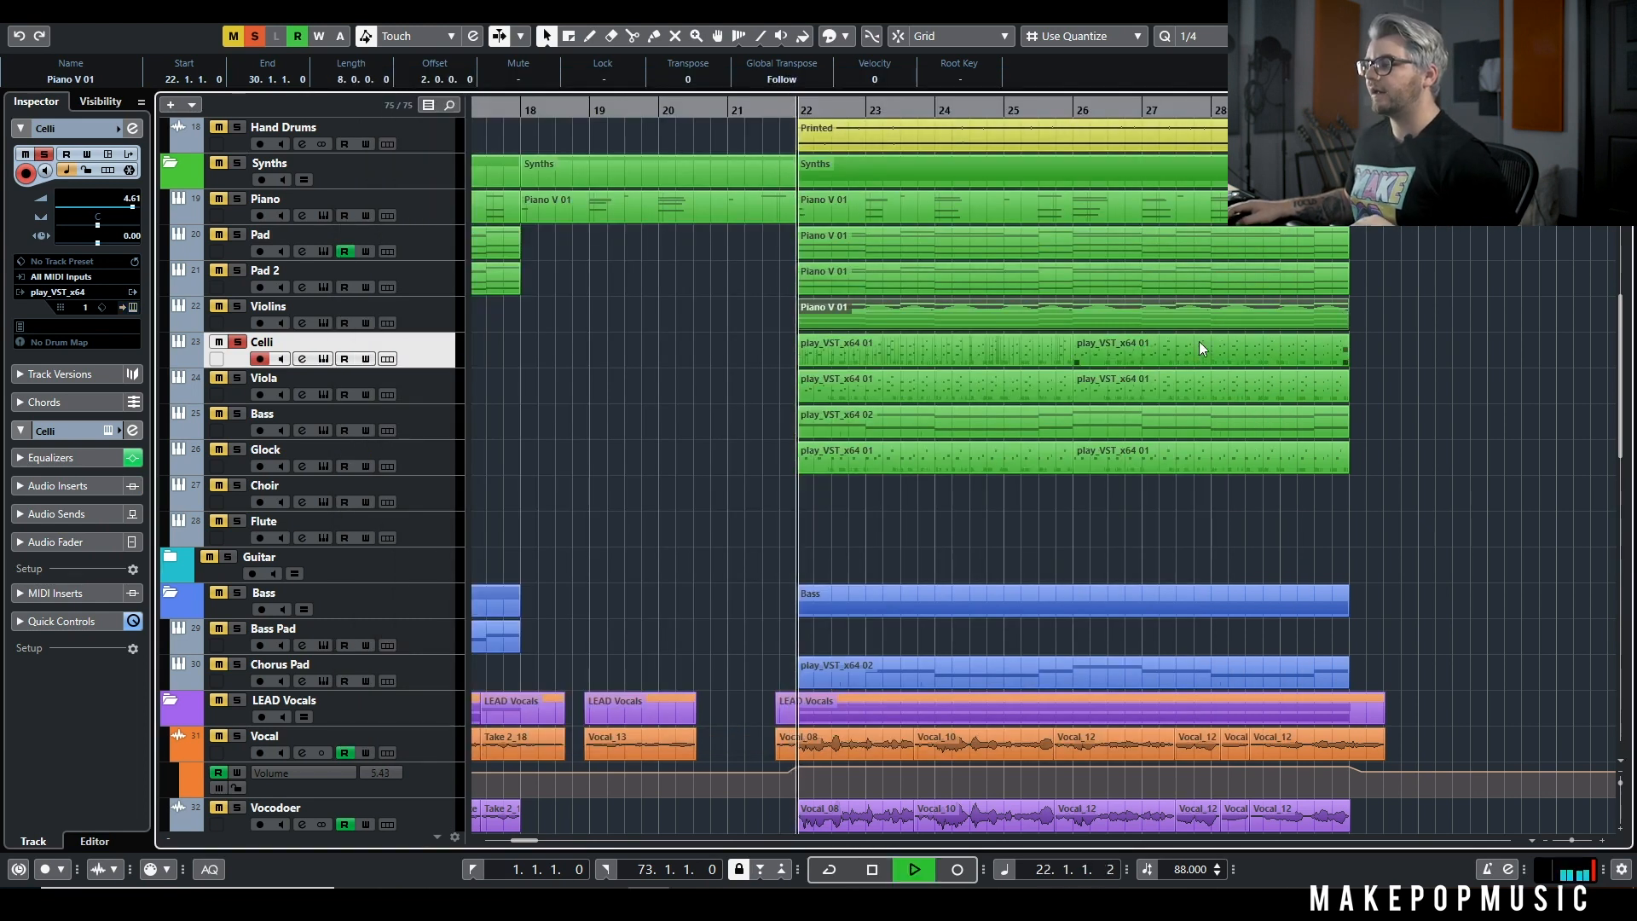
double_click(948, 347)
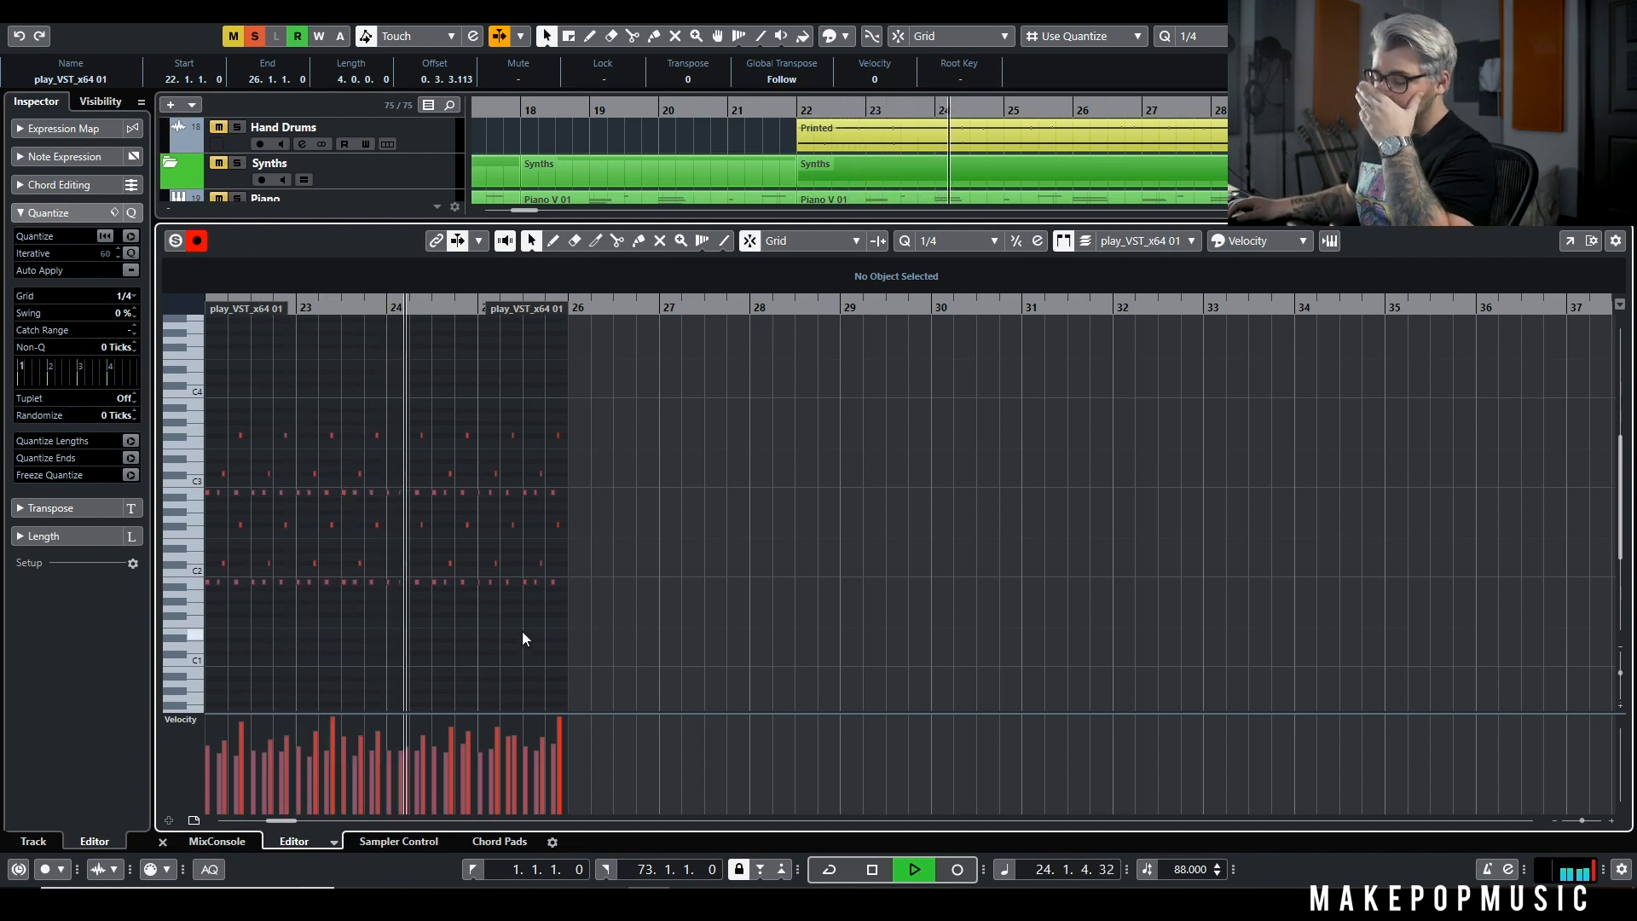
key("space")
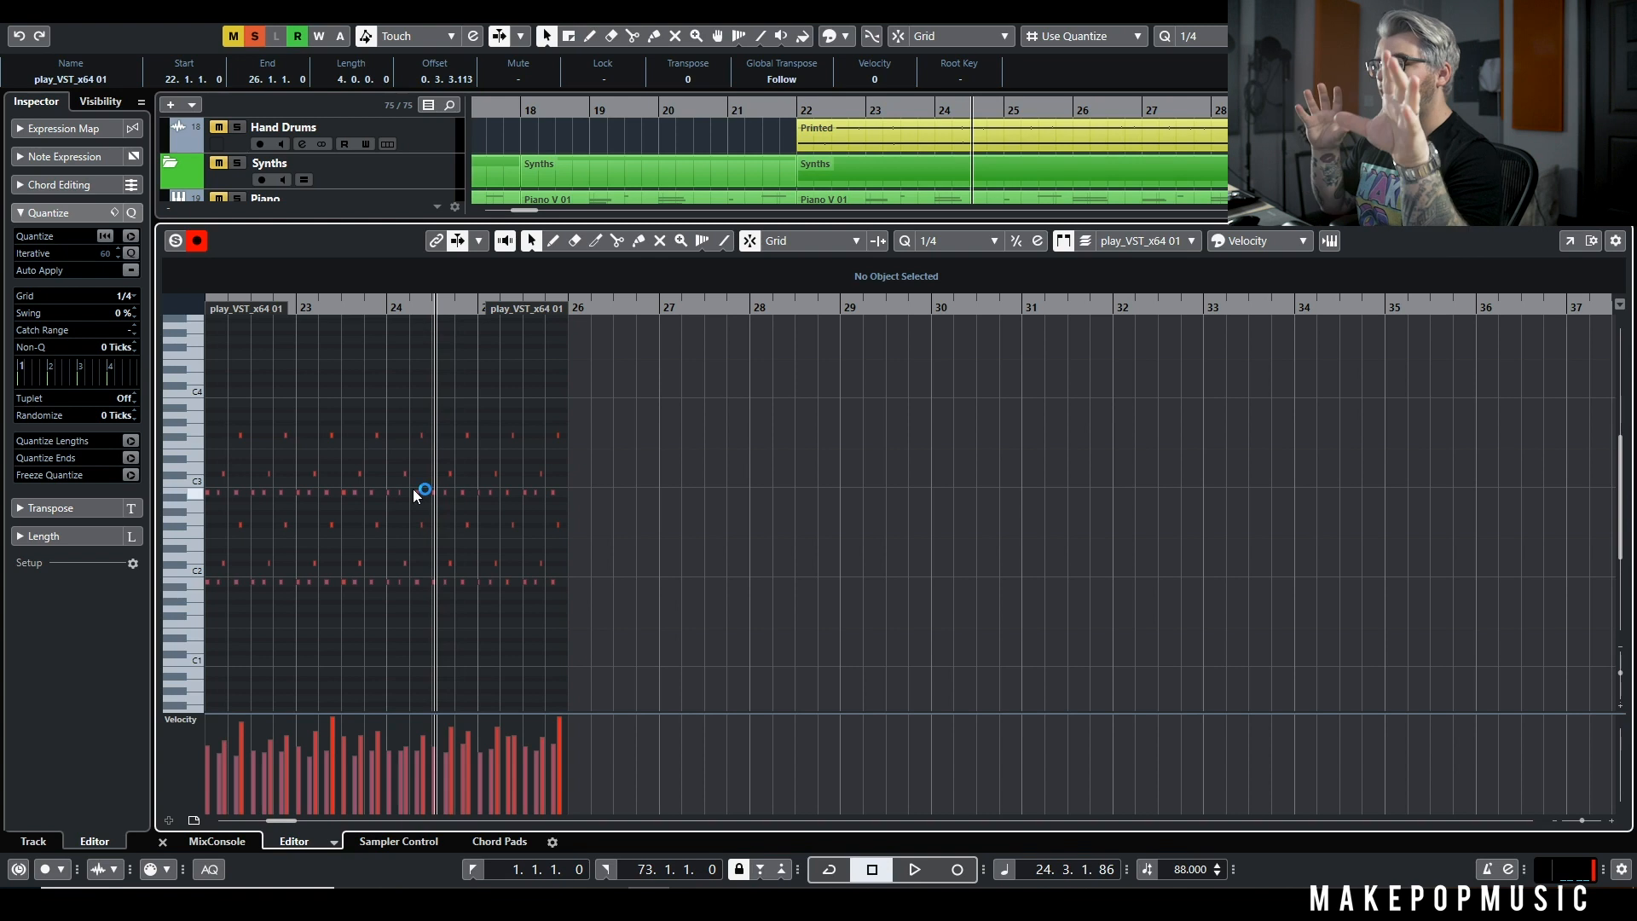
left_click(544, 27)
key("ctrl+alt+e")
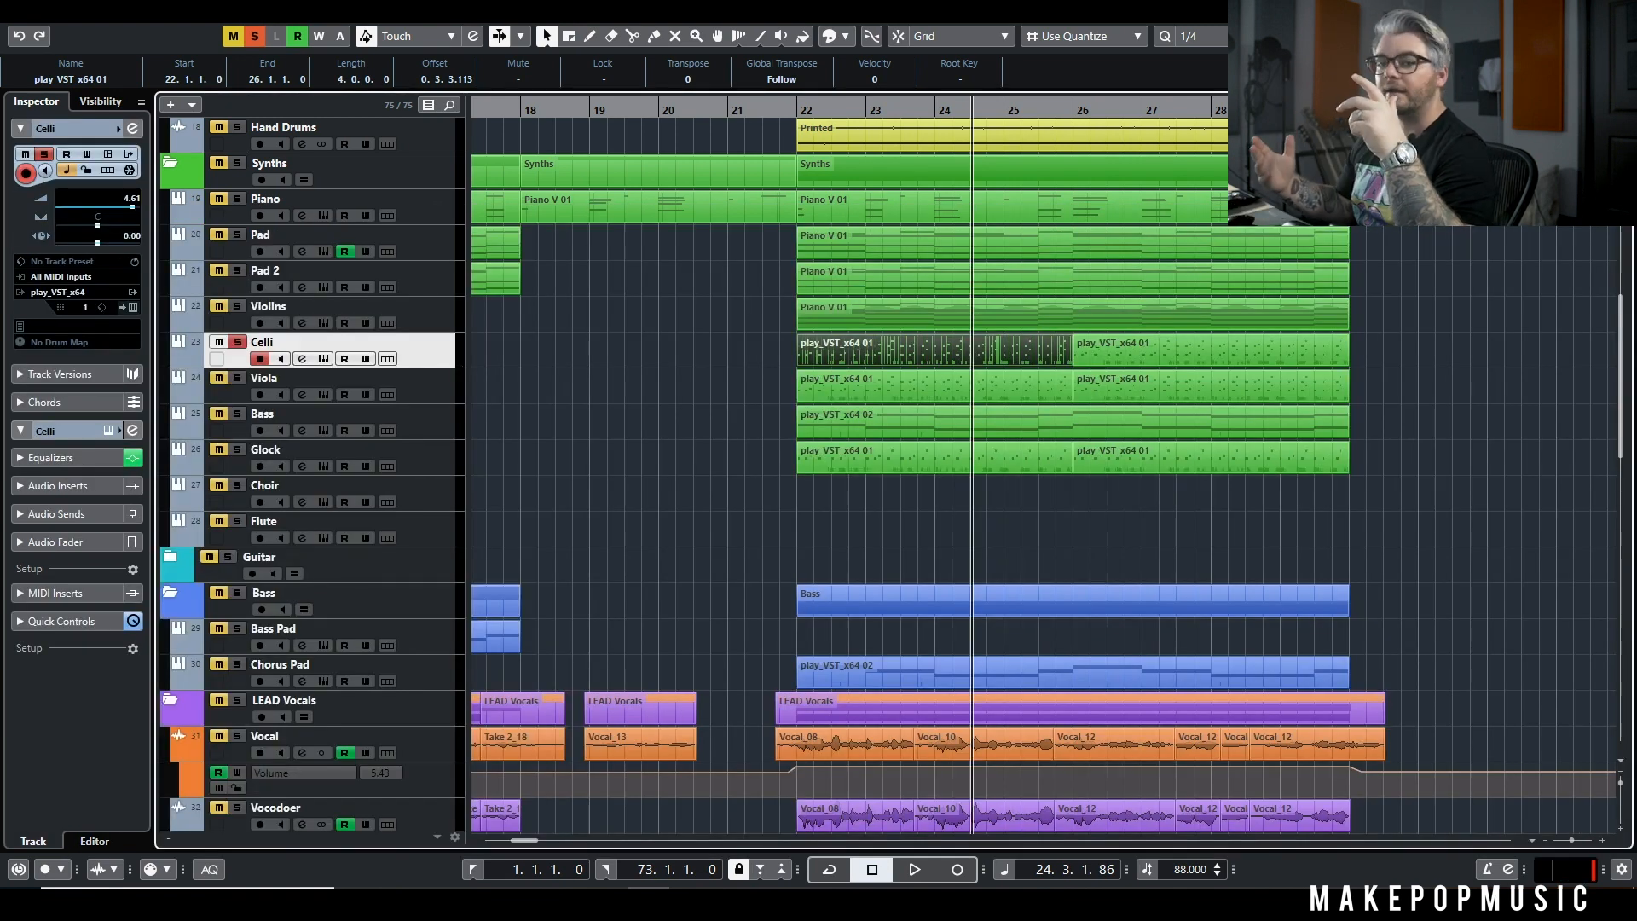
Step: Solo Violins alongside Celli, play both to nearly bar 26, and remove the Violins solo
left_click(237, 306)
key("space")
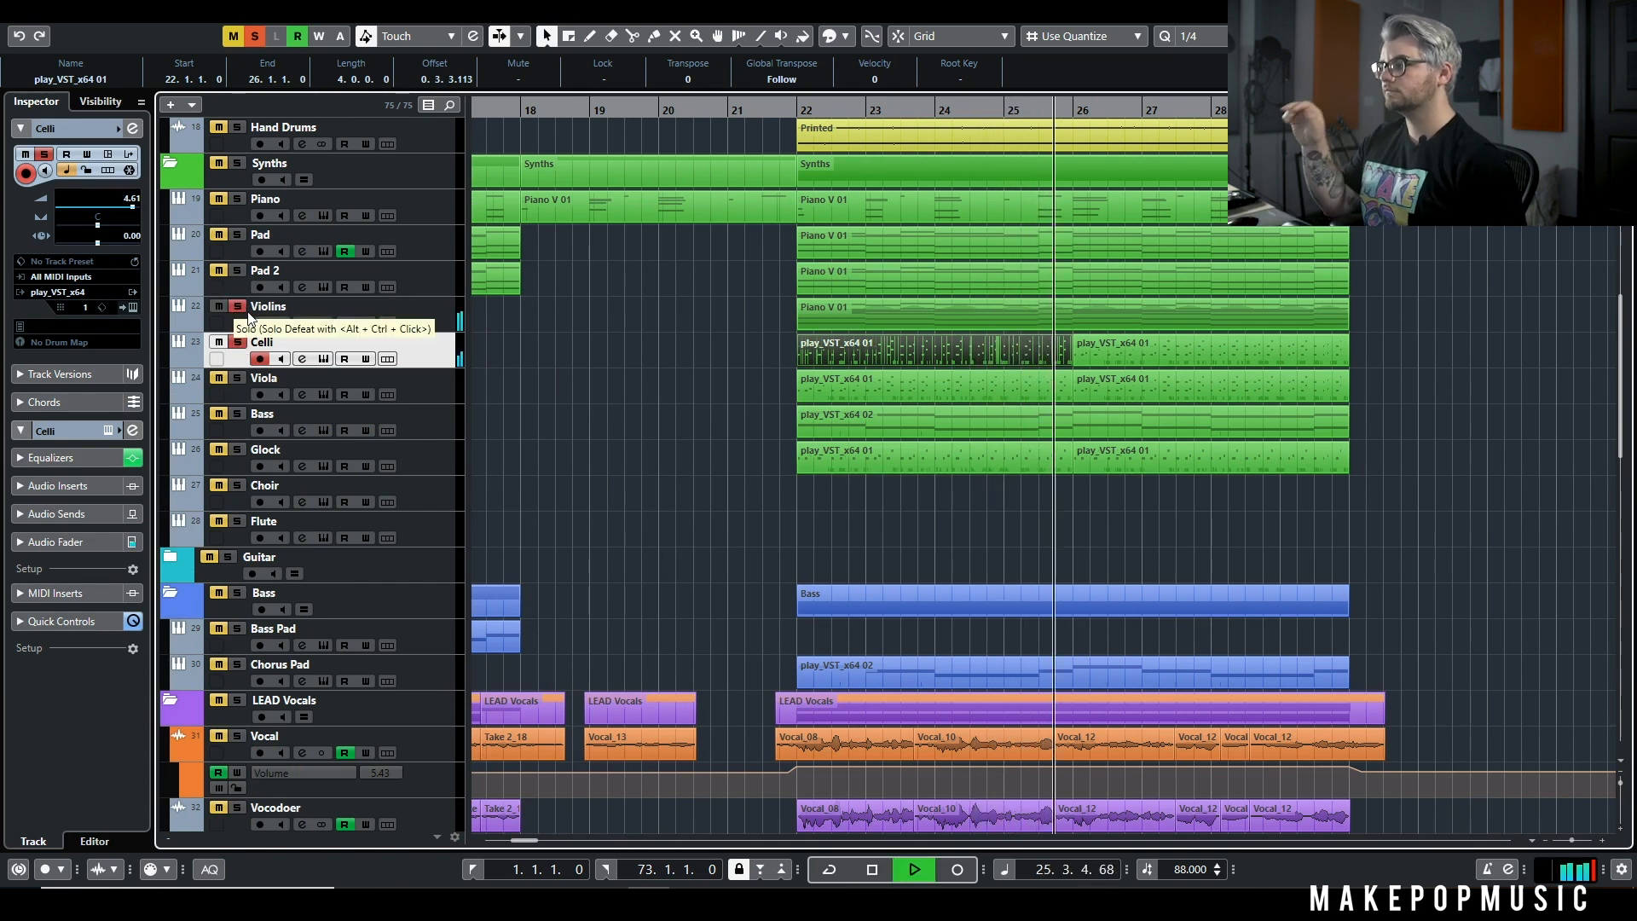
key("space")
left_click(238, 307)
Step: Solo Hand Drums together with Celli and play them from bar 22 to about bar 24
scroll(316, 290, "up", 4)
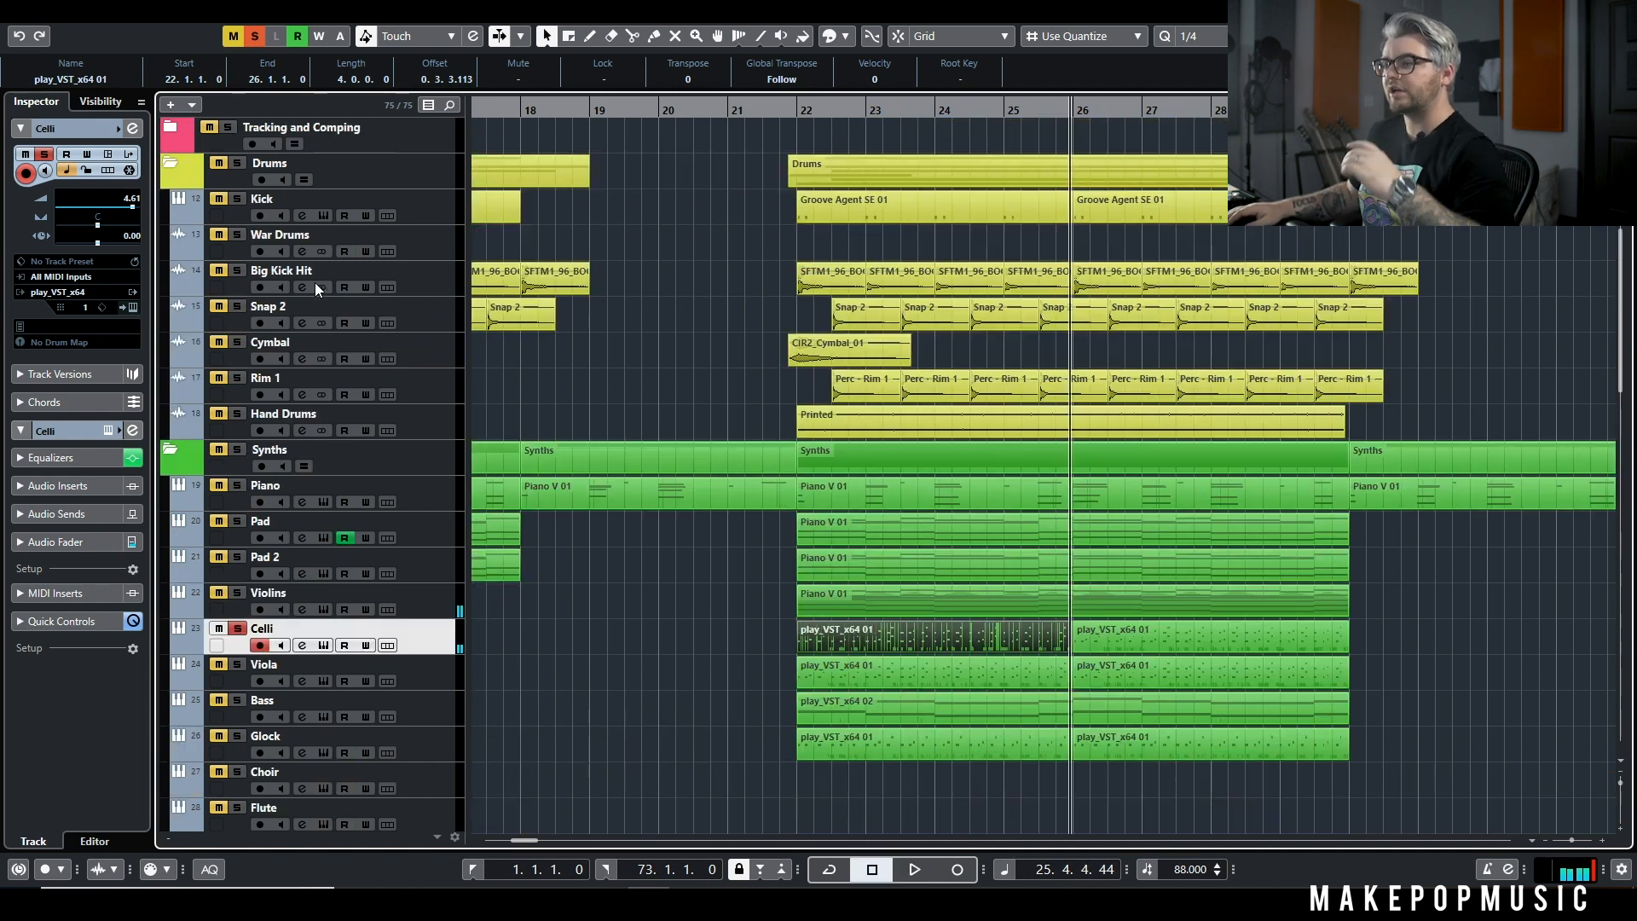
left_click(796, 111)
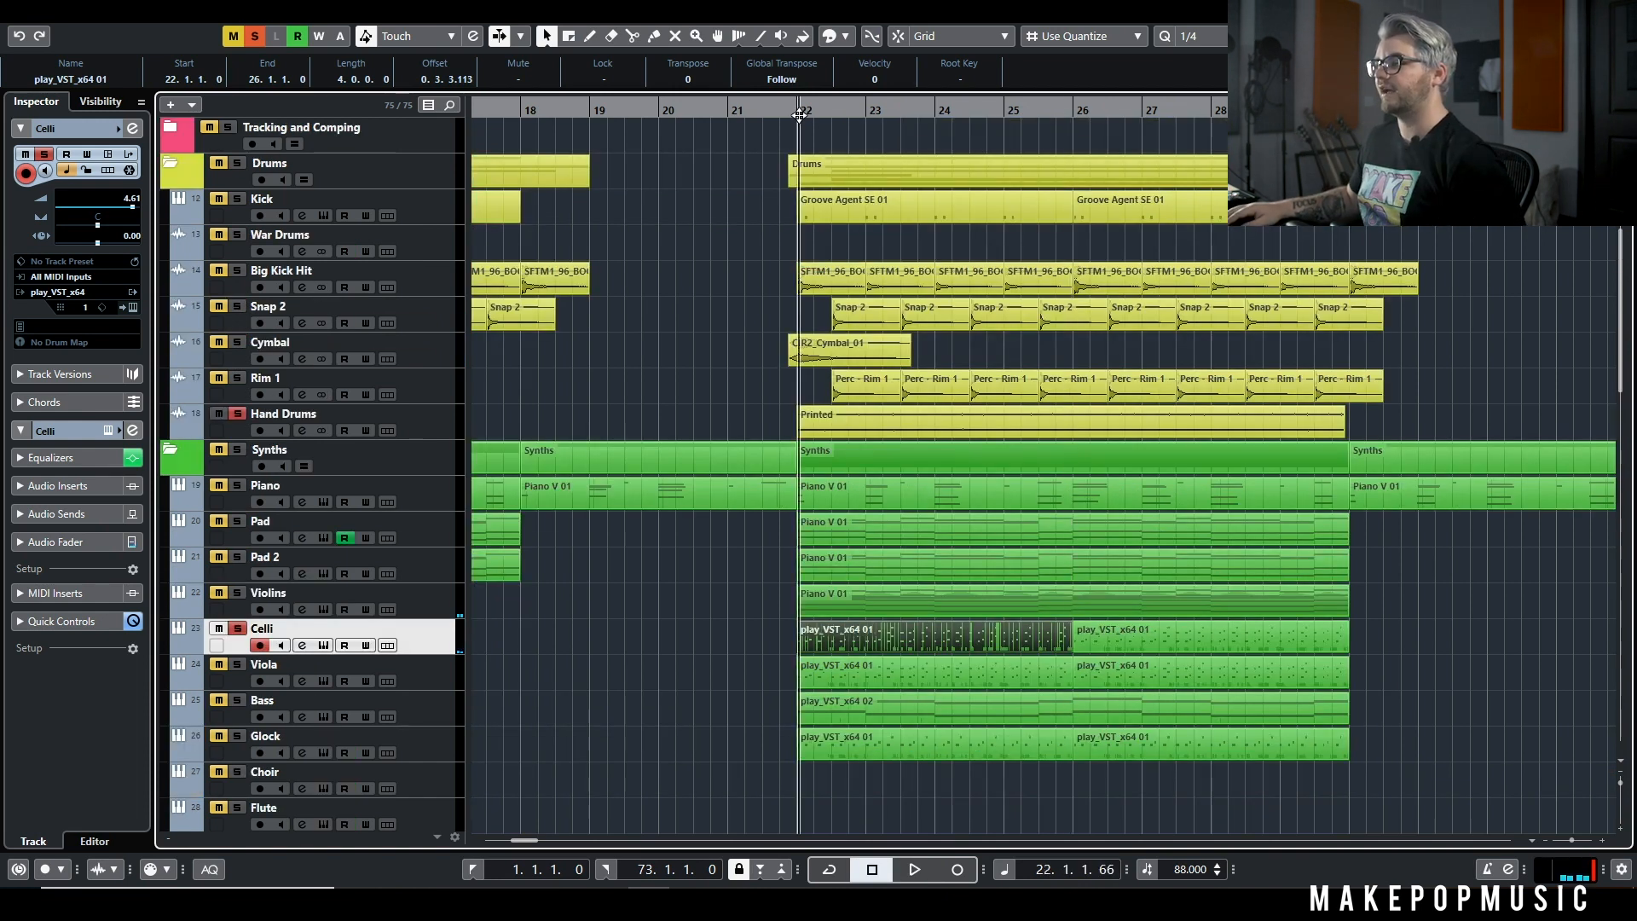
key("space")
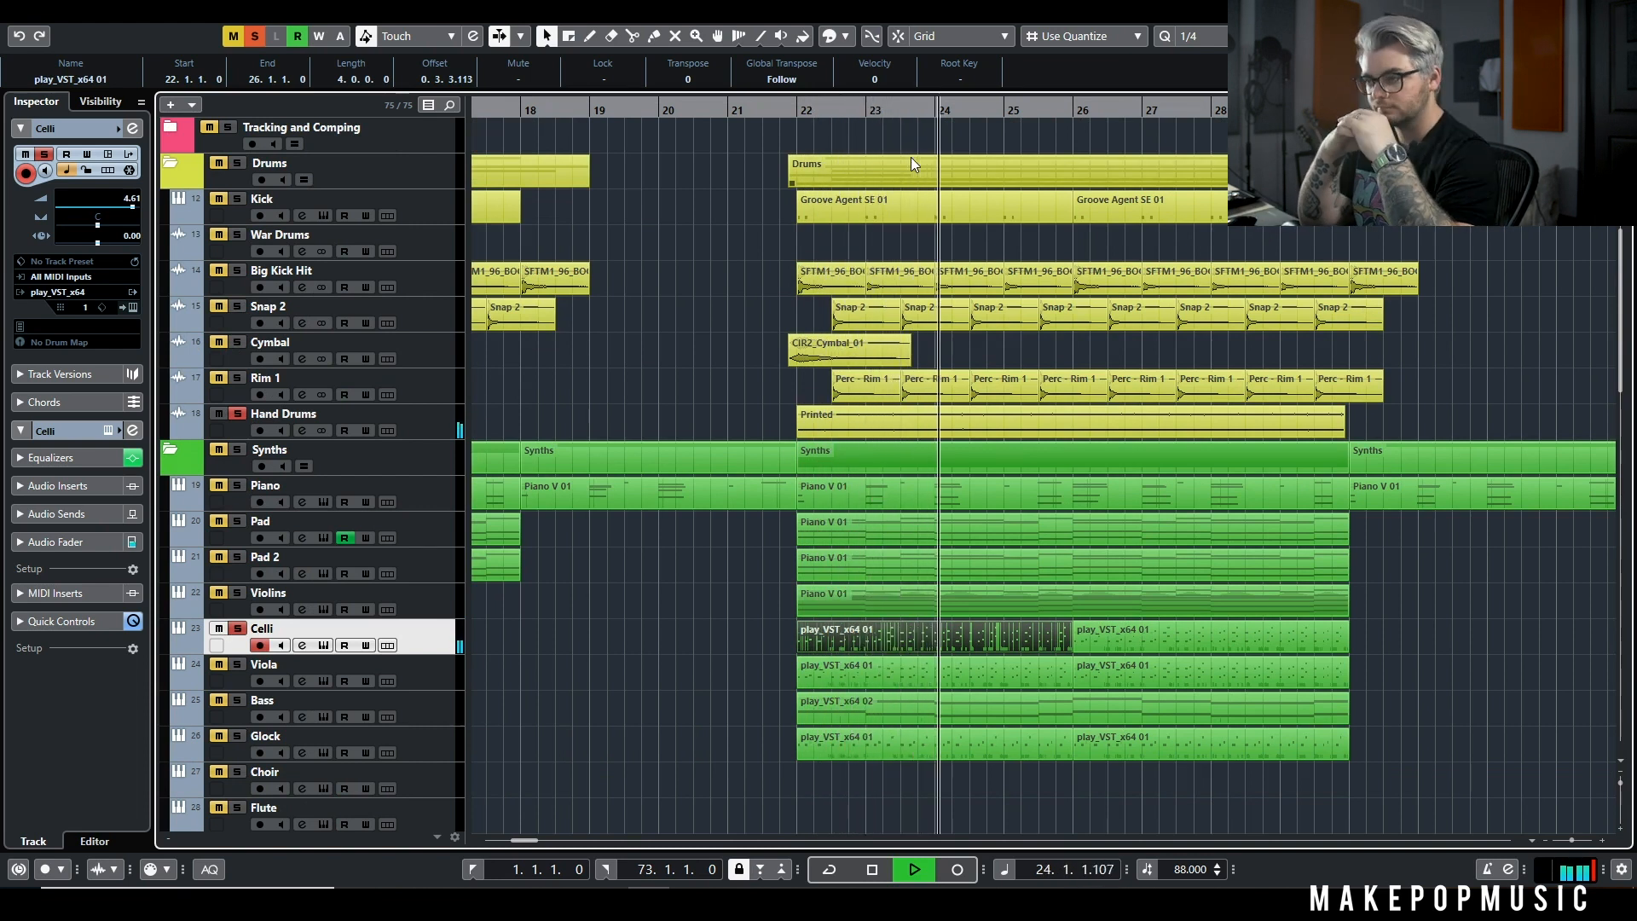
key("space")
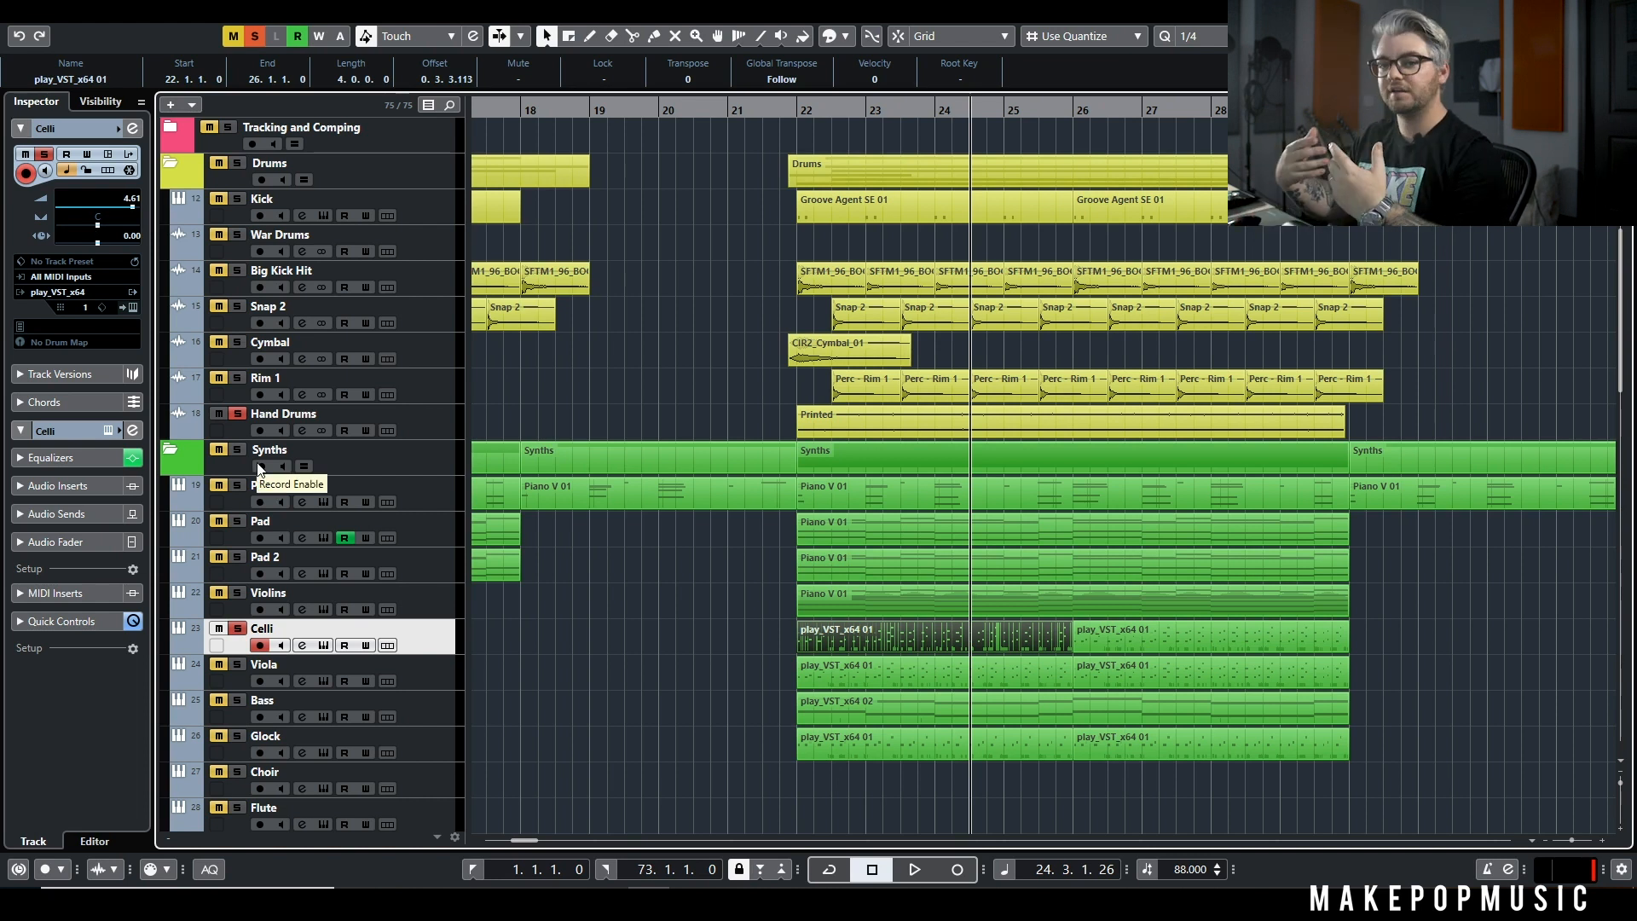
Step: Solo Viola with Celli in place of Hand Drums, and inspect the Viola instrument's loaded patch and library browser
left_click(238, 666)
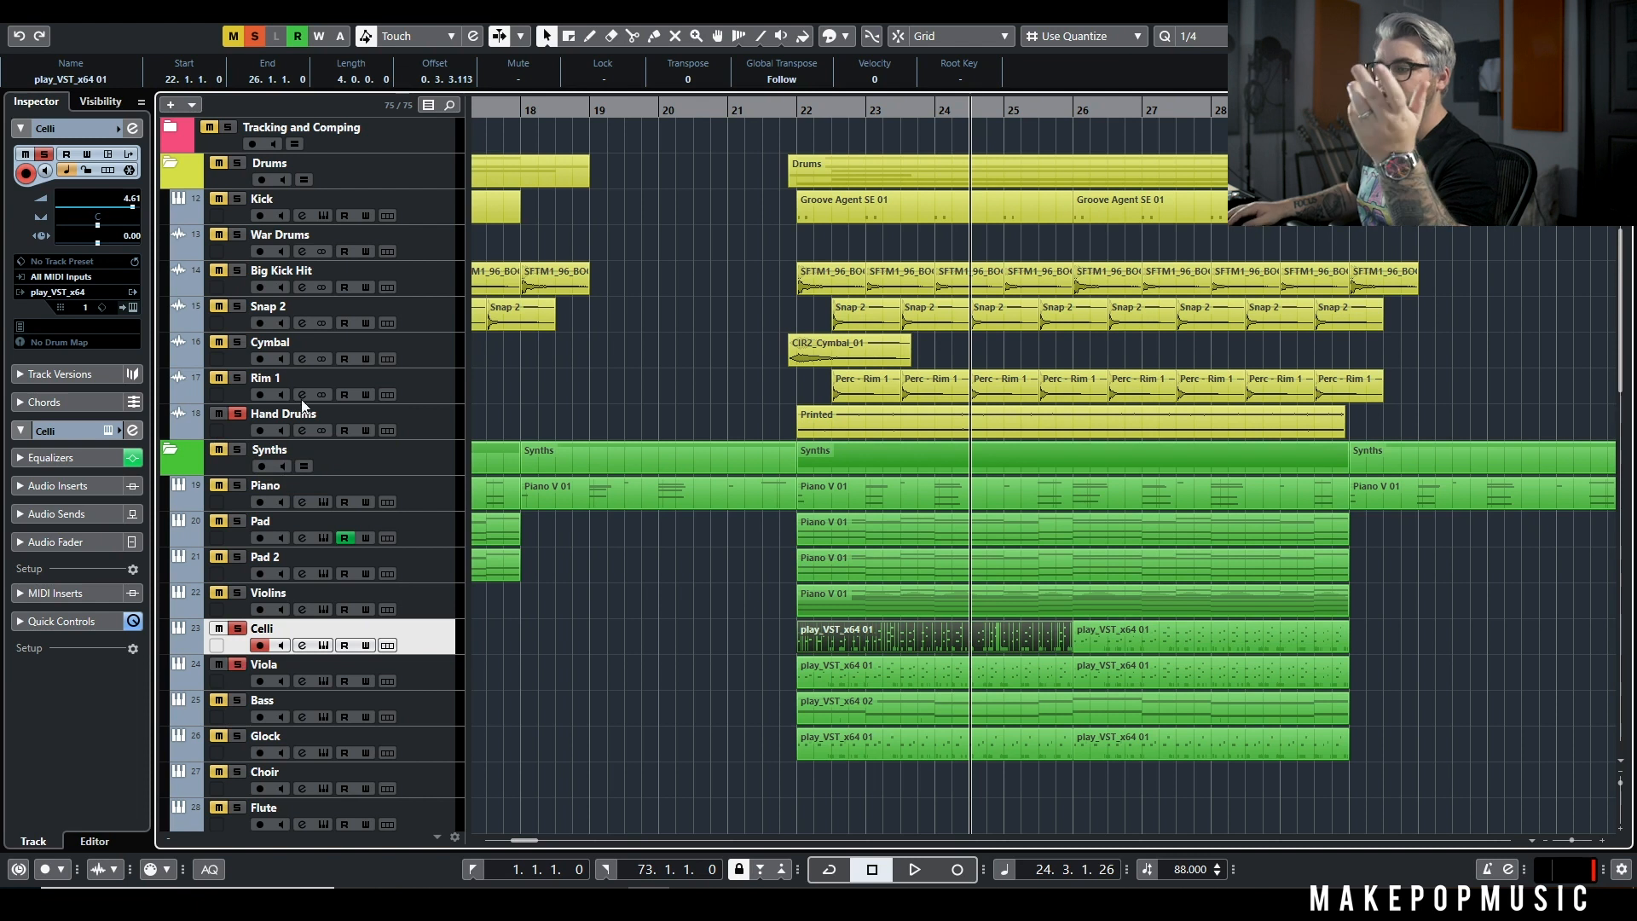
left_click(401, 669)
left_click(324, 681)
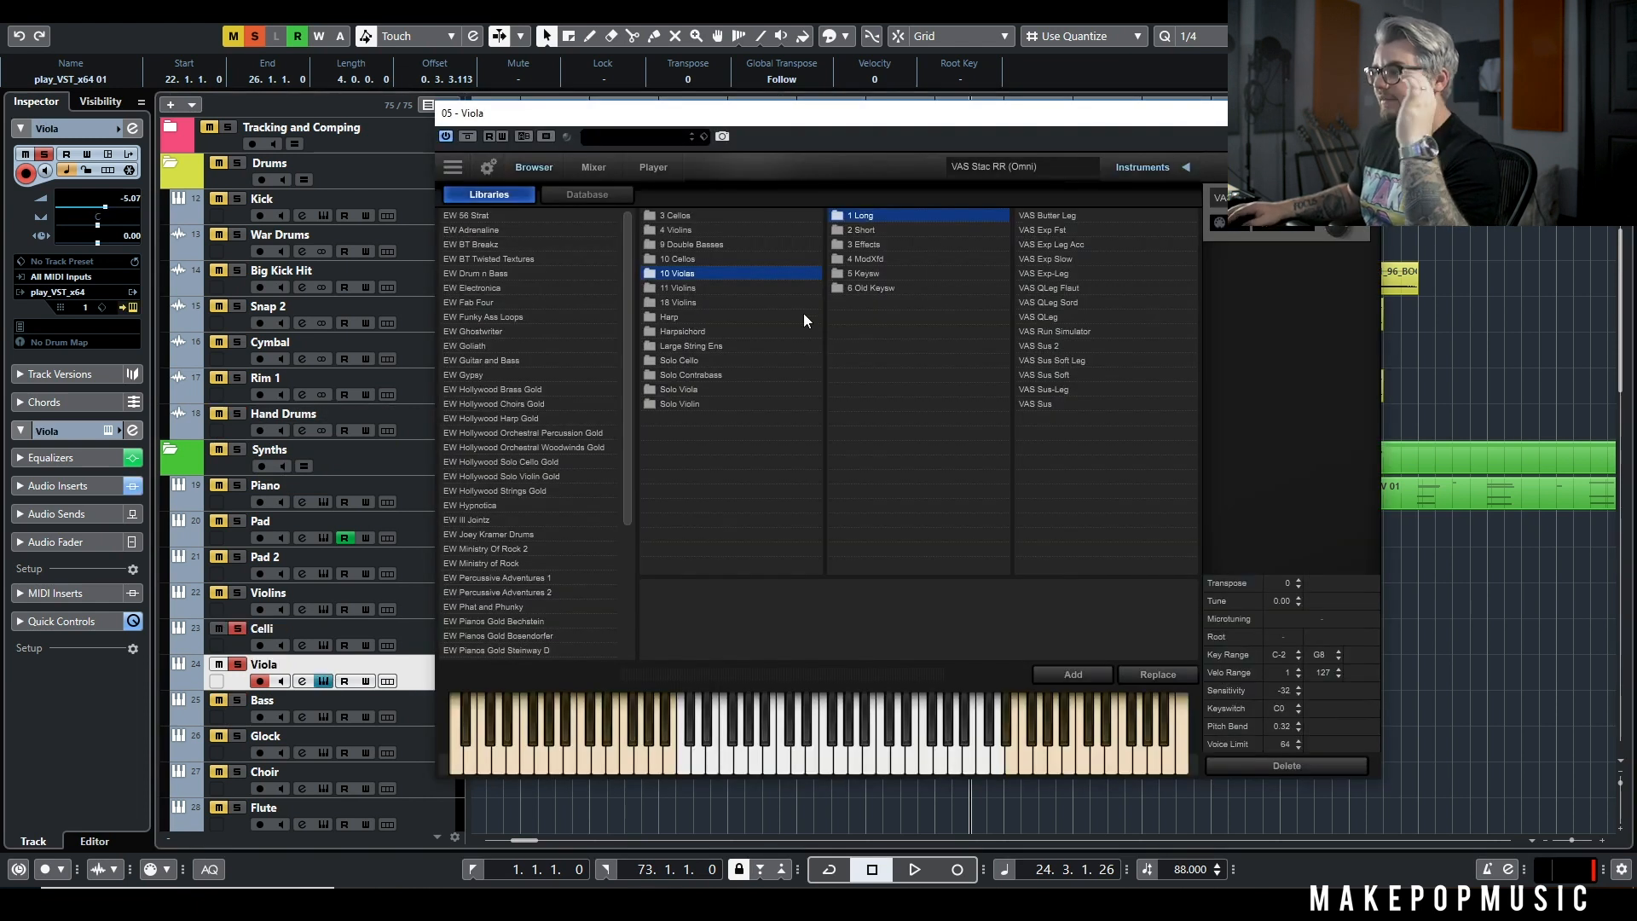
left_click(1362, 113)
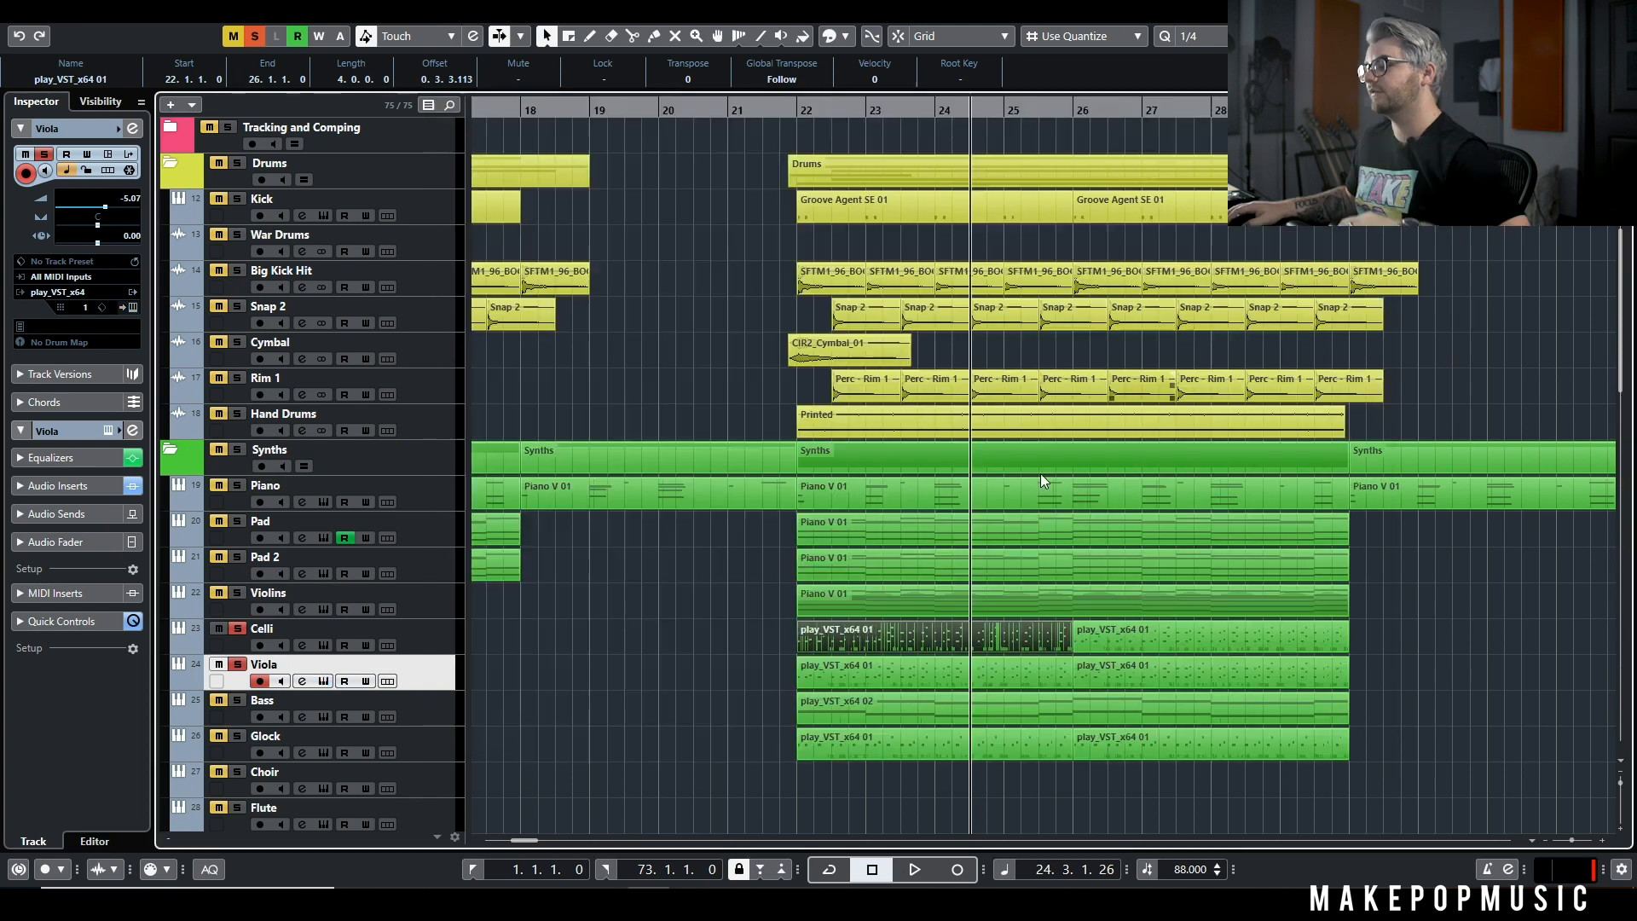
Step: Play on from about bar 24 while examining the notes and velocities of Viola's first part in the Key Editor
double_click(820, 669)
key("space")
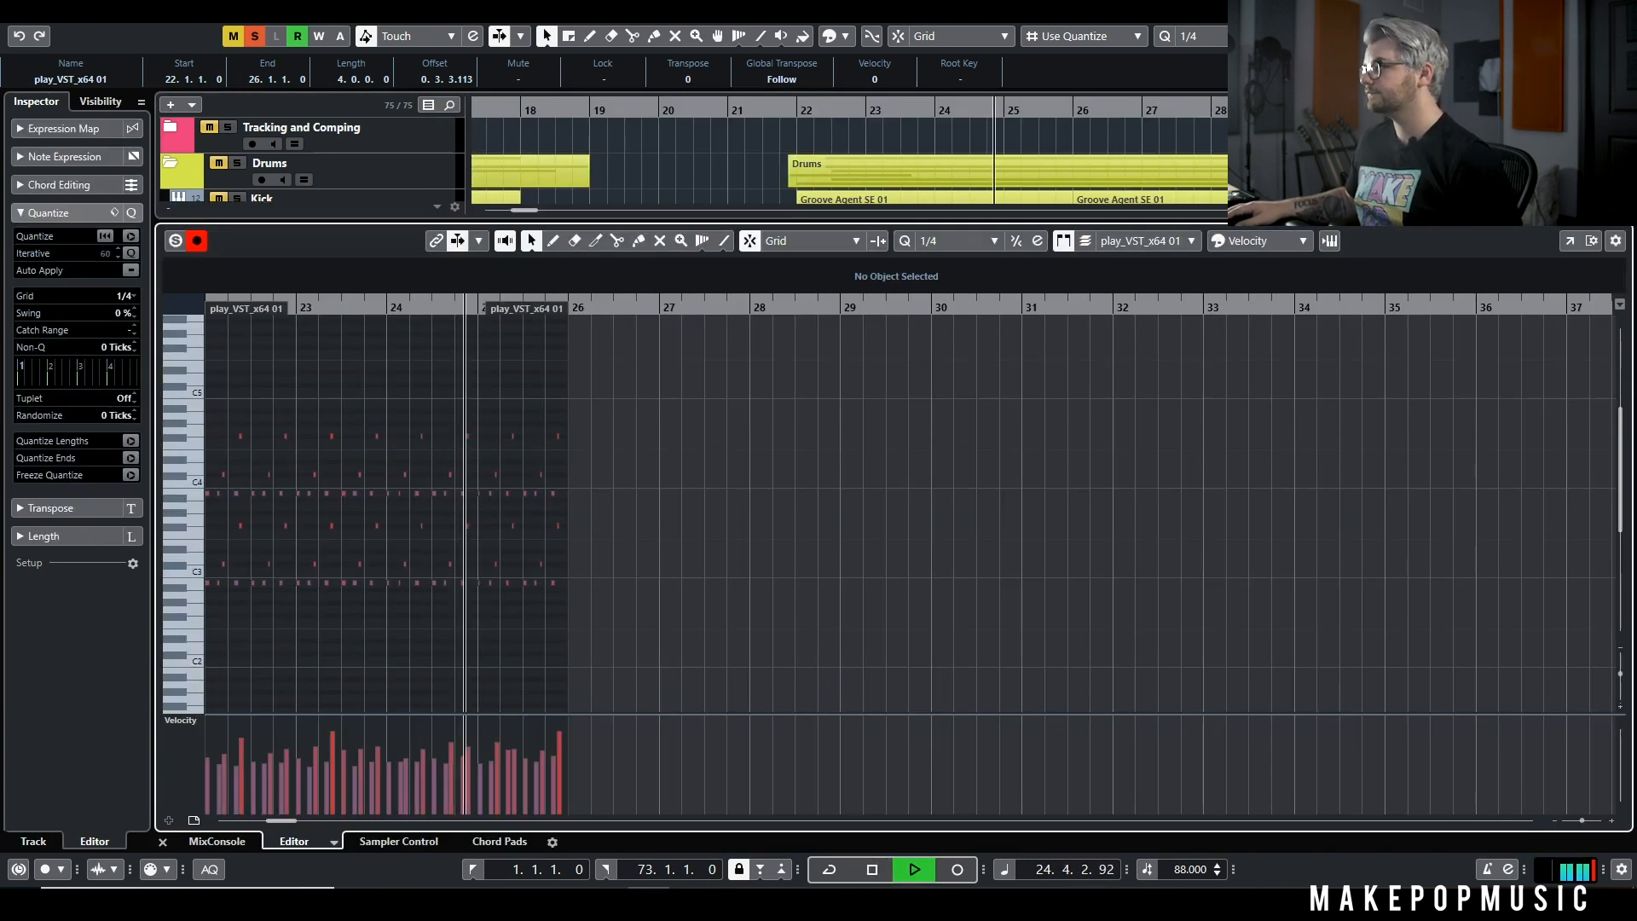
key("ctrl+e")
Step: Toggle the Celli and Viola solos during playback, and inspect both tracks' channel settings
left_click(237, 629)
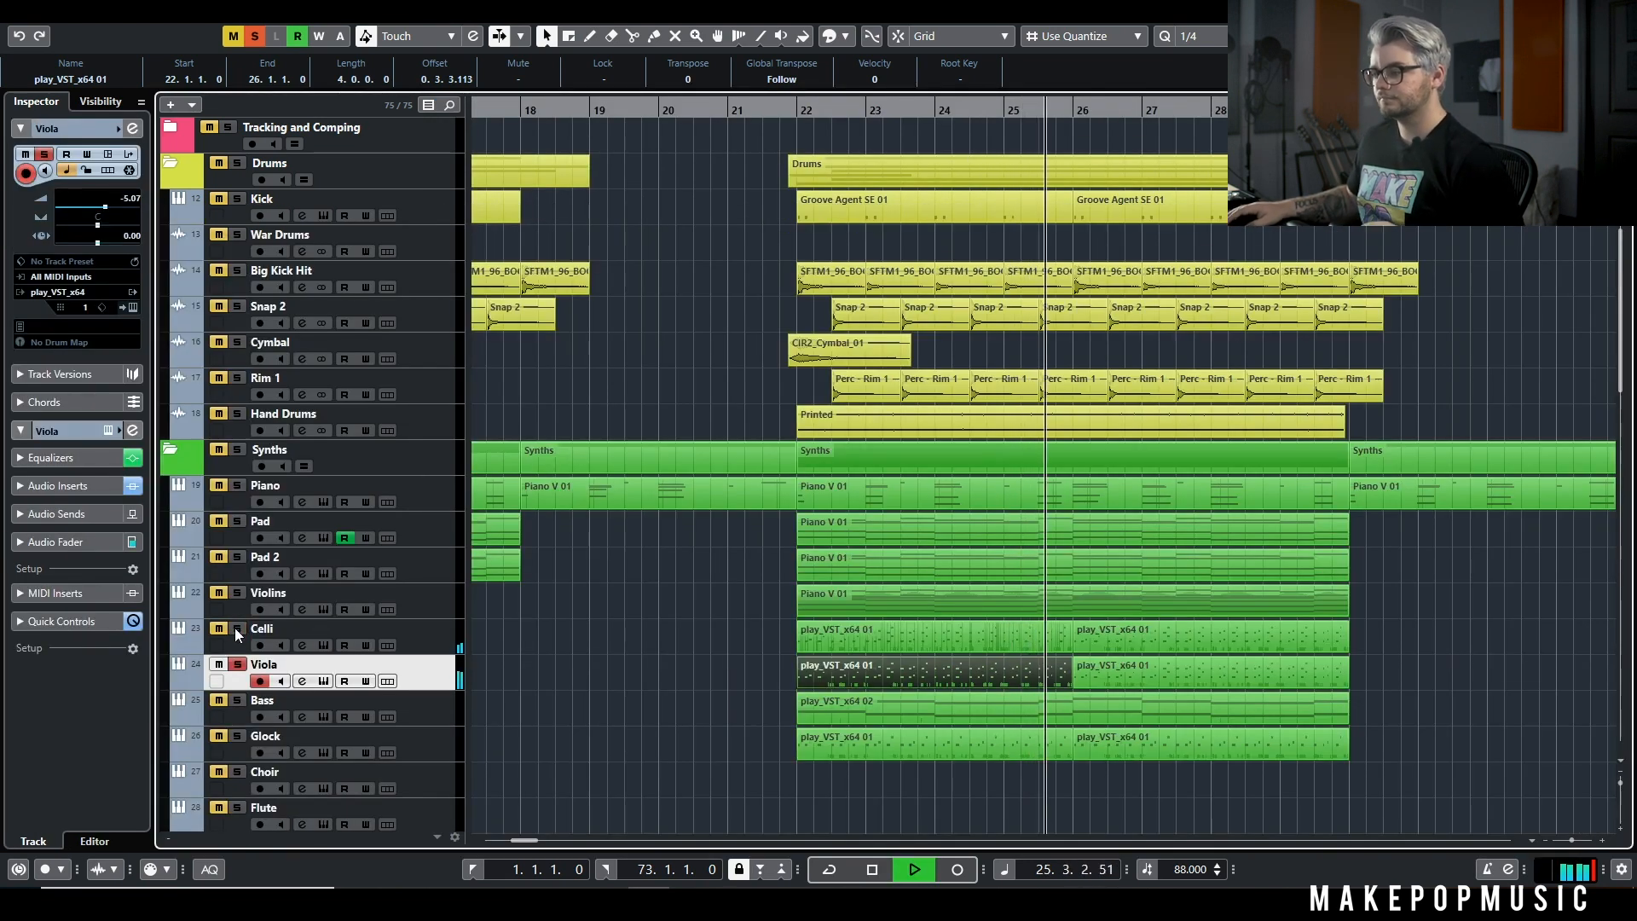
left_click(303, 681)
left_click(303, 681)
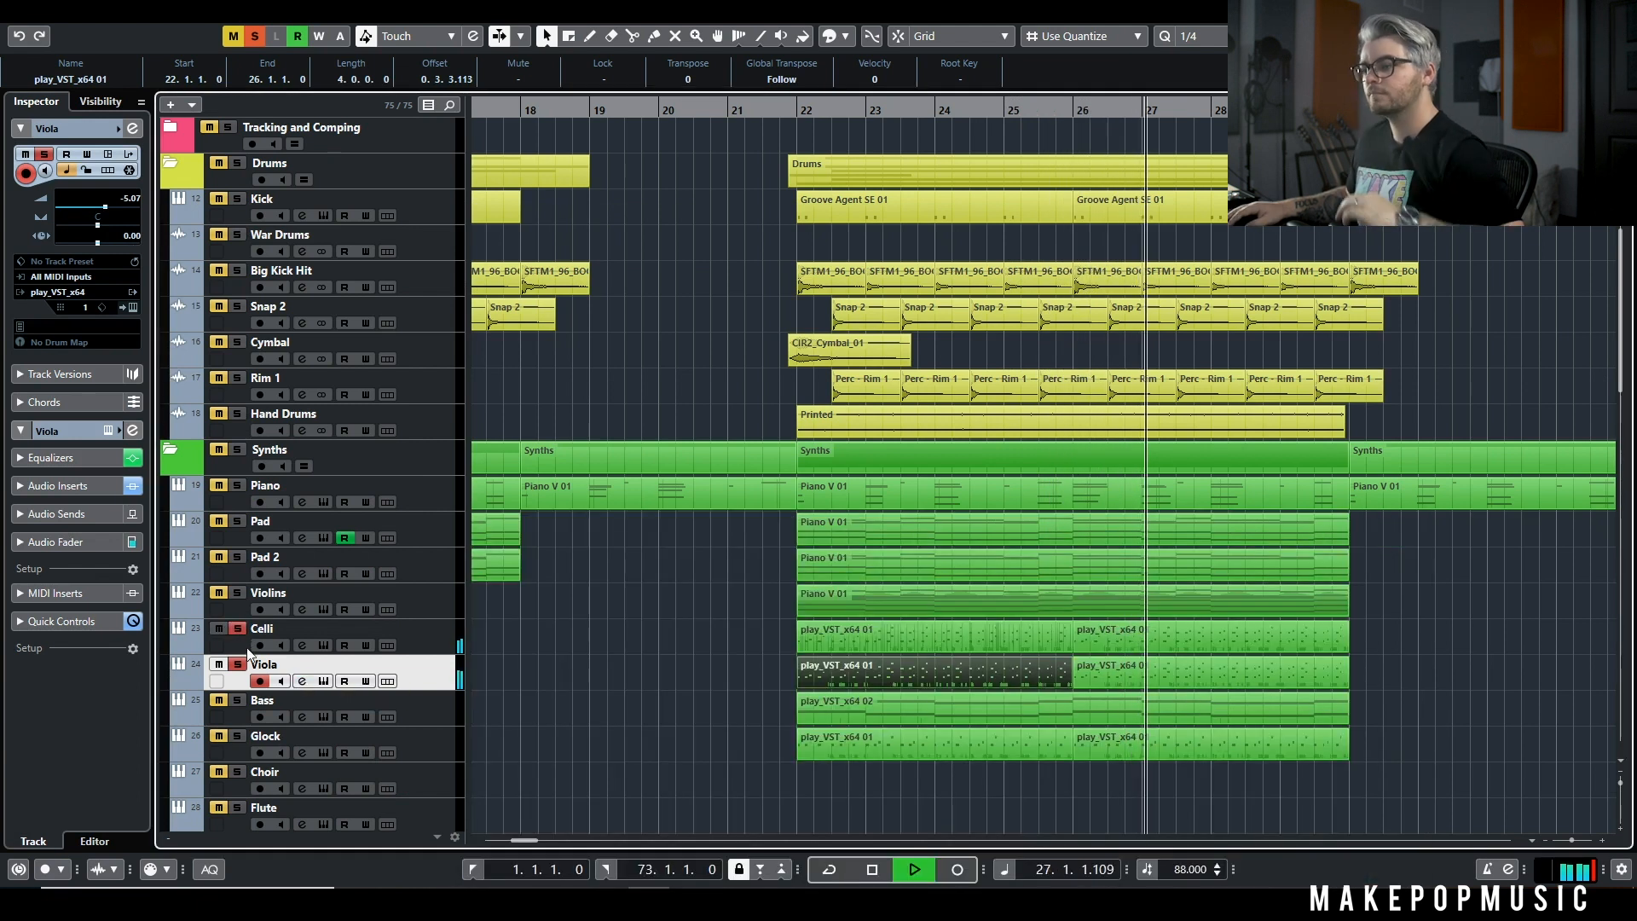
left_click(301, 645)
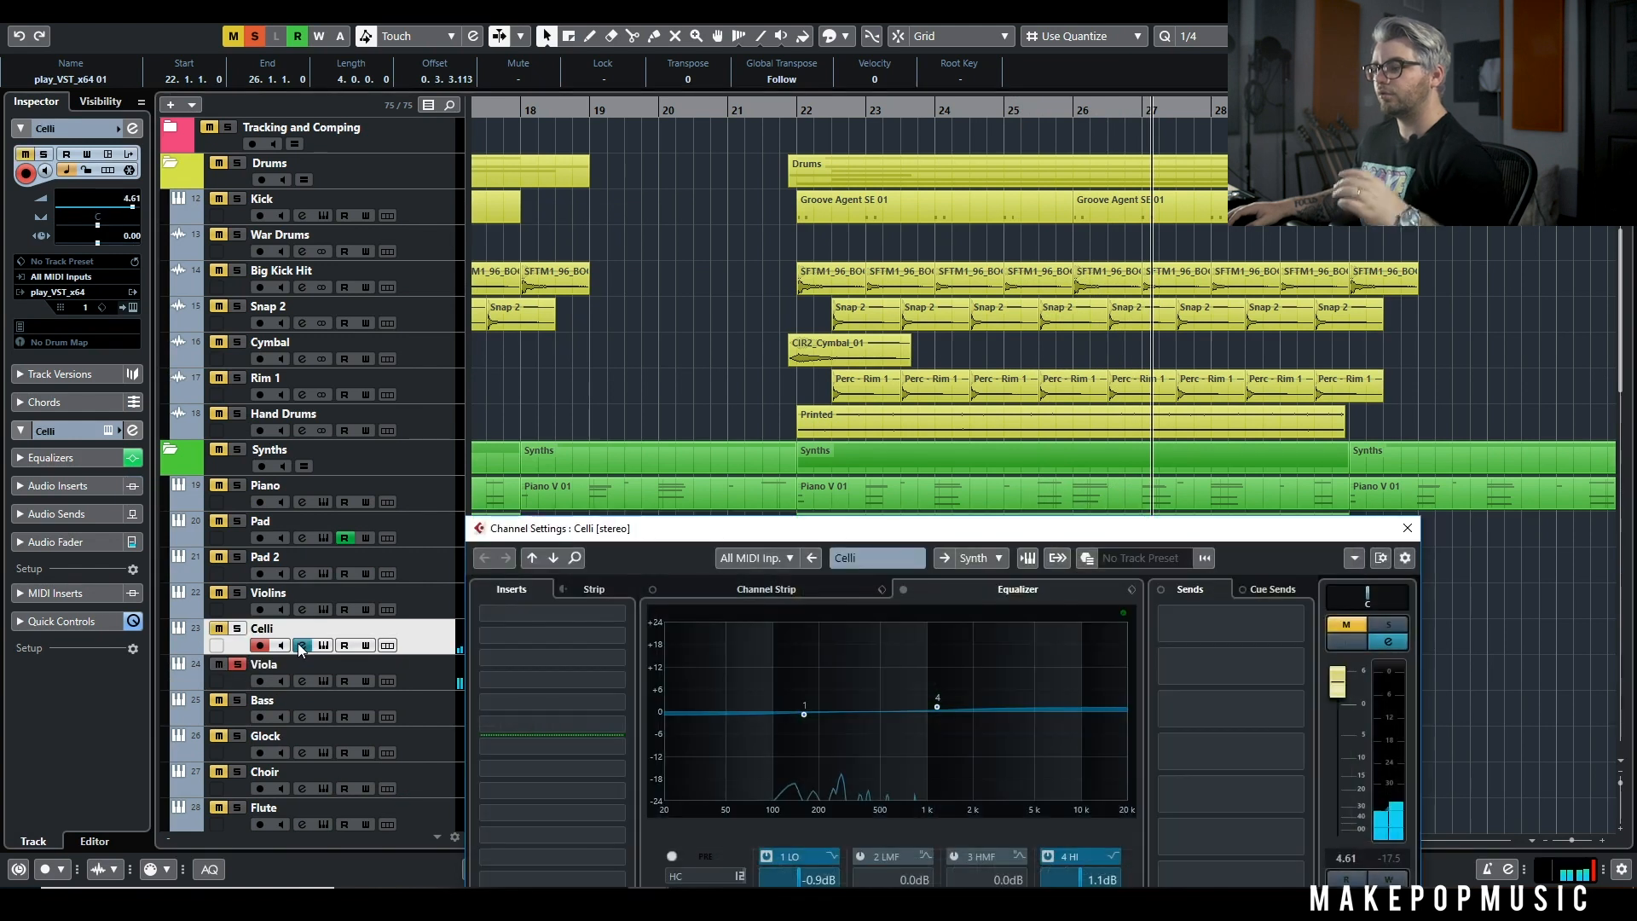
left_click(233, 662)
left_click(234, 664)
left_click(302, 681)
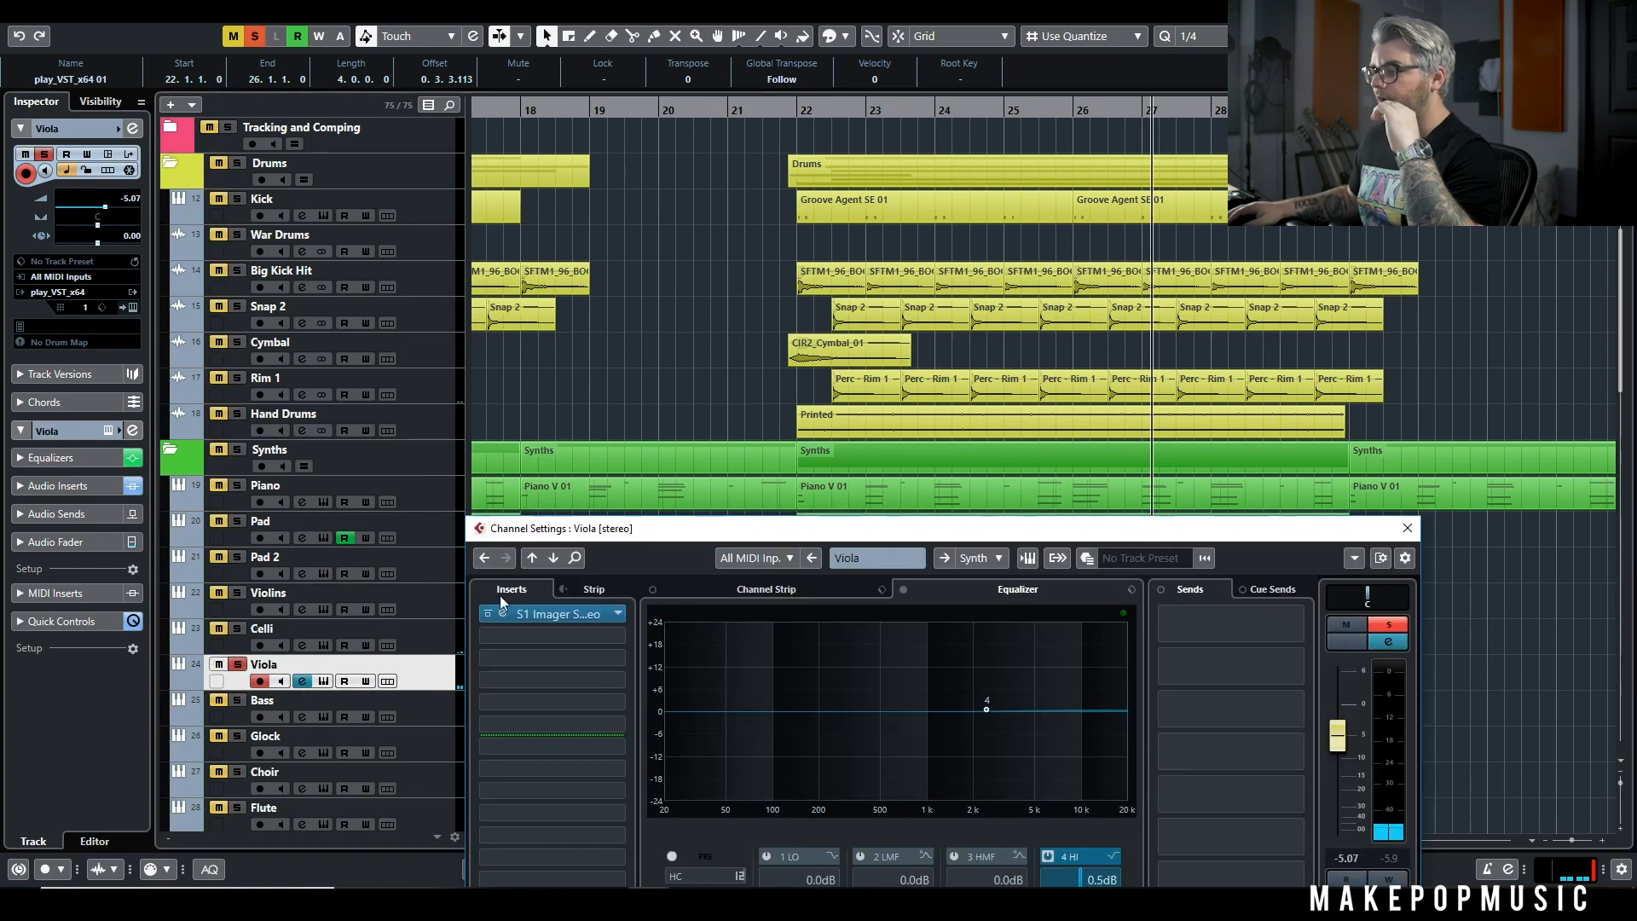
left_click_drag(1190, 526, 1413, 734)
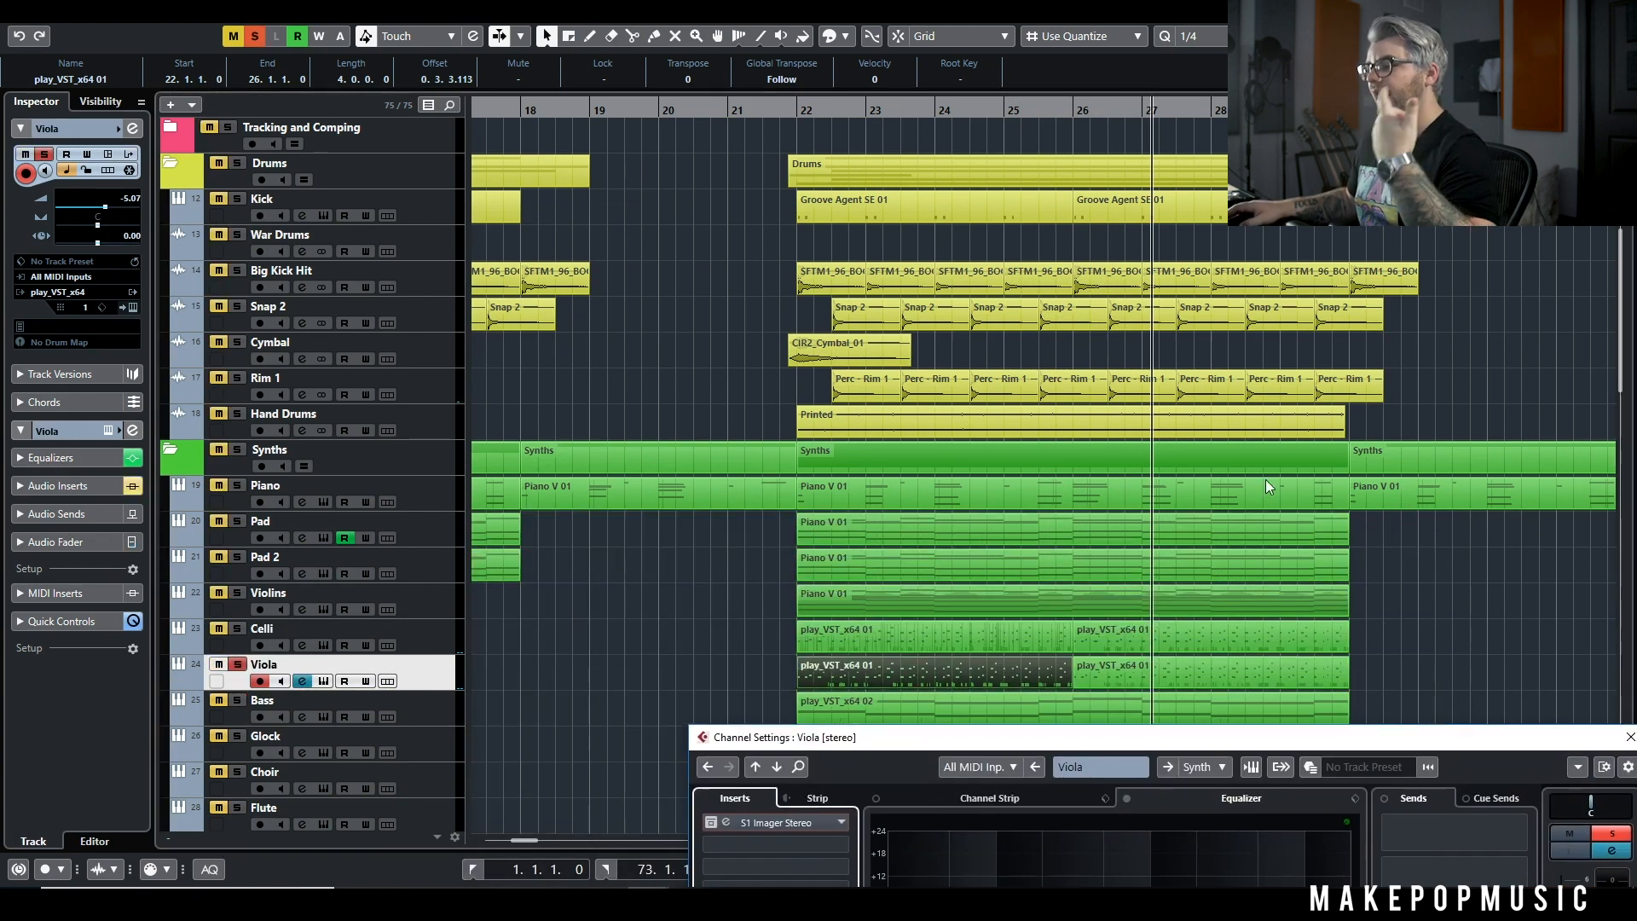
Step: Play the soloed Viola from bar 22 and add Celli to the solo, stopping at about bar 23
left_click(810, 108)
key("space")
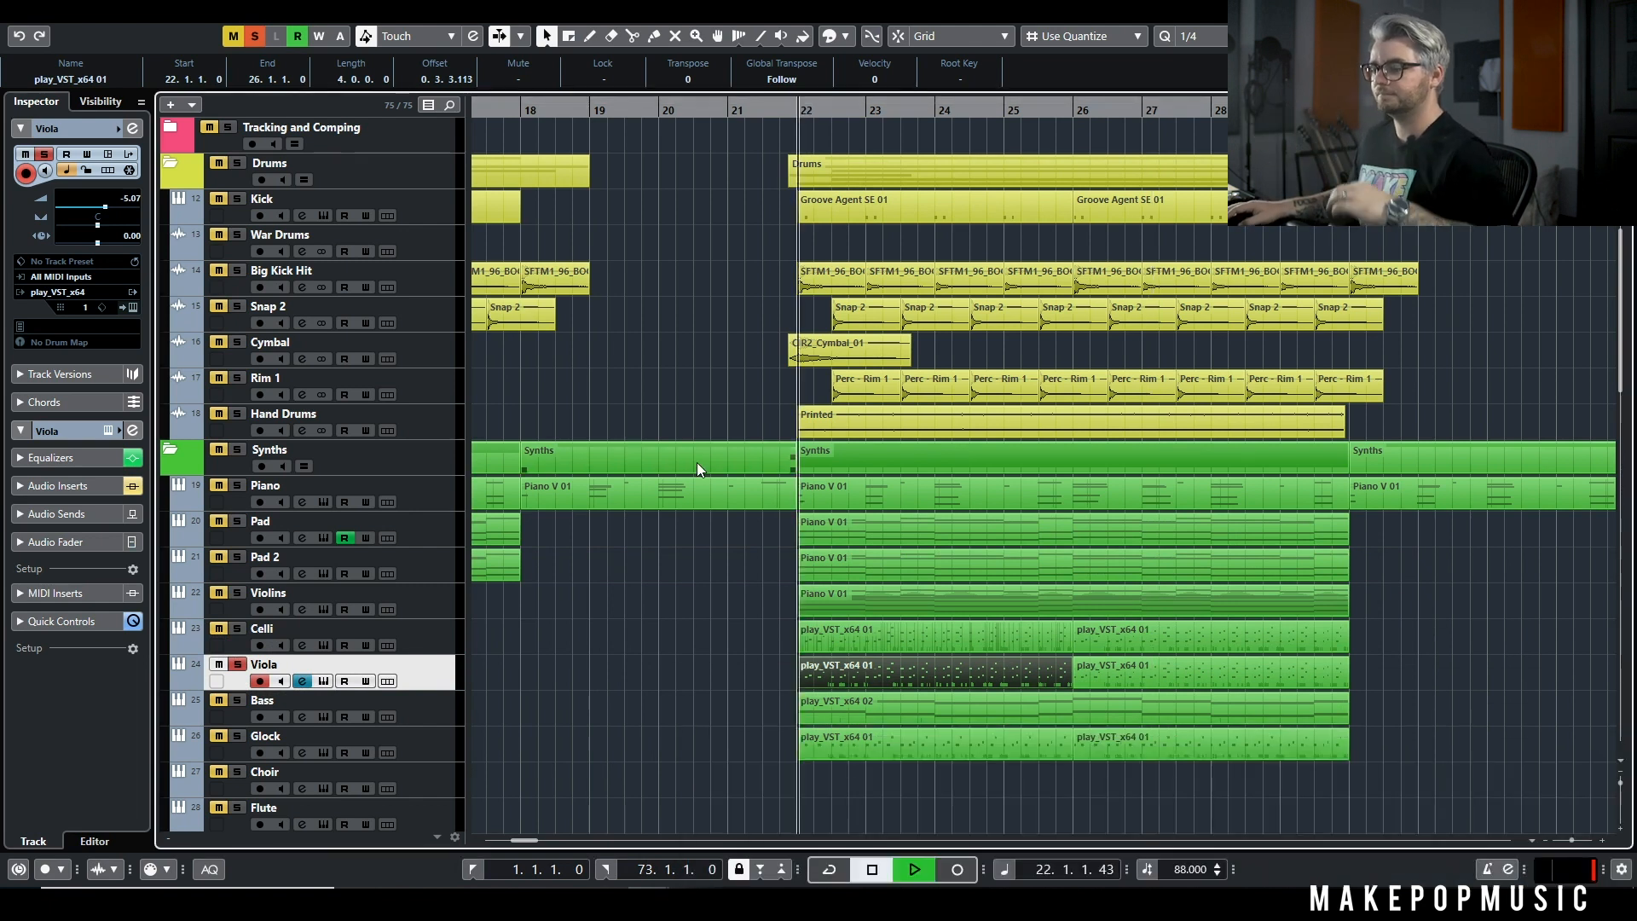
left_click(237, 628)
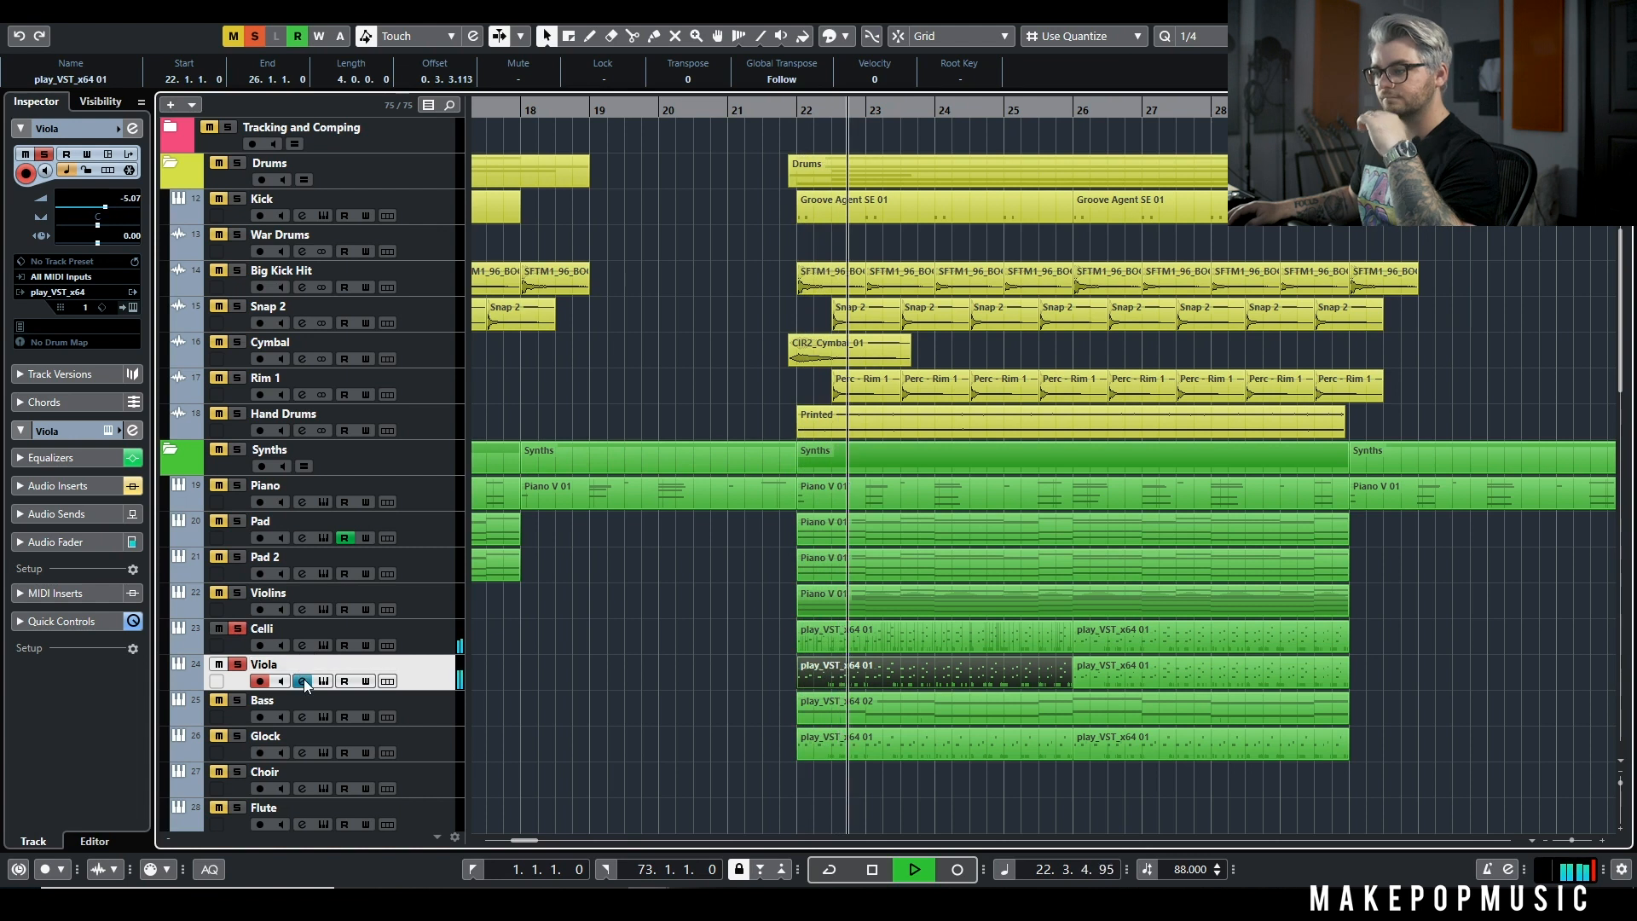
key("space")
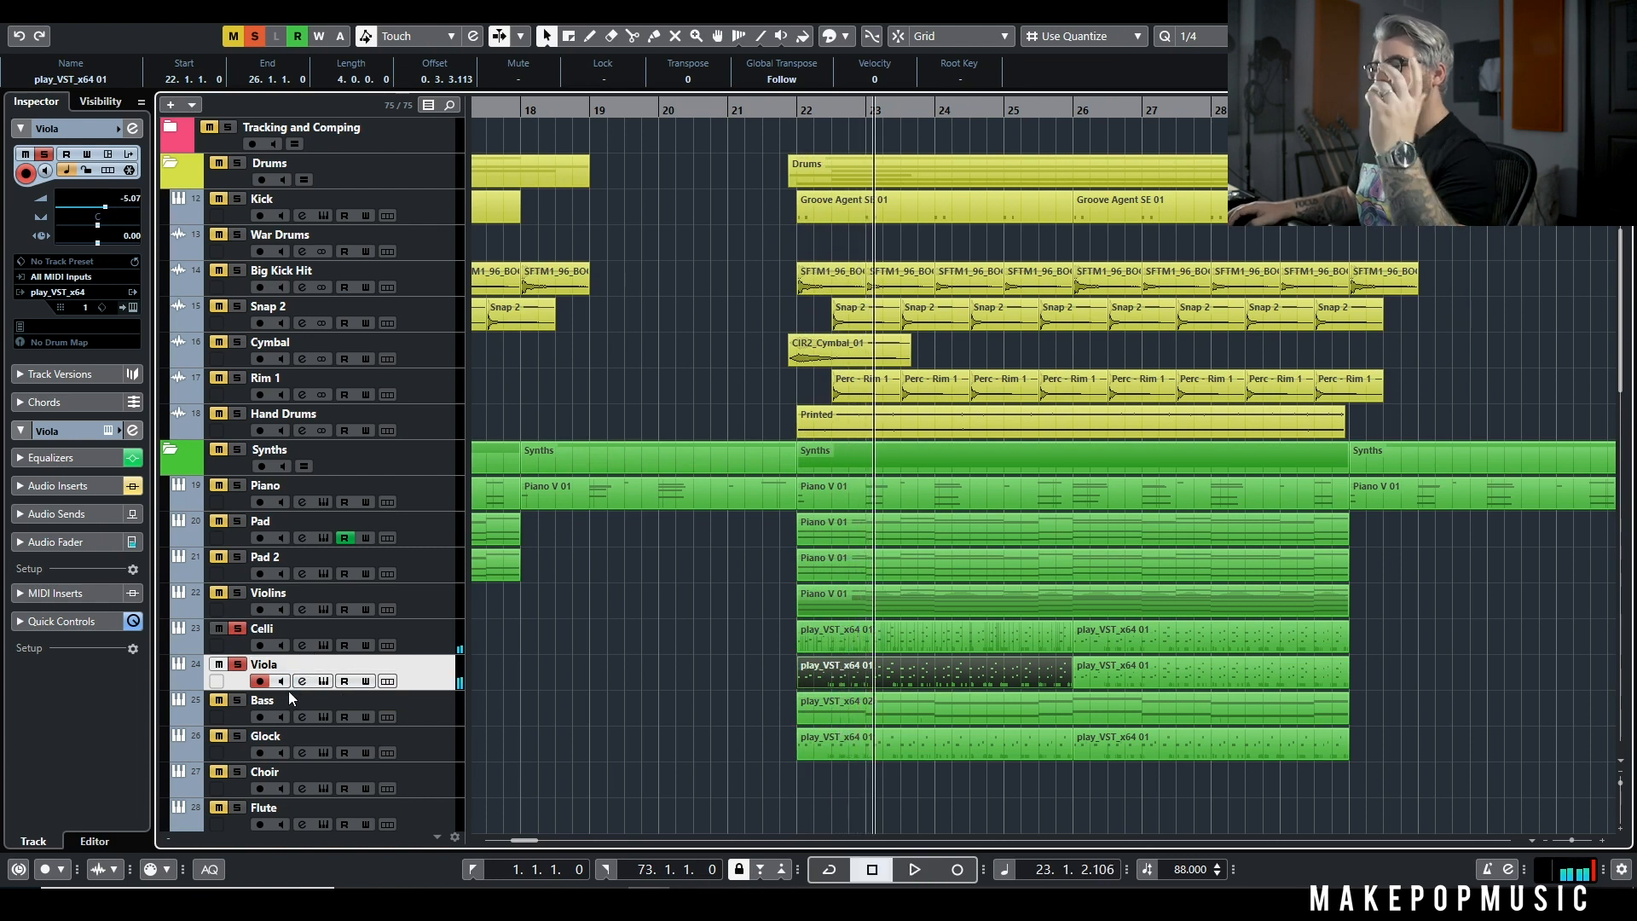
Step: Inspect the S1 Imager Stereo insert on the Viola channel, including its width setting and stereo display
left_click(302, 680)
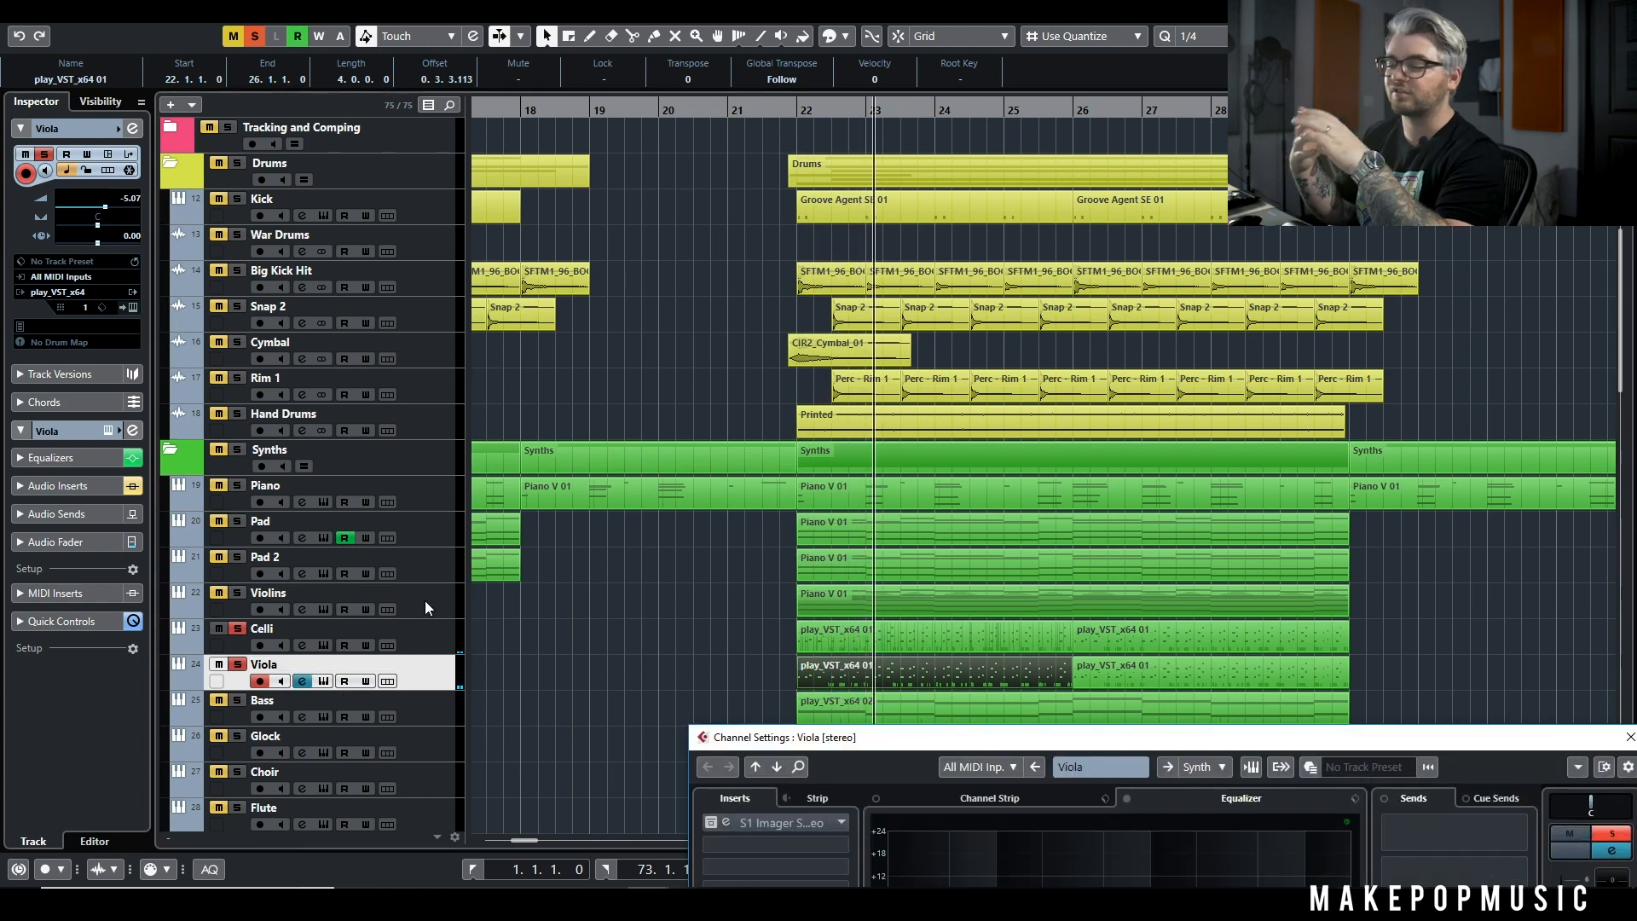
left_click_drag(753, 731, 707, 160)
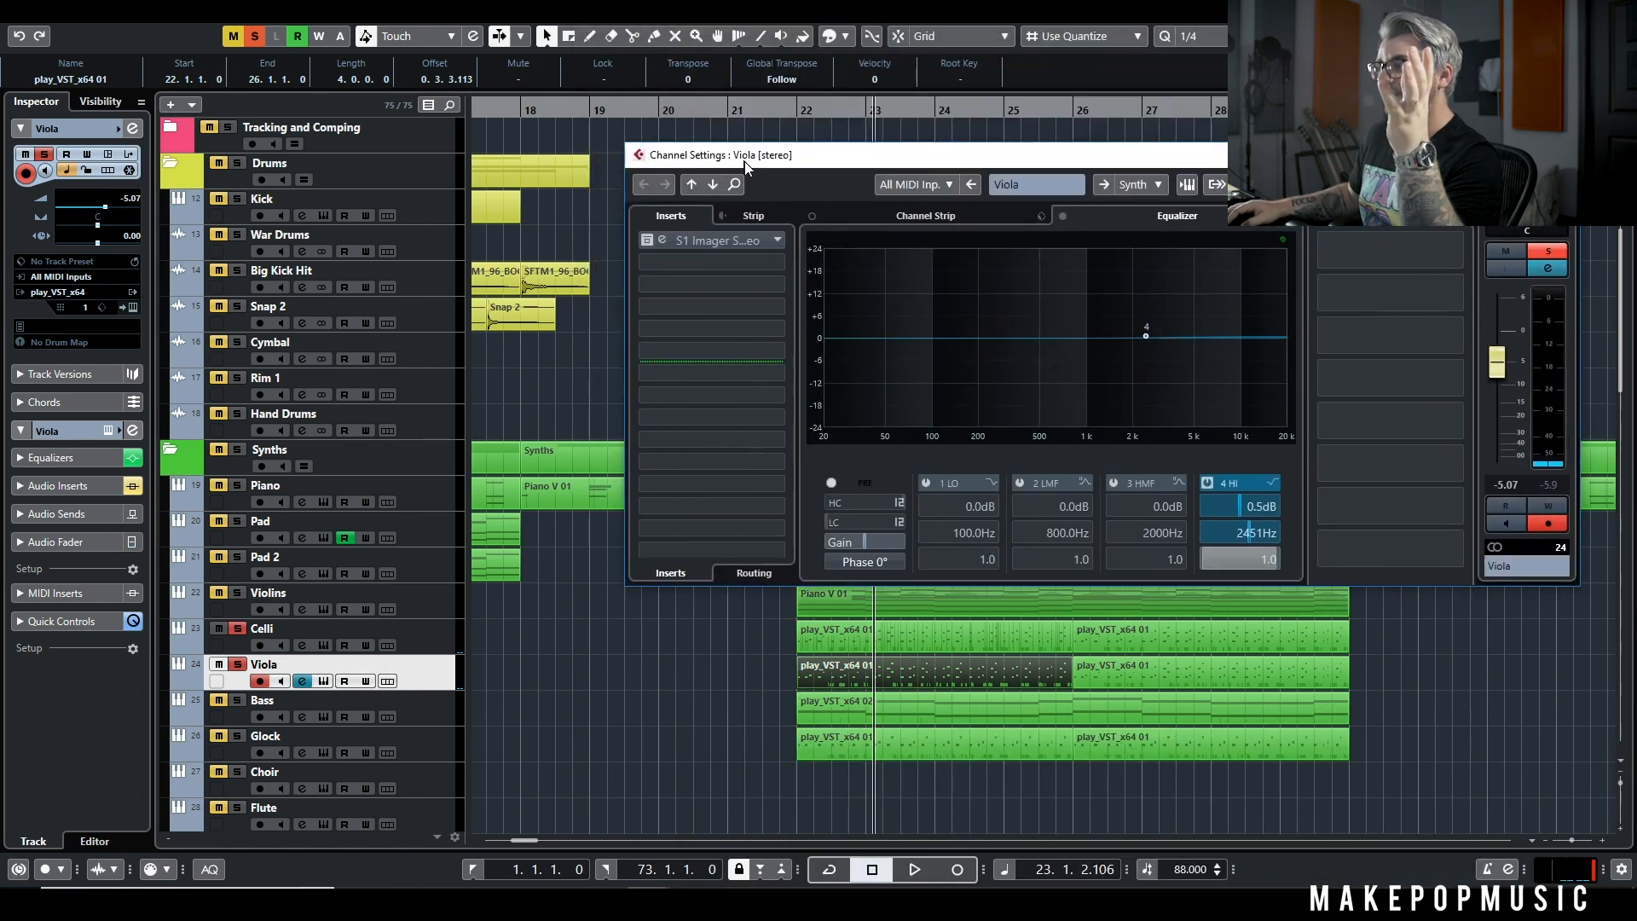
left_click(714, 253)
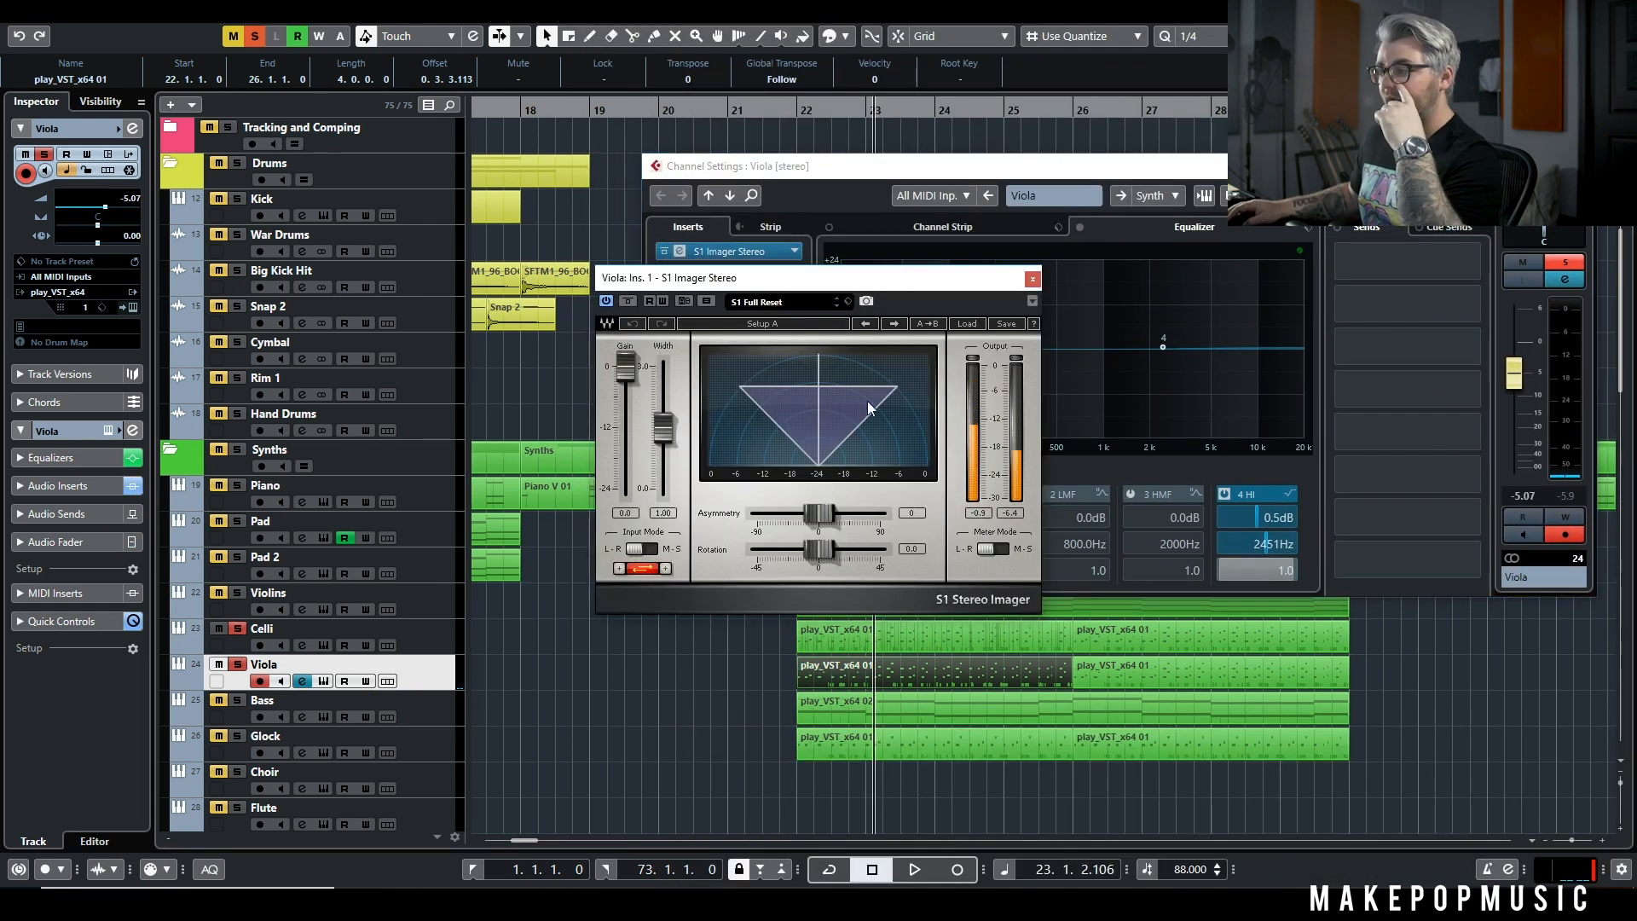
left_click(1033, 279)
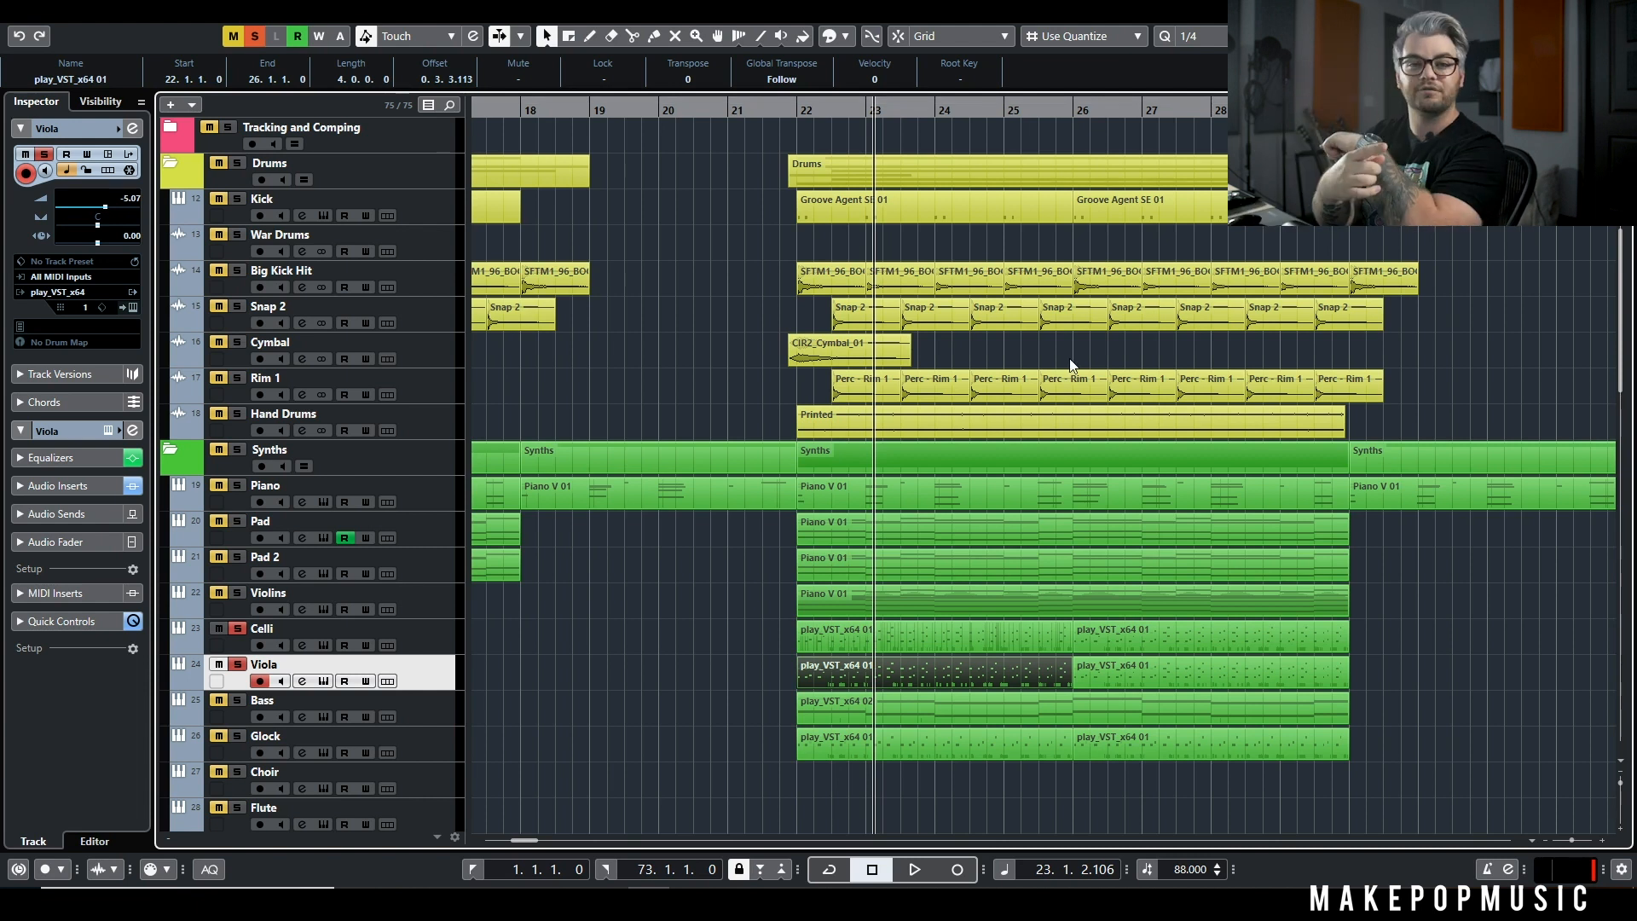
Step: Play Celli and Viola together from bar 23 to nearly bar 25, and remove both solos
key("space")
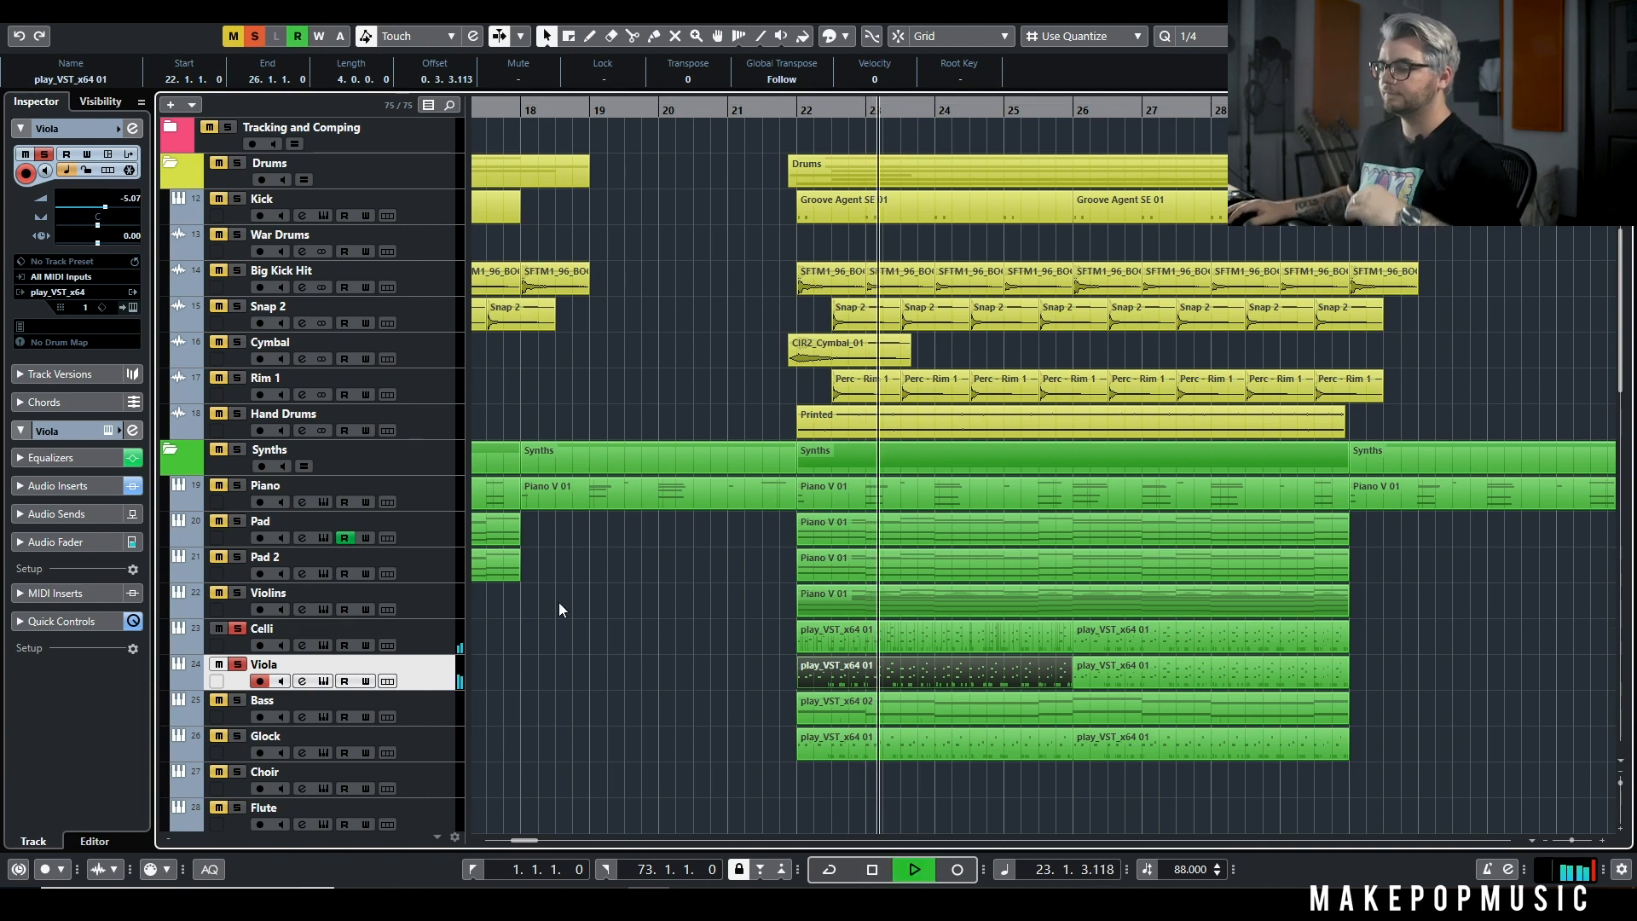
key("space")
left_click(232, 632)
left_click(241, 666)
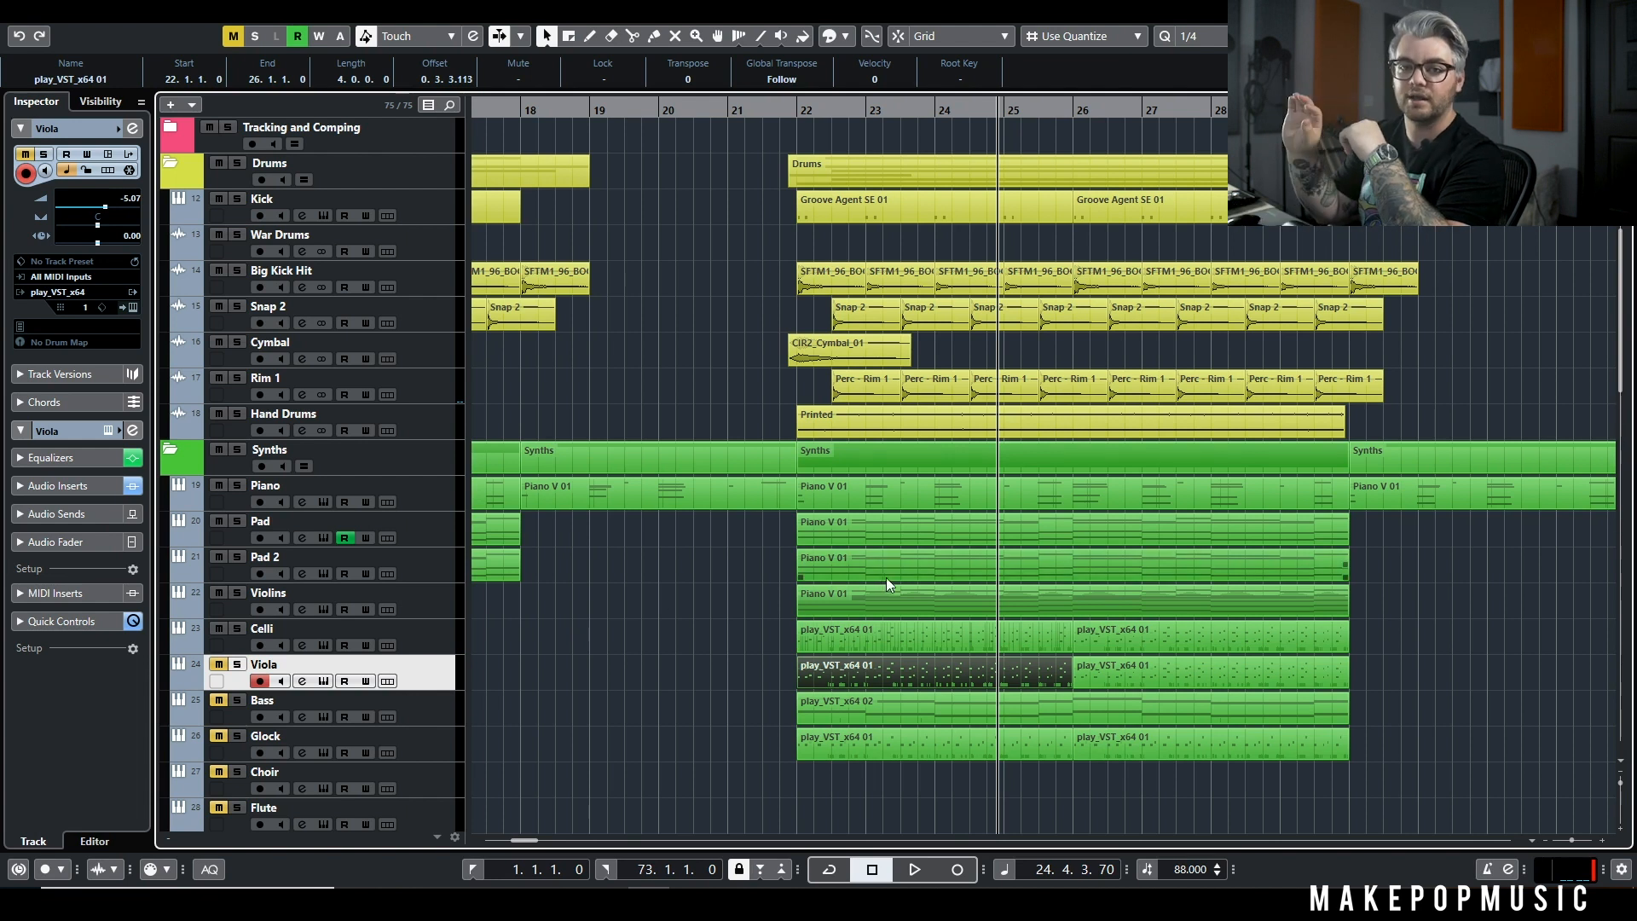
Step: Solo the Synths folder's Bass track together with Chorus Pad, and place the playback cursor at the start of bar 22
scroll(821, 636, "down", 4)
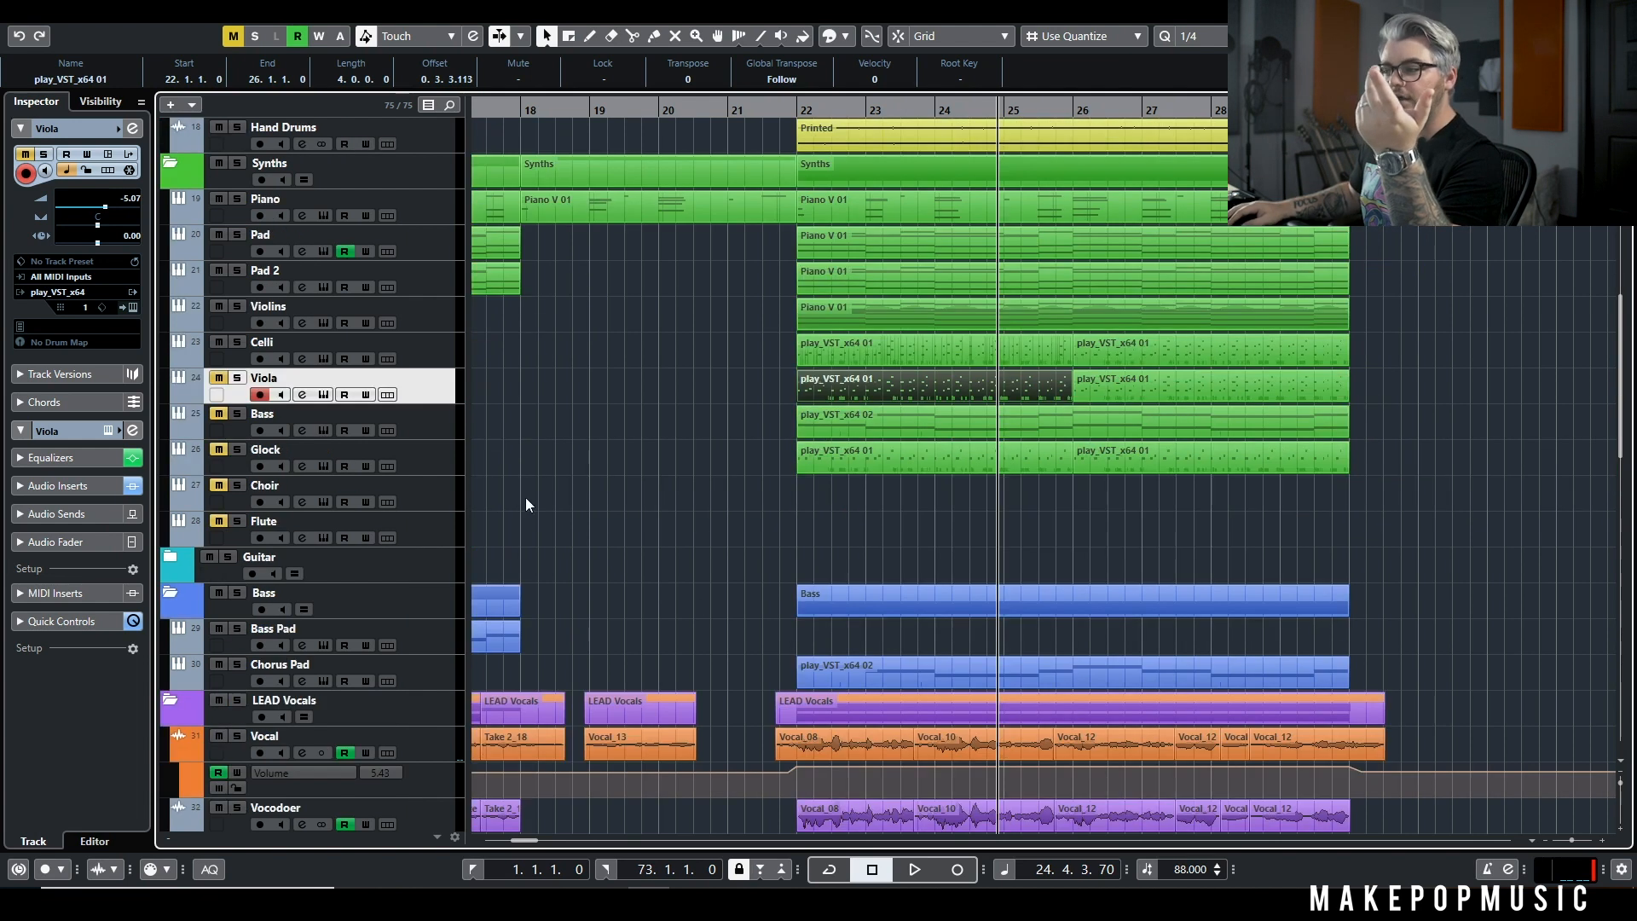
left_click(454, 436)
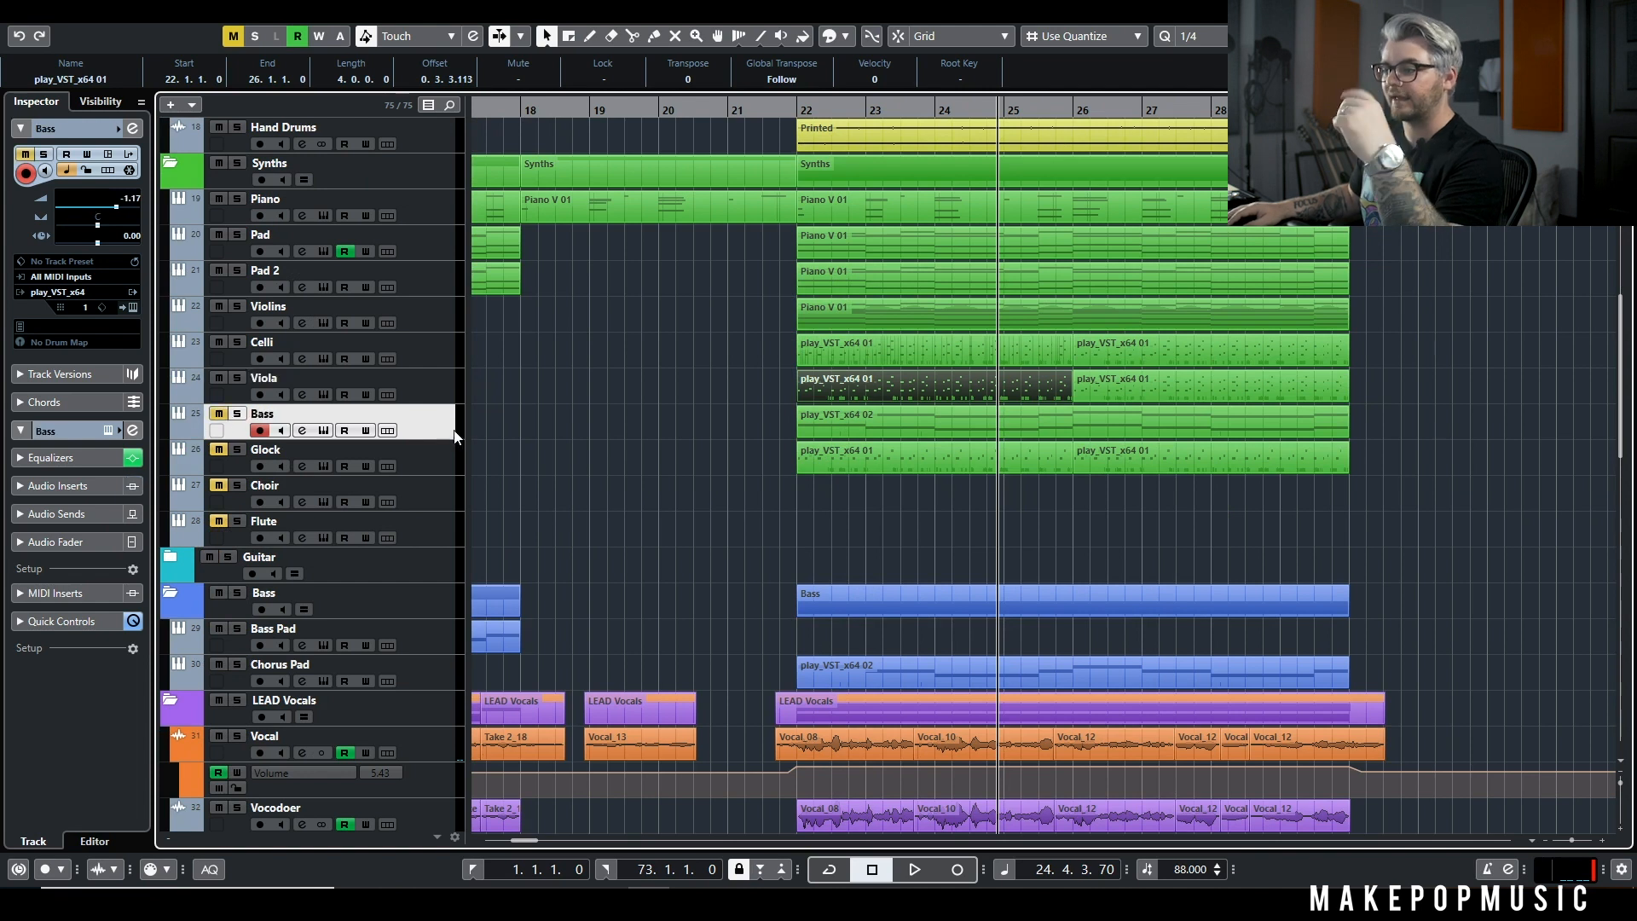
left_click(249, 401)
left_click(237, 413)
left_click(794, 109)
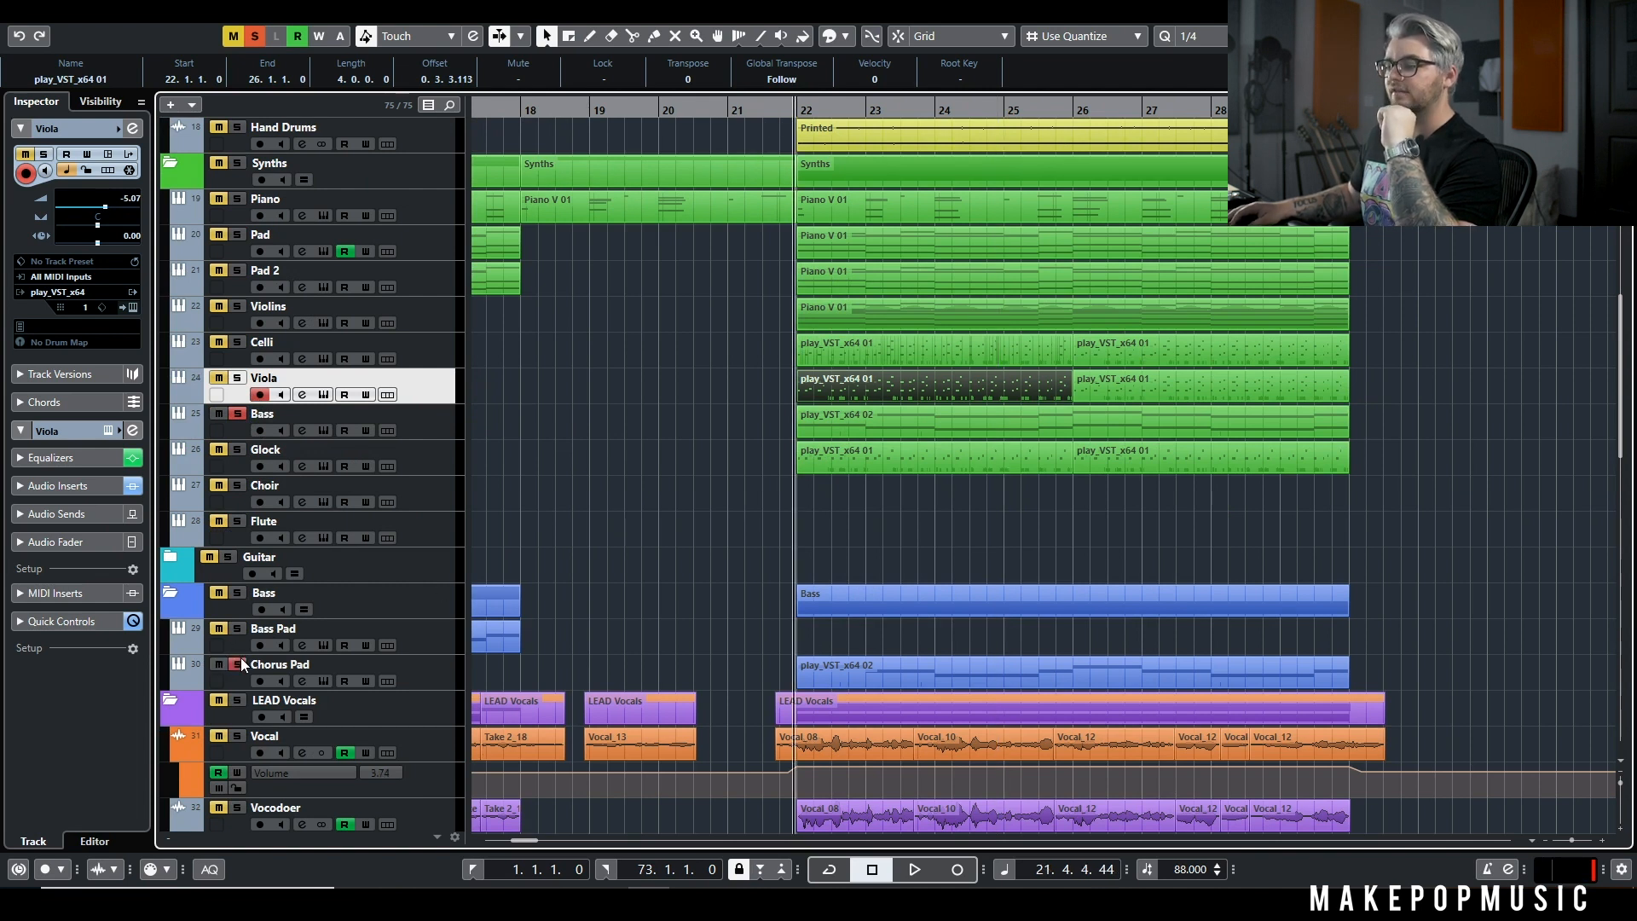
left_click(422, 669)
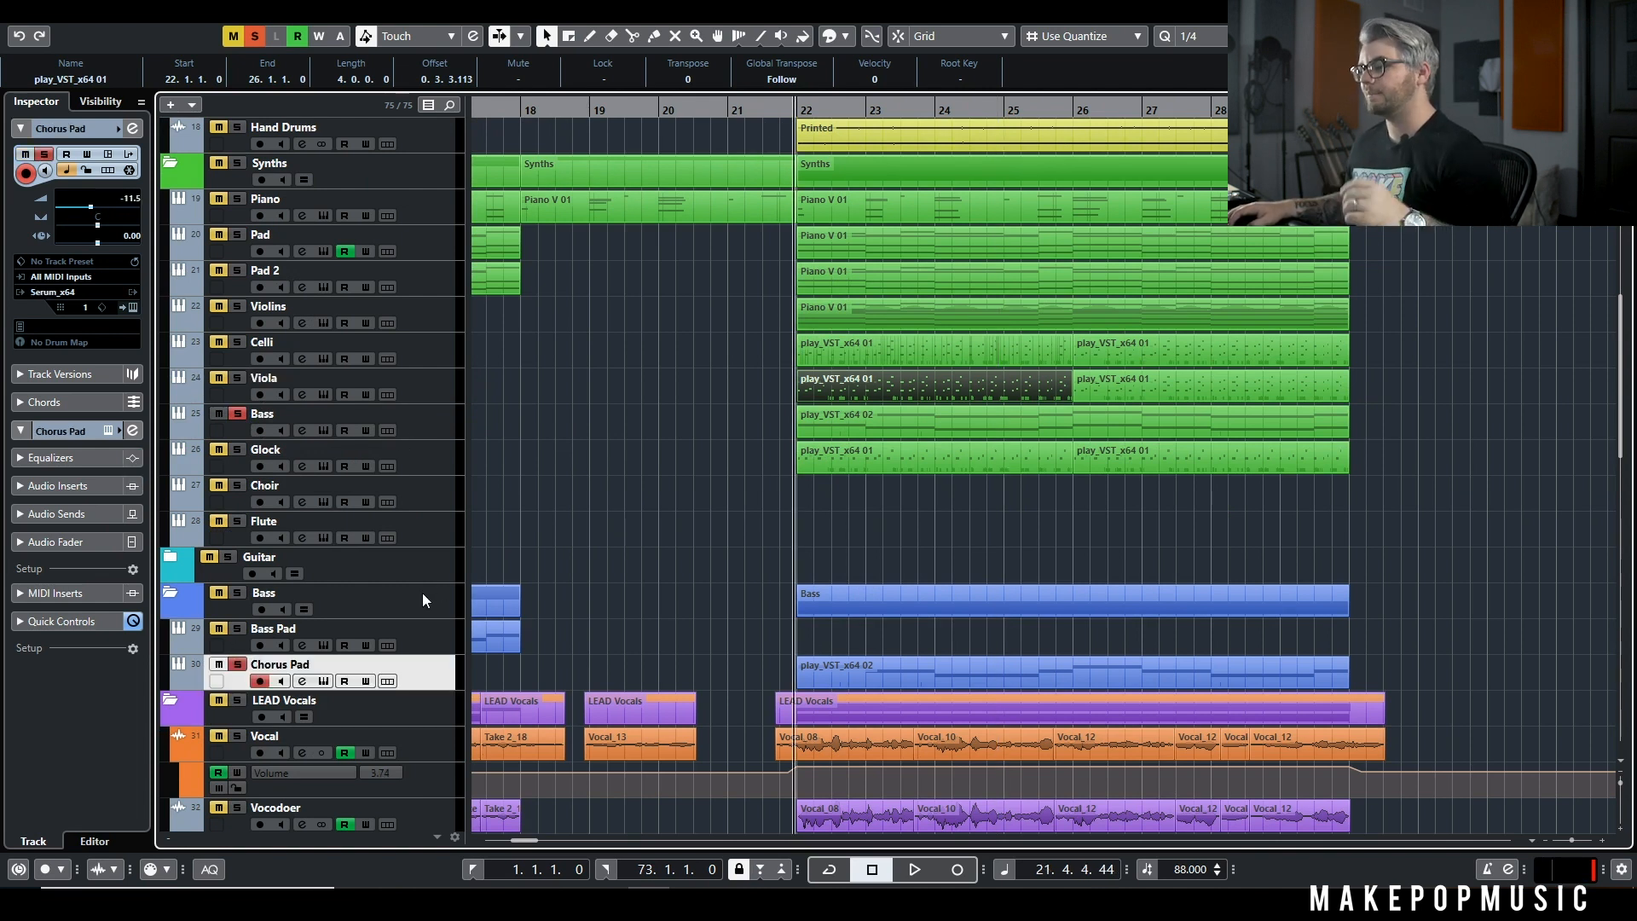
Step: Inspect the Synths folder's Bass instrument and play it soloed with Chorus Pad from bar 22
left_click(431, 435)
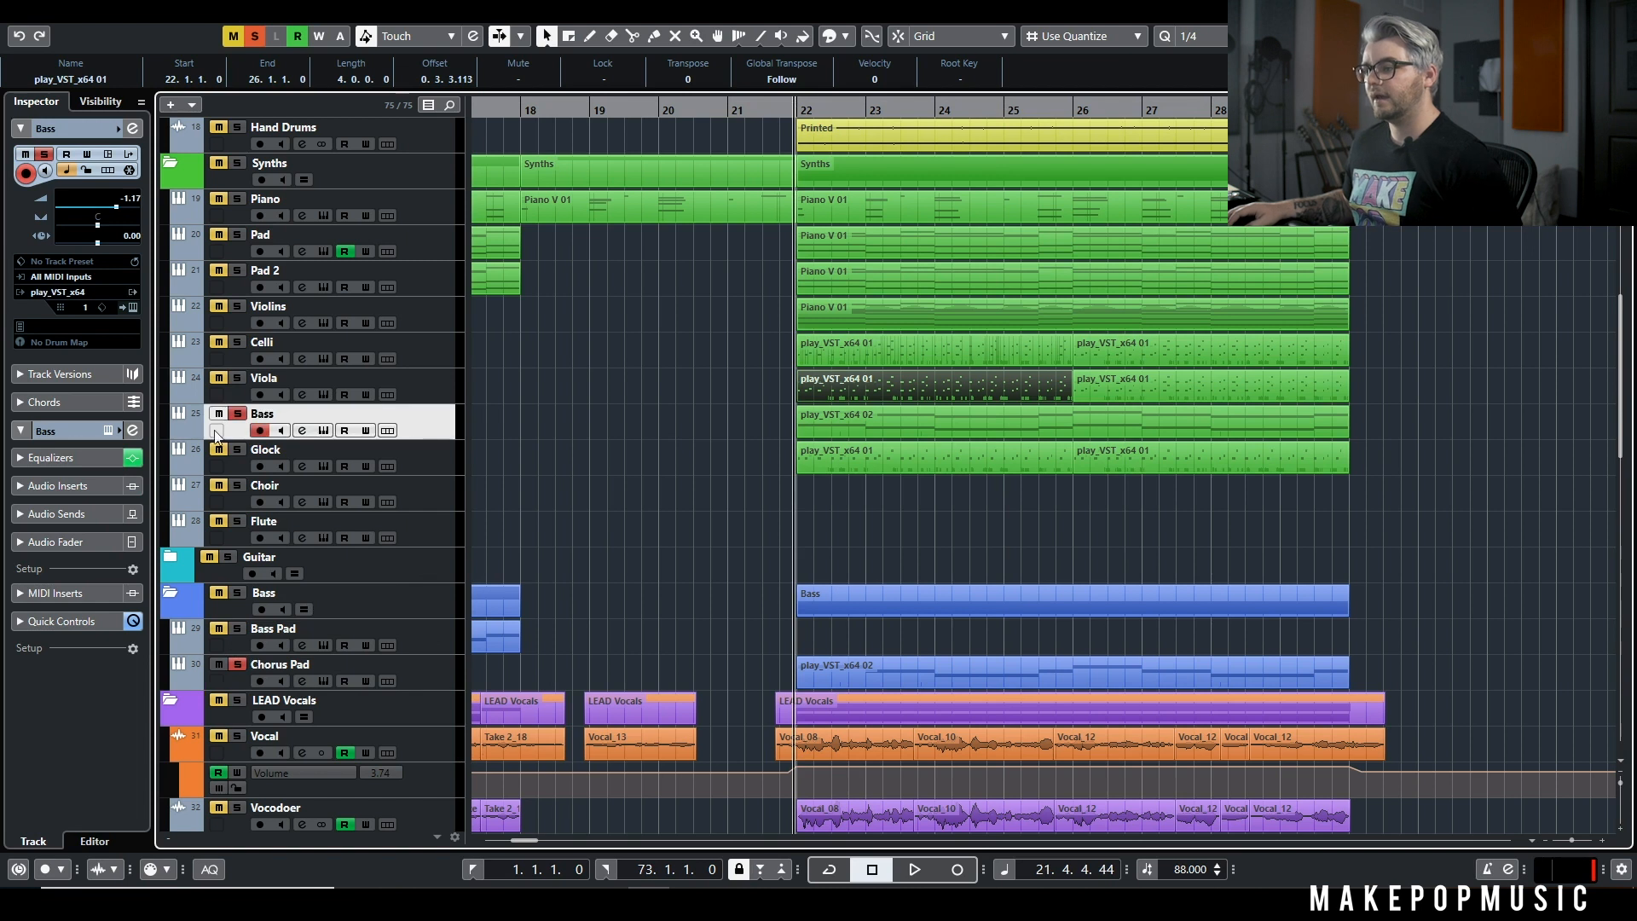
left_click(323, 431)
left_click_drag(1063, 184, 719, 549)
left_click(772, 544)
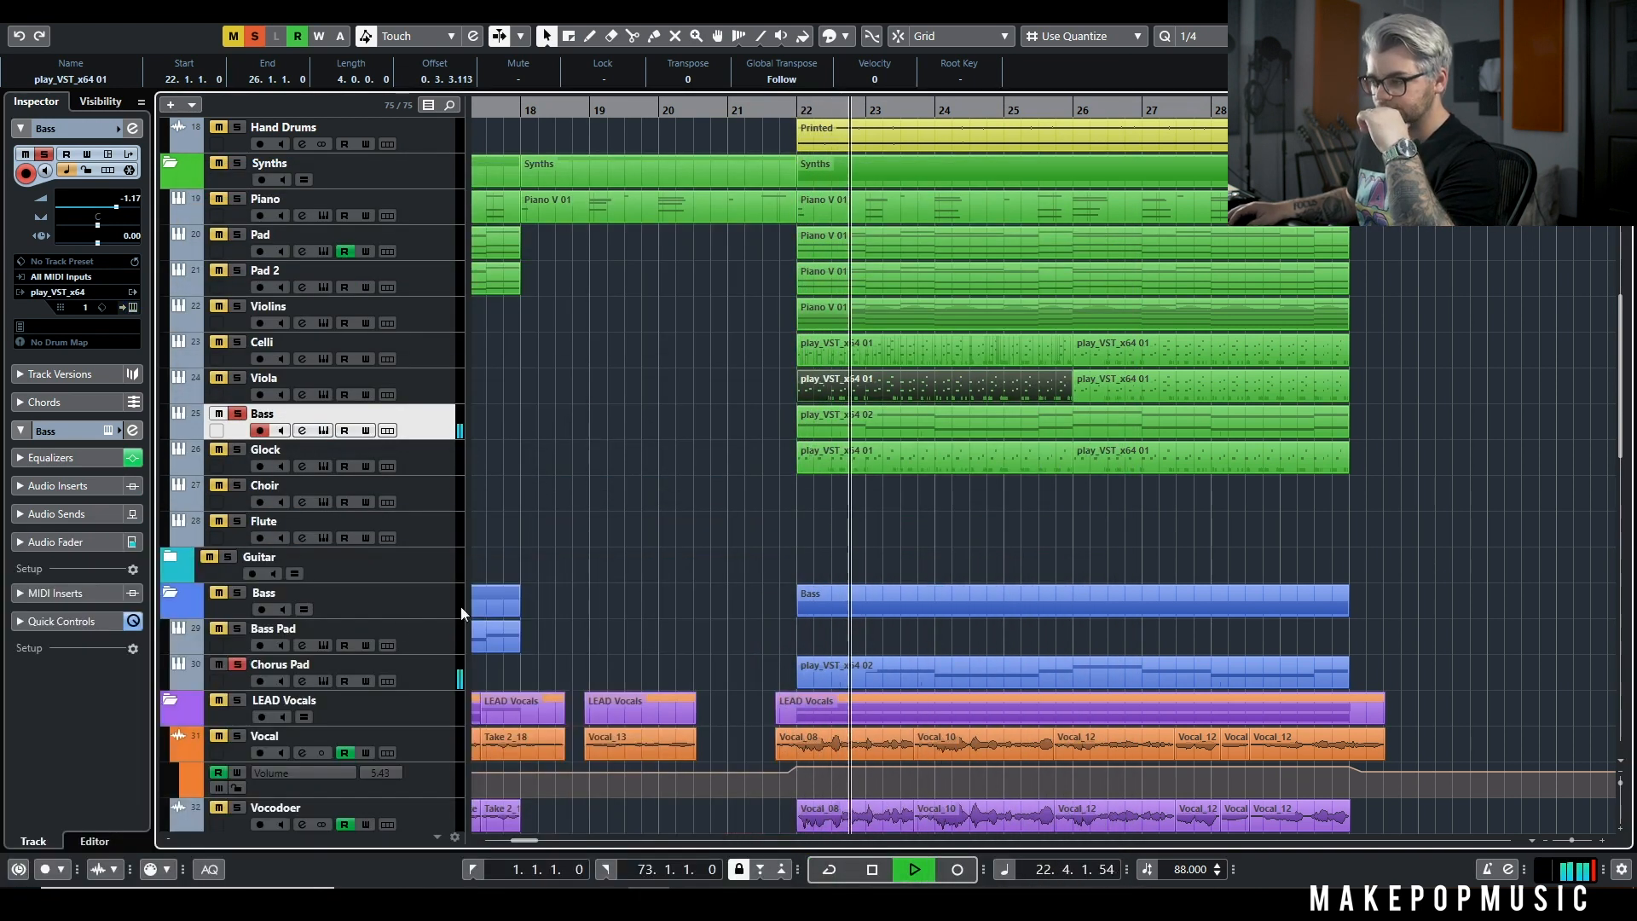
Step: Remove the Chorus Pad solo and play Bass alone to about bar 25 while inspecting its channel equalizer
left_click(238, 665)
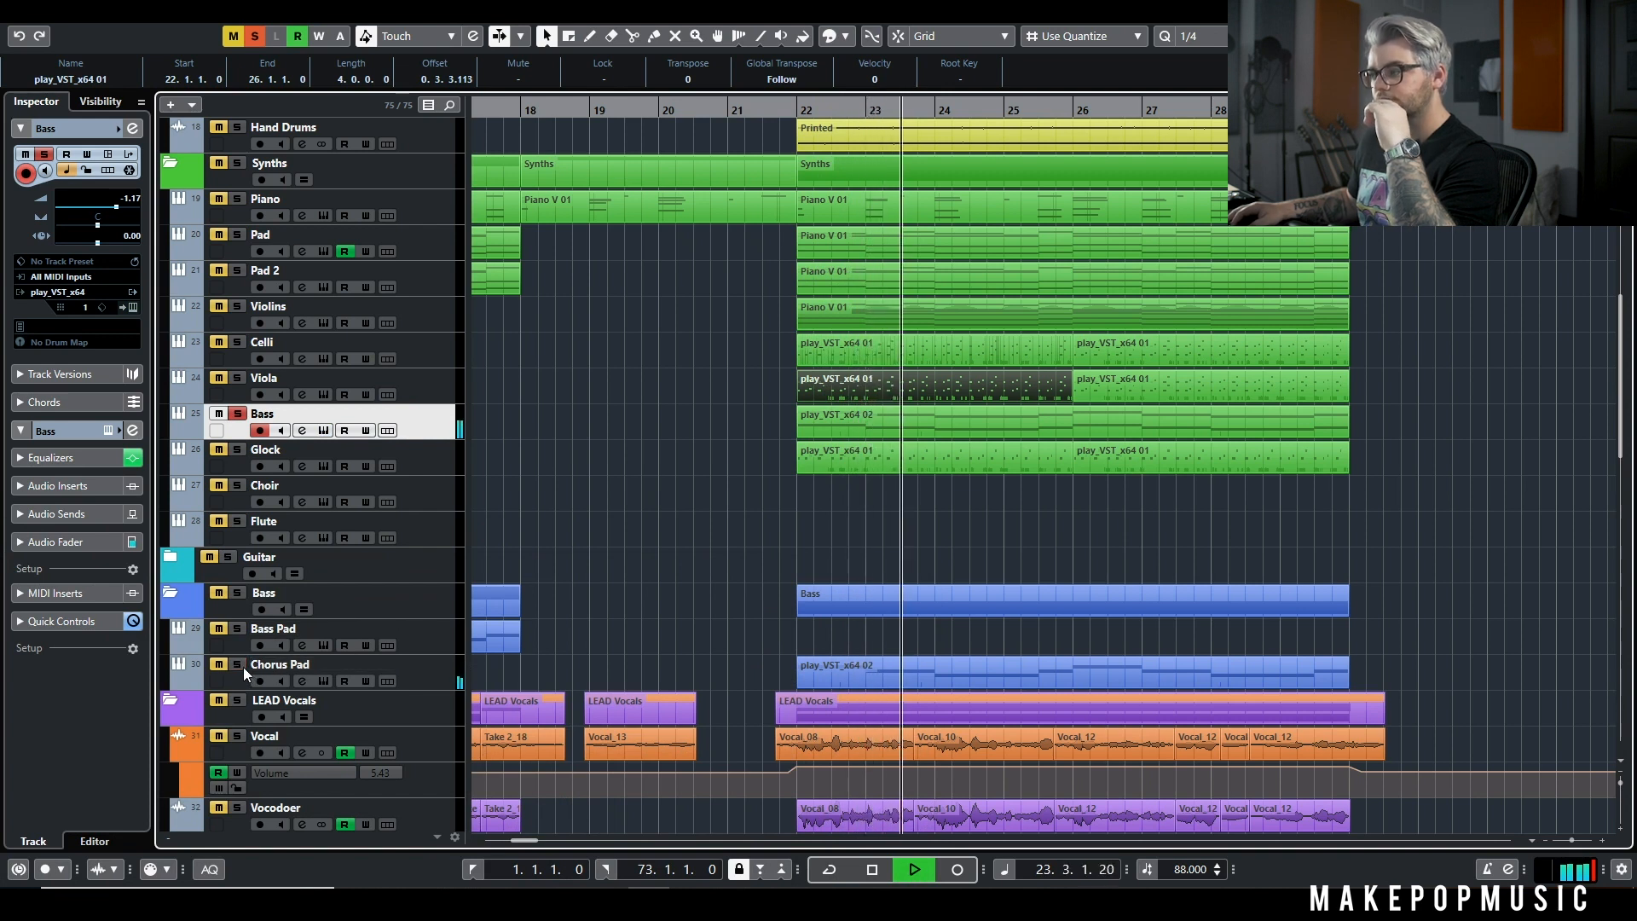
left_click(303, 431)
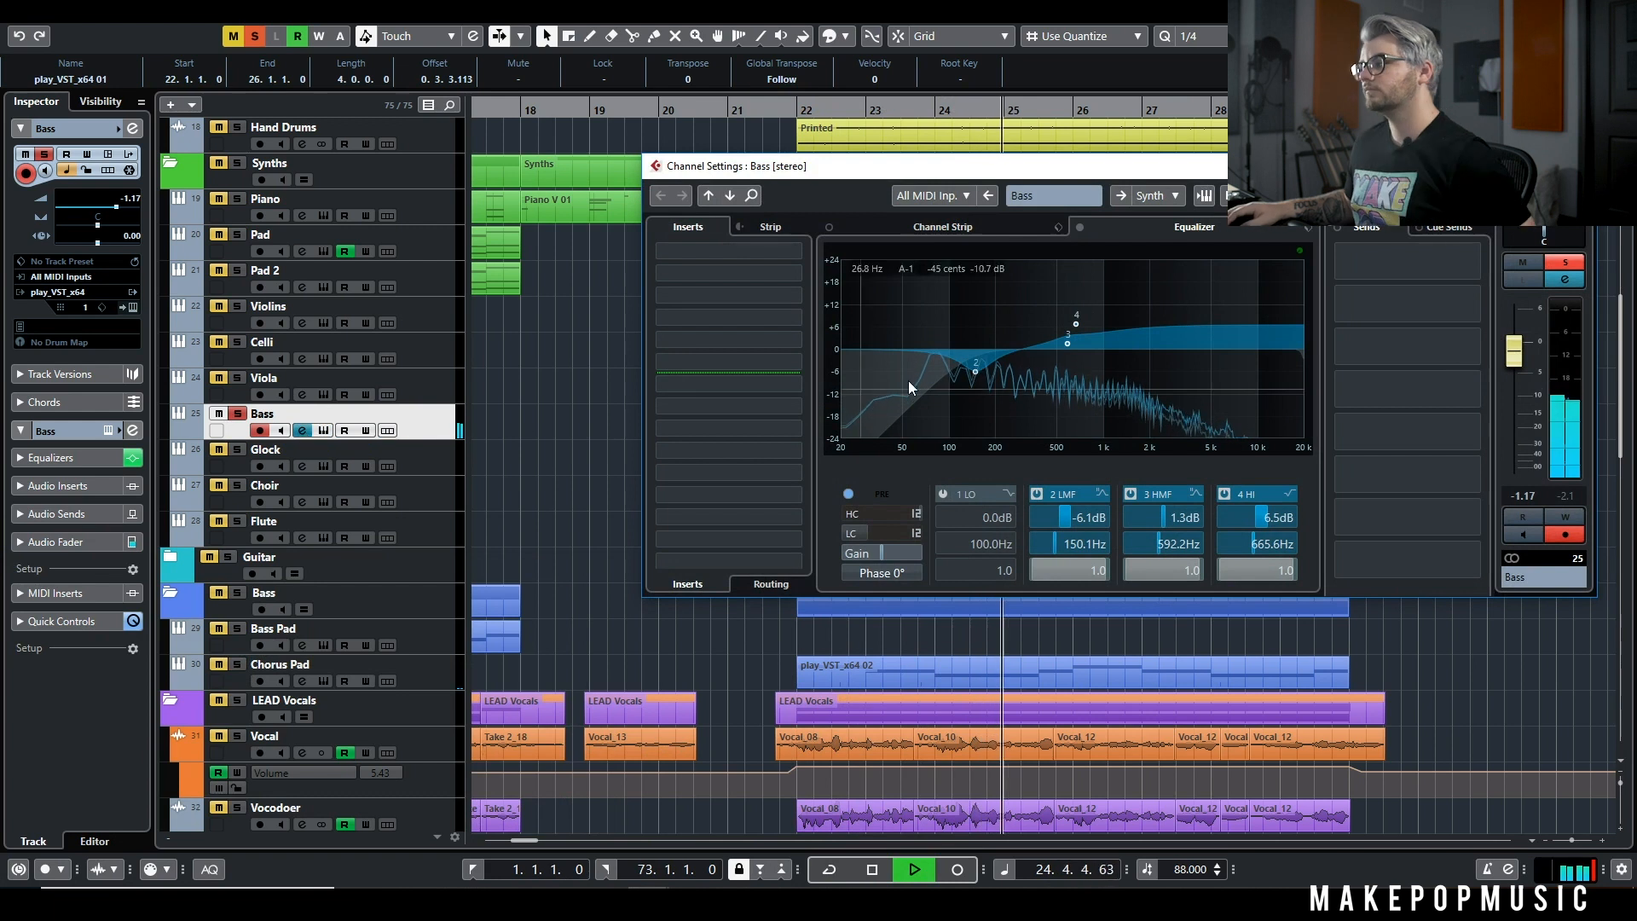
key("space")
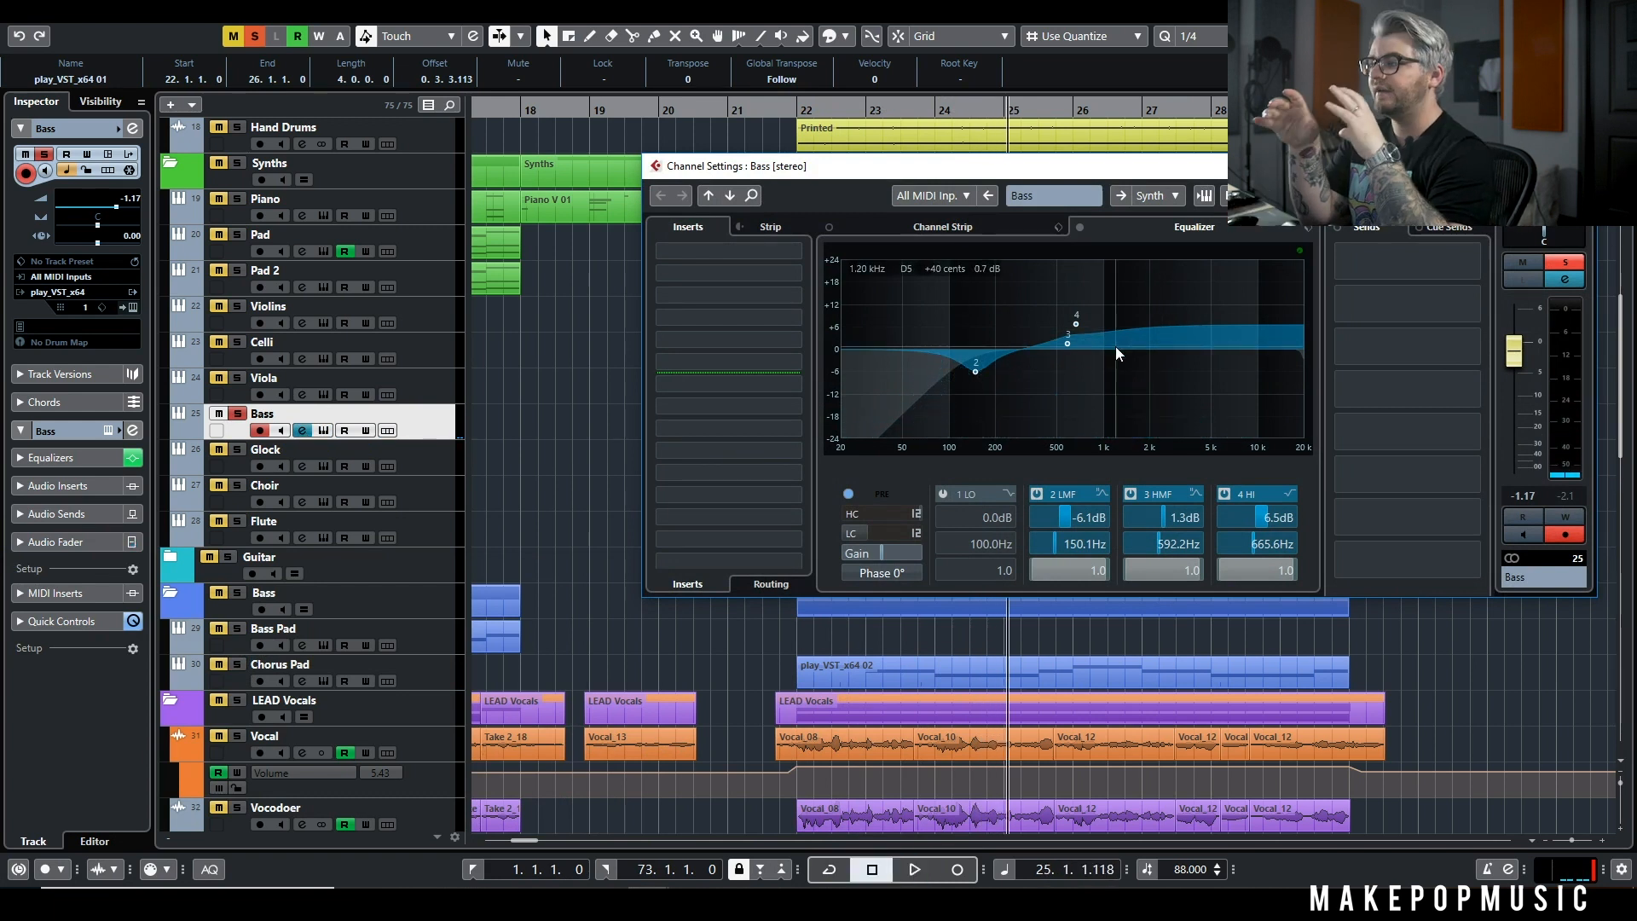
Step: Compare the Bass sound with its equalizer bypassed and active while playing from bar 25
key("space")
left_click(1079, 229)
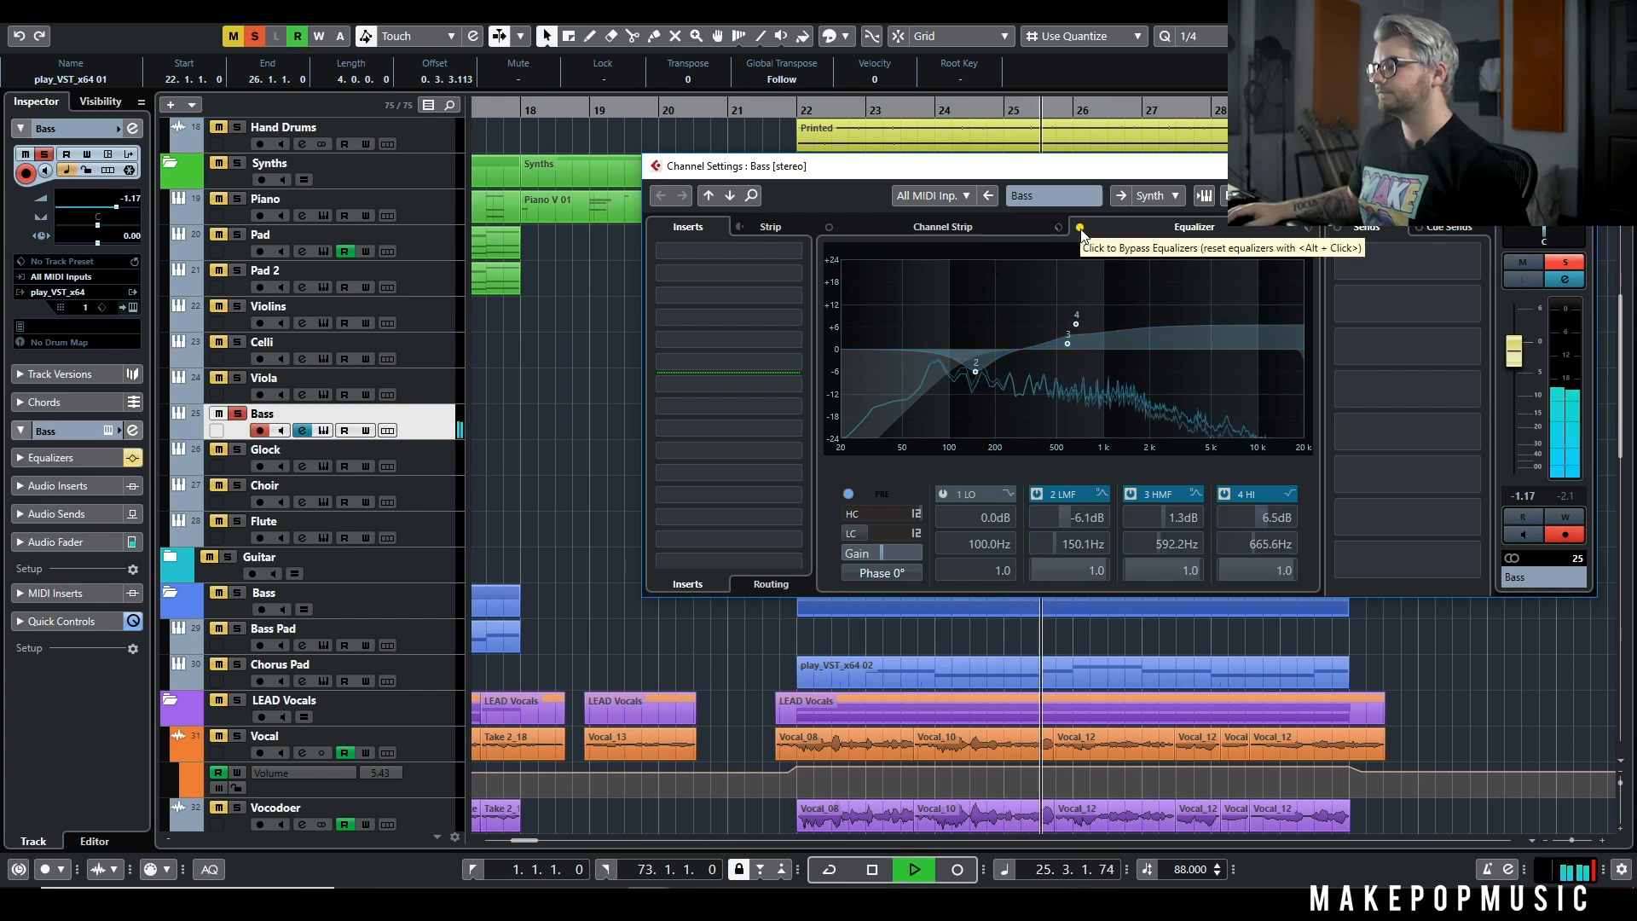
left_click(1080, 227)
key("space")
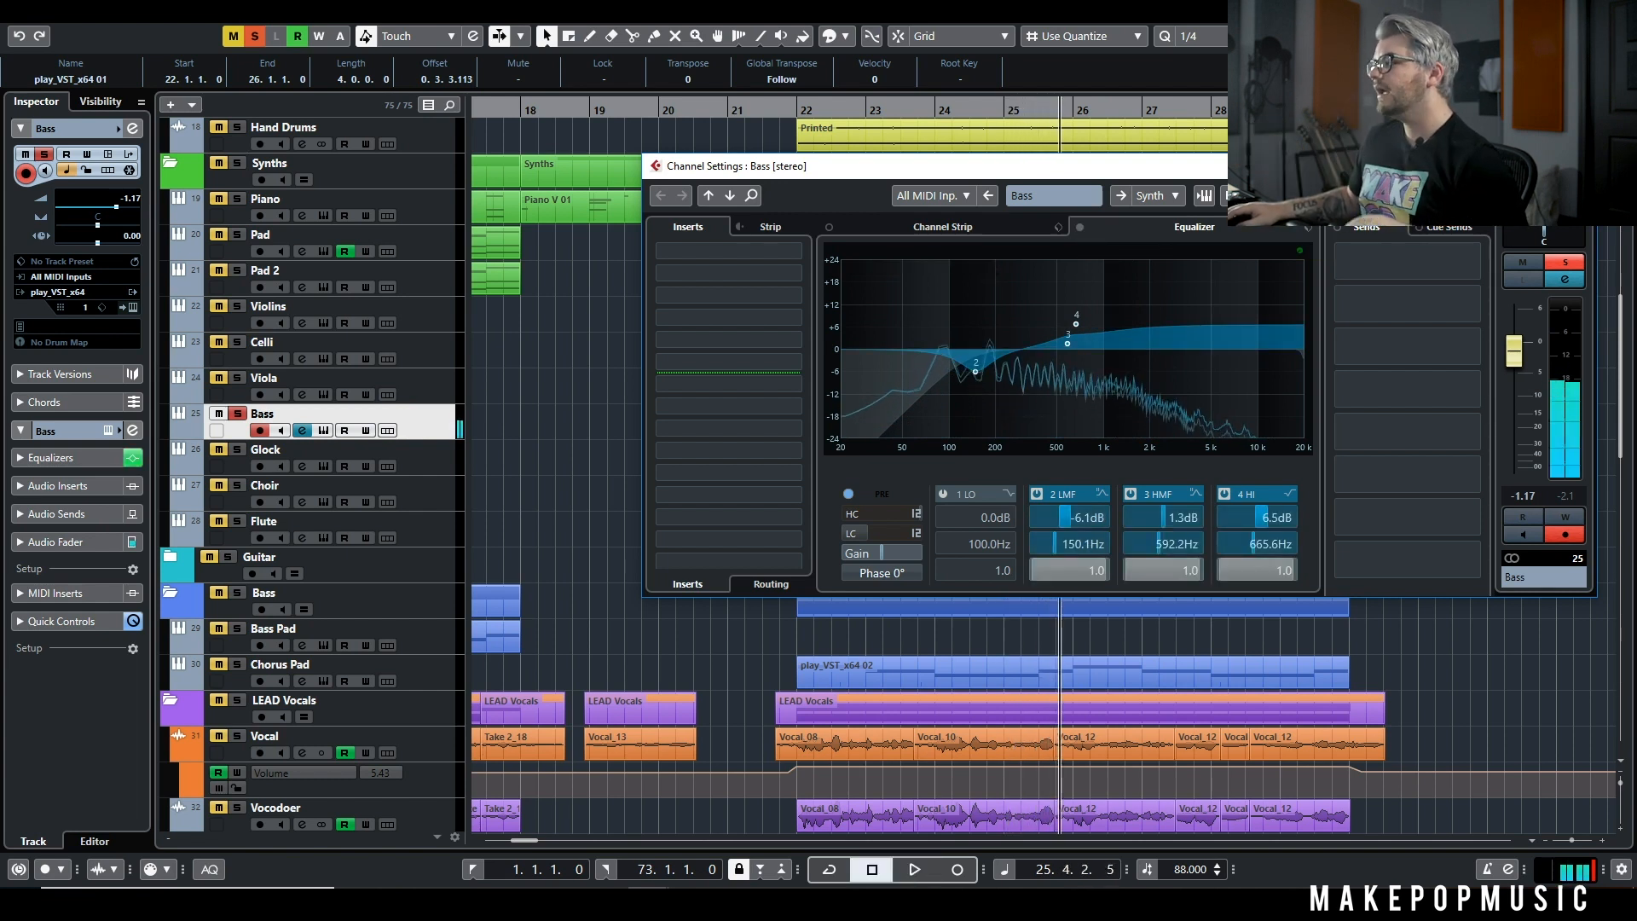
Step: Add Chorus Pad back to the Bass solo and play both from about bar 22 to bar 23
left_click(239, 664)
left_click_drag(791, 110, 789, 104)
key("space")
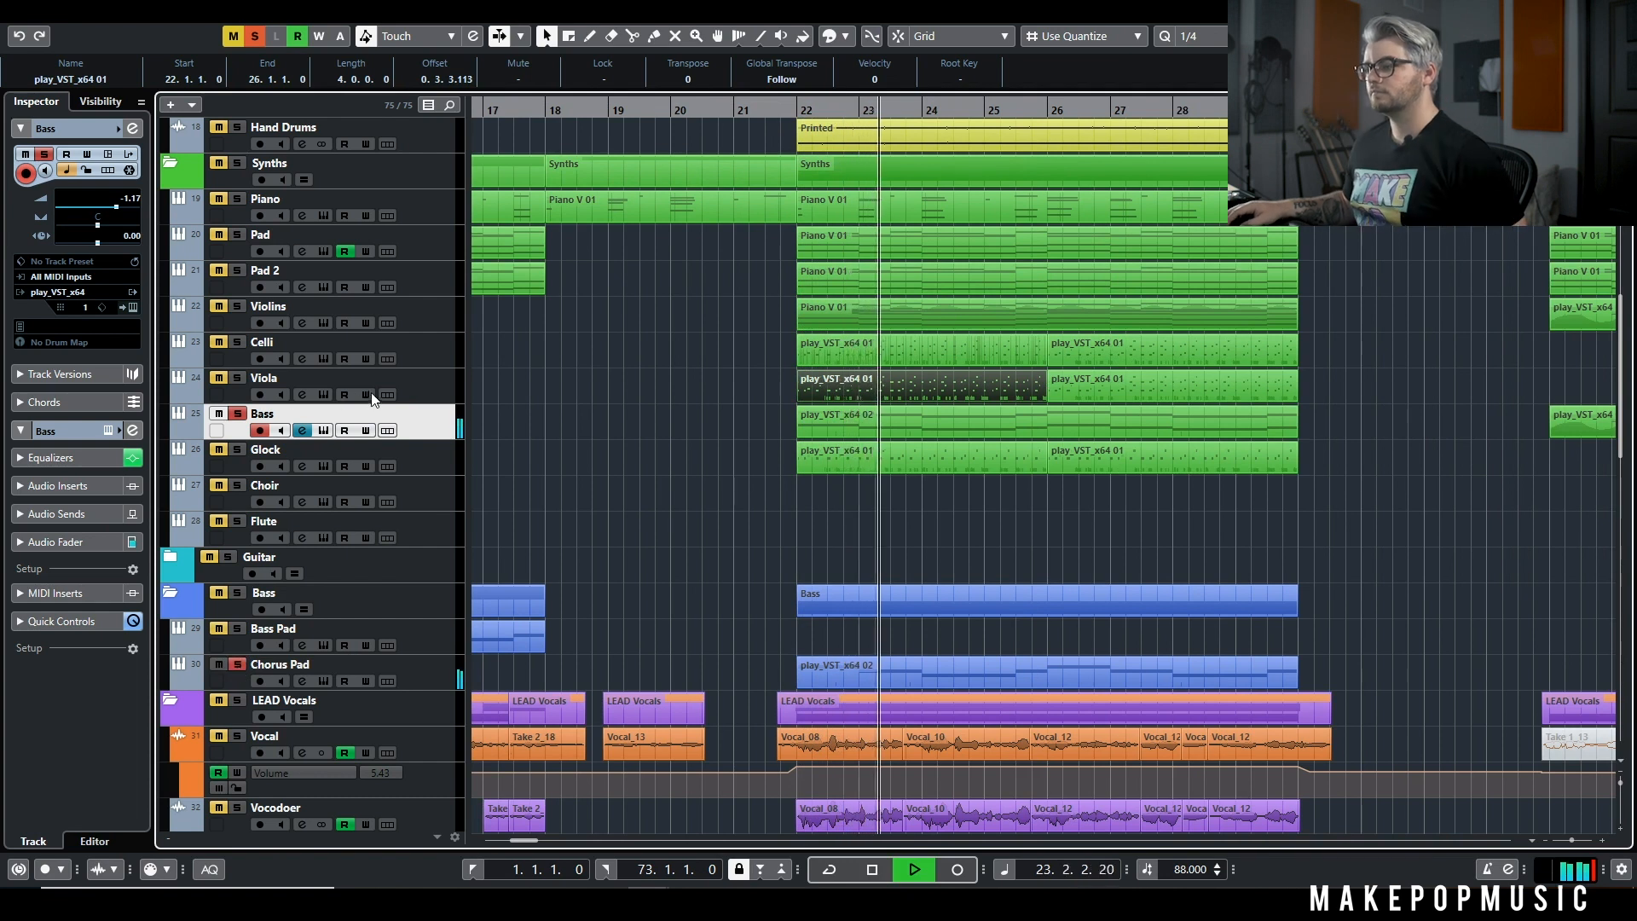
key("space")
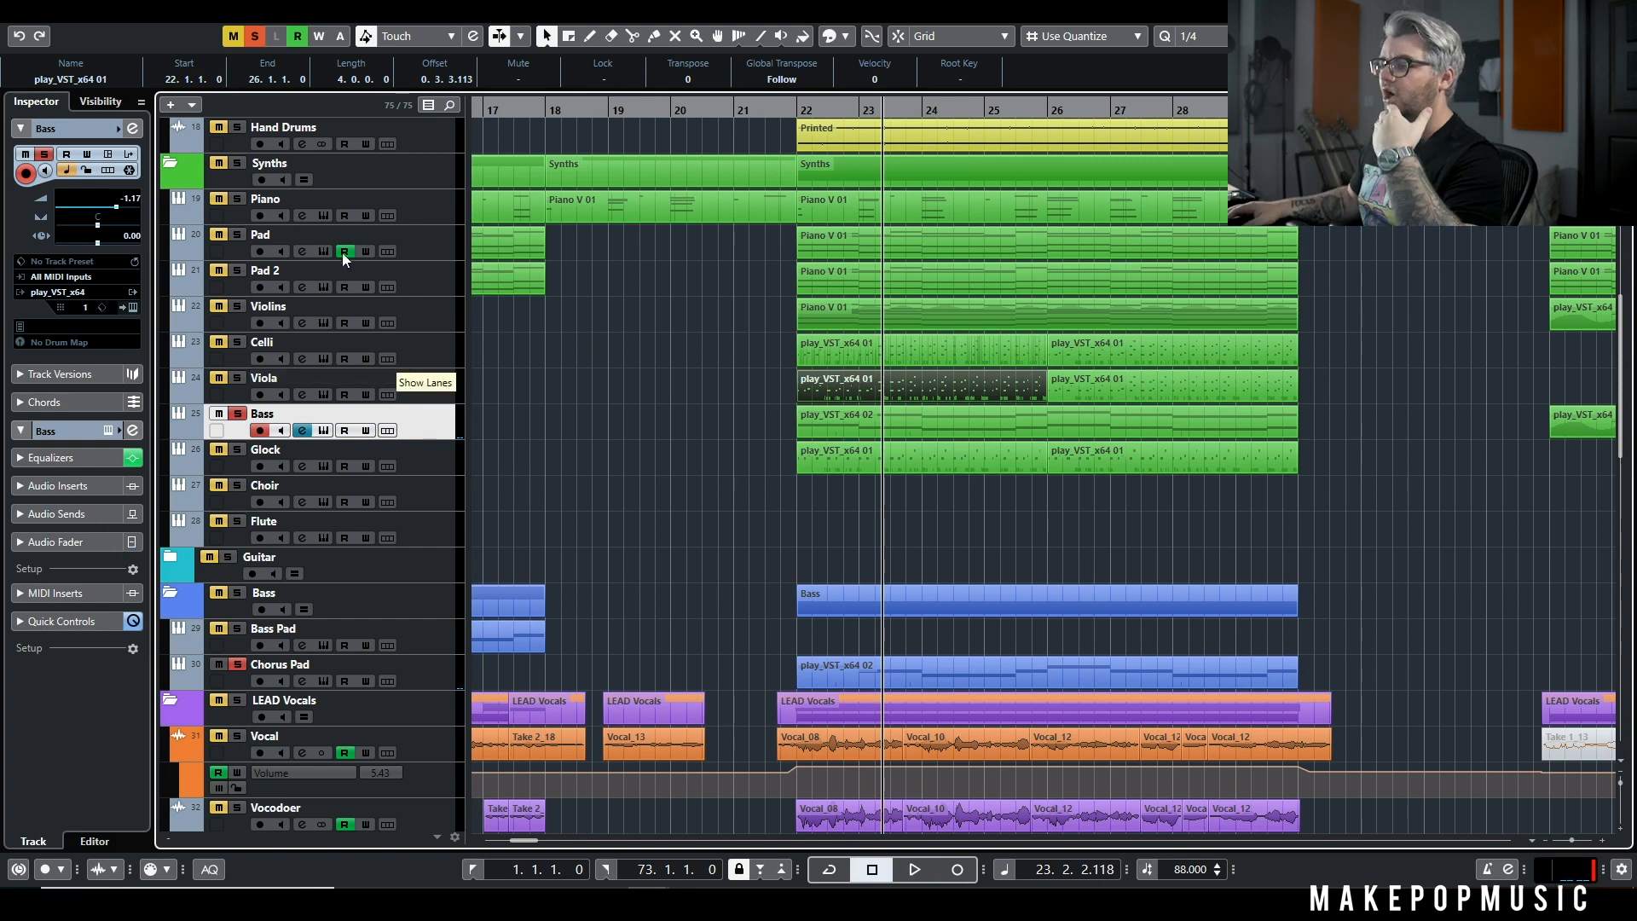
Step: Solo only Glock, play it from about bar 22, and inspect its channel's equalizer and VerbSuite Classics insert
key("s")
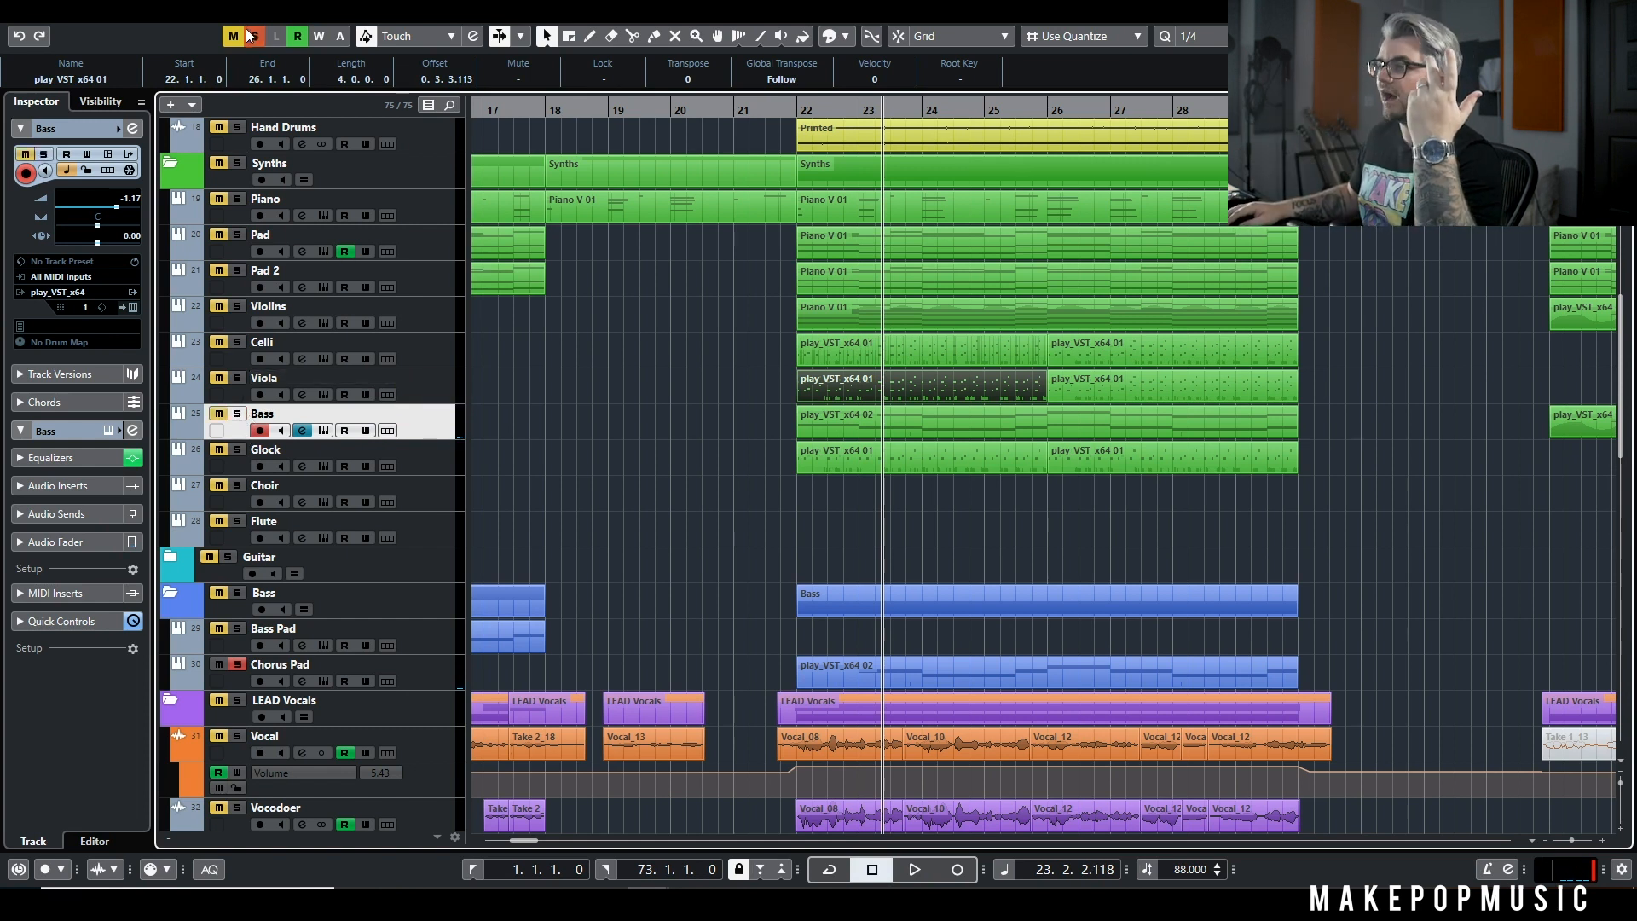
left_click(254, 35)
left_click(237, 450)
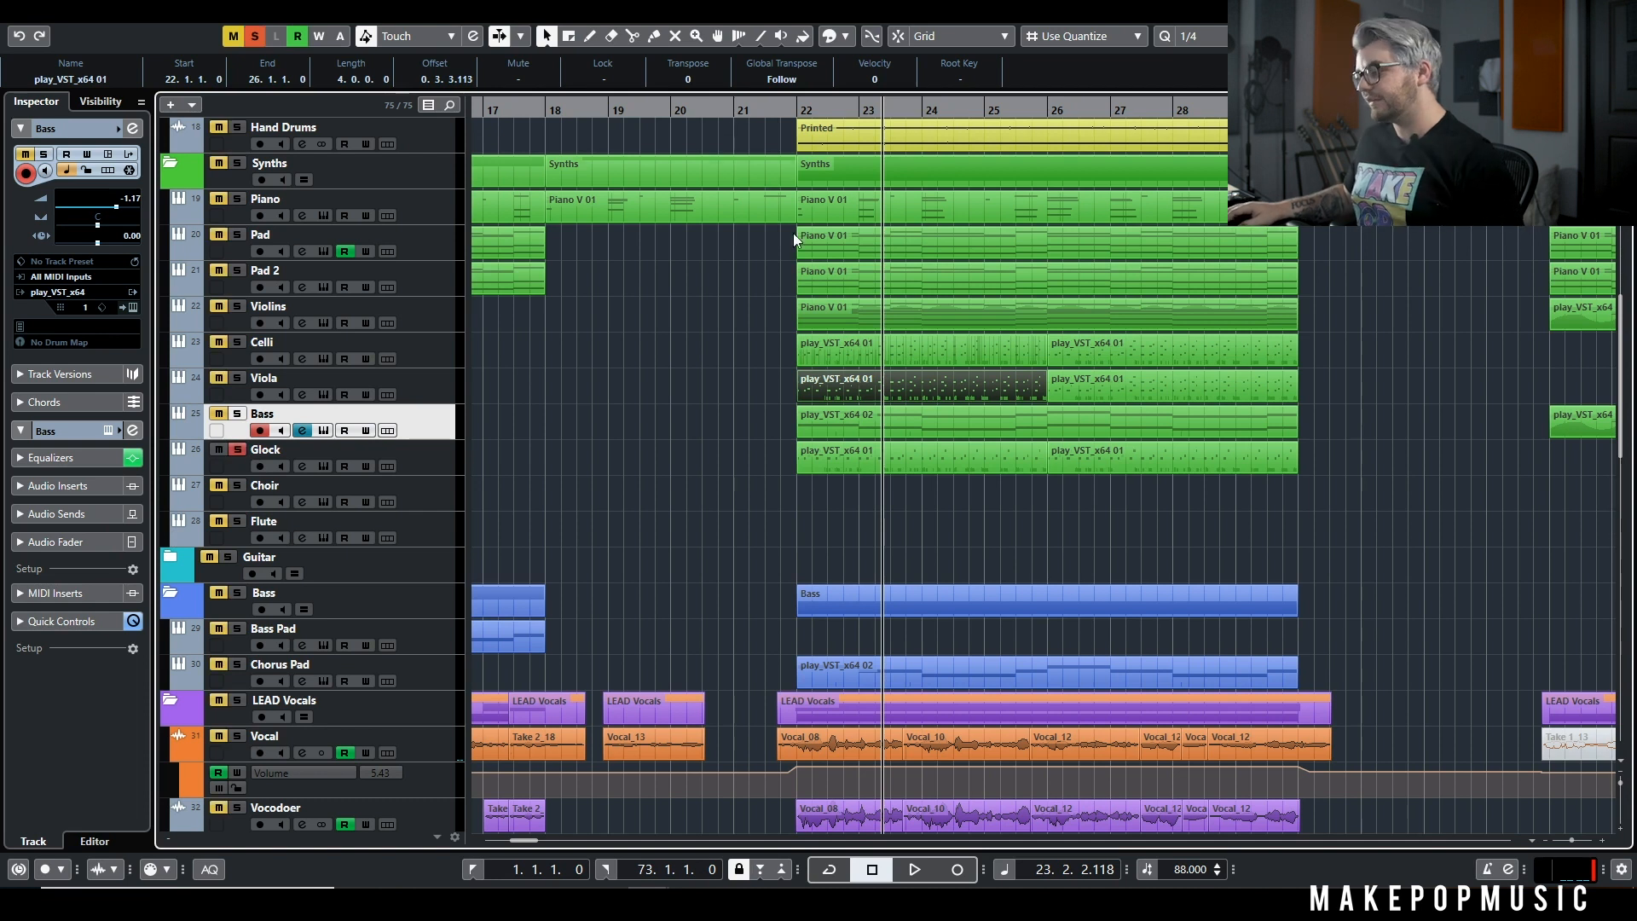
key("alt+space")
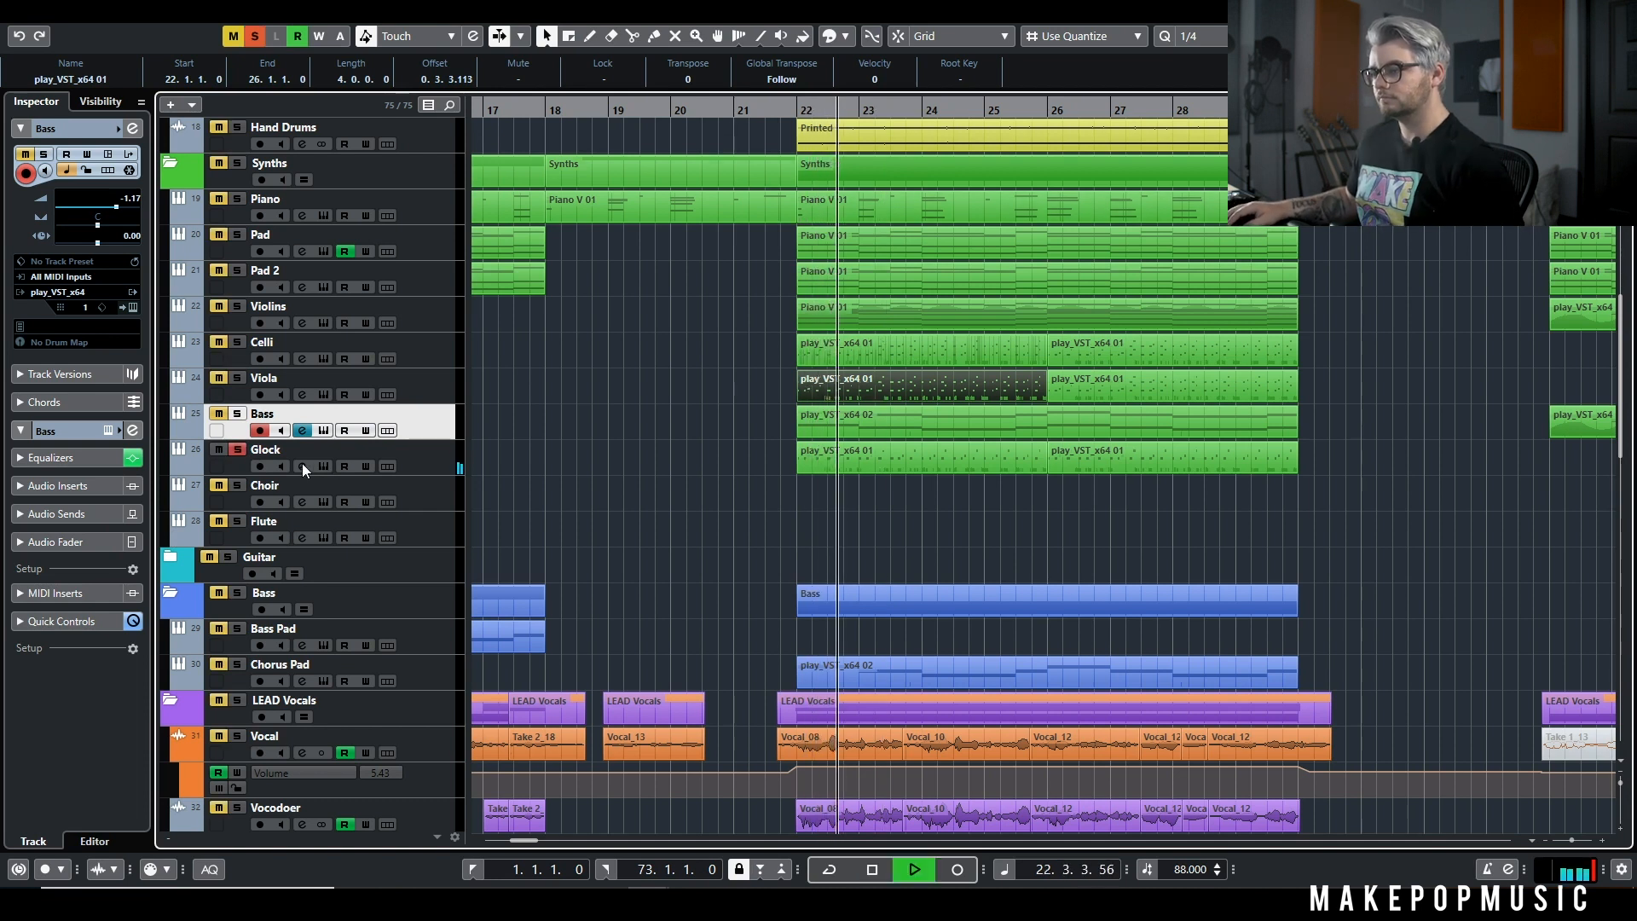
key("space")
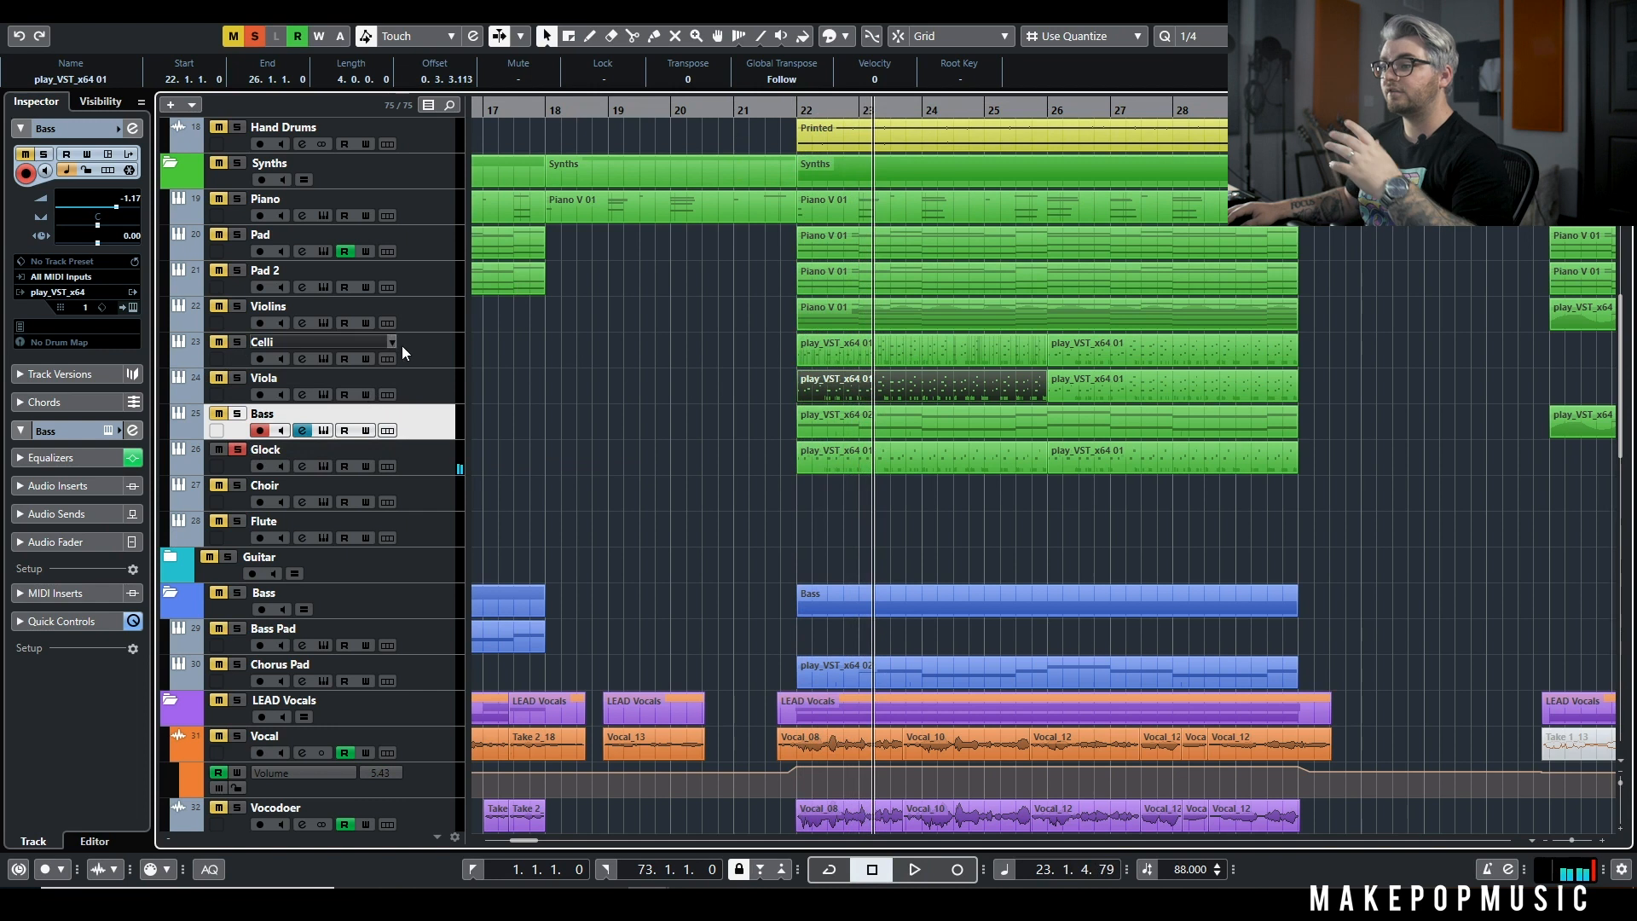
left_click(304, 467)
left_click(752, 259)
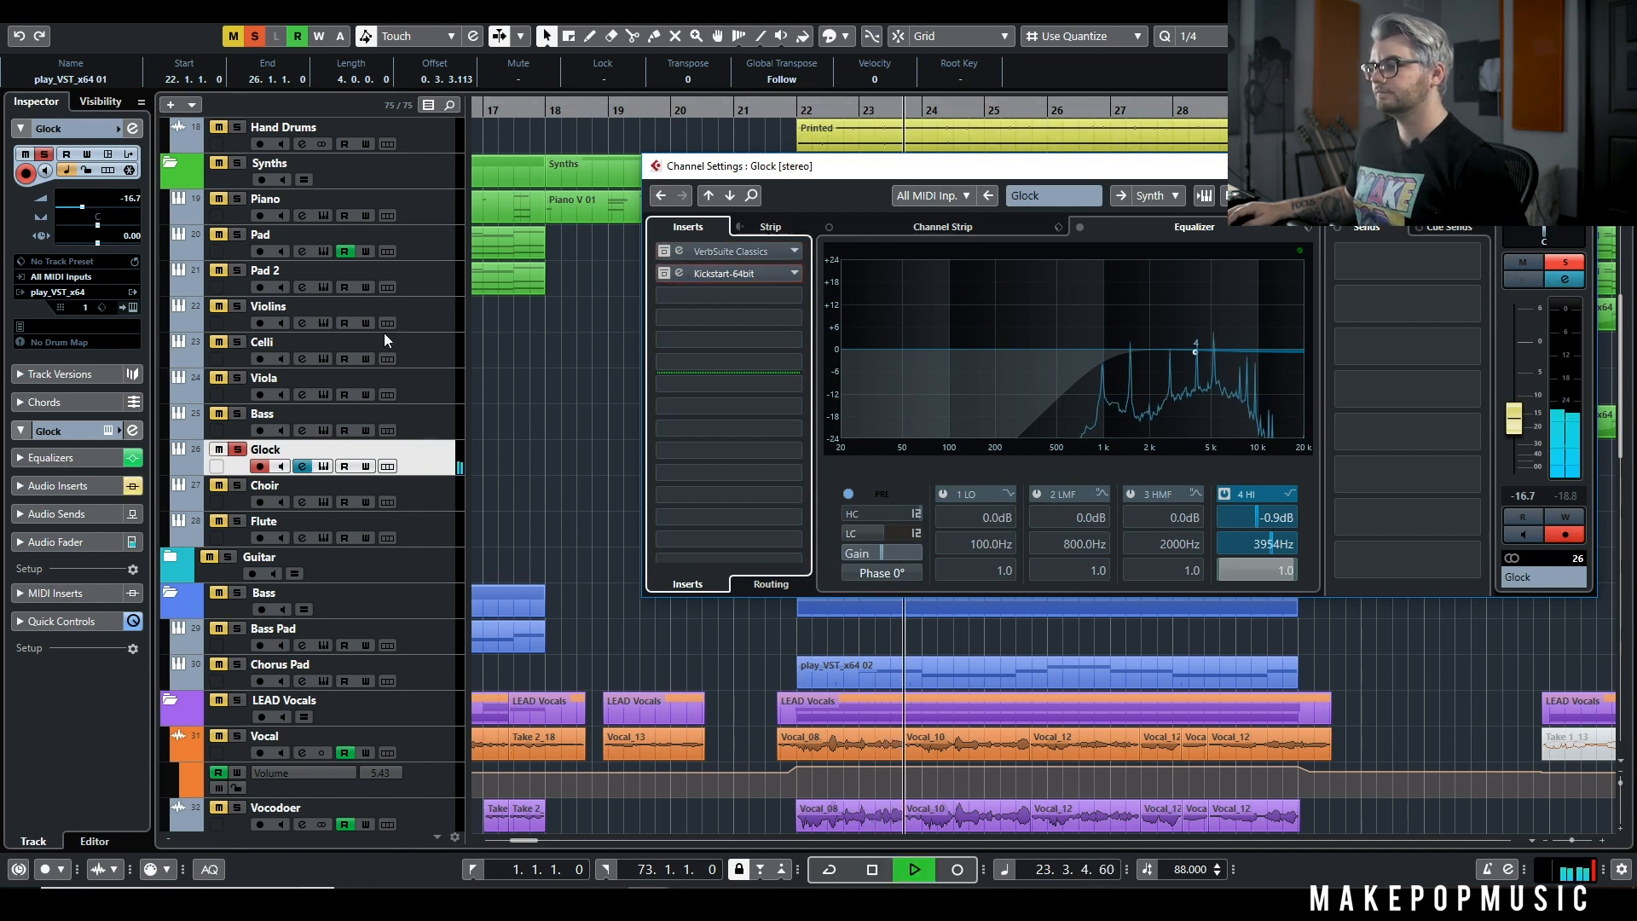
Step: Remove the Glock solo and play the full mix to about bar 25 while toggling the Glock and Bass mutes
left_click(238, 450)
left_click(220, 449)
left_click(218, 415)
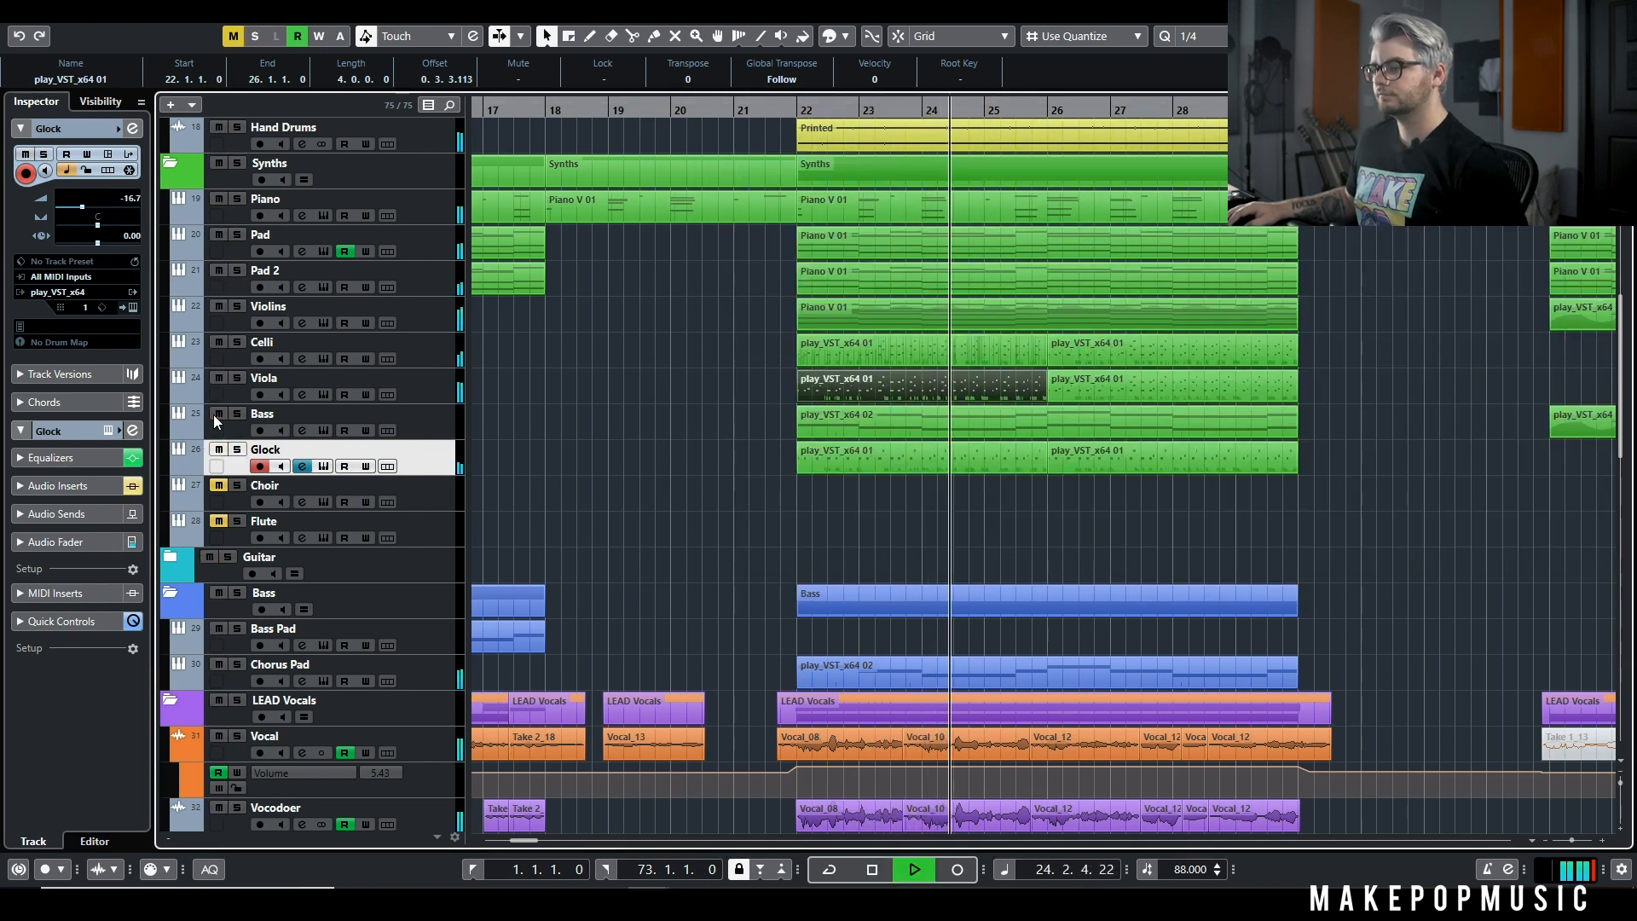
key("space")
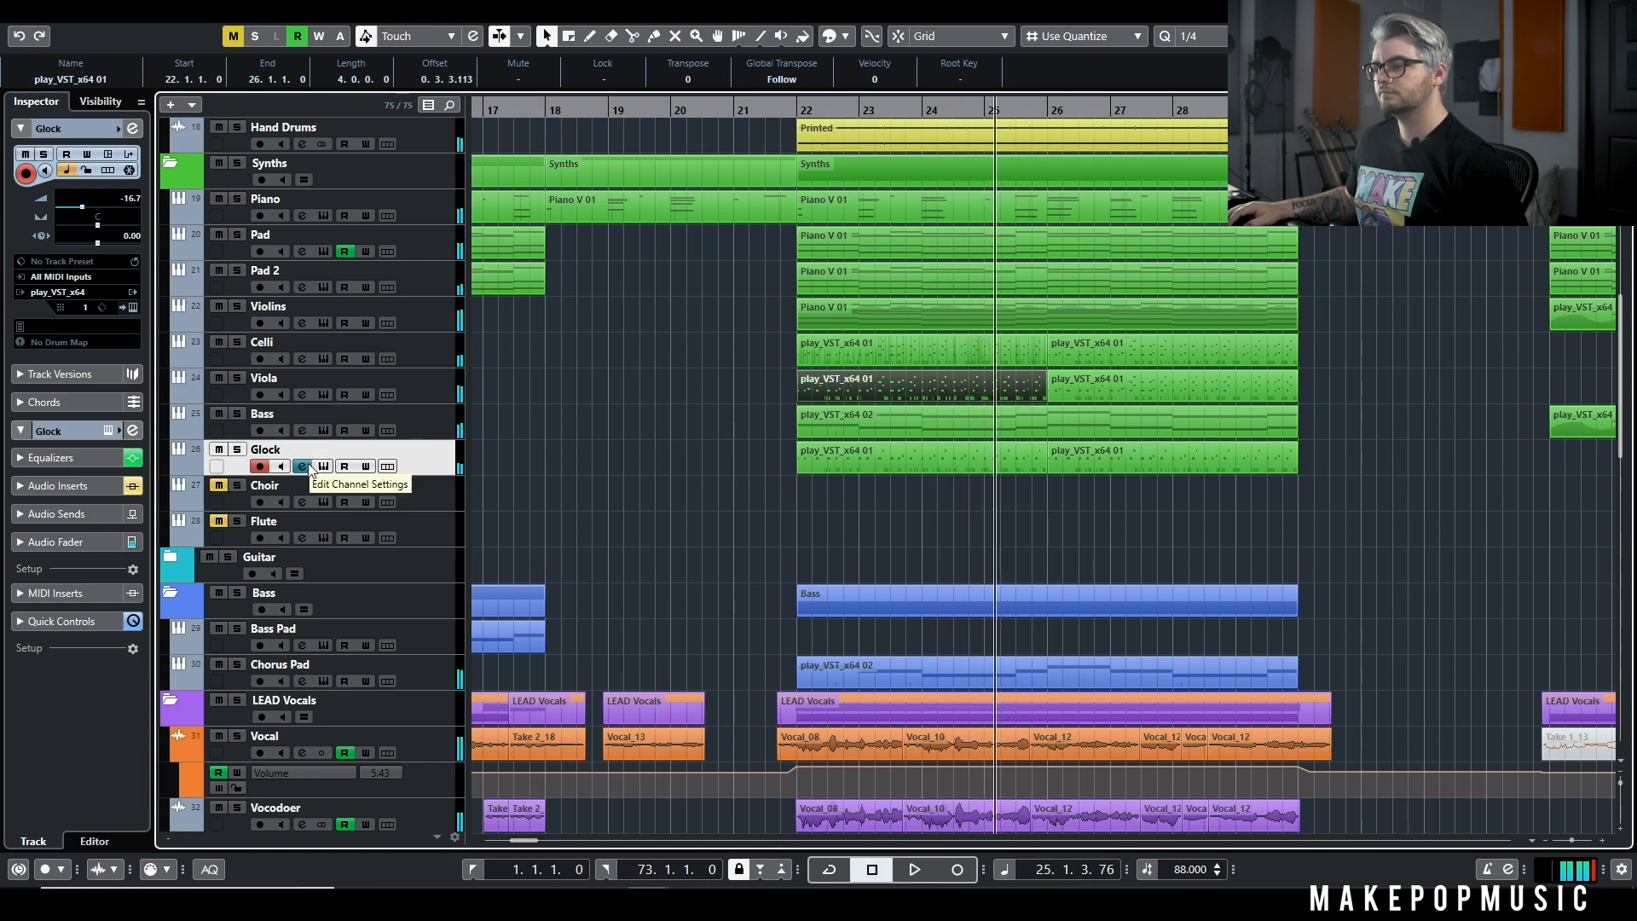
Step: Inspect the VerbSuite Classics and Kickstart inserts on the Glock channel, soloing Glock for playback from about bar 25
left_click(300, 467)
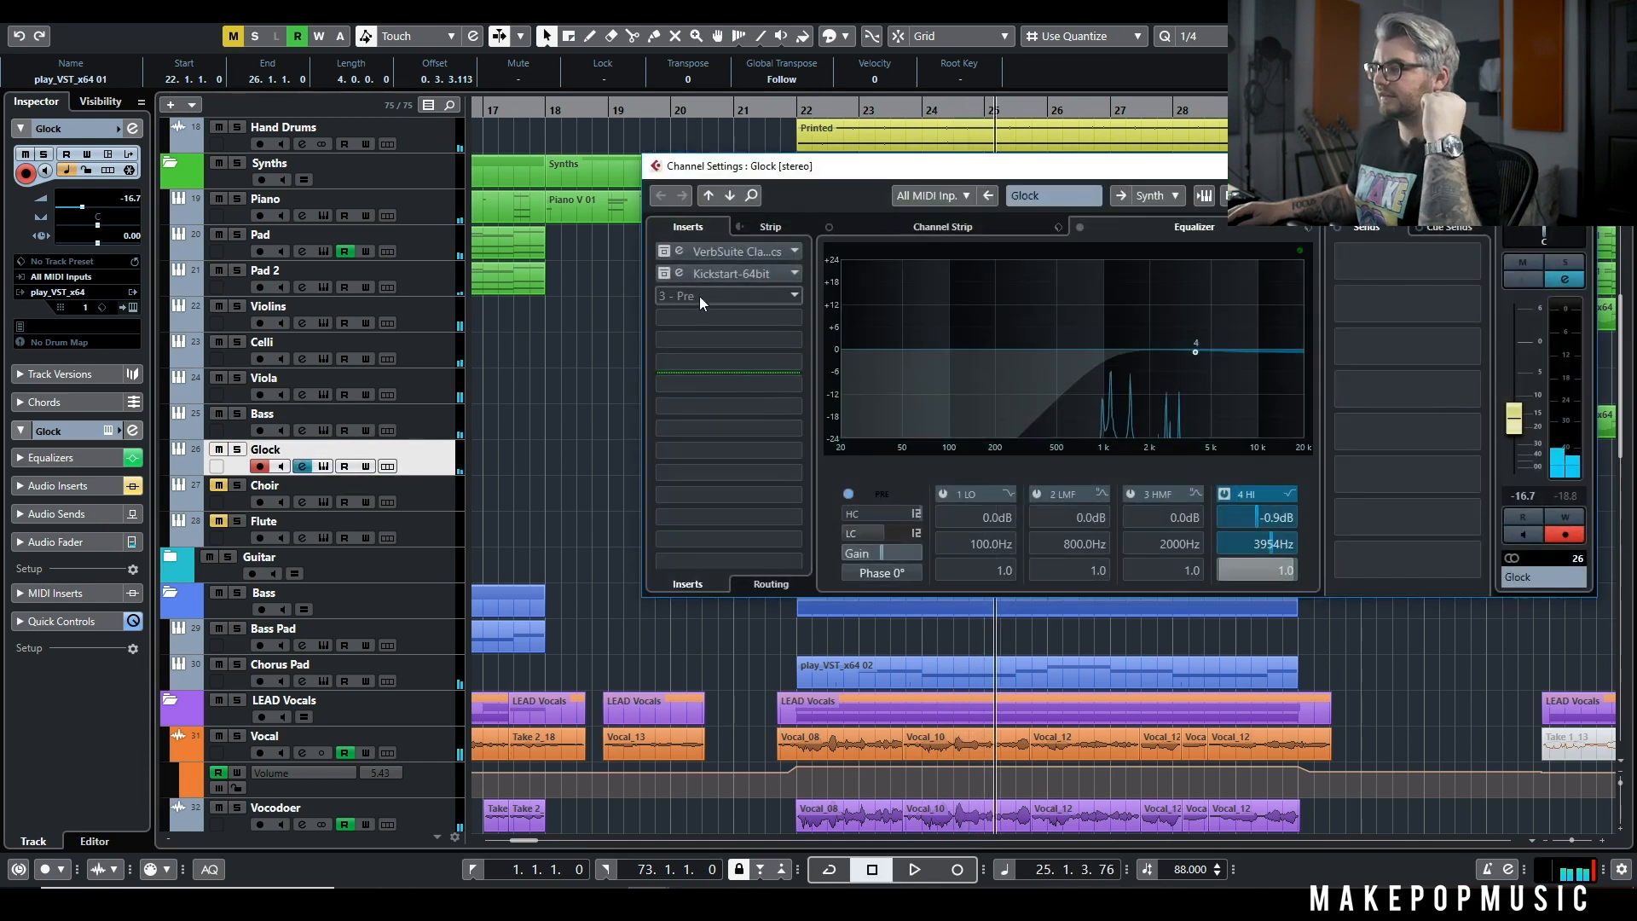
left_click(699, 254)
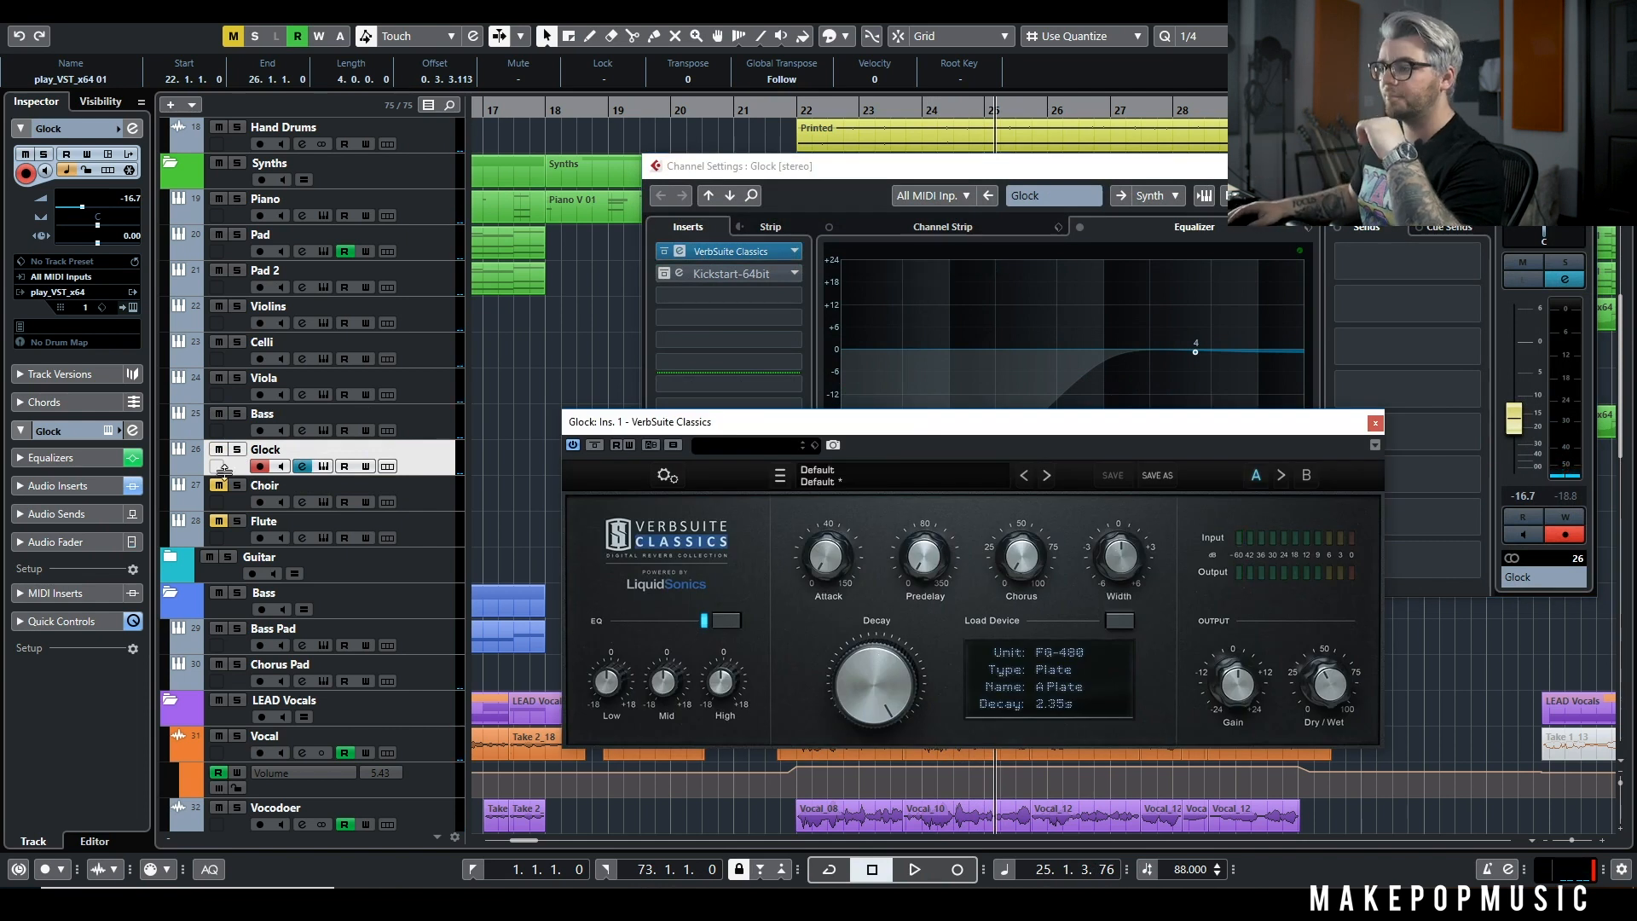
left_click(238, 449)
left_click(1373, 422)
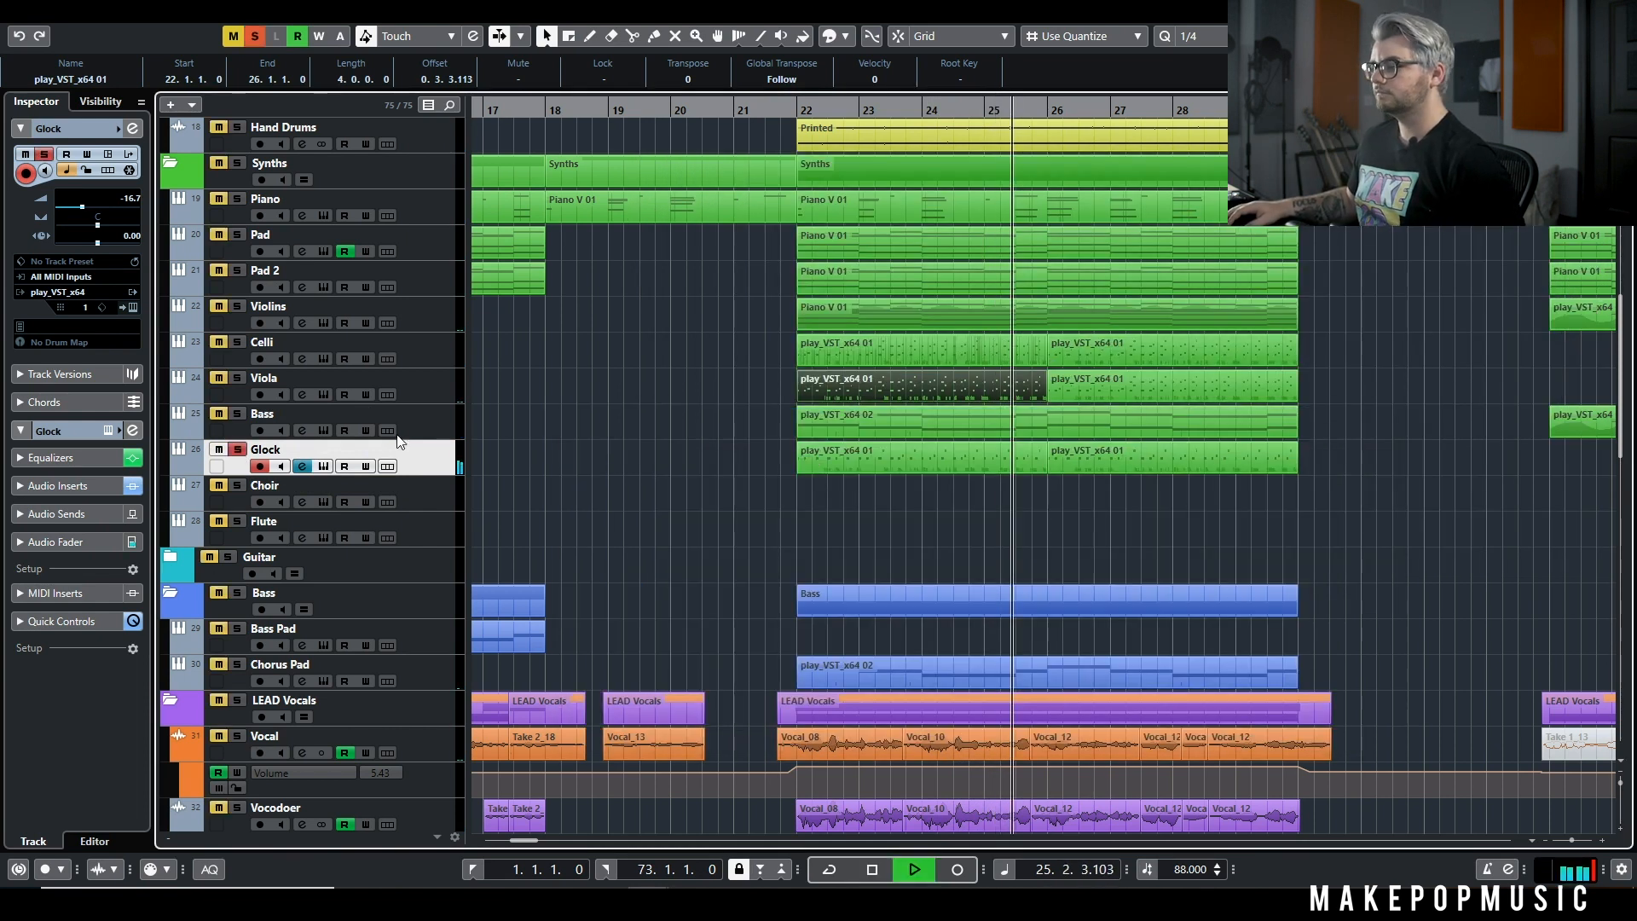
left_click(300, 465)
key("space")
left_click(709, 275)
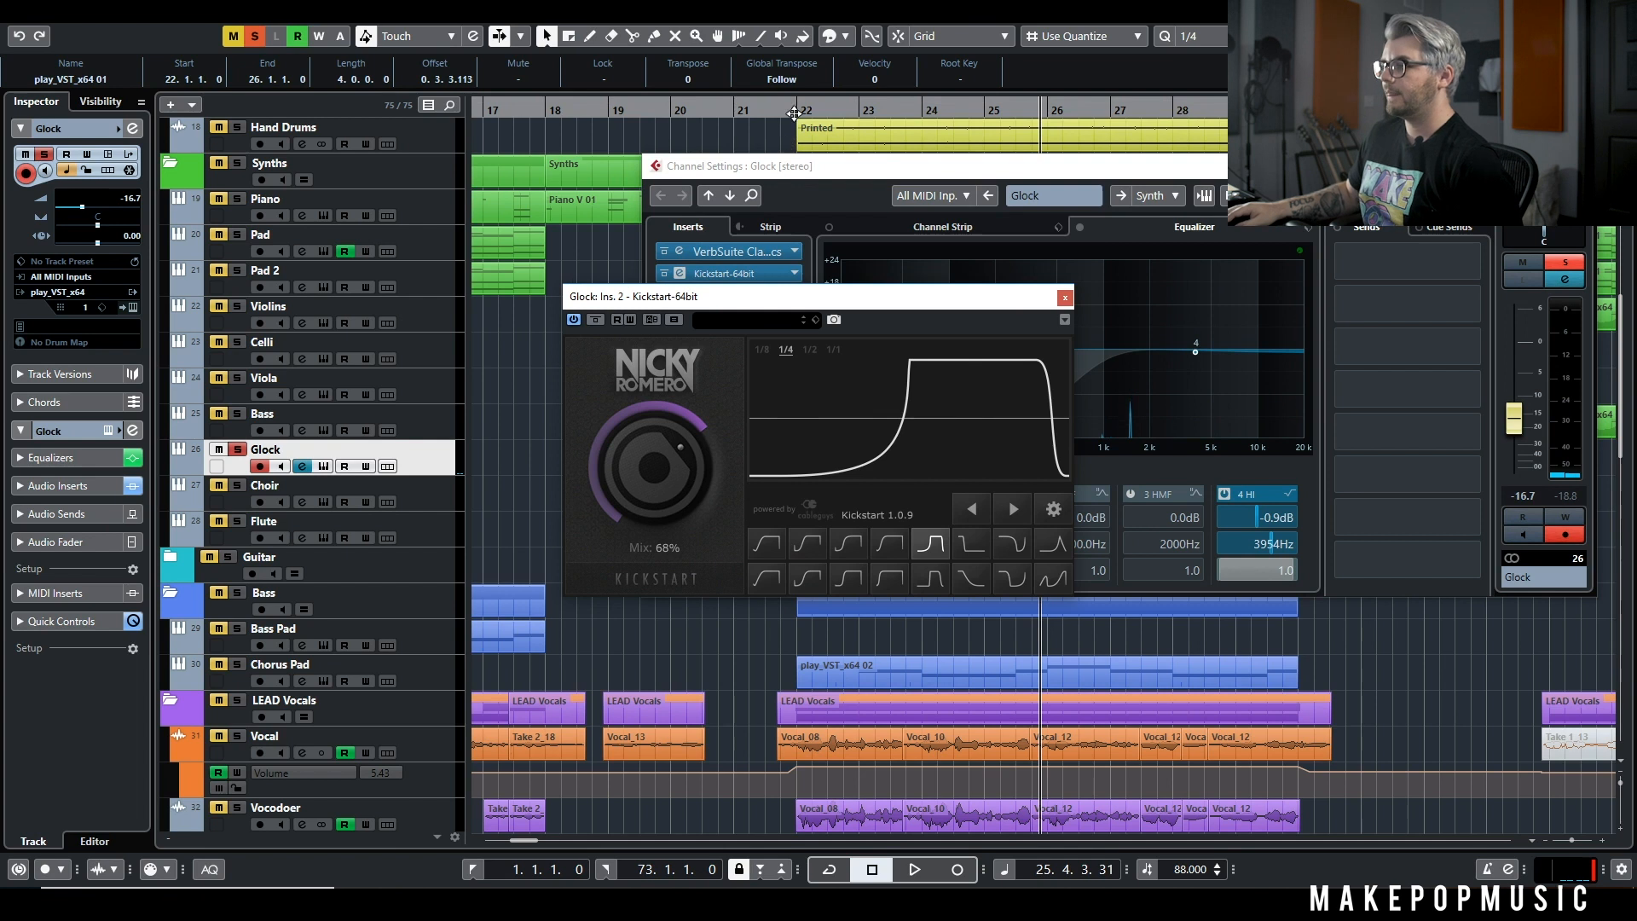
Step: Play the full mix from bar 22 without the Glock solo and set Glock's volume to -17.3
left_click(794, 114)
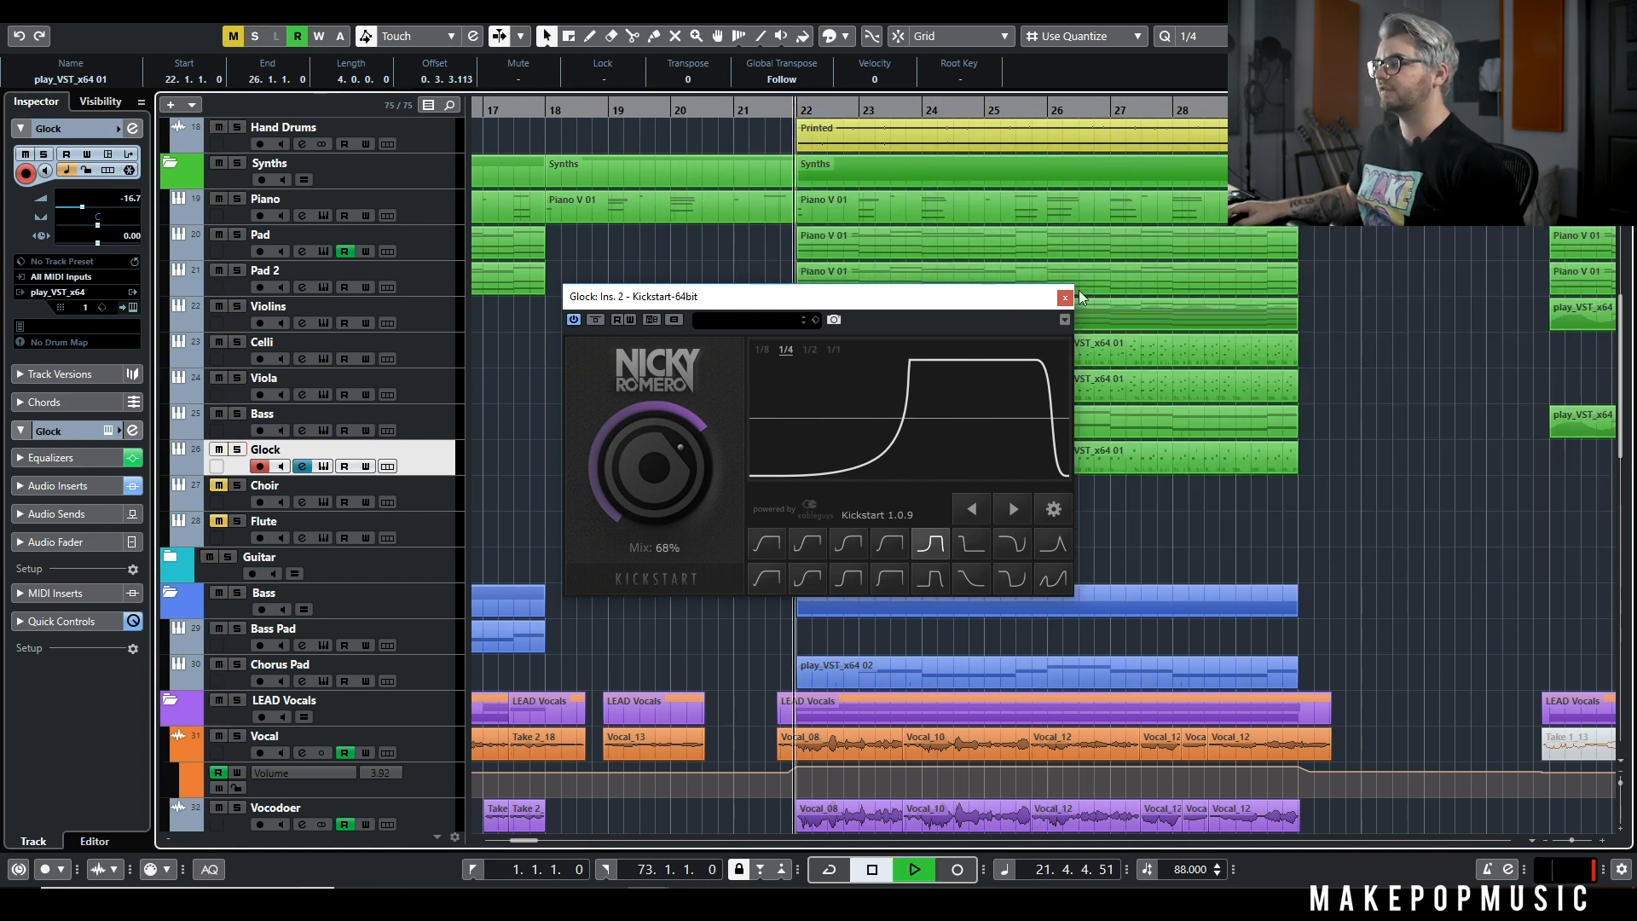
left_click(1065, 297)
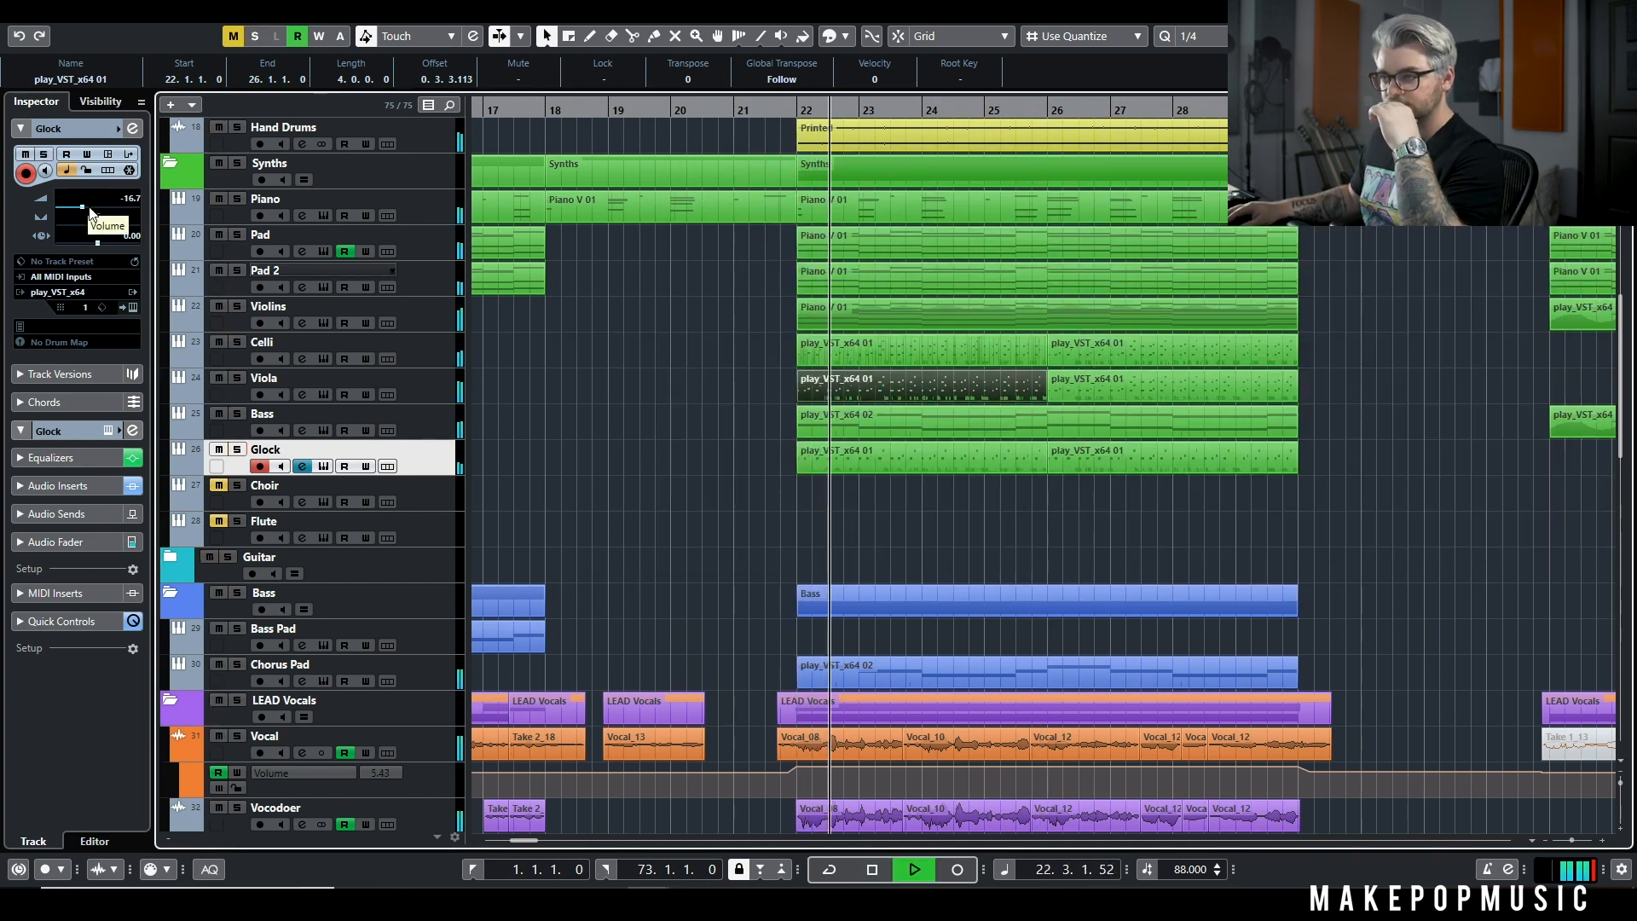
scroll(92, 212, "up", 5)
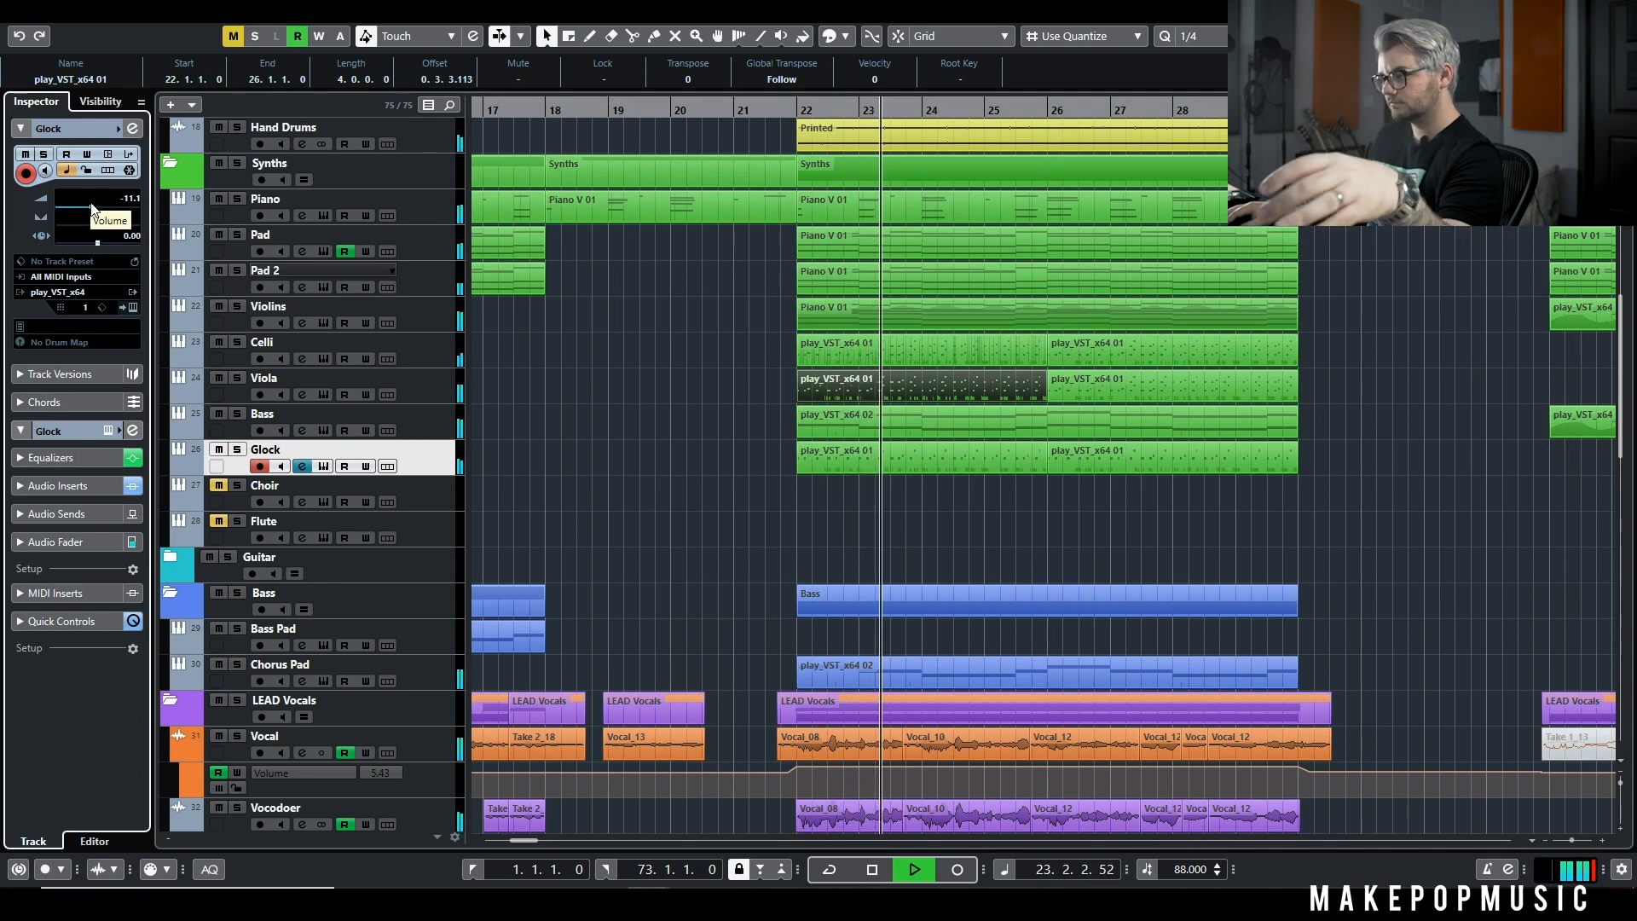
scroll(92, 209, "down", 6)
key("space")
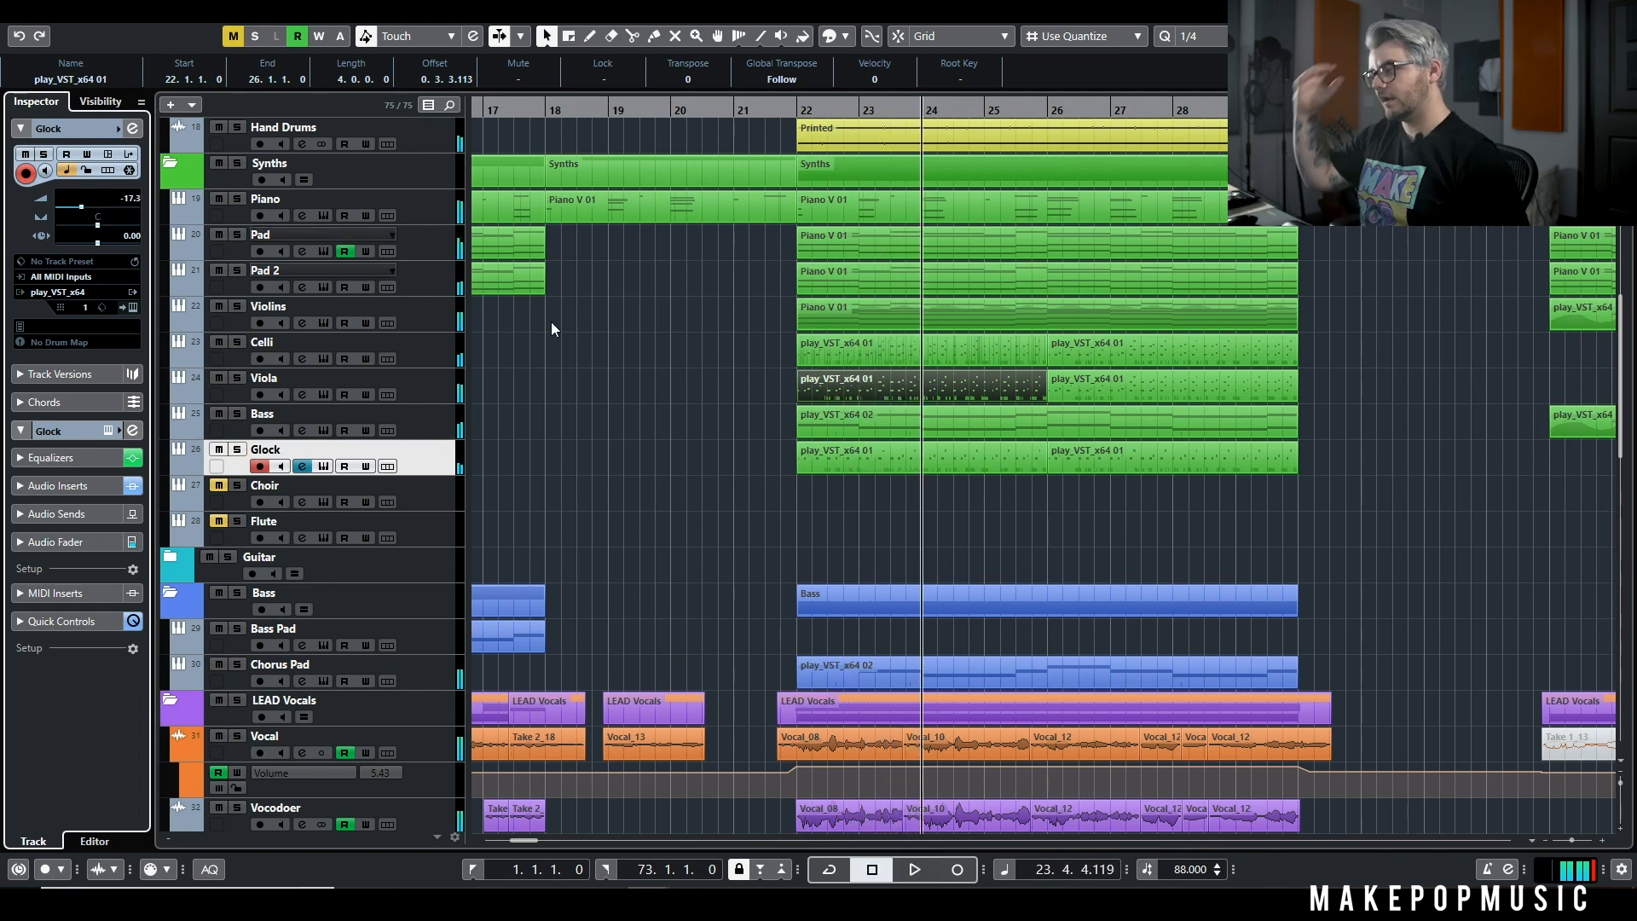
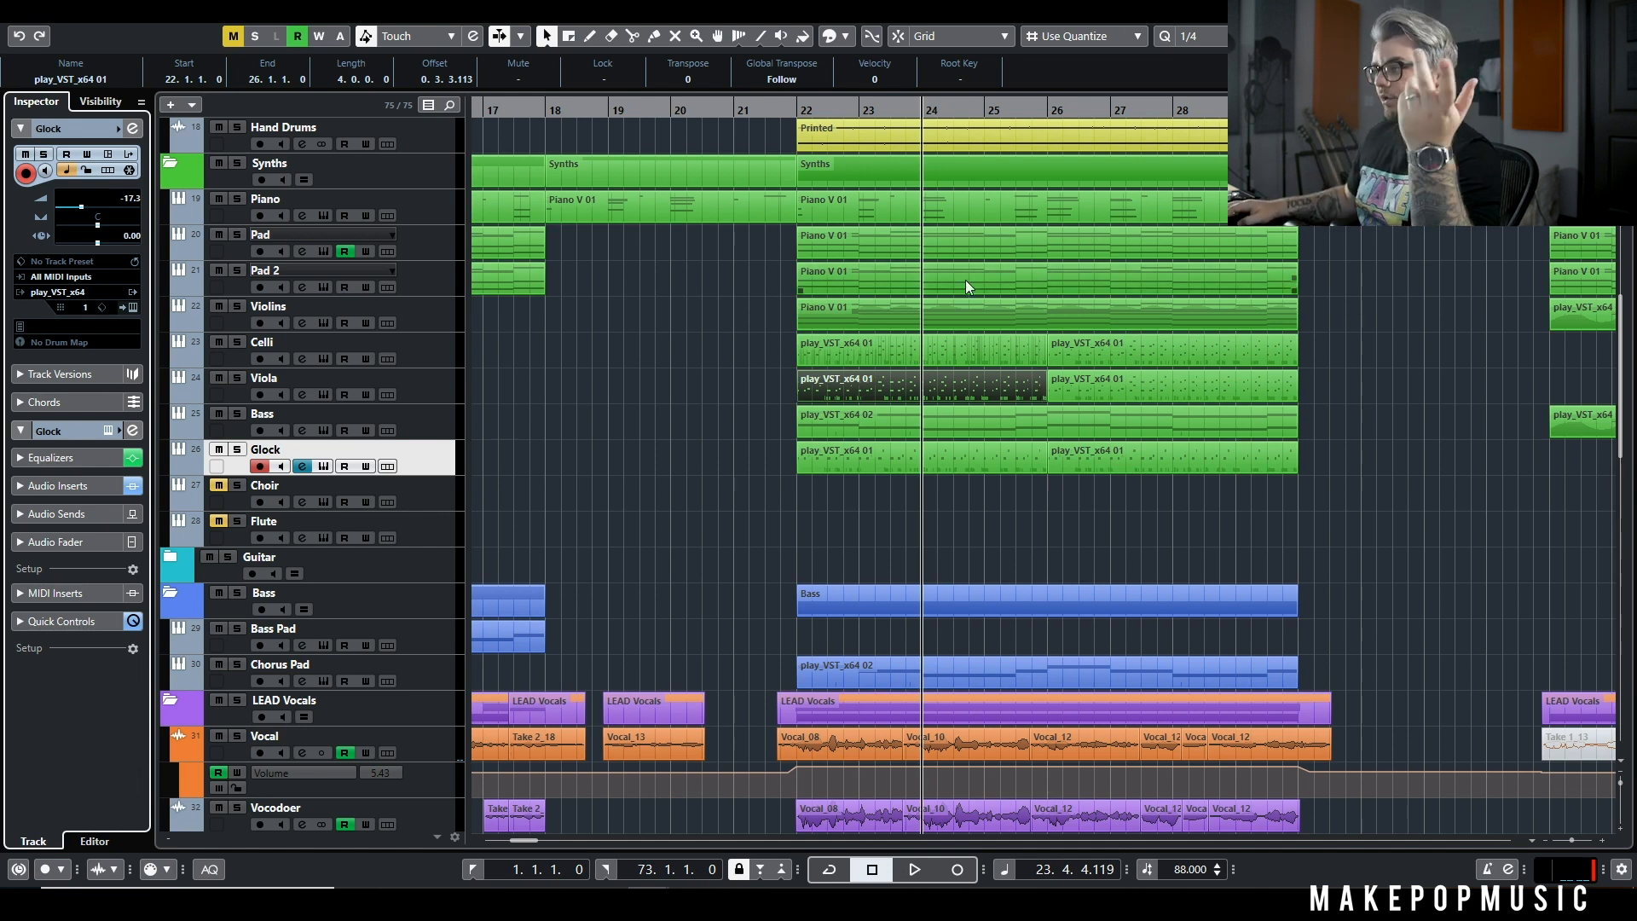
Step: Select the Clock track's events from bar 22 to about bar 30 to point out the FX part
scroll(947, 460, "down", 4)
scroll(811, 427, "down", 4)
left_click(804, 530)
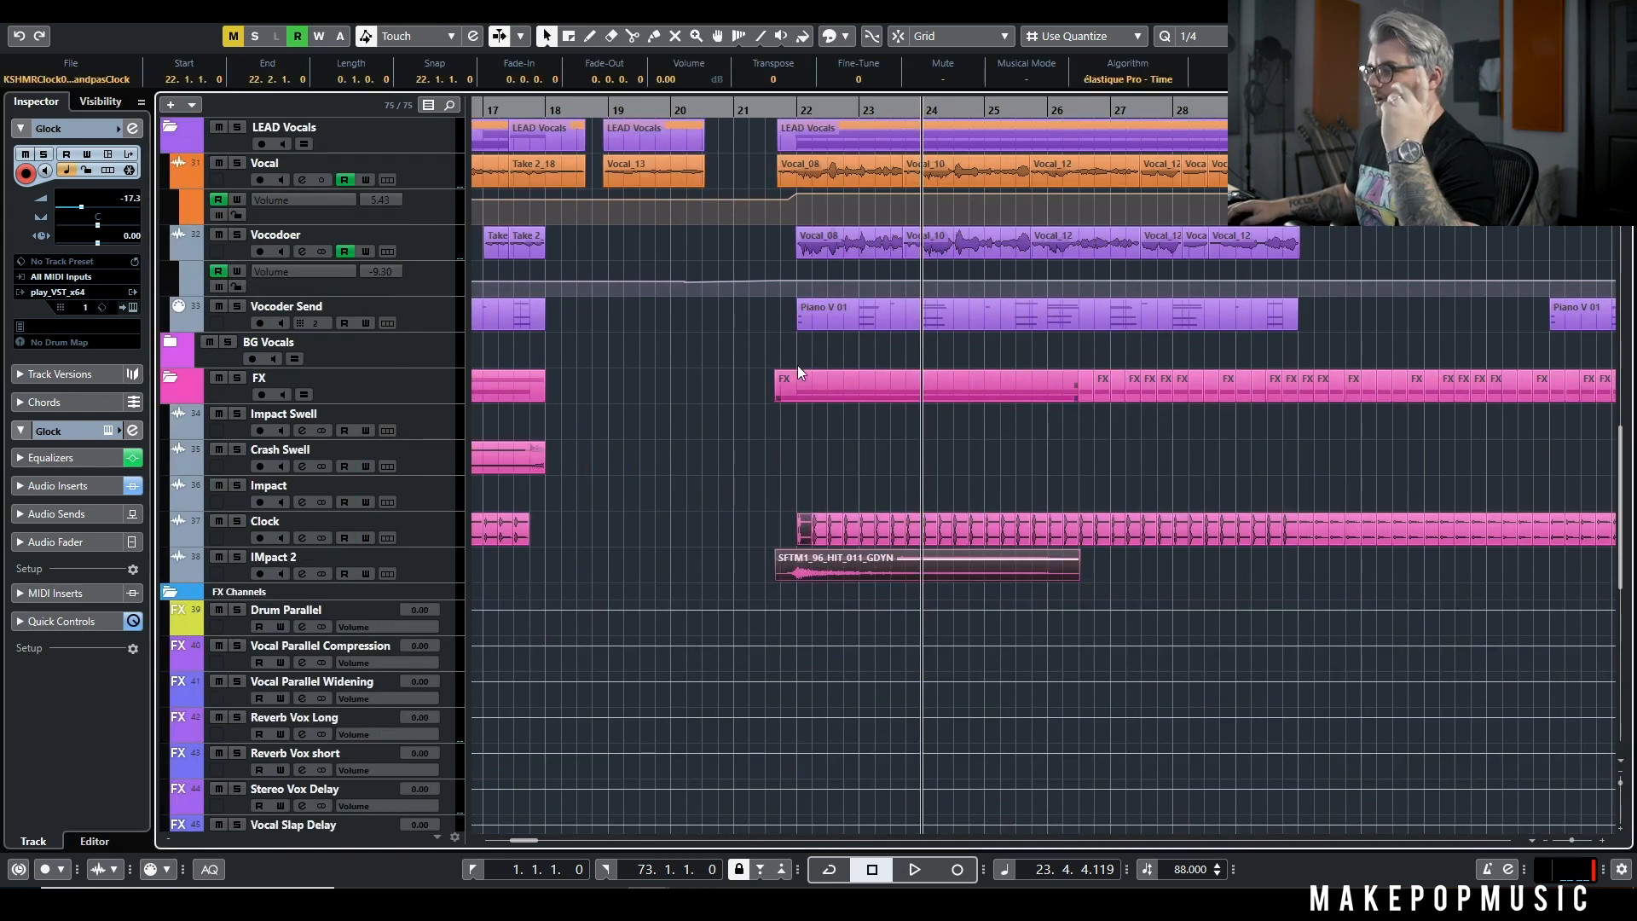
left_click_drag(775, 494, 1273, 543)
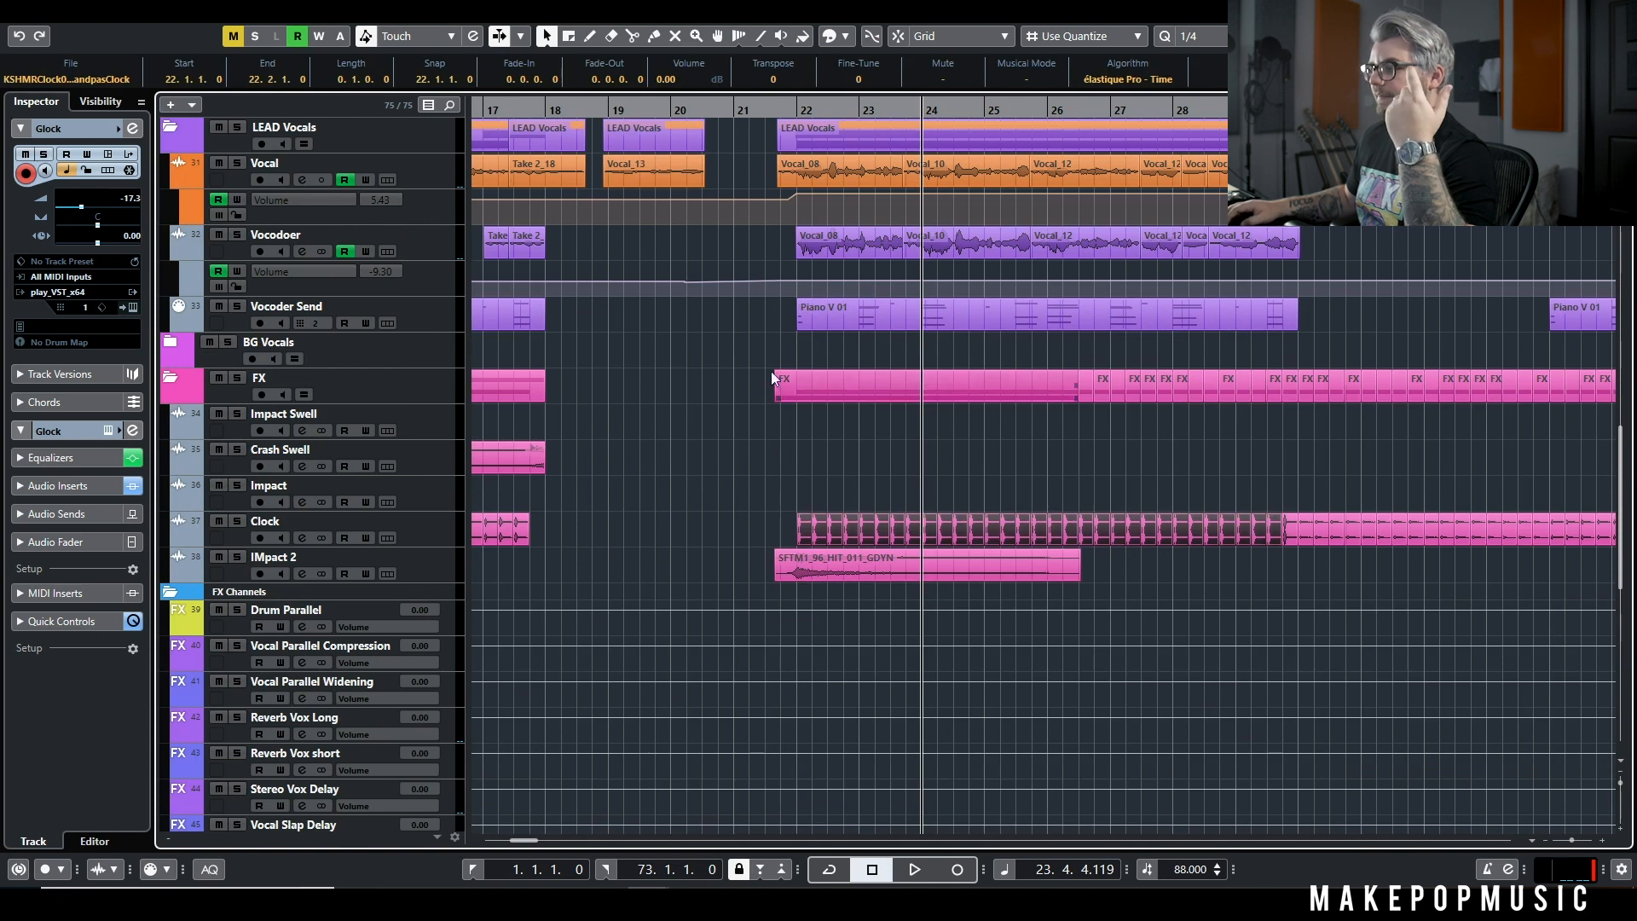
Step: Play from just before bar 22, solo Vocodoer, Vocoder Send and Vocal one after another, and clear all solos
left_click(774, 114)
key("space")
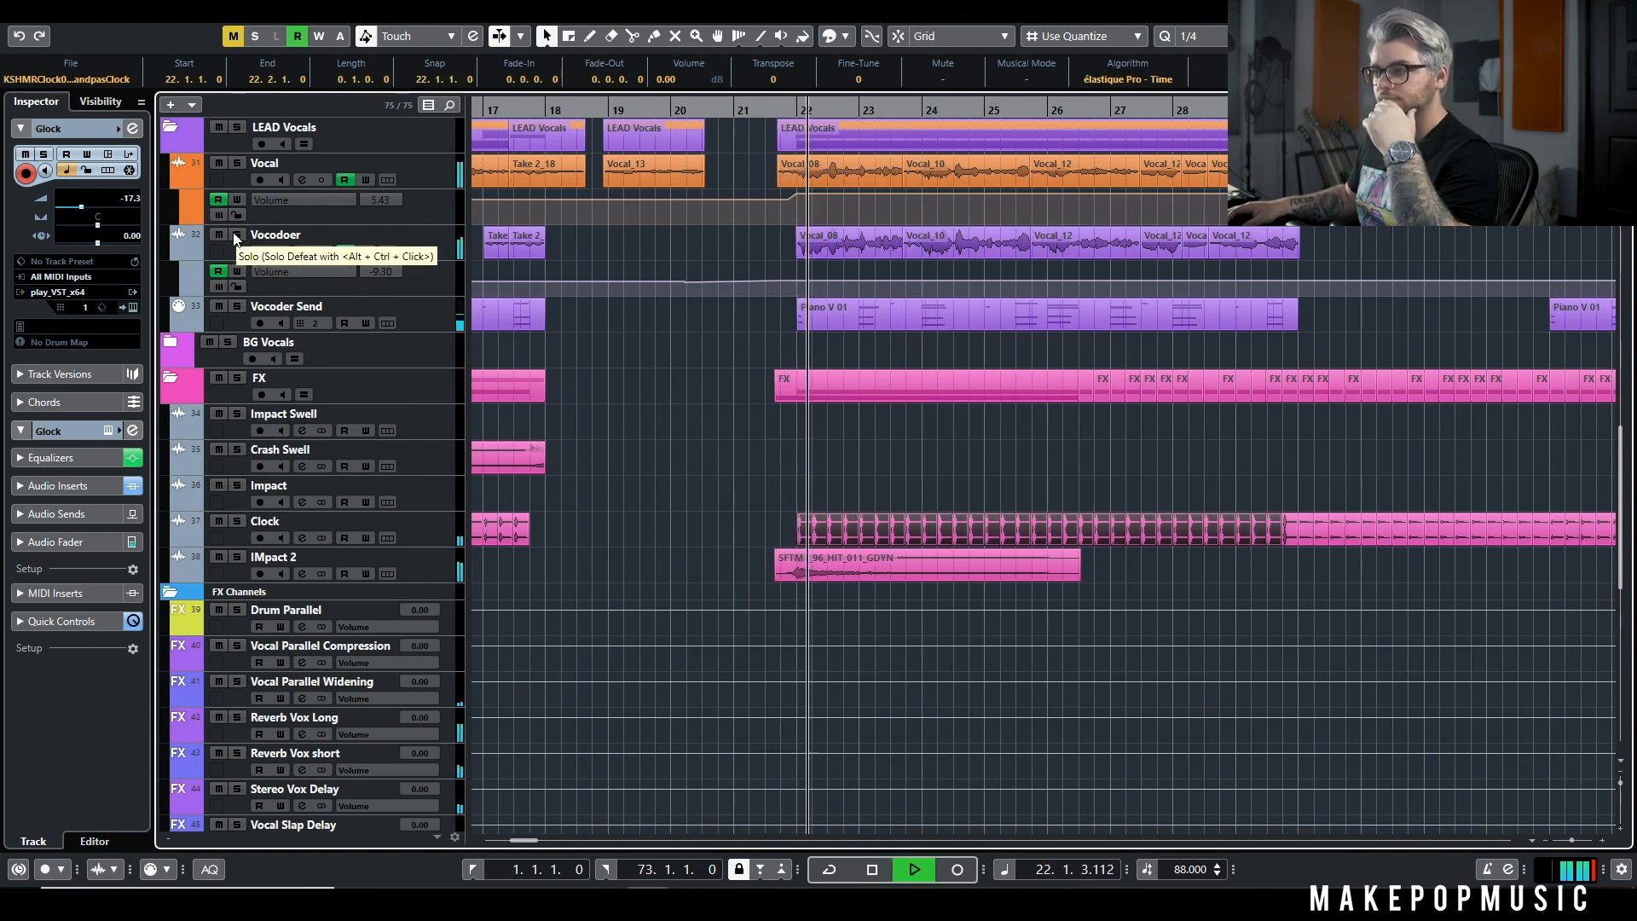
left_click(237, 236)
left_click(243, 307)
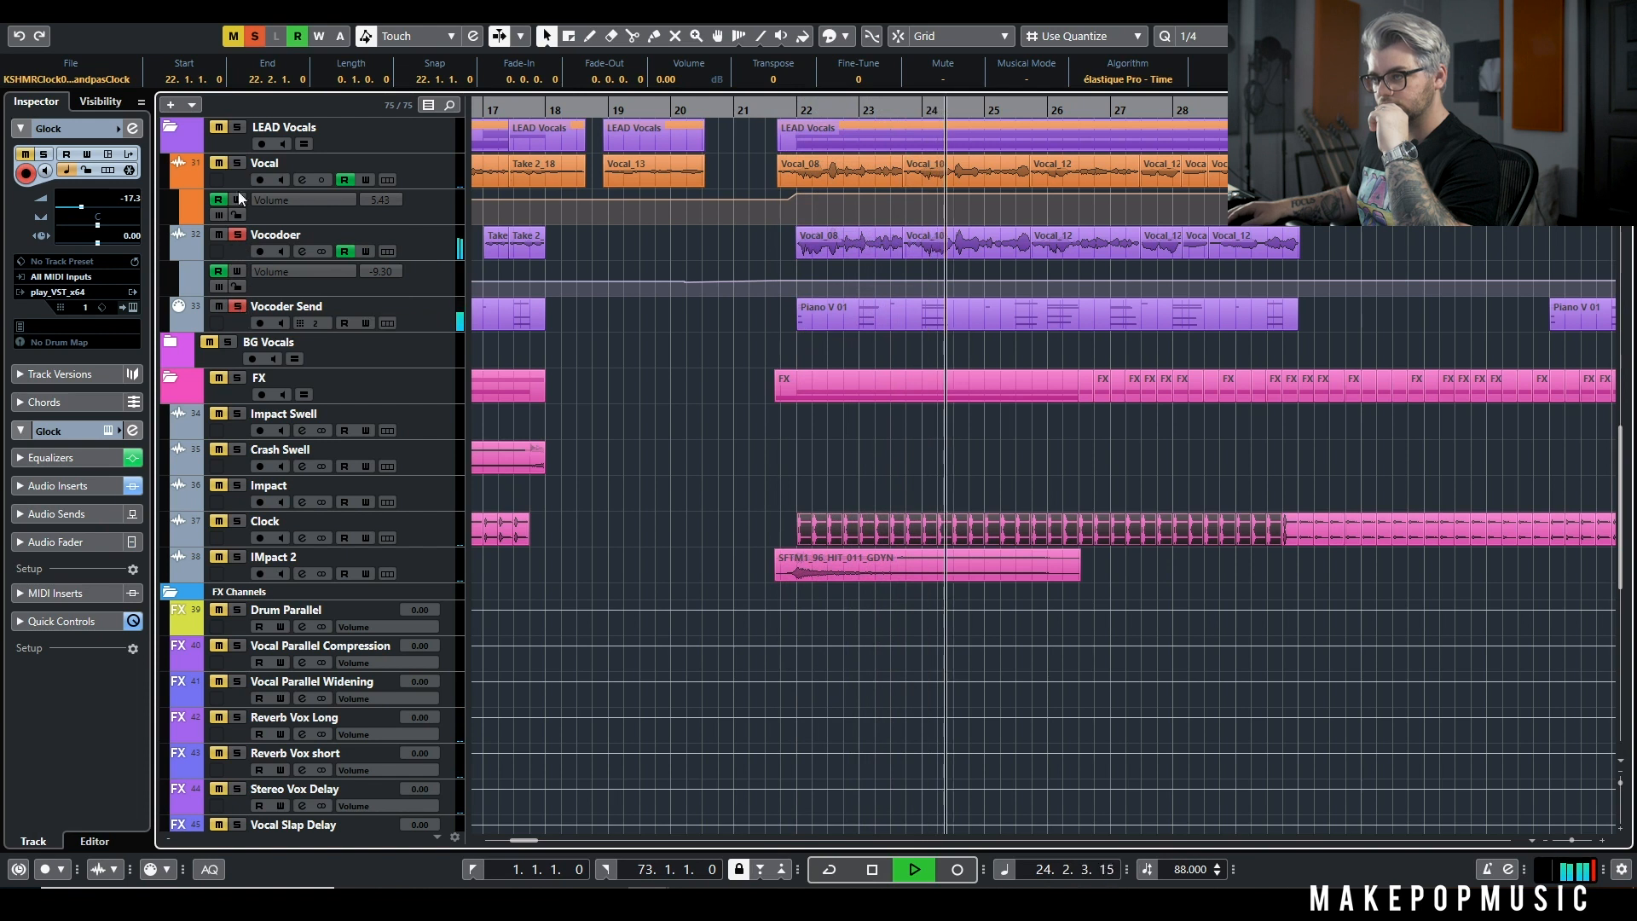
left_click(237, 163)
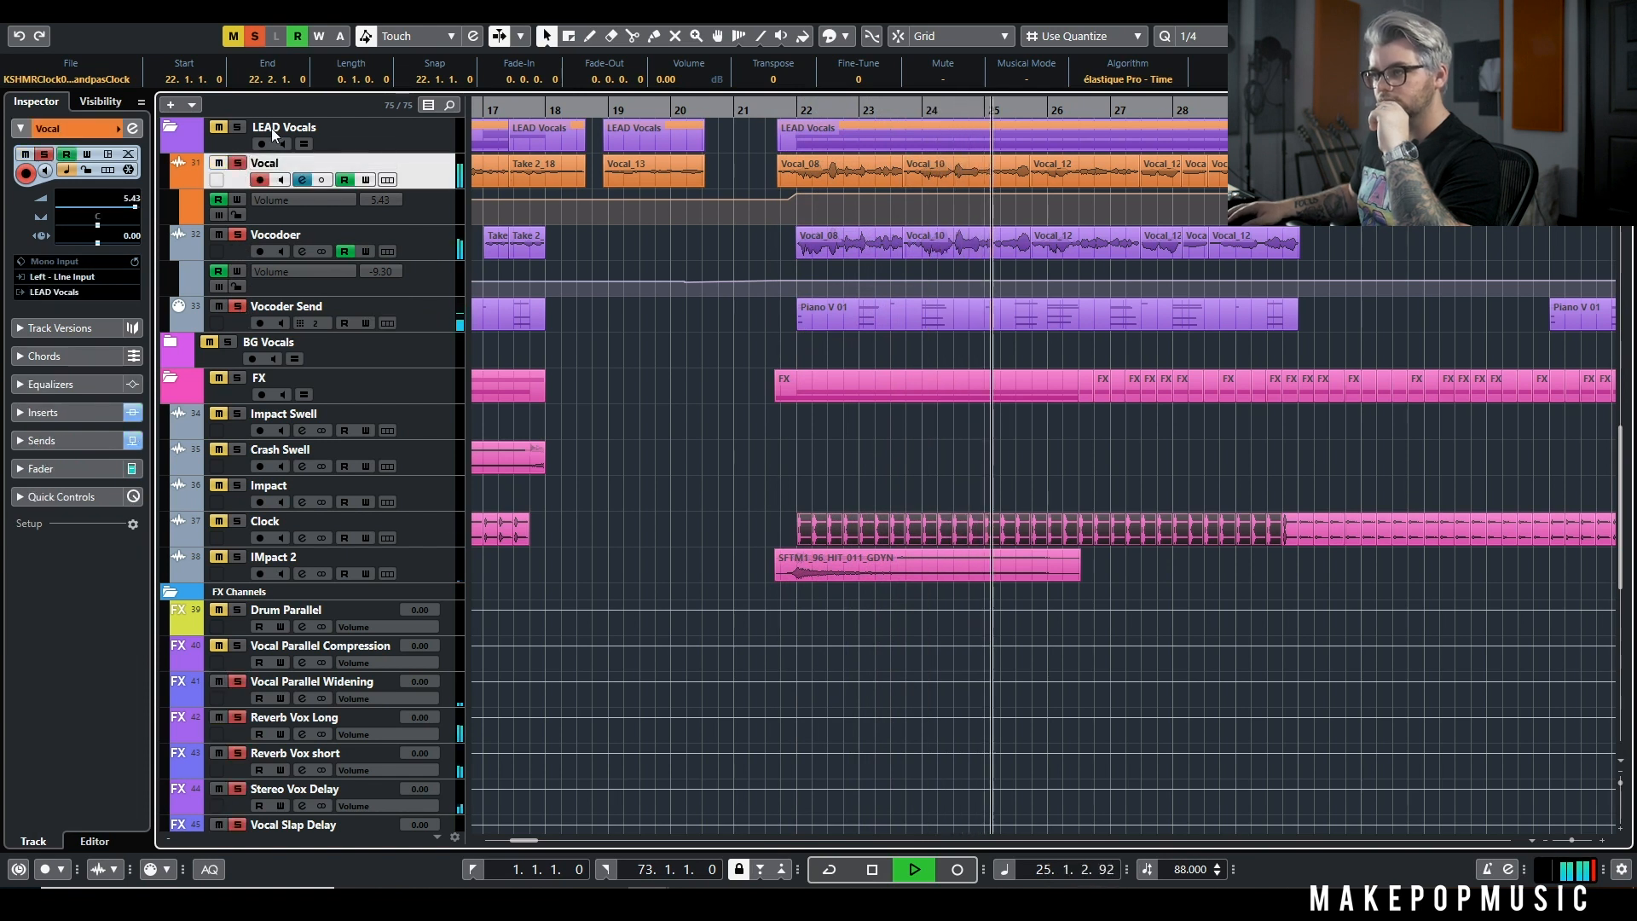
left_click(254, 36)
Step: Play the full mix to about bar 26 while reviewing the tracks in a wider view of the arrangement
scroll(1270, 484, "up", 10)
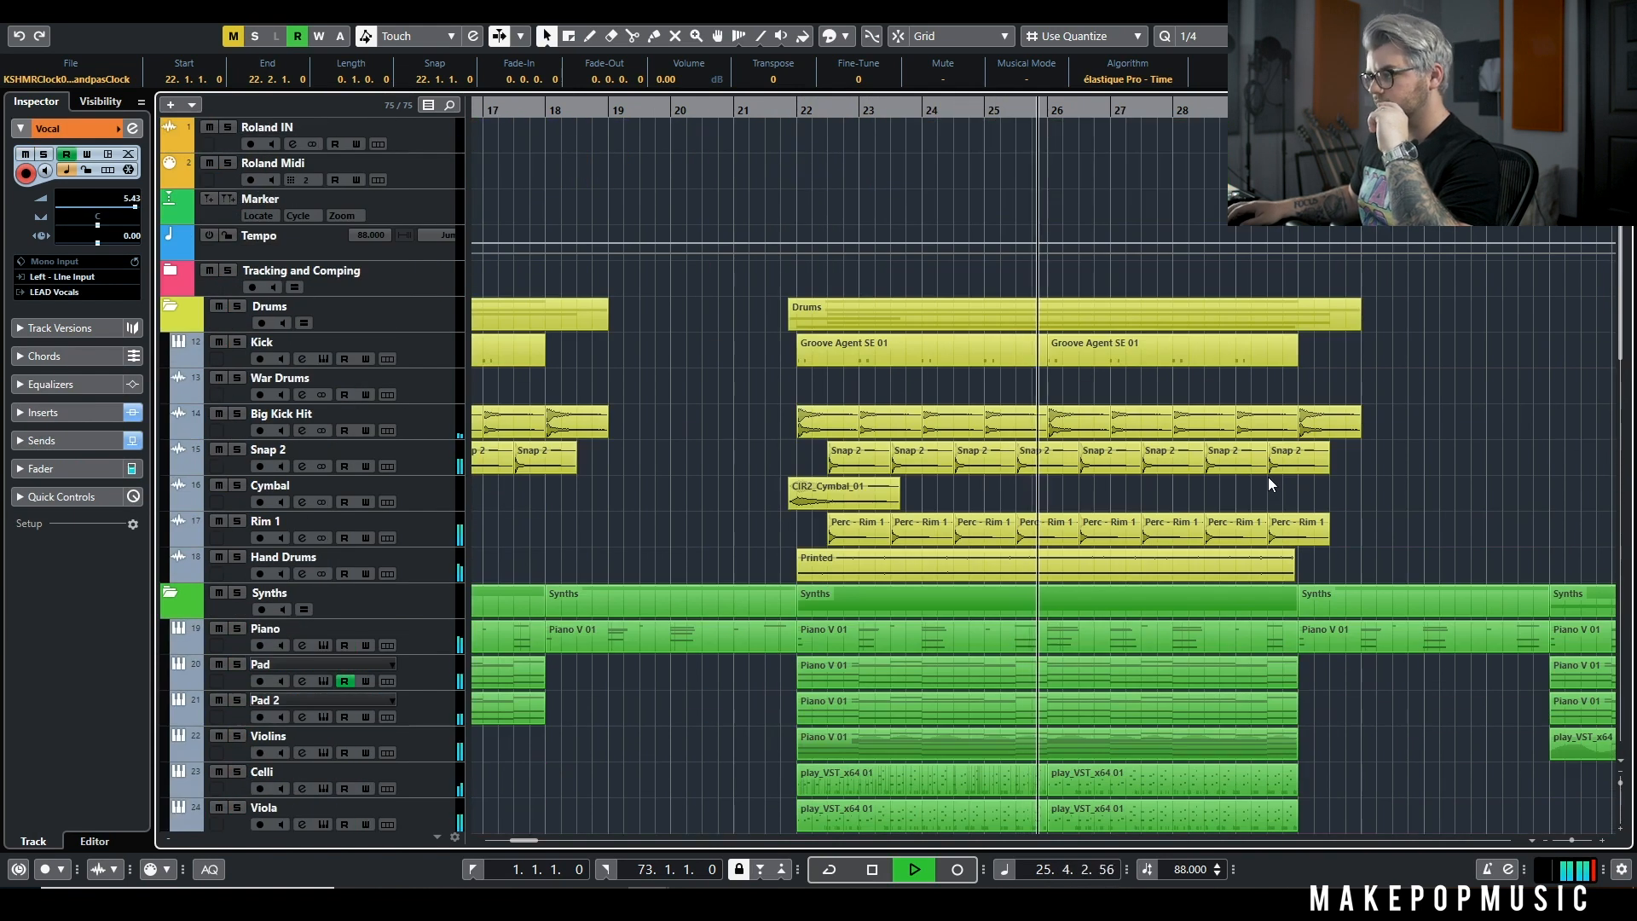
scroll(1333, 352, "down", 8)
key("g")
key("g")
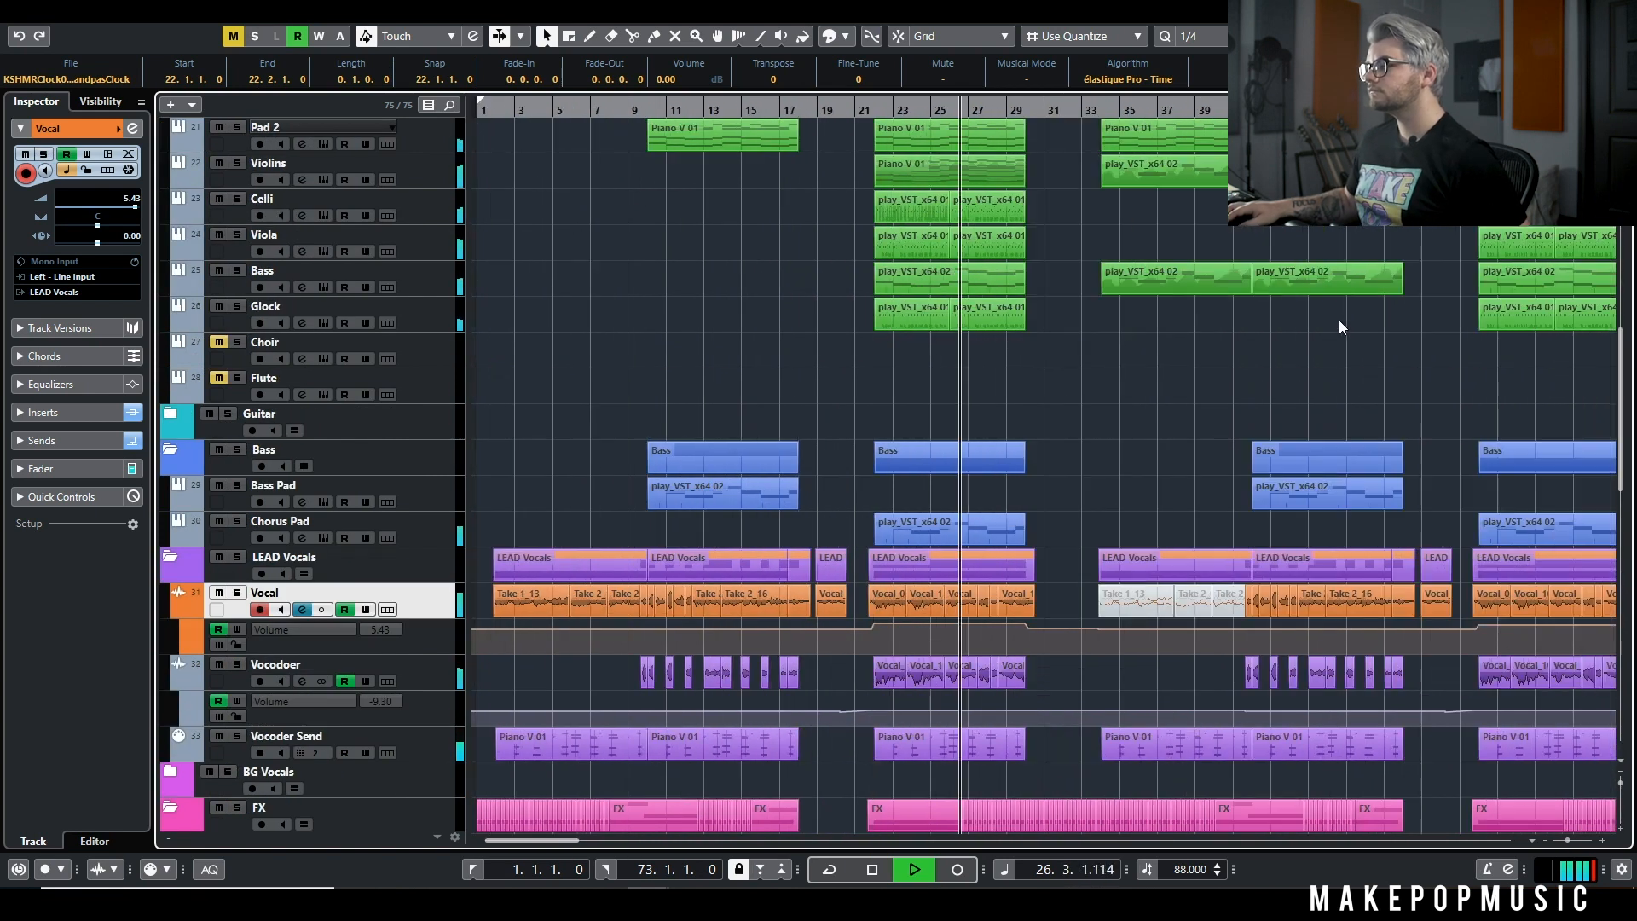
key("space")
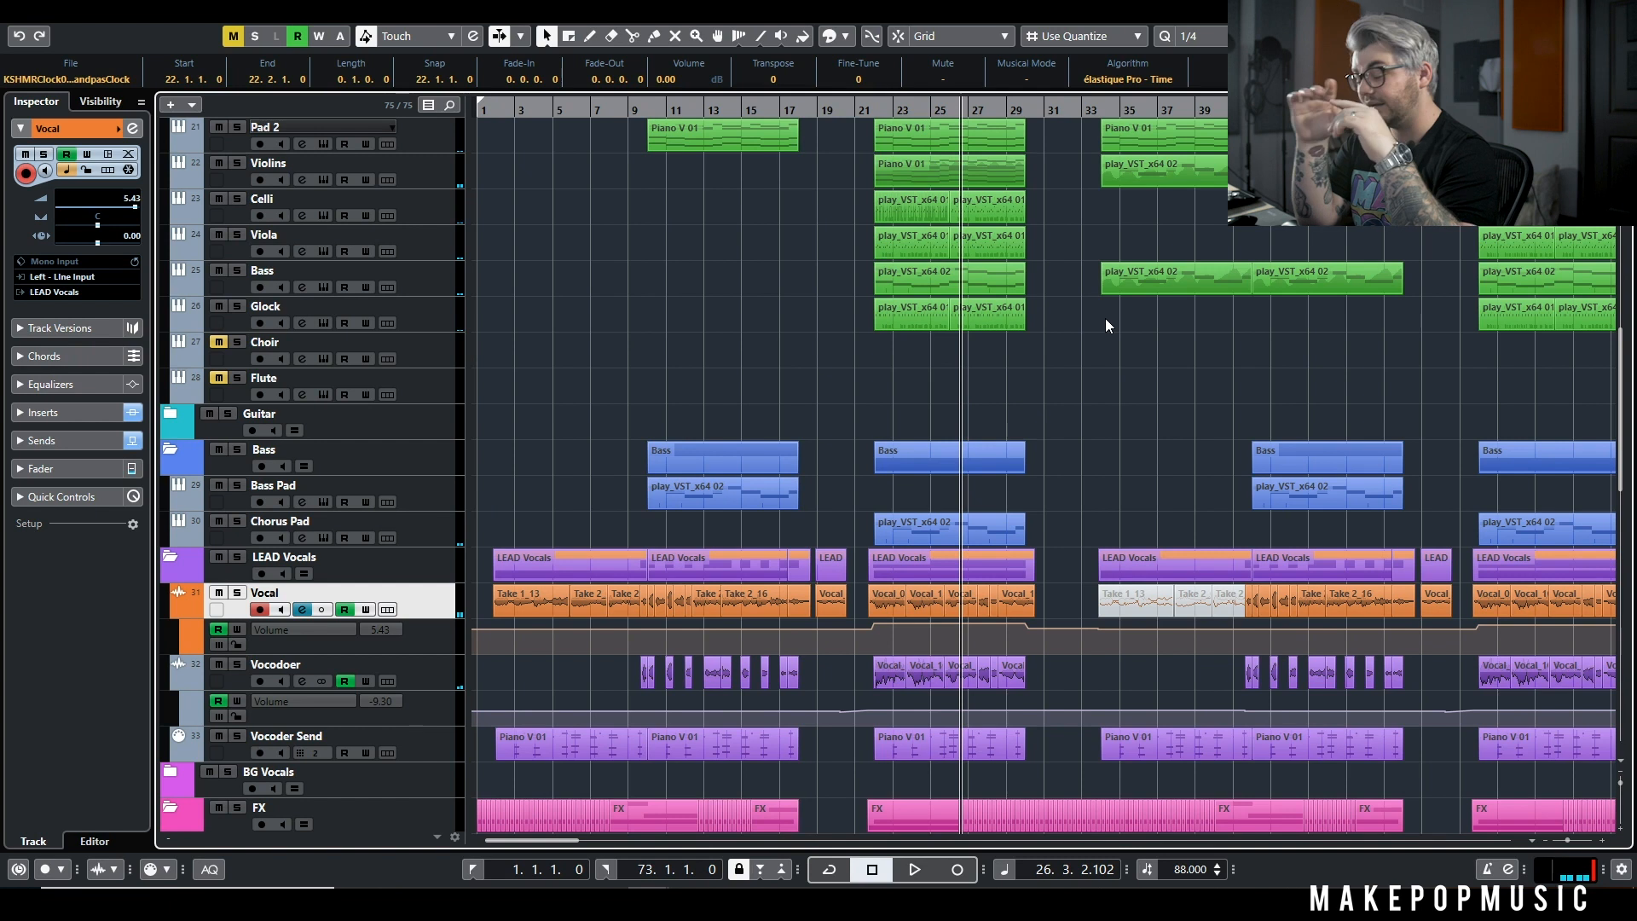
Step: Audition Hand Drums in solo and back in the full mix from about bar 26 to bar 27
scroll(1103, 321, "up", 8)
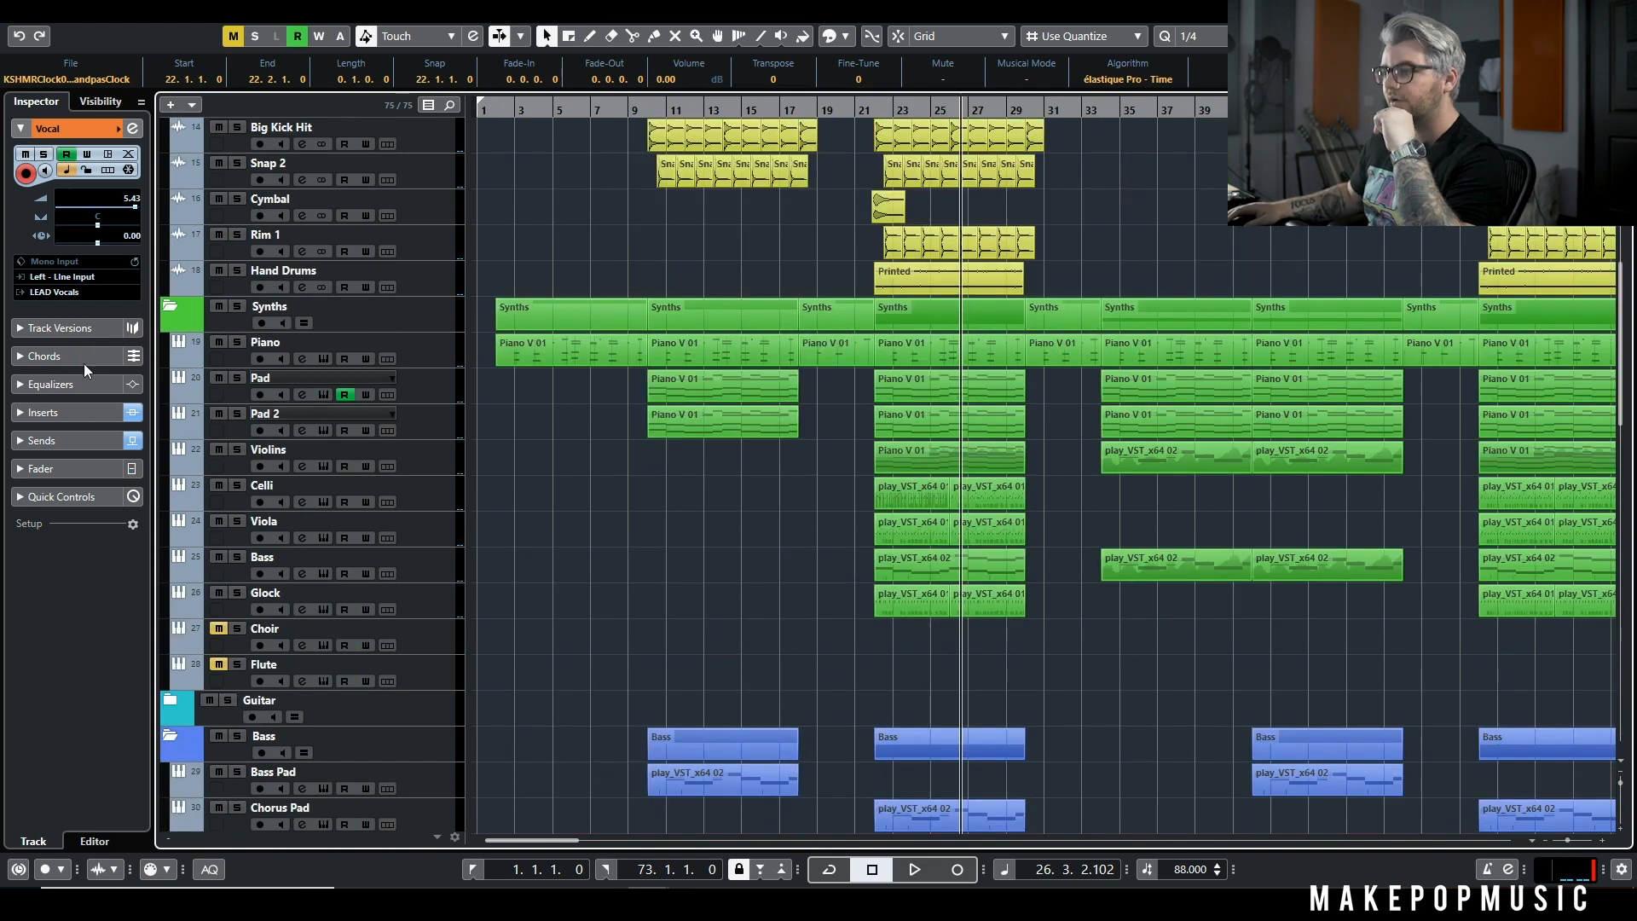
key("space")
left_click(238, 271)
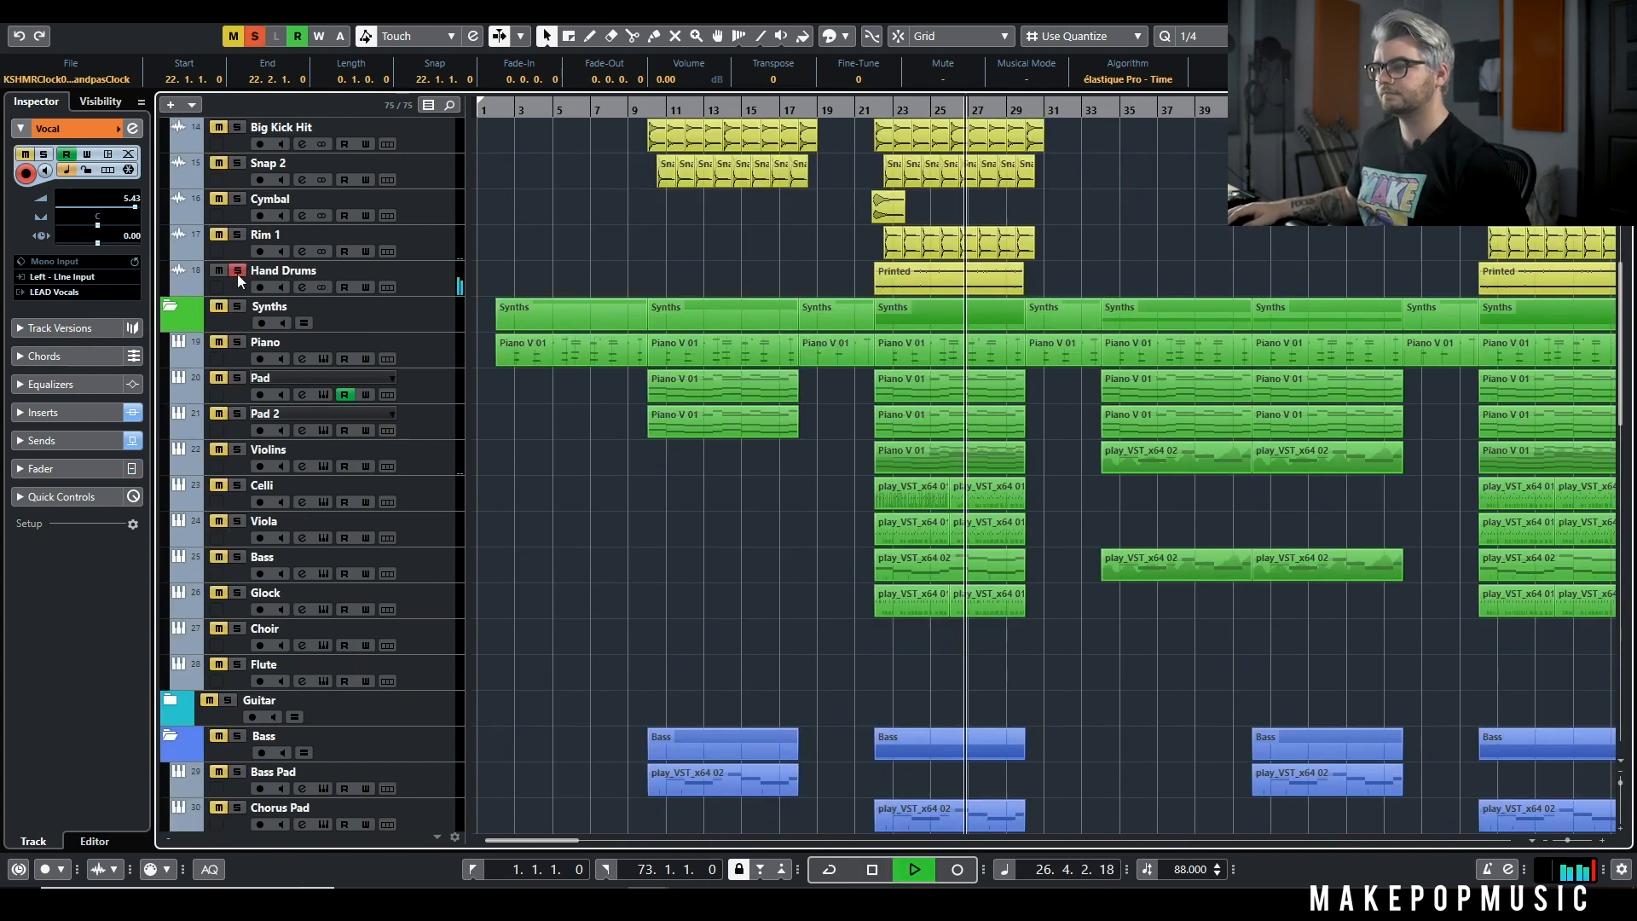
left_click(238, 271)
key("space")
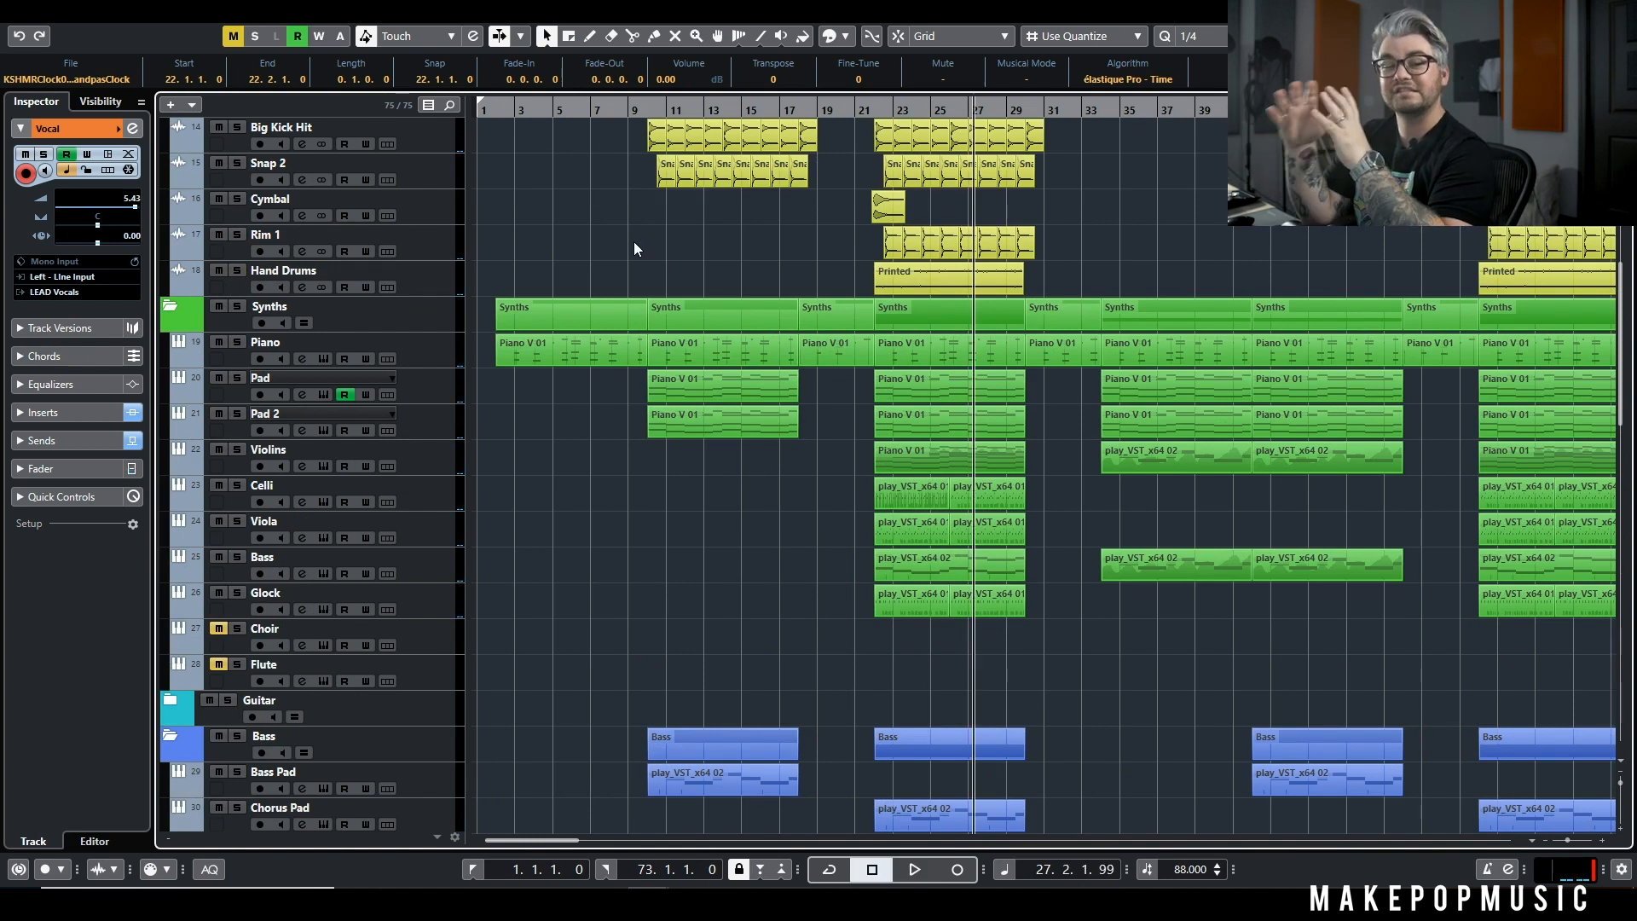
Step: Select the Violins and Bass parts that start at bar 34 in the Synths folder
scroll(1103, 455, "down", 4)
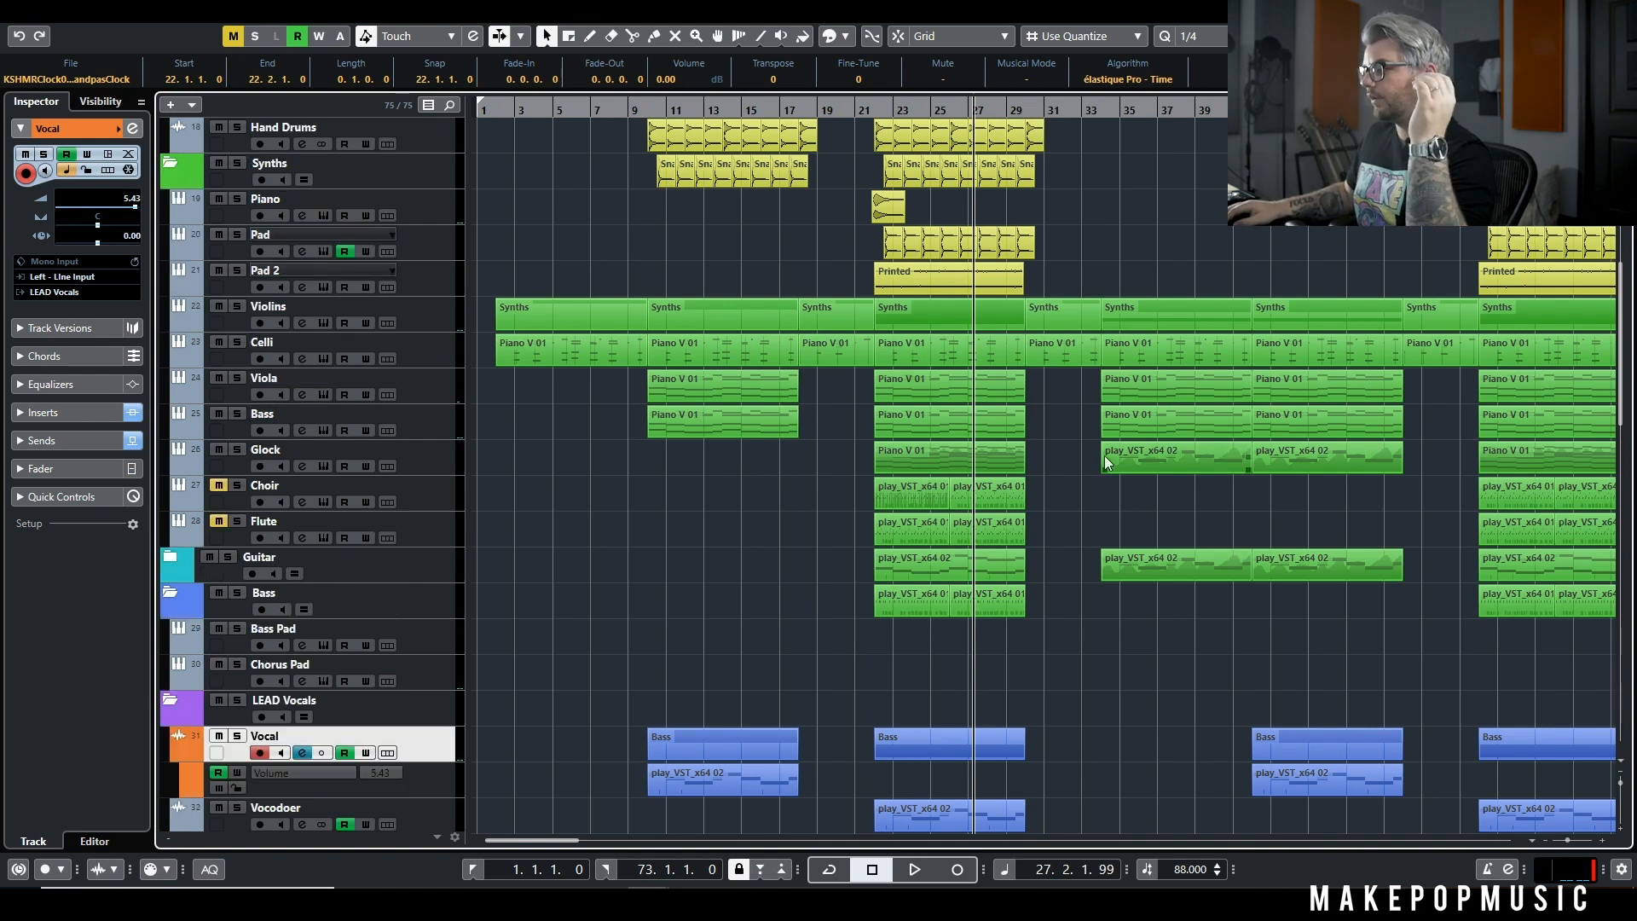
scroll(1090, 455, "right", 3)
scroll(989, 498, "down", 3)
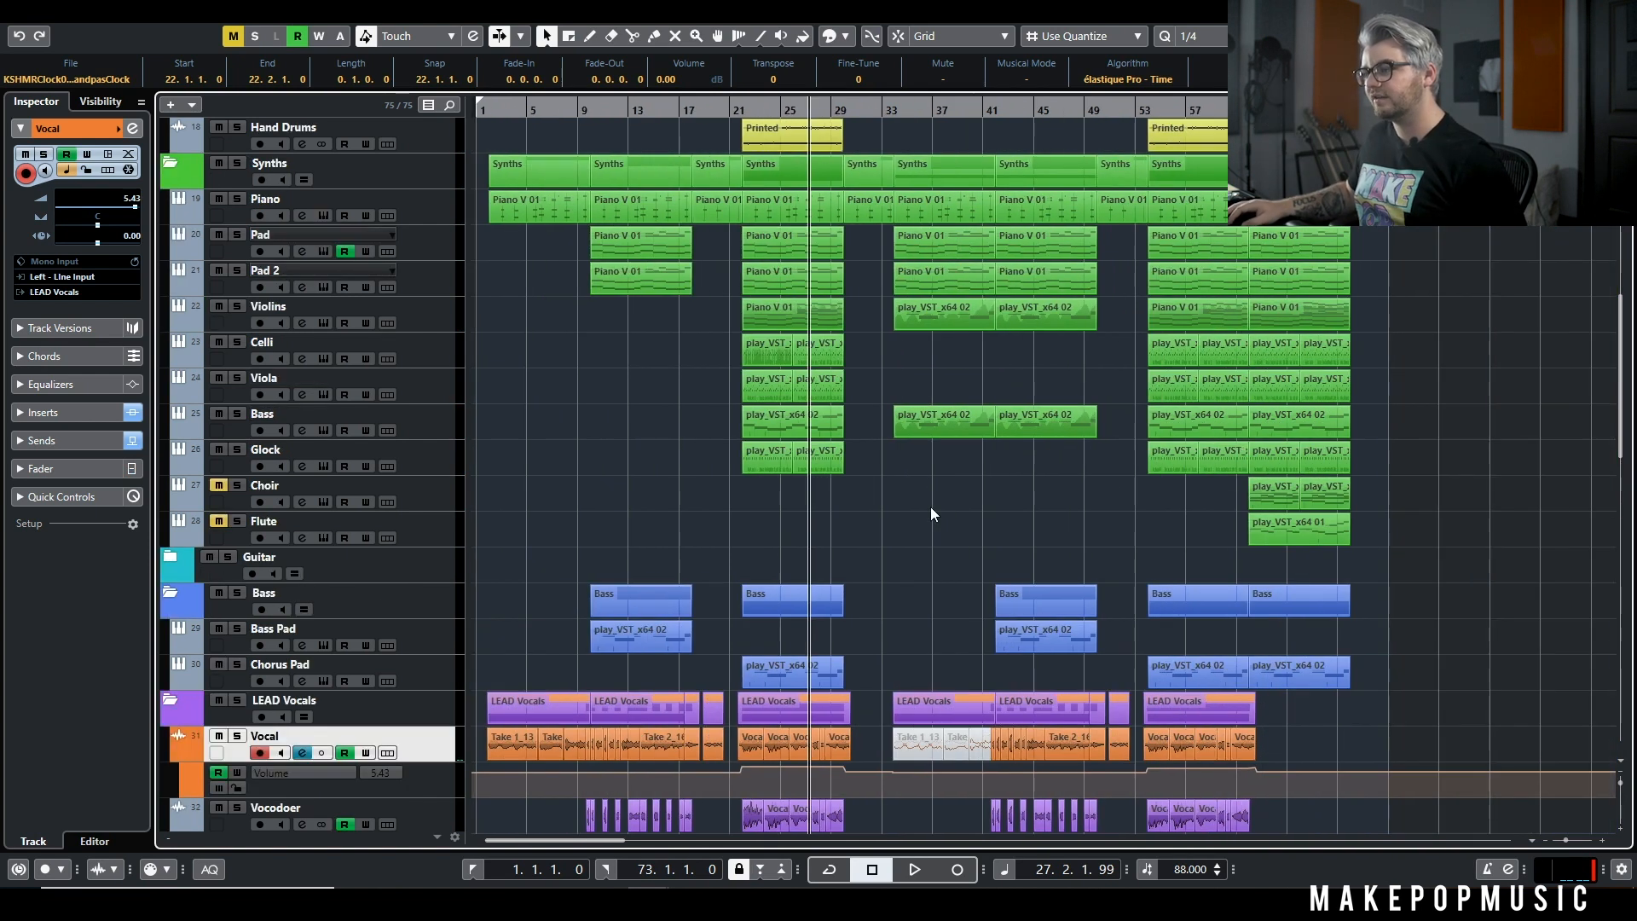
scroll(916, 358, "down", 3)
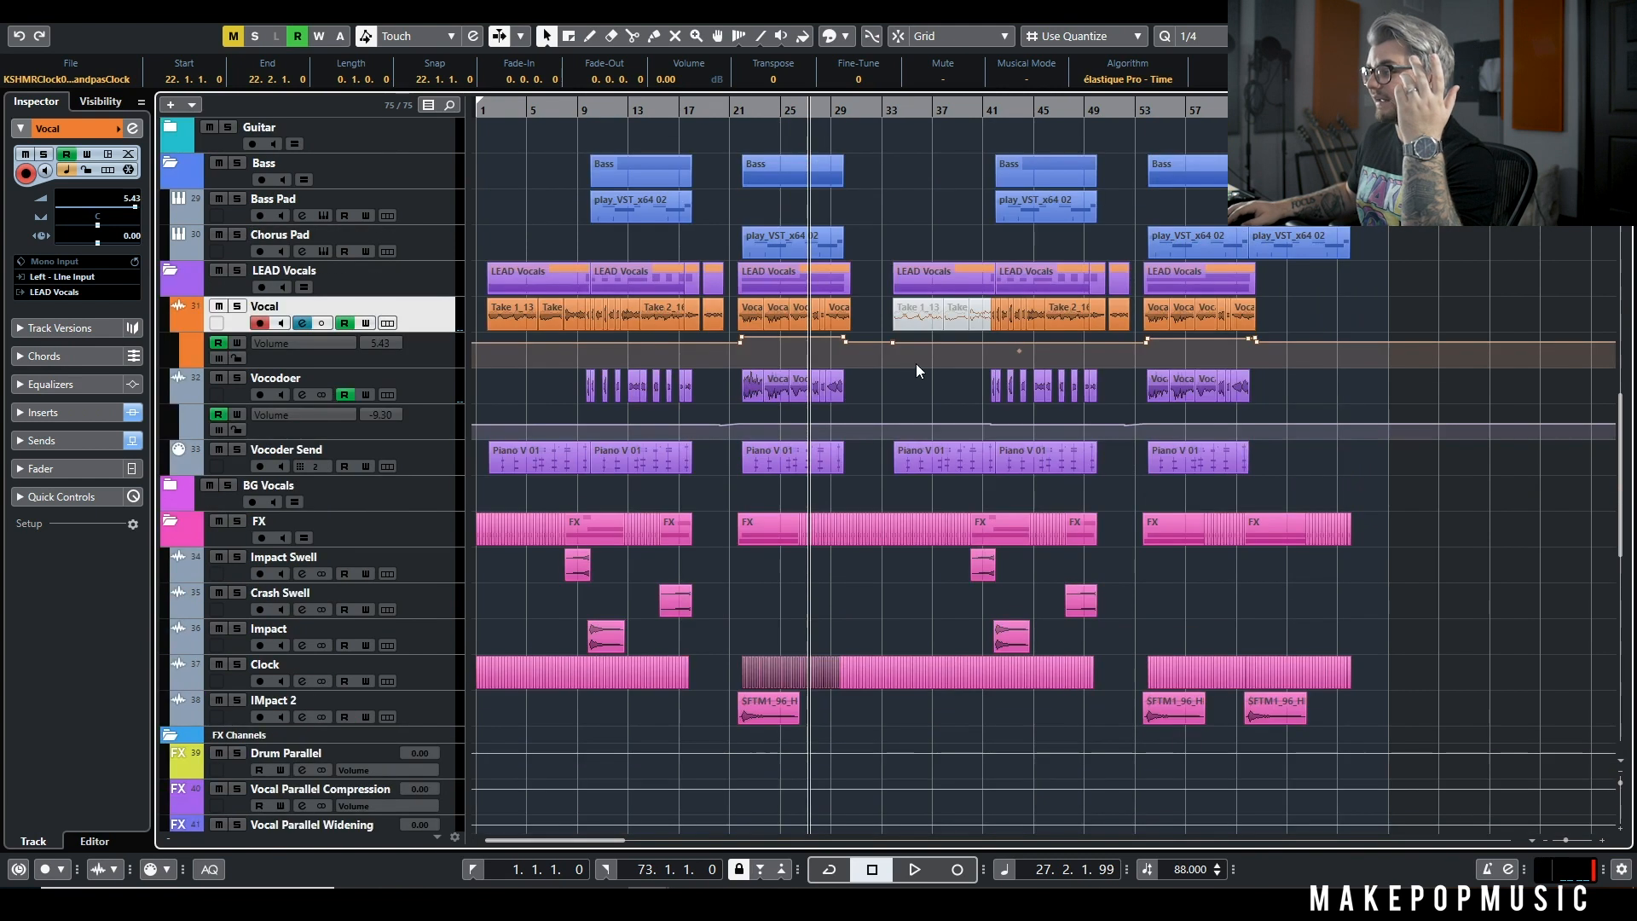
scroll(918, 341, "up", 4)
left_click(904, 487)
left_click_drag(888, 449, 948, 597)
Step: Play the full mix from just before bar 34 to about bar 37 while looking over all track groups
left_click(888, 111)
key("space")
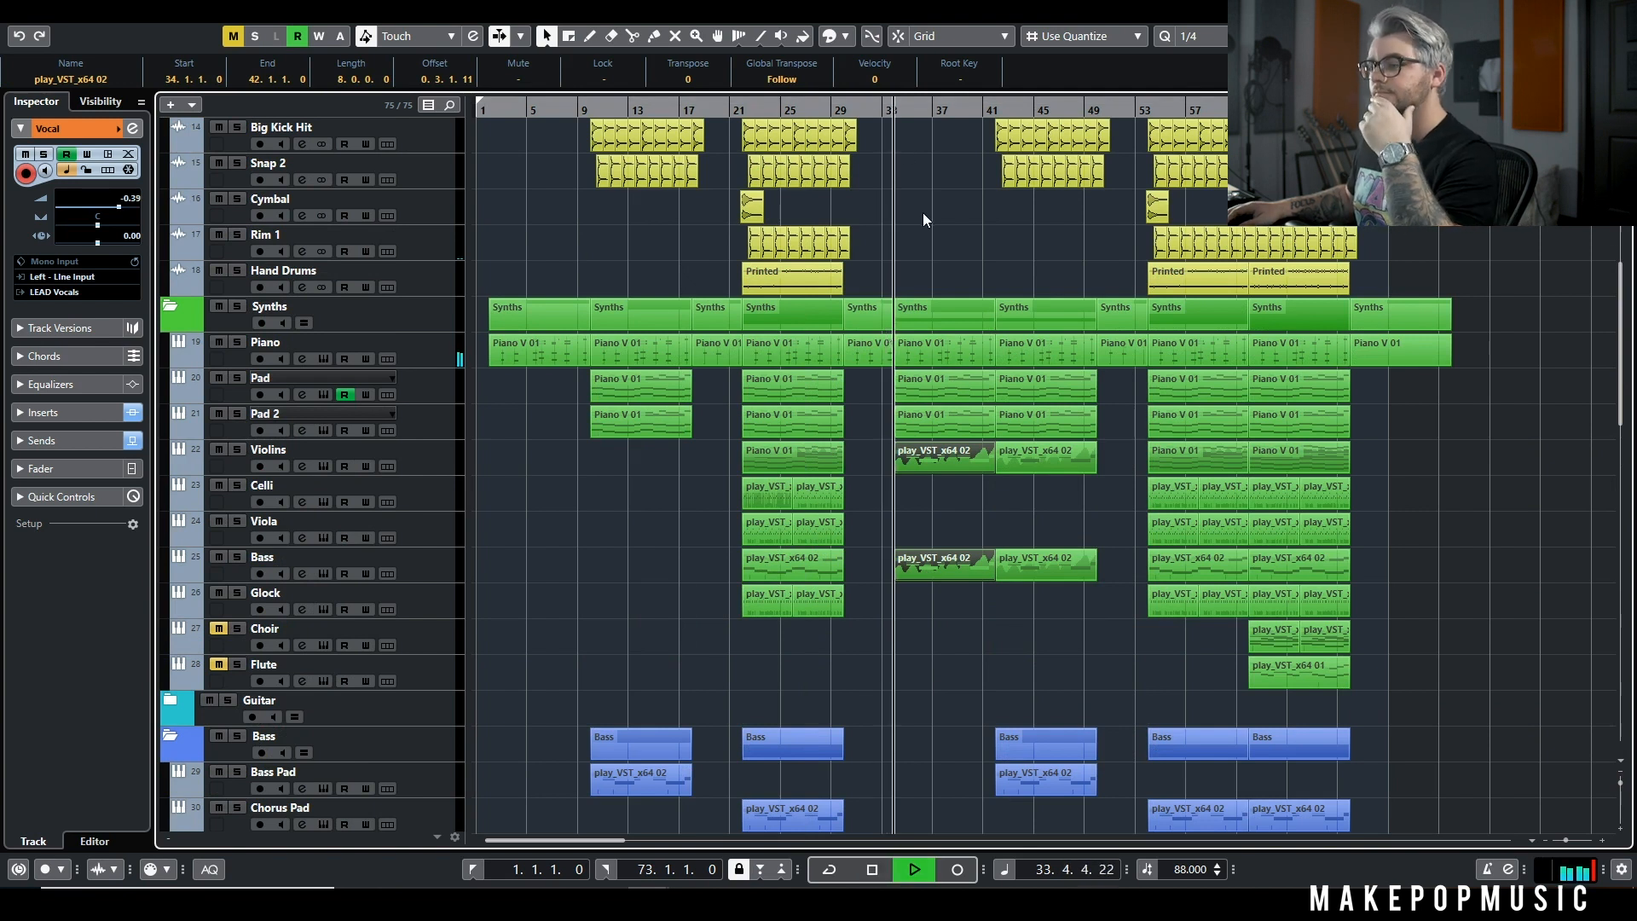
scroll(907, 338, "down", 4)
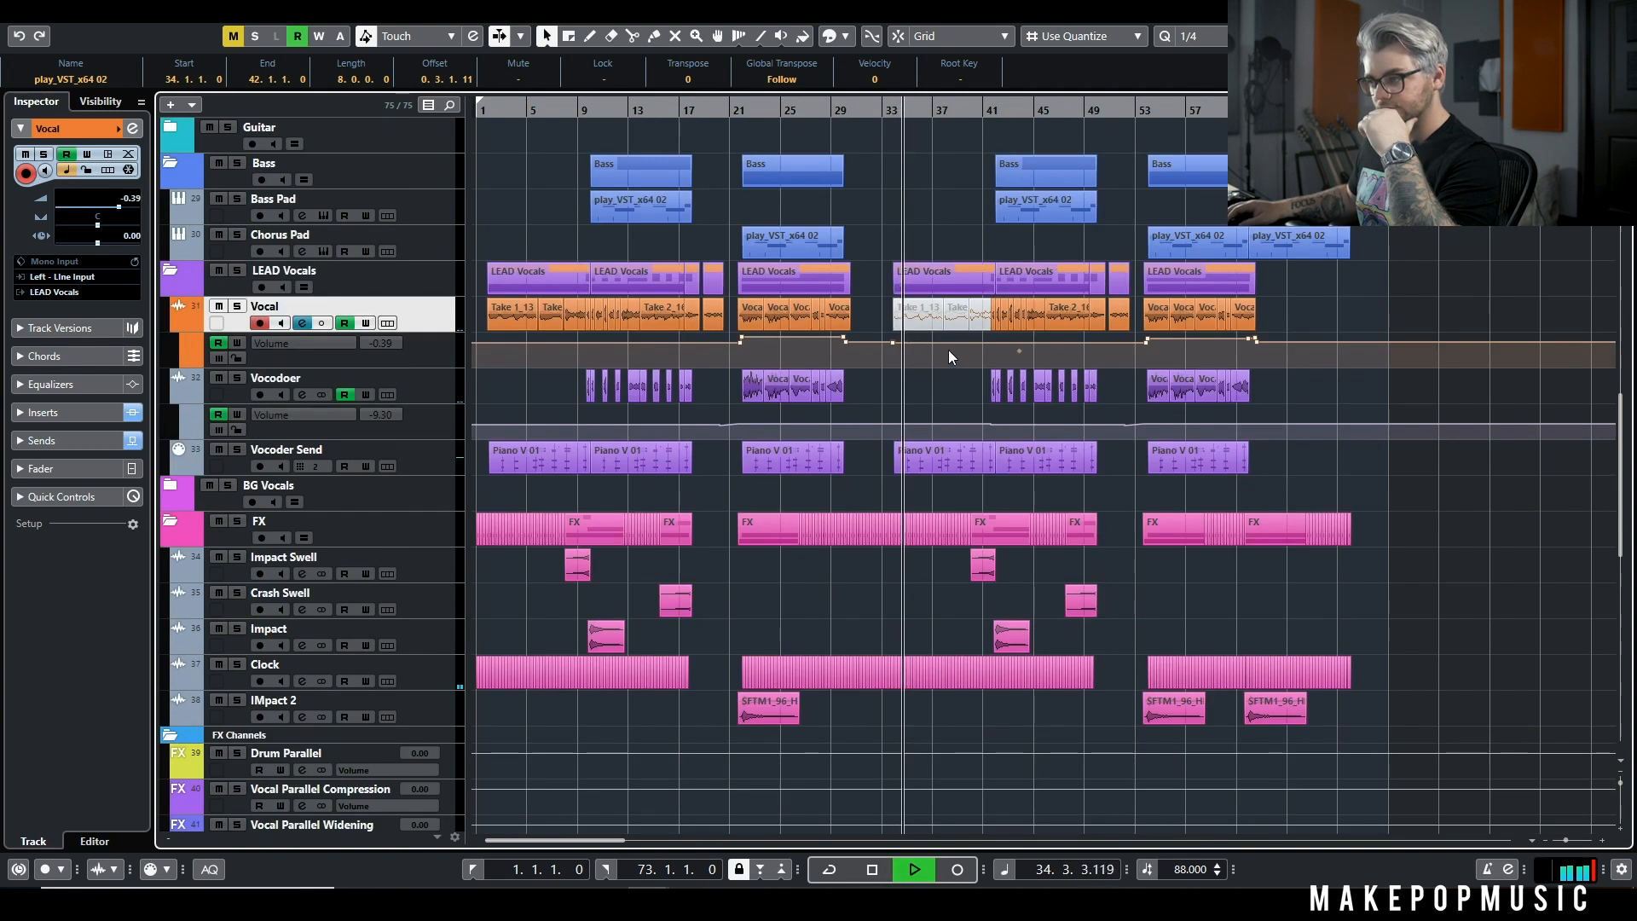
scroll(866, 295, "up", 3)
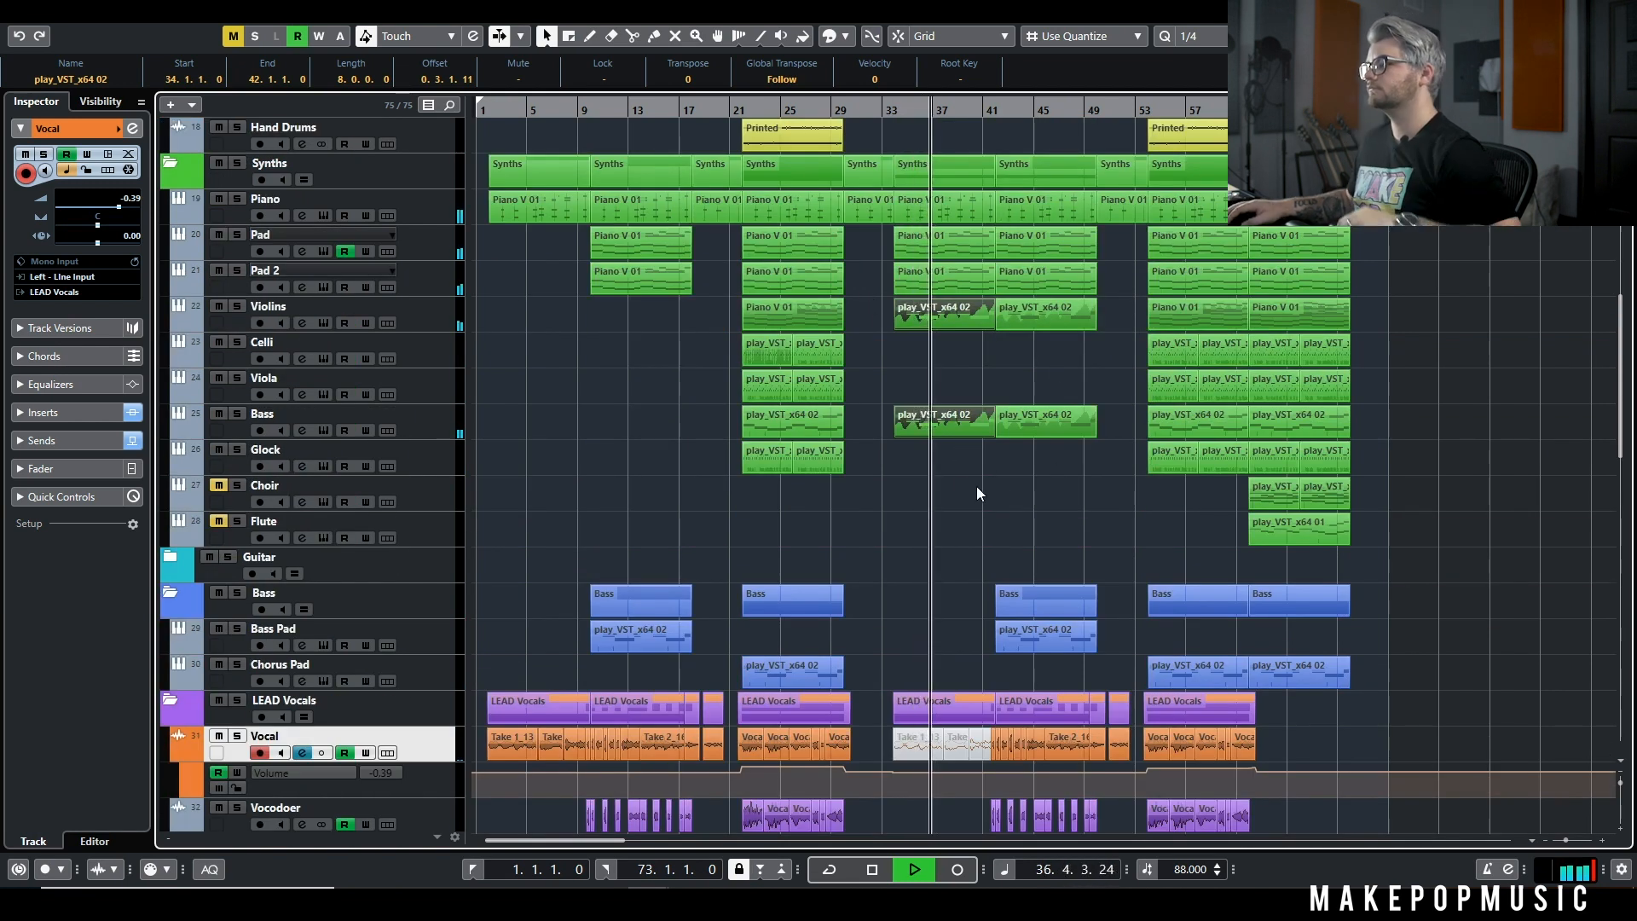
scroll(999, 474, "up", 2)
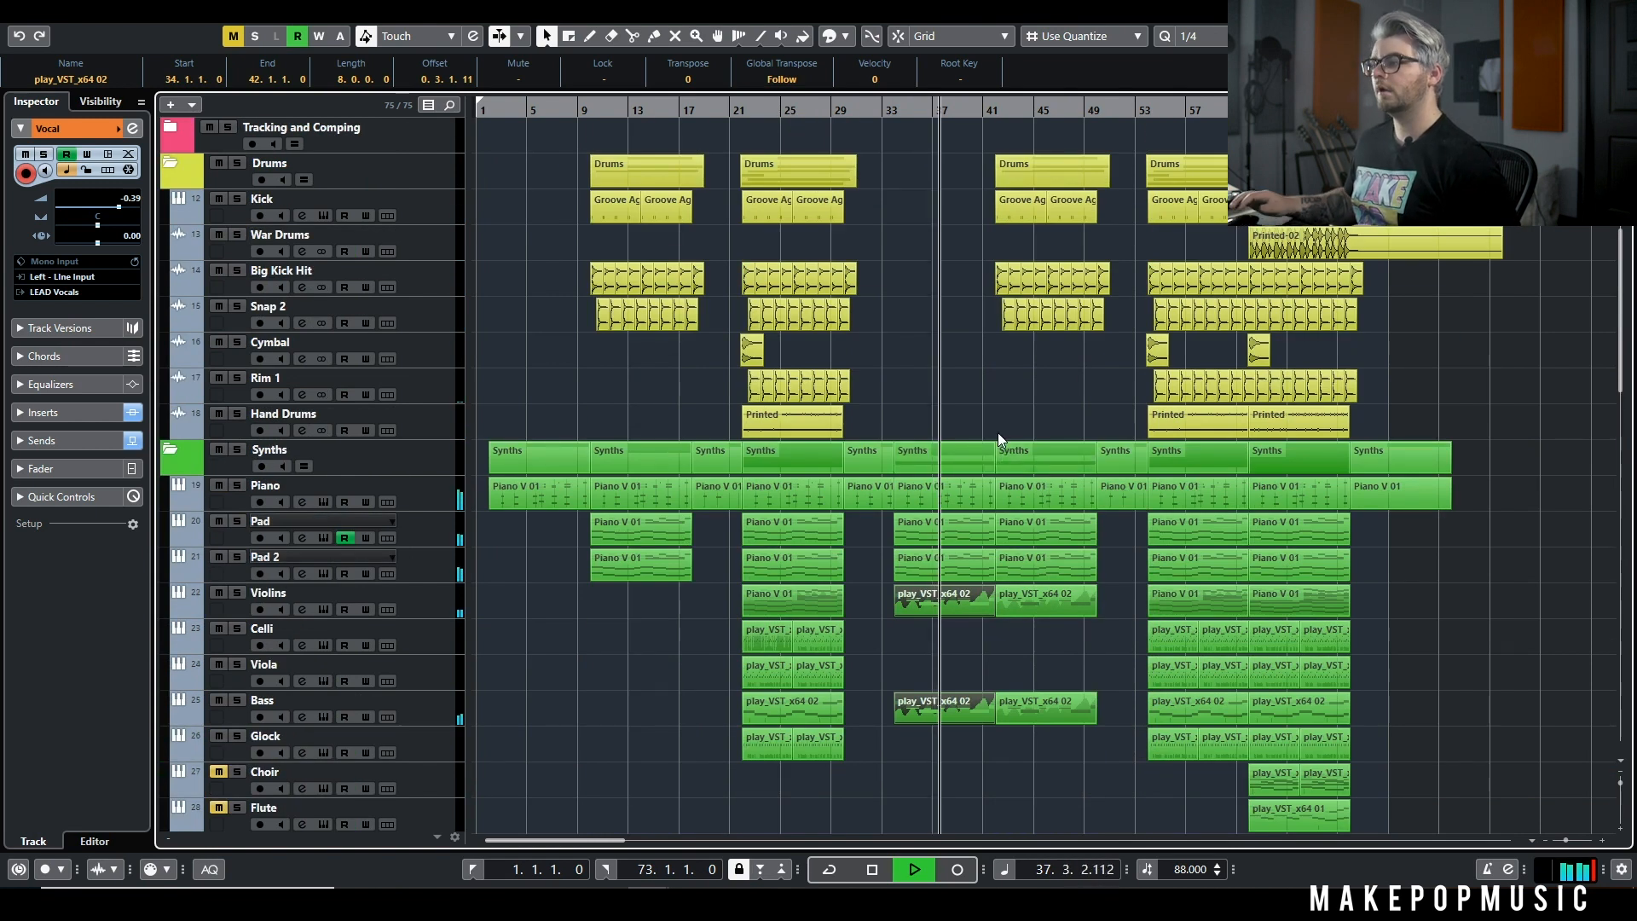
key("space")
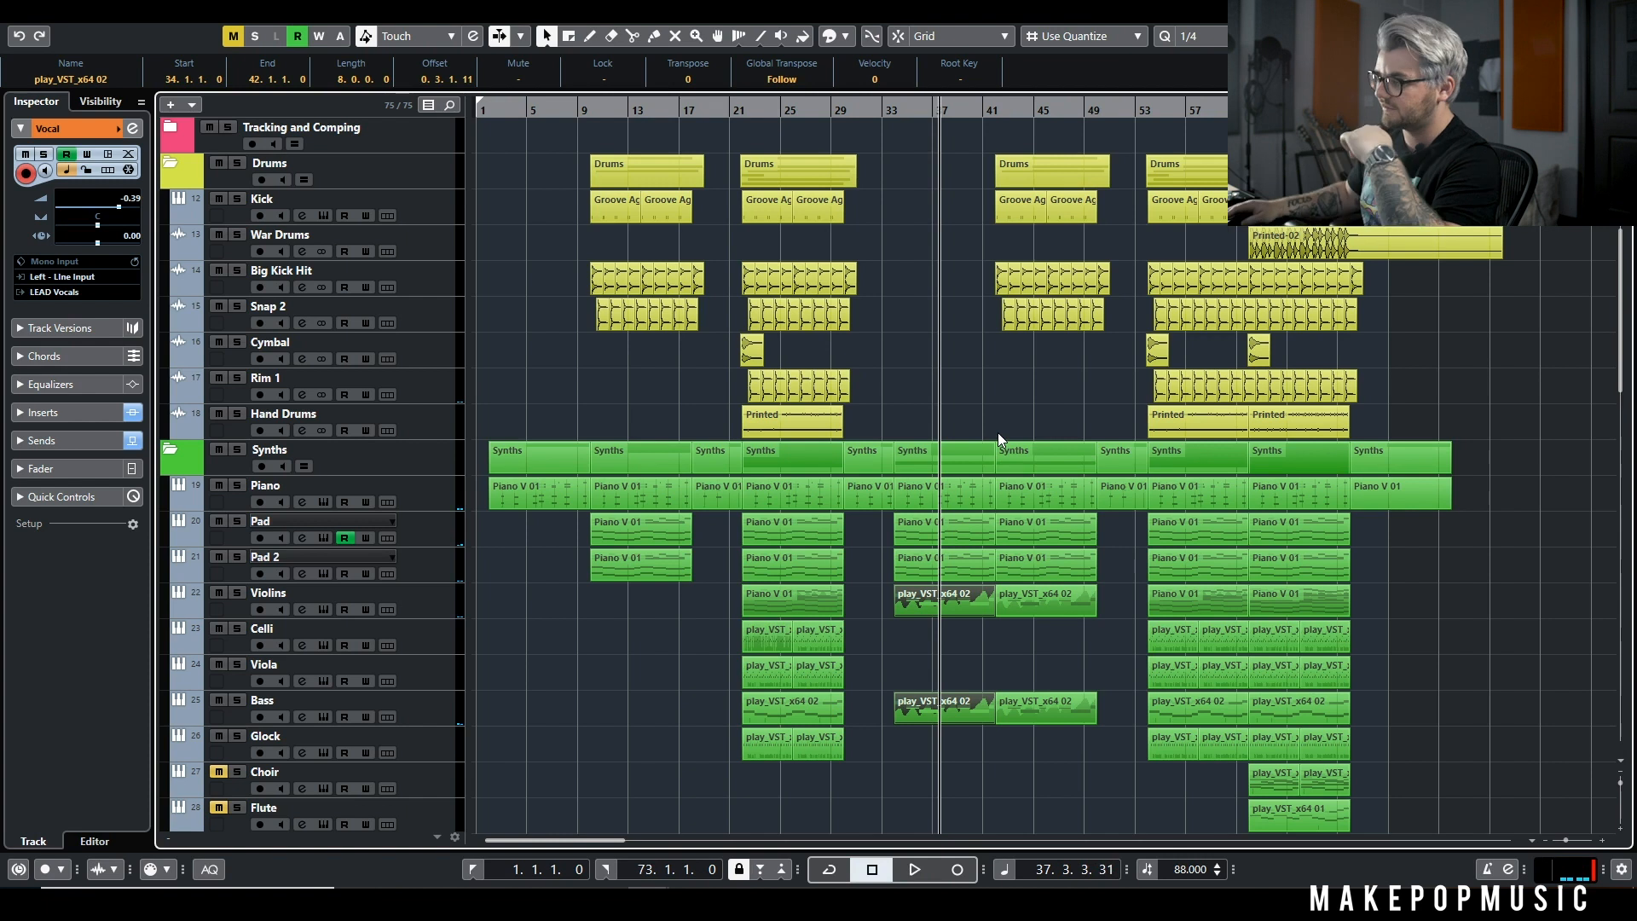
Step: Select both pairs of Violins and Bass parts between bar 34 and about bar 50
scroll(972, 451, "down", 6)
scroll(1083, 375, "up", 2)
left_click_drag(1108, 322, 943, 486)
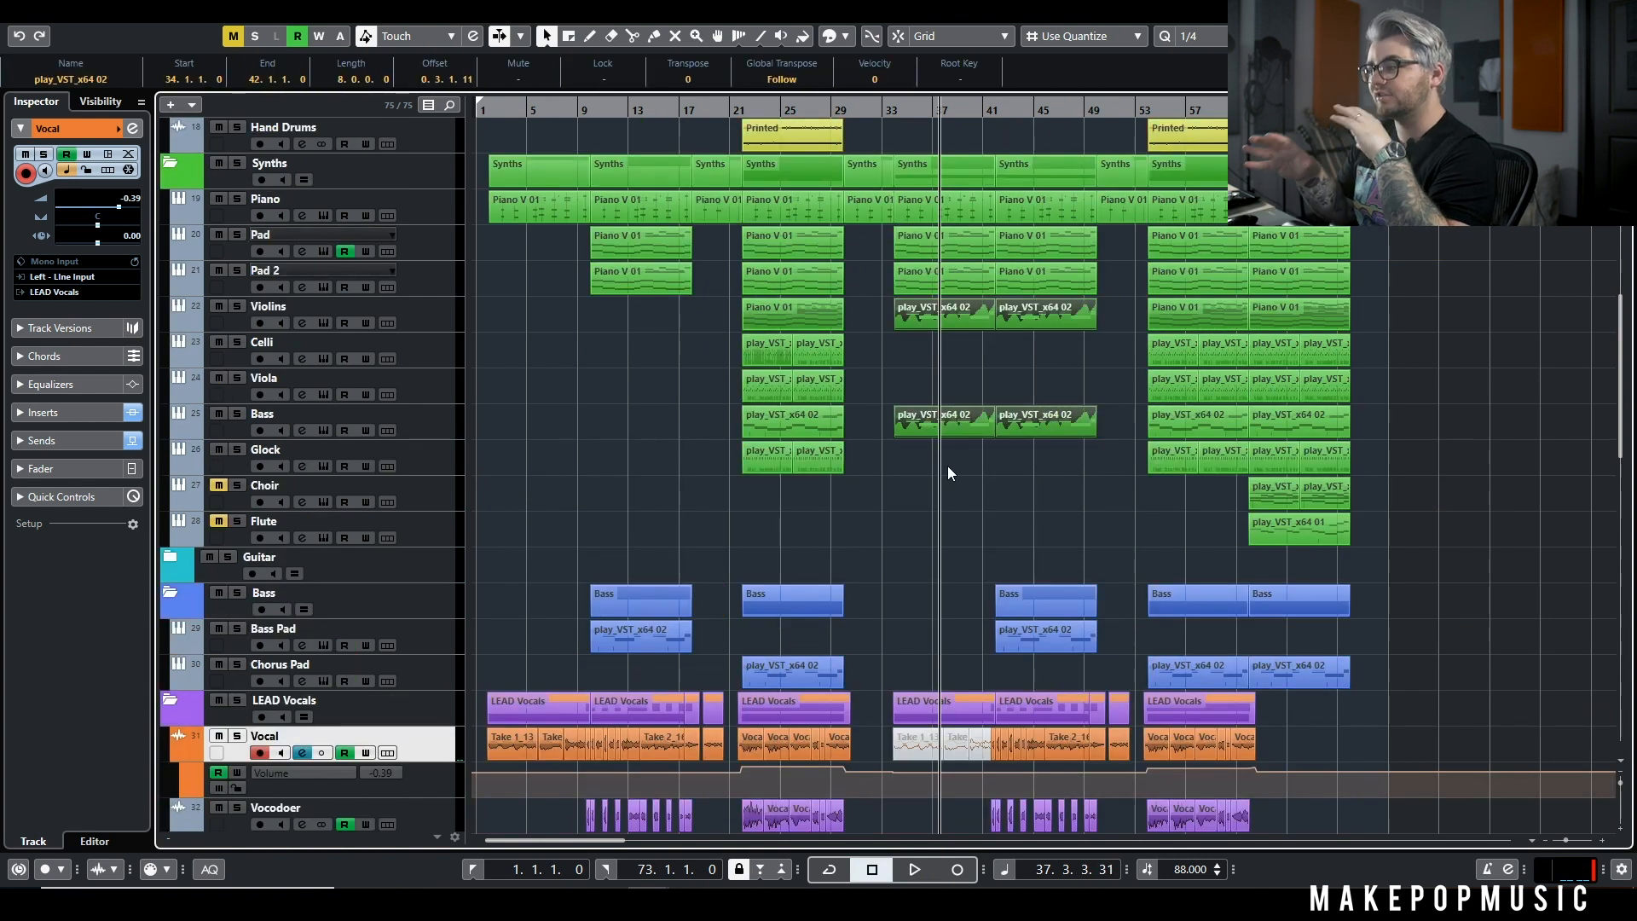
Step: Play the last chorus from just before bar 54 to about bar 61 while reviewing its synth, vocal and FX tracks
left_click(1147, 114)
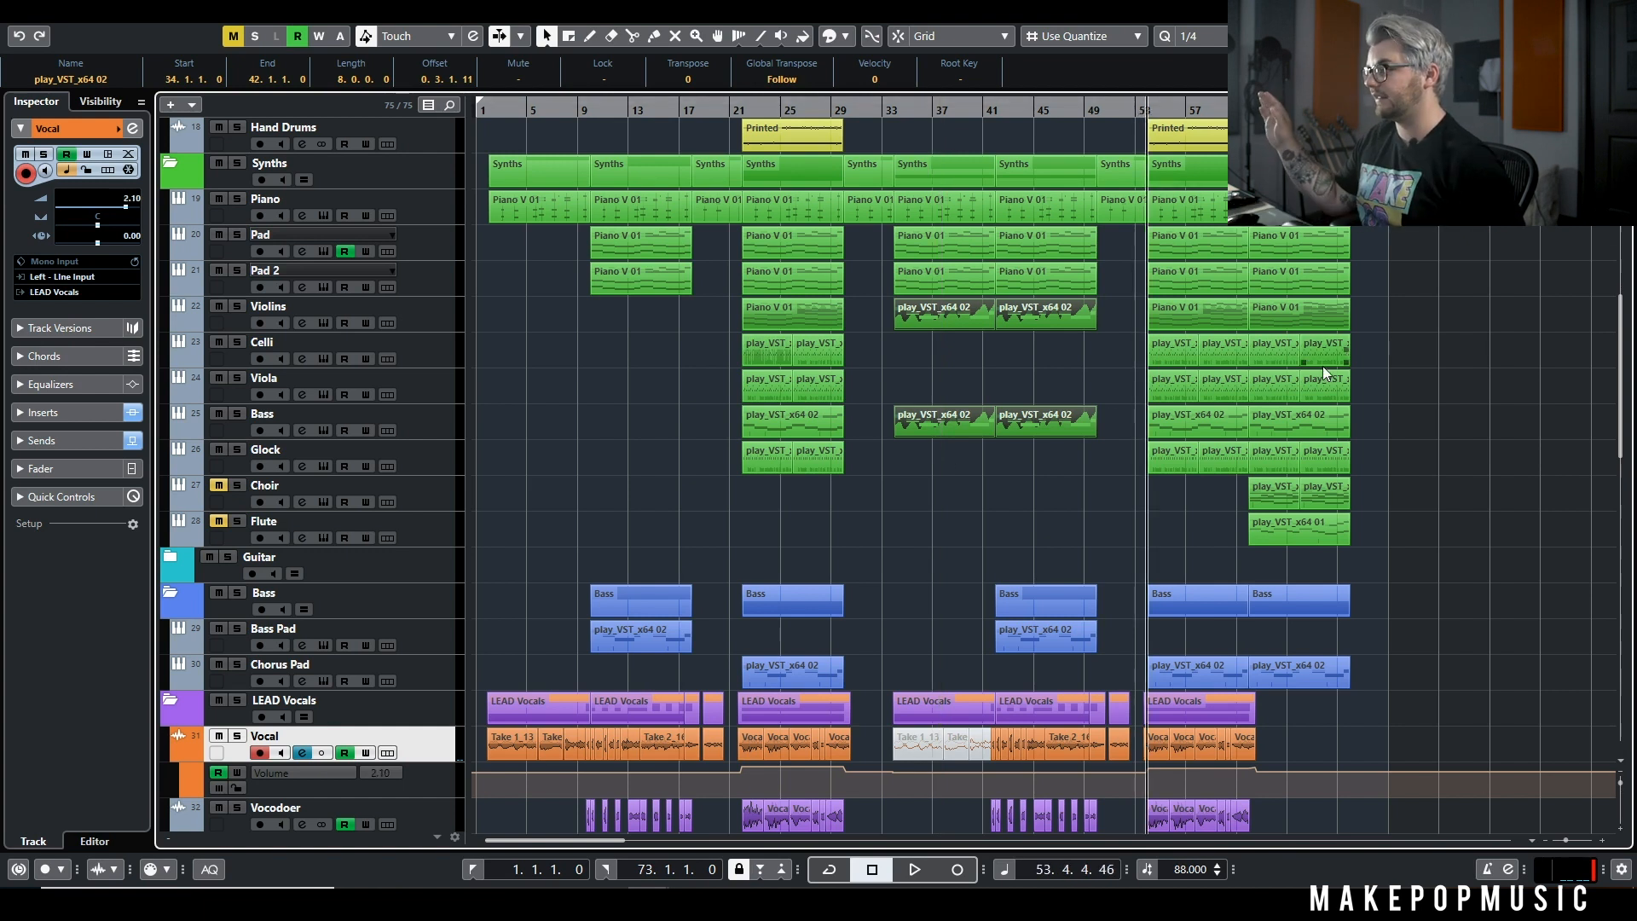
key("space")
scroll(1351, 352, "down", 5)
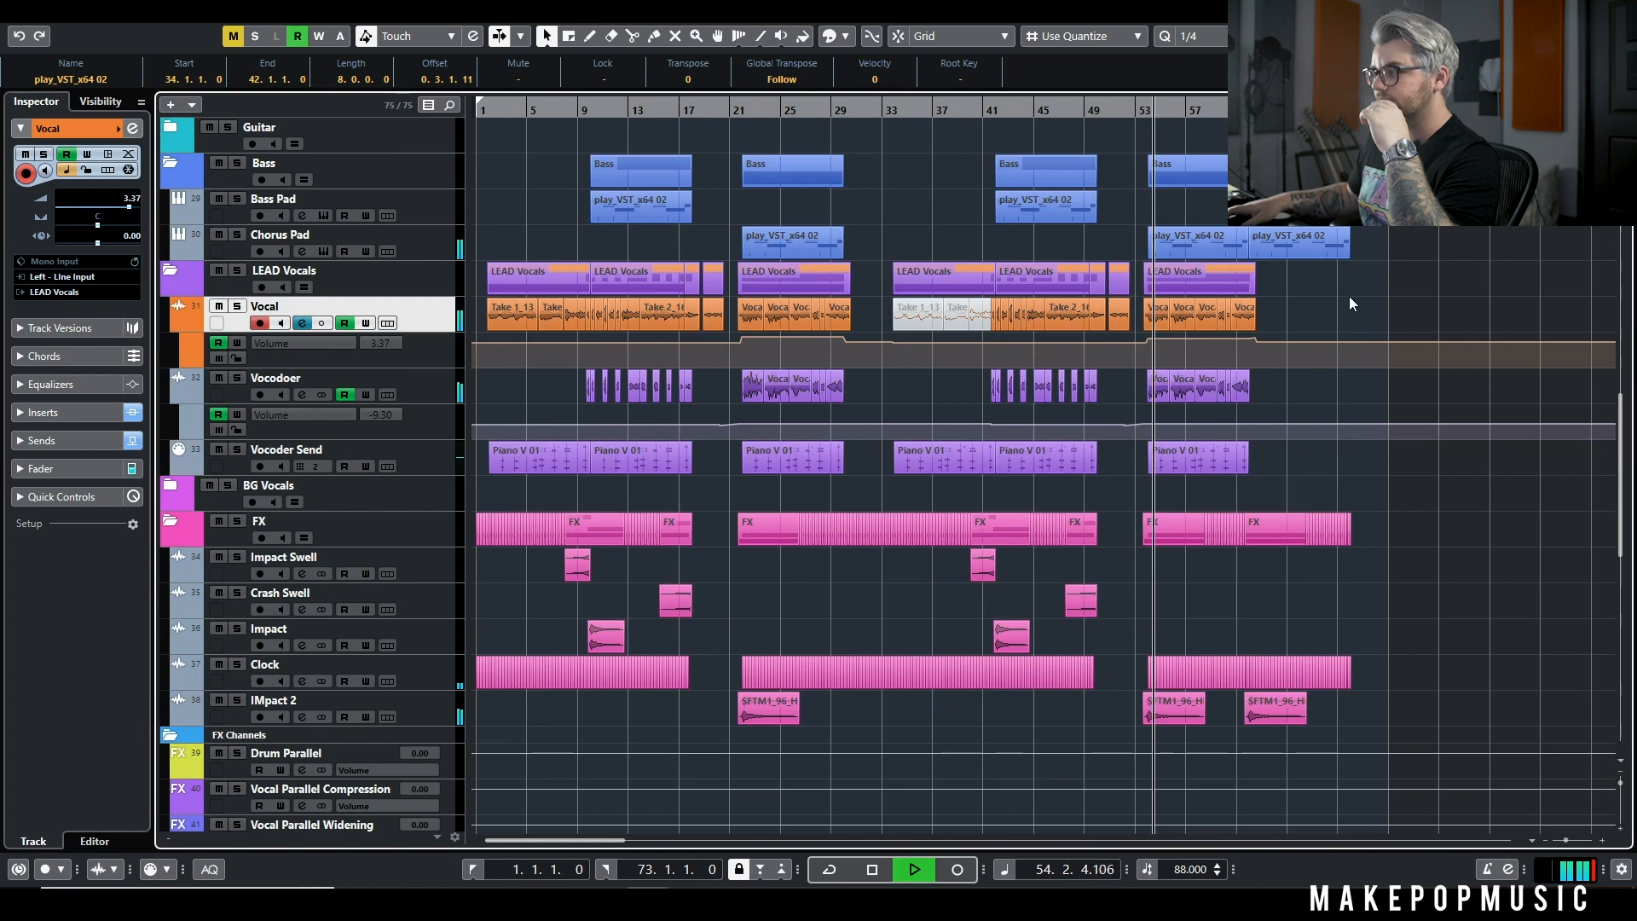
scroll(1371, 282, "up", 2)
scroll(1370, 285, "down", 2)
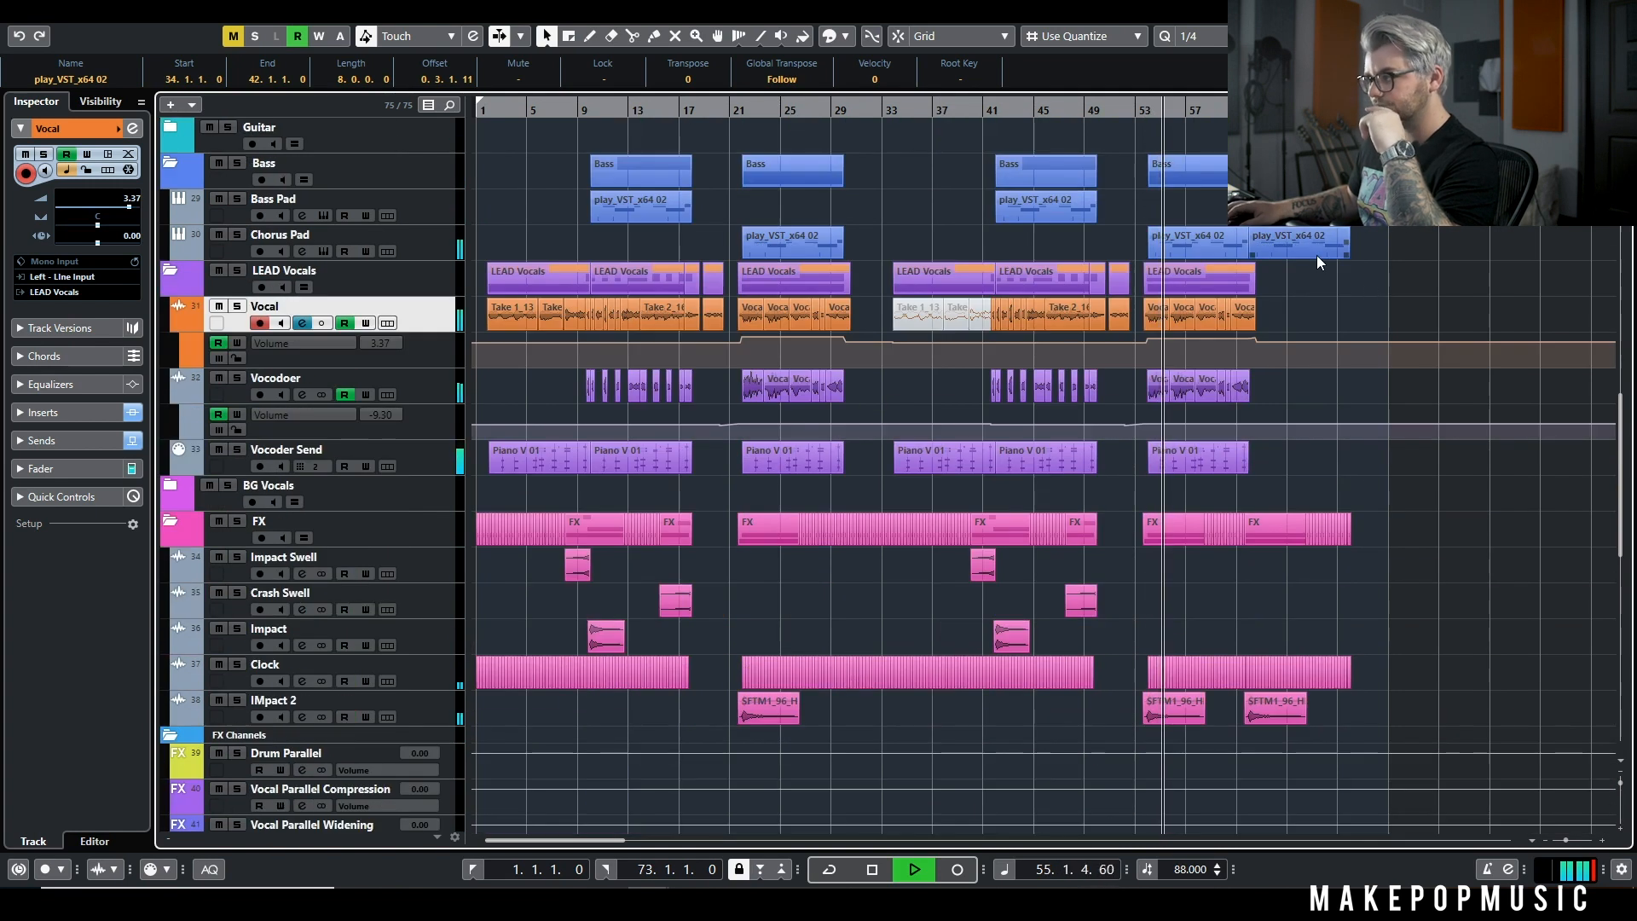
scroll(1322, 254, "up", 5)
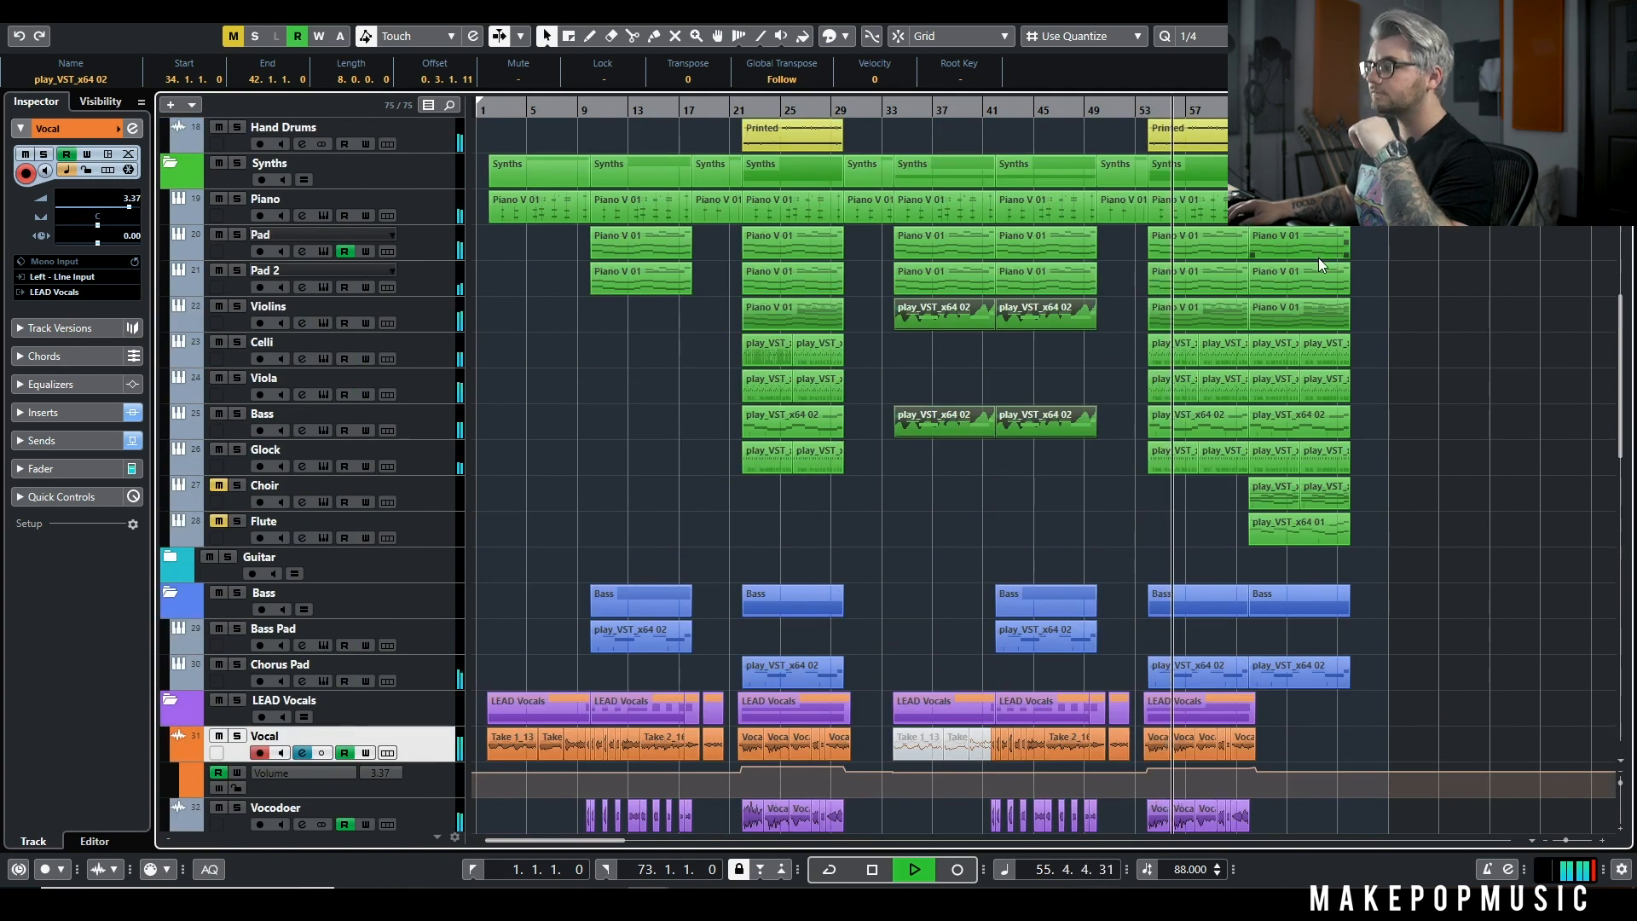
key("space")
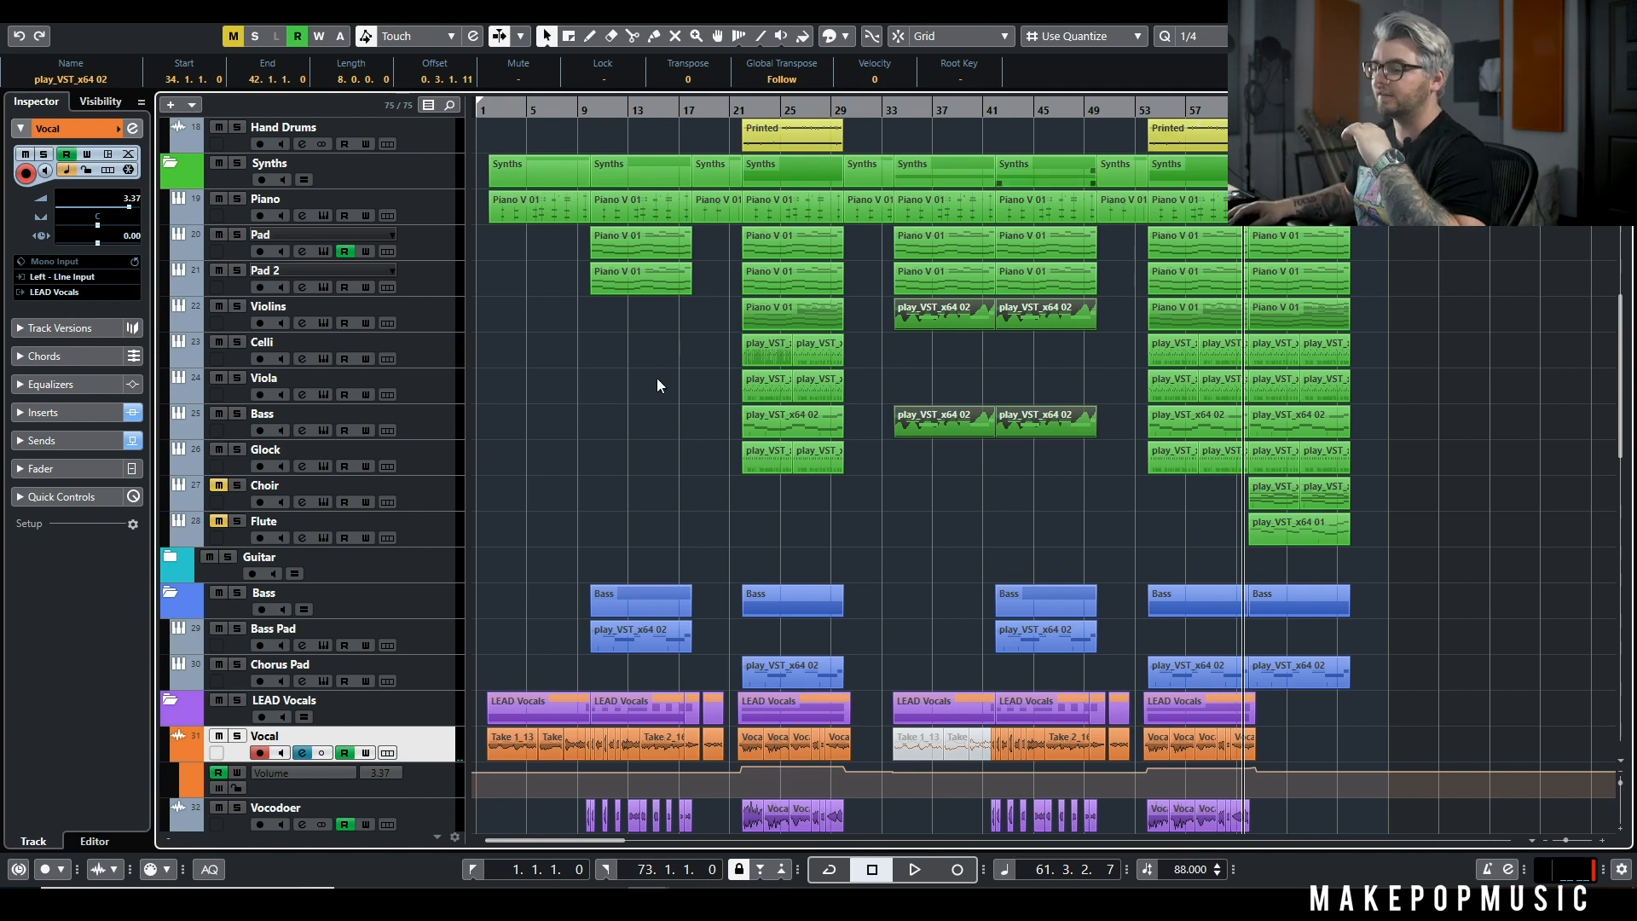
scroll(1390, 545, "down", 4)
scroll(1264, 505, "up", 4)
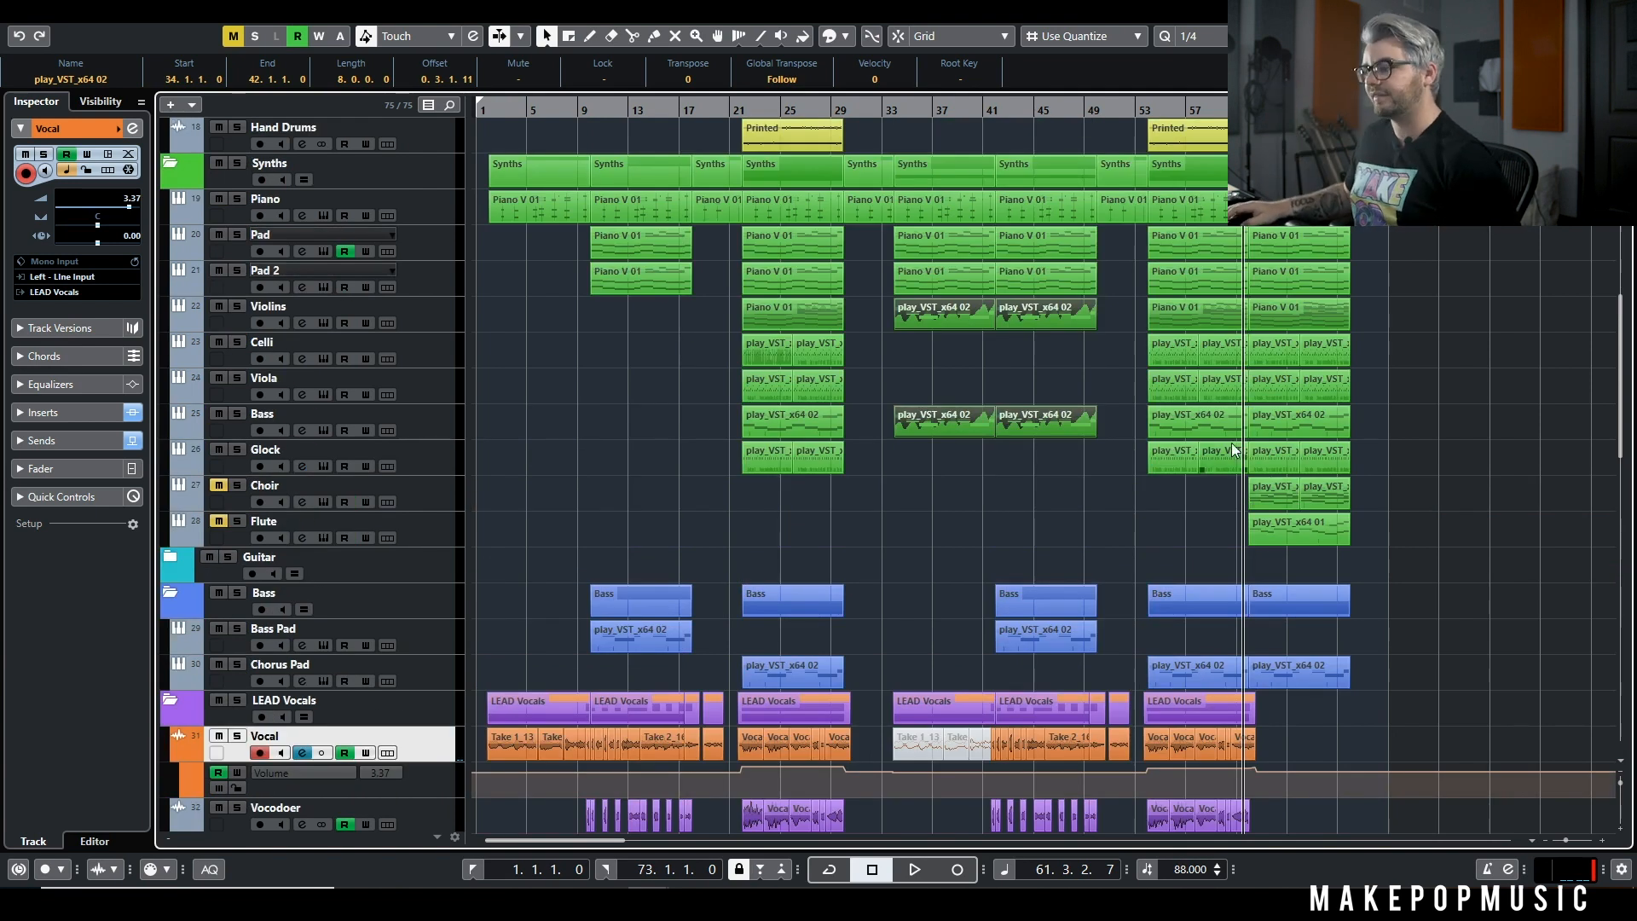
Step: Play the full mix from about bar 61 to bar 64 while looking over the synth, bass, vocal and FX tracks
key("space")
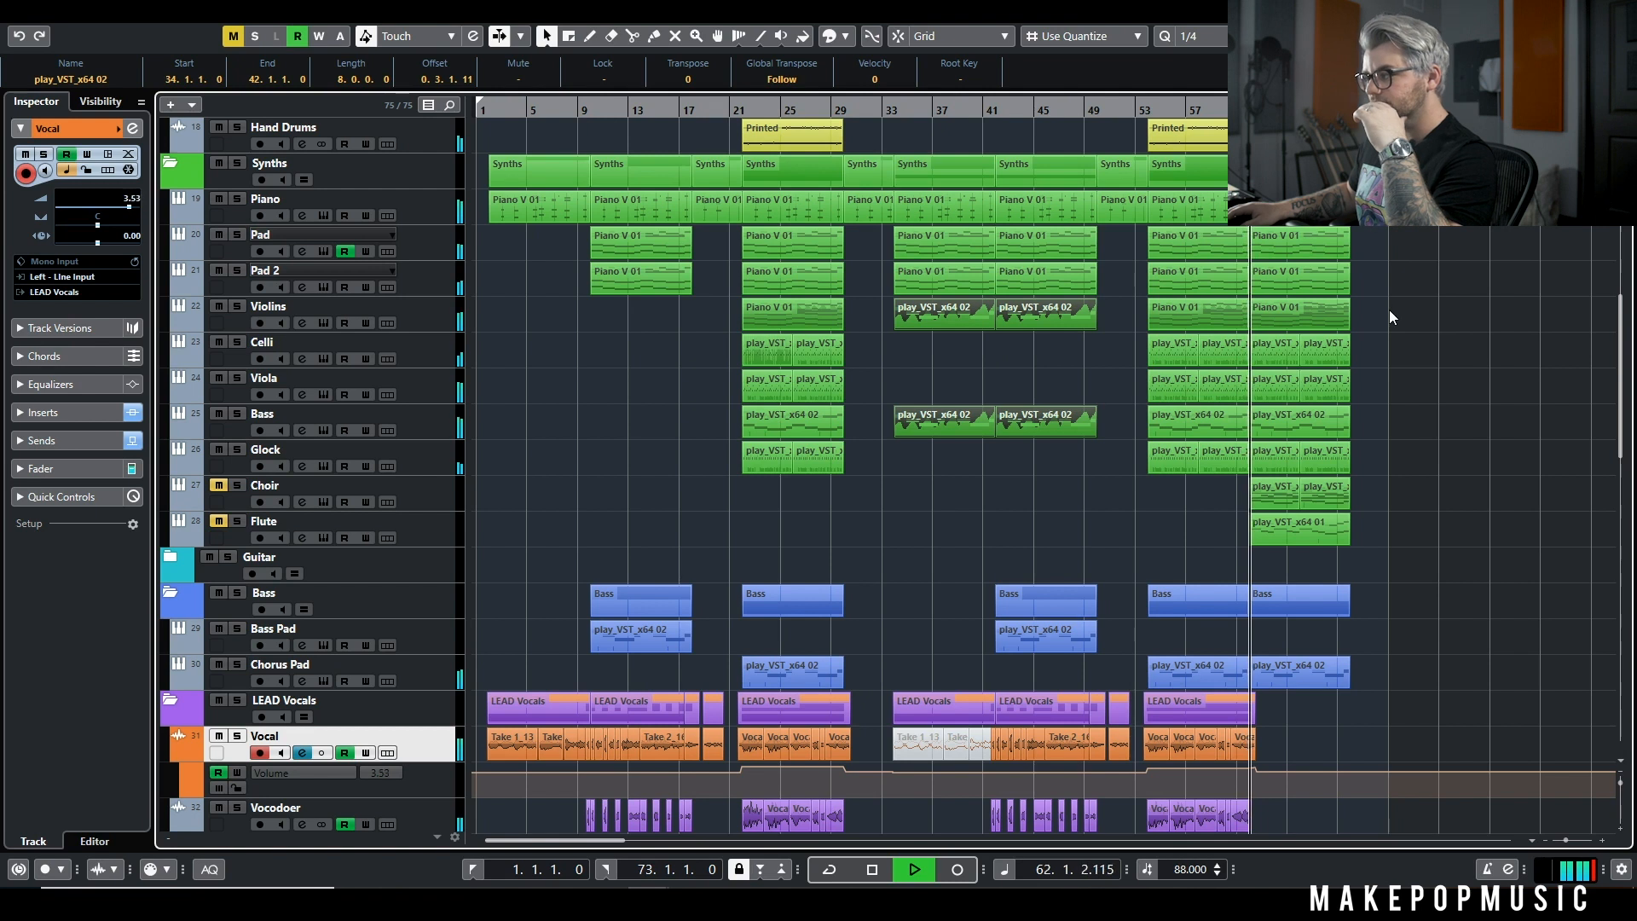
scroll(1404, 310, "down", 10)
scroll(1403, 307, "up", 6)
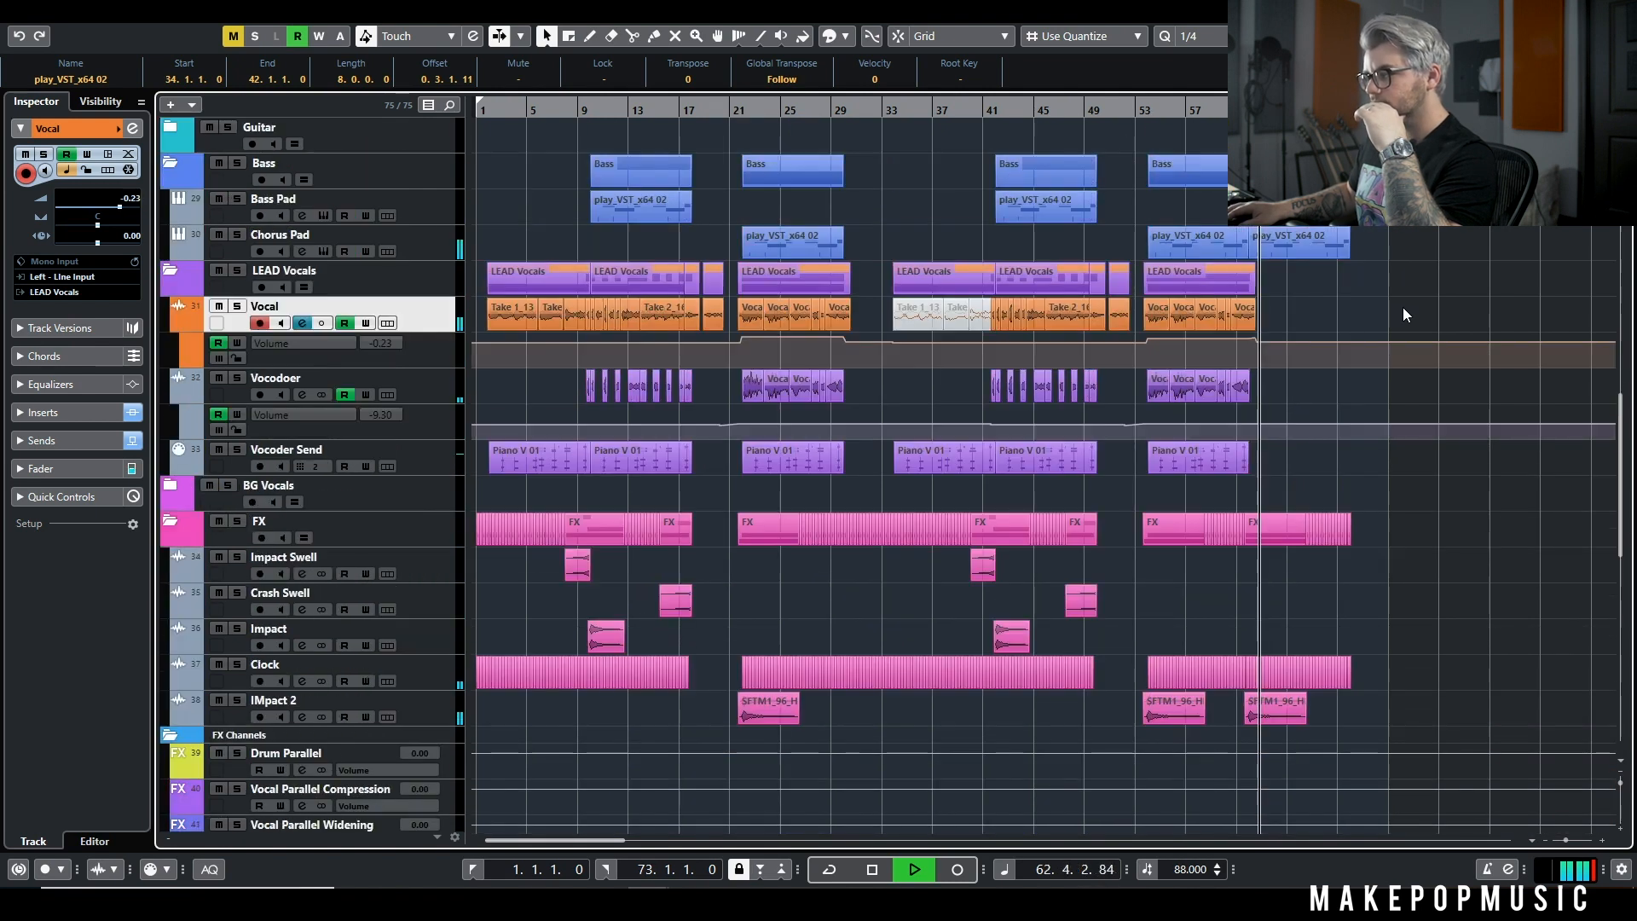
scroll(1379, 290, "up", 4)
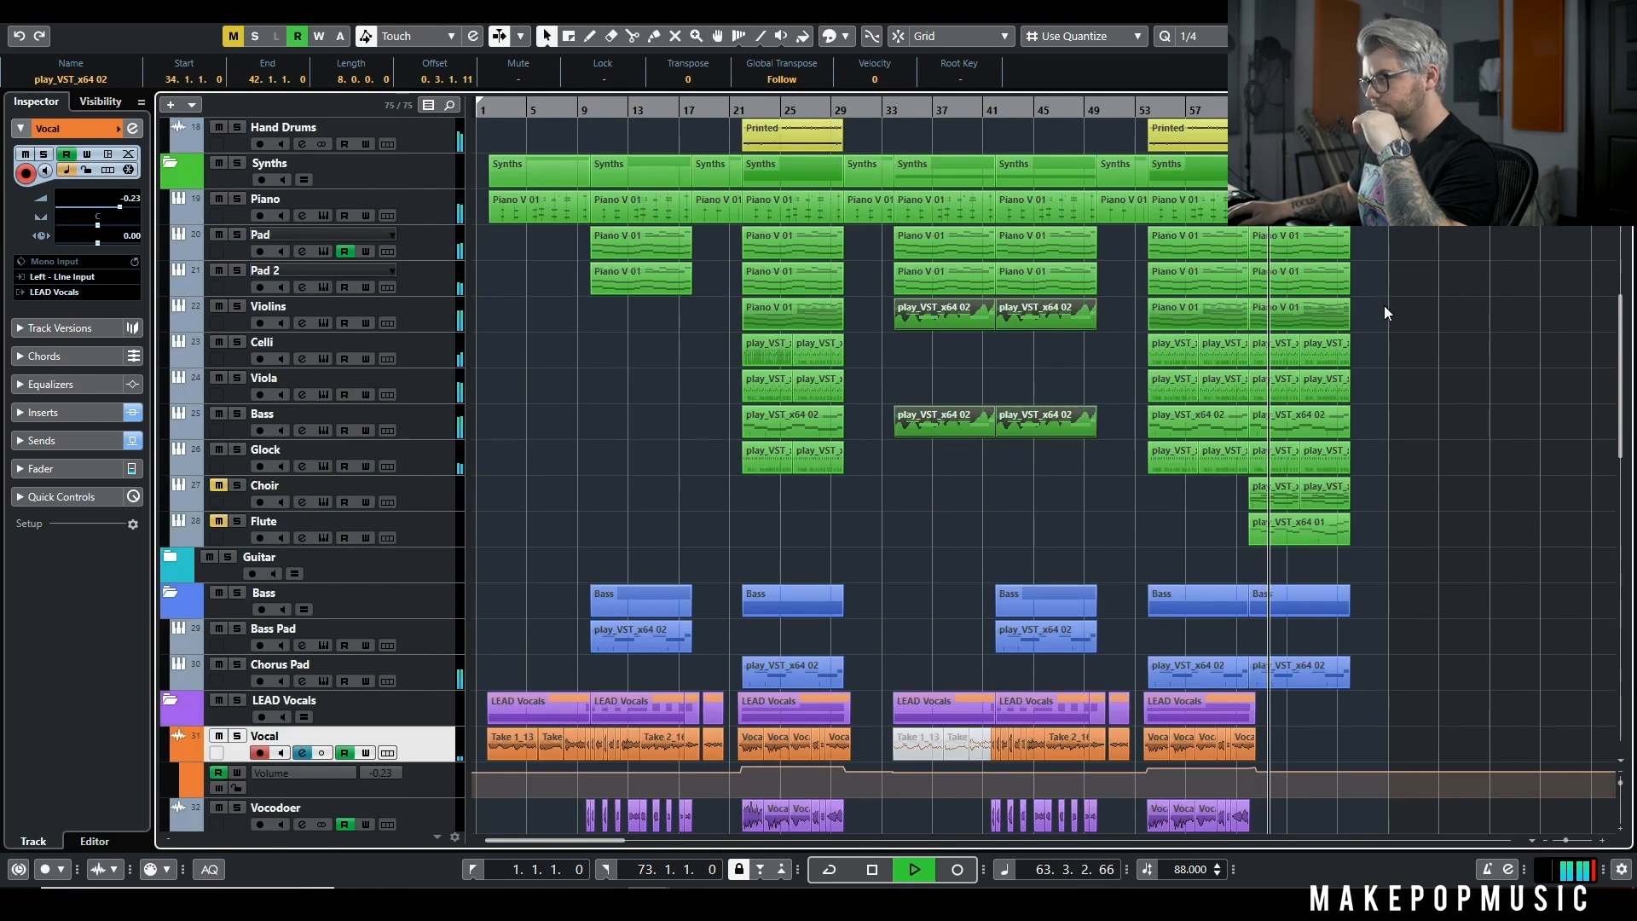
key("space")
Step: Unmute and solo the Choir track and play it from about bar 61
left_click(220, 485)
left_click(238, 485)
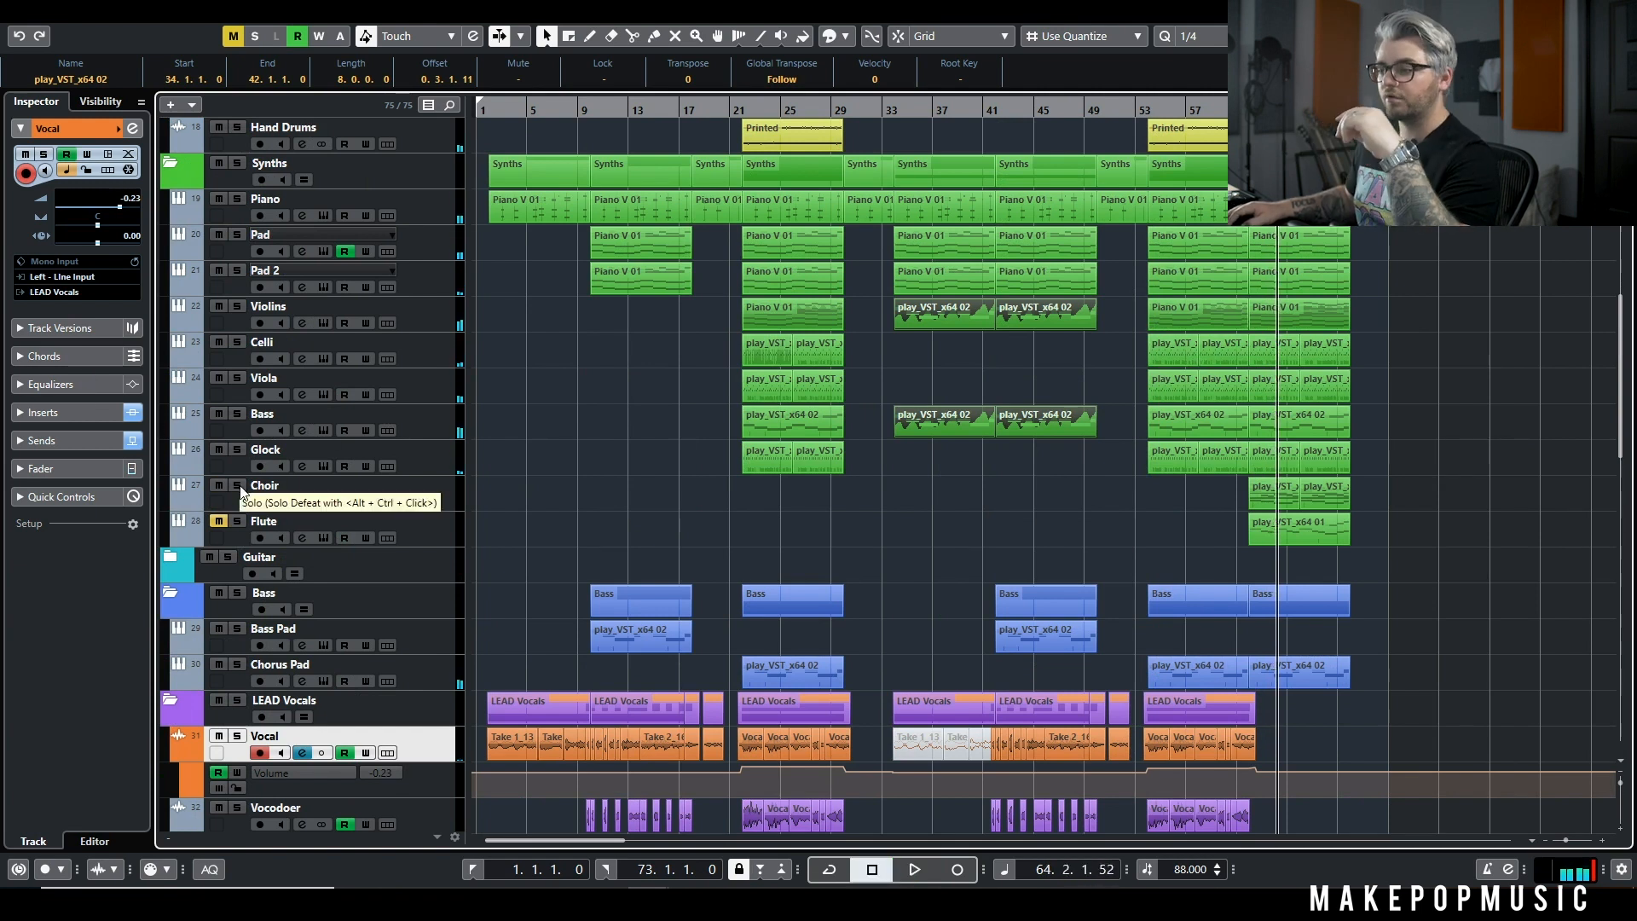
mouse_move(1238, 110)
left_mouse_down()
mouse_move(1177, 110)
mouse_move(1227, 130)
left_mouse_up()
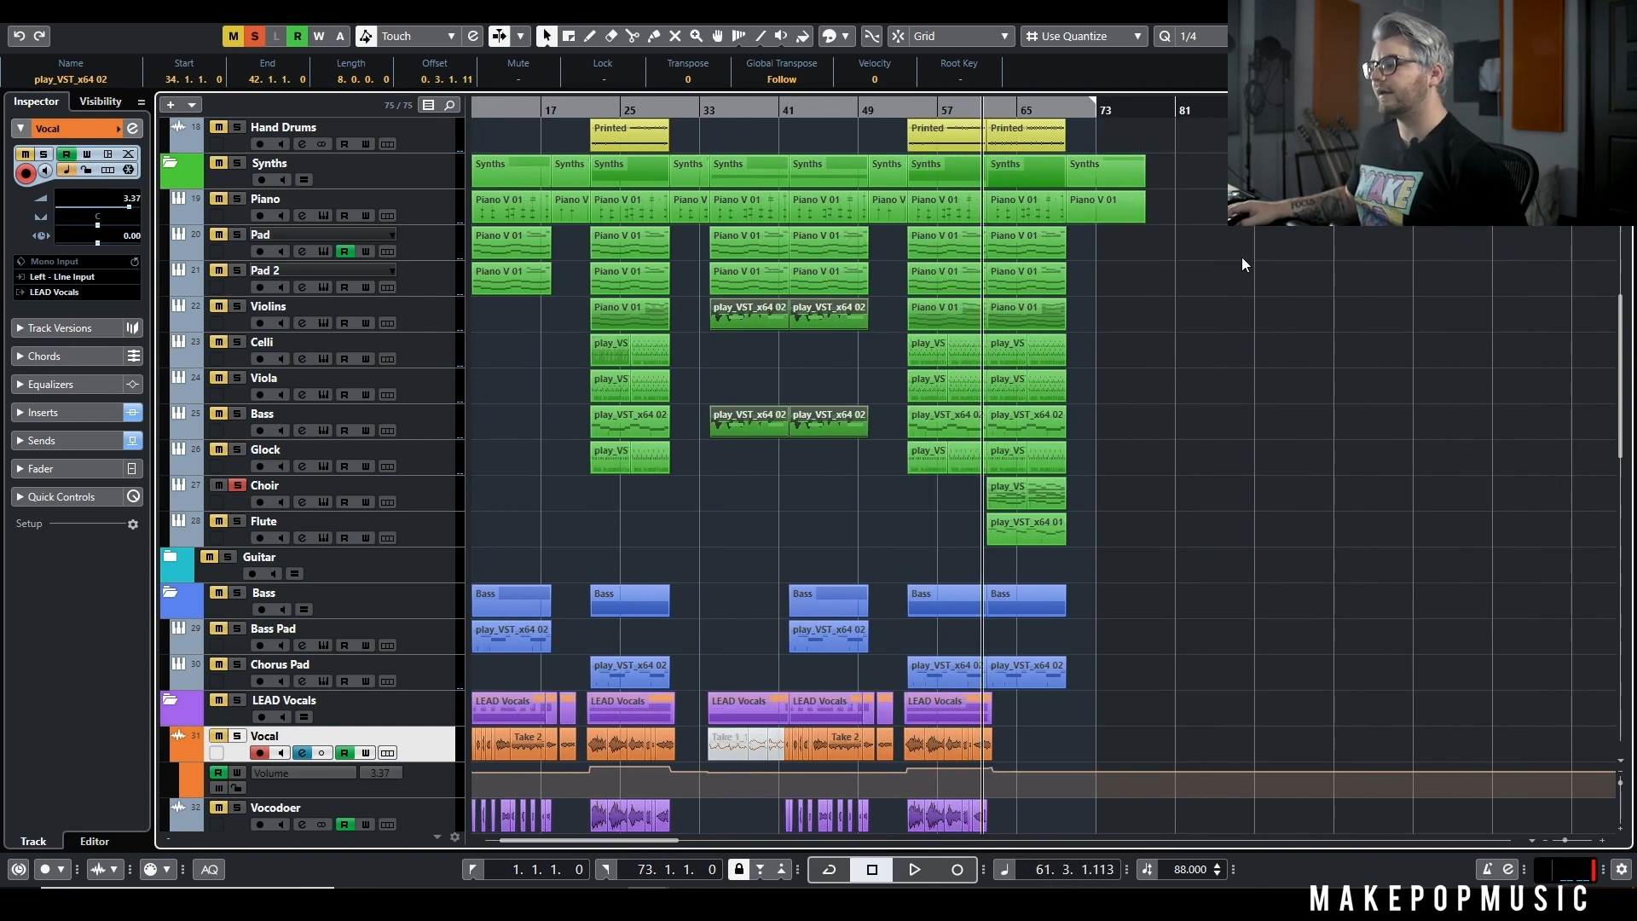
key("space")
left_click(327, 502)
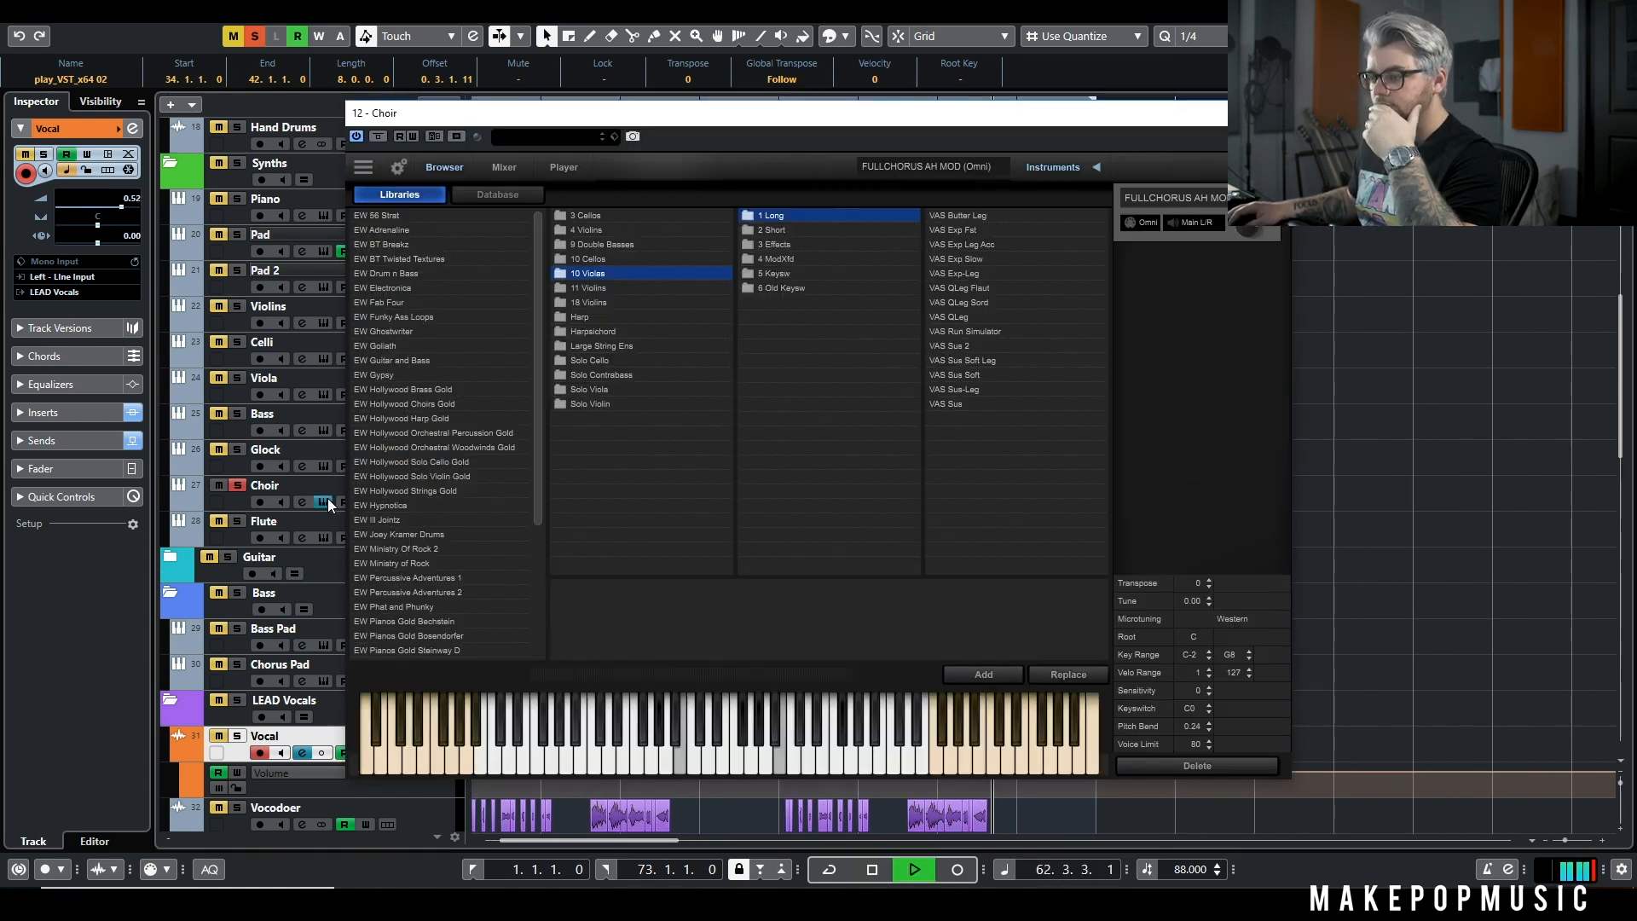
left_click(326, 502)
left_click(304, 503)
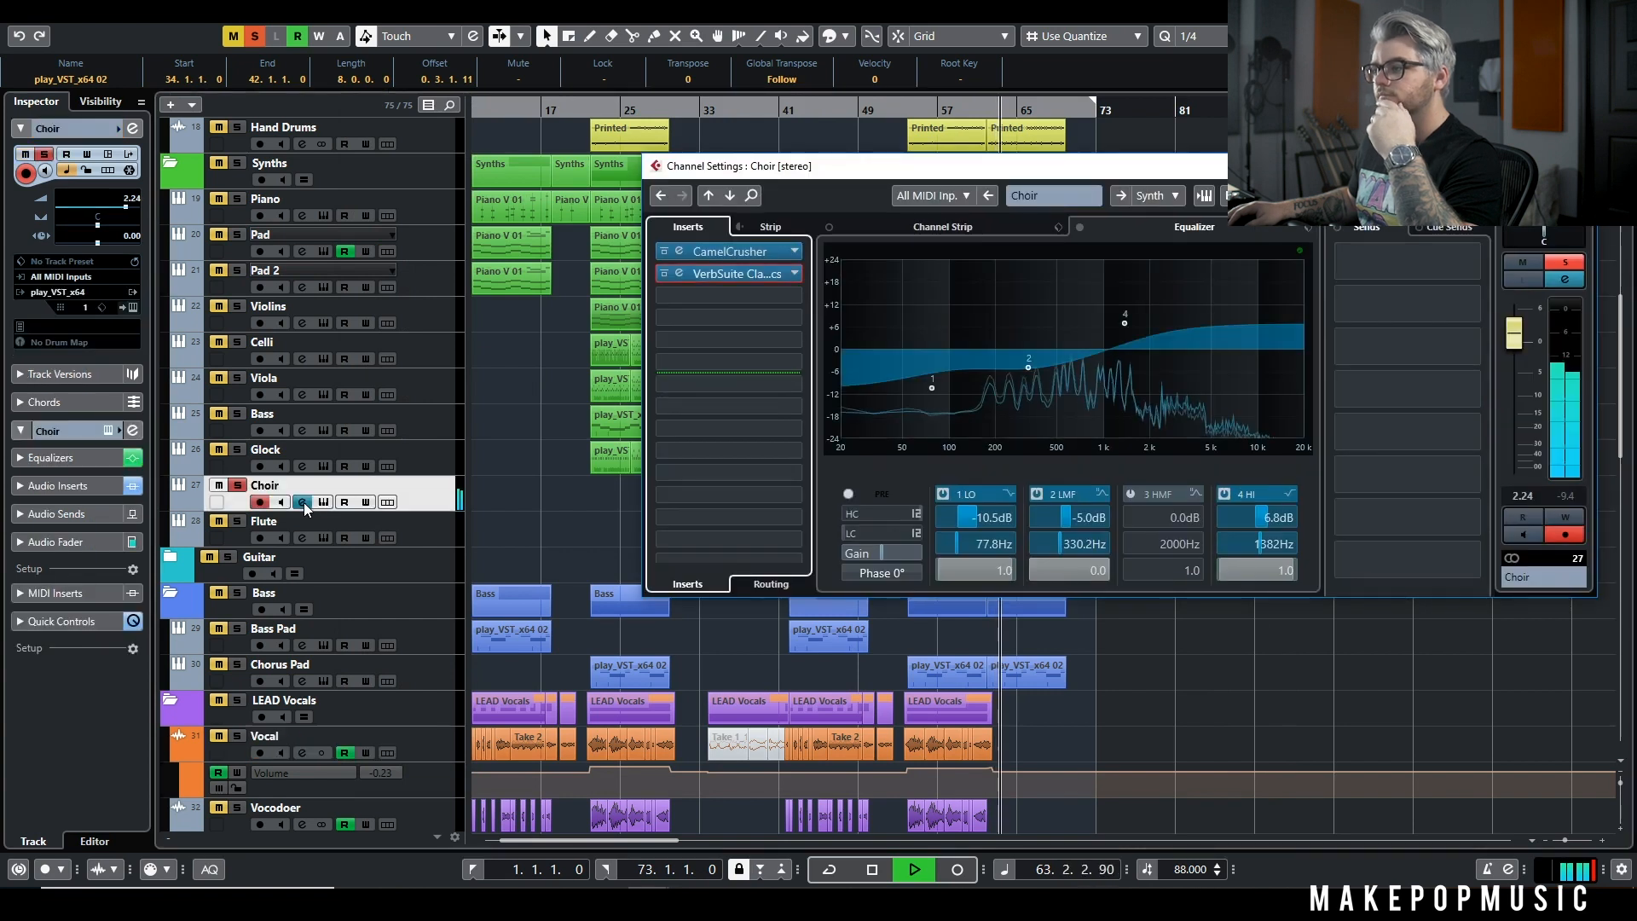
Step: Stop playback and inspect the Choir's CamelCrusher and VerbSuite Classics inserts
left_click(667, 249)
key("space")
left_click(728, 251)
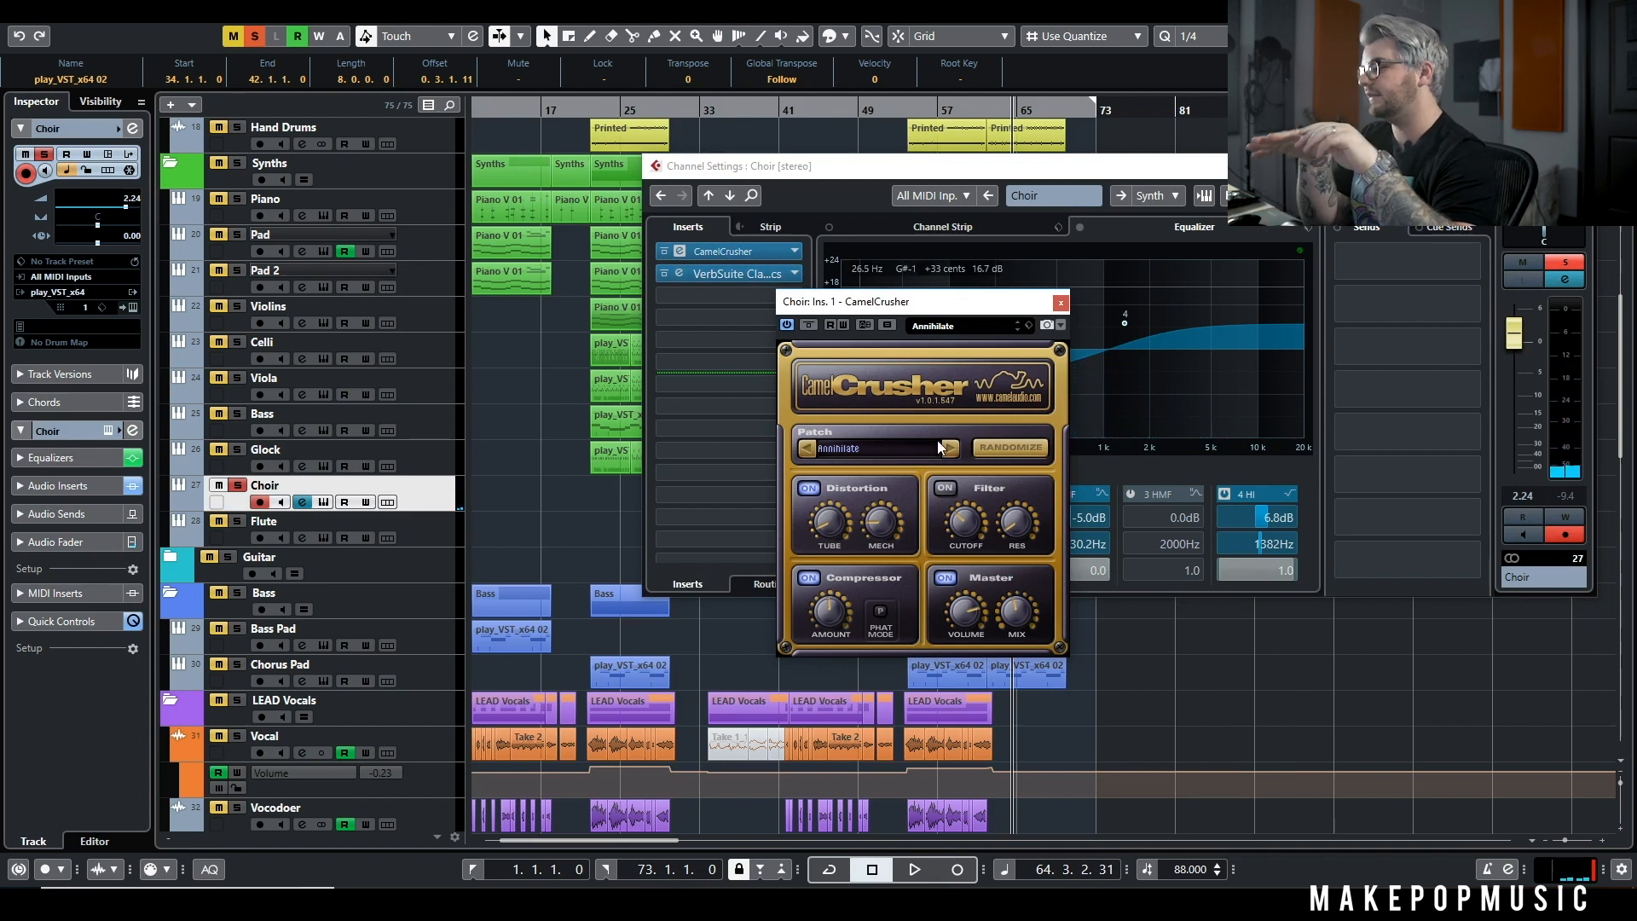
left_click(1060, 302)
left_click(764, 272)
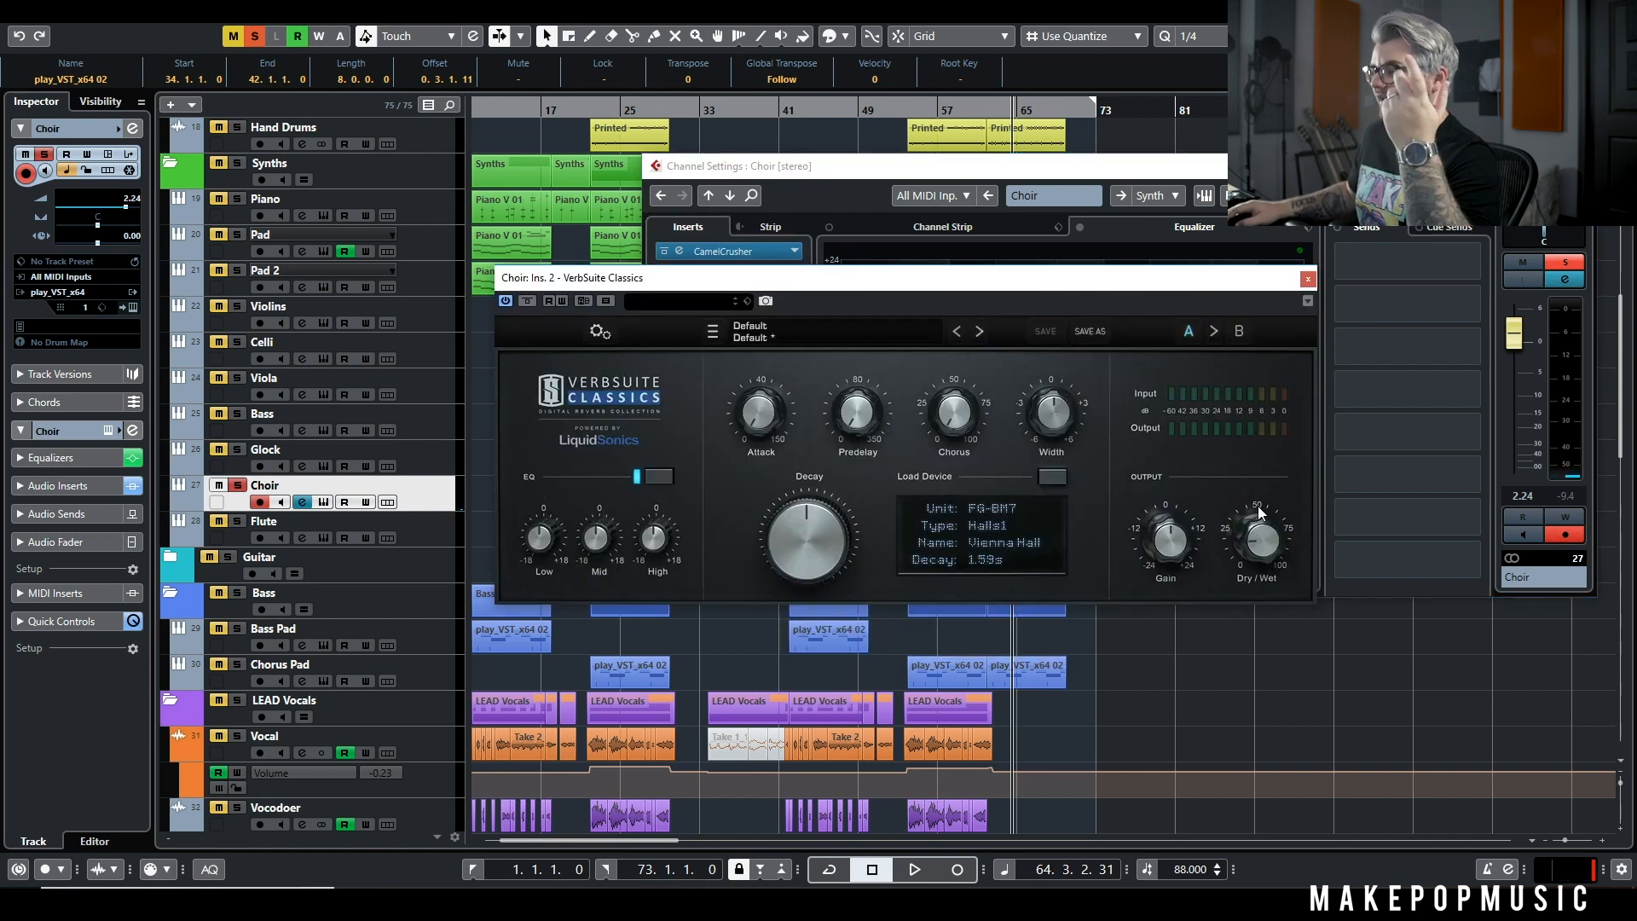
left_click(1308, 280)
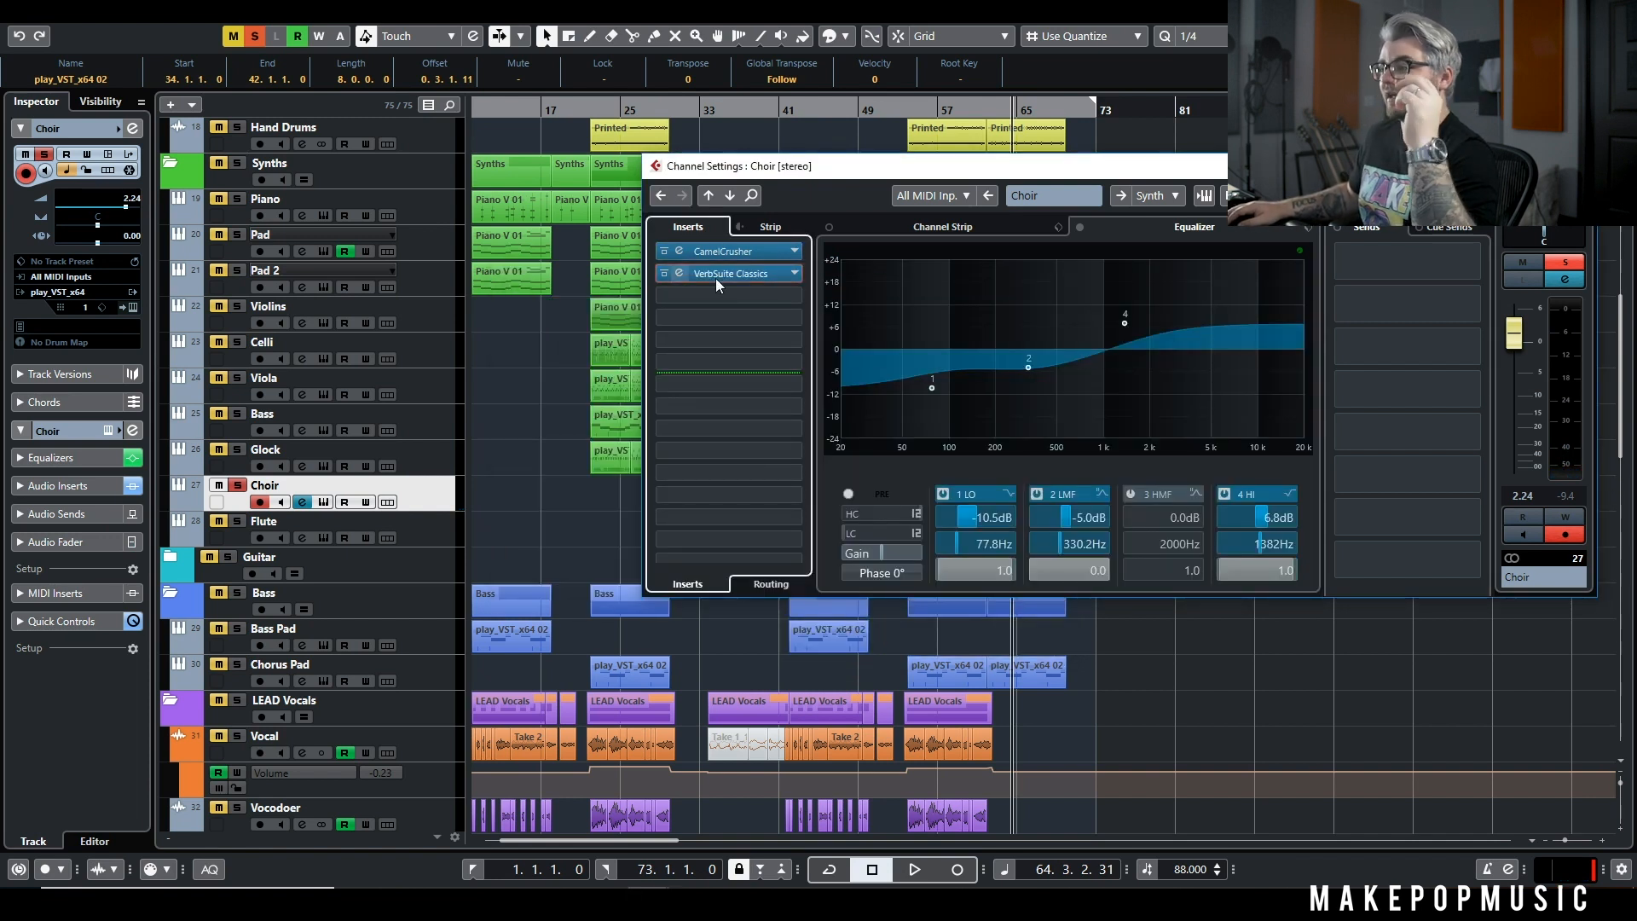
left_click(715, 278)
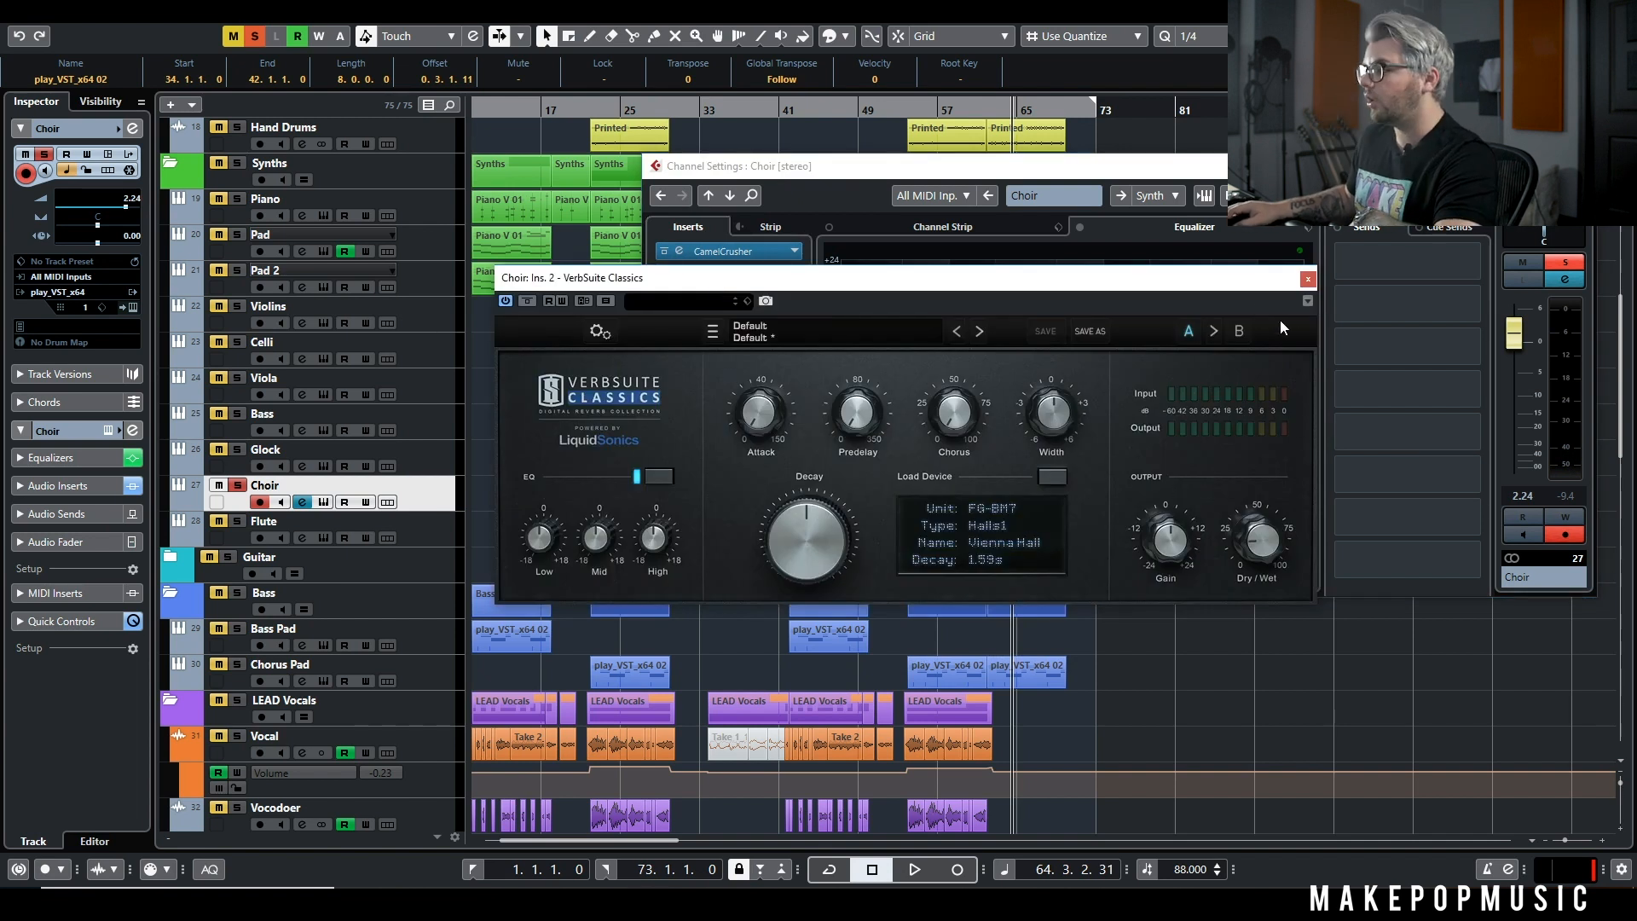
left_click(1309, 279)
Step: Try the Choir's low-mid EQ band at -0.7 dB and 324.3 Hz, playing from about bar 62
left_click_drag(1031, 370, 1027, 352)
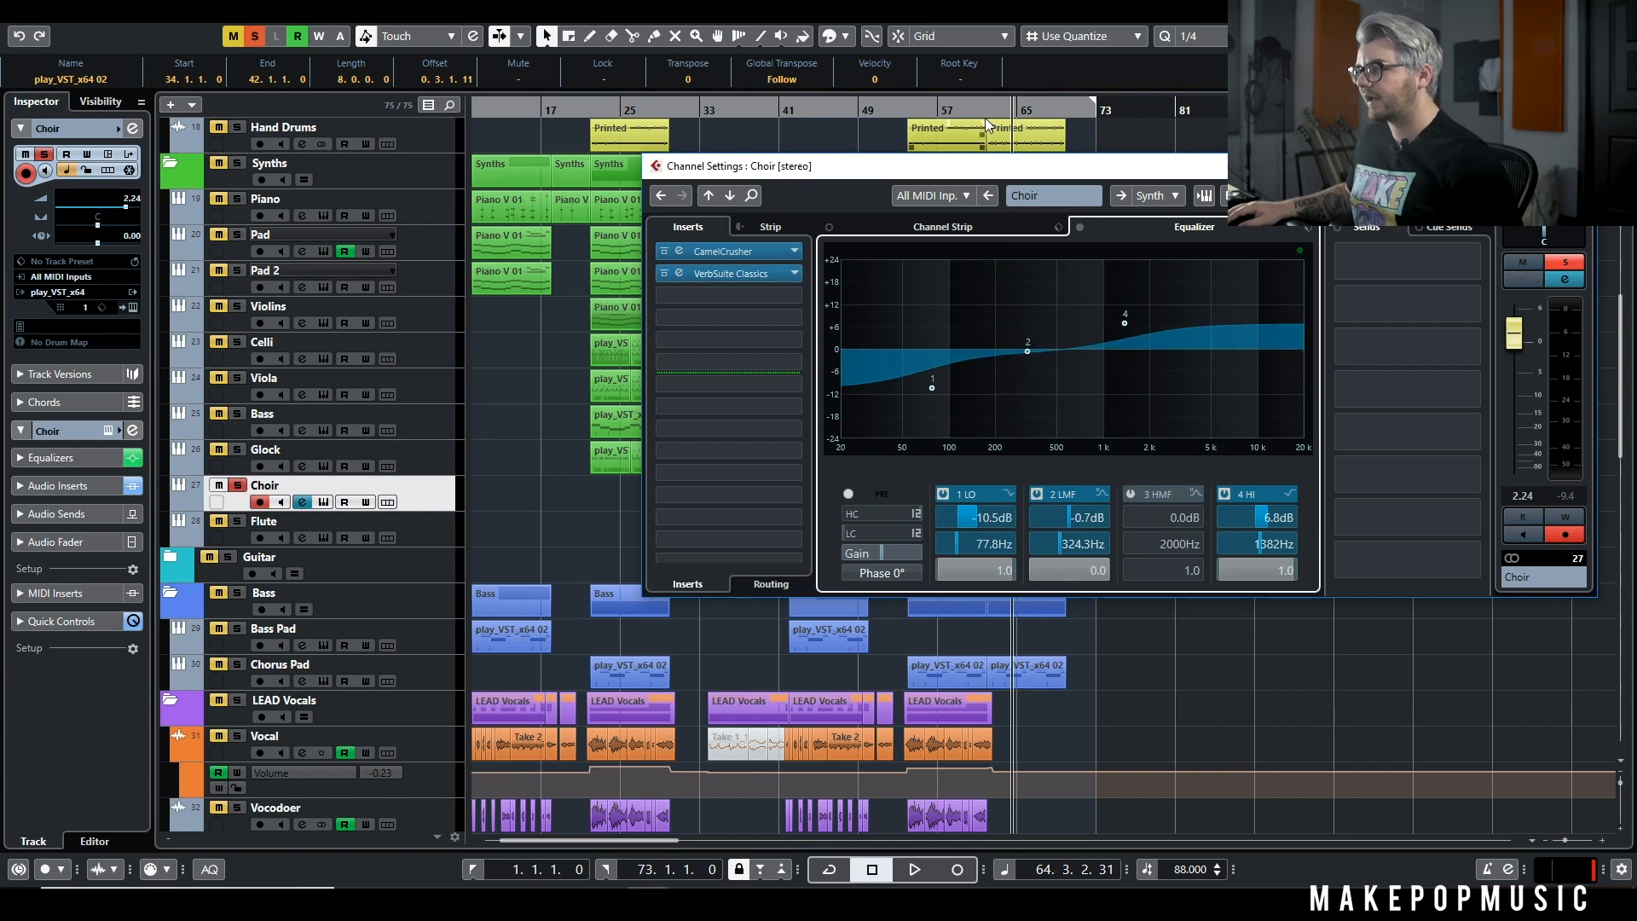
left_click(985, 117)
key("space")
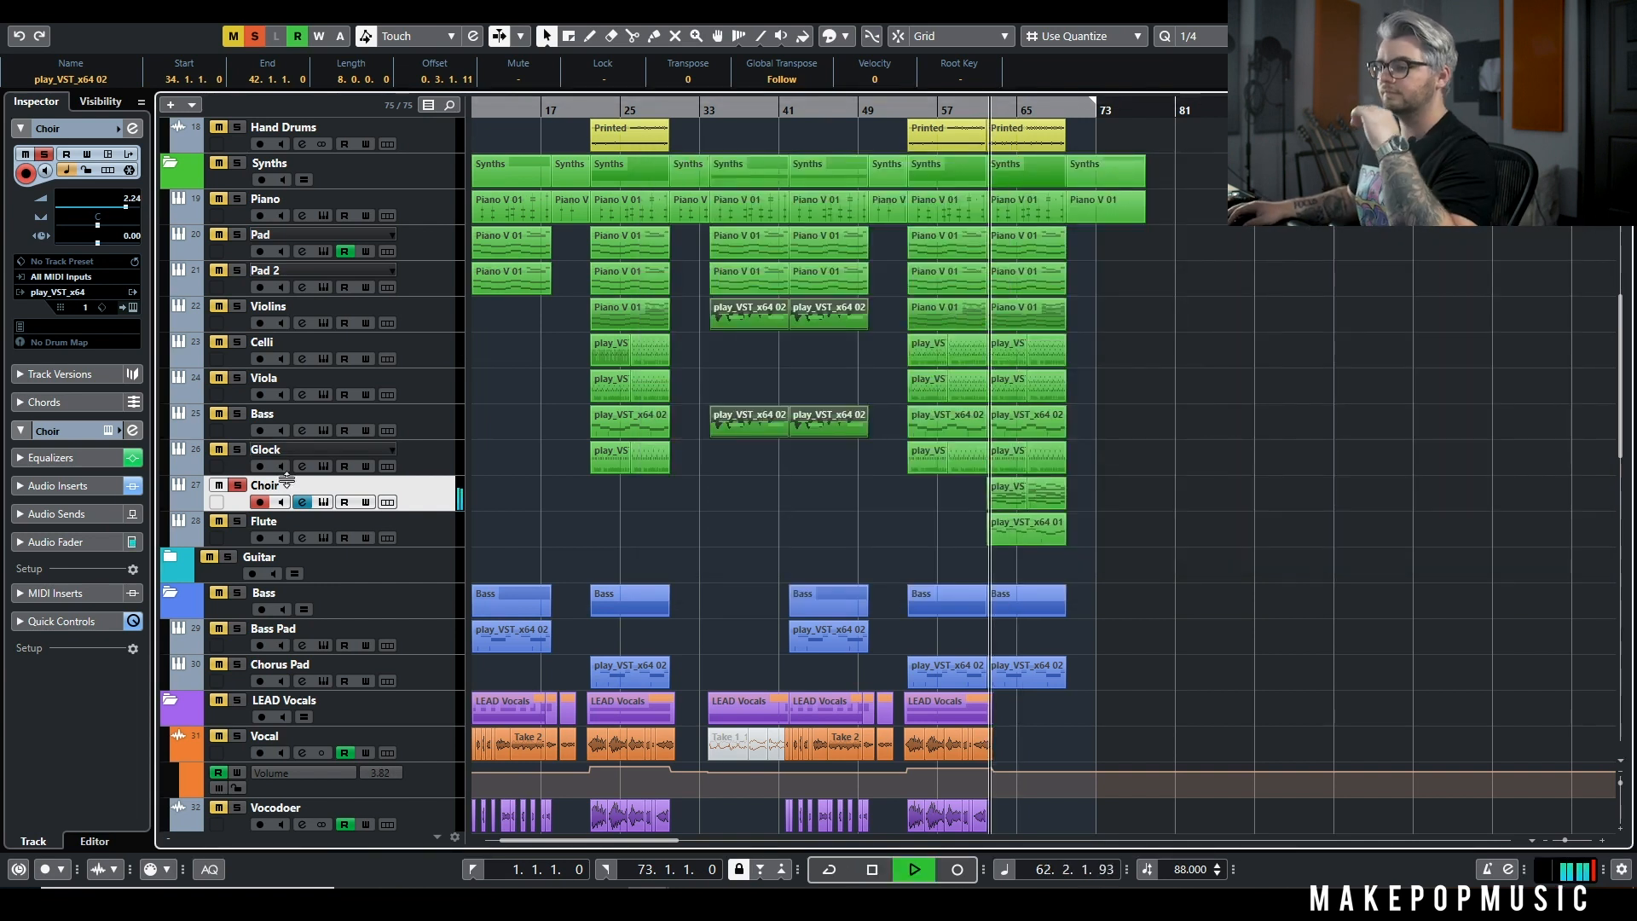
Step: Unsolo the Choir and set its low-mid EQ band to -3.0 dB at 332.7 Hz while the mix plays to about bar 66
left_click(237, 486)
left_click(303, 502)
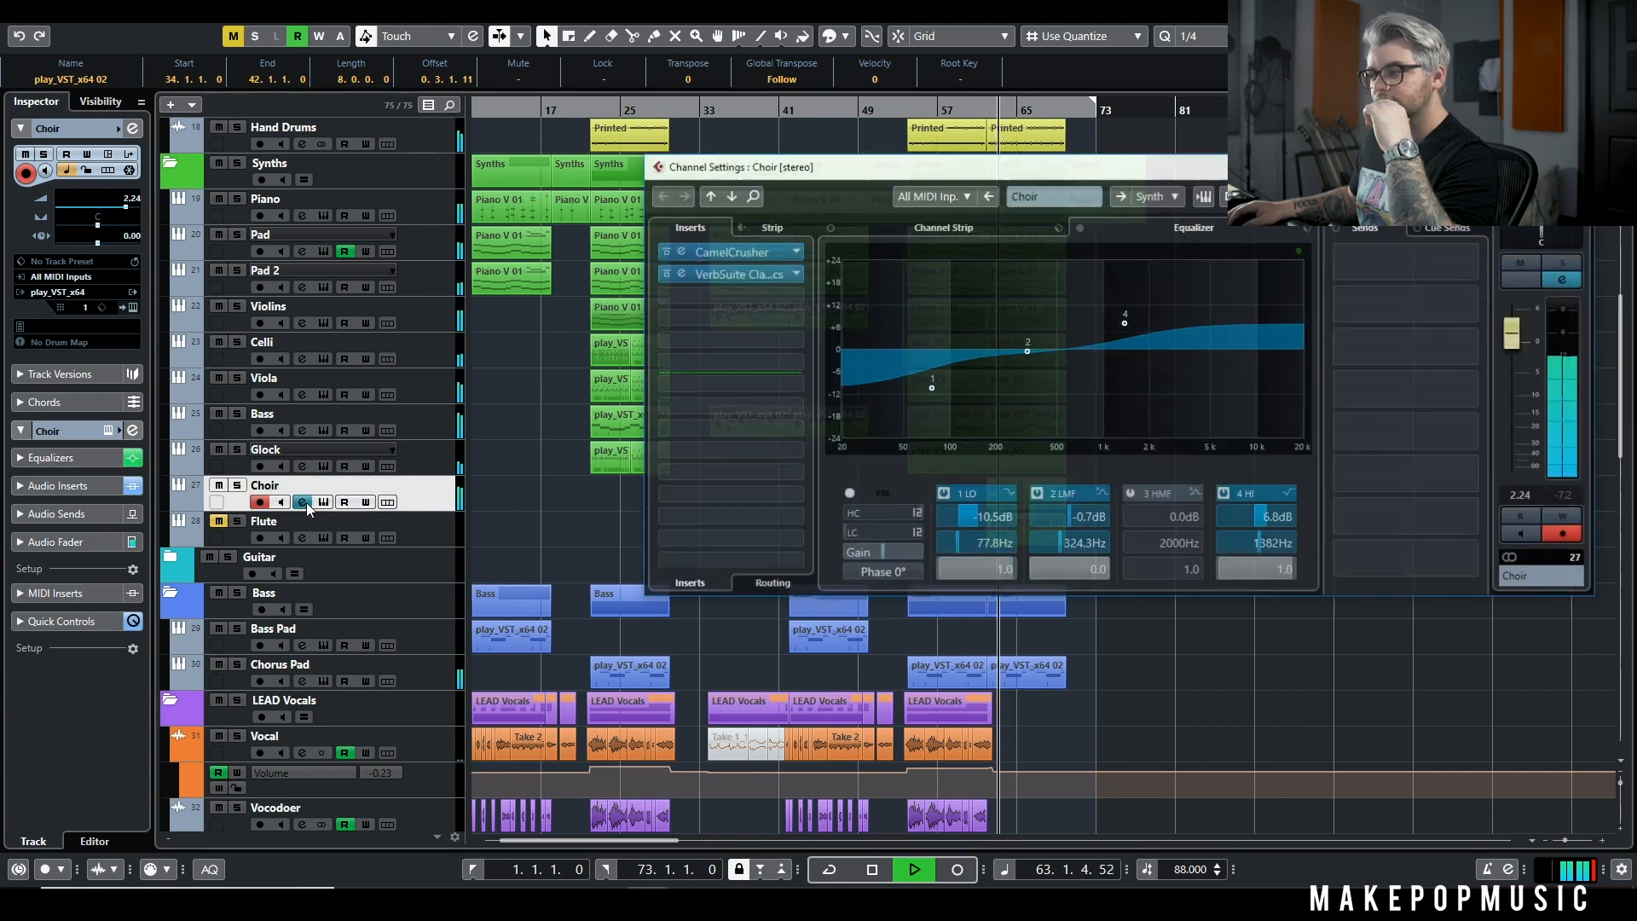
left_click_drag(1029, 351, 1029, 359)
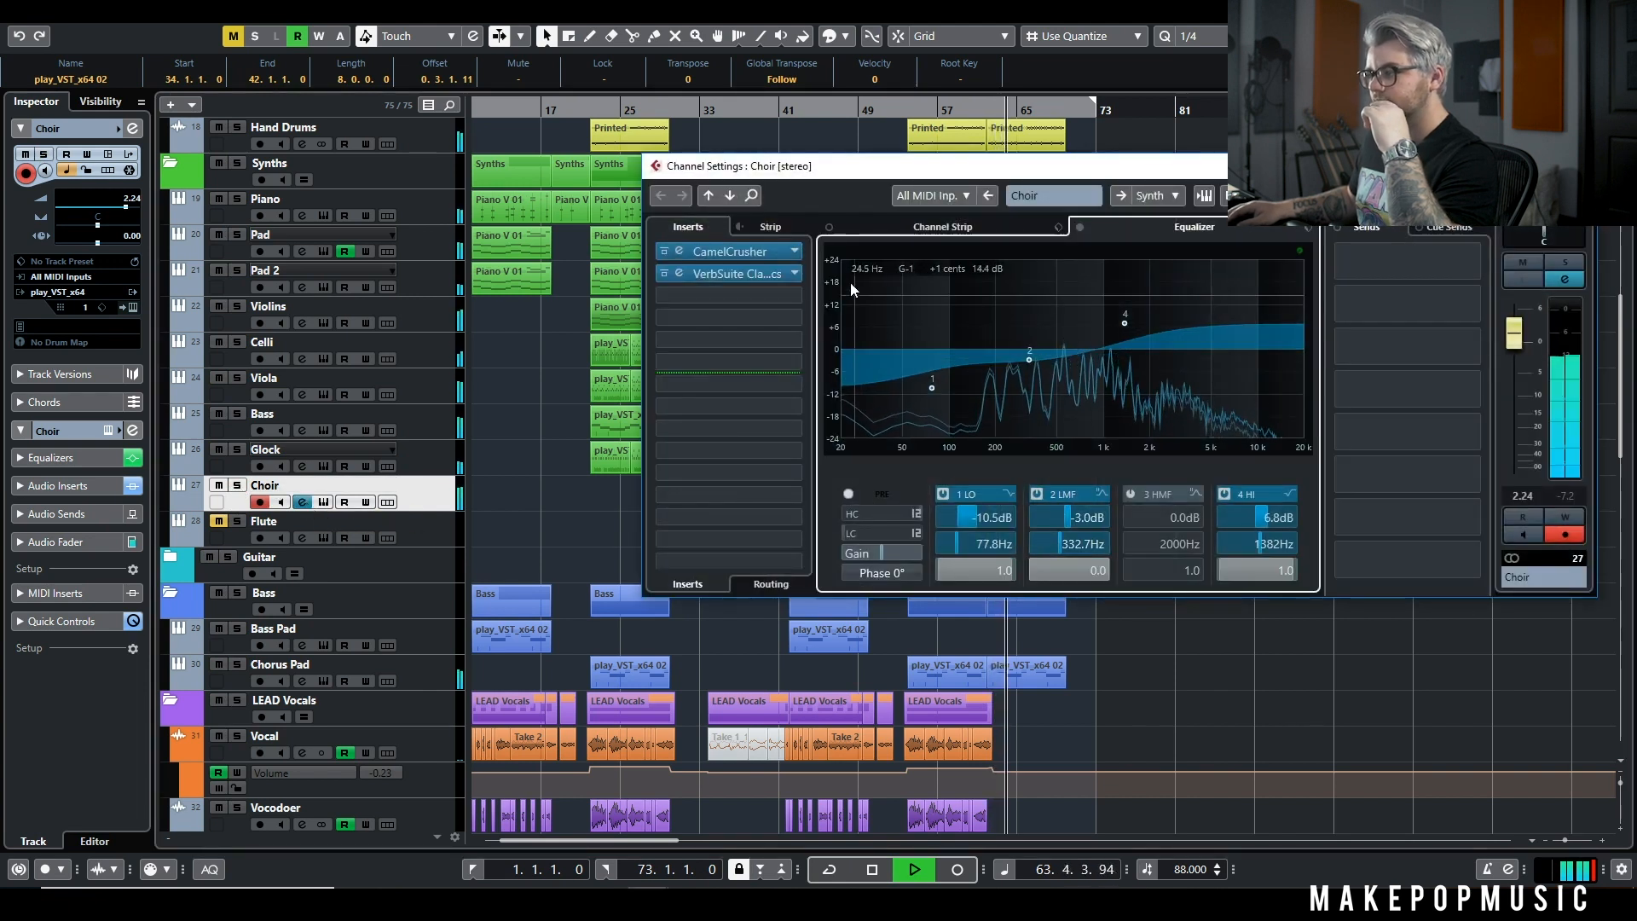
left_click(238, 485)
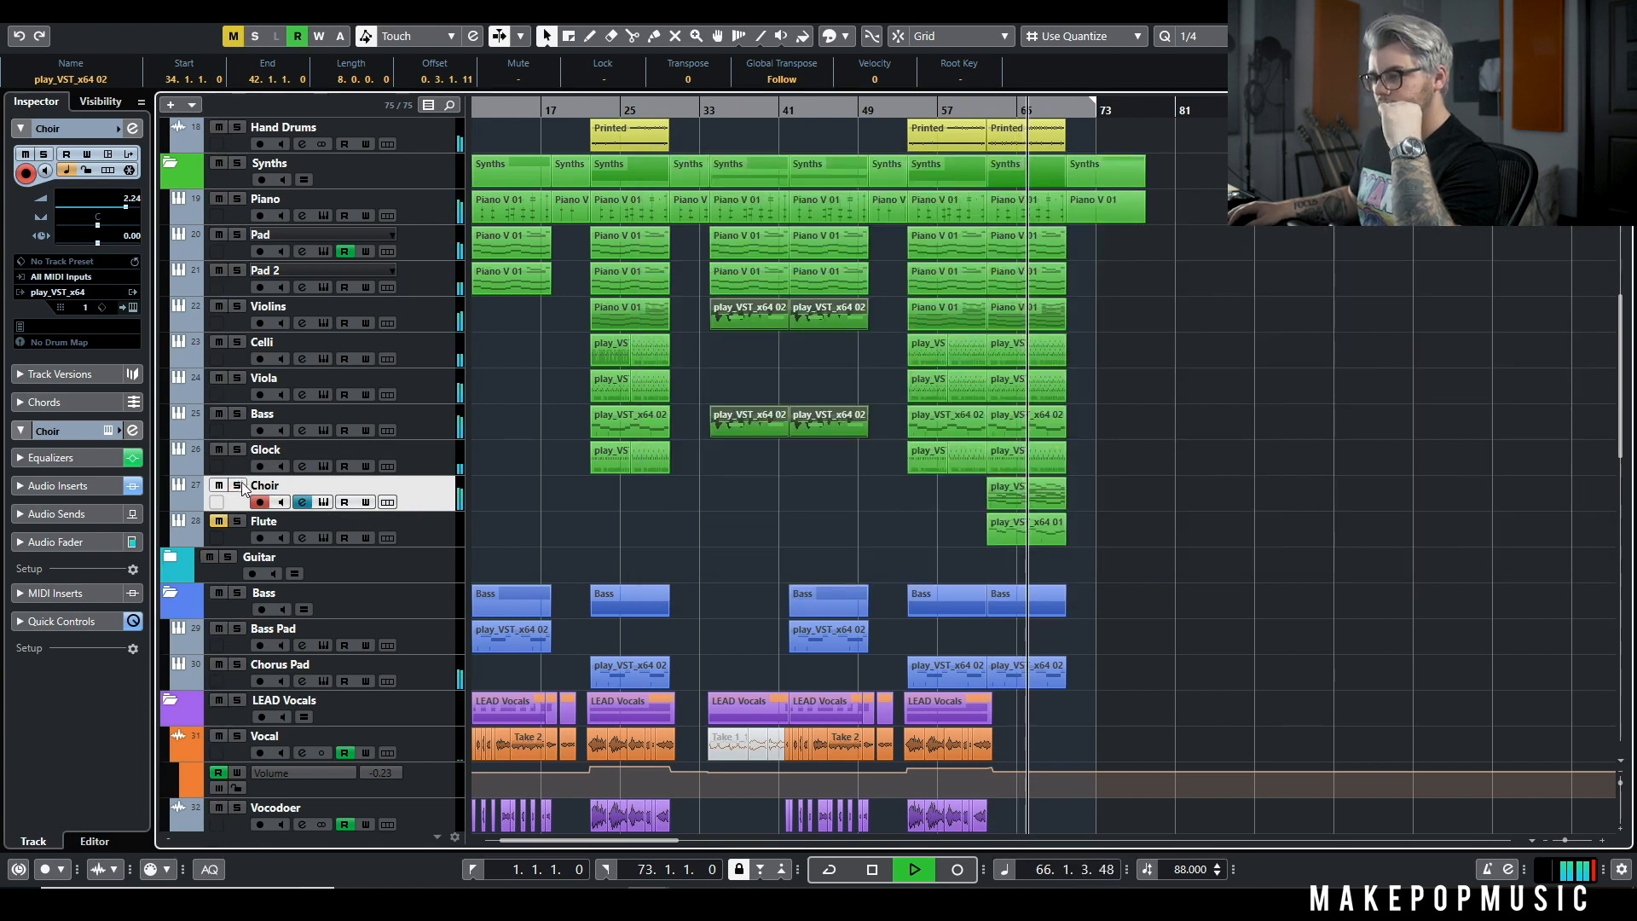
key("space")
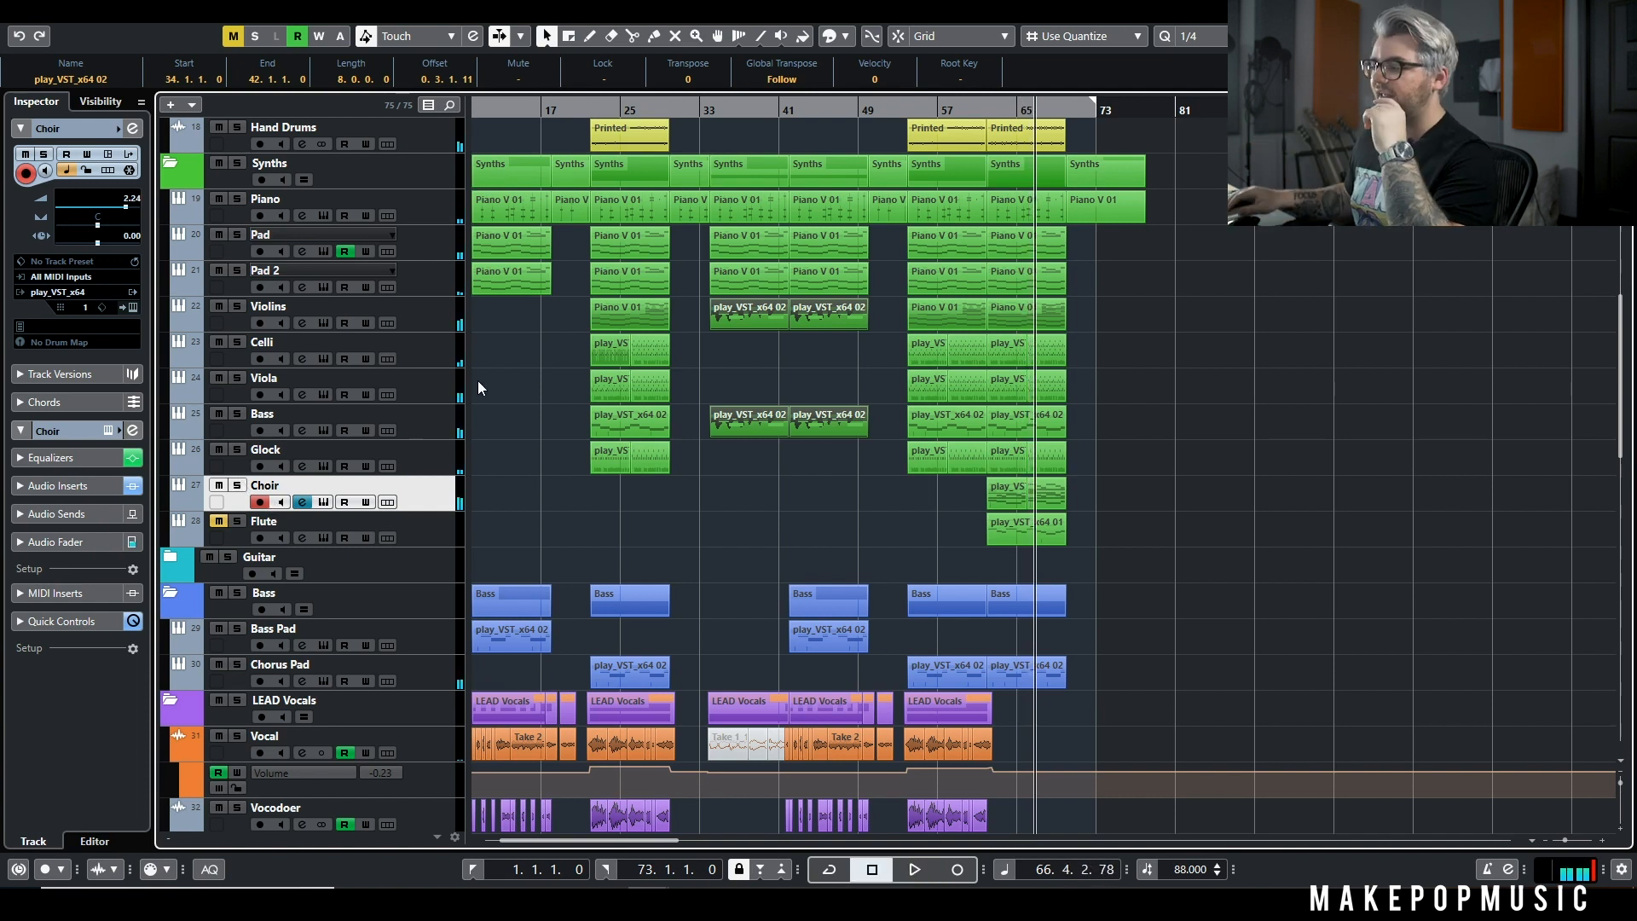
Step: Unmute and solo the Flute track and play it from about bar 62
left_click(218, 532)
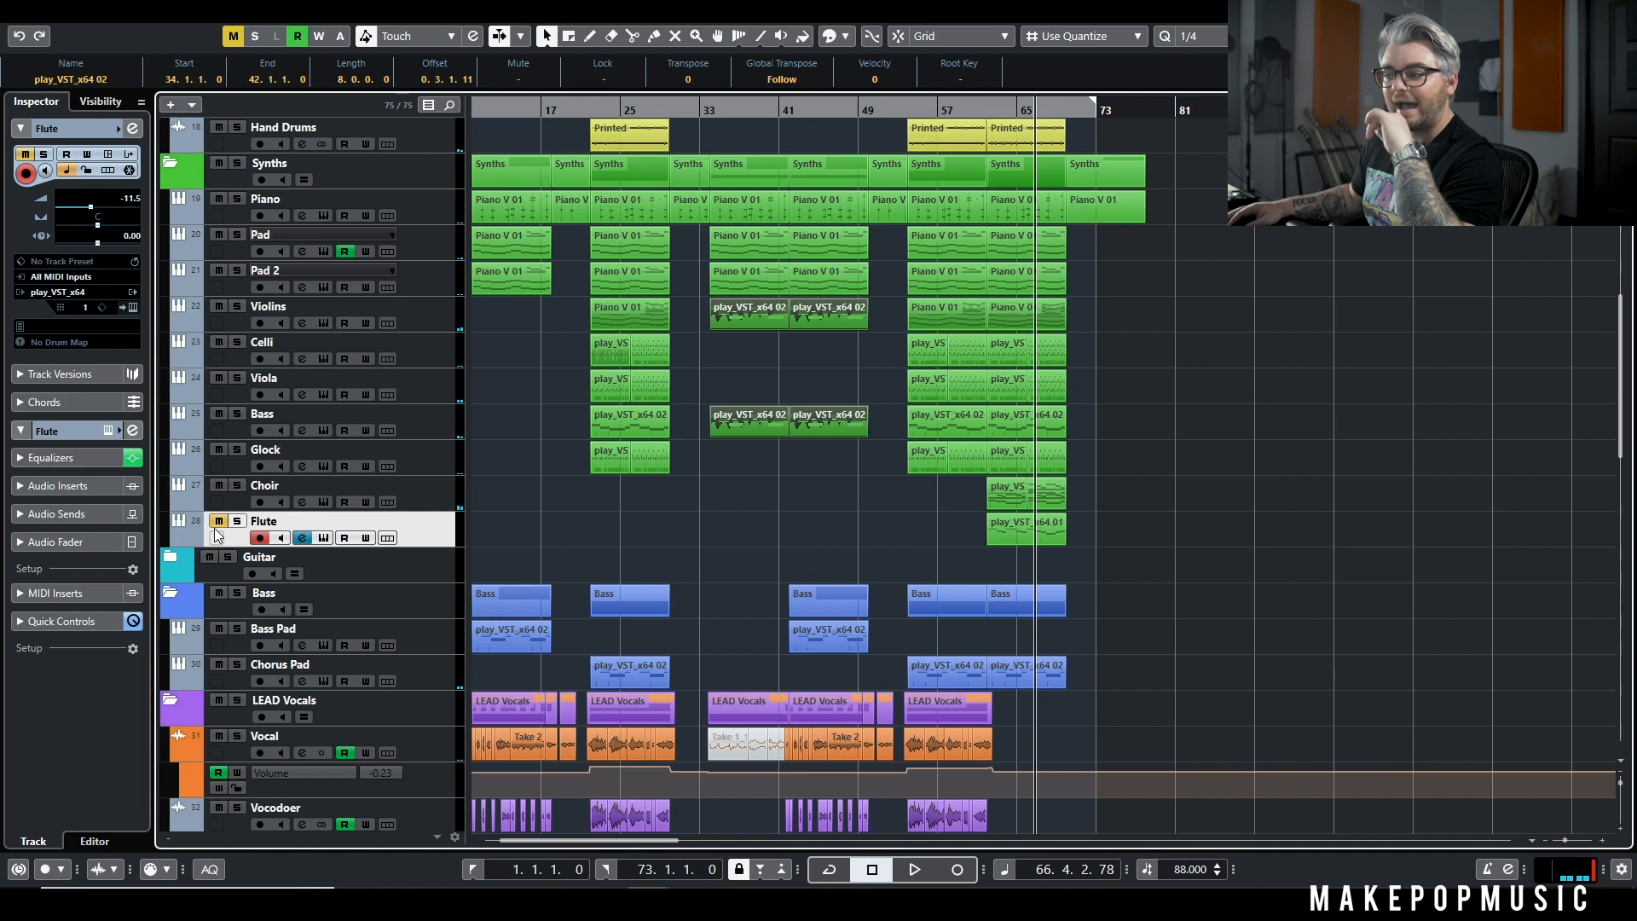
left_click(238, 522)
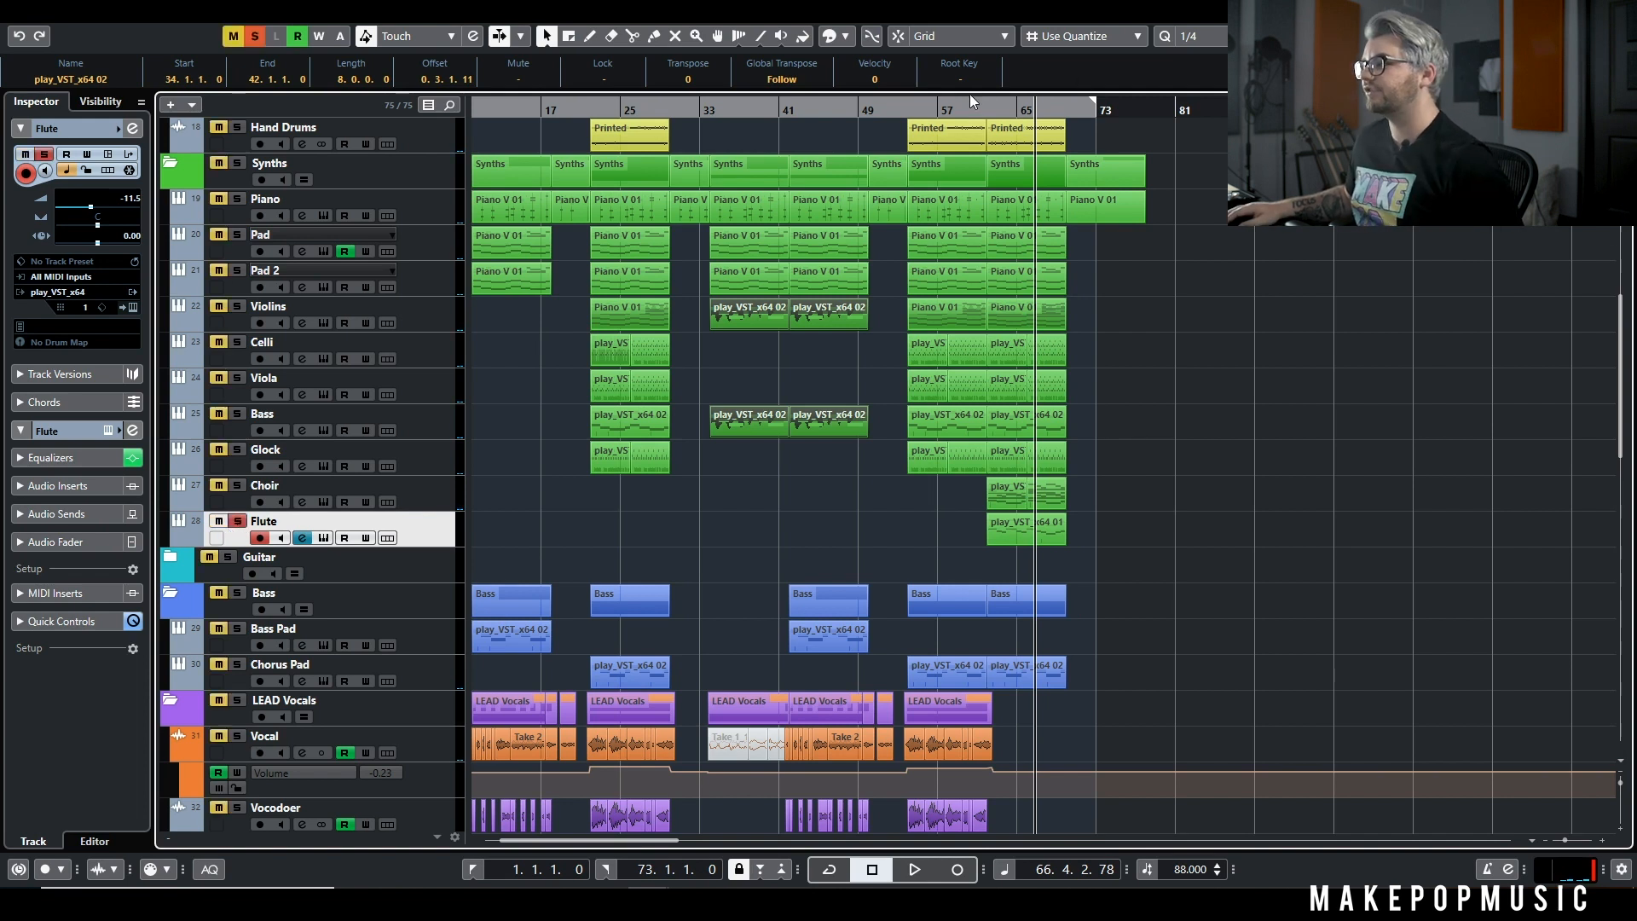
left_click(985, 109)
key("space")
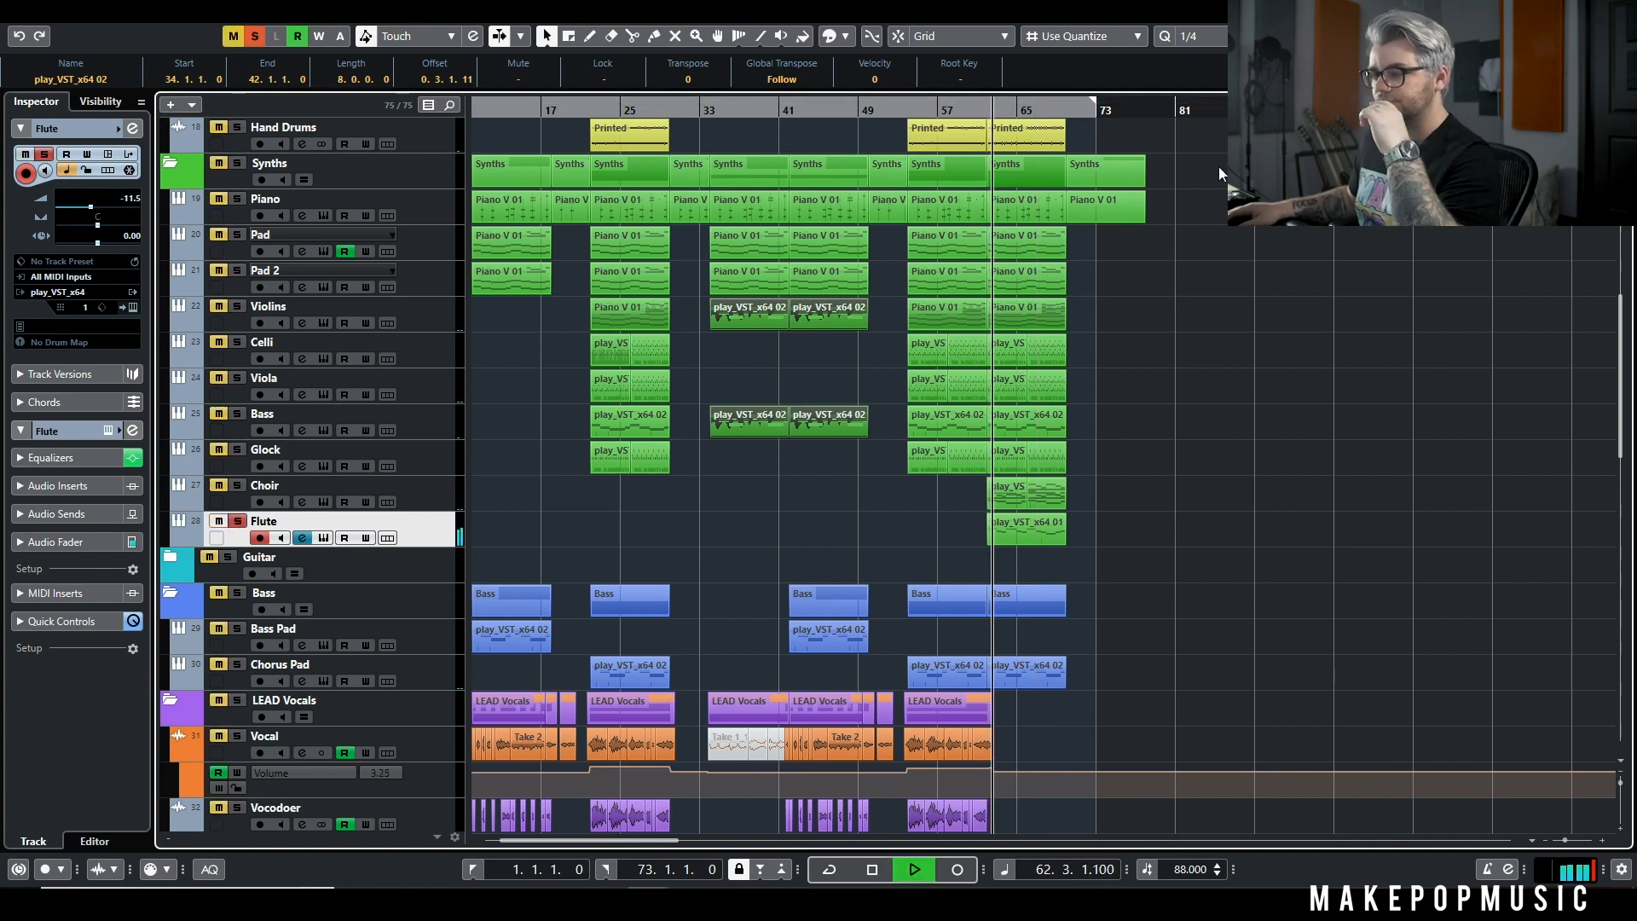
Step: Compare the Flute soloed and in the full mix during playback, finishing with its solo off
left_click(238, 522)
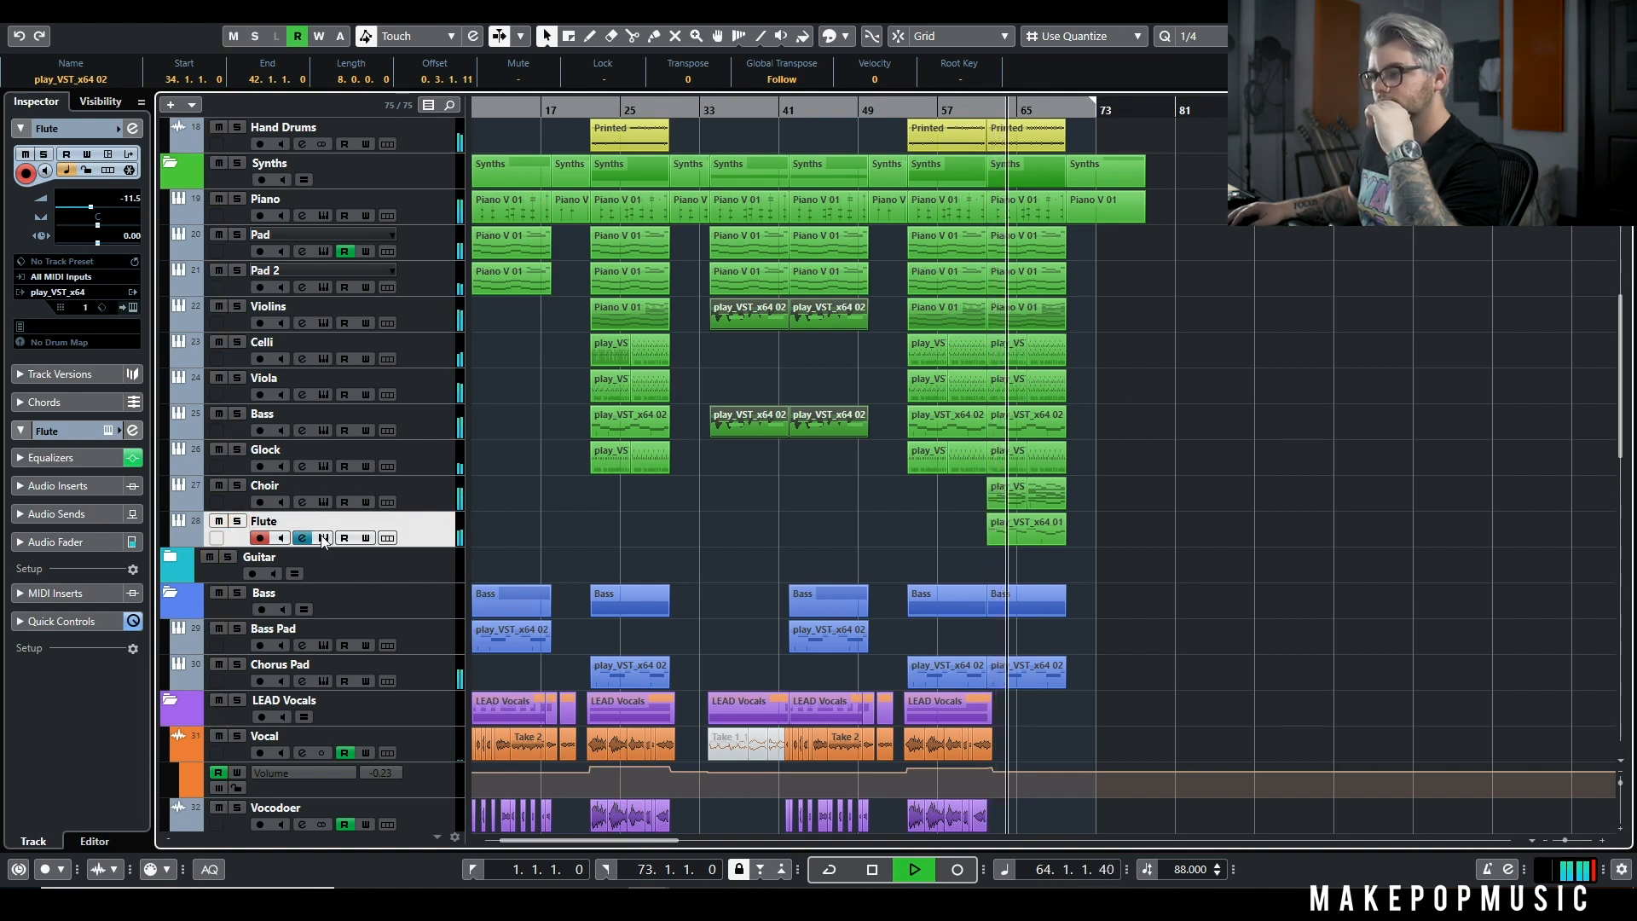
left_click(238, 522)
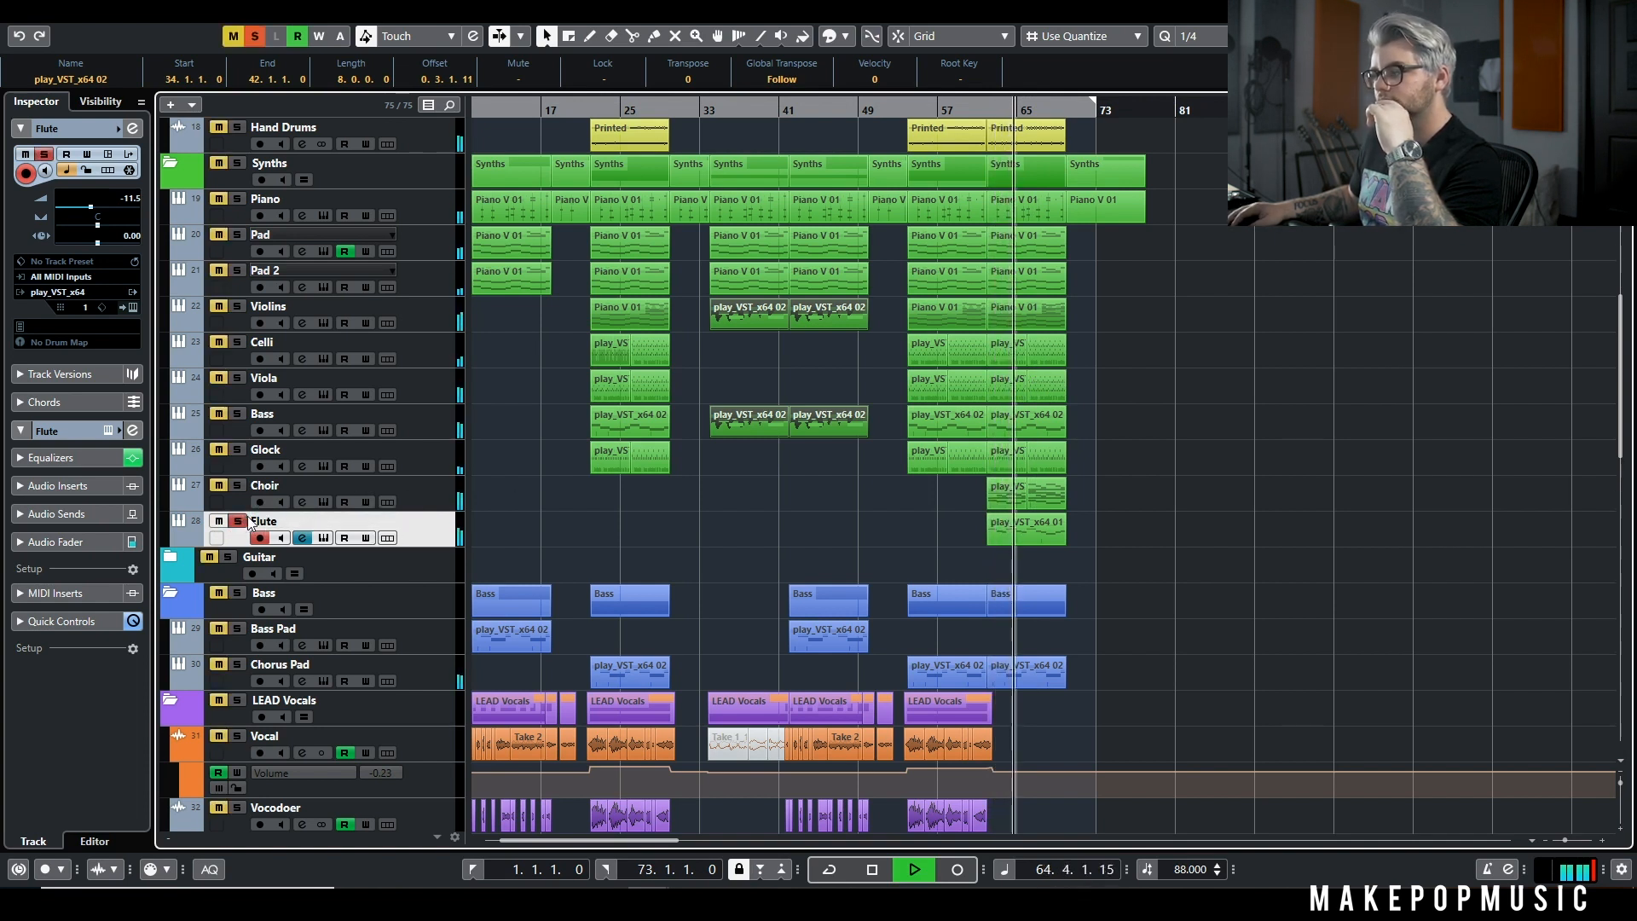
scroll(1066, 512, "down", 4)
scroll(1045, 458, "up", 2)
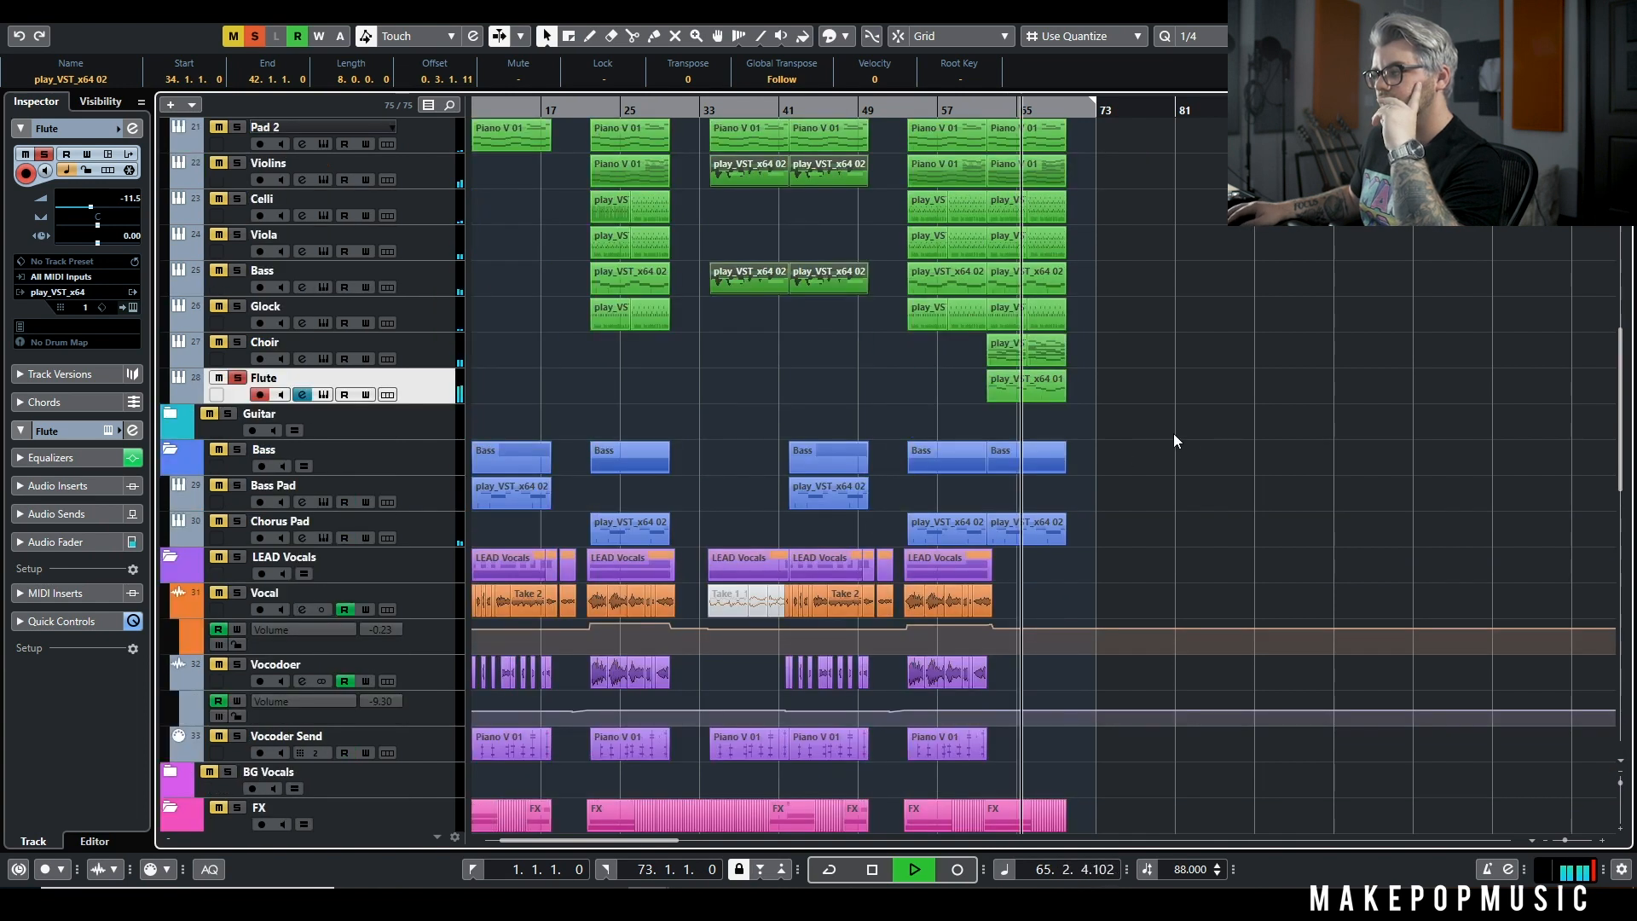
left_click(238, 377)
Step: Play the full mix with the Flute to about bar 68 while reviewing the synth, bass, vocal and FX tracks
scroll(1100, 428, "down", 8)
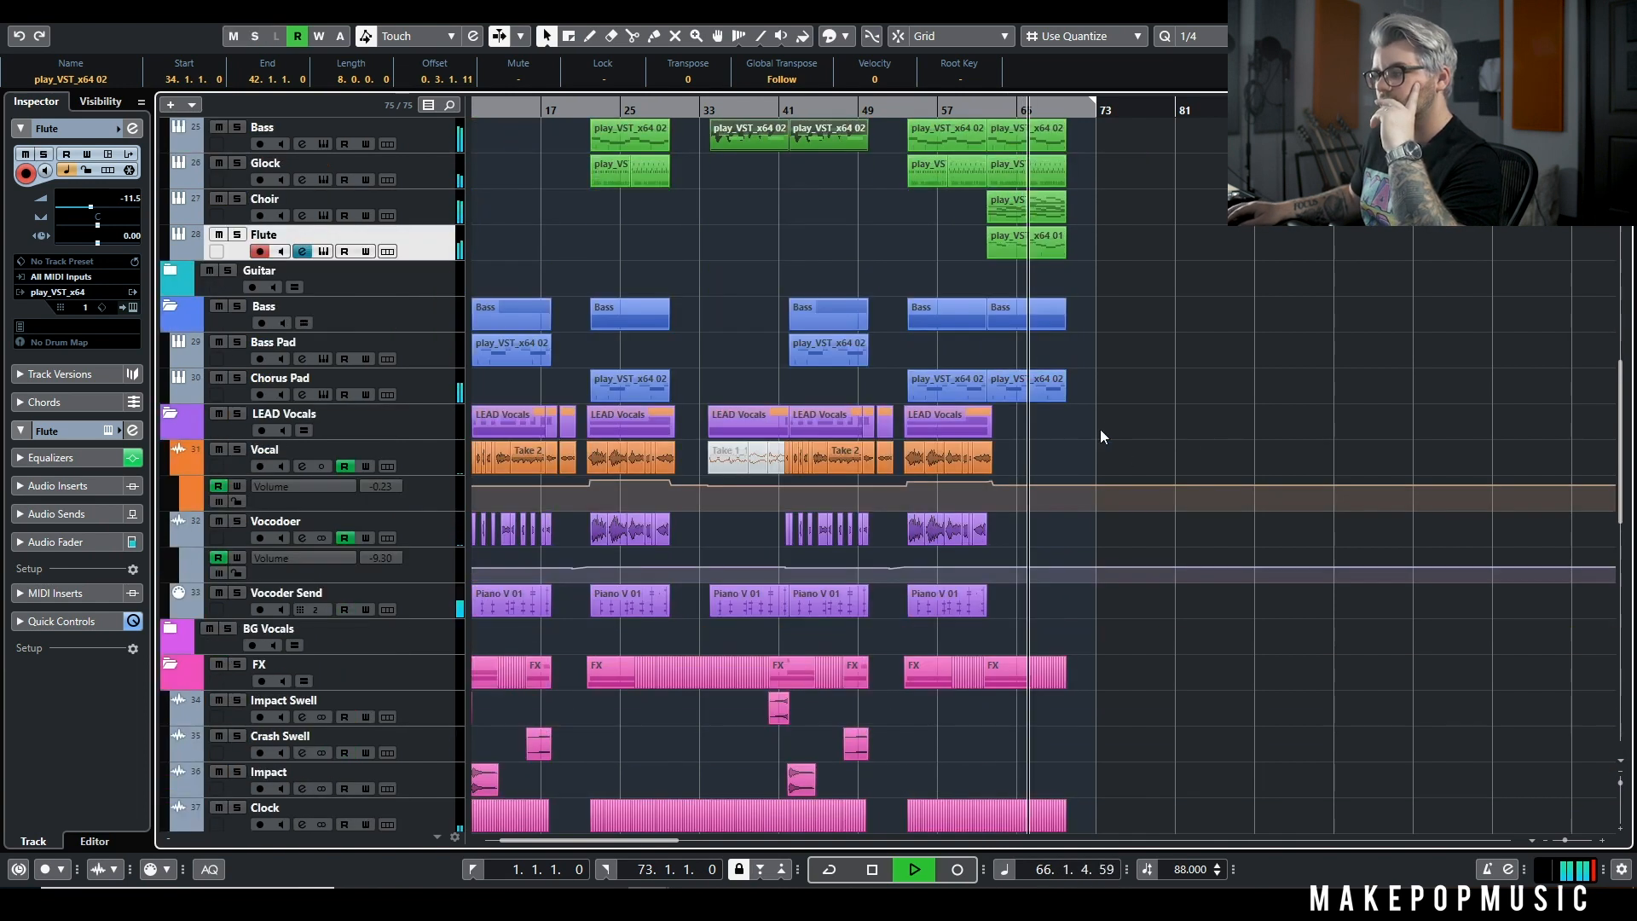
scroll(975, 366, "up", 6)
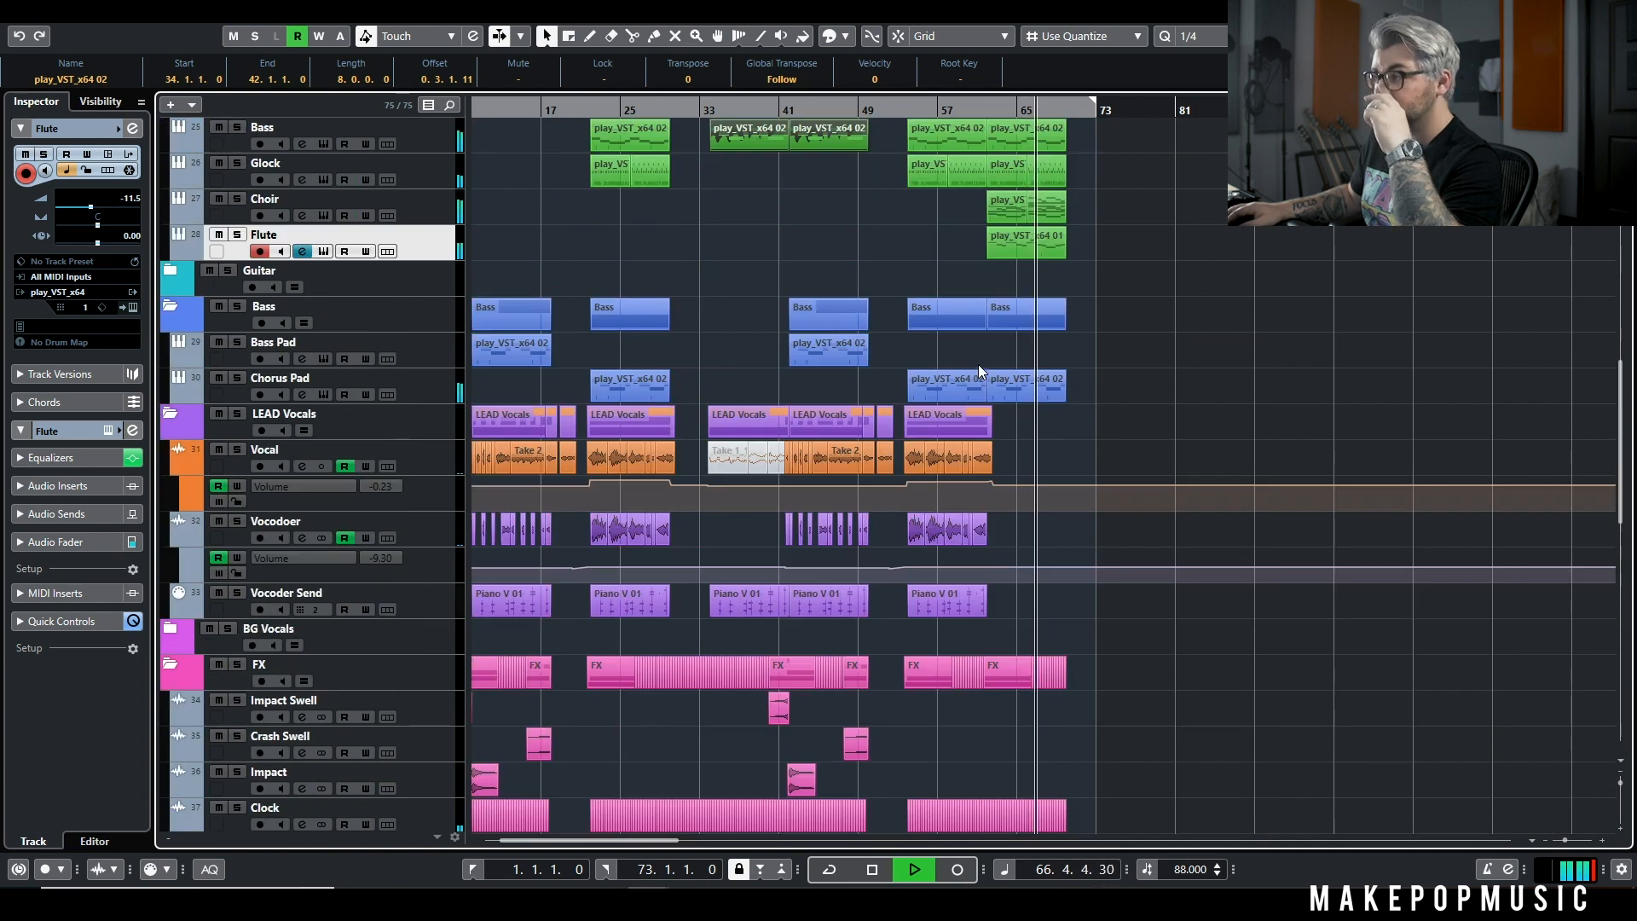
scroll(1016, 372, "up", 8)
scroll(244, 594, "down", 4)
left_click(219, 521)
key("space")
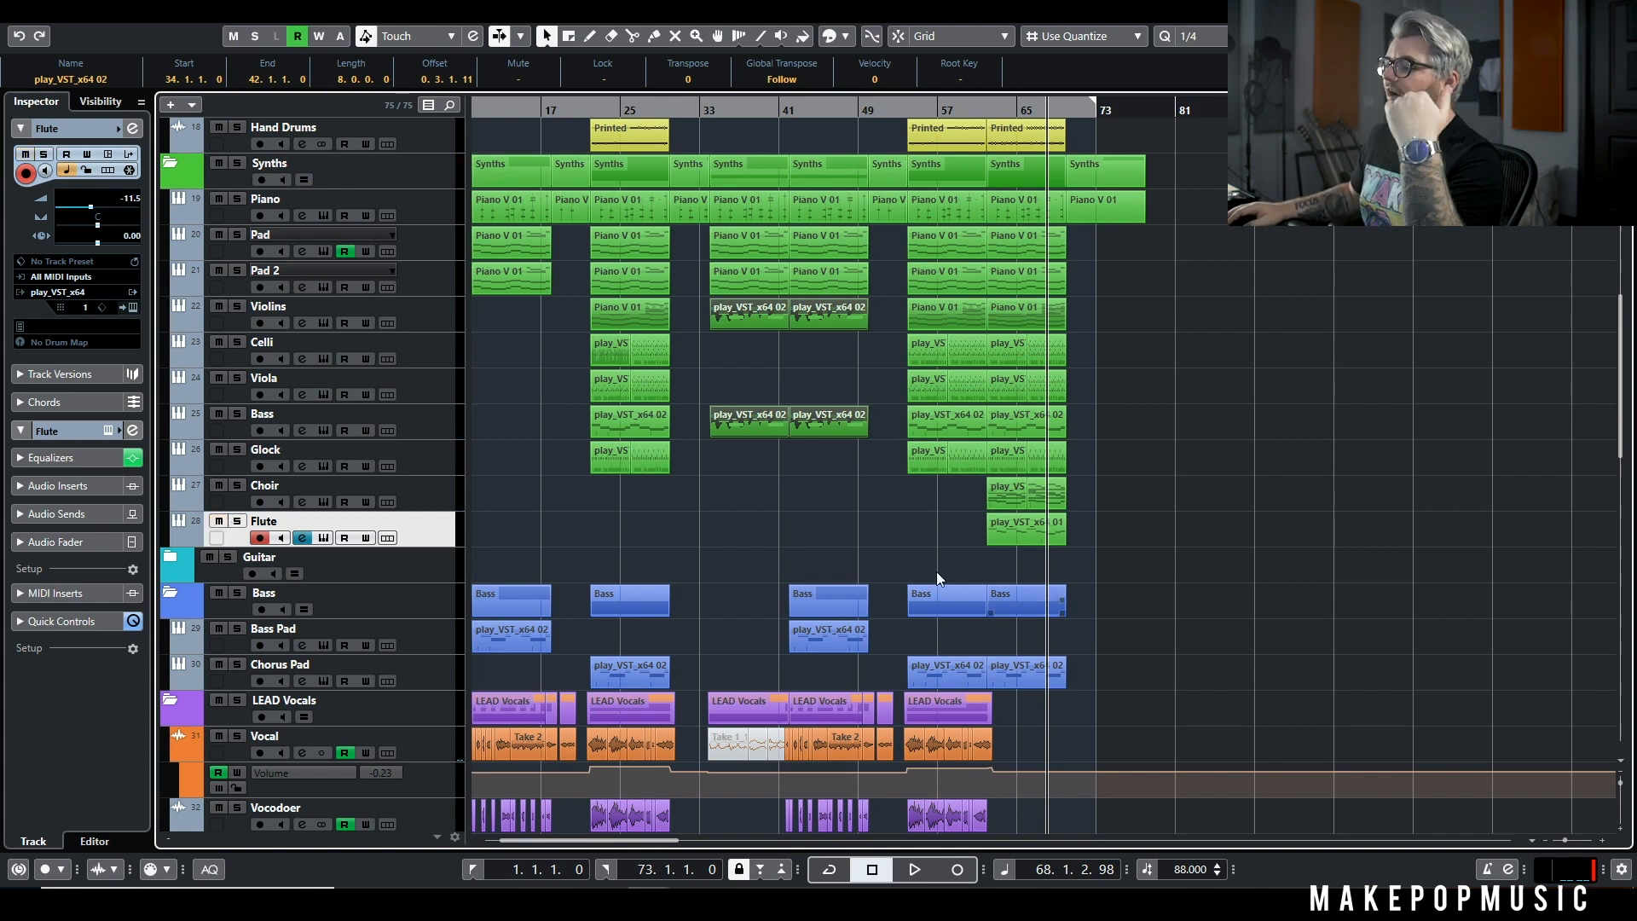
Step: Inspect the Flute's equalizer and empty inserts in its channel settings, closing them when done
left_click(300, 540)
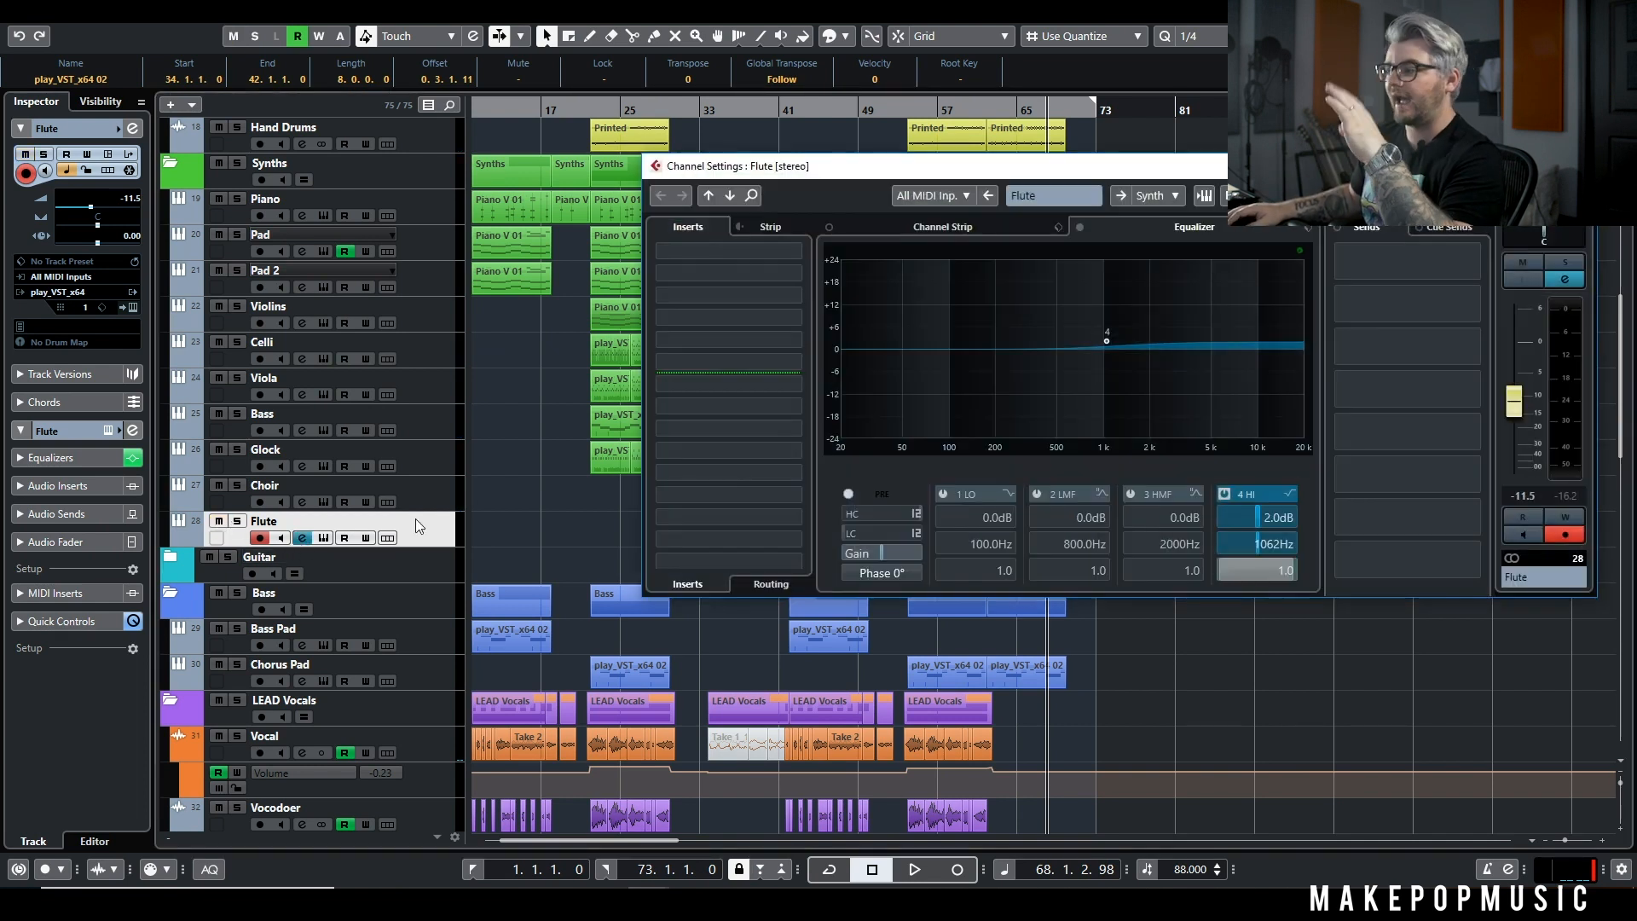
left_click(1577, 166)
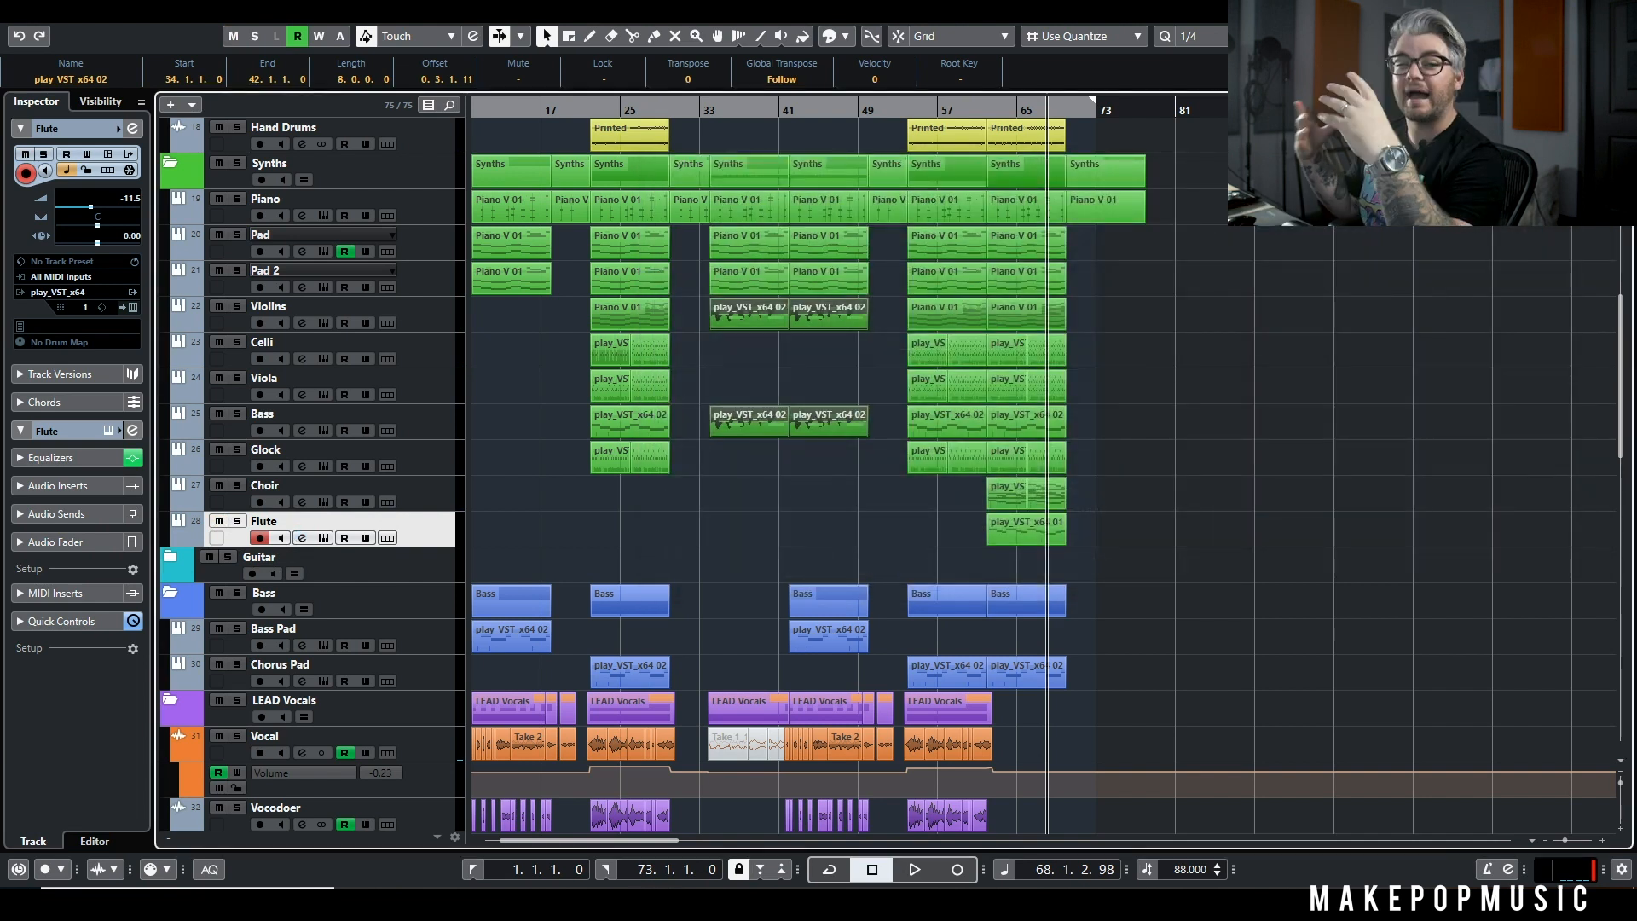
Step: Play the mix from about bar 60 to bar 63 with the War Drums muted, looking over the drum and synth tracks
scroll(1307, 357, "up", 6)
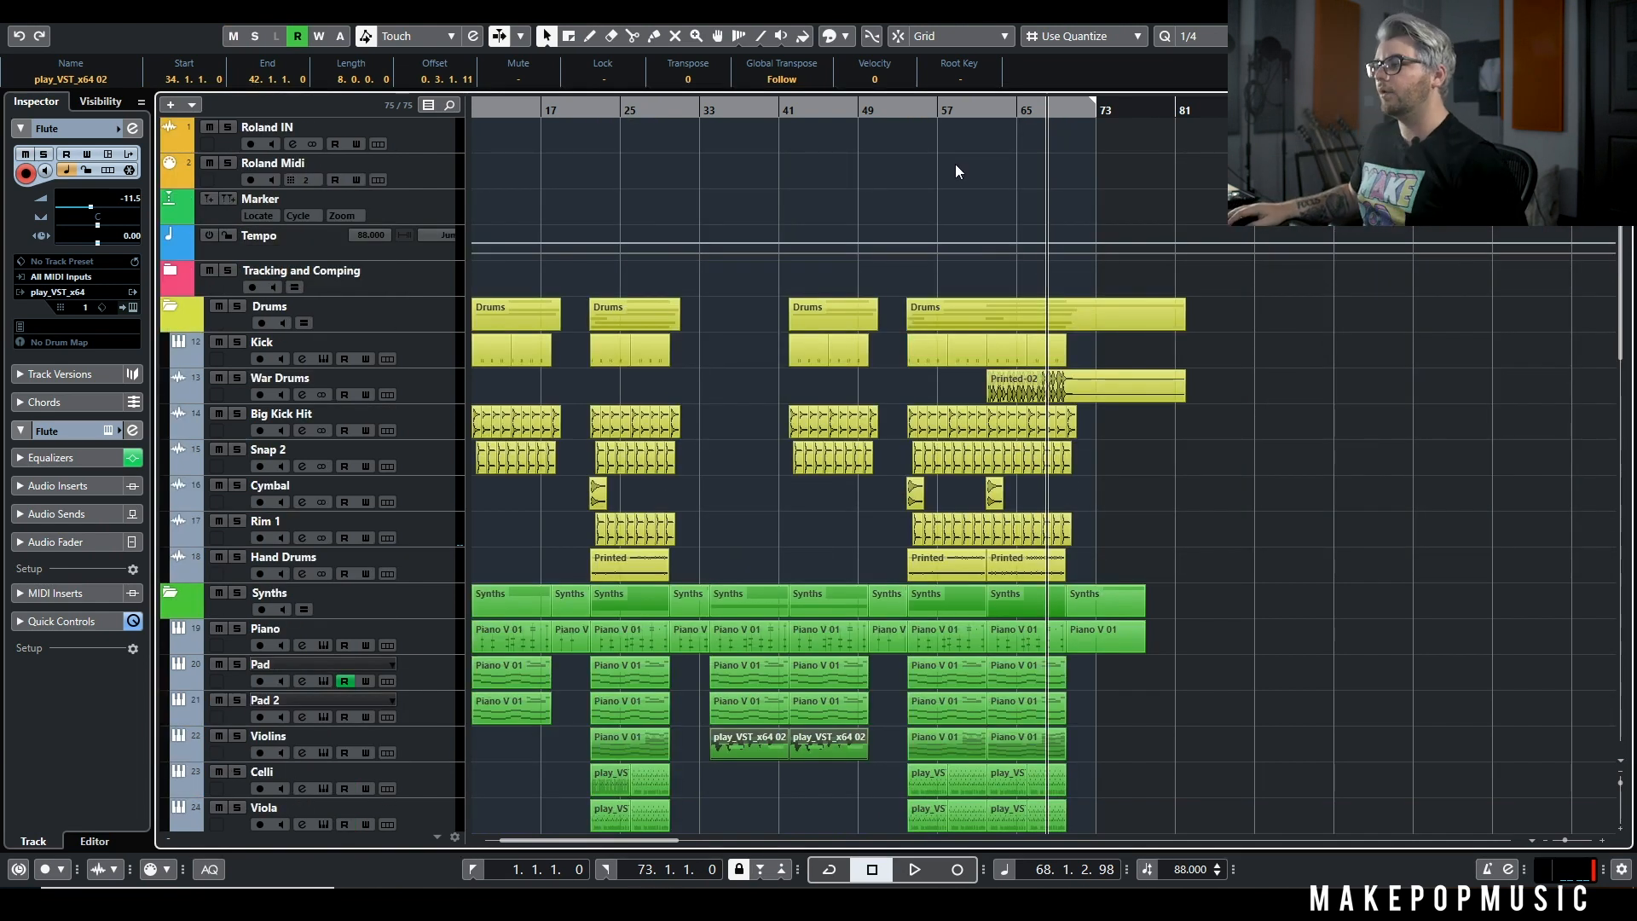
left_click(973, 116)
key("space")
scroll(1174, 396, "down", 4)
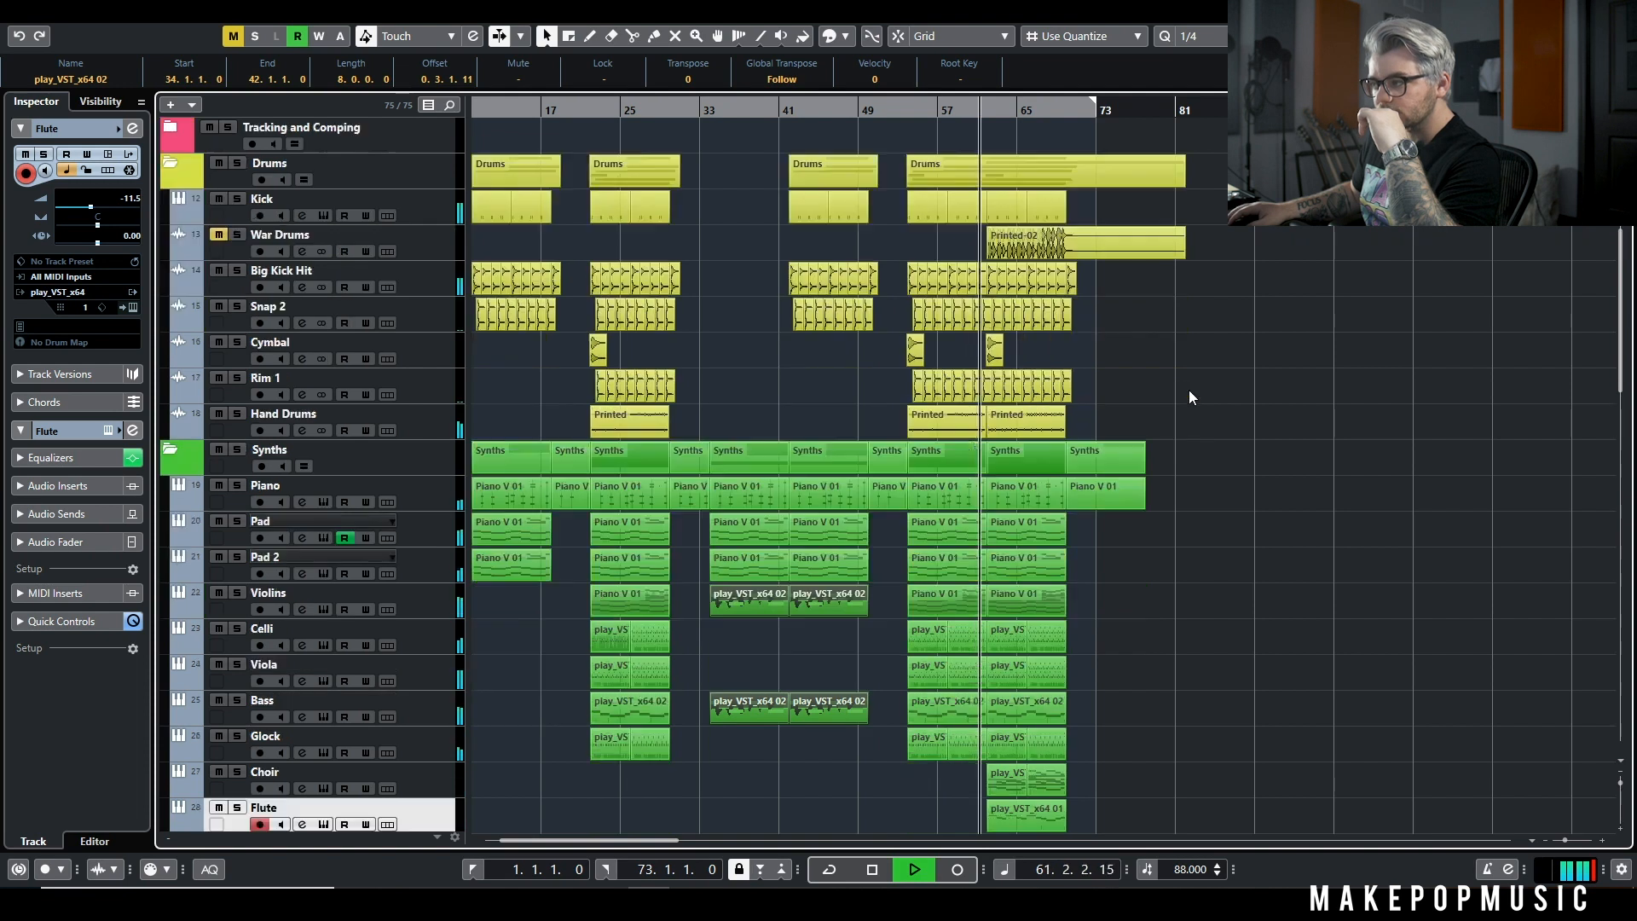
scroll(1217, 298, "up", 2)
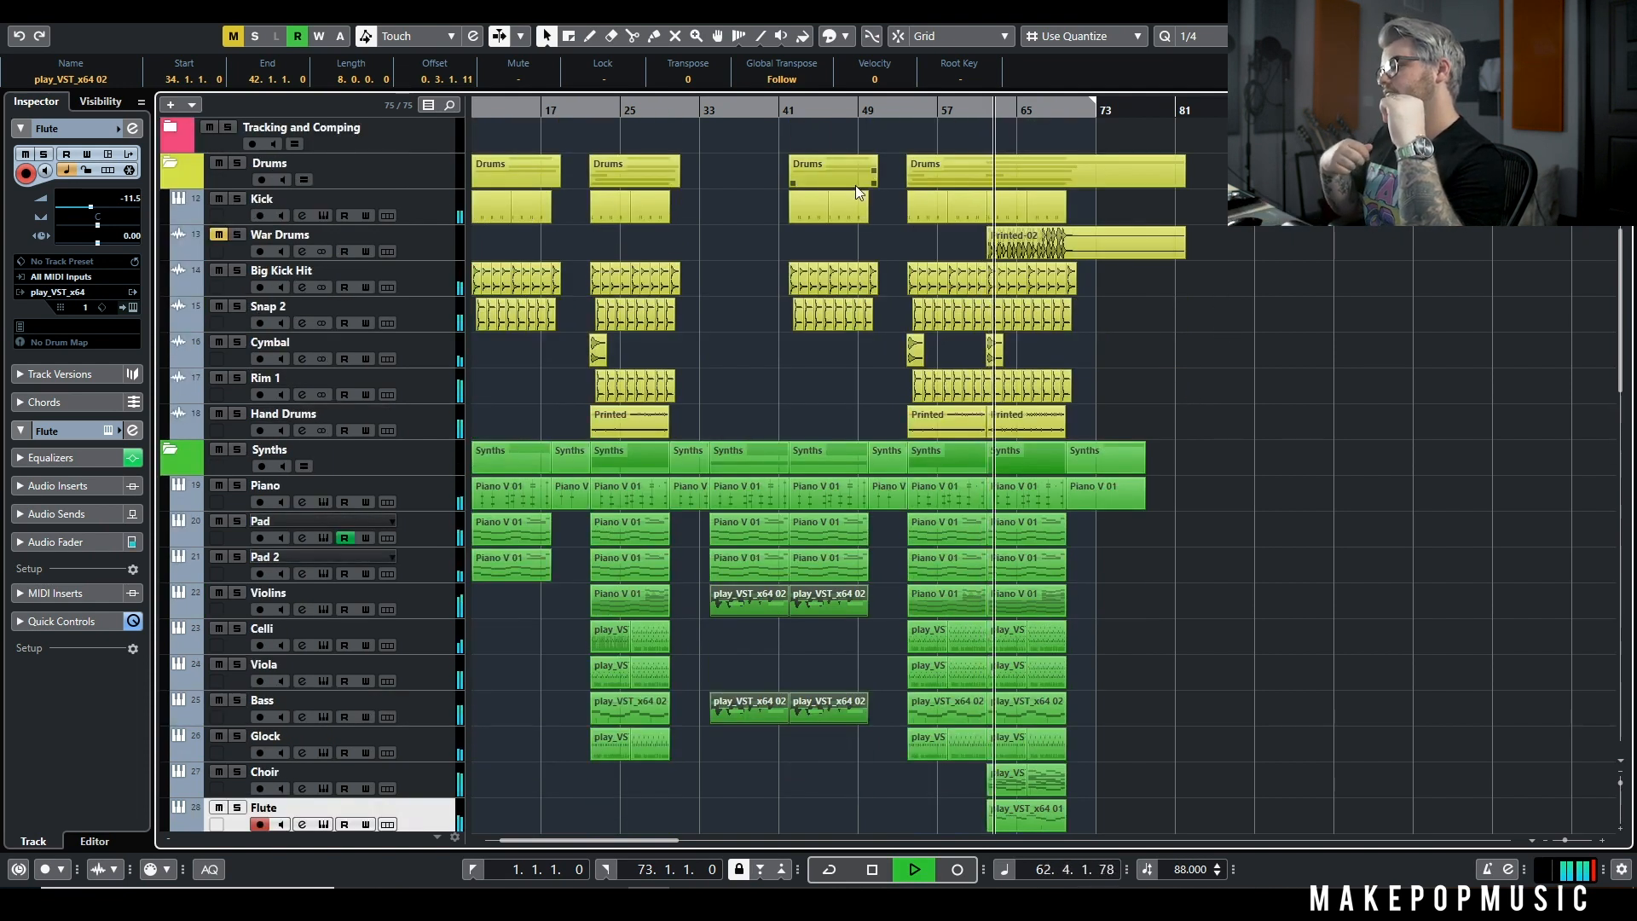
key("space")
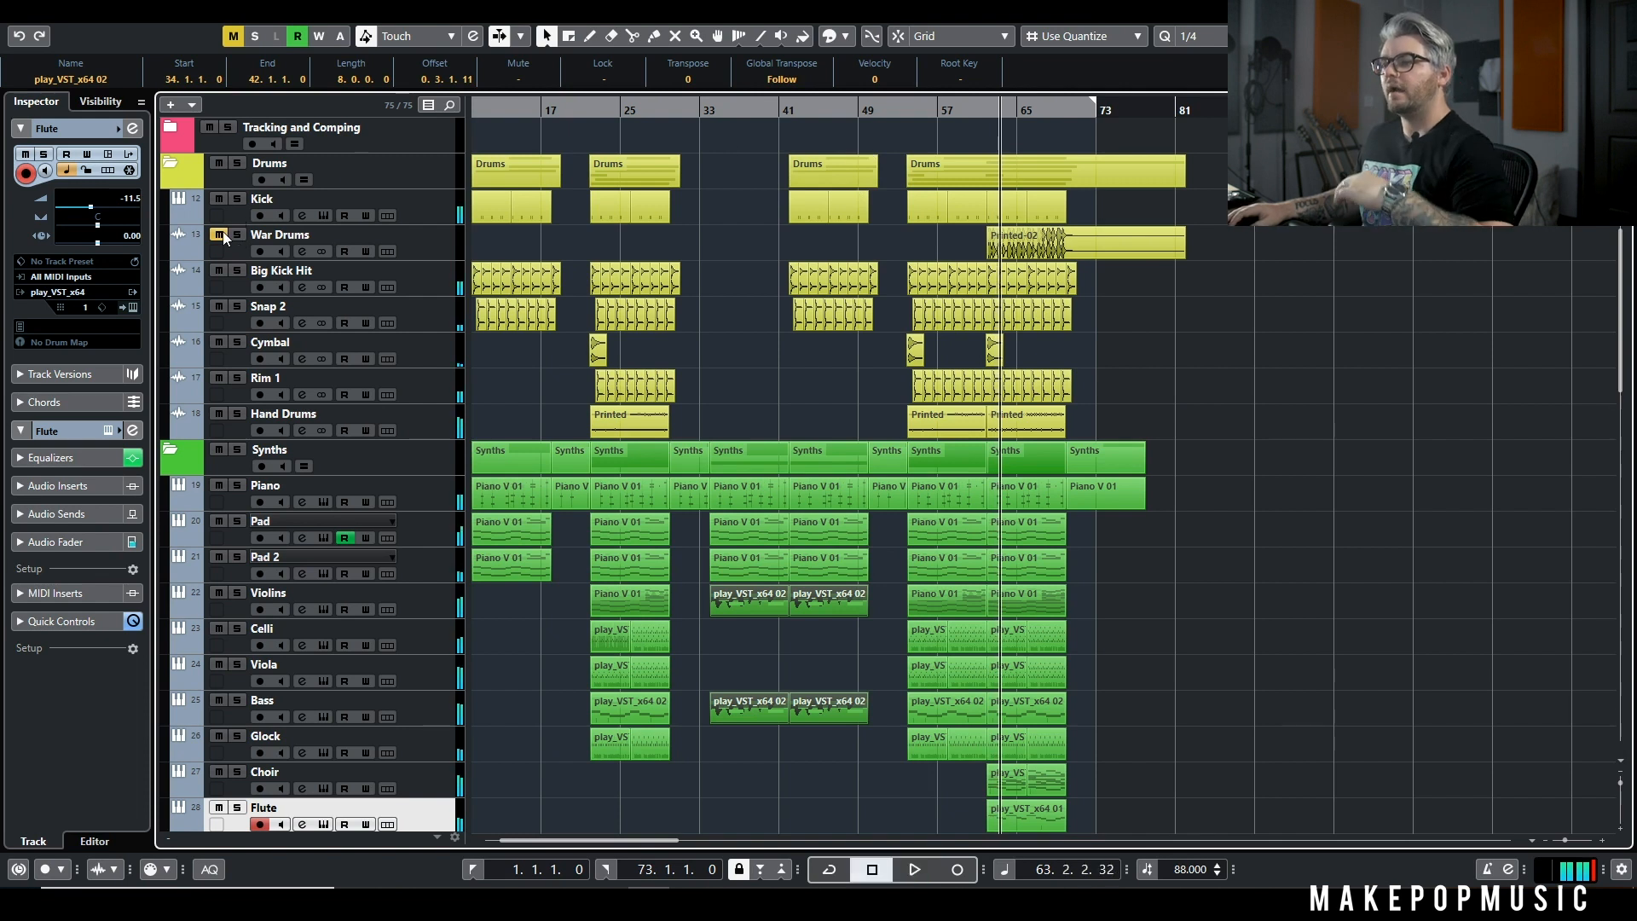
Step: Unmute and solo the War Drums track with the playhead at about bar 61
left_click(433, 230)
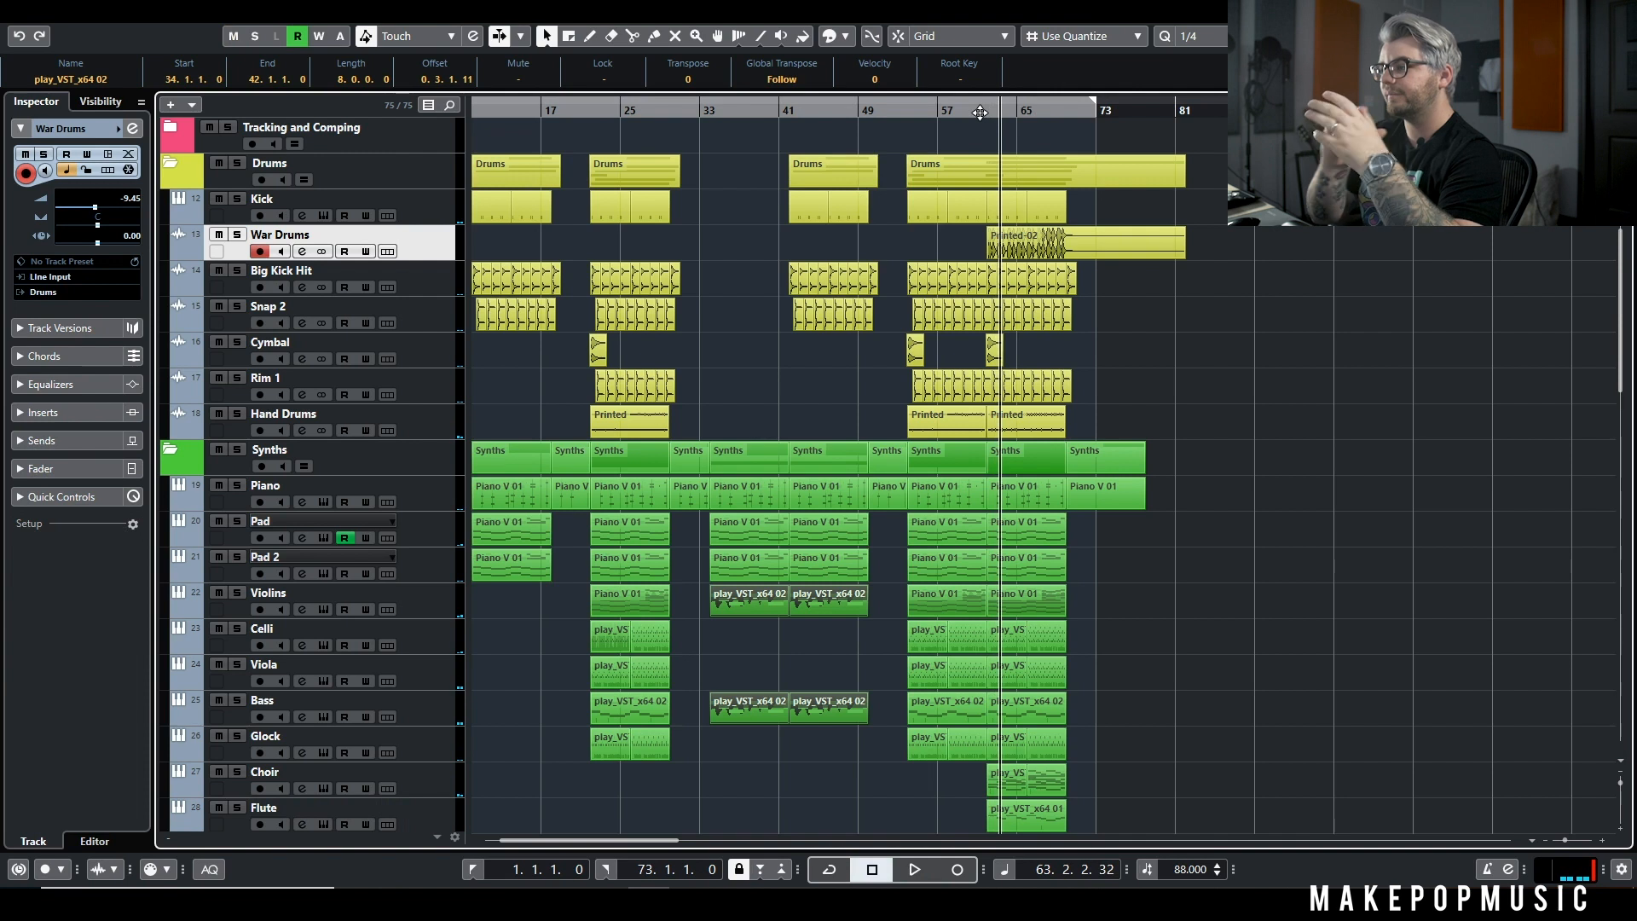
left_click_drag(980, 112, 985, 112)
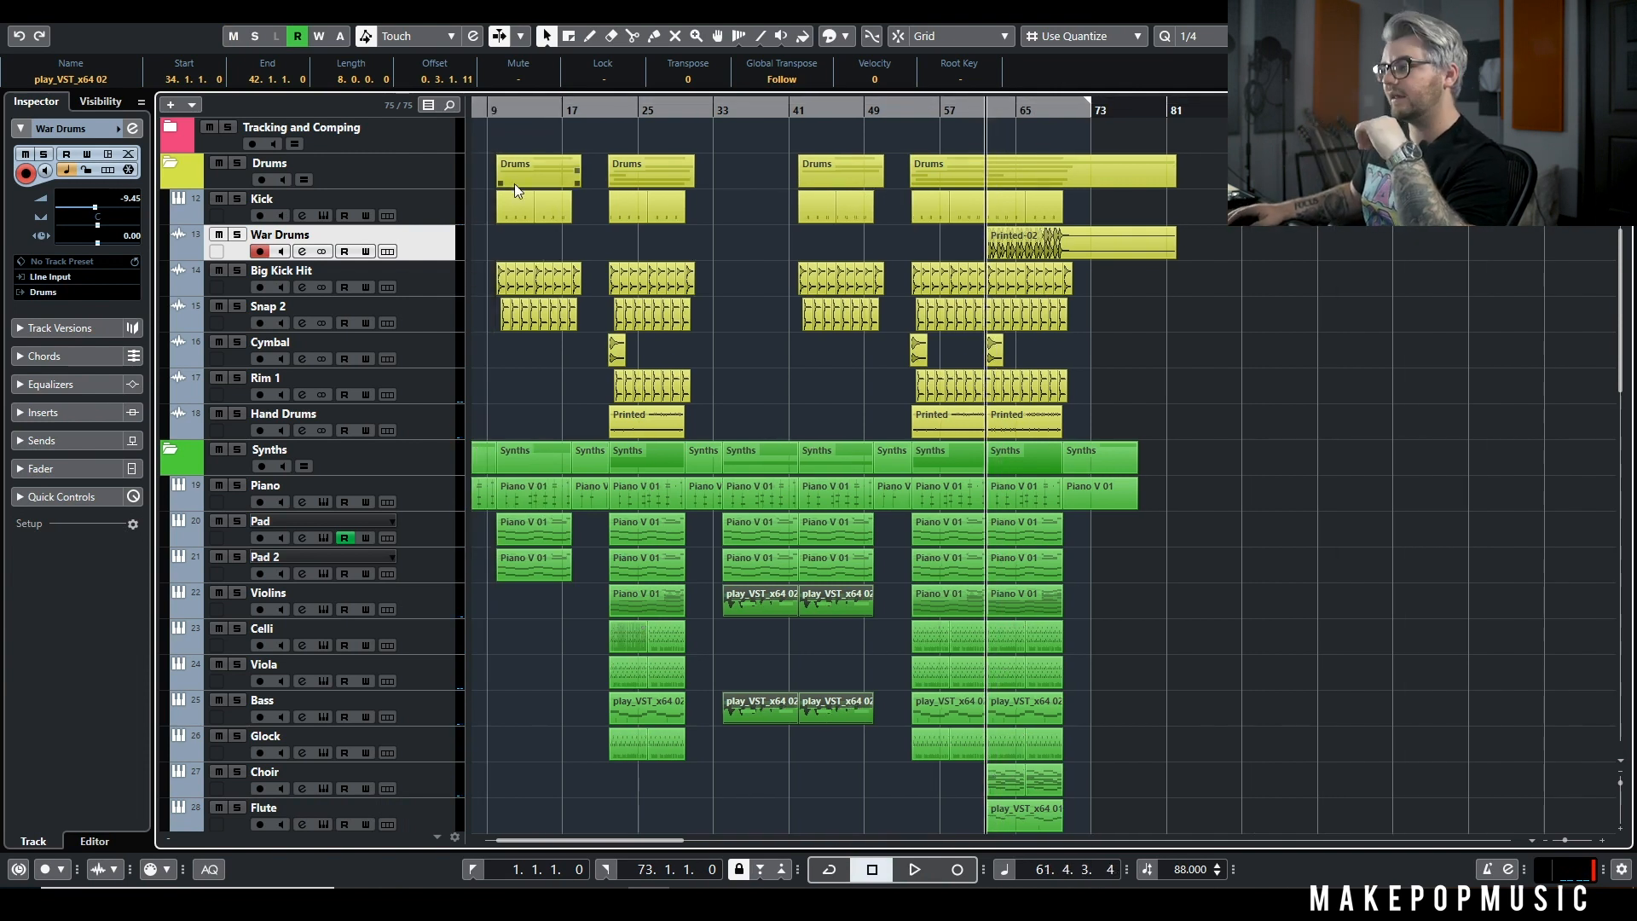
left_click(237, 235)
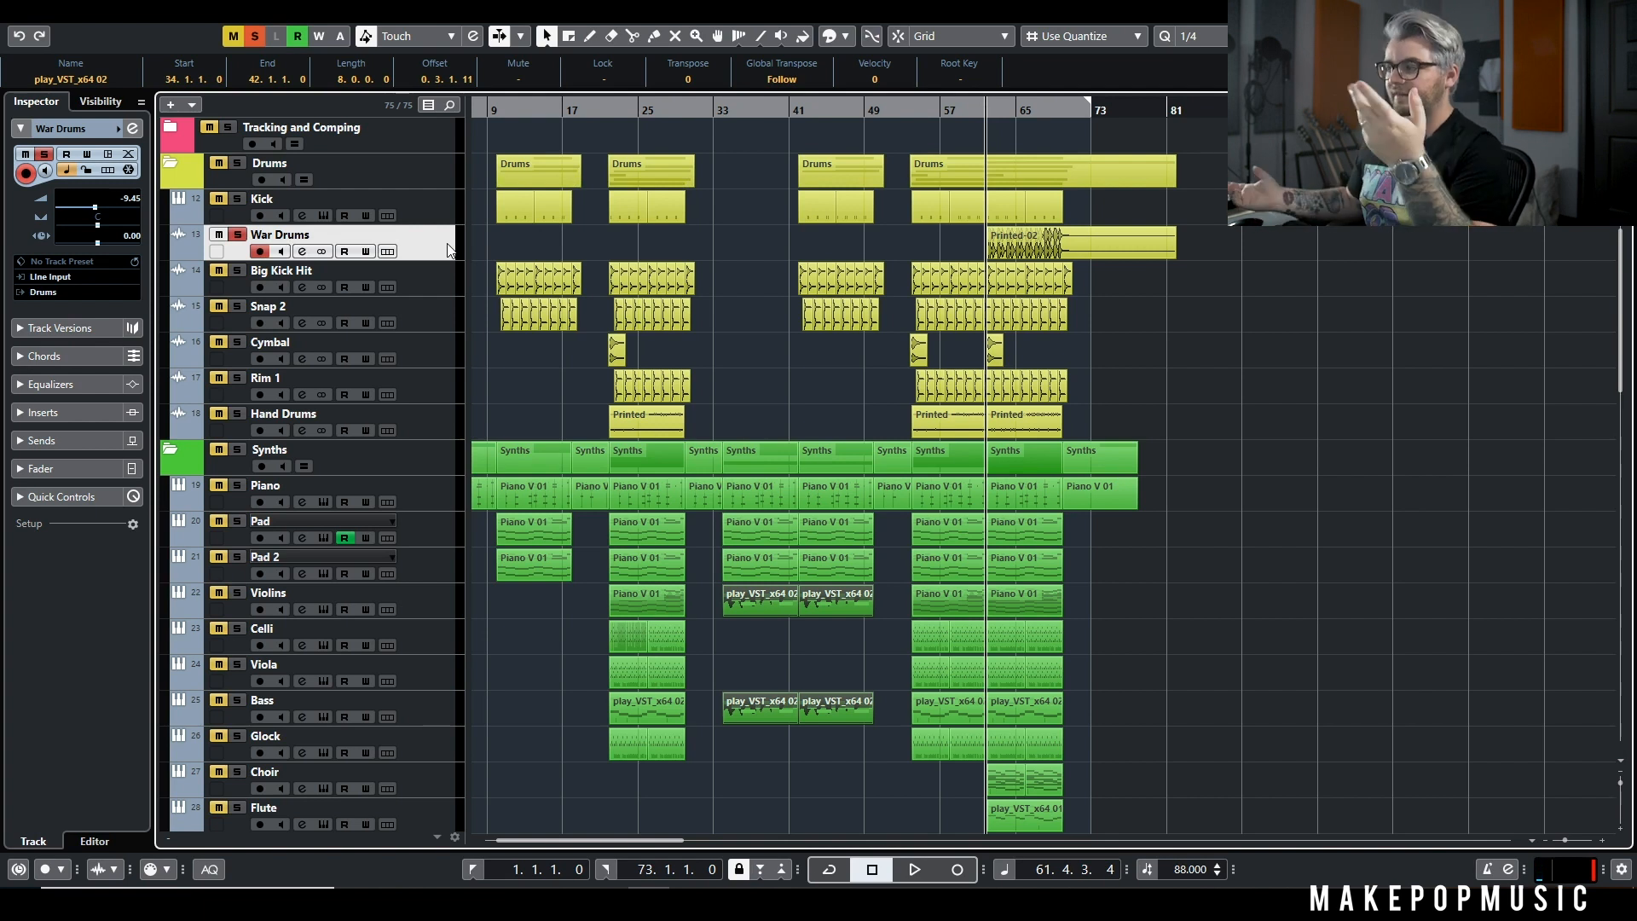
Step: Play the soloed War Drums from about bar 61, extending the solo to the whole Drums folder and stopping near bar 66
key("space")
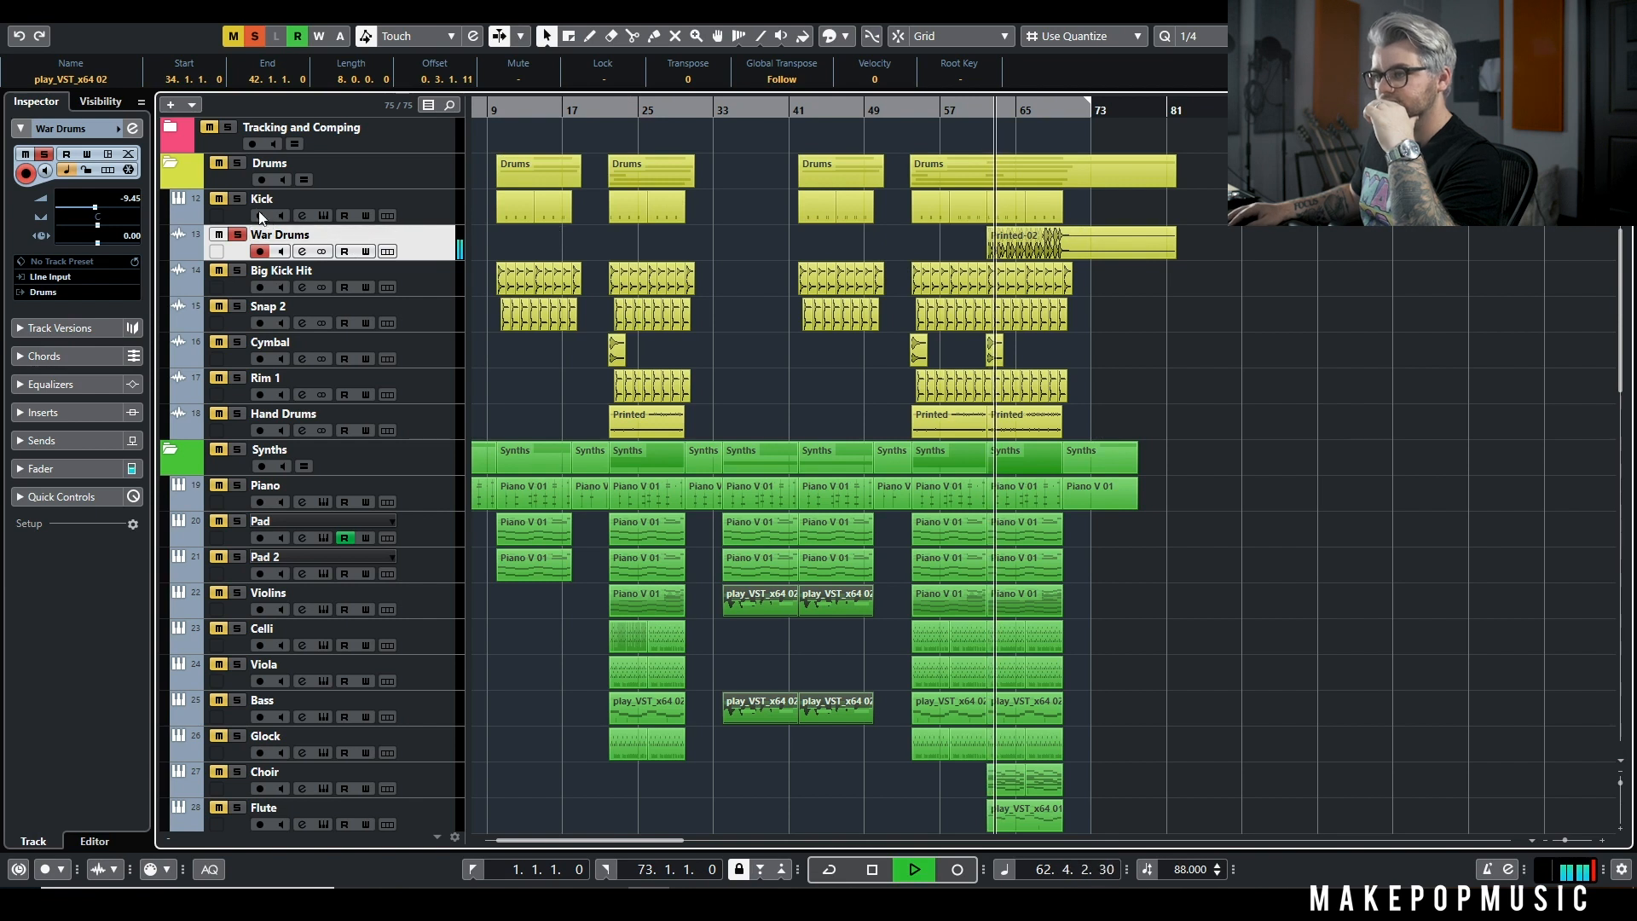
left_click(238, 166)
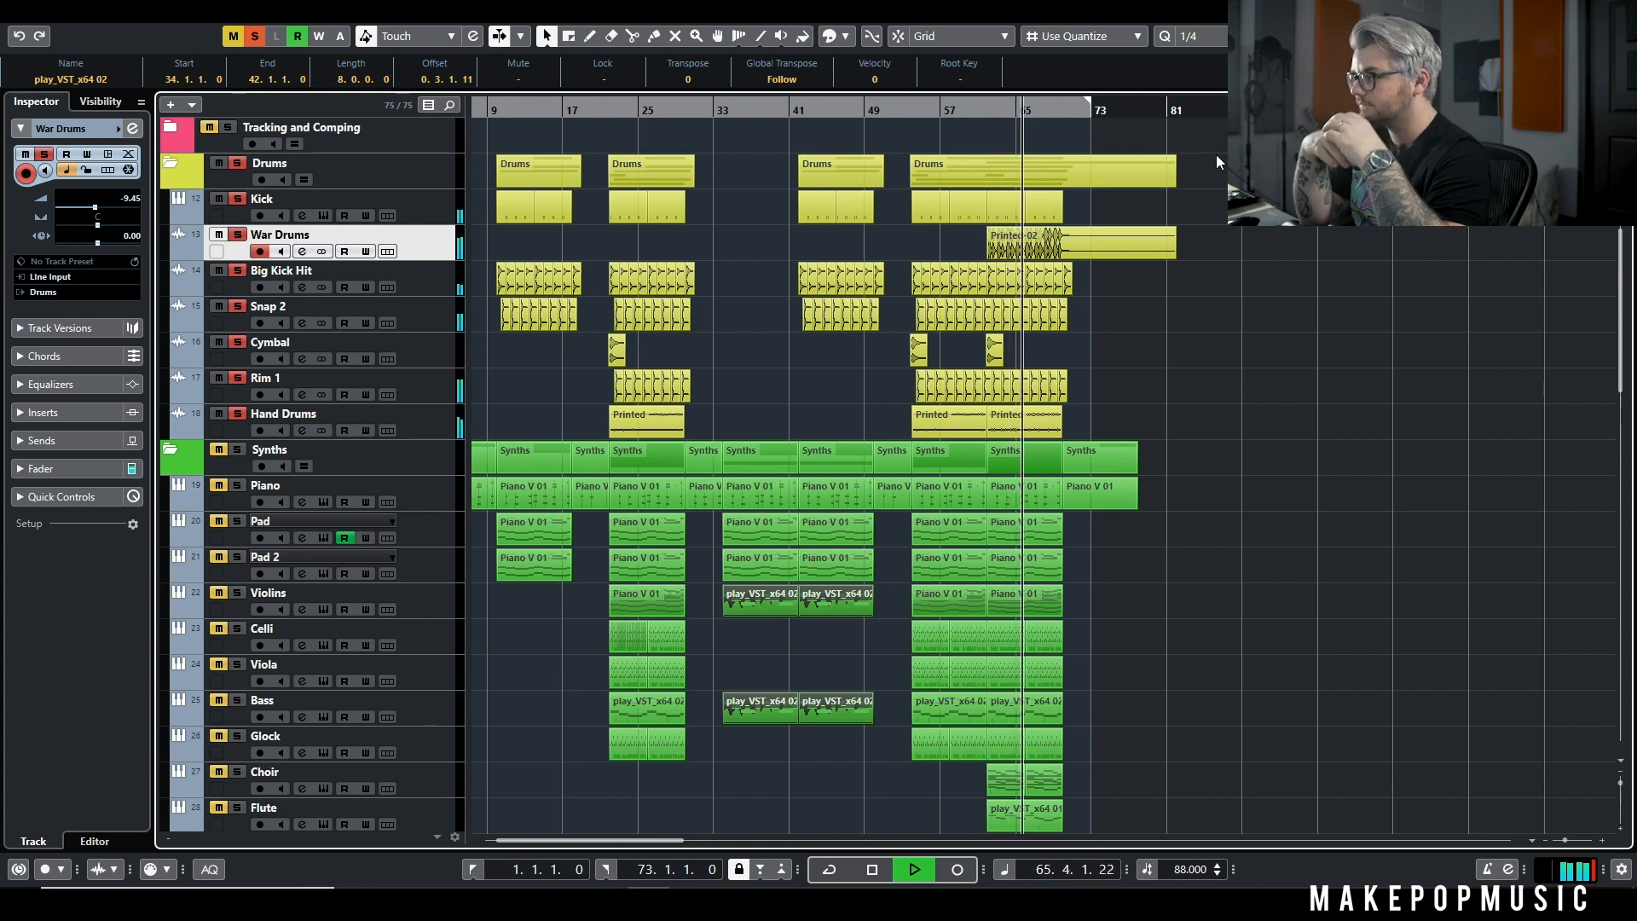
key("space")
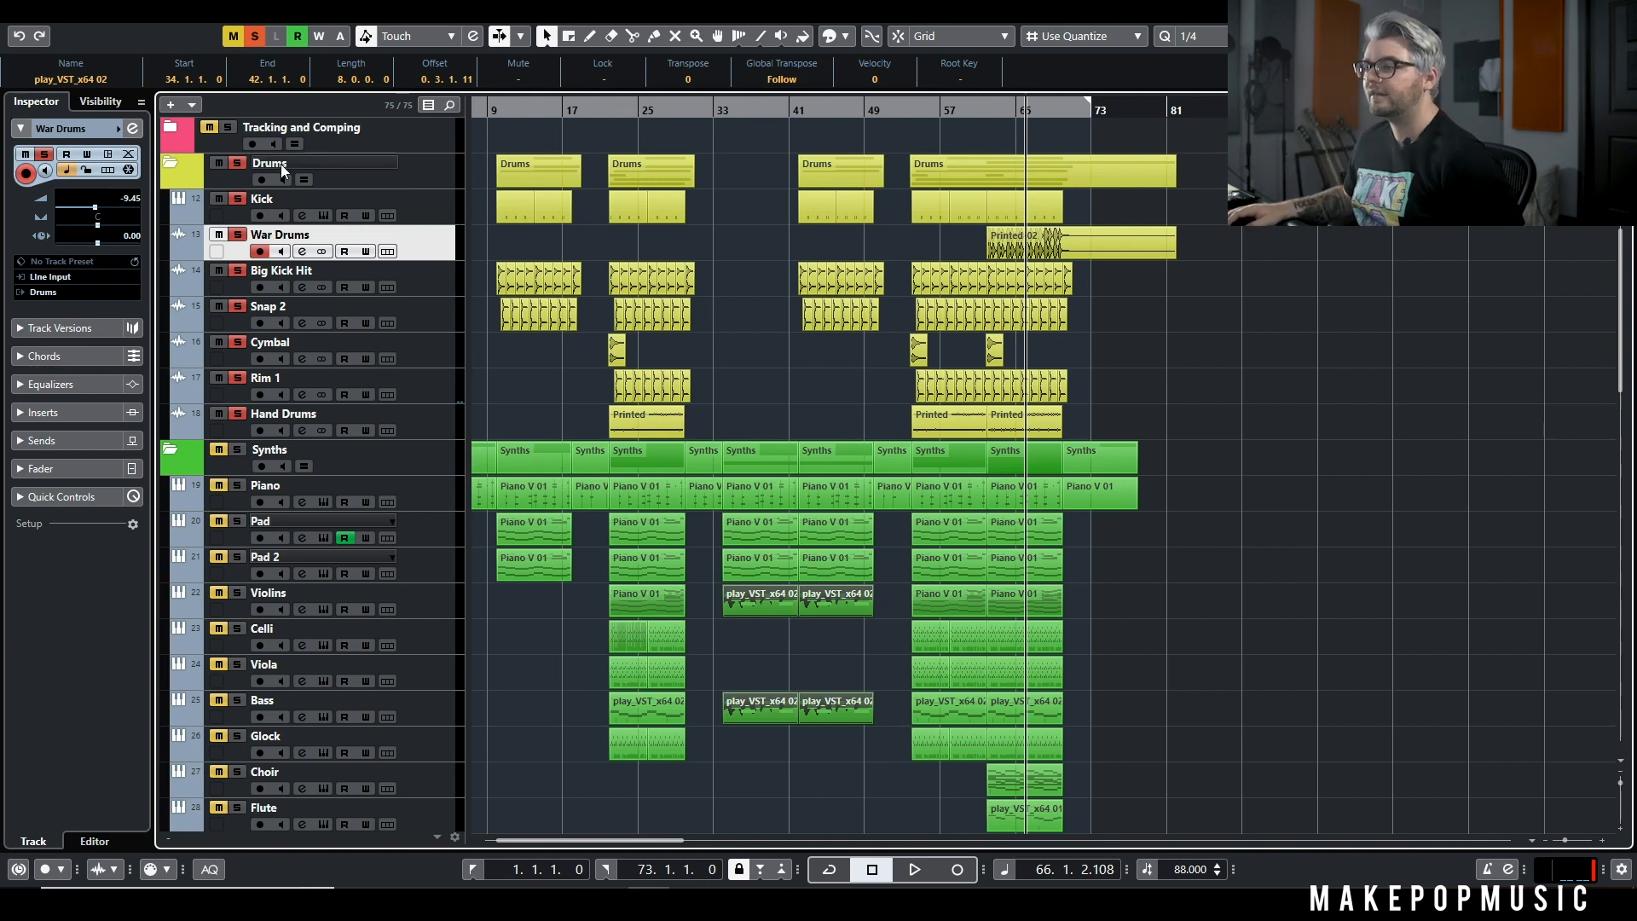
Step: Clear the Drums solo and play the full mix from about bar 61 to bar 65, reviewing the drum, synth, bass, vocal and FX tracks
left_click(238, 162)
left_click(981, 113)
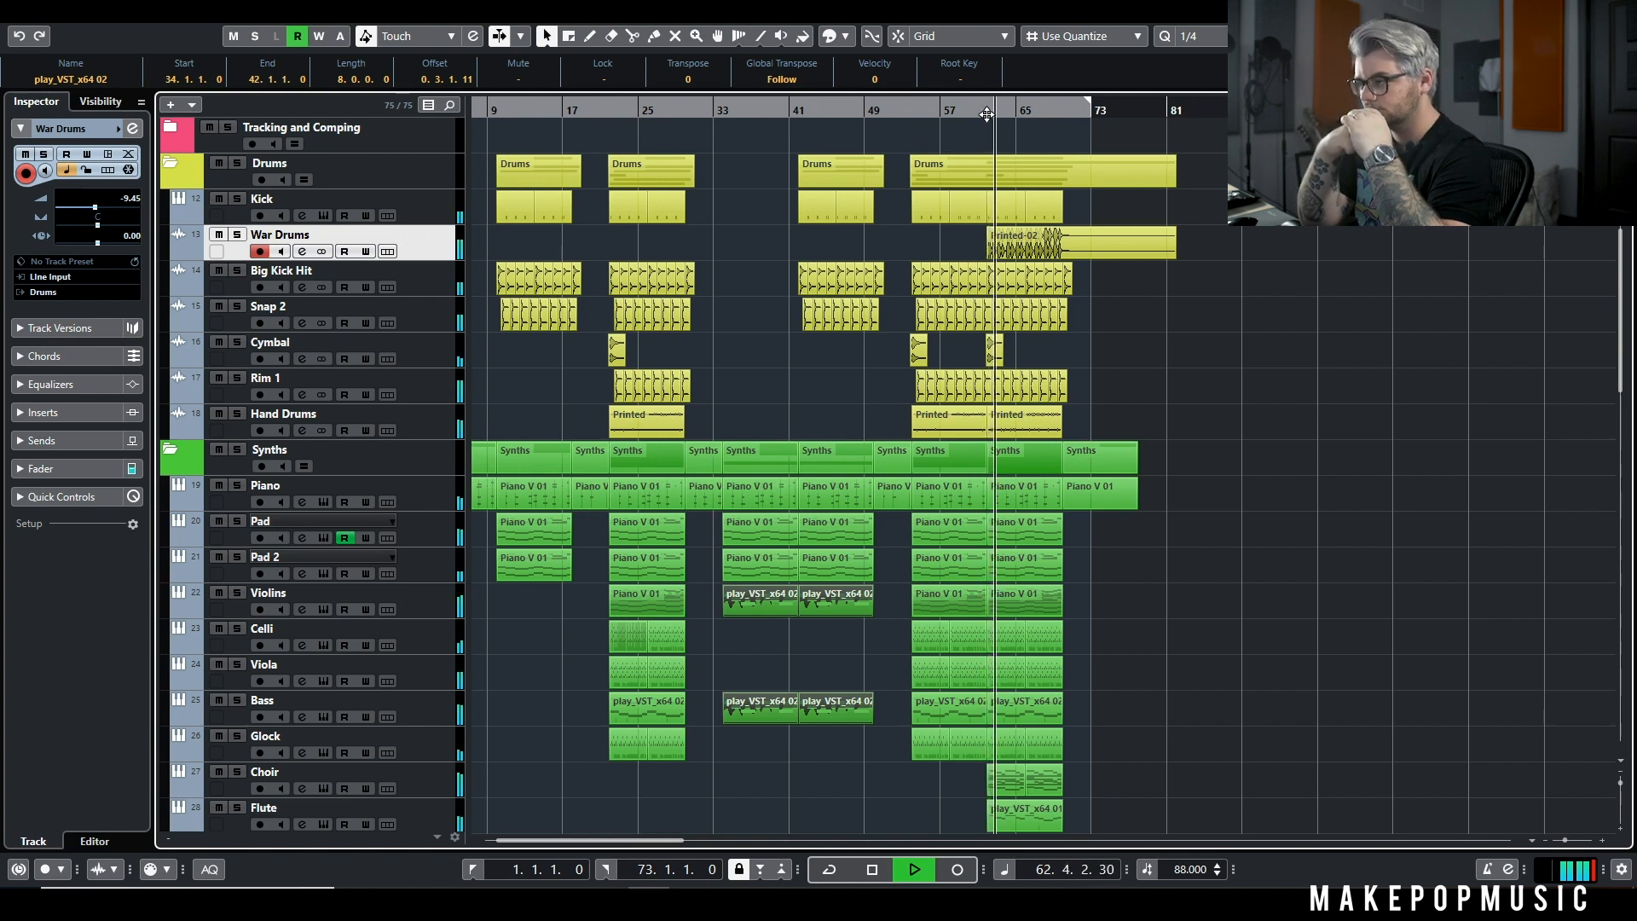
scroll(1209, 544, "down", 10)
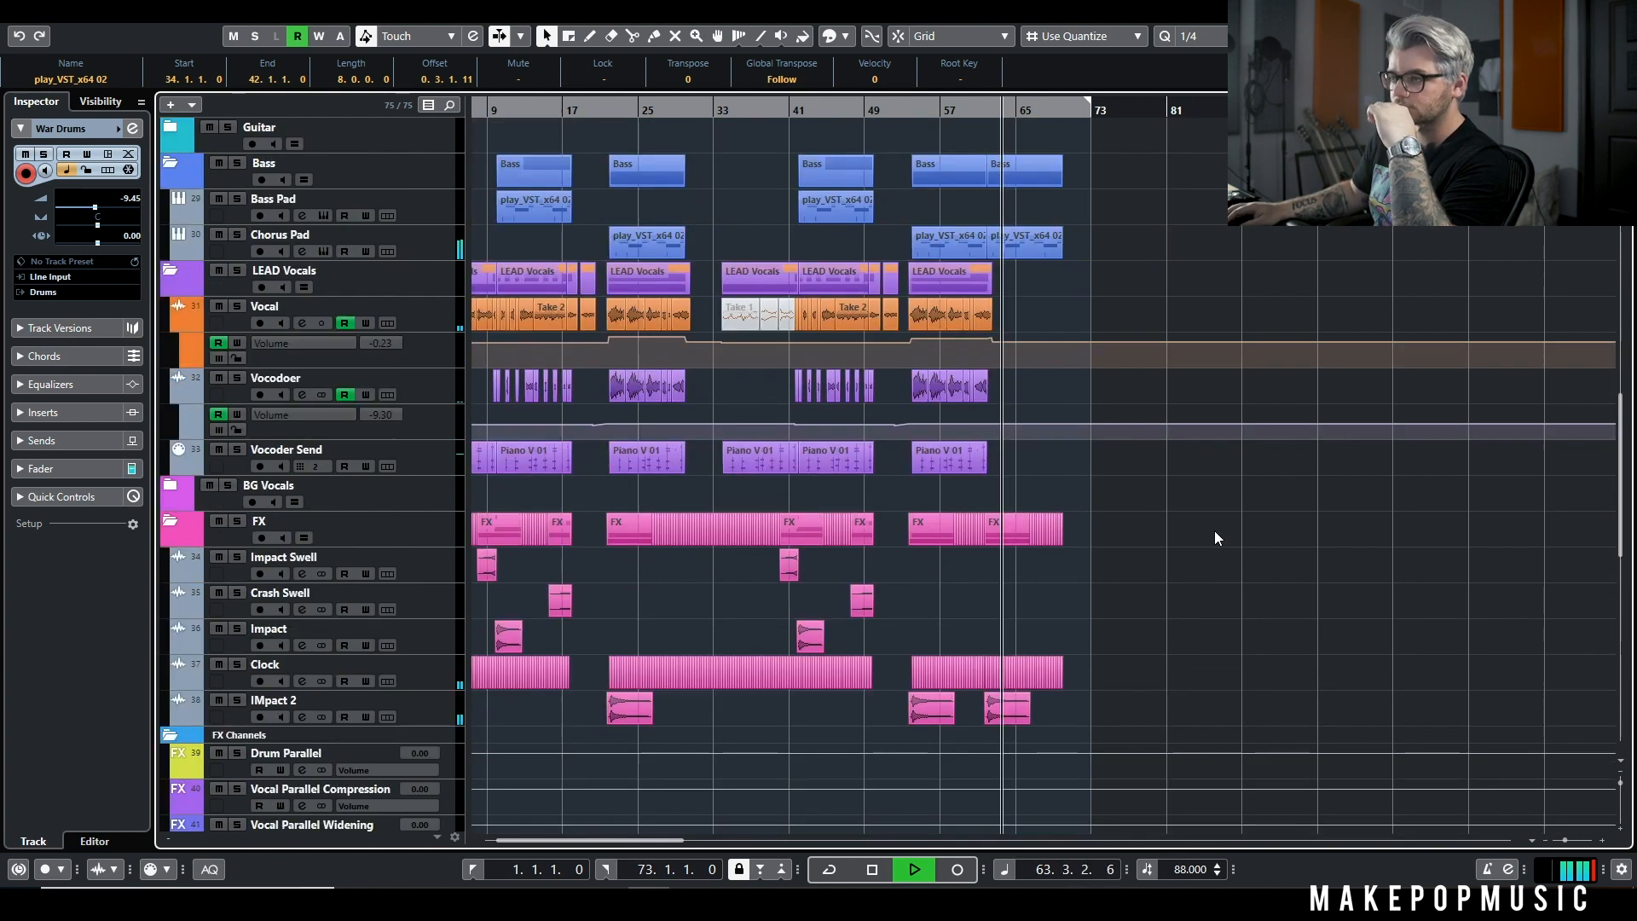
scroll(1216, 529, "up", 15)
scroll(1221, 529, "down", 5)
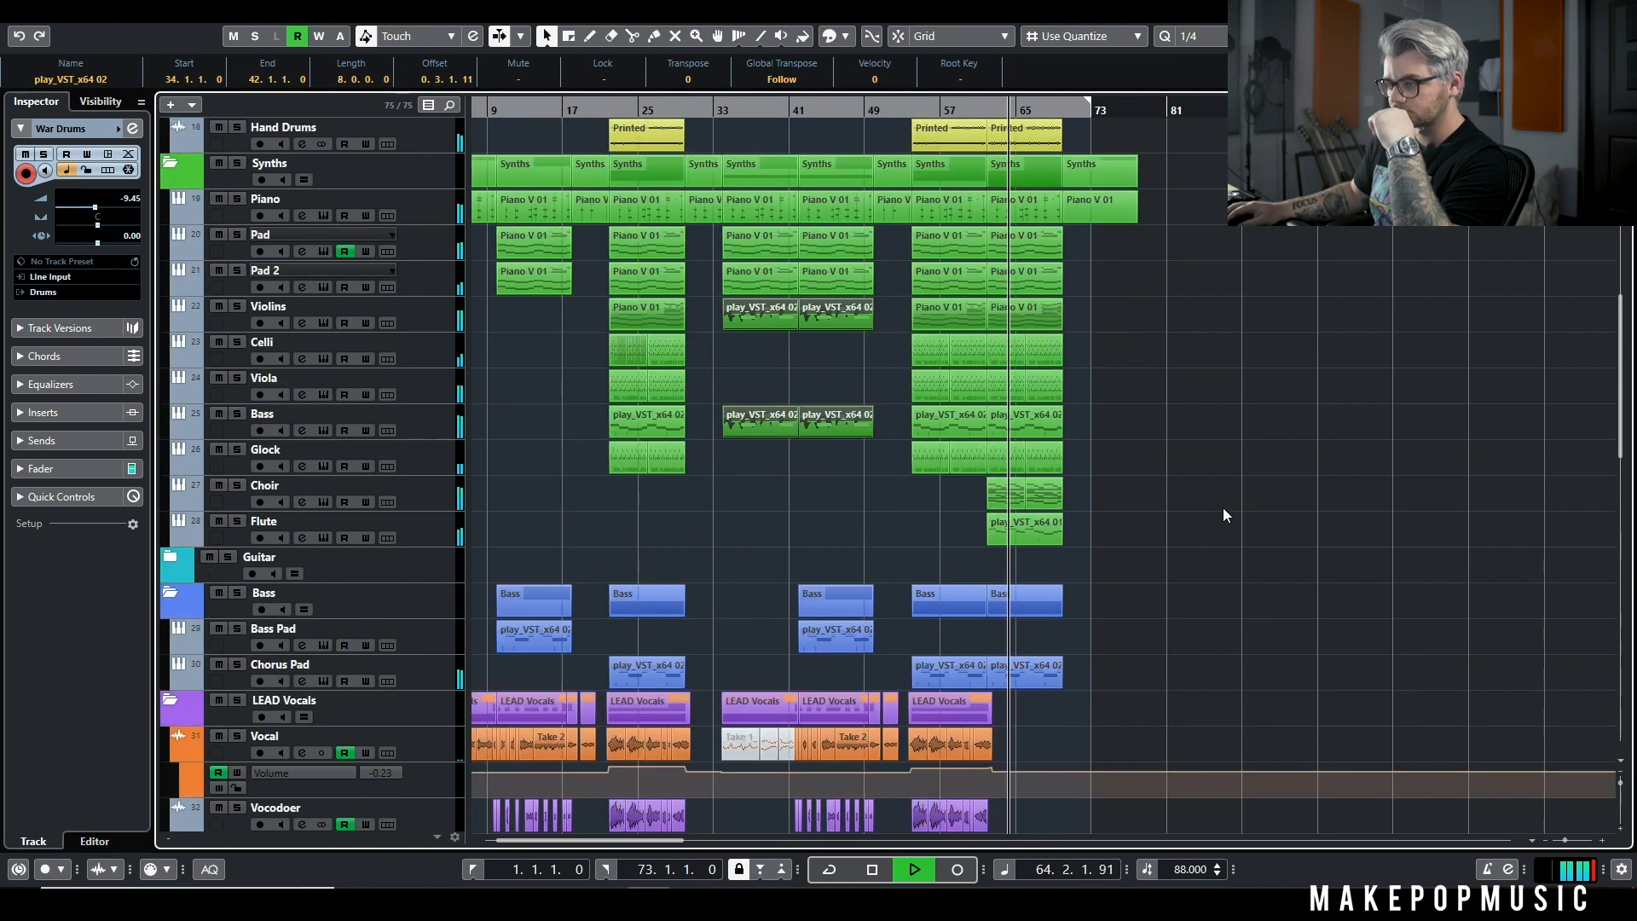
scroll(1228, 477, "up", 4)
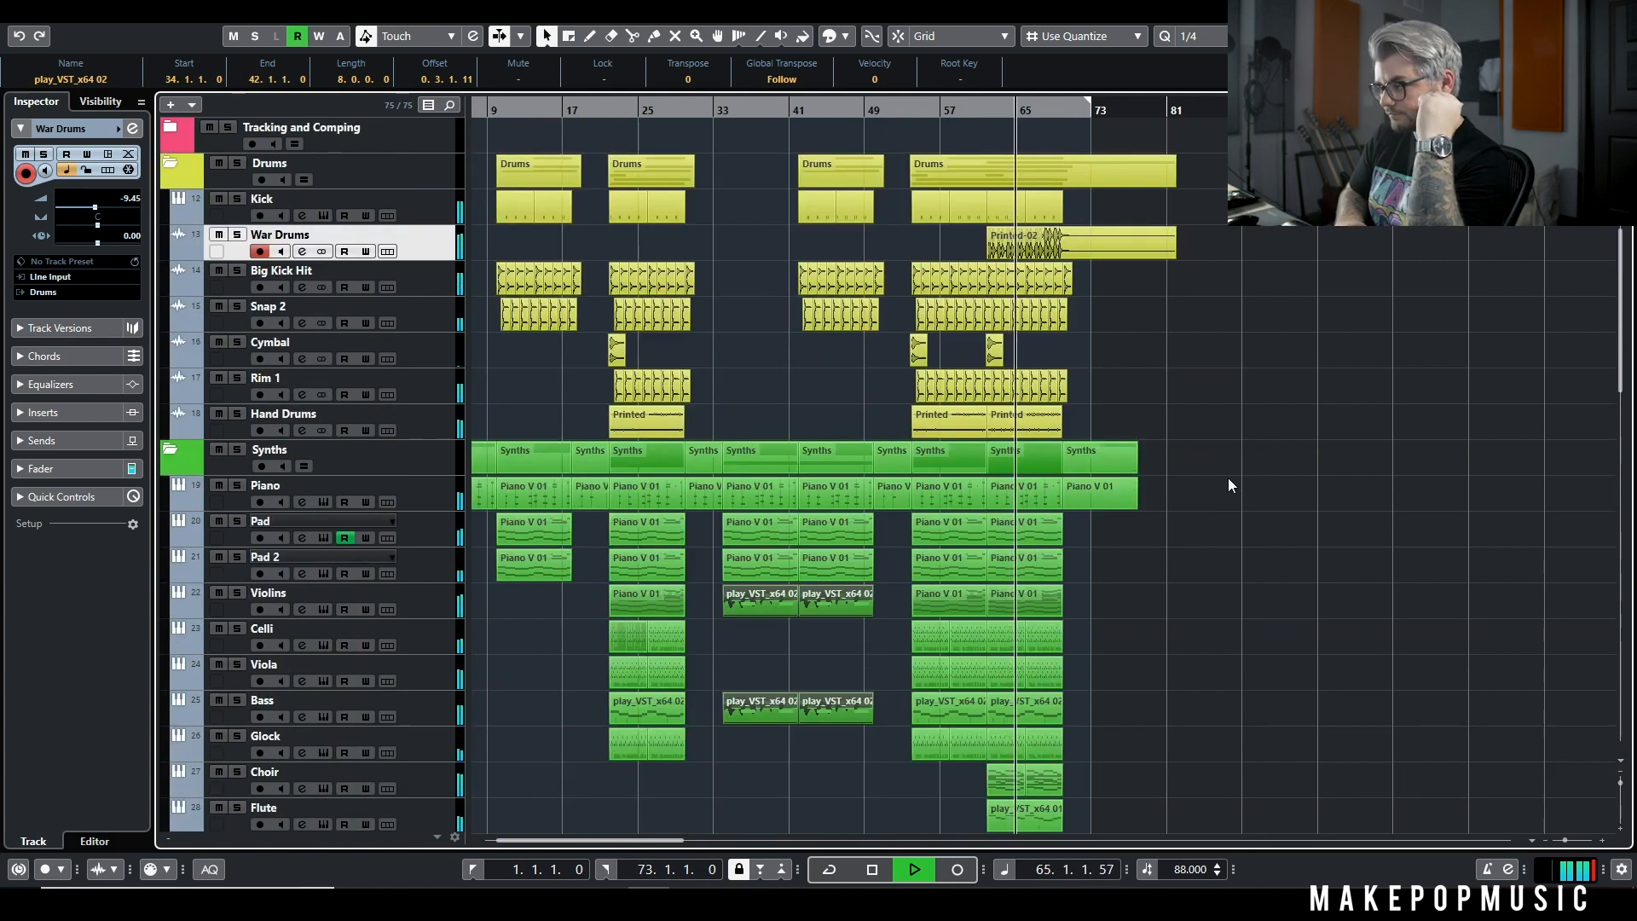
scroll(1191, 461, "down", 10)
key("space")
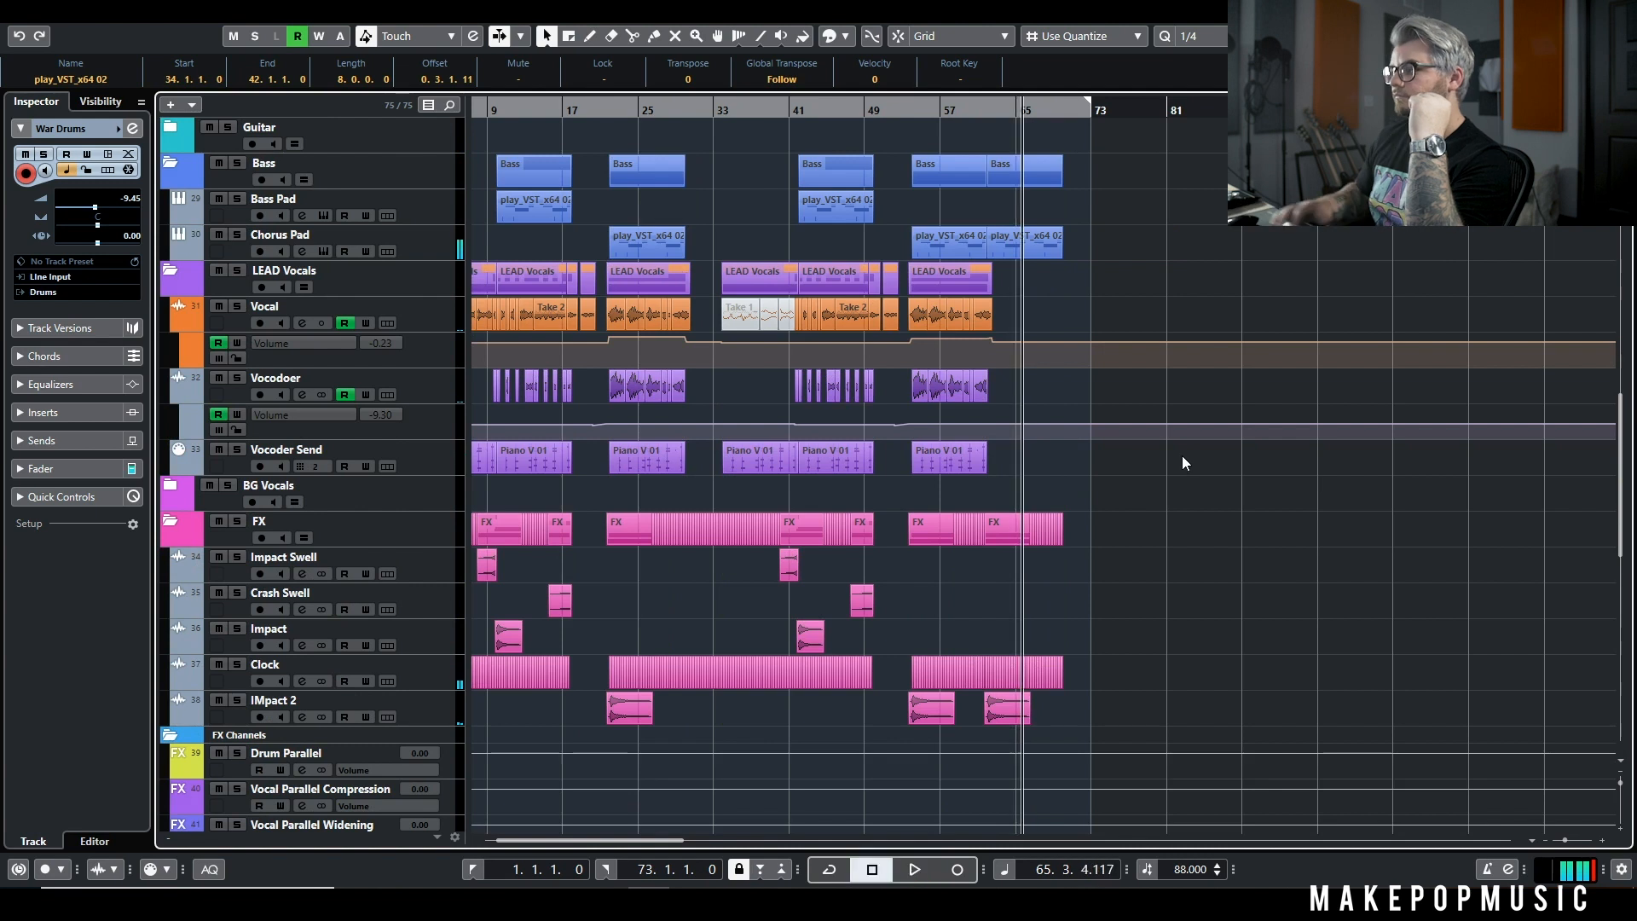
Step: Play the full mix from about bar 68 to bar 71, reviewing which tracks carry on into the ending
scroll(1180, 452, "up", 8)
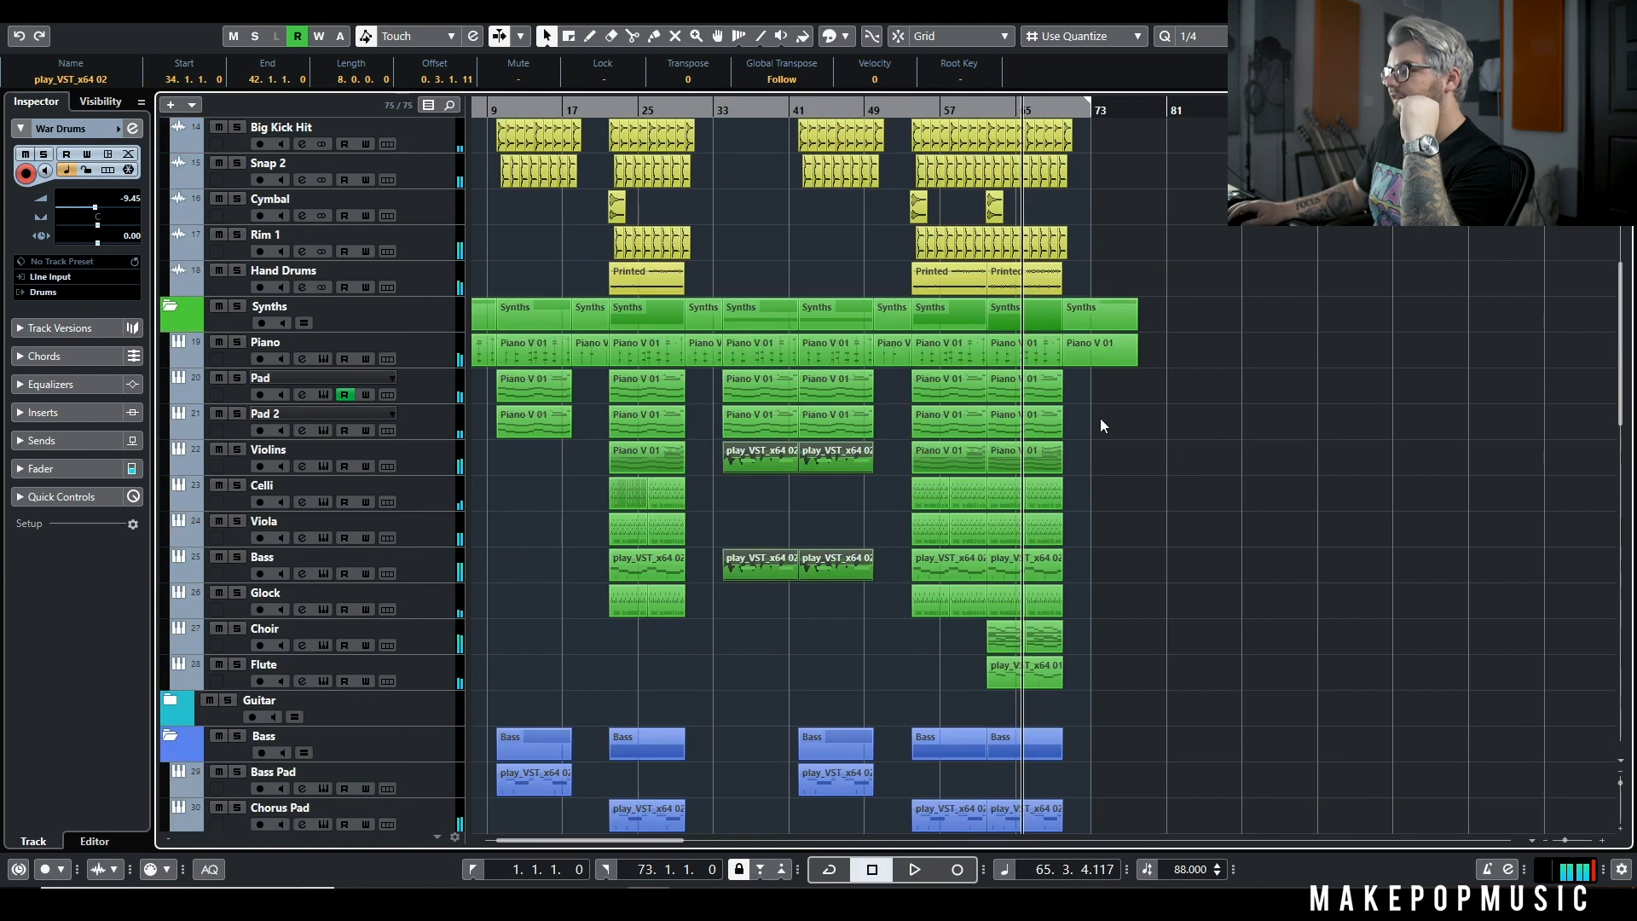
left_click(1052, 112)
scroll(1103, 198, "up", 4)
key("space")
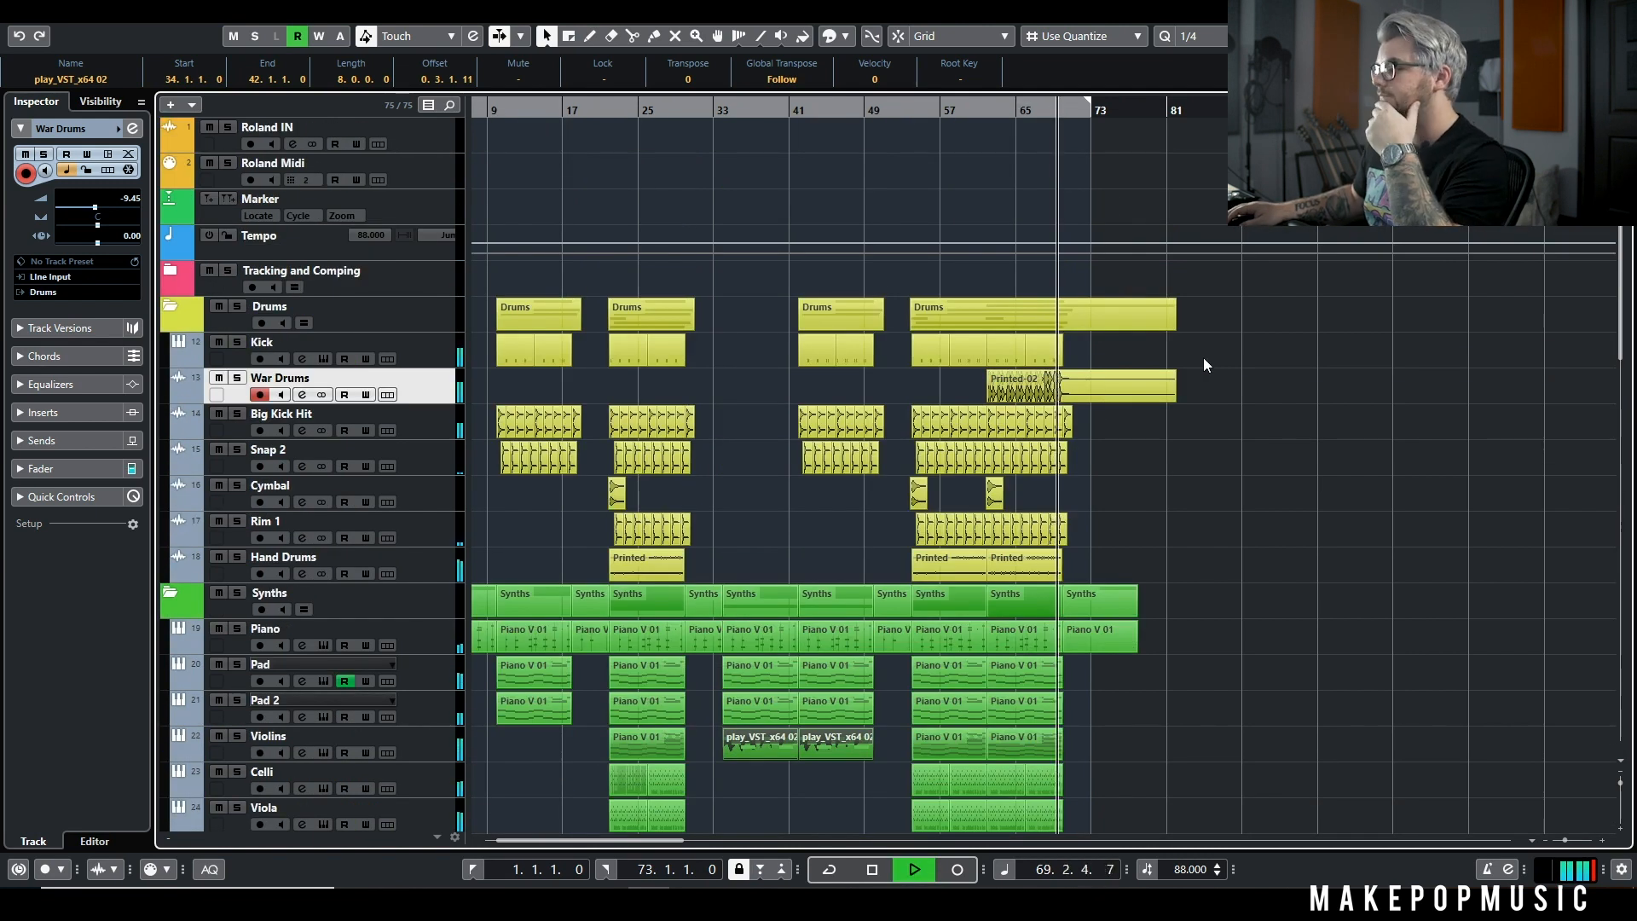
scroll(1204, 357, "down", 6)
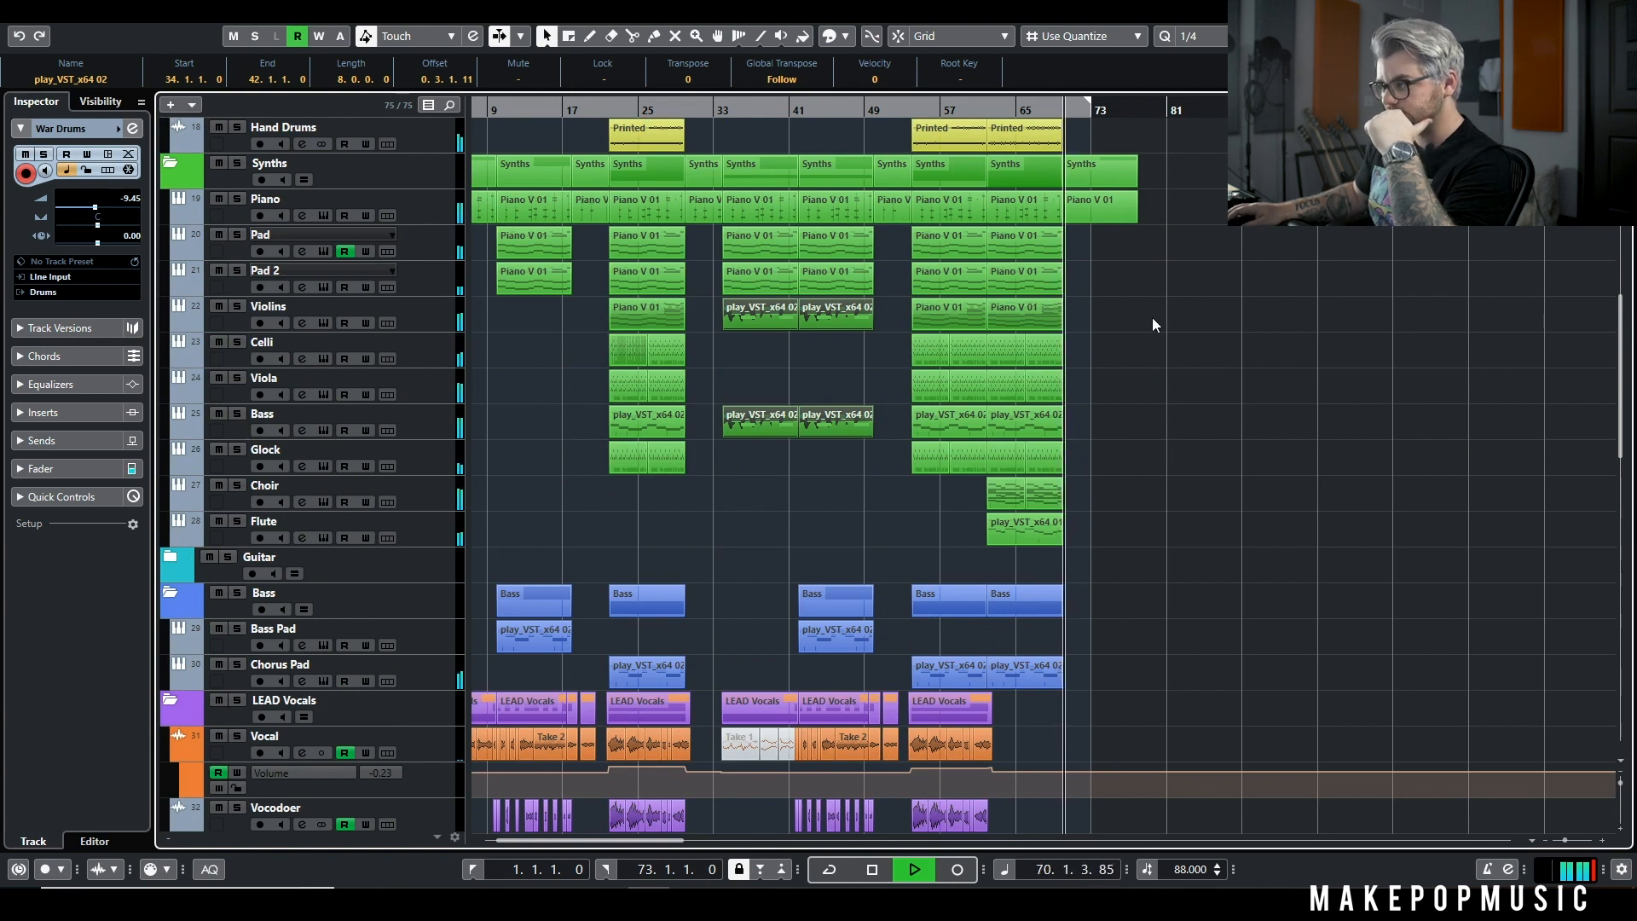
scroll(1143, 332, "down", 14)
scroll(1139, 342, "up", 9)
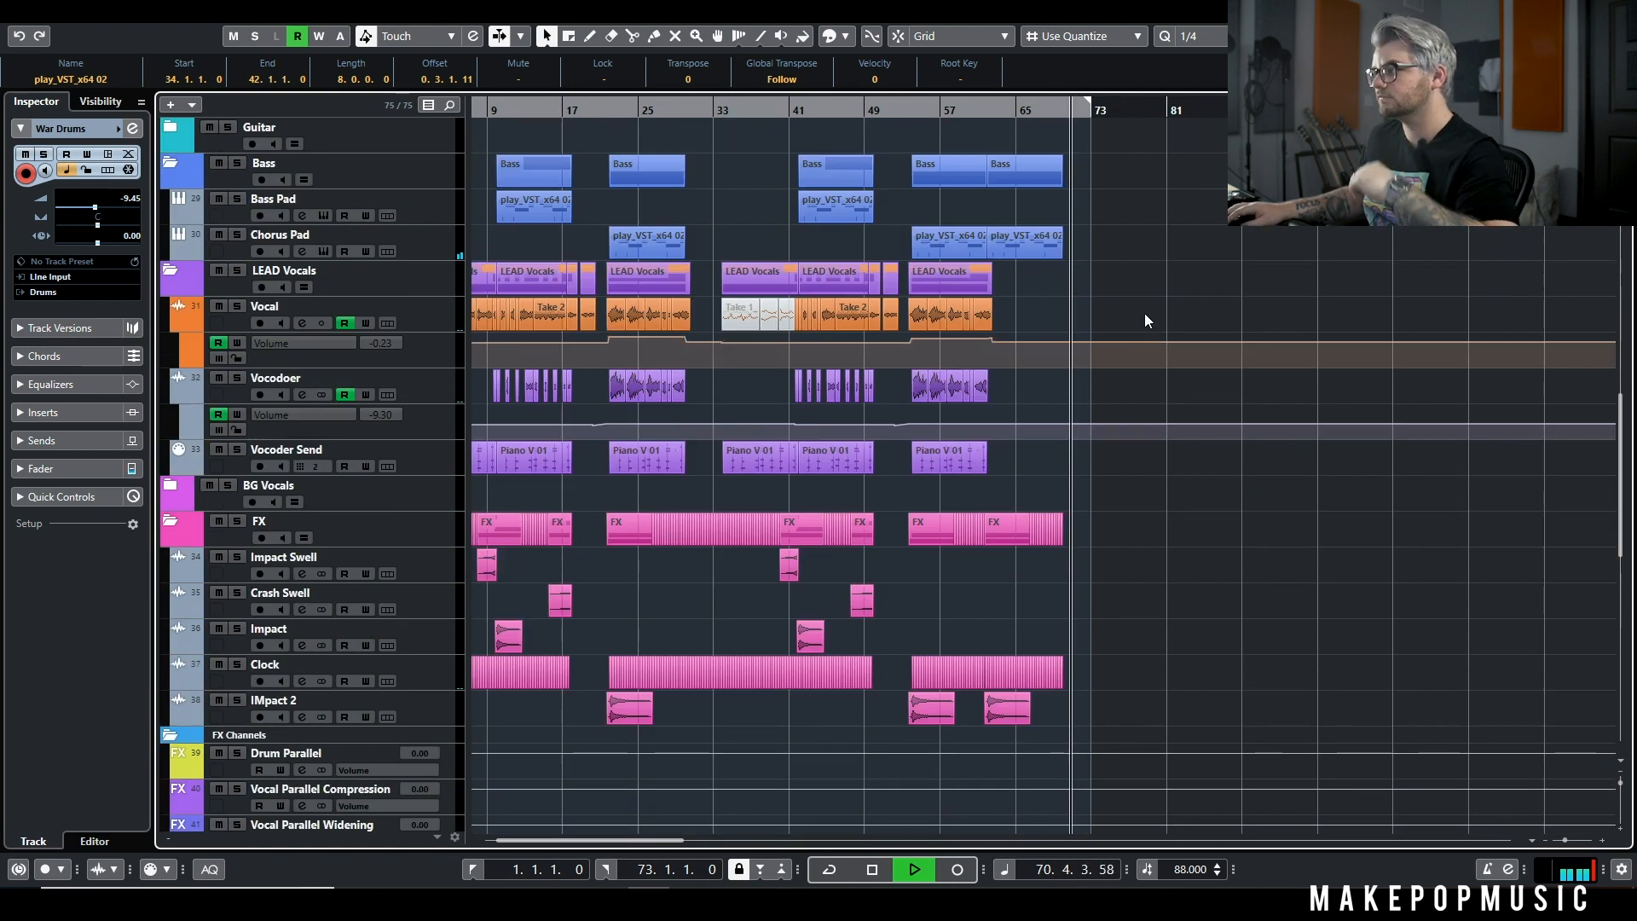
scroll(1112, 311, "up", 10)
key("space")
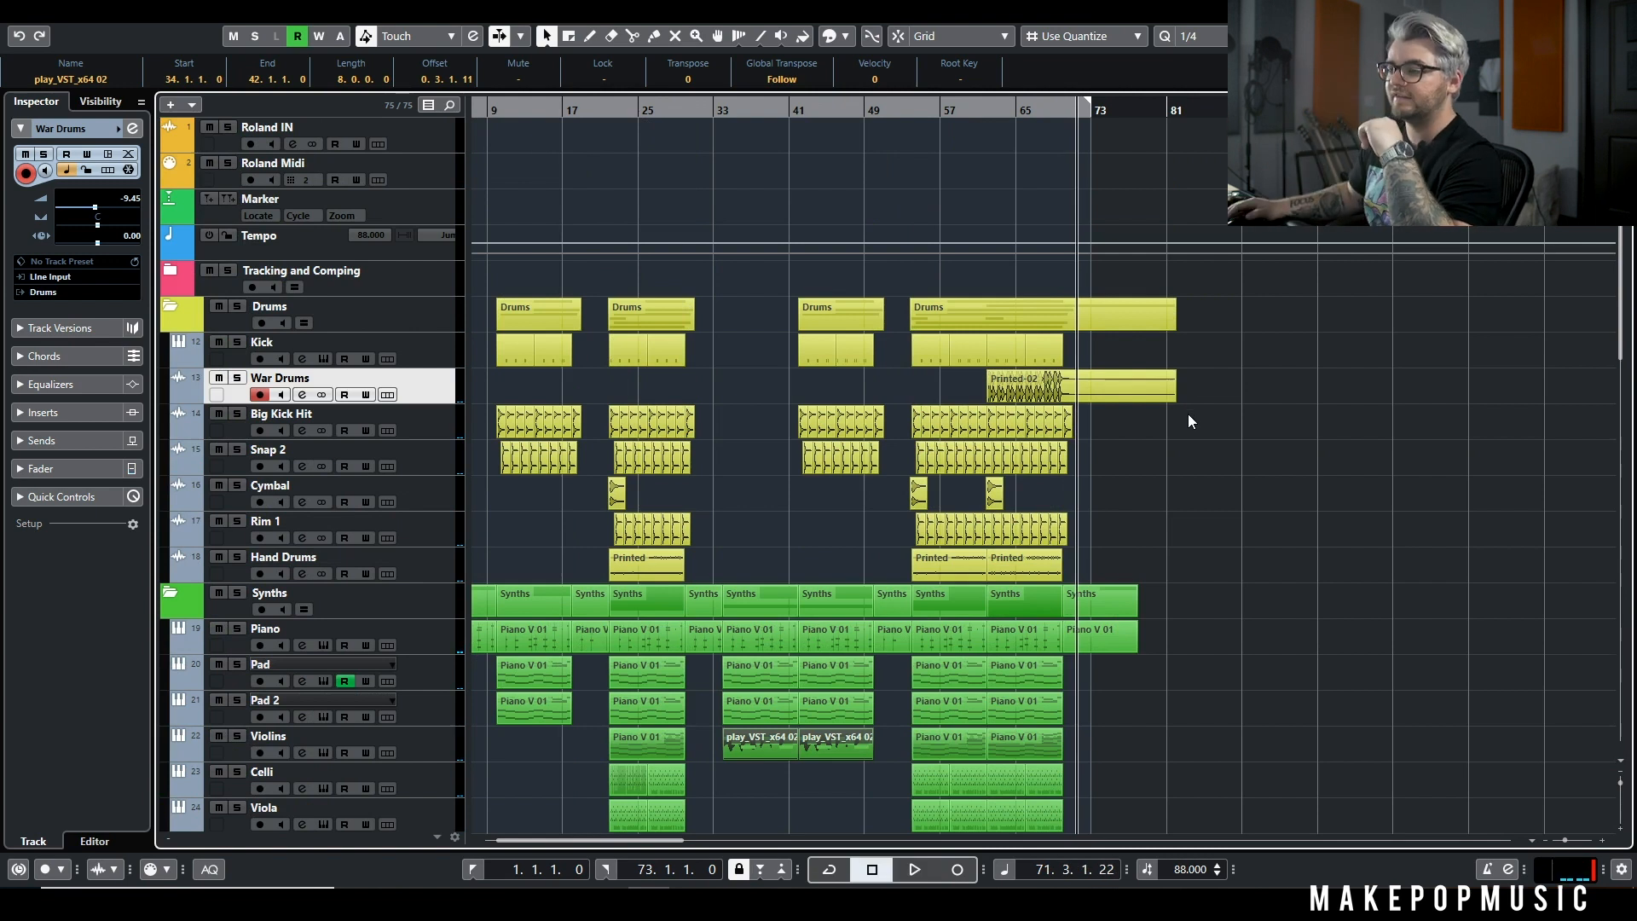
Step: Review the Drums group by selecting its Kick and Hand Drums tracks one after the other
scroll(1211, 401, "down", 10)
scroll(1221, 383, "up", 8)
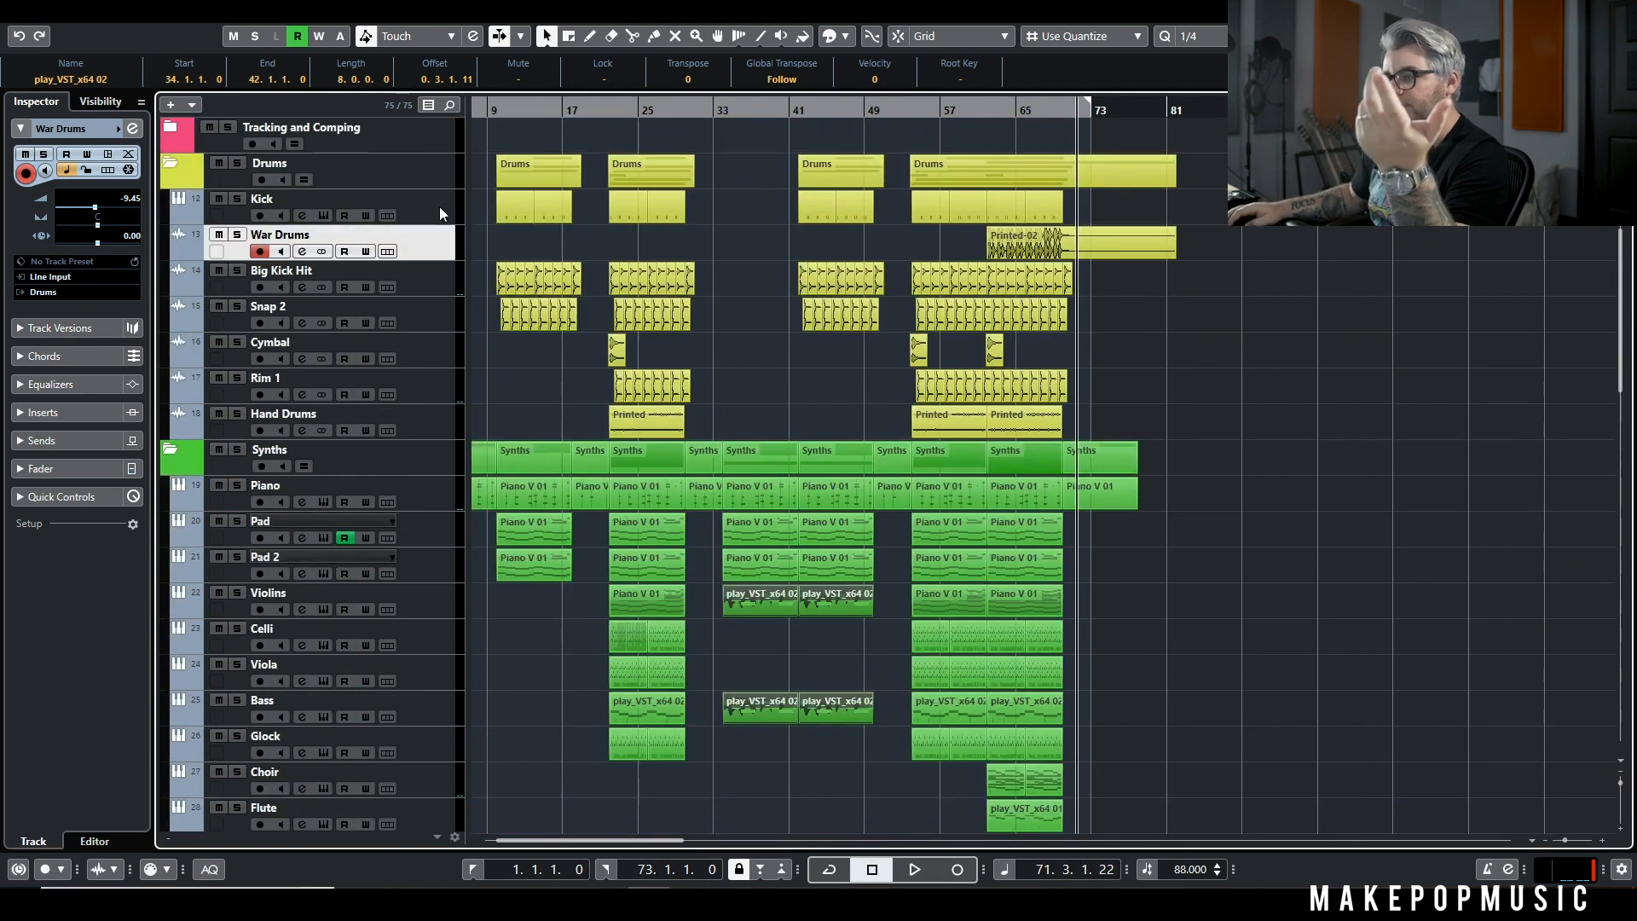
left_click(443, 205)
left_click(443, 418)
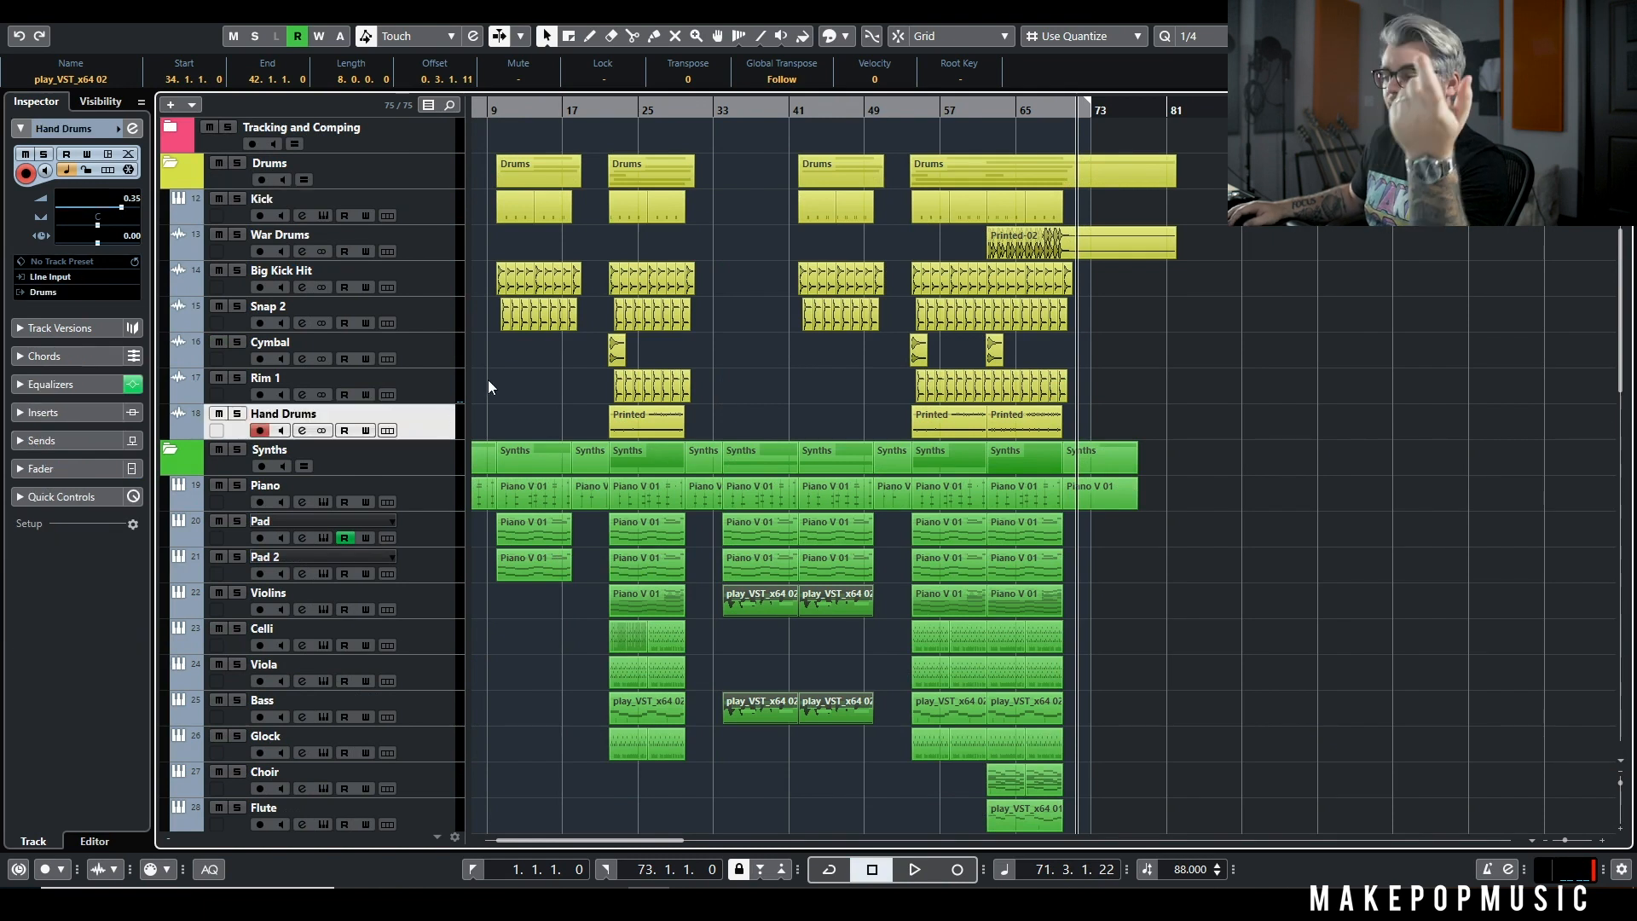
Step: Review the Synths group by selecting each track in turn from Pad 2 down to Flute
scroll(510, 392, "down", 4)
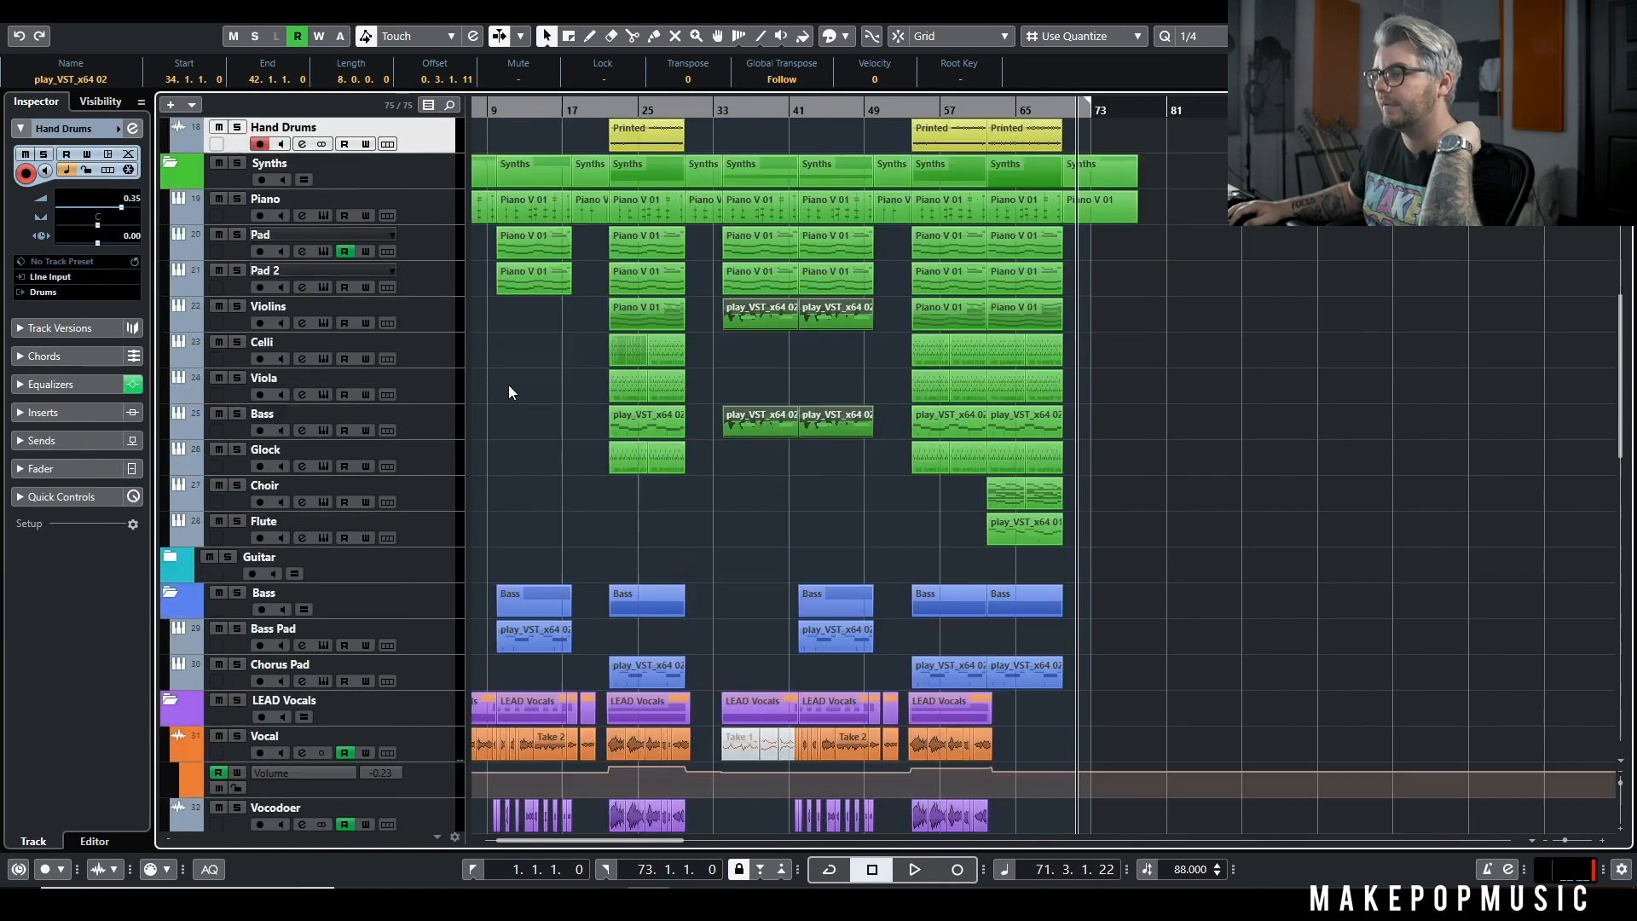
left_click(453, 277)
left_click(450, 315)
left_click(449, 351)
left_click(451, 388)
left_click(450, 424)
left_click(443, 458)
left_click(433, 494)
left_click(431, 527)
Step: Review the bass and FX parts by selecting Bass Pad, Impact Swell, Crash Swell, Impact, Clock and IMpact 2 in turn
scroll(456, 551, "down", 6)
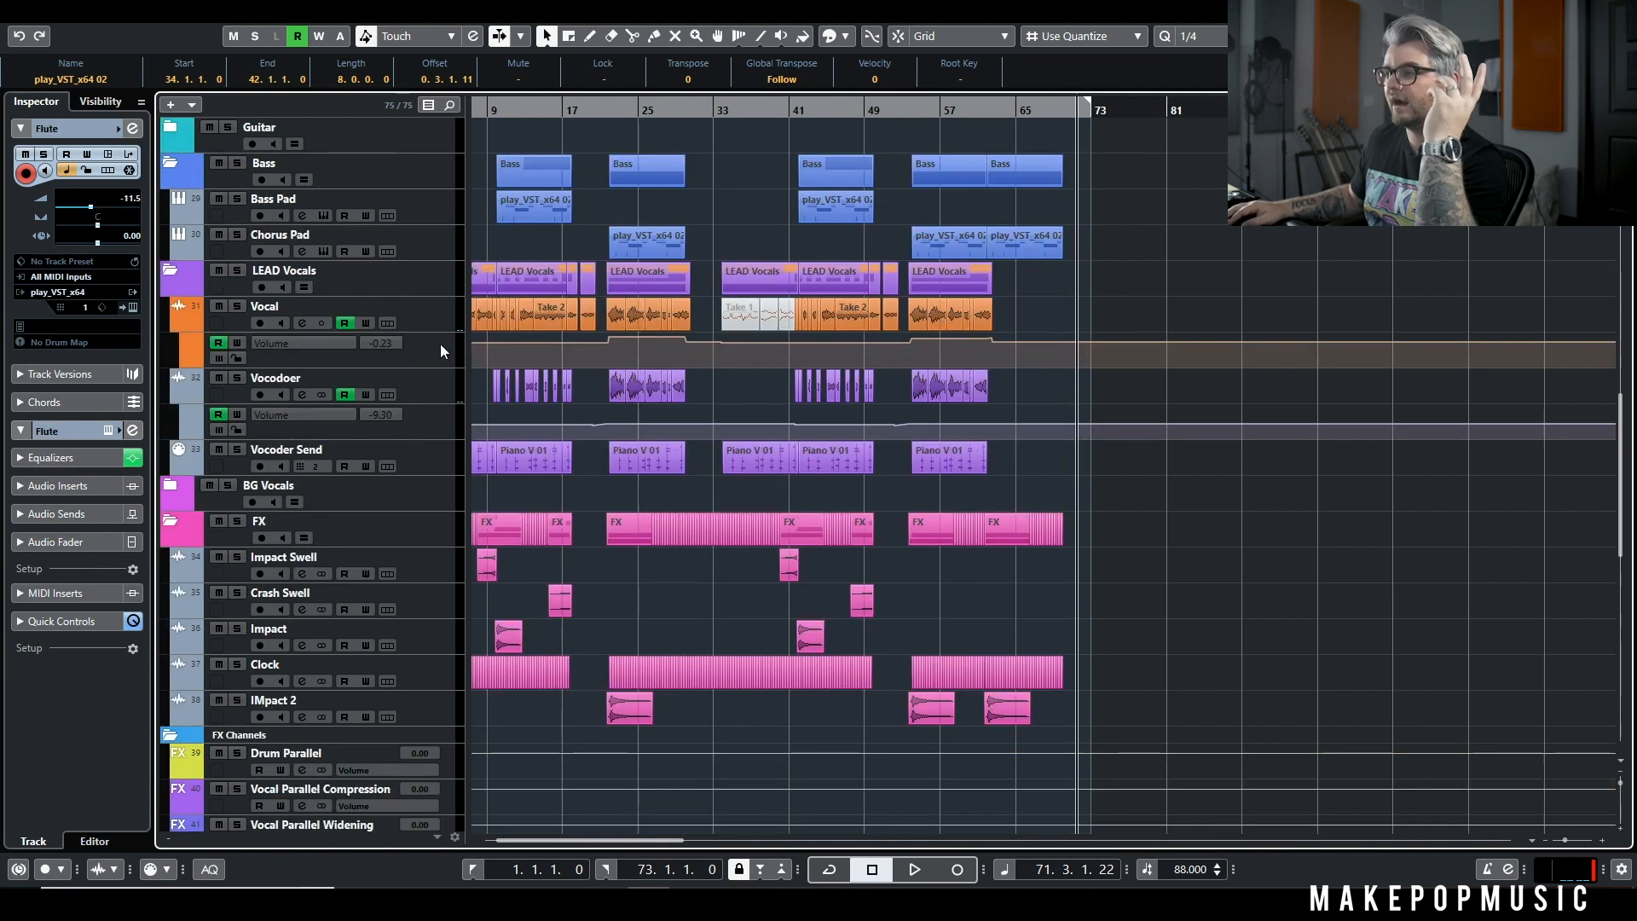
left_click(428, 204)
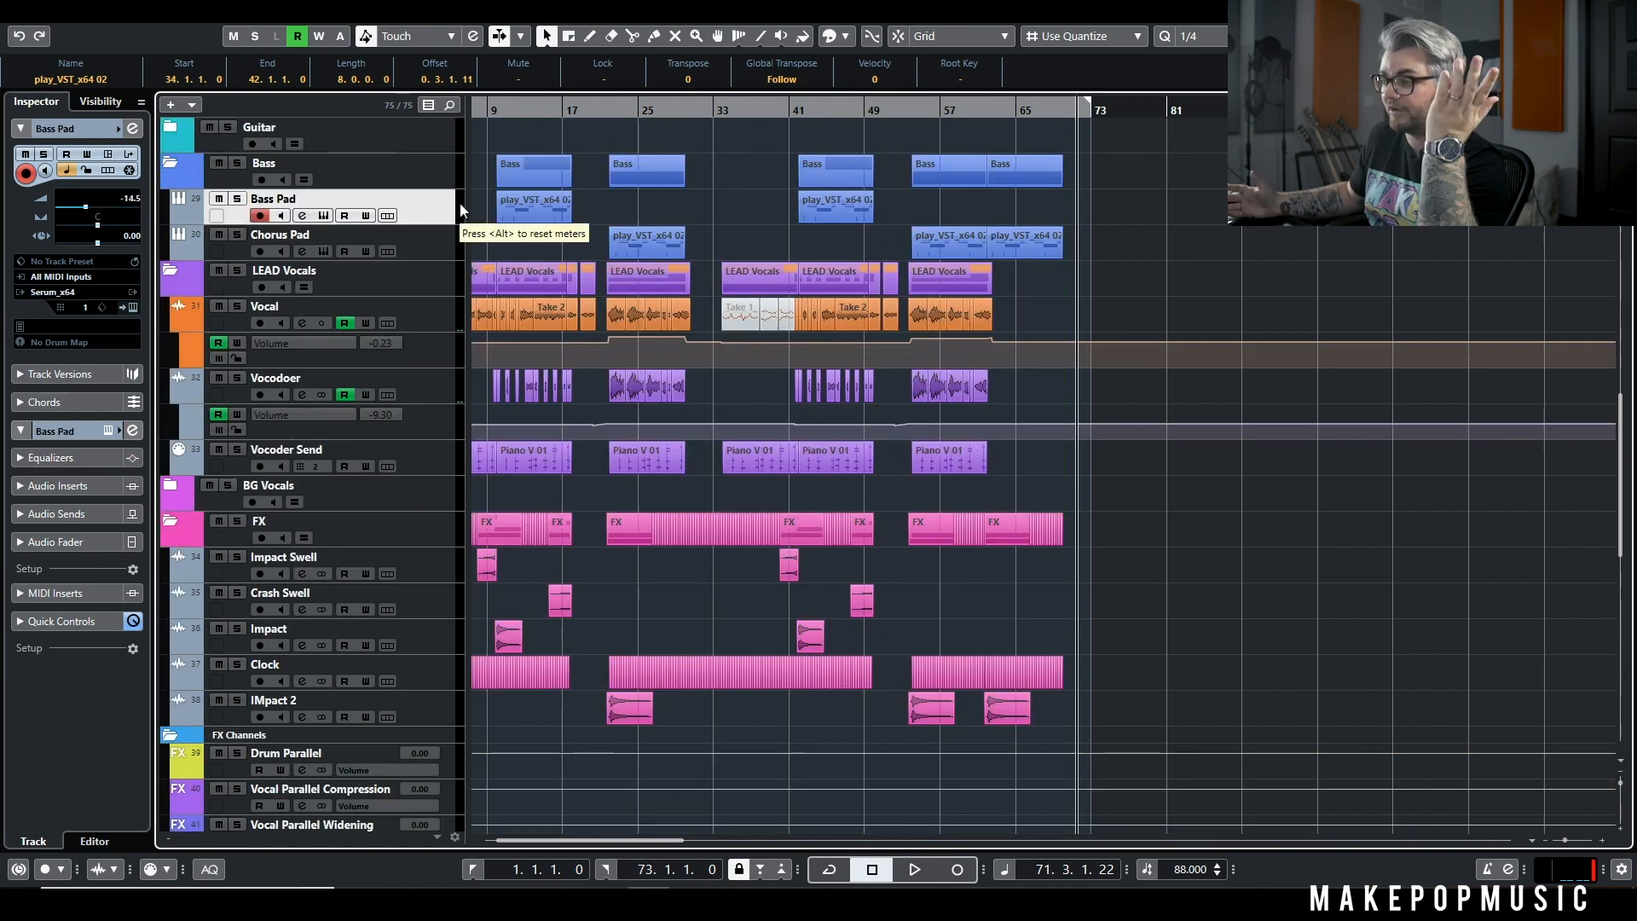
scroll(452, 424, "down", 2)
left_click(450, 424)
left_click(420, 461)
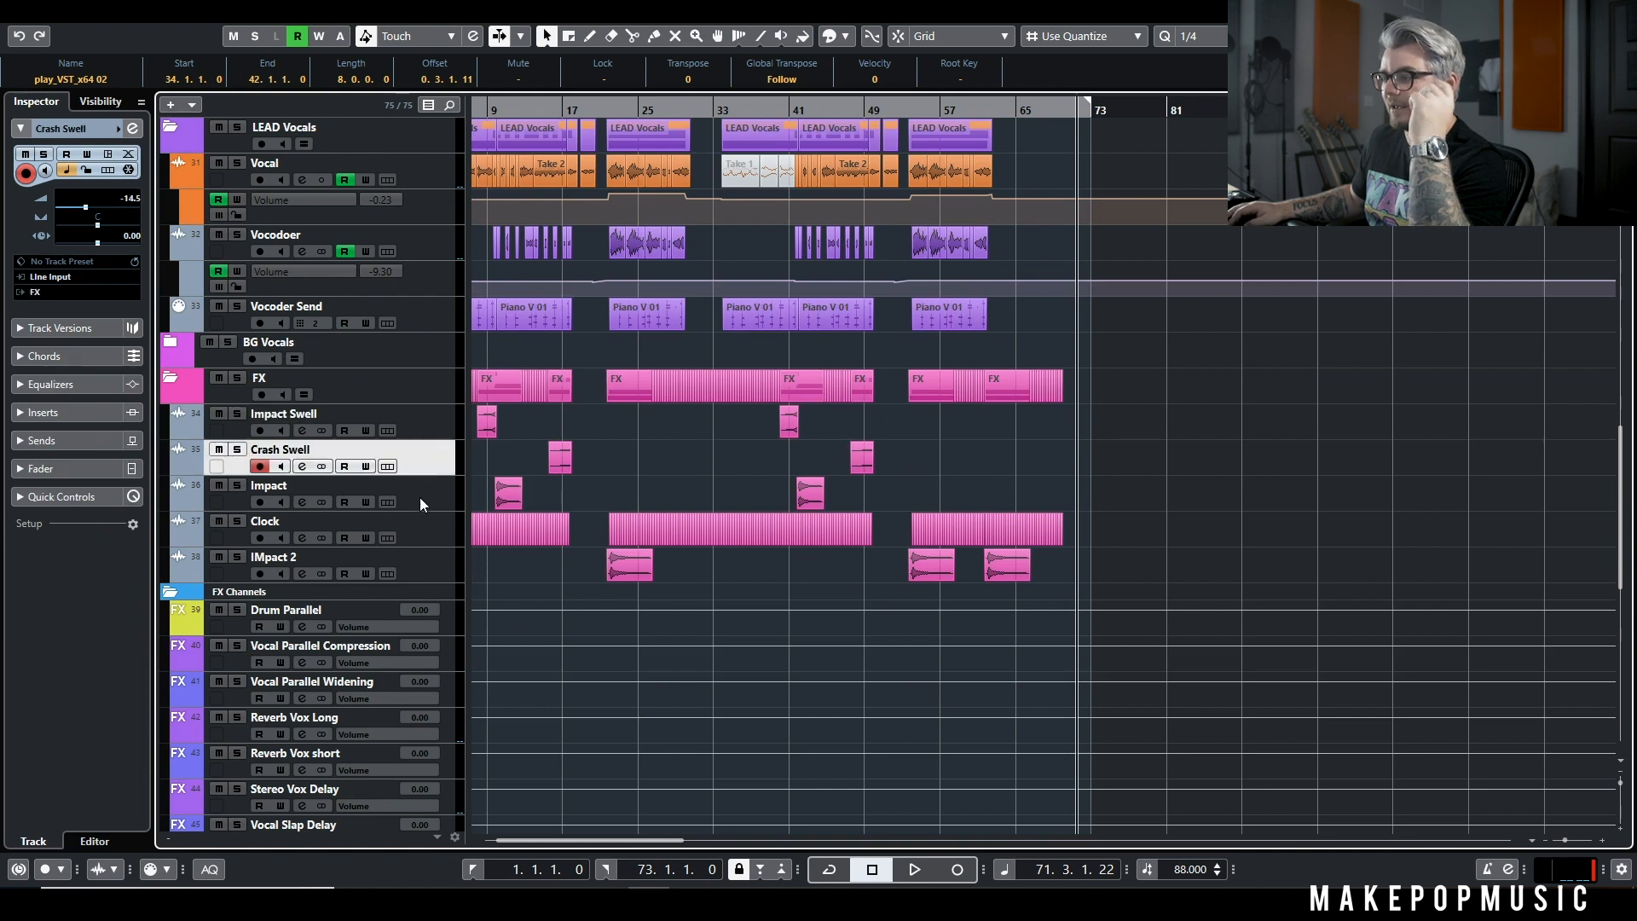
left_click(421, 498)
left_click(426, 533)
left_click(433, 560)
scroll(478, 443, "up", 4)
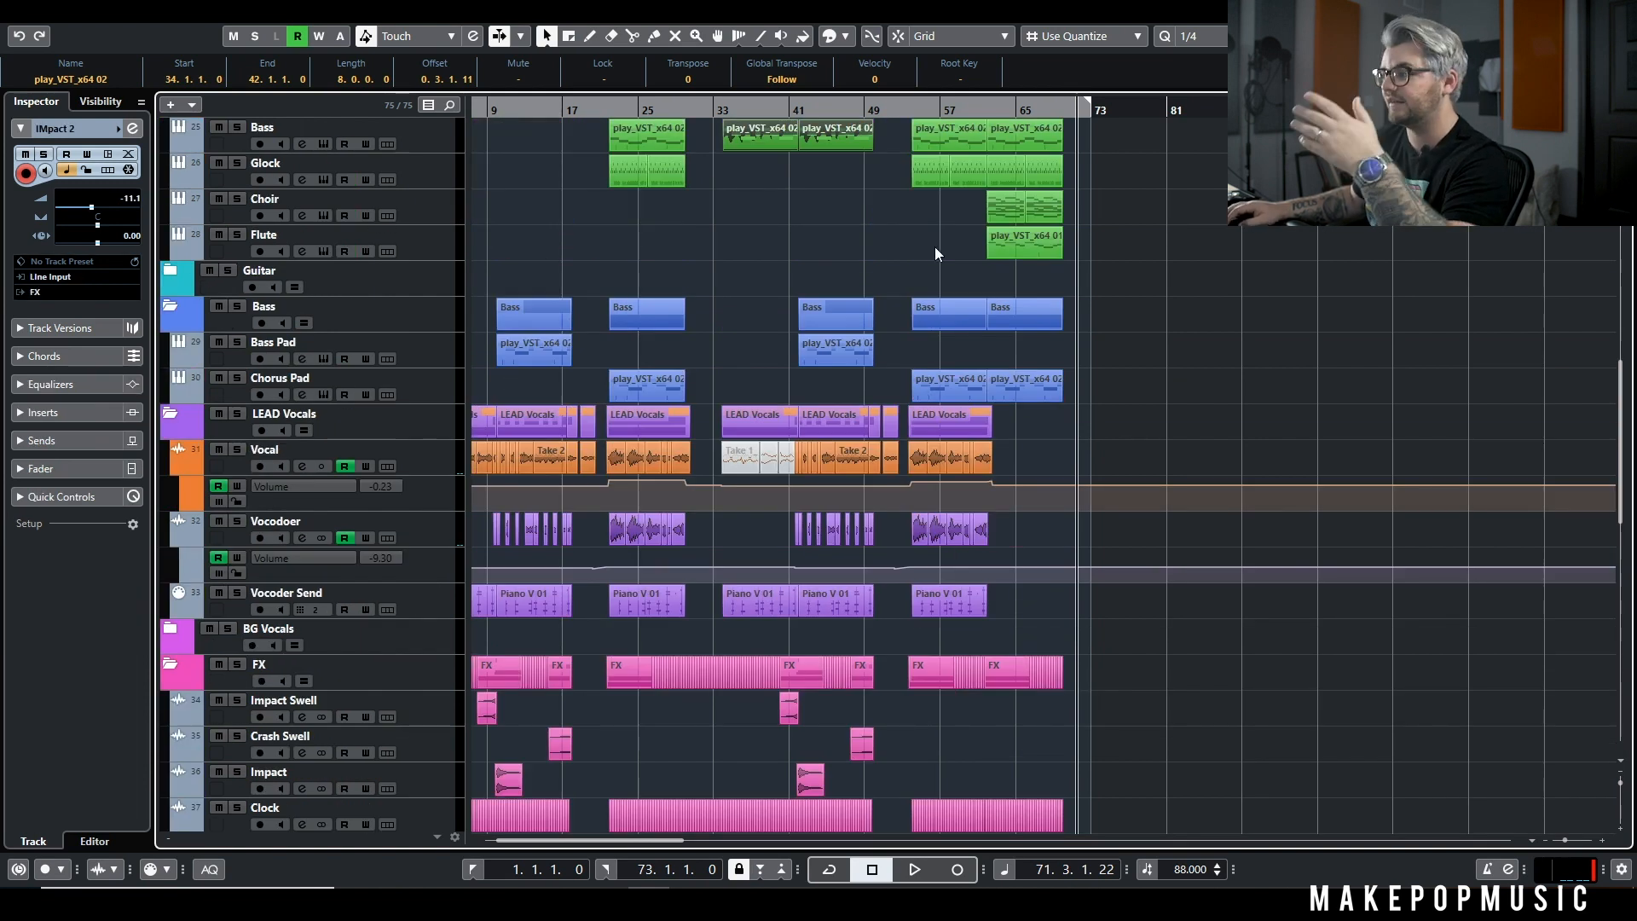
scroll(935, 247, "up", 6)
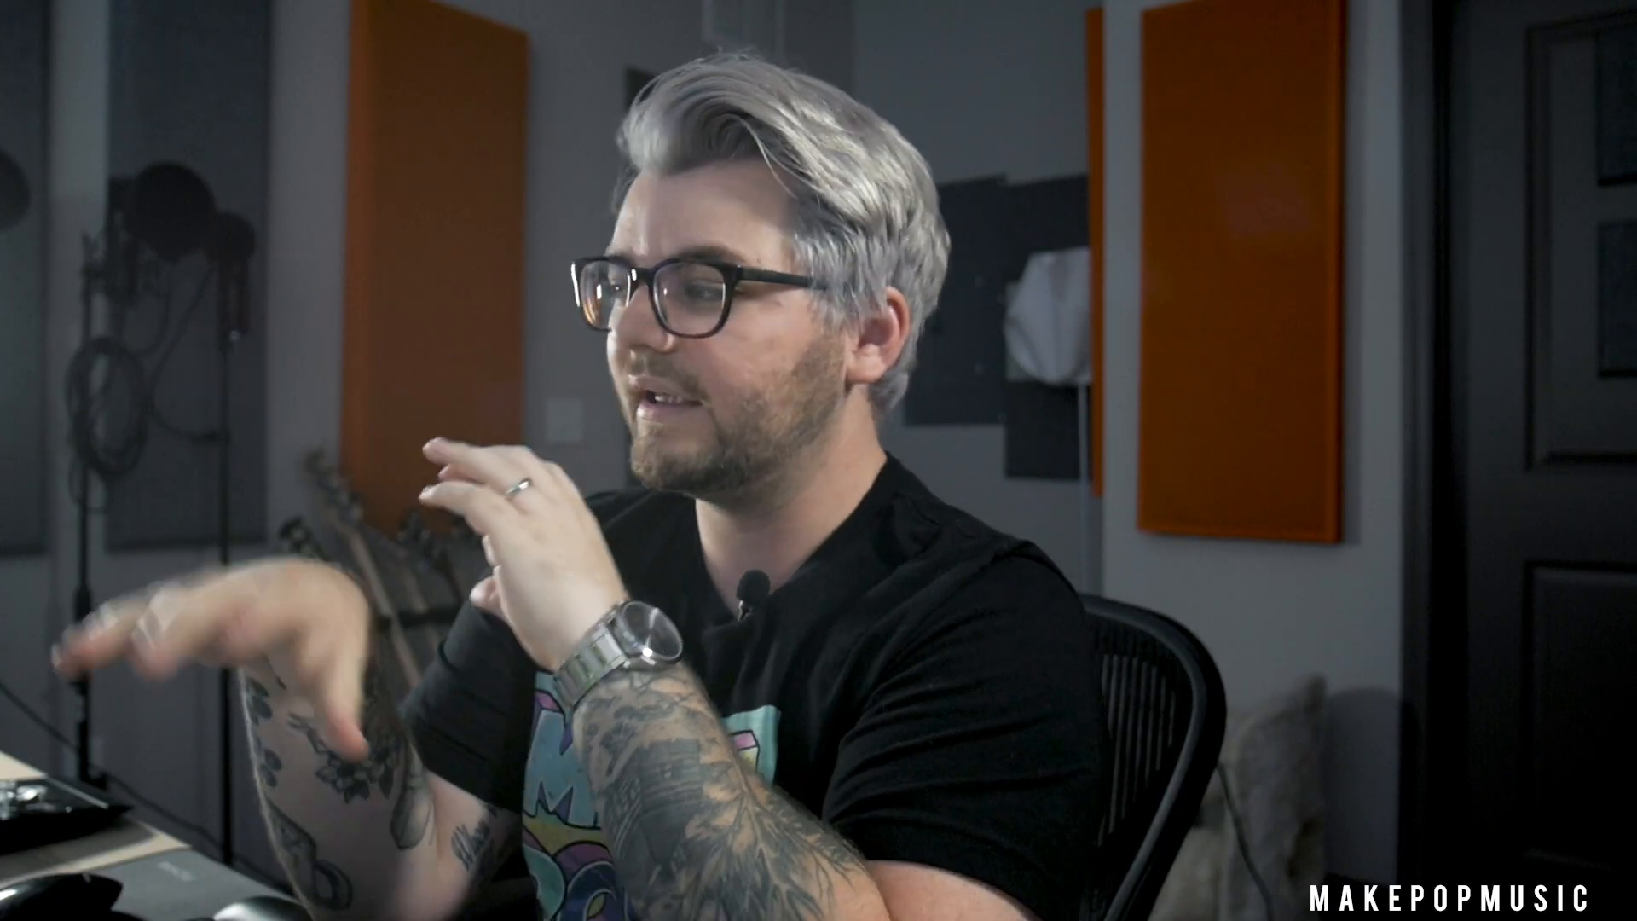